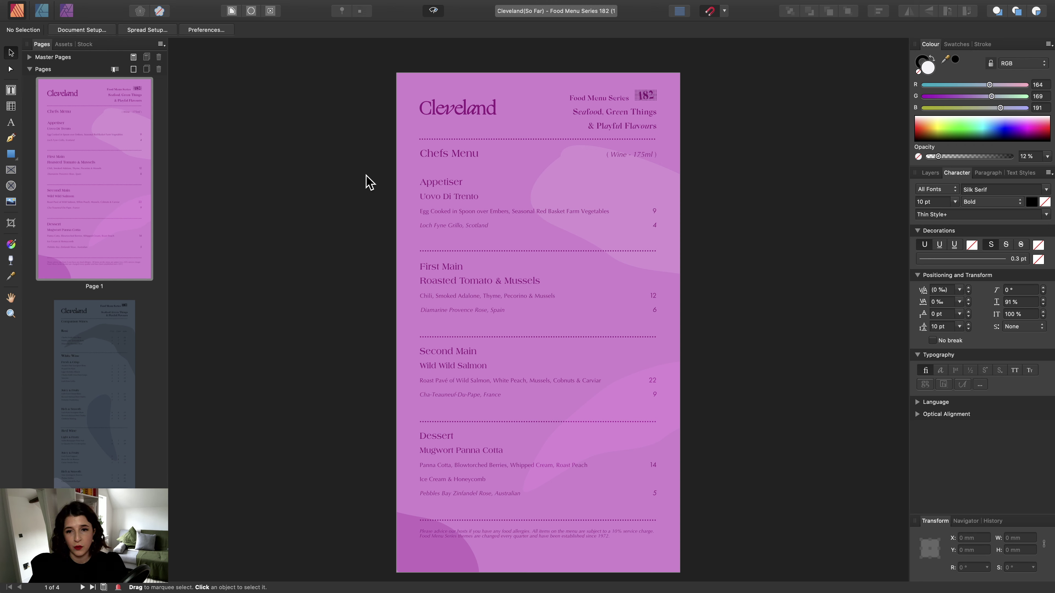
# Review the pink Cleveland food menu page, then switch to the Companion Wines page 2.
pyautogui.hscroll(1, 368, 181)
pyautogui.scroll(-1, 369, 182)
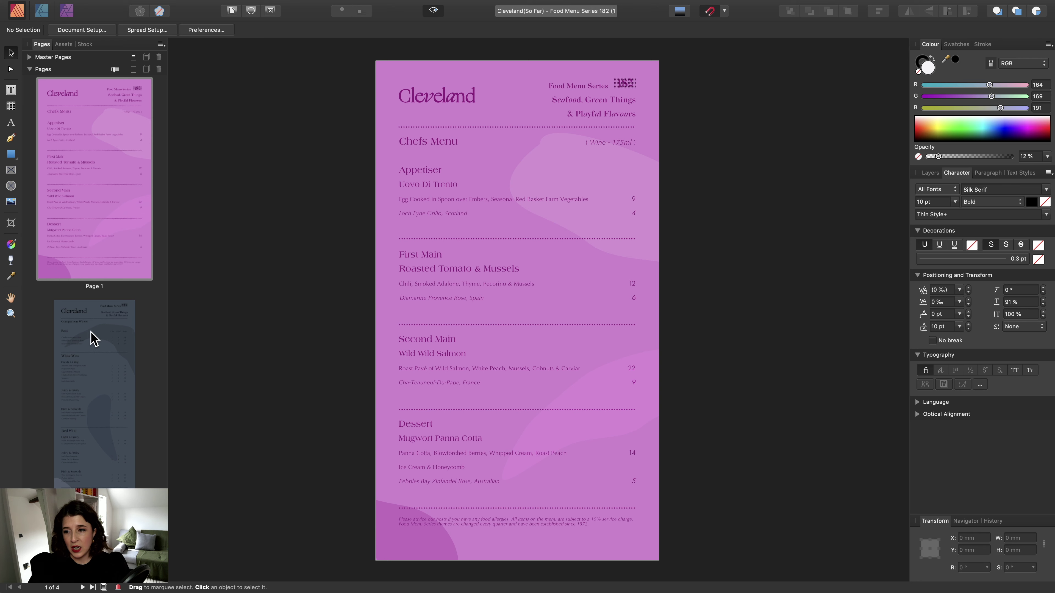
pyautogui.hscroll(3, 306, 259)
pyautogui.scroll(-1, 306, 258)
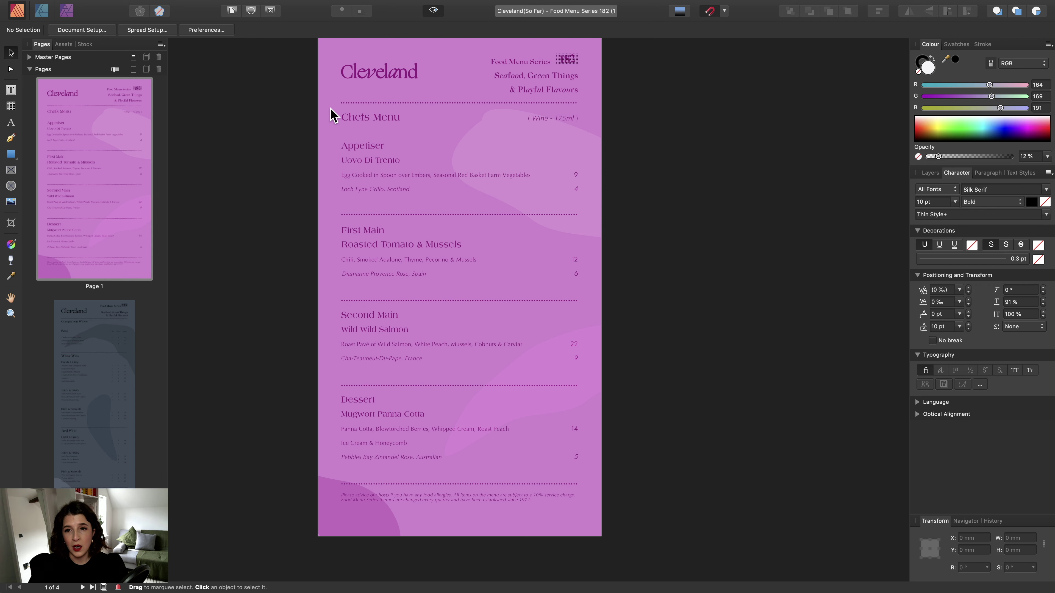
pyautogui.hscroll(-2, 332, 116)
pyautogui.scroll(1, 332, 115)
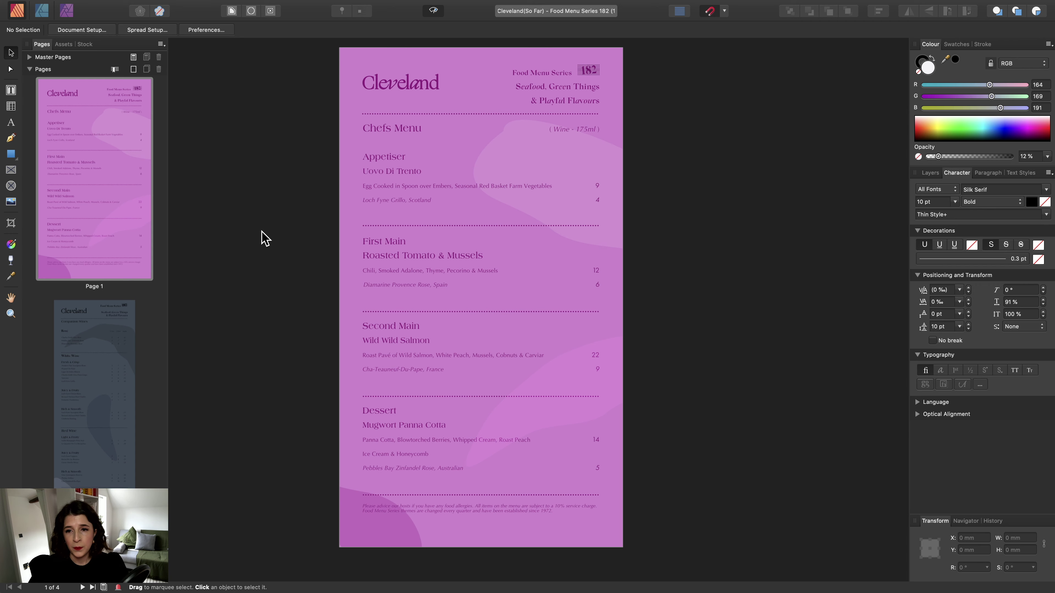
pyautogui.hscroll(-2, 265, 238)
pyautogui.scroll(1, 265, 239)
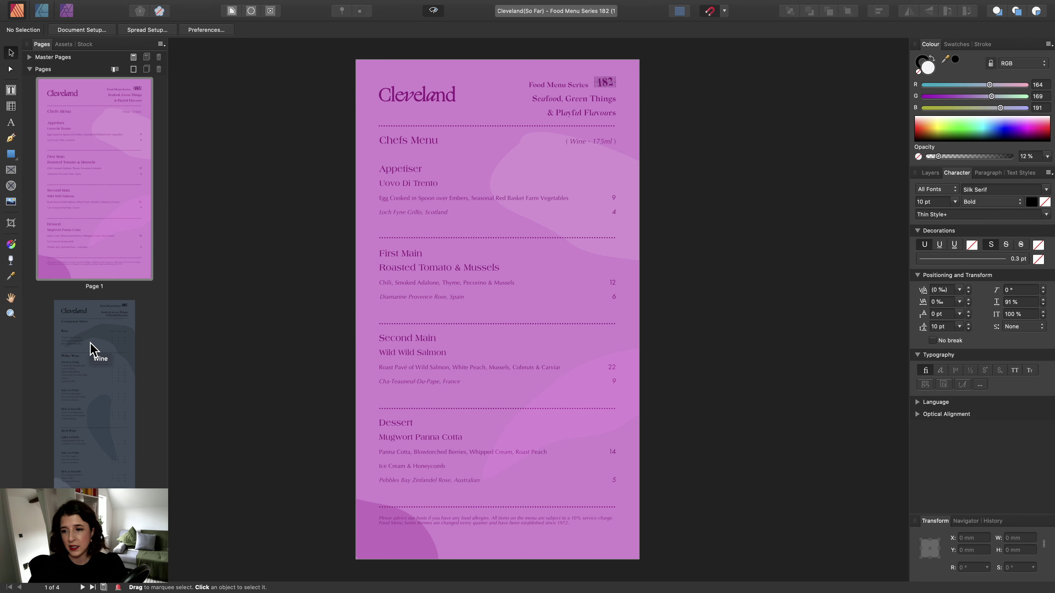
pyautogui.click(99, 337)
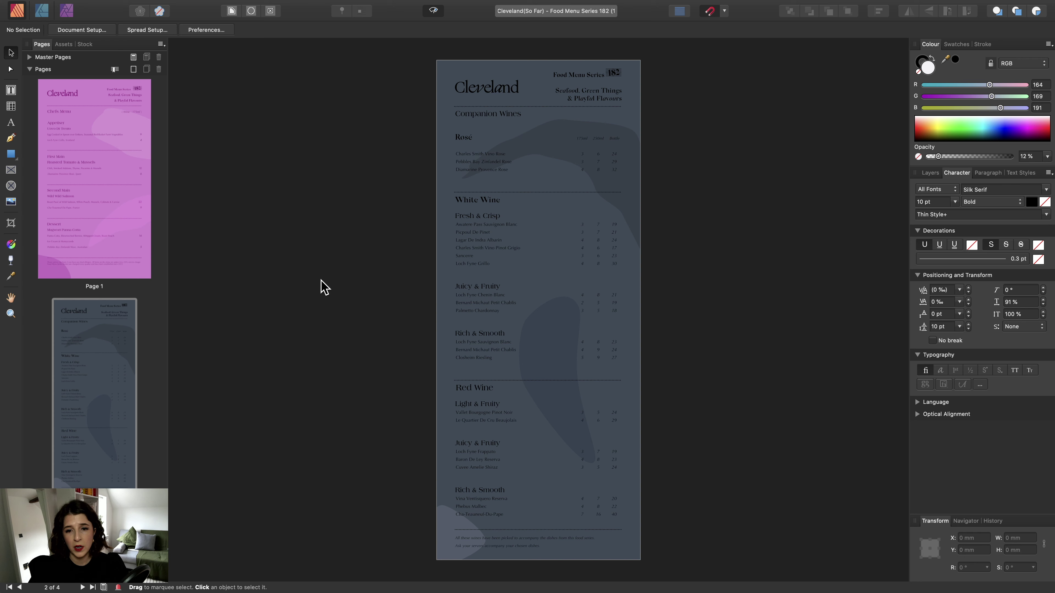
pyautogui.hscroll(3, 325, 287)
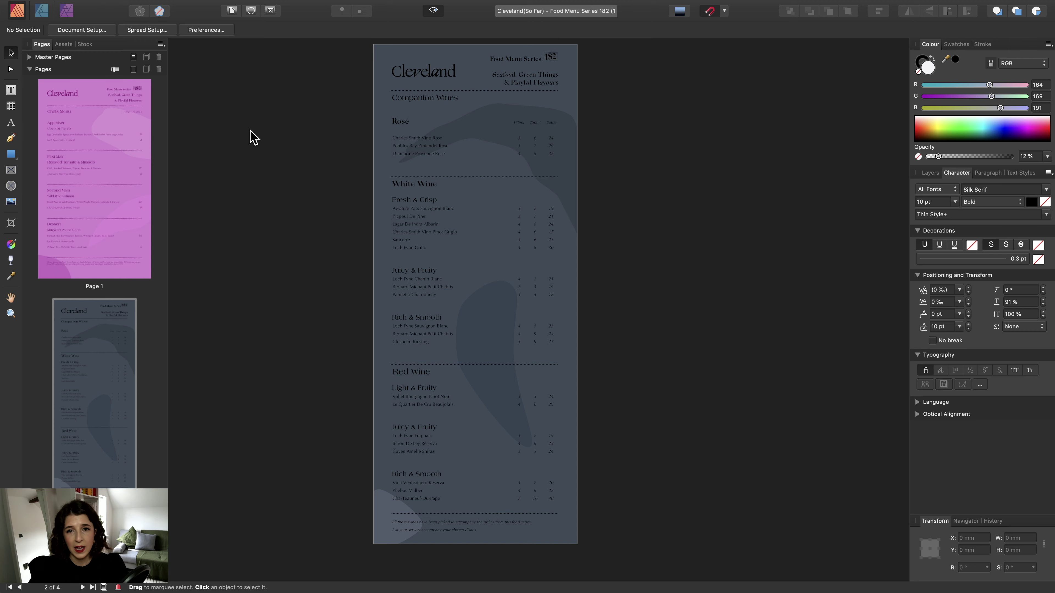
# Start a new 160 × 340 mm, 300 DPI document with facing pages off and RGB/8 colour.
pyautogui.click(112, 6)
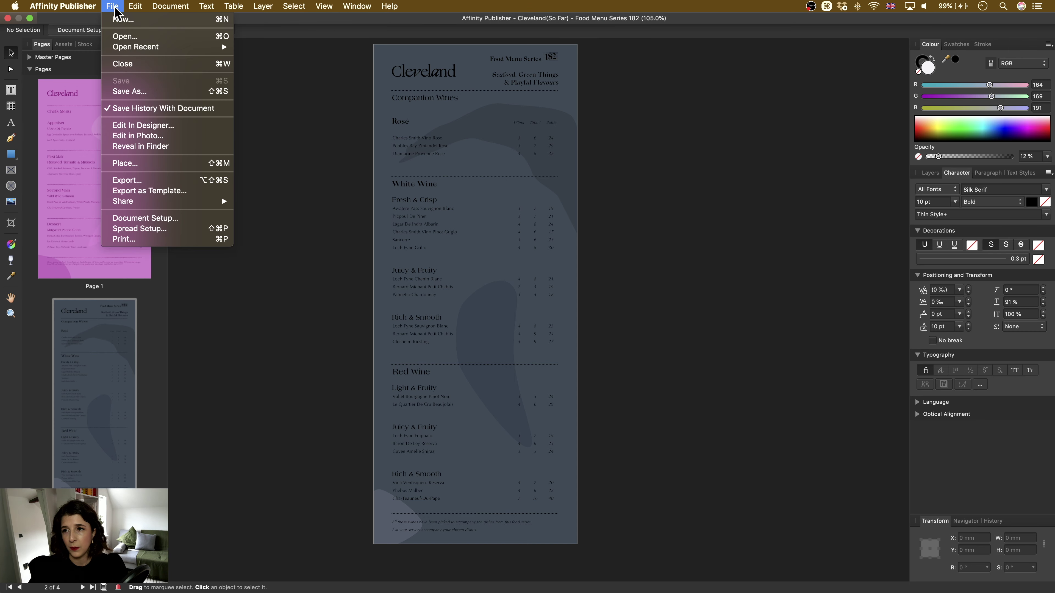
pyautogui.click(120, 19)
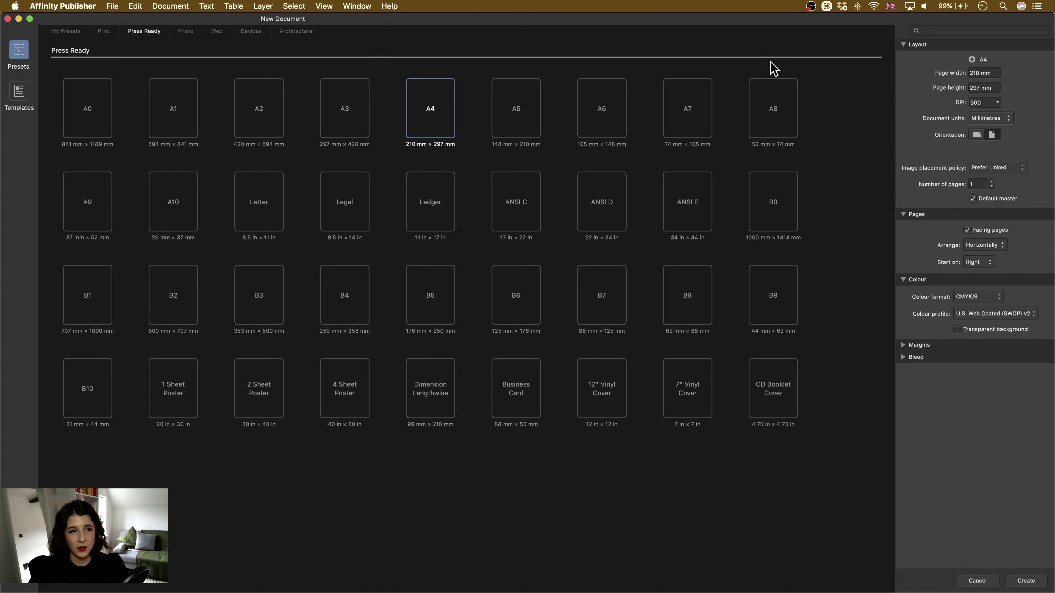
pyautogui.click(991, 72)
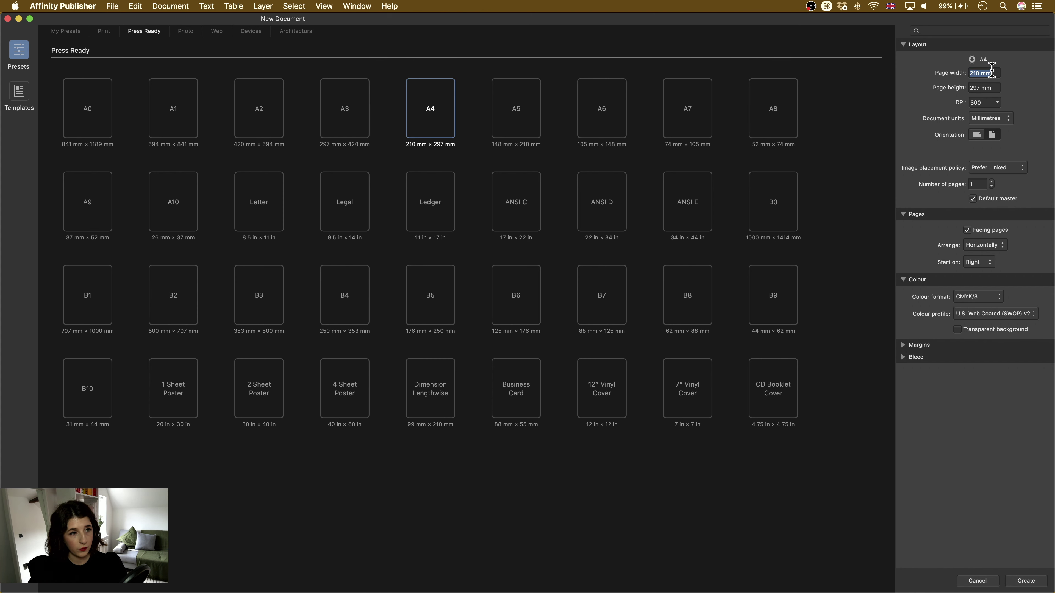
pyautogui.write('160')
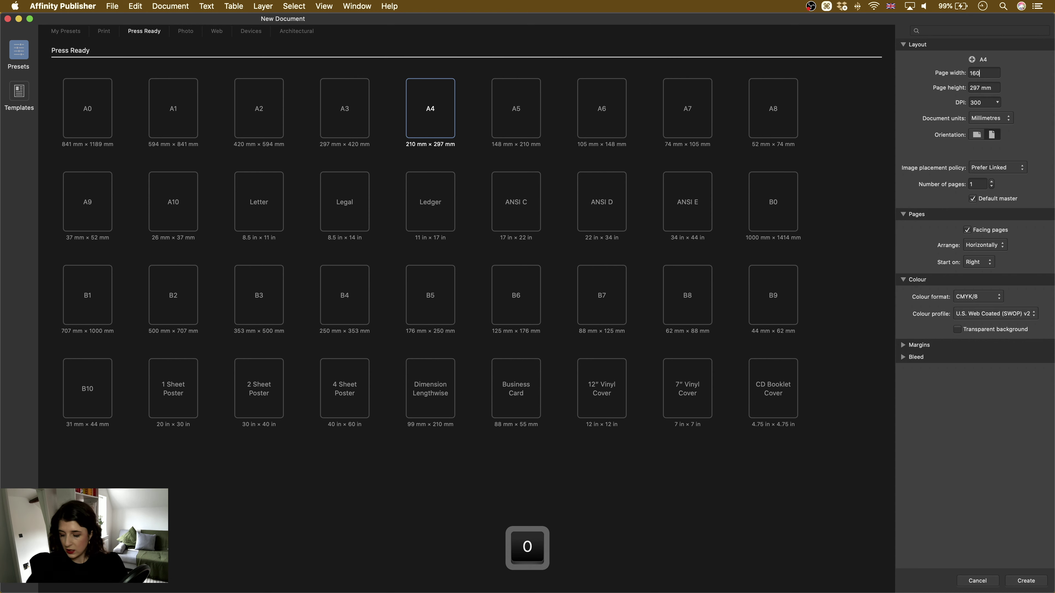
pyautogui.press('Tab')
pyautogui.write('340')
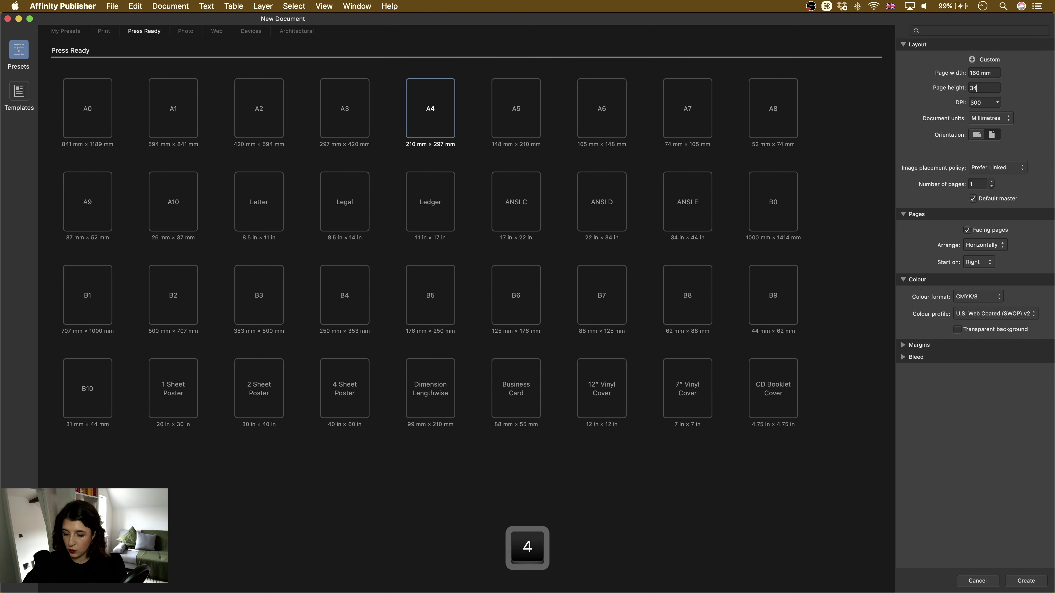
pyautogui.click(986, 102)
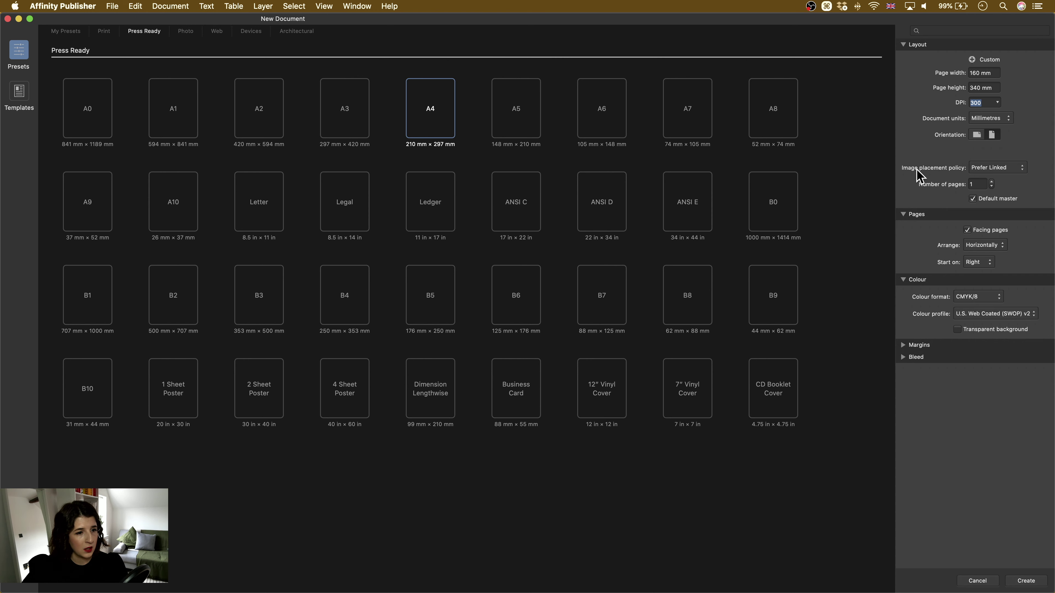
pyautogui.press('Tab')
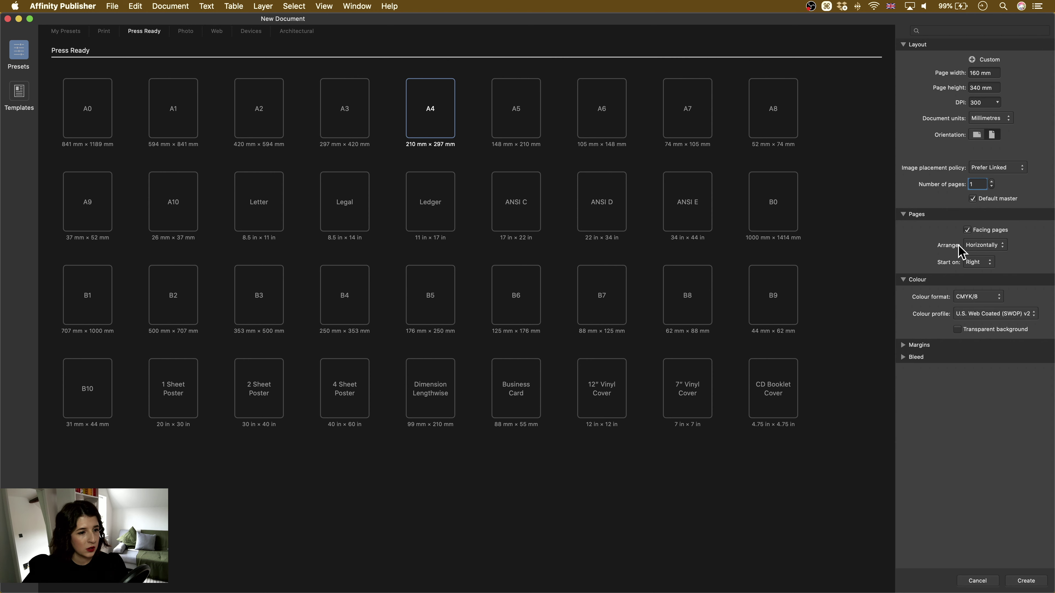
pyautogui.click(966, 230)
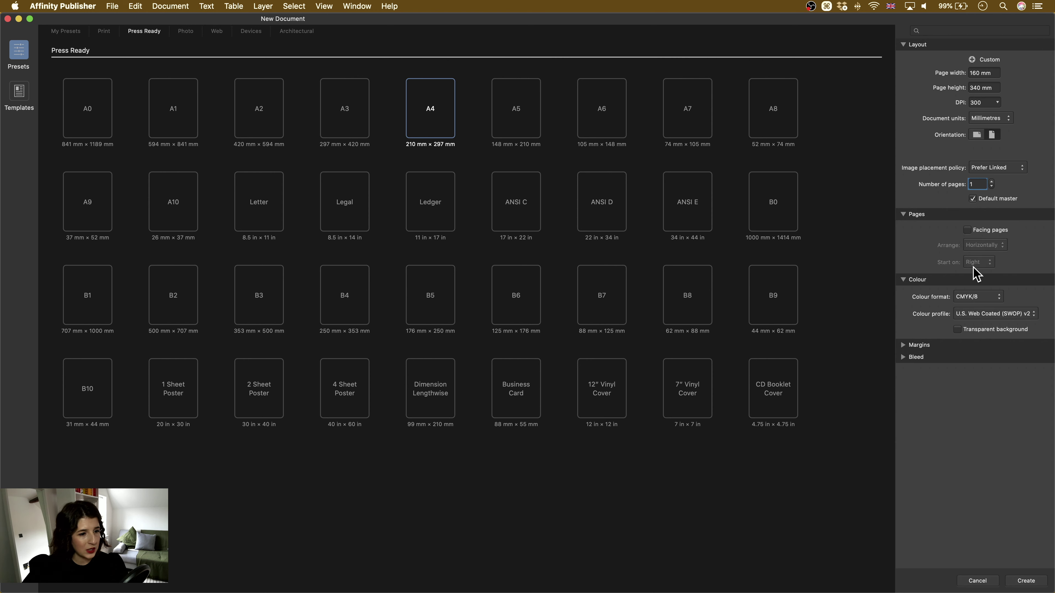
pyautogui.click(981, 296)
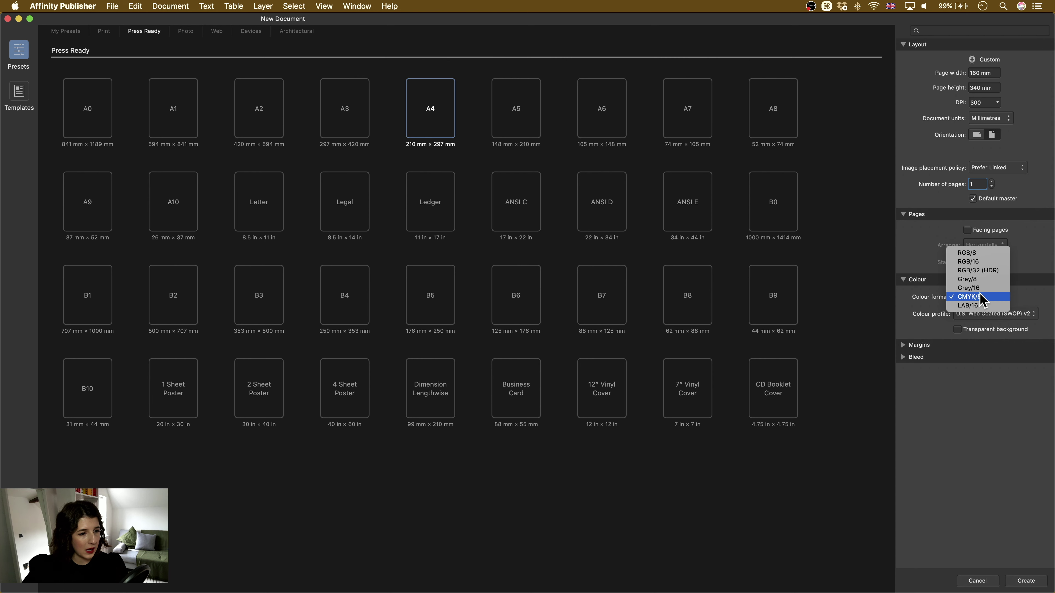
pyautogui.click(978, 253)
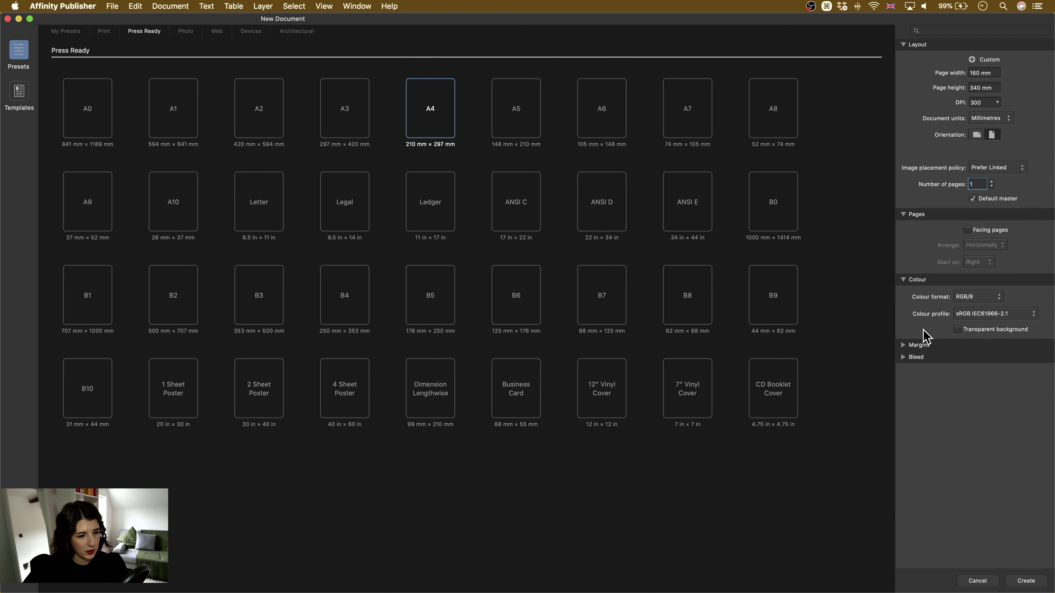
# Set the margins to 15 mm left, 15 mm right, 40 mm top and 25 mm bottom.
pyautogui.click(904, 345)
pyautogui.click(938, 360)
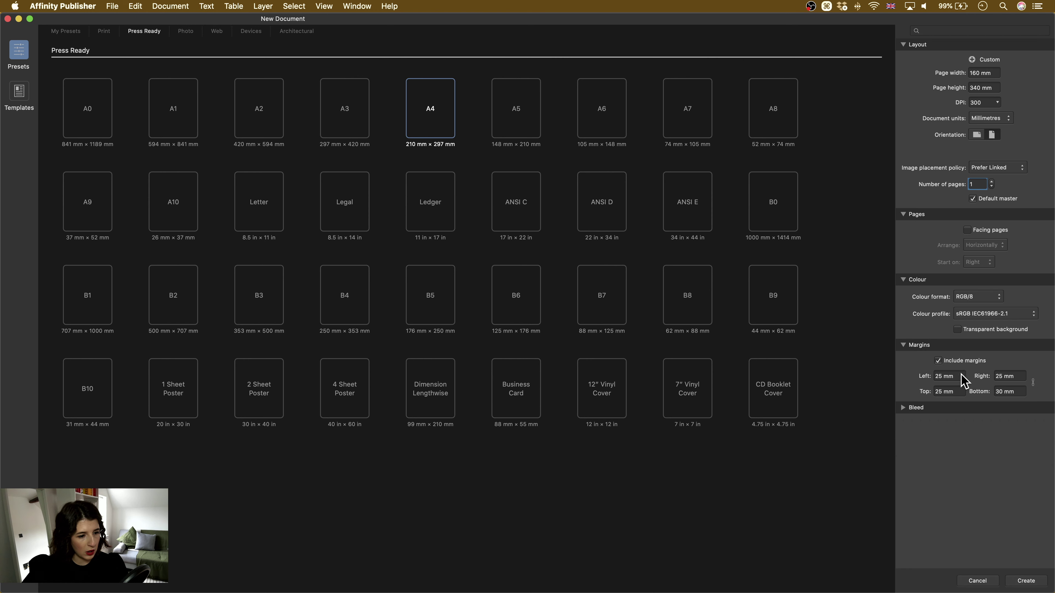
pyautogui.click(948, 376)
pyautogui.press('BackSpace')
pyautogui.write('15')
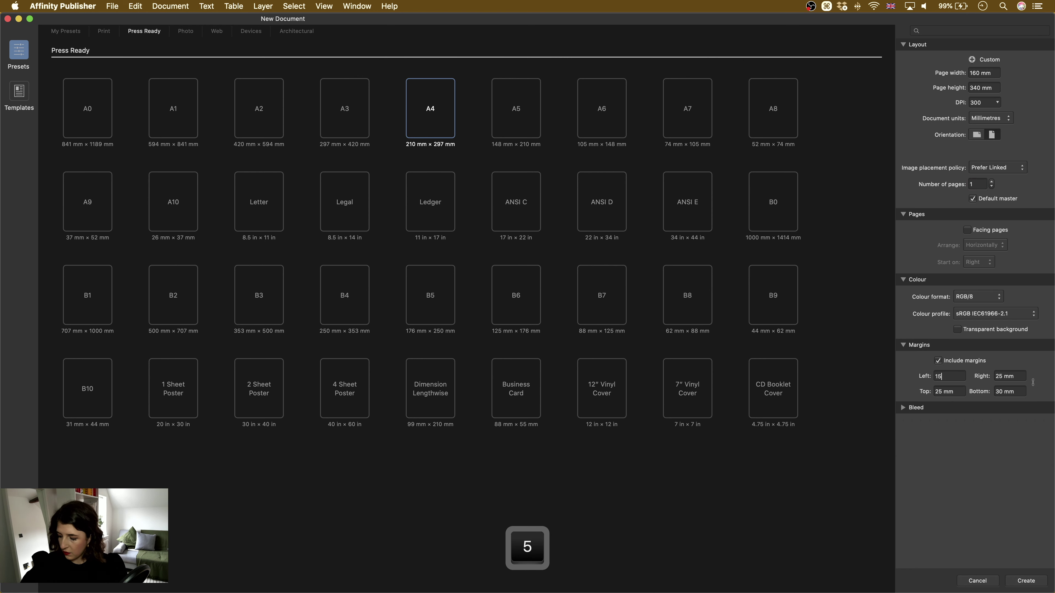
pyautogui.press('Tab')
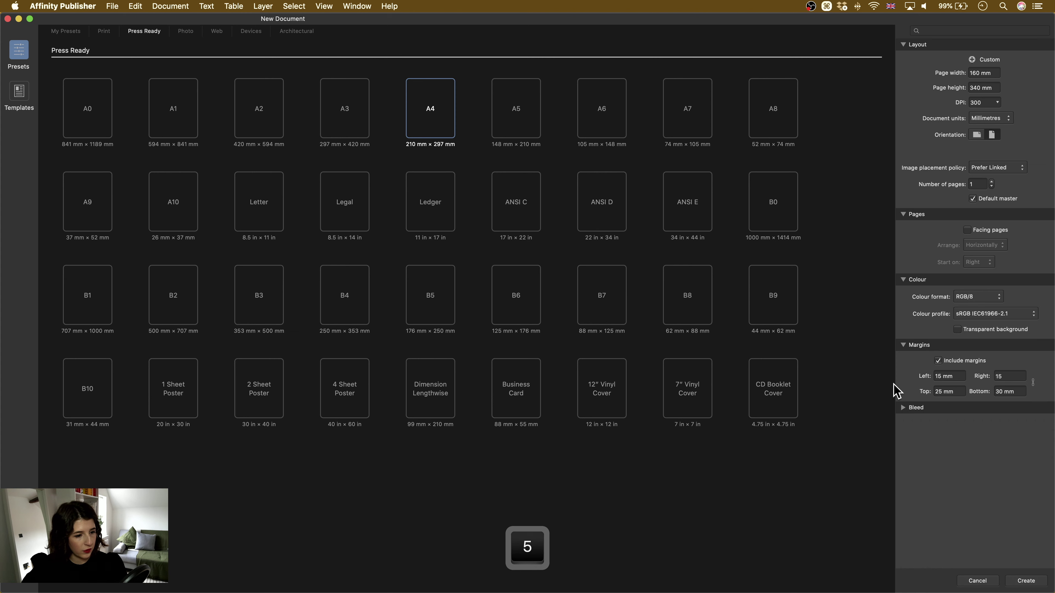
pyautogui.click(957, 393)
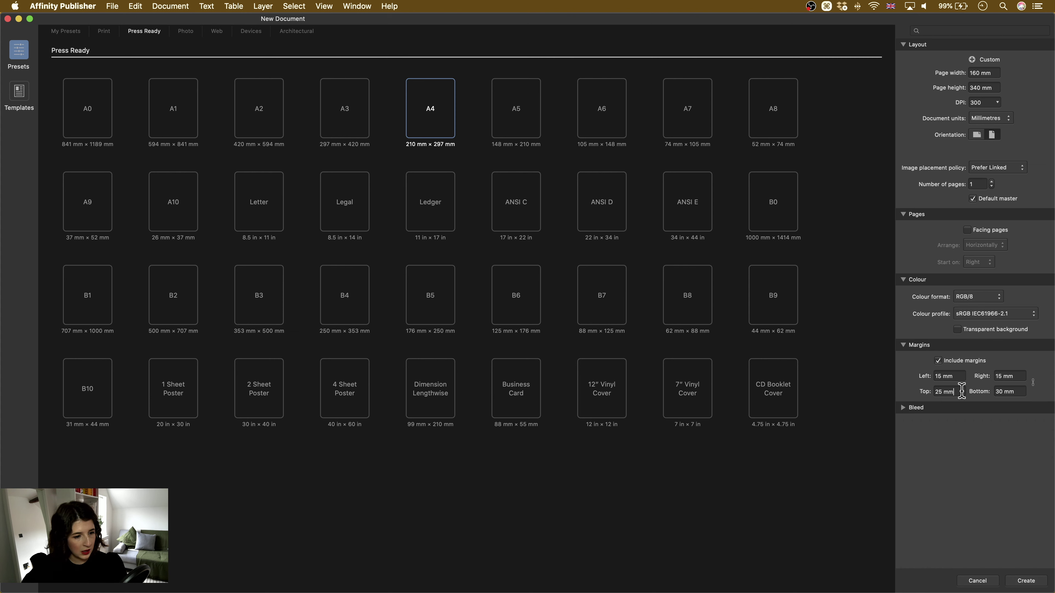
pyautogui.moveTo(958, 392); pyautogui.dragTo(934, 392)
pyautogui.write('40')
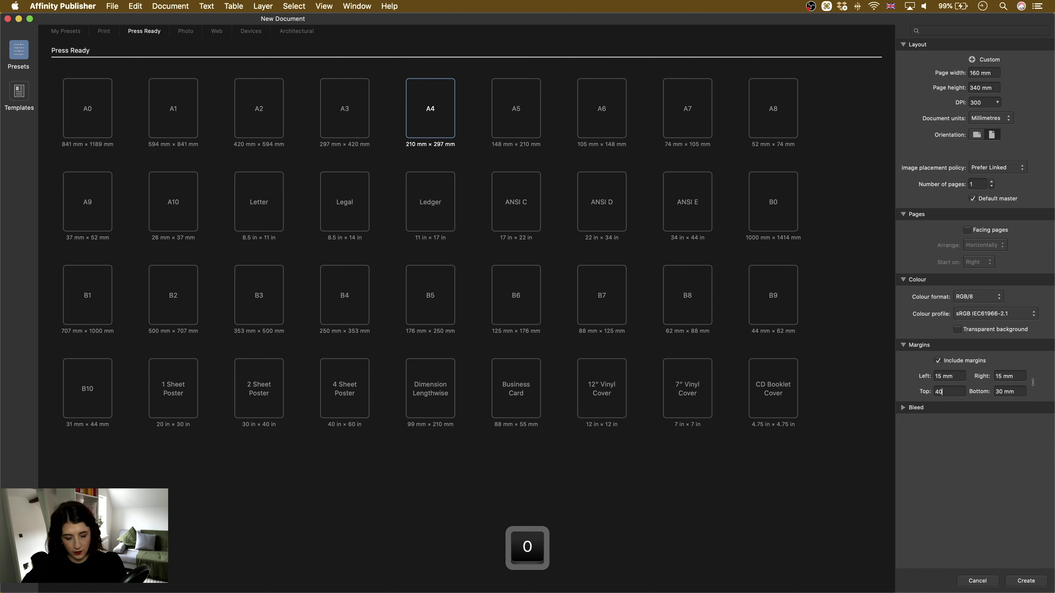
pyautogui.press('Tab')
pyautogui.write('25')
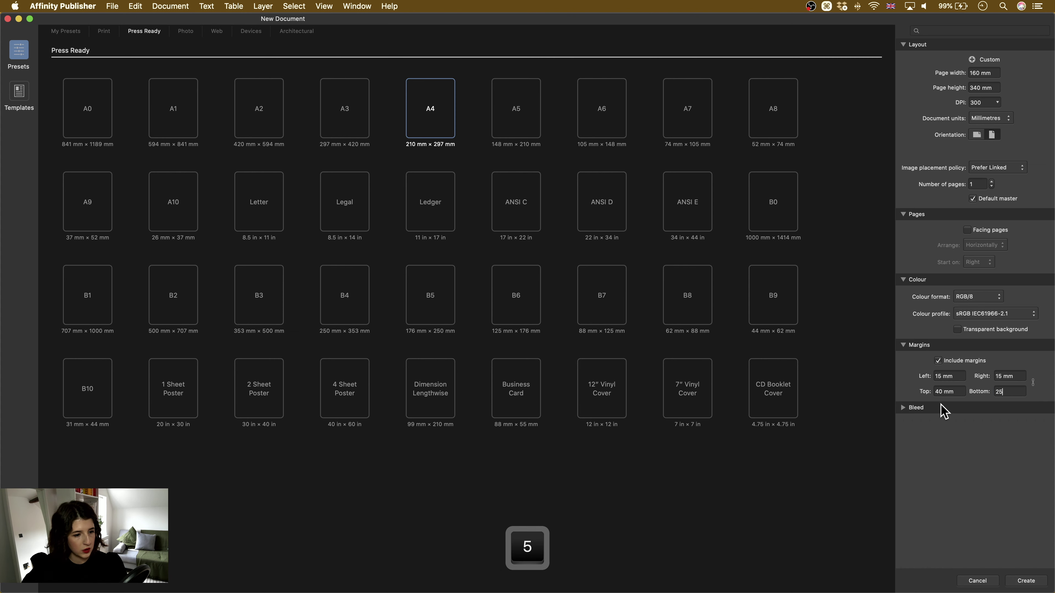
pyautogui.click(906, 408)
# Apply a 5 mm bleed on all sides and create the document.
pyautogui.click(958, 425)
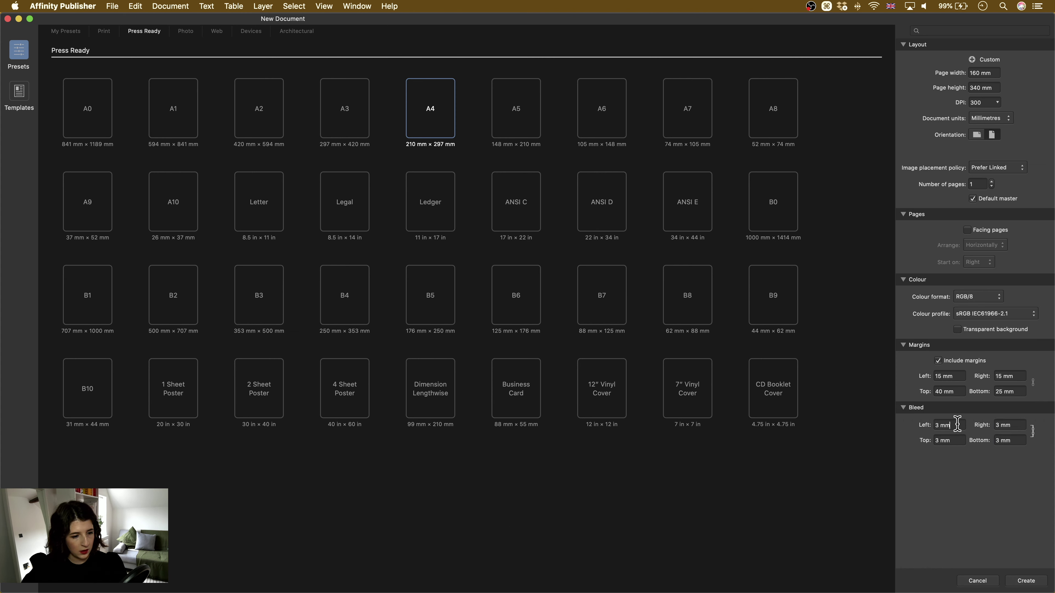
pyautogui.moveTo(957, 425); pyautogui.dragTo(921, 430)
pyautogui.write('5')
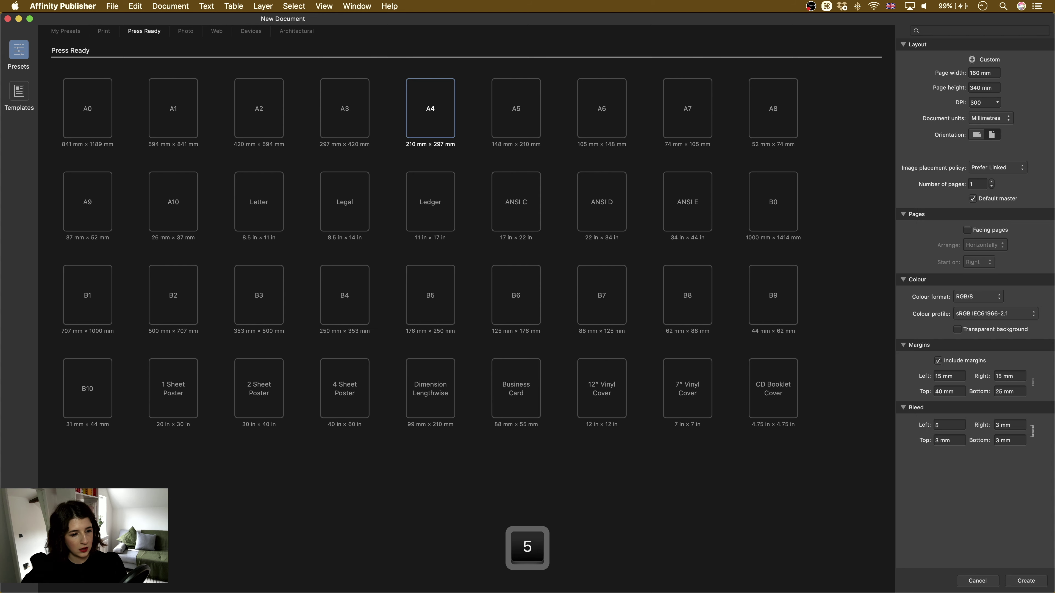
pyautogui.press('Tab')
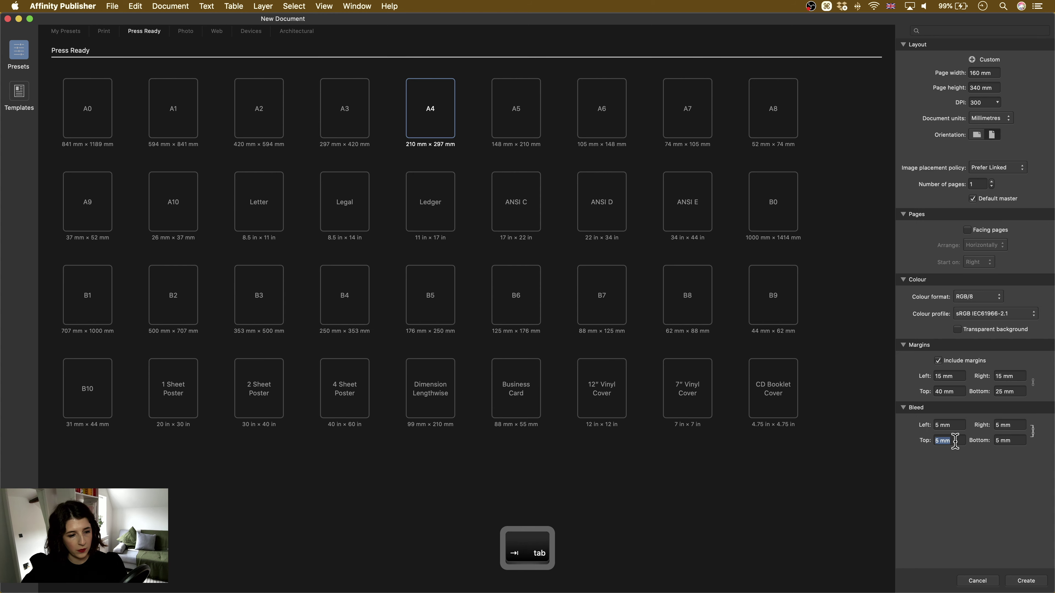
pyautogui.click(1015, 577)
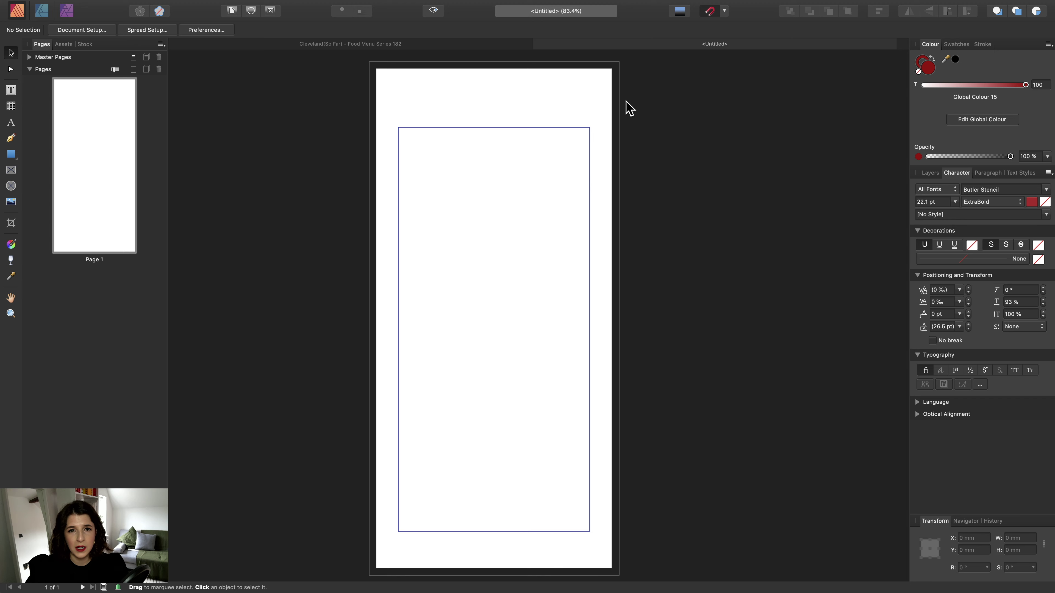
# Show the baseline grid, measured from the top margin.
pyautogui.click(679, 12)
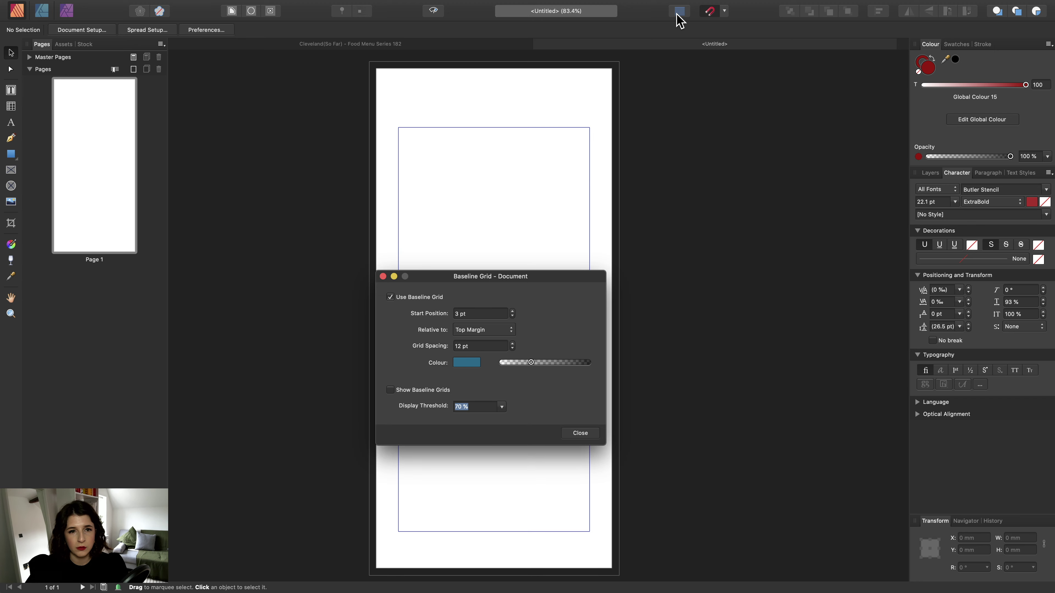
pyautogui.moveTo(428, 278); pyautogui.dragTo(637, 133)
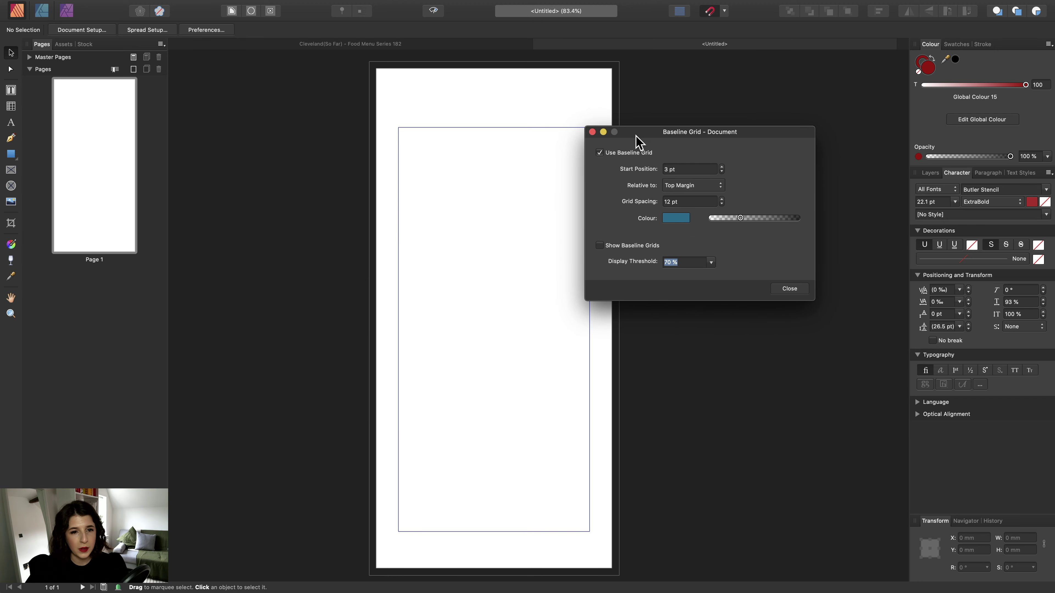
pyautogui.click(677, 169)
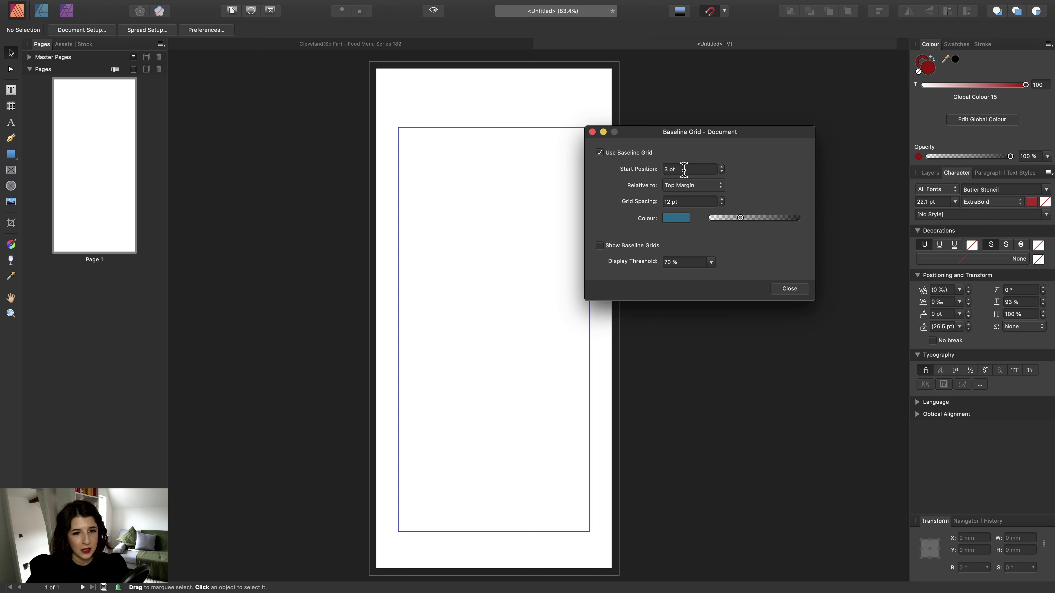
pyautogui.click(689, 188)
pyautogui.click(690, 195)
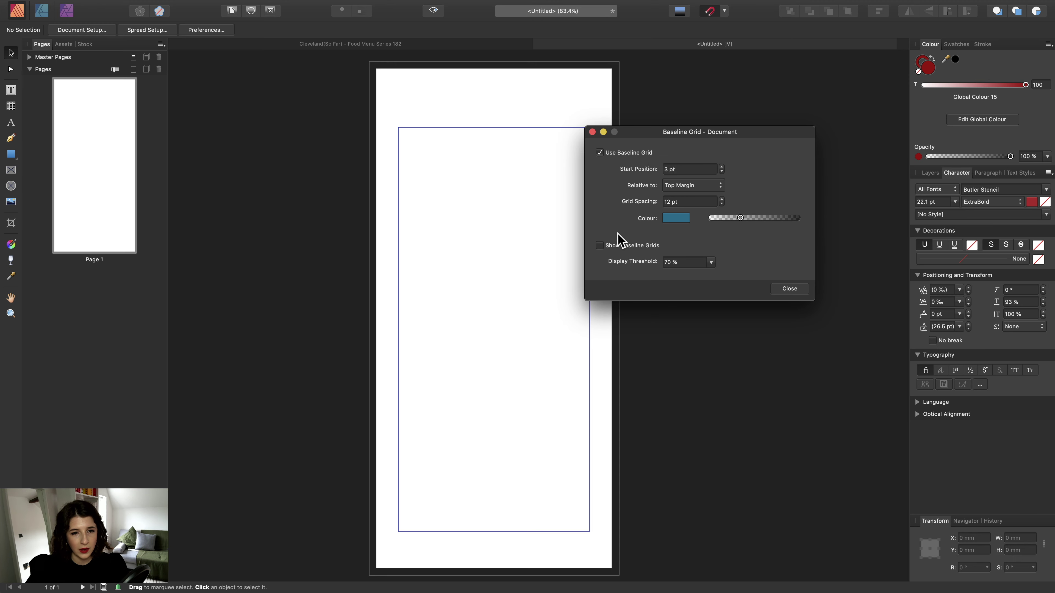
pyautogui.click(600, 245)
# Set the baseline grid start position to 3 pt with 12 pt spacing.
pyautogui.scroll(3, 471, 144)
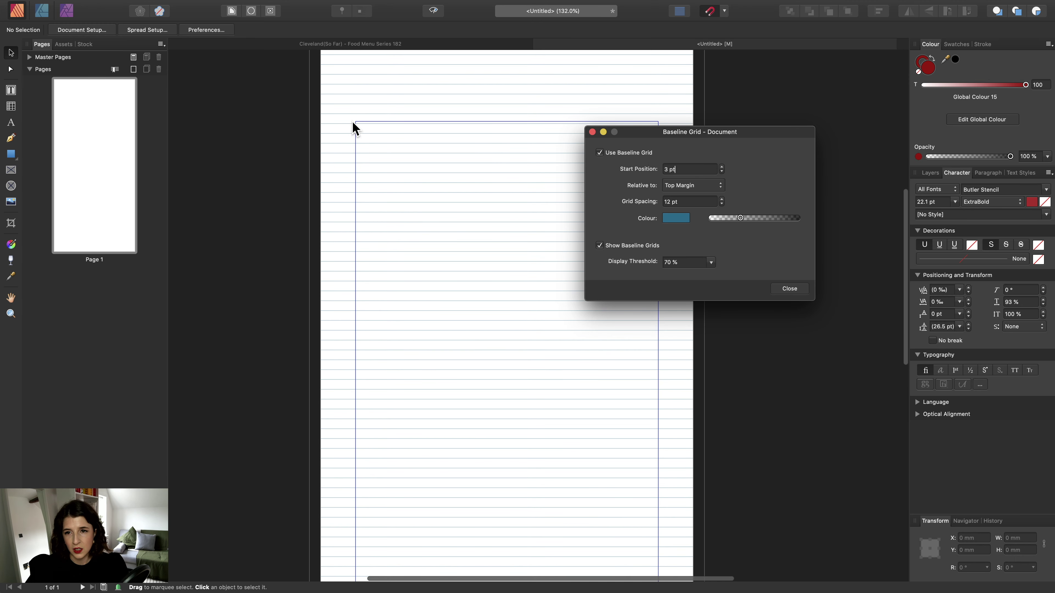
pyautogui.tripleClick(687, 168)
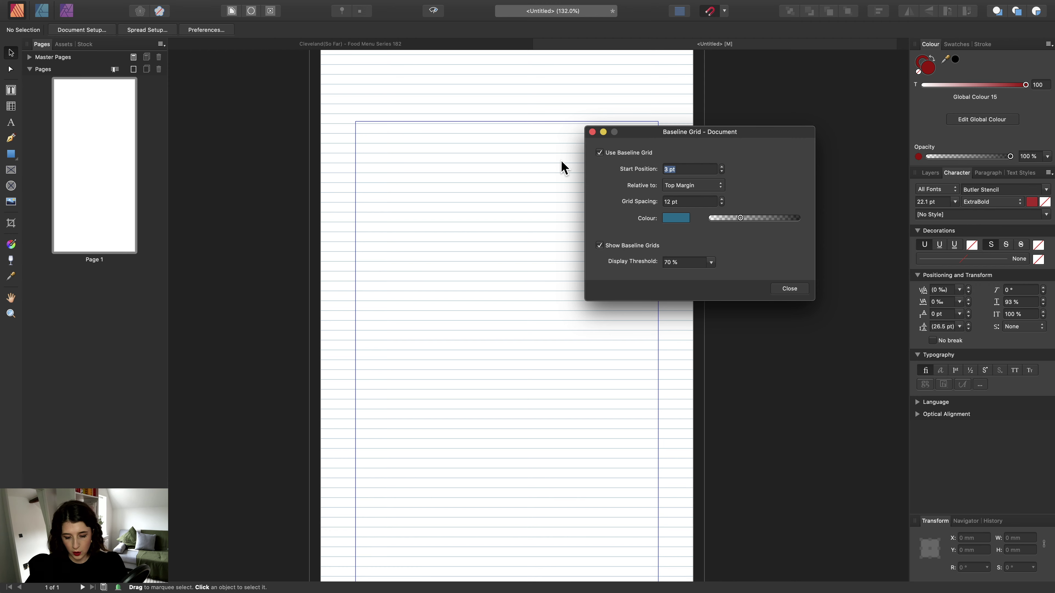
pyautogui.write('0')
pyautogui.press('Return')
pyautogui.tripleClick(681, 168)
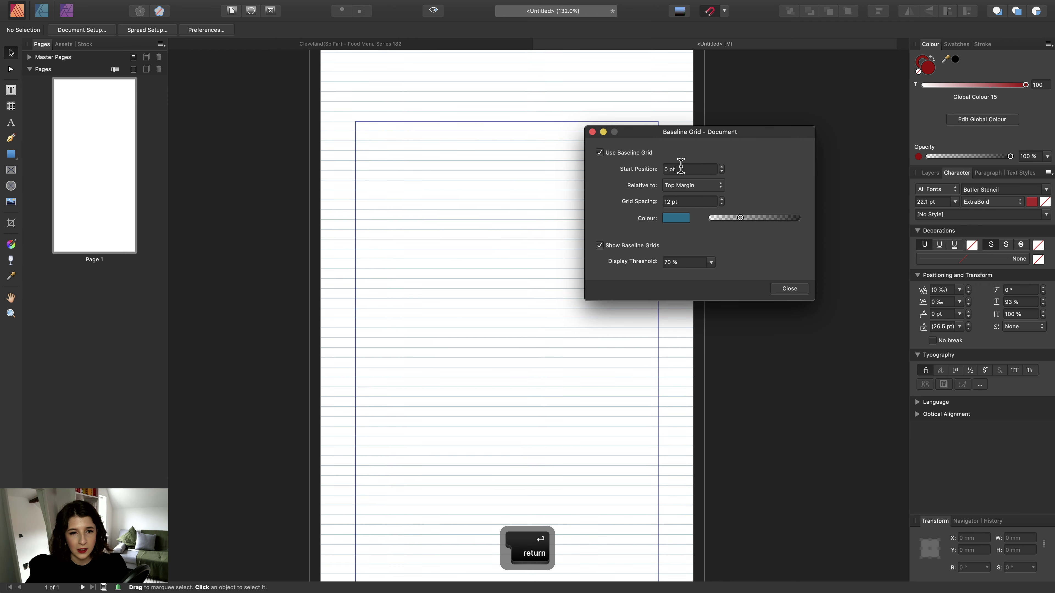
pyautogui.write('3')
pyautogui.click(666, 203)
pyautogui.click(692, 202)
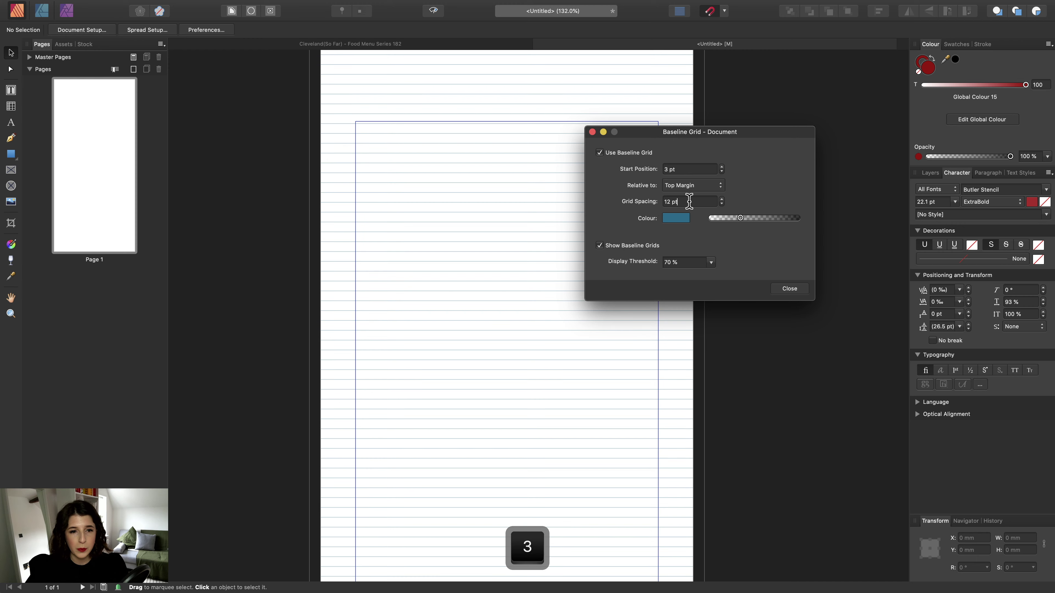
pyautogui.scroll(5, 378, 130)
pyautogui.scroll(1, 378, 129)
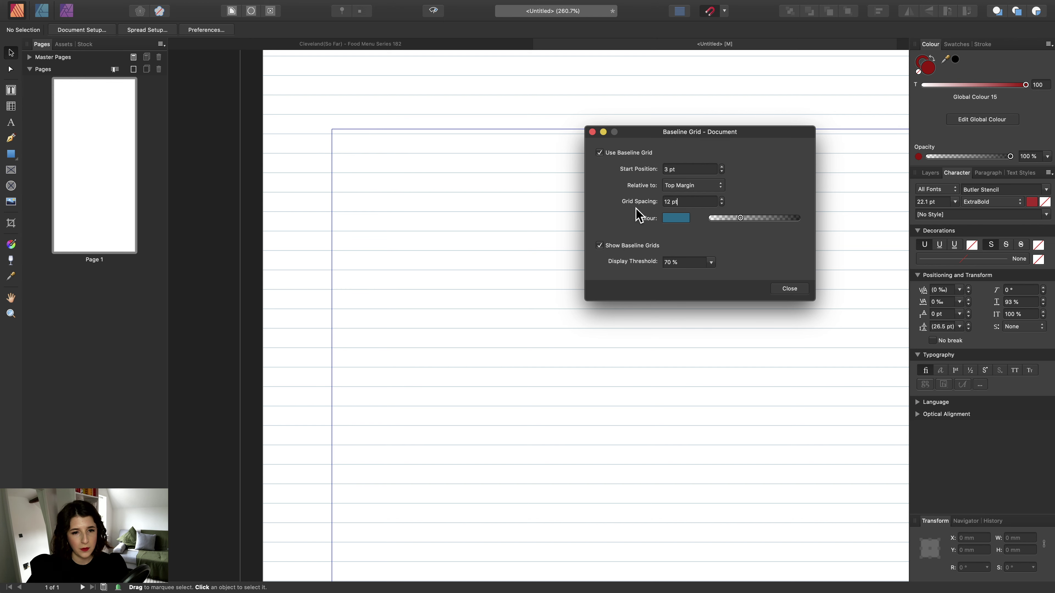
pyautogui.scroll(-5, 464, 232)
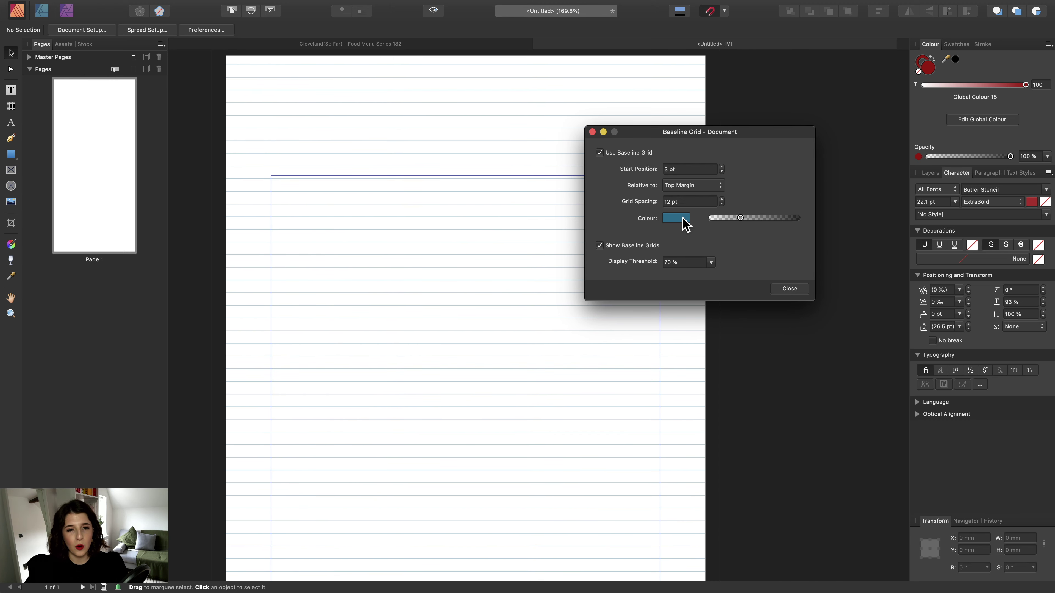
# Give the grid lines a dark blue tint and close the Baseline Grid Manager.
pyautogui.click(684, 220)
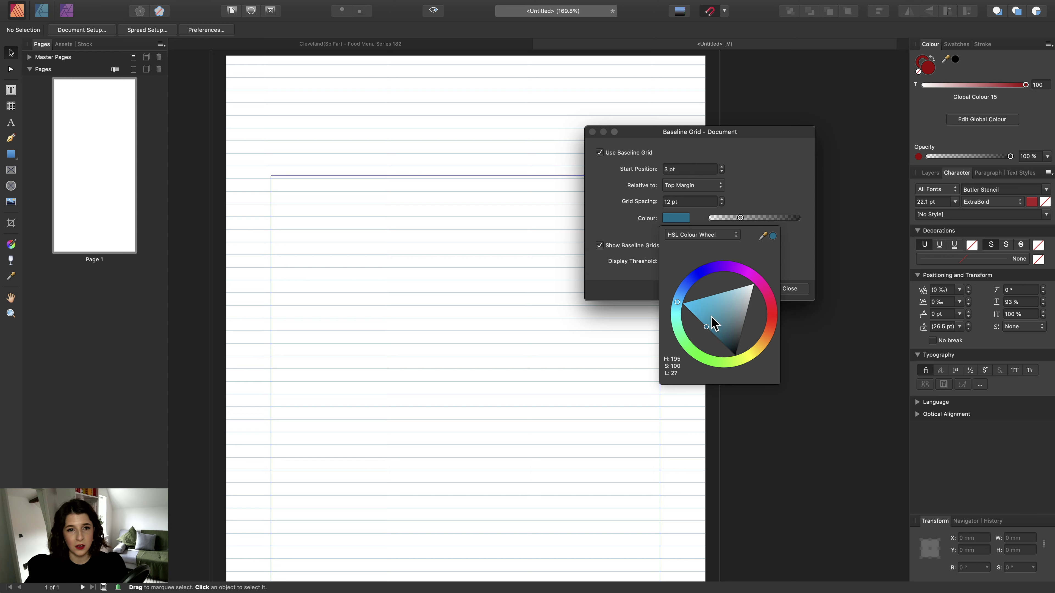
pyautogui.moveTo(708, 326); pyautogui.dragTo(665, 298)
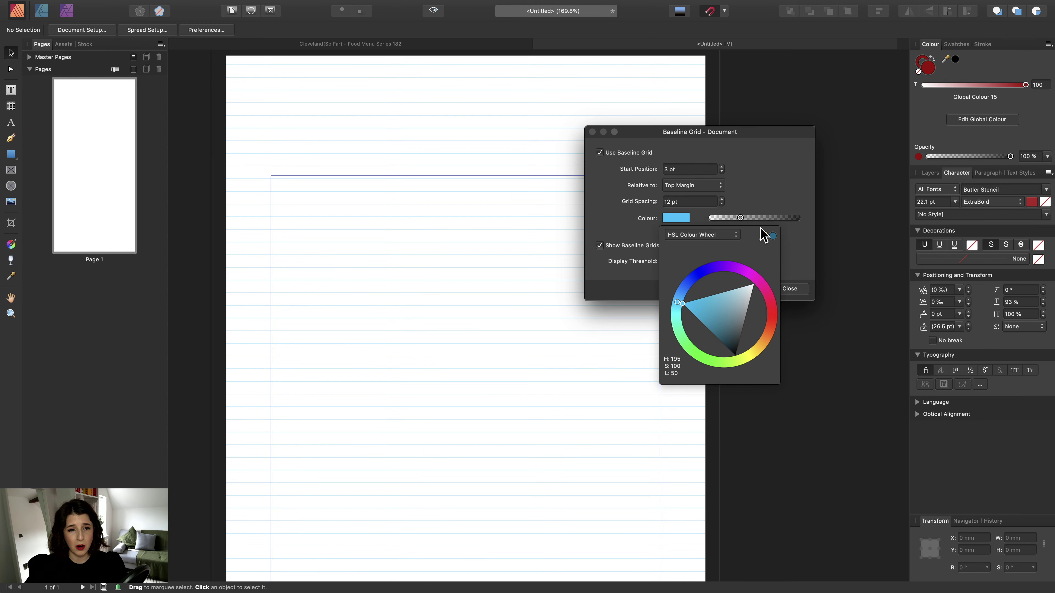
pyautogui.moveTo(743, 218); pyautogui.dragTo(804, 221)
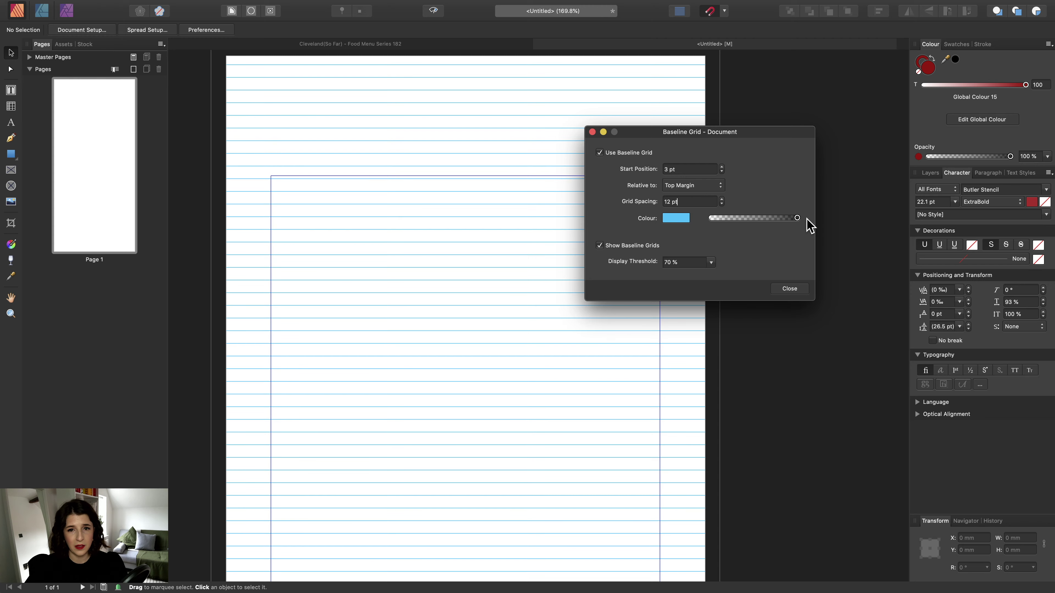
pyautogui.click(744, 218)
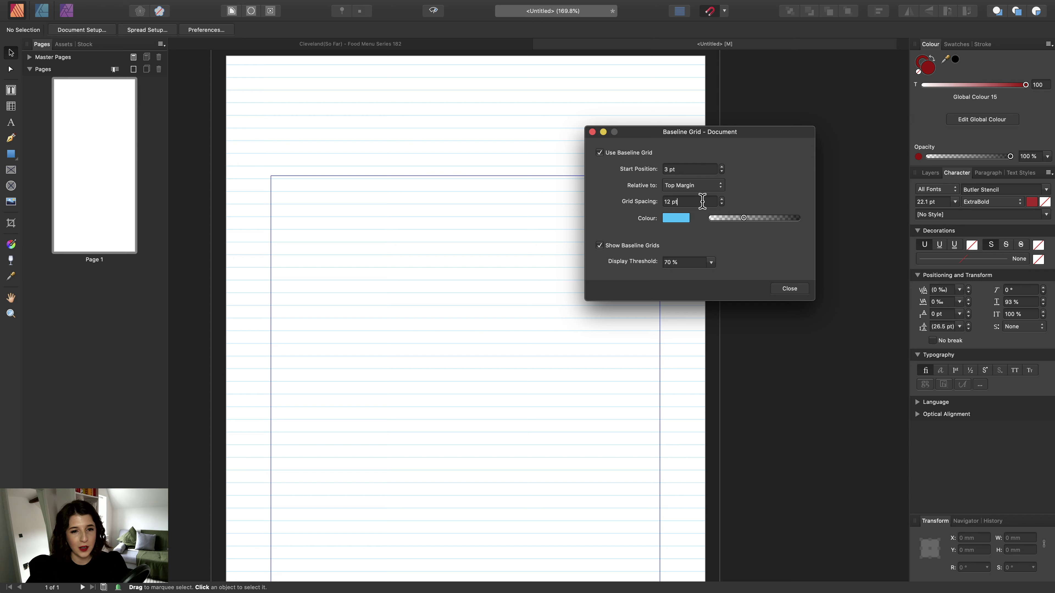
pyautogui.click(685, 223)
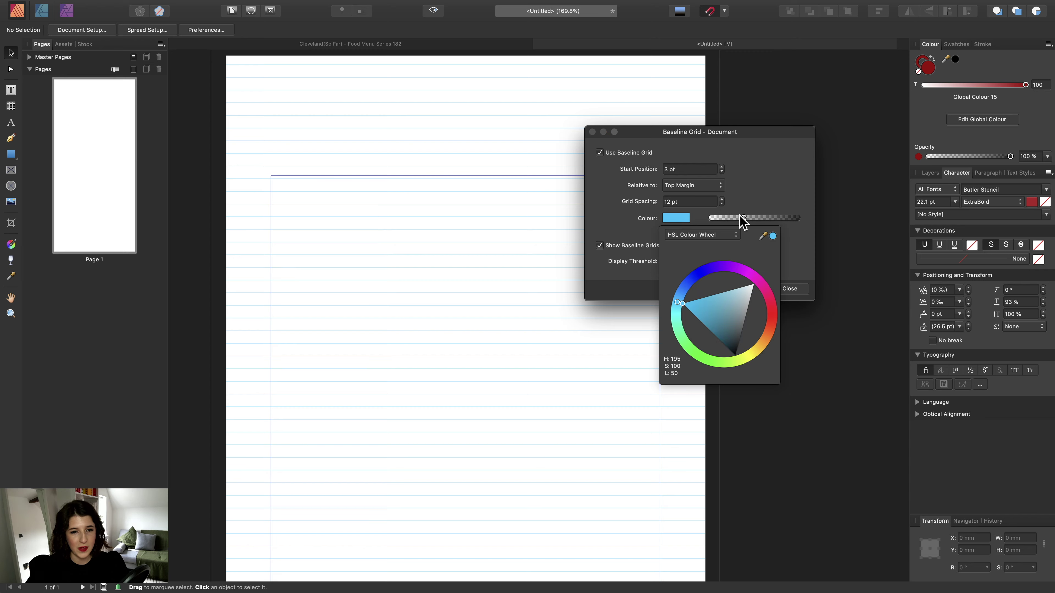
pyautogui.moveTo(716, 326)
pyautogui.mouseDown()
pyautogui.moveTo(718, 341)
pyautogui.moveTo(708, 329)
pyautogui.mouseUp()
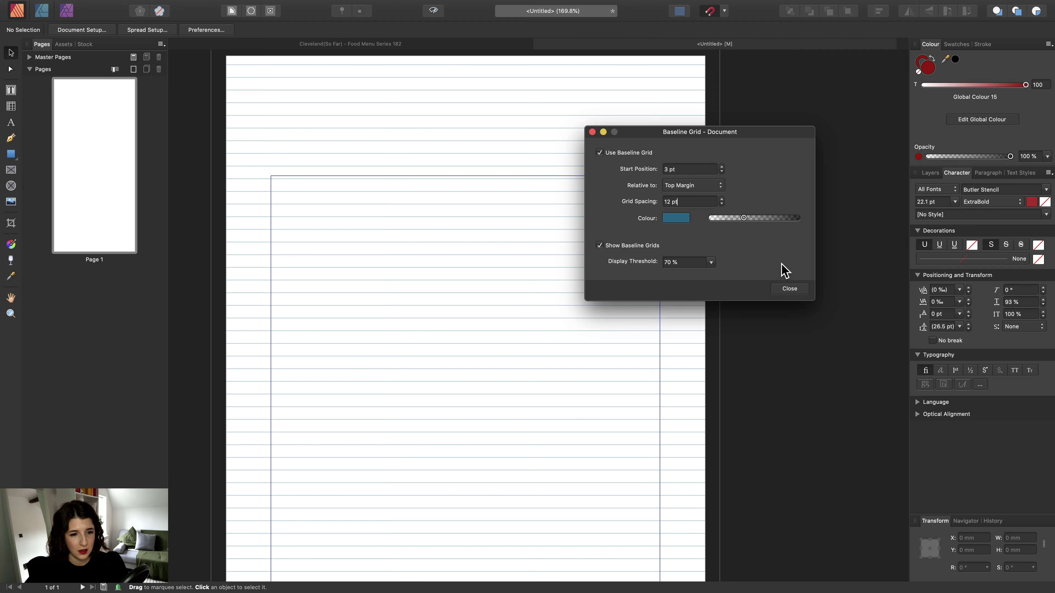
pyautogui.click(788, 289)
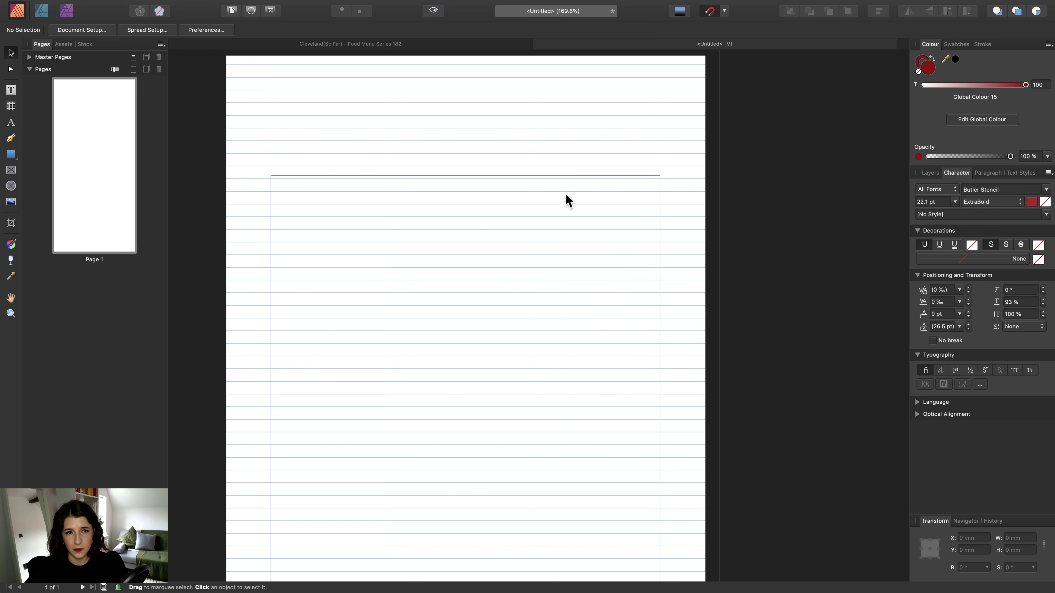
# Scroll the canvas and open the View menu.
pyautogui.scroll(-3, 567, 200)
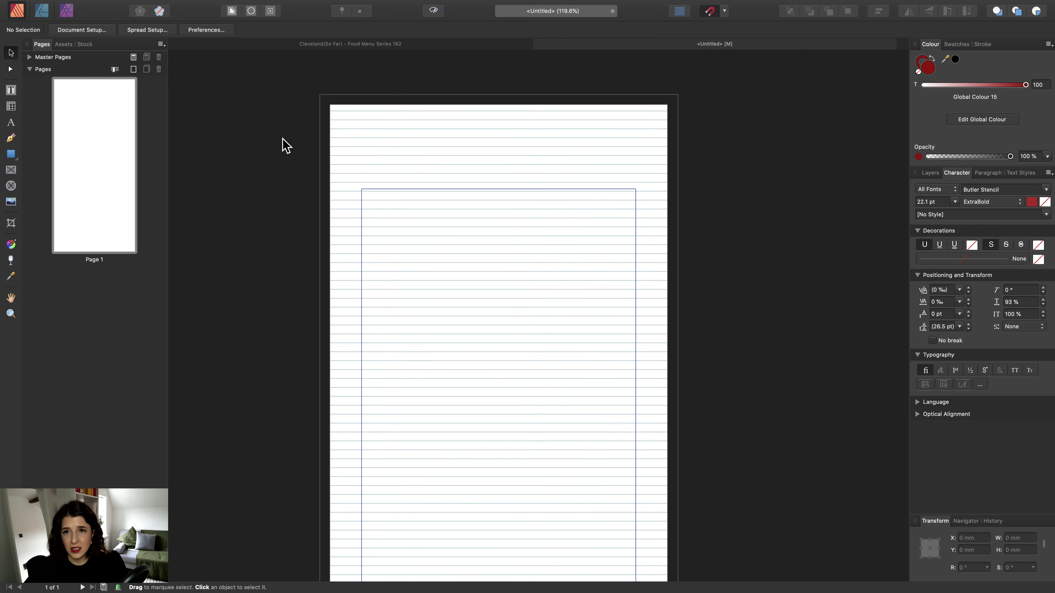
pyautogui.click(330, 6)
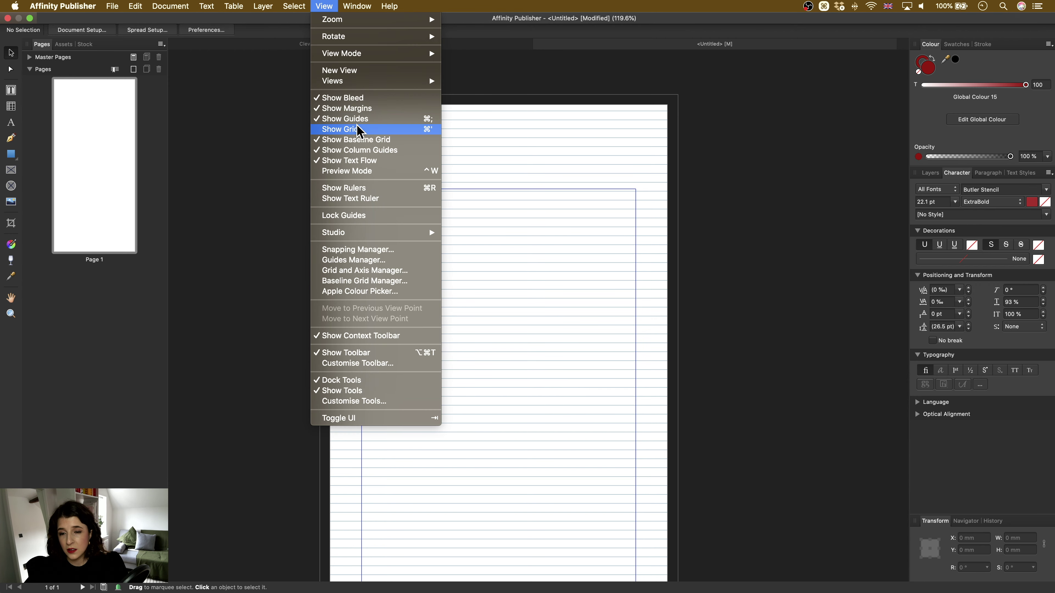
# In the Guides Manager, set 4 filled columns with an 8.5 mm gutter and close it.
pyautogui.click(377, 262)
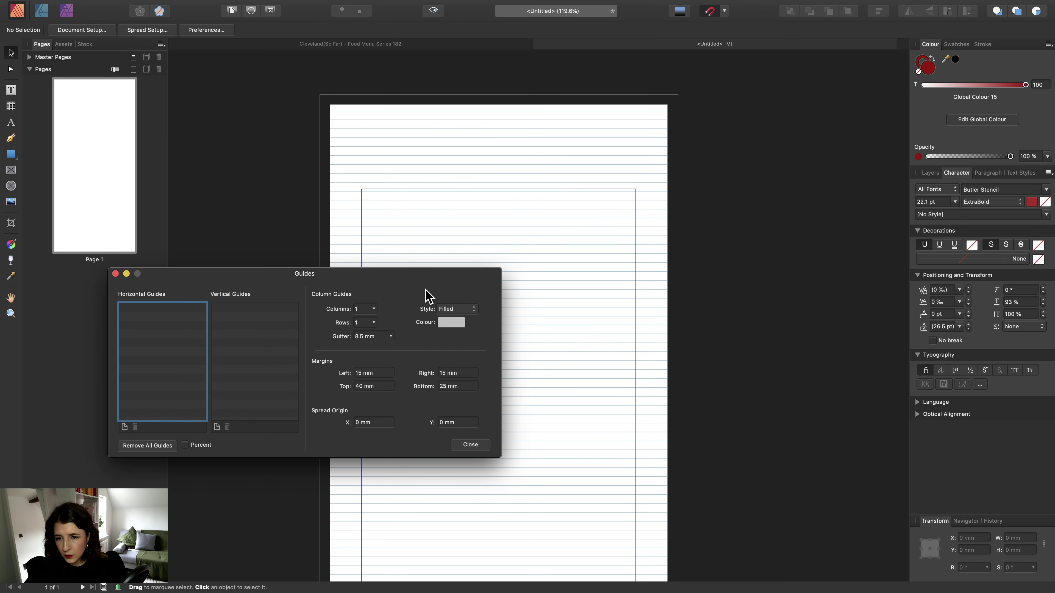
pyautogui.click(373, 311)
pyautogui.moveTo(374, 321); pyautogui.dragTo(383, 321)
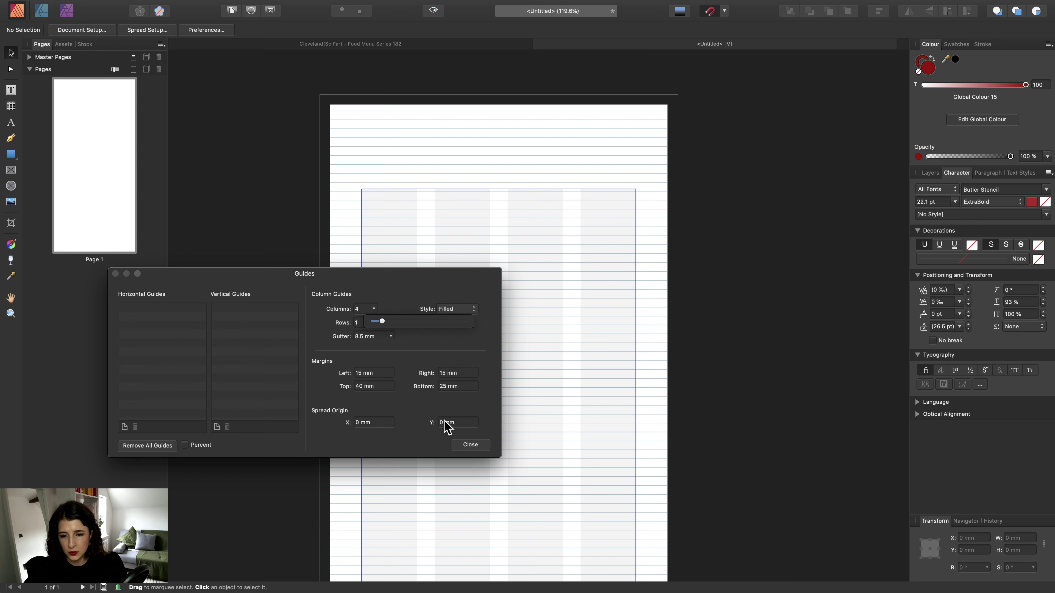
pyautogui.click(461, 446)
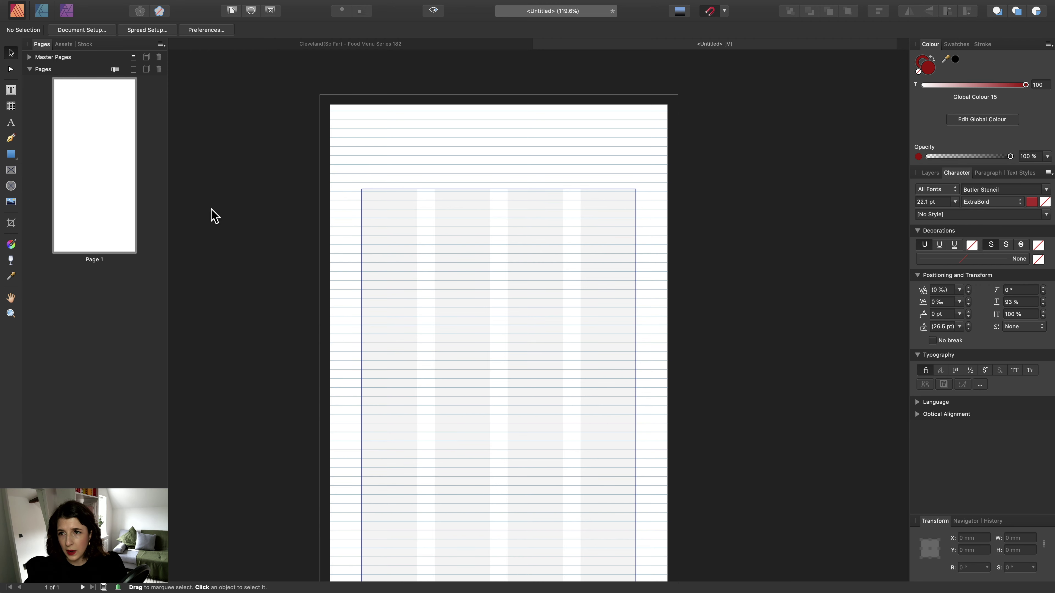
# Show rulers and add a horizontal guide at 40 mm without snapping.
pyautogui.click(323, 6)
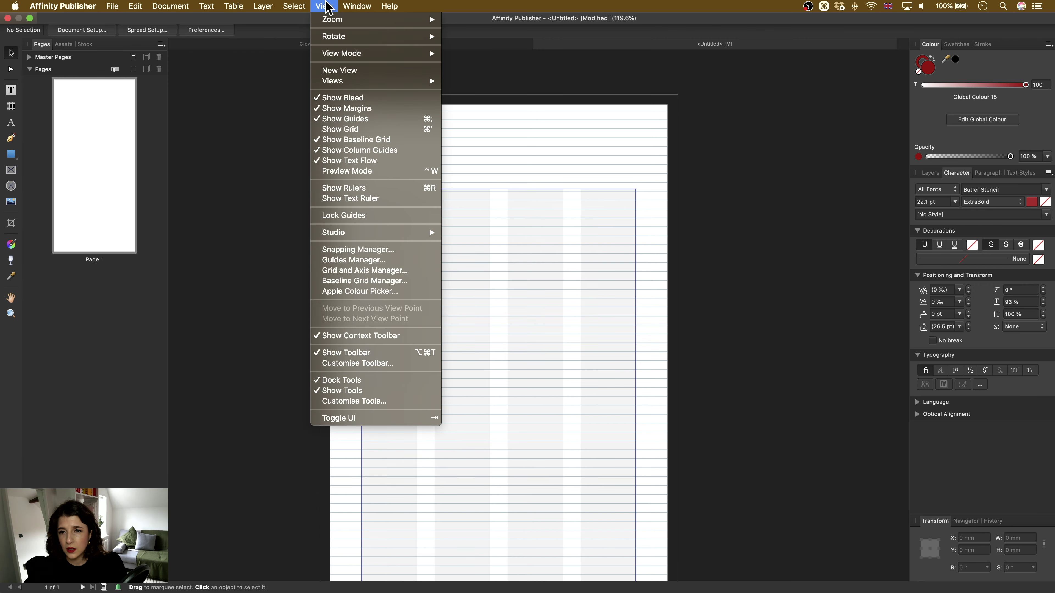
pyautogui.click(358, 189)
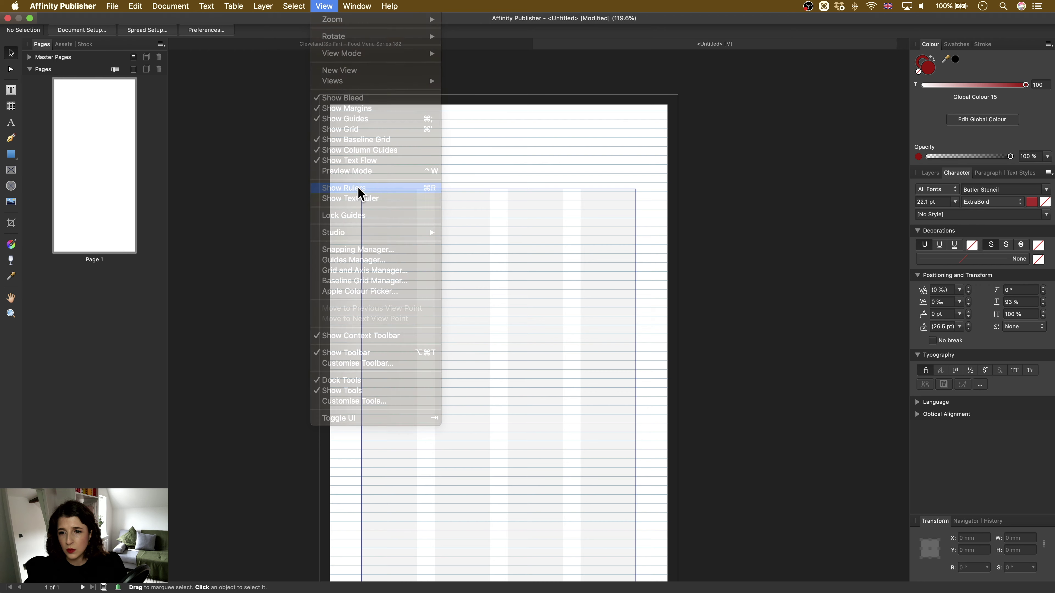
pyautogui.press('alt')
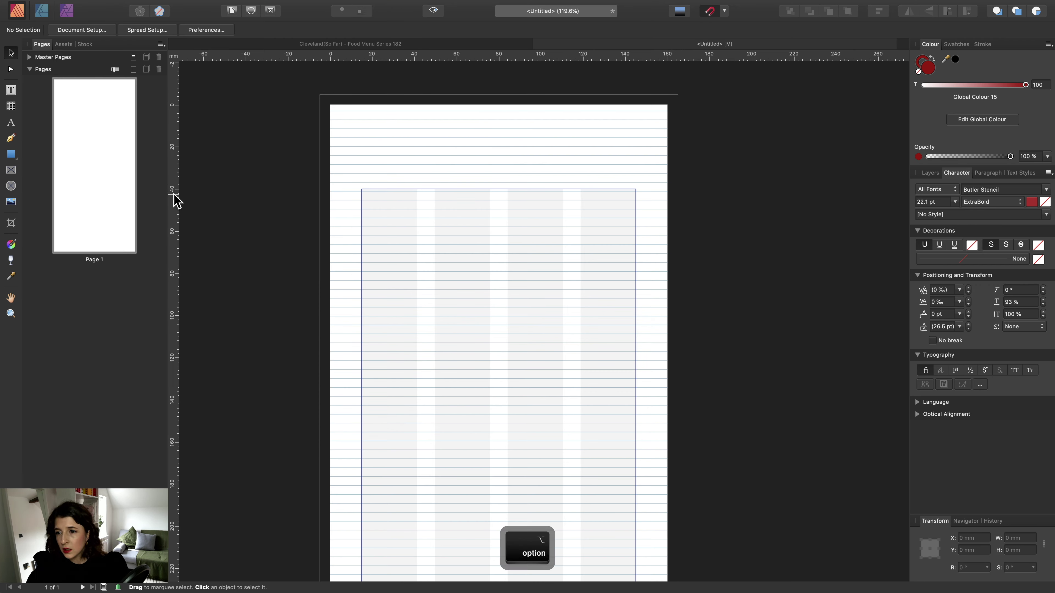
pyautogui.moveTo(172, 196); pyautogui.dragTo(172, 189)
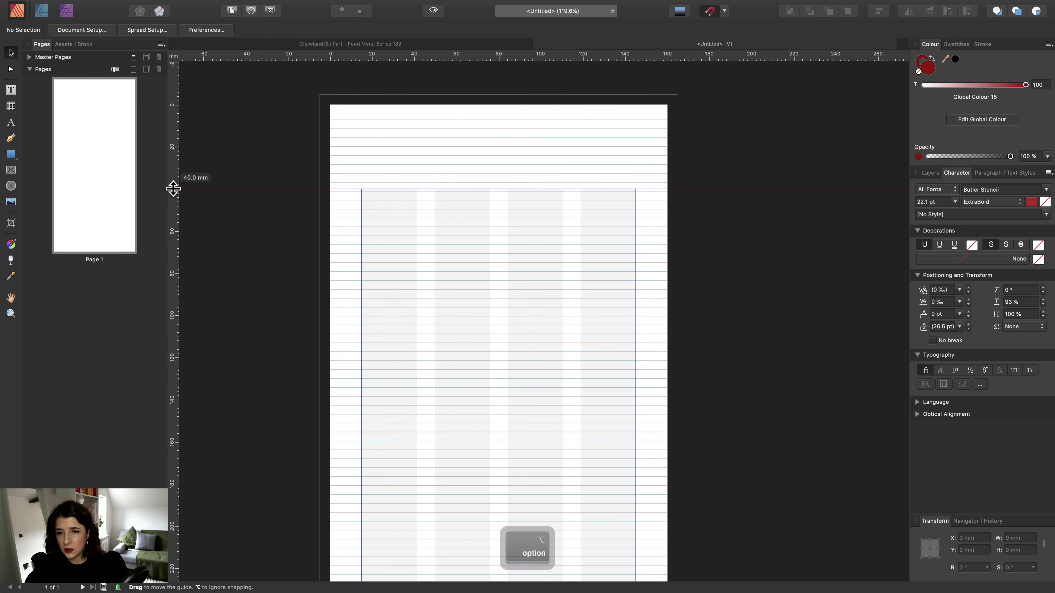
# Add vertical guides on the left and right margins without snapping.
pyautogui.press('alt')
pyautogui.moveTo(366, 57); pyautogui.dragTo(368, 56)
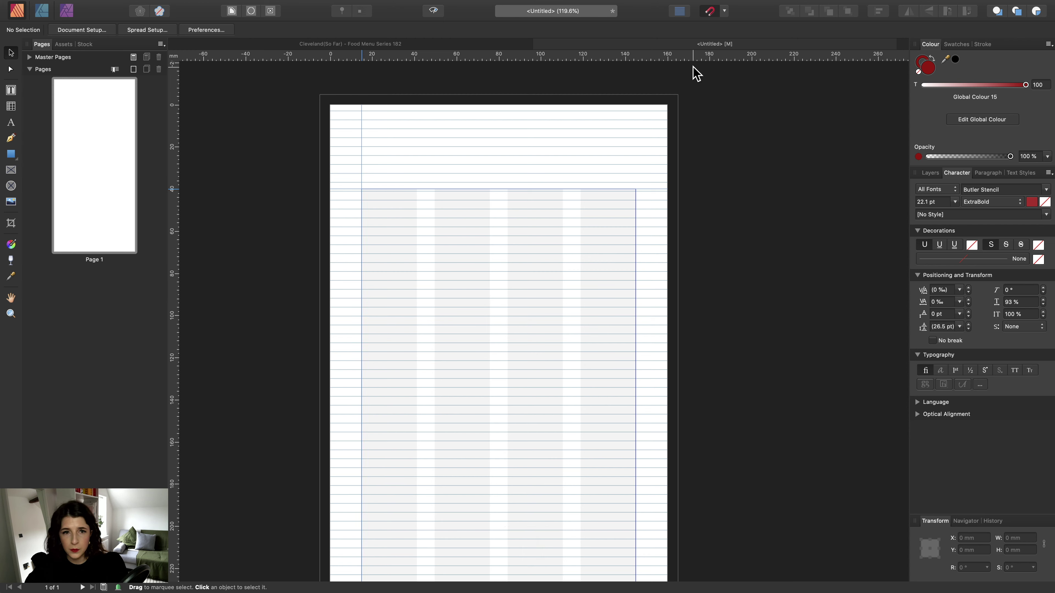
pyautogui.press('alt')
pyautogui.moveTo(638, 63)
pyautogui.mouseDown()
pyautogui.moveTo(630, 52)
pyautogui.moveTo(638, 63)
pyautogui.mouseUp()
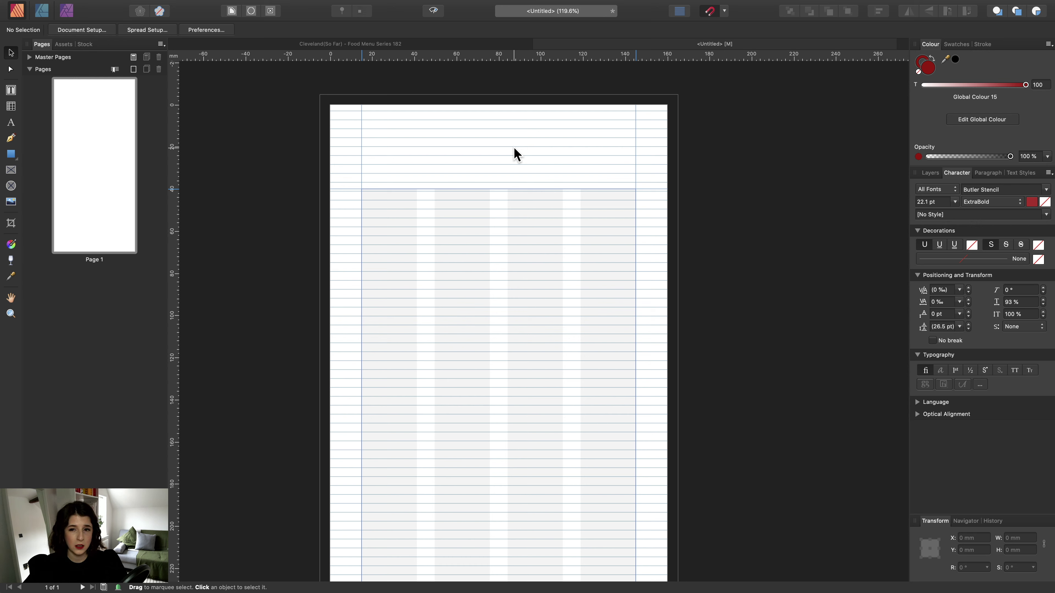
# Look at the Cleveland Food Series Menu 192 swatch palette, then return to the untitled document.
pyautogui.click(954, 44)
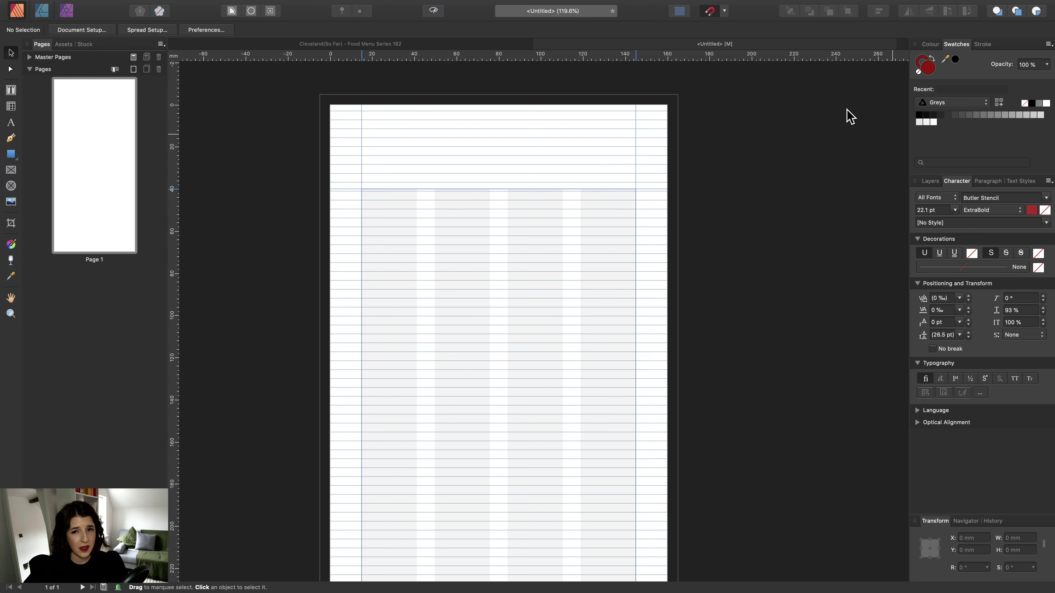
pyautogui.click(328, 49)
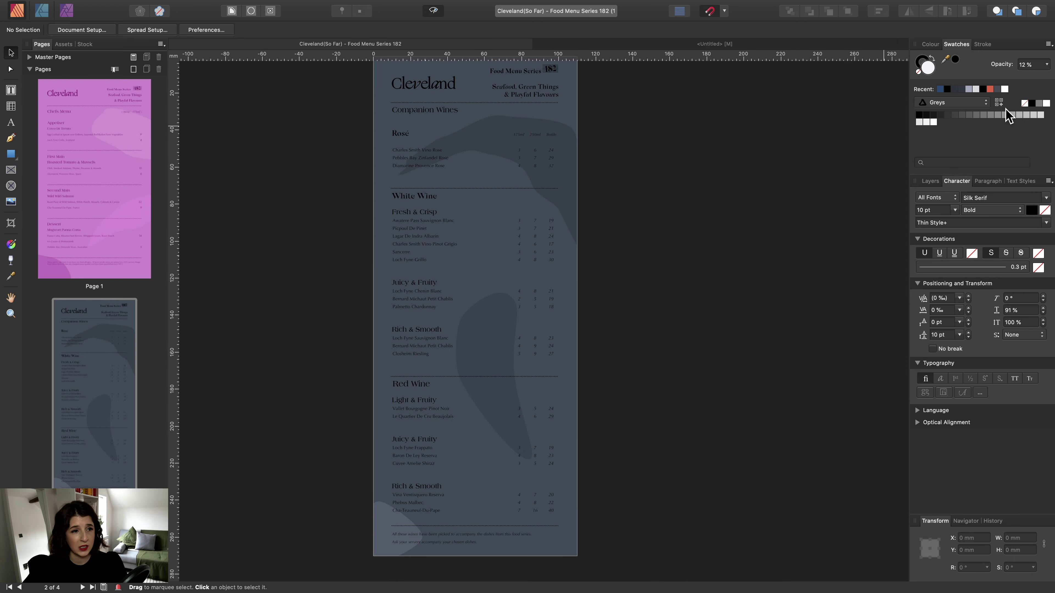
pyautogui.click(964, 104)
pyautogui.click(955, 87)
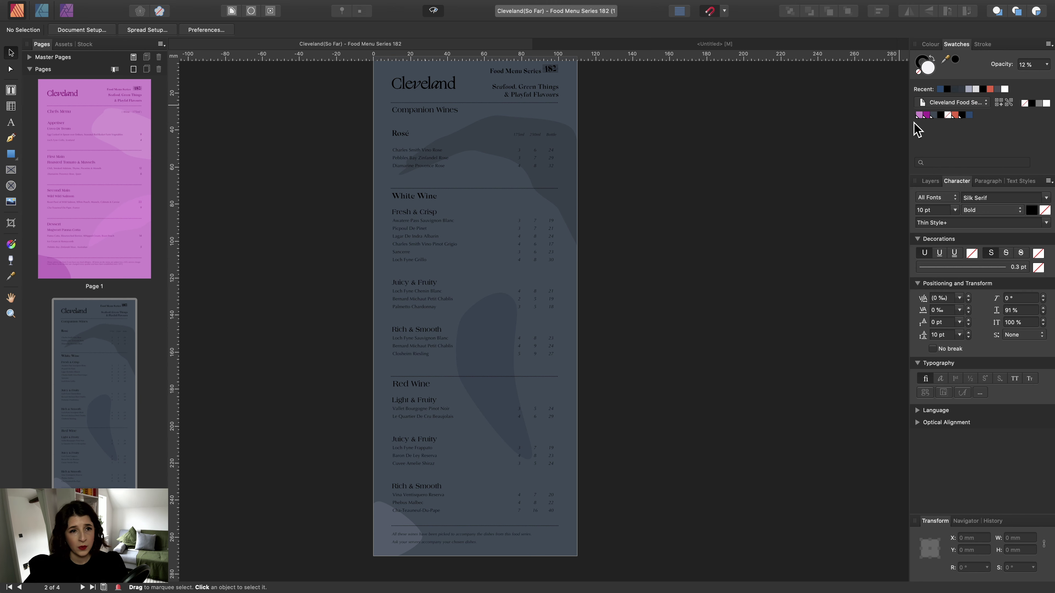
pyautogui.click(762, 47)
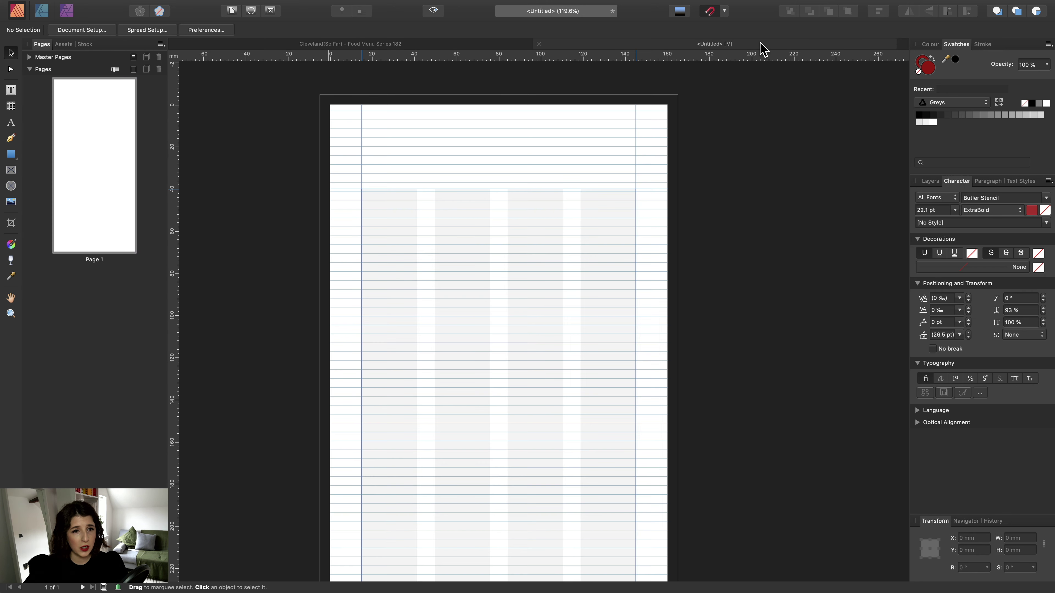
# Import the Cleveland Food Menu Series 182_Colour .afpalette from Cleveland Resturant > Palette as a document palette.
pyautogui.click(1048, 44)
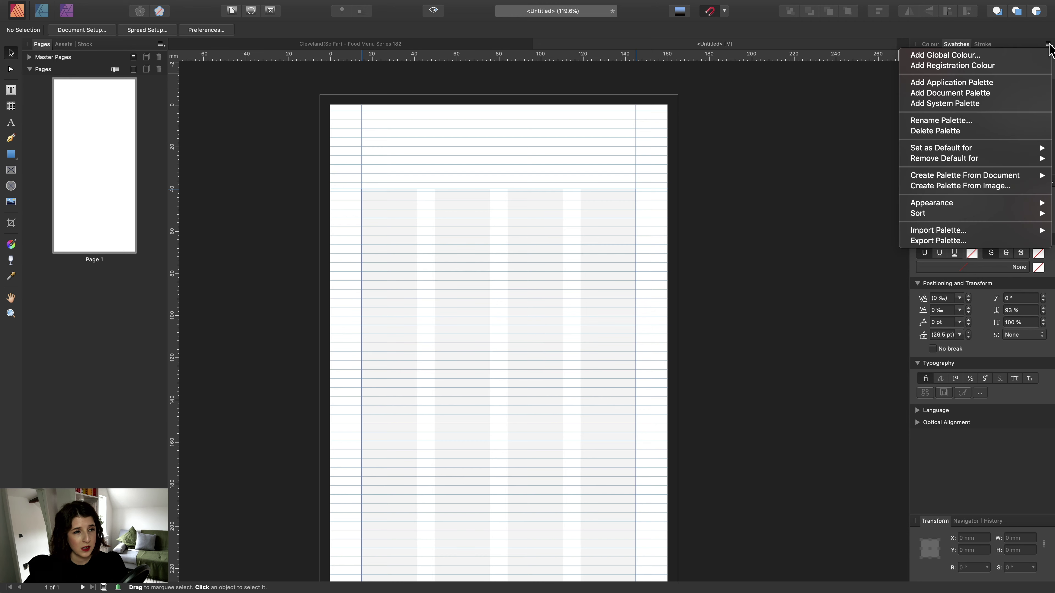
pyautogui.moveTo(944, 231)
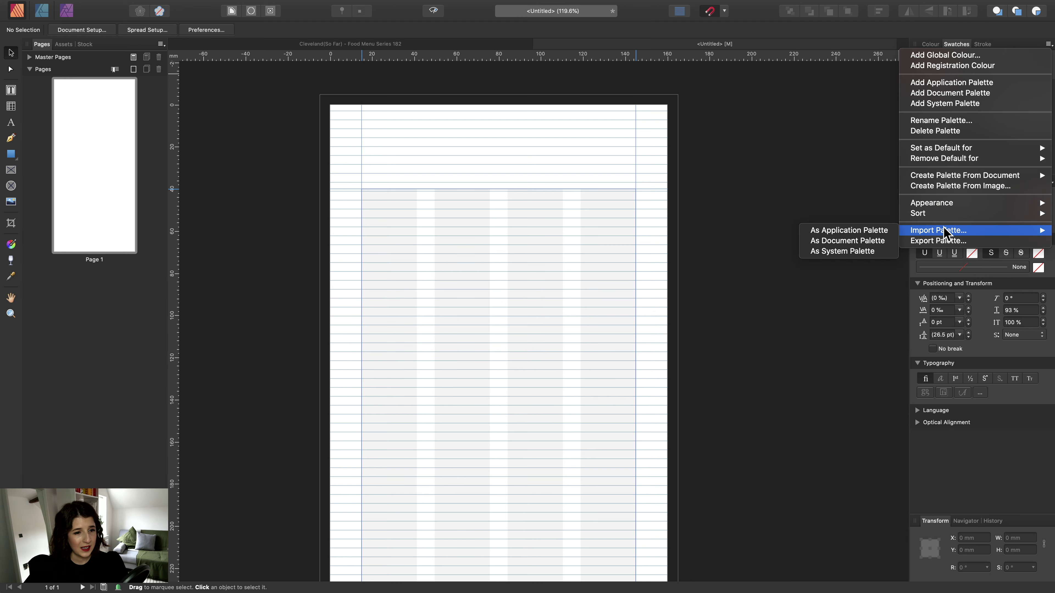
pyautogui.click(869, 243)
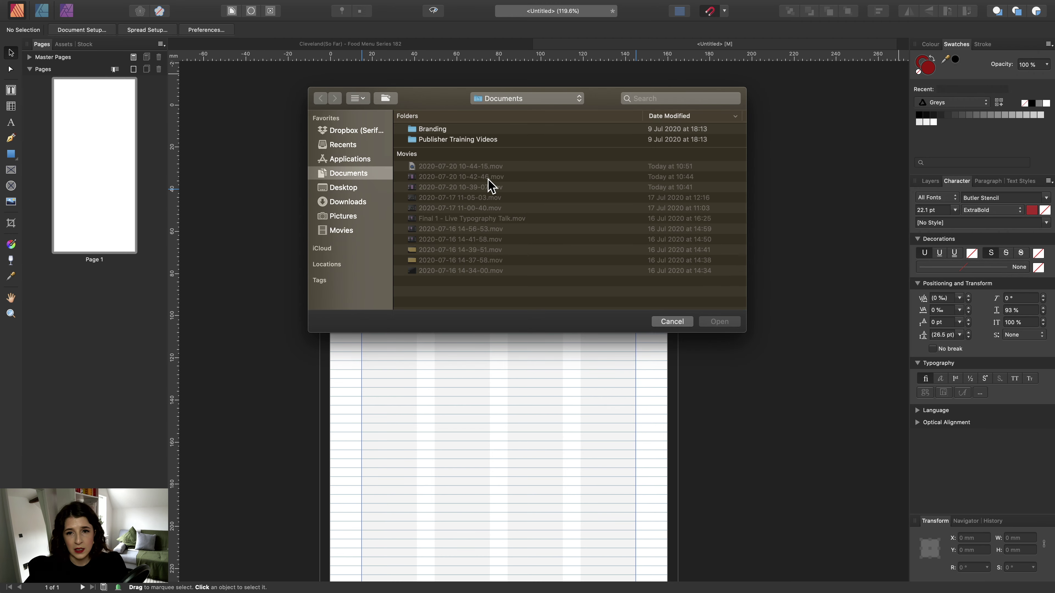
pyautogui.click(486, 101)
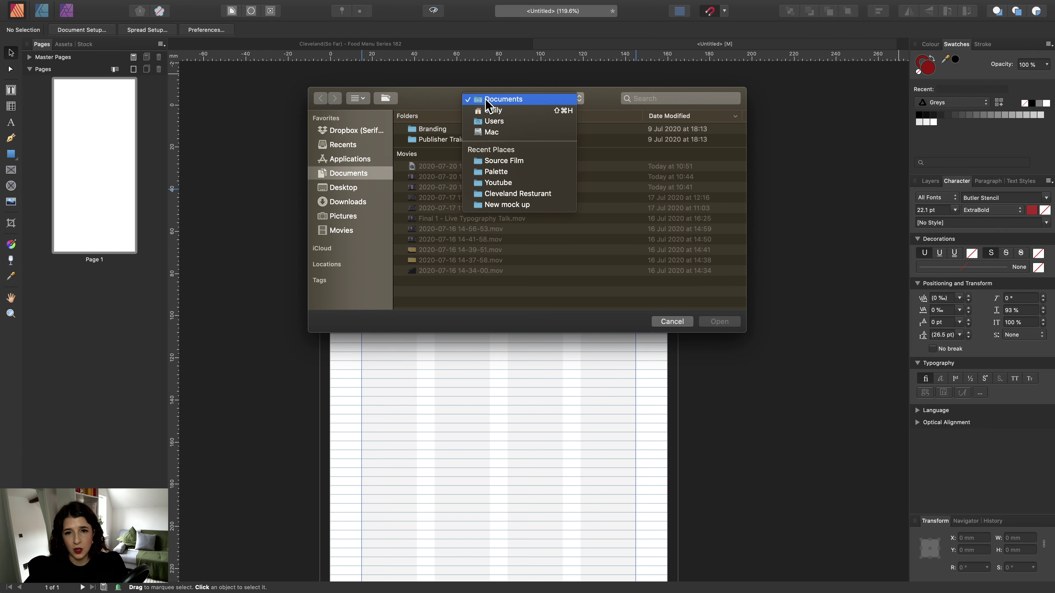
pyautogui.click(510, 194)
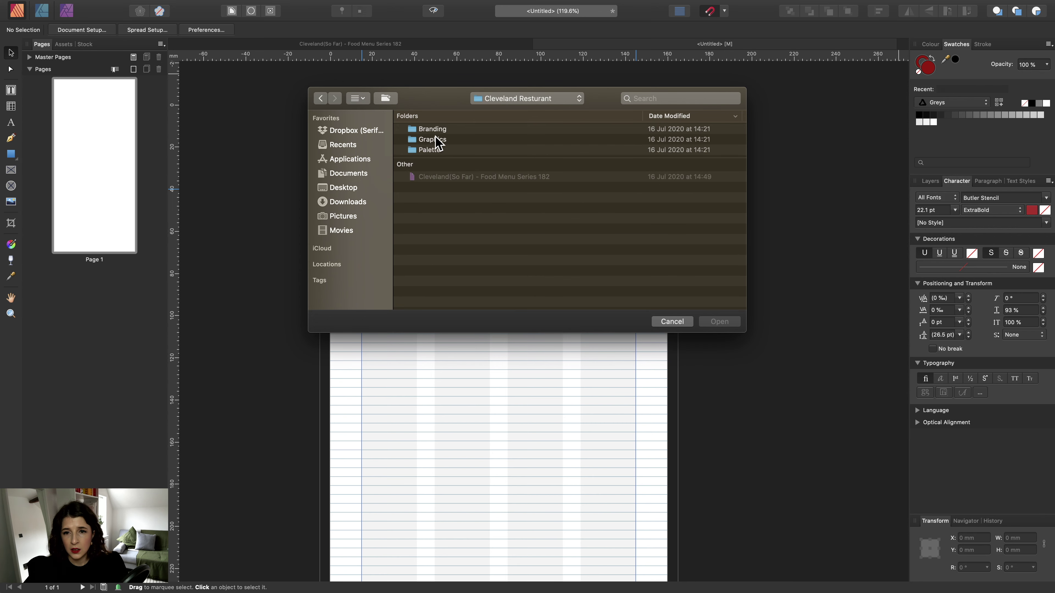
pyautogui.doubleClick(426, 150)
pyautogui.click(440, 131)
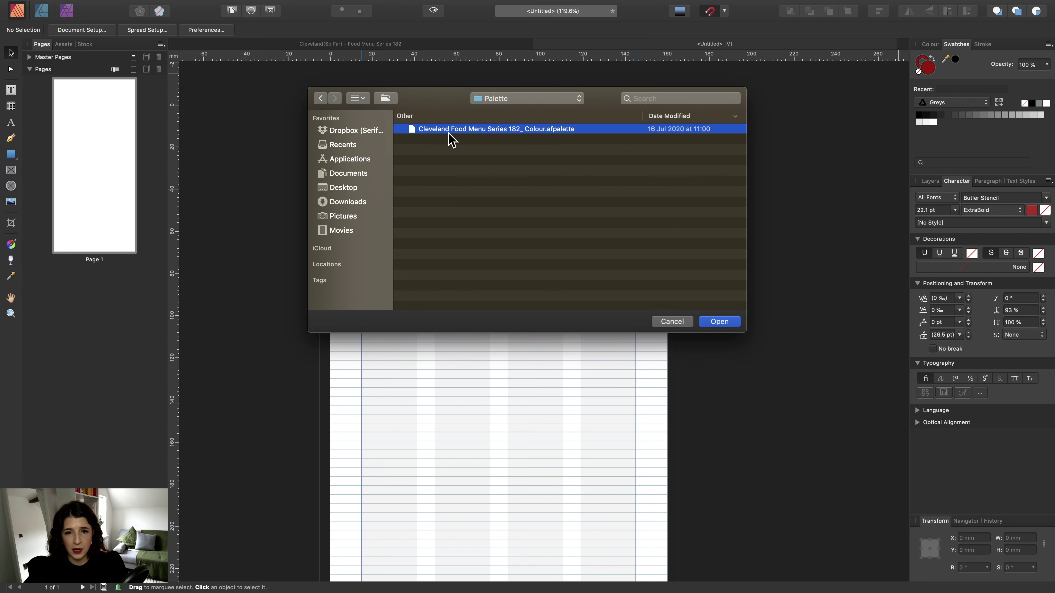
pyautogui.click(707, 322)
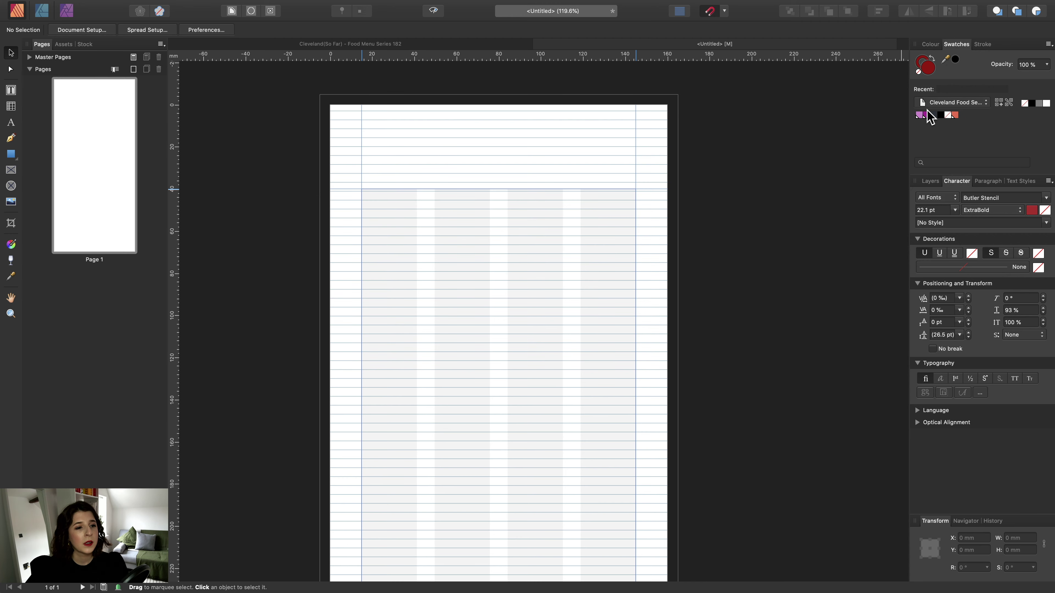
# On Master A, draw a 170 × 350 mm rectangle covering the page to the bleed and fill it coral.
pyautogui.click(73, 123)
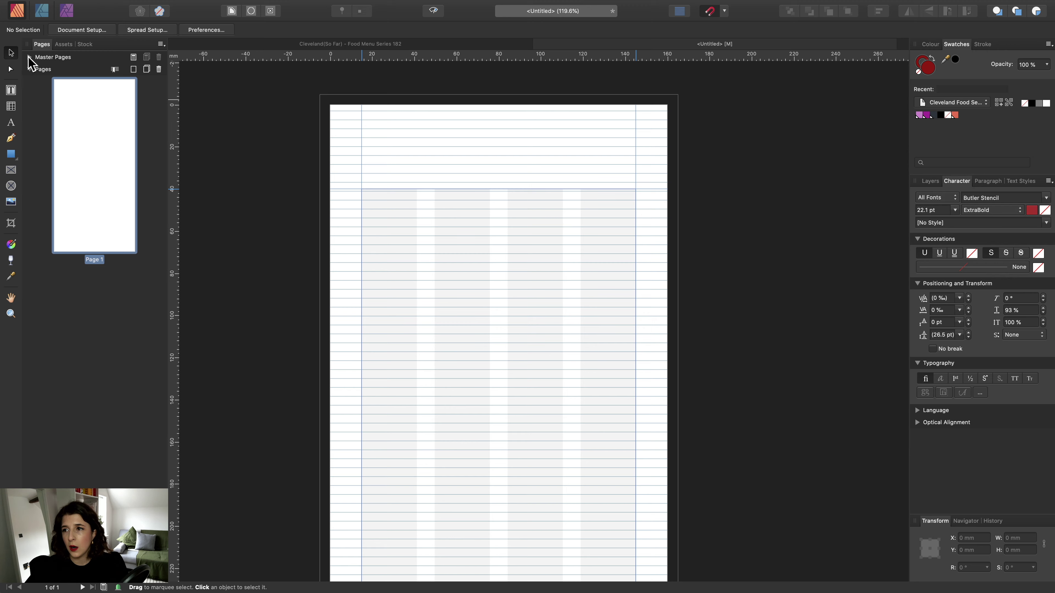
pyautogui.click(29, 58)
pyautogui.doubleClick(91, 84)
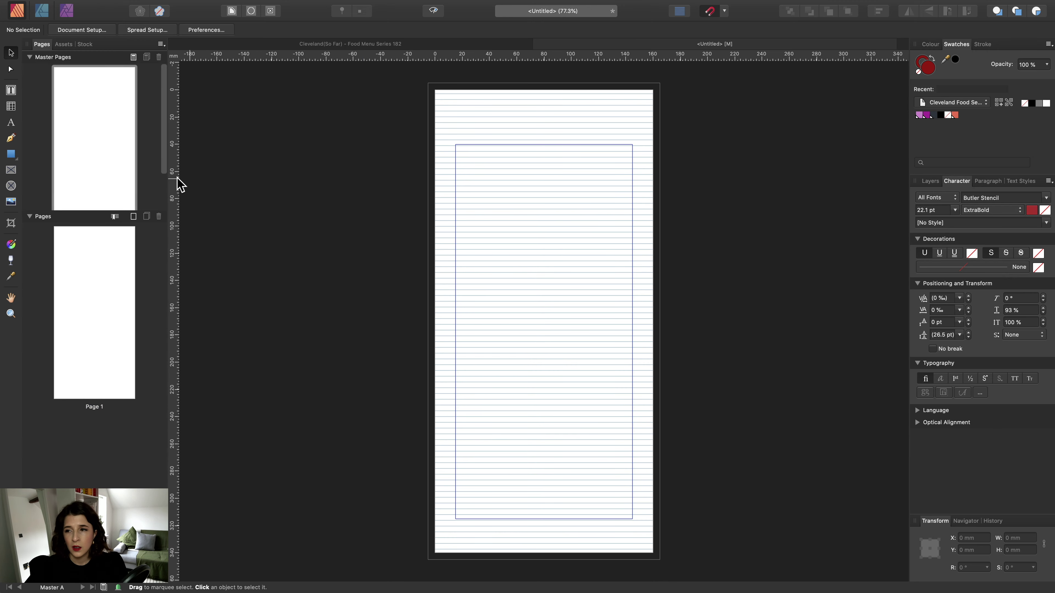
pyautogui.click(11, 154)
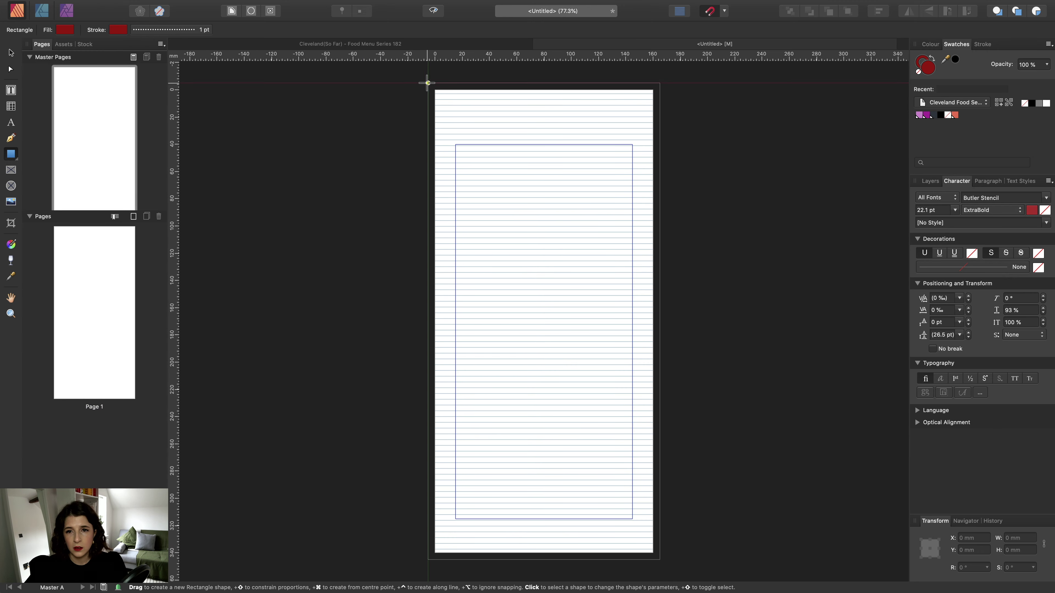
pyautogui.moveTo(427, 83); pyautogui.dragTo(660, 446)
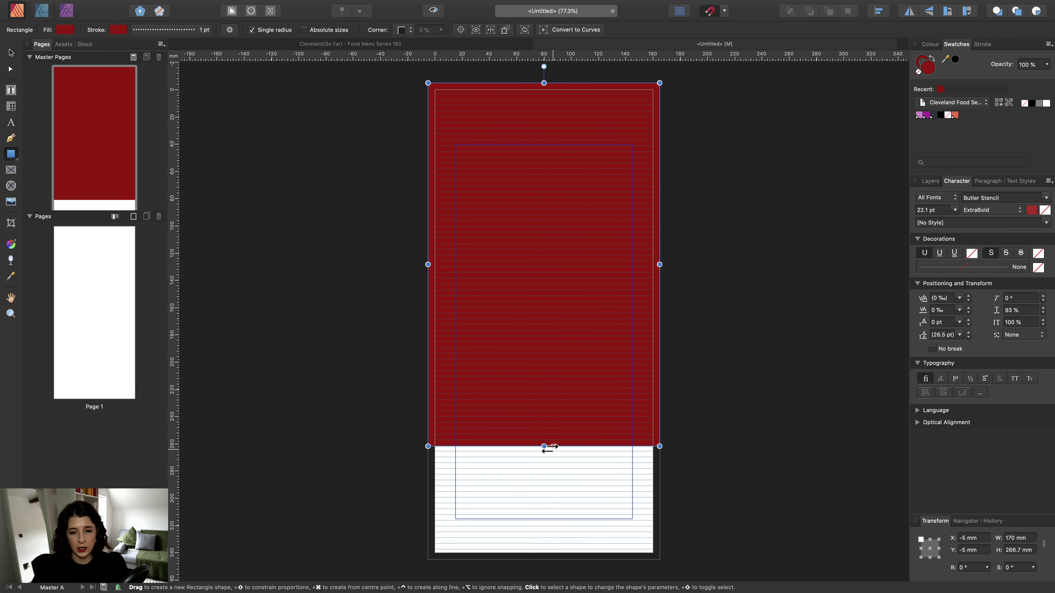
pyautogui.moveTo(542, 445); pyautogui.dragTo(535, 559)
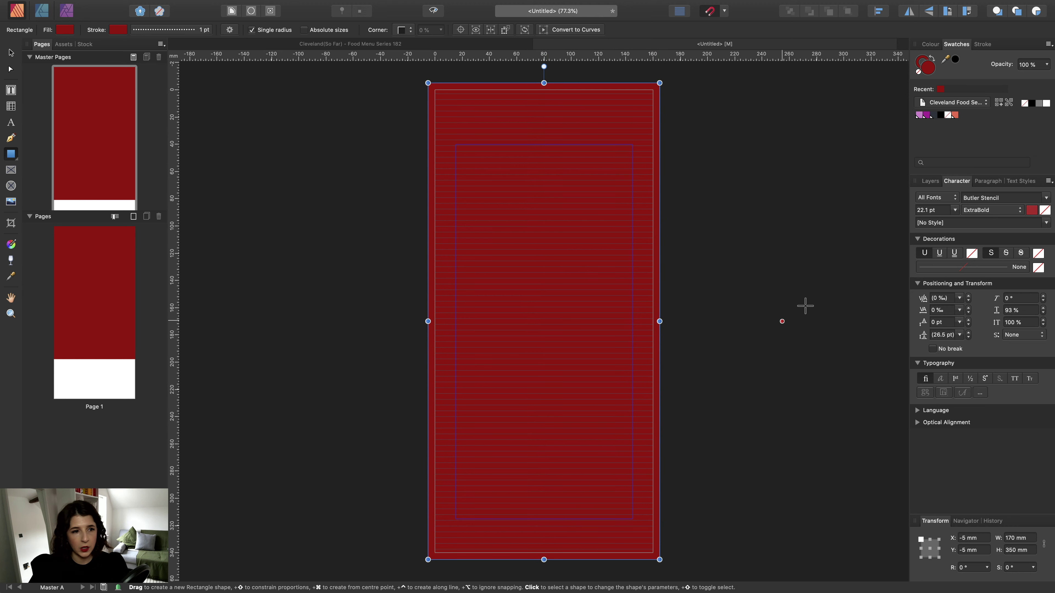
pyautogui.click(954, 115)
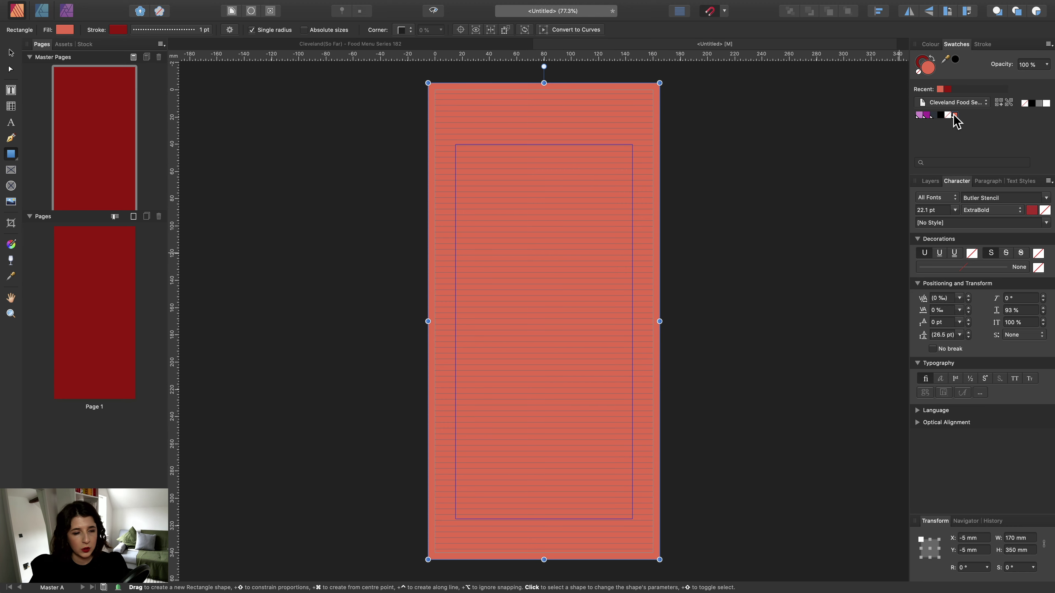
# Rename the rectangle's layer to BG.
pyautogui.click(931, 181)
pyautogui.doubleClick(951, 213)
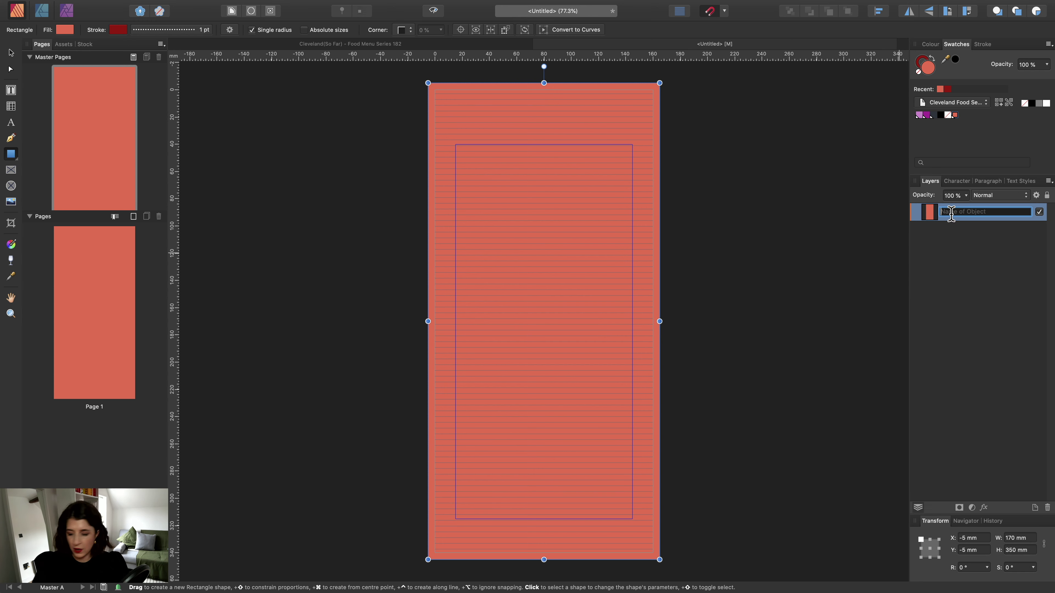
pyautogui.write('BG')
pyautogui.press('Return')
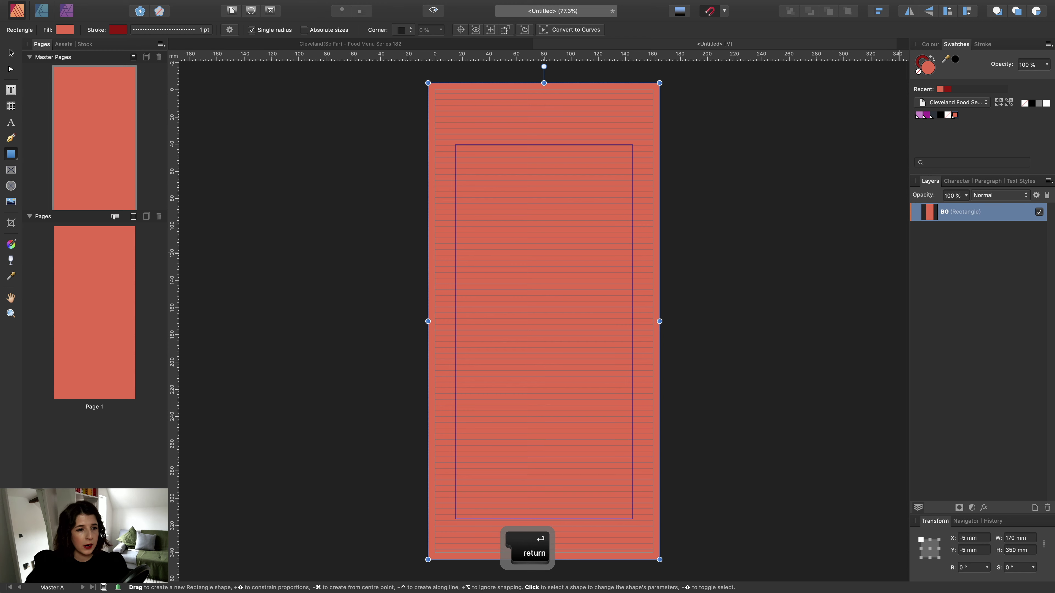
# Nudge the BG rectangle on Master A slightly left.
pyautogui.doubleClick(69, 250)
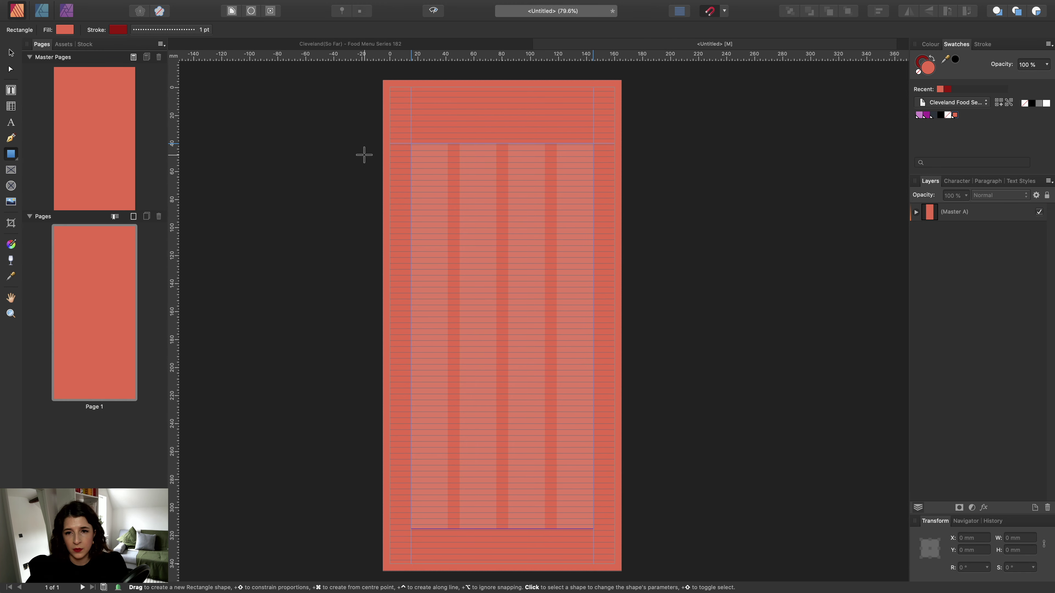
pyautogui.click(11, 53)
pyautogui.doubleClick(86, 131)
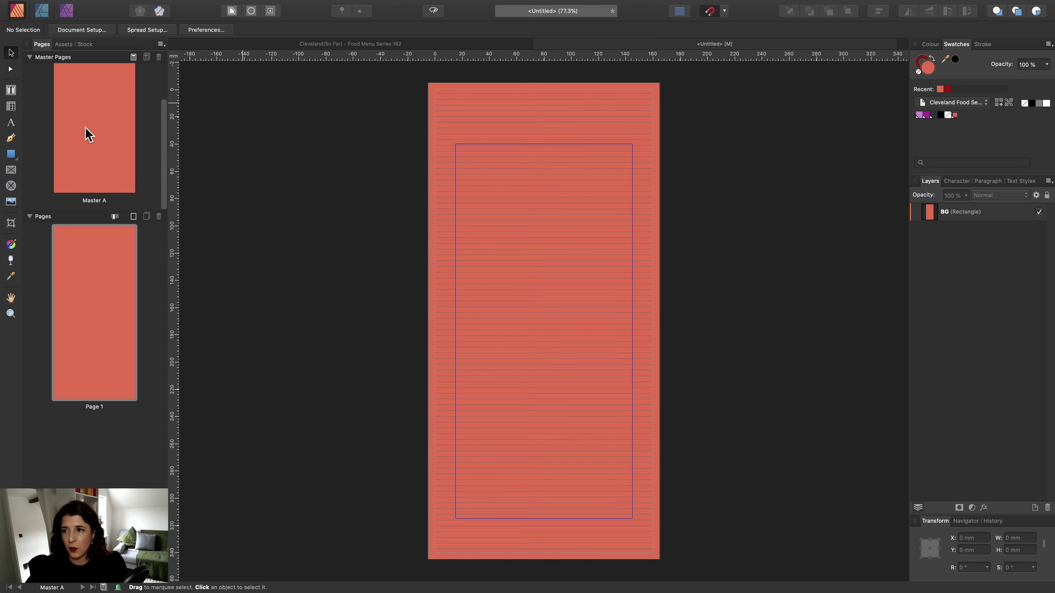
pyautogui.click(519, 98)
pyautogui.moveTo(522, 103); pyautogui.dragTo(514, 102)
pyautogui.click(355, 155)
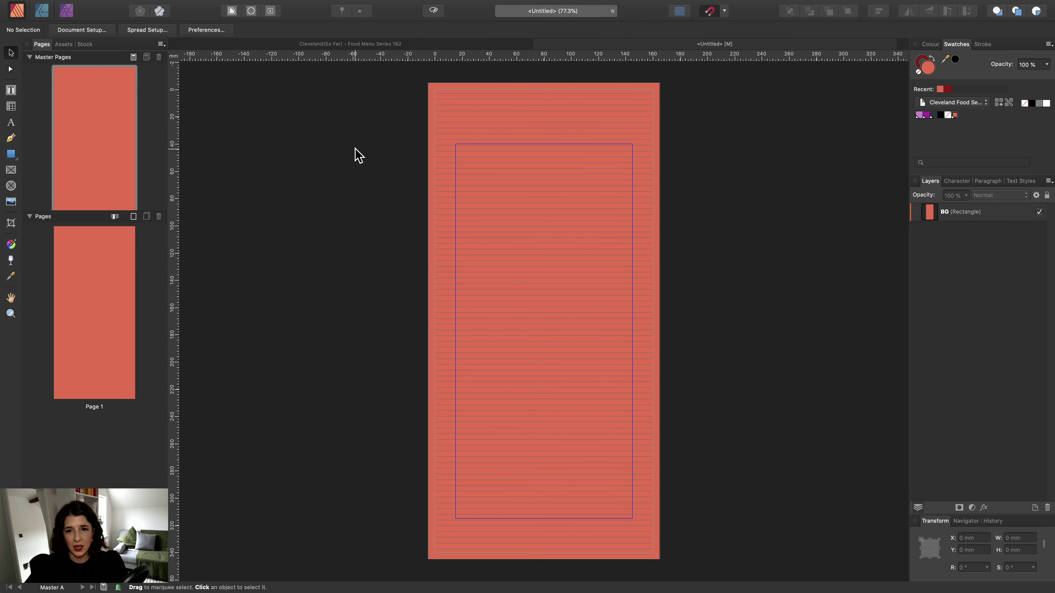
# Return to Page 1 and zoom in to check the coral background.
pyautogui.doubleClick(87, 277)
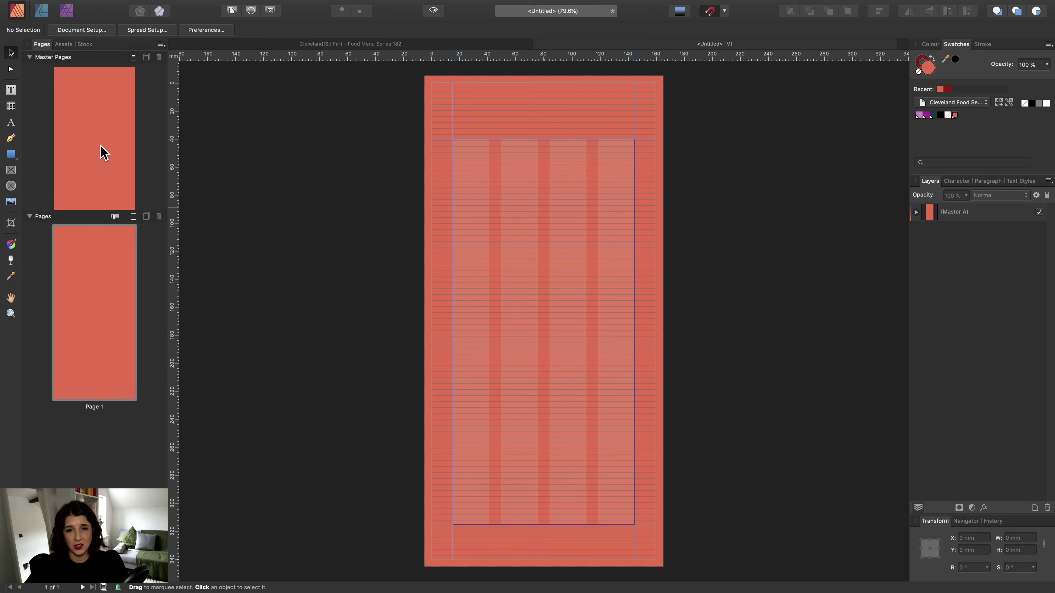
pyautogui.scroll(3, 342, 192)
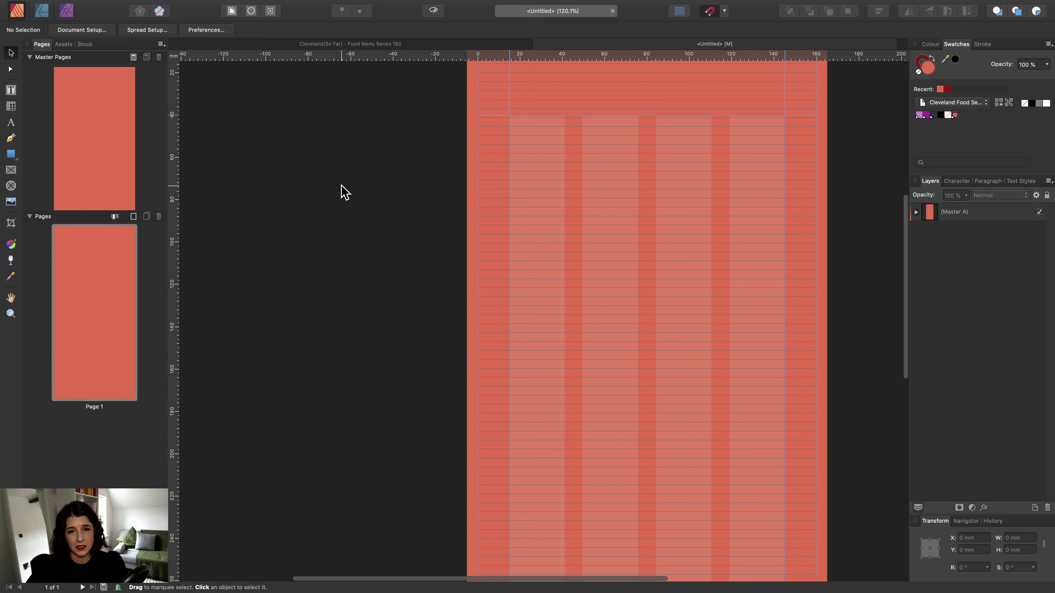
pyautogui.hscroll(-3, 341, 193)
pyautogui.scroll(3, 341, 192)
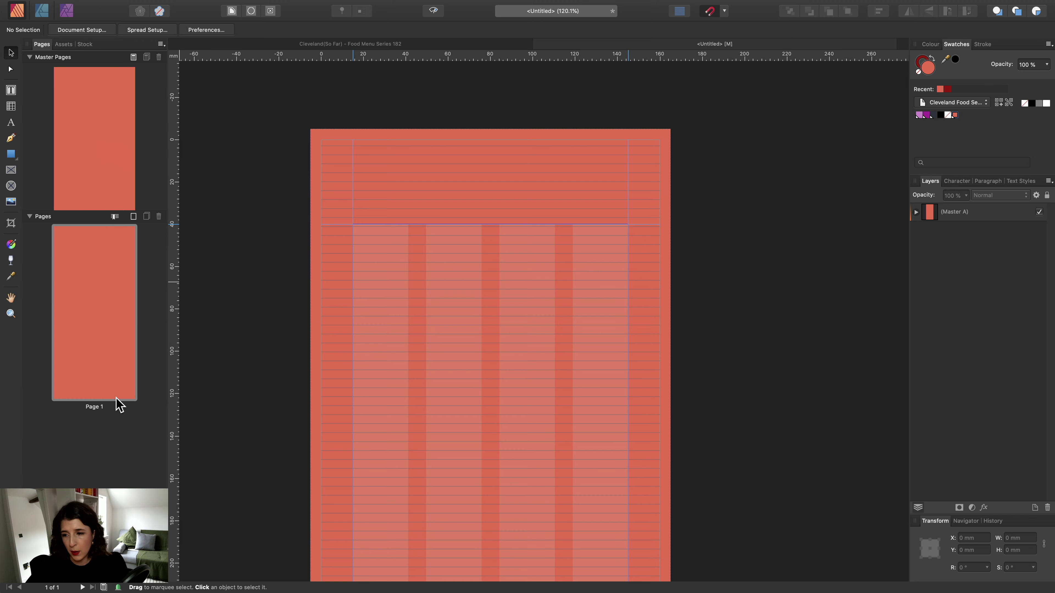
pyautogui.click(11, 313)
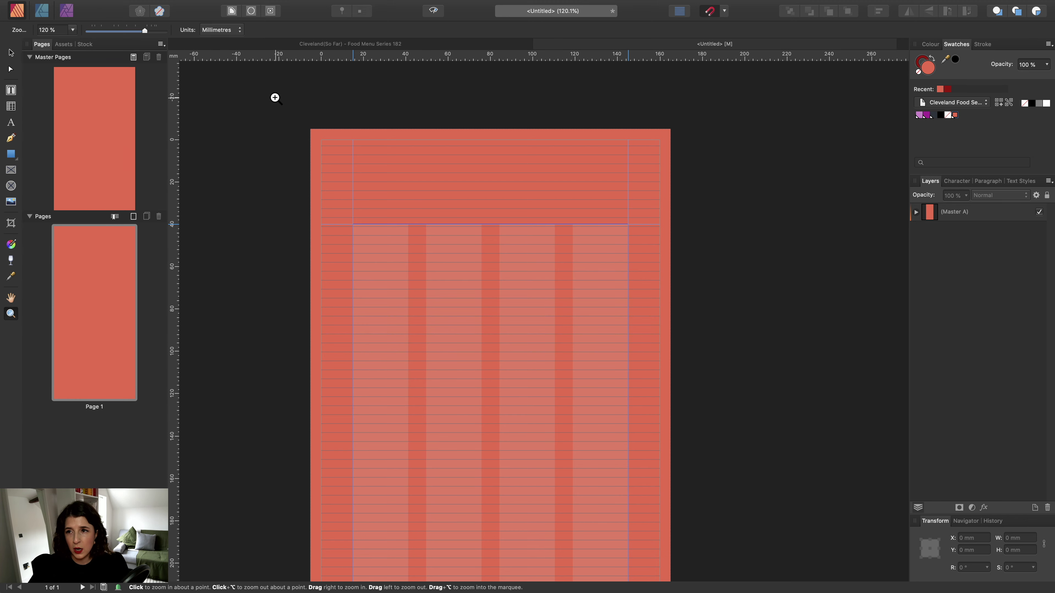
pyautogui.moveTo(275, 98)
pyautogui.mouseDown()
pyautogui.moveTo(487, 155)
pyautogui.moveTo(523, 183)
pyautogui.moveTo(259, 85)
pyautogui.mouseUp()
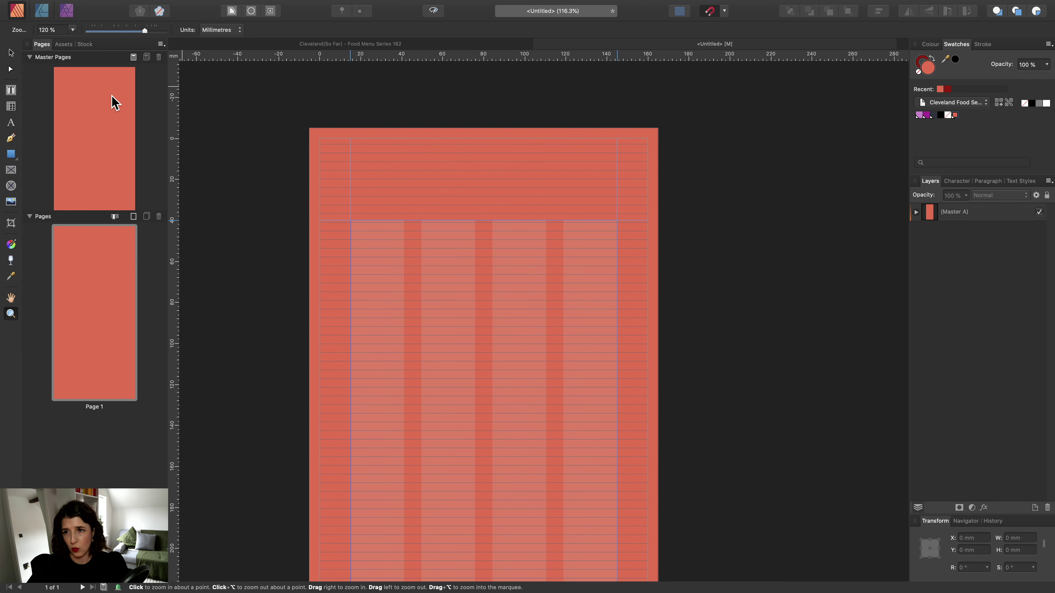
# Turn off scrubby zoom in the Tools preferences, then close Preferences.
pyautogui.moveTo(155, 2)
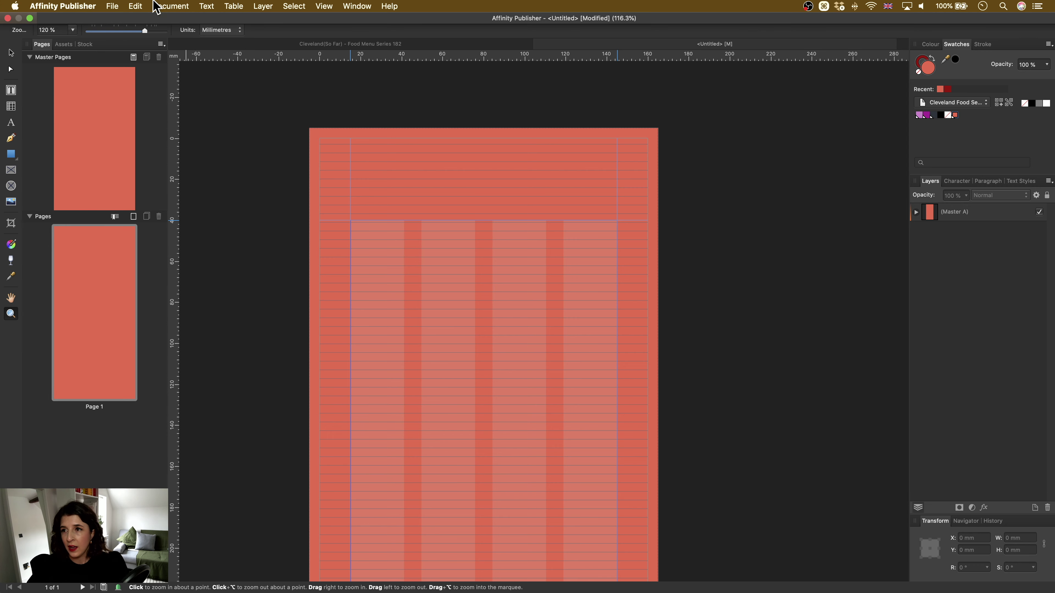
pyautogui.click(54, 6)
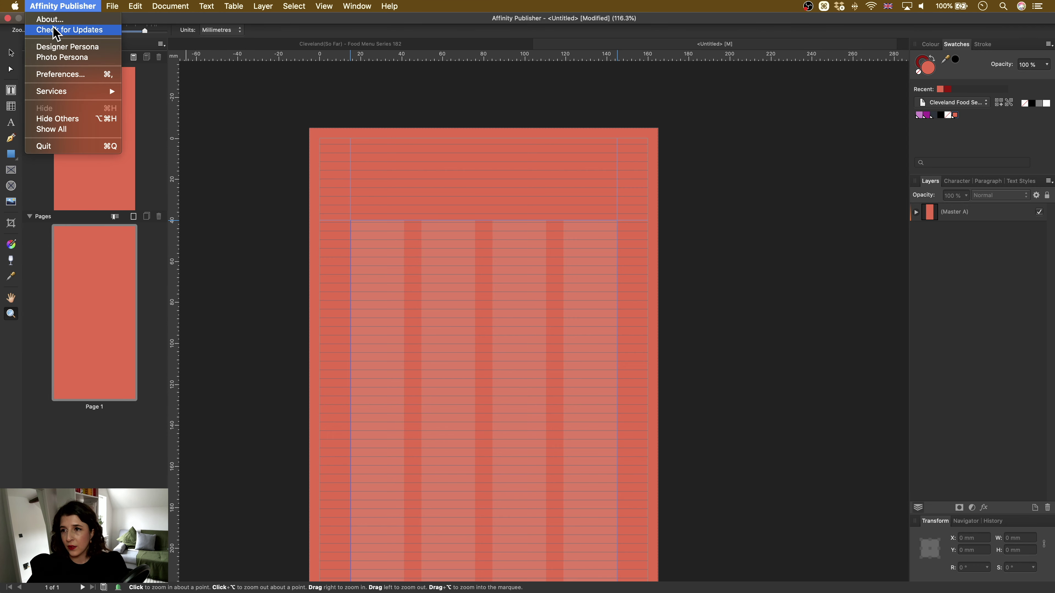
pyautogui.click(60, 74)
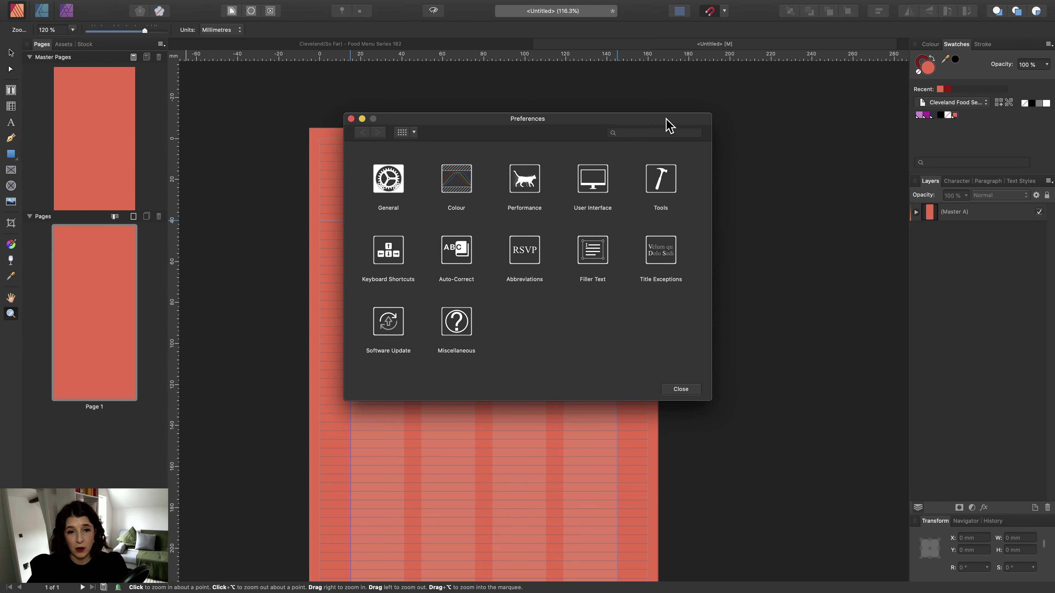
pyautogui.write('mar')
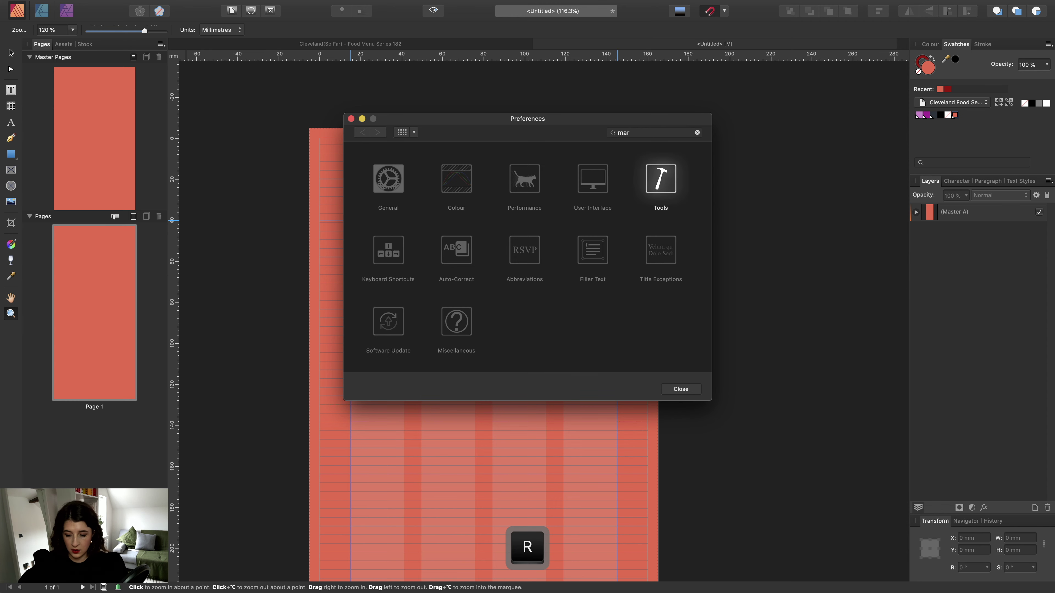
pyautogui.press('Return')
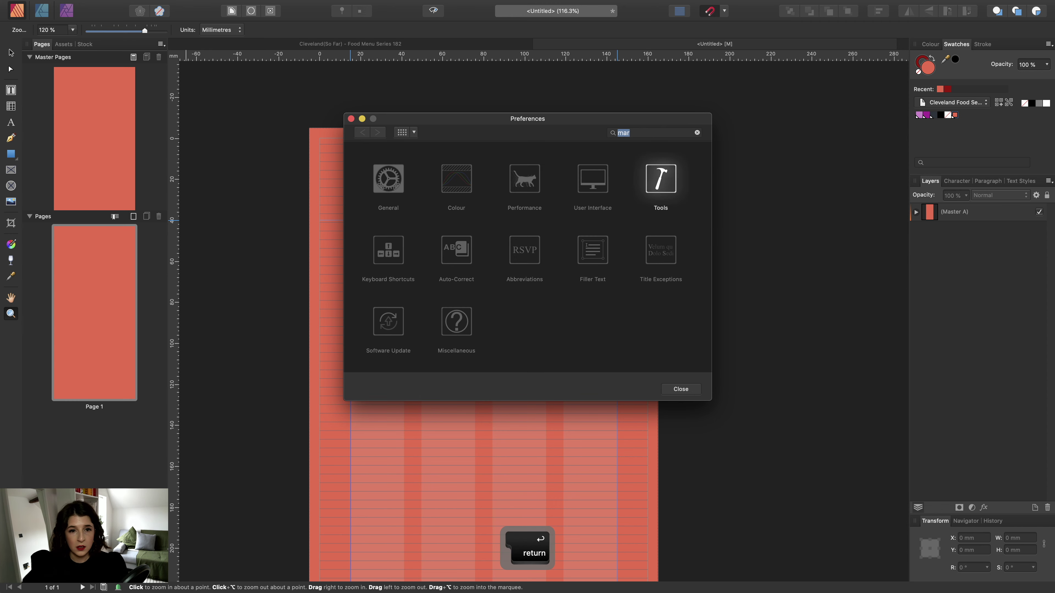
pyautogui.click(657, 192)
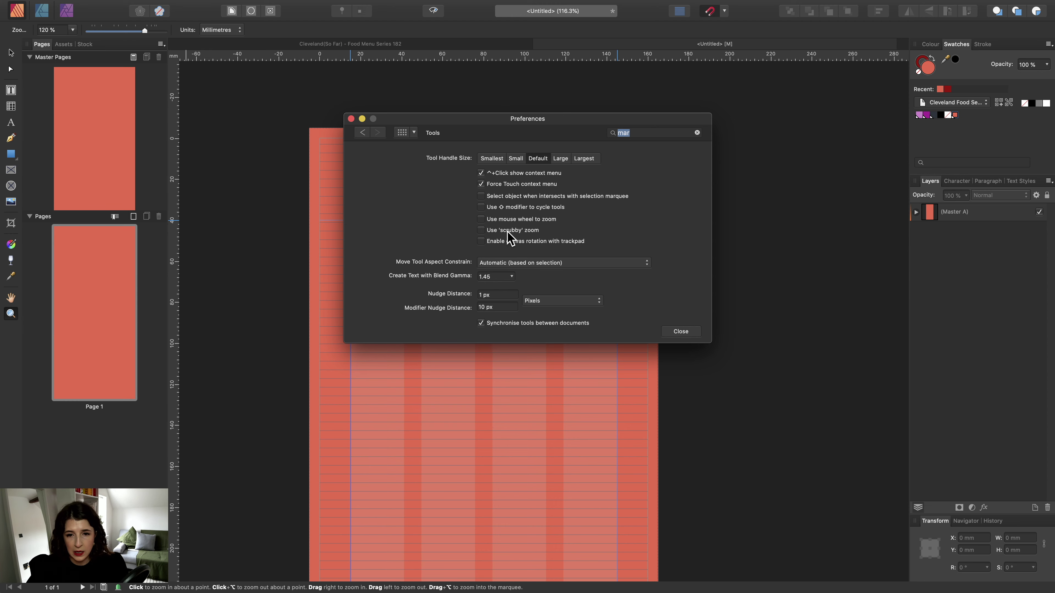
pyautogui.click(680, 332)
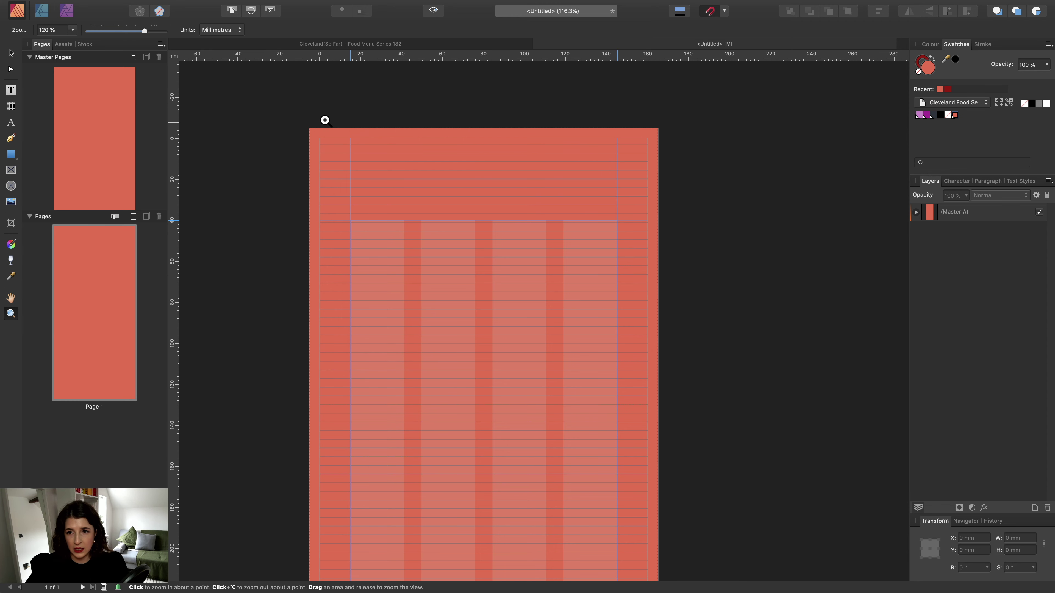
# Zoom into the page top, show the Character panel, and switch to the Cleveland(So Far) document.
pyautogui.moveTo(298, 111); pyautogui.dragTo(690, 258)
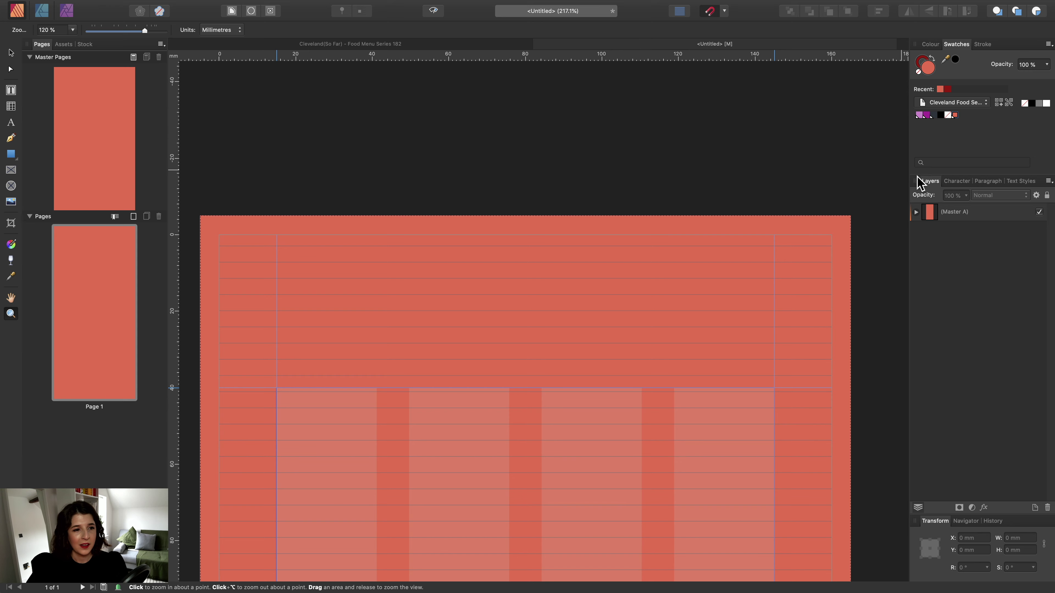
pyautogui.click(962, 182)
pyautogui.click(10, 53)
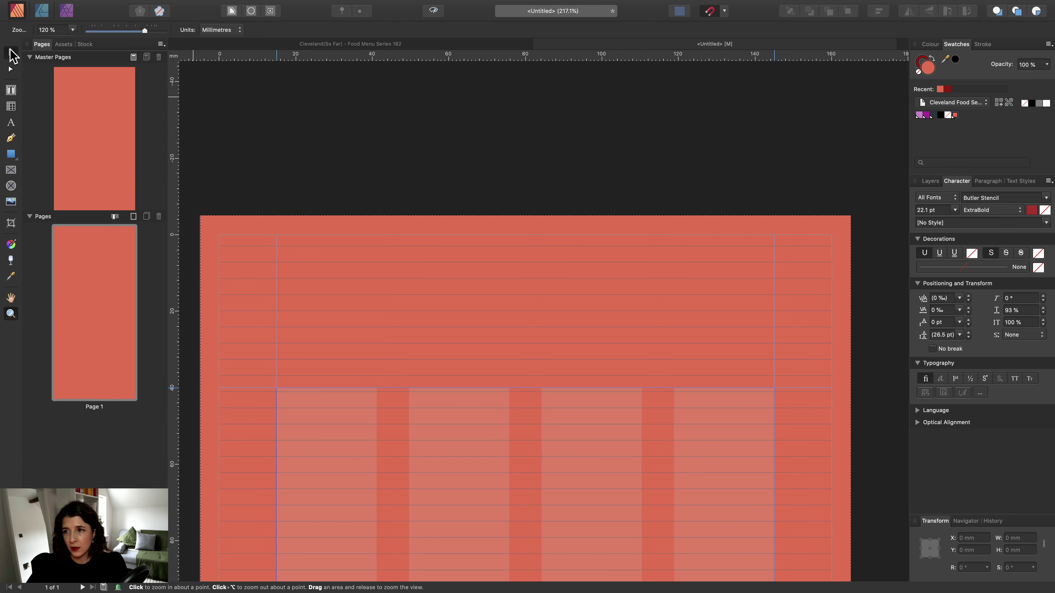
pyautogui.click(332, 43)
pyautogui.scroll(5, 560, 94)
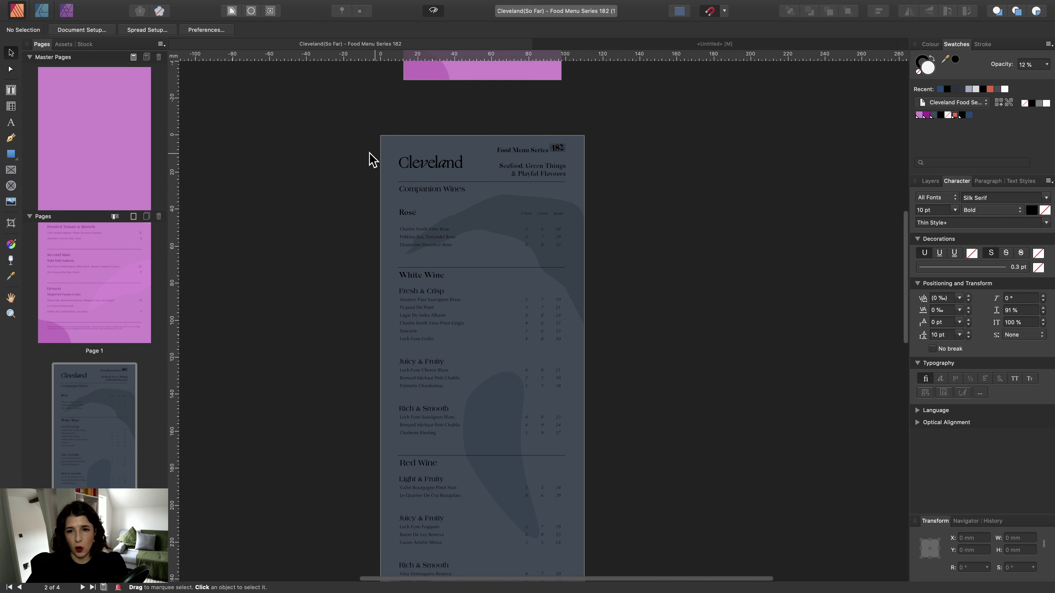
# From the Untitled document, open the recent file Cleveland Branding.afdesign.
pyautogui.scroll(1, 447, 176)
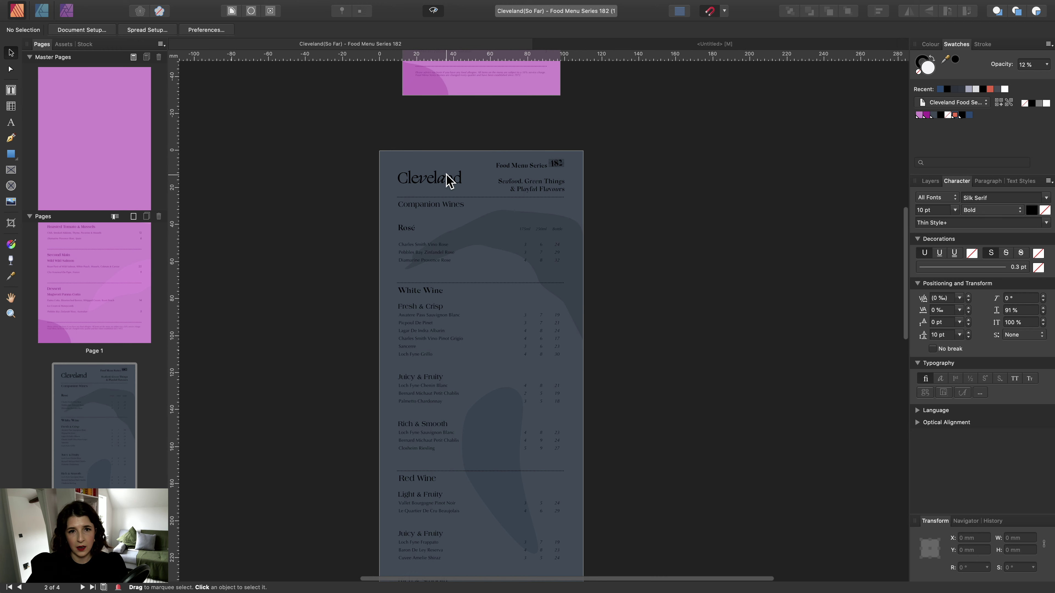
pyautogui.click(591, 43)
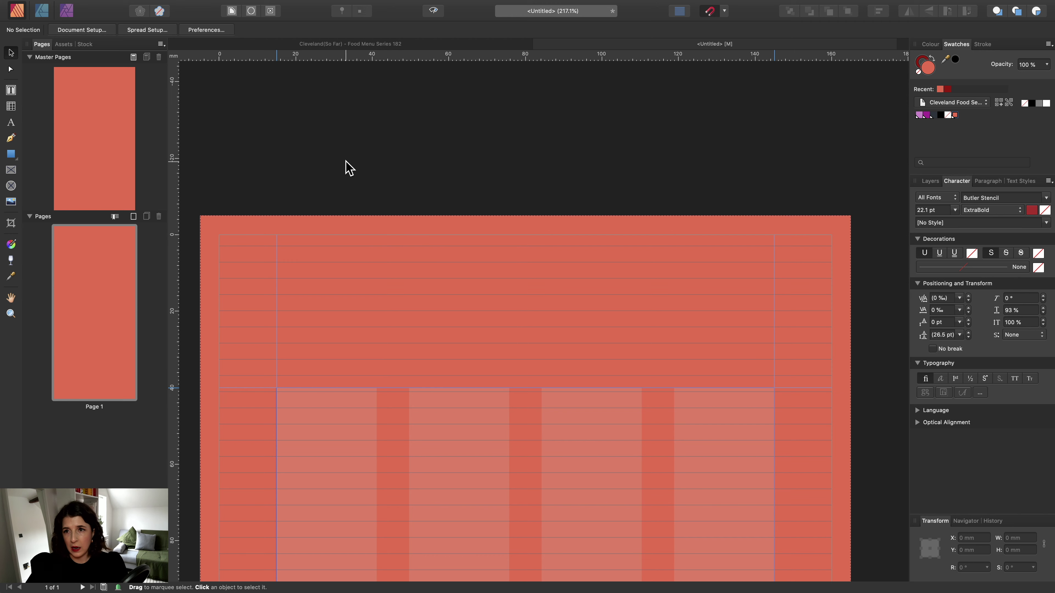
pyautogui.click(112, 5)
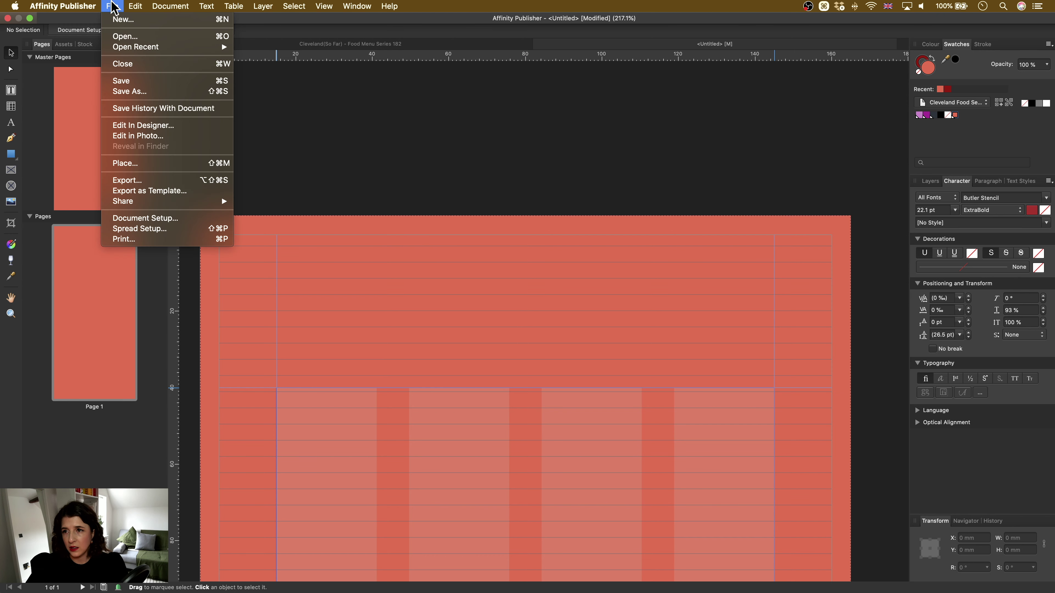
pyautogui.moveTo(132, 47)
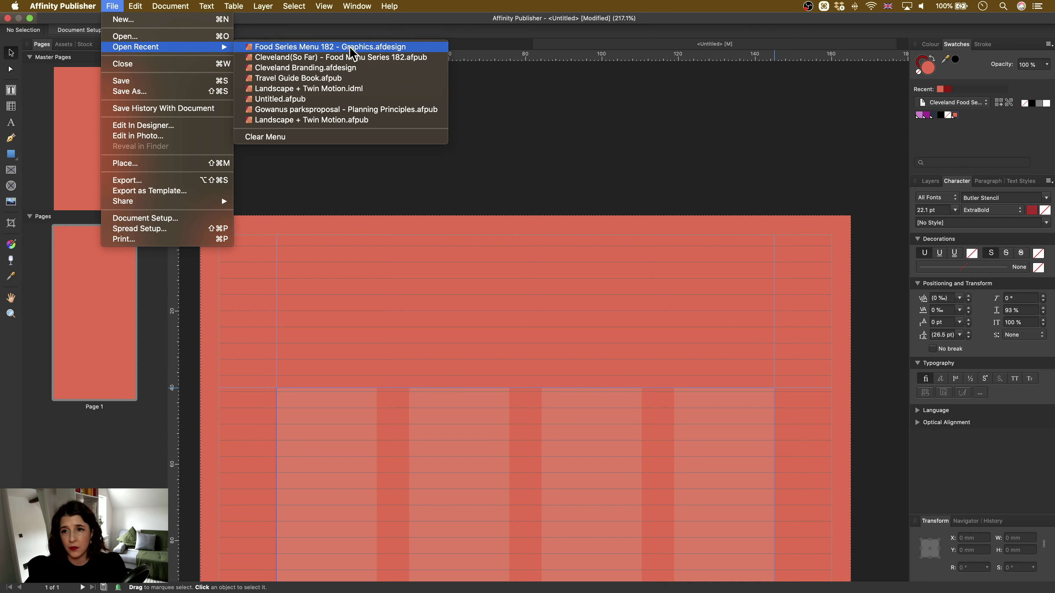
pyautogui.click(339, 68)
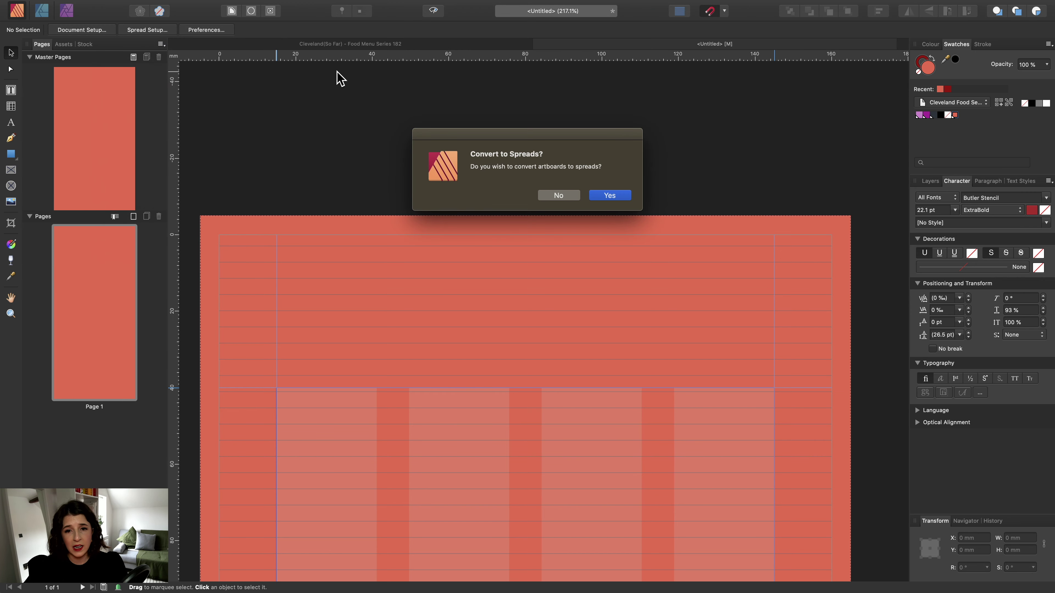
# Keep the artboards unconverted, copy the Artboard2 Cleveland logotype, and return to Untitled.
pyautogui.click(558, 195)
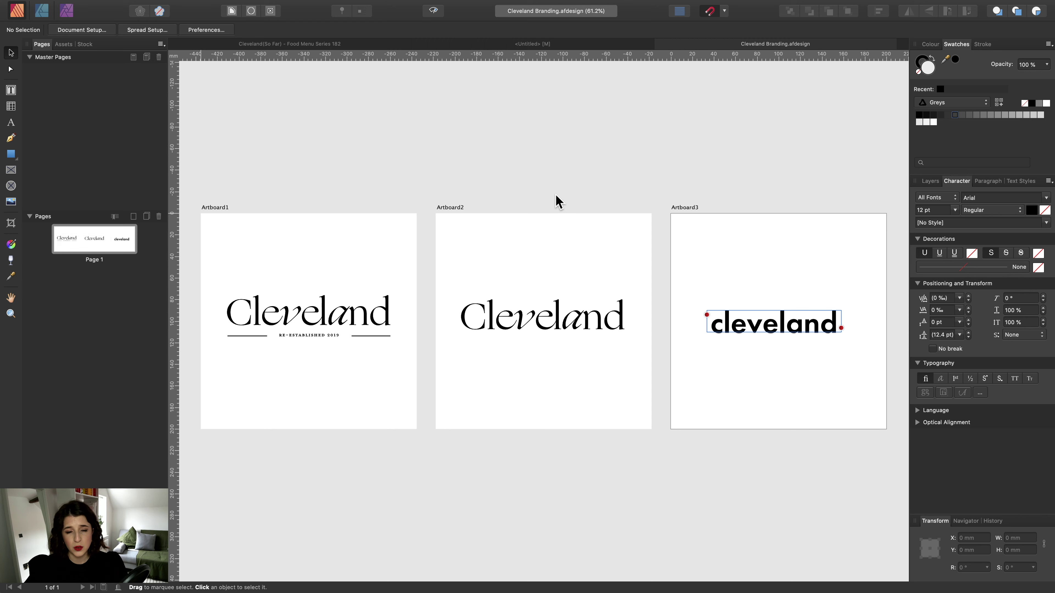
pyautogui.moveTo(453, 290); pyautogui.dragTo(636, 358)
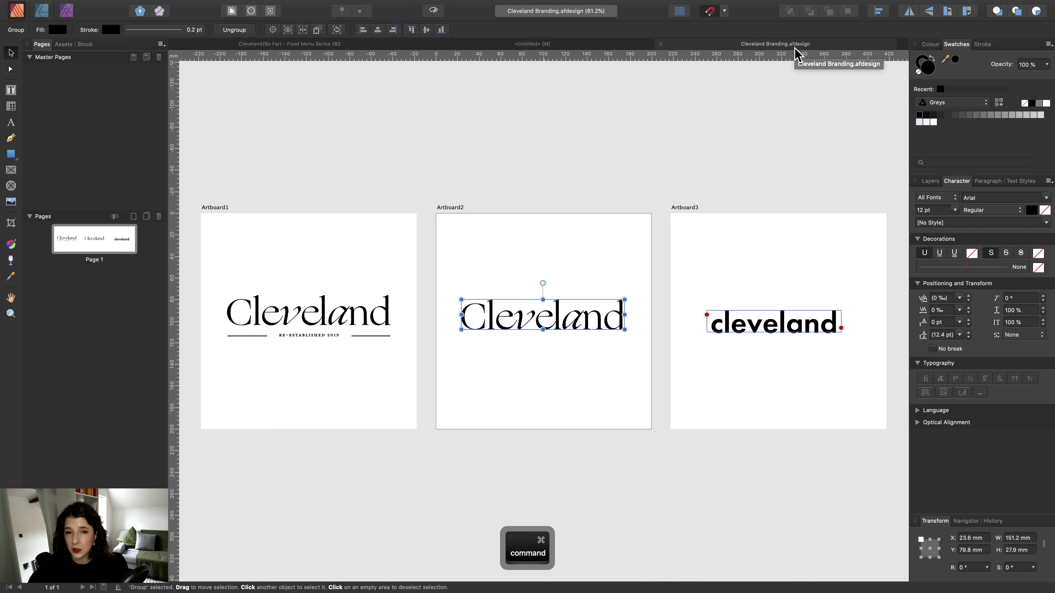
pyautogui.press('super+c')
pyautogui.click(468, 45)
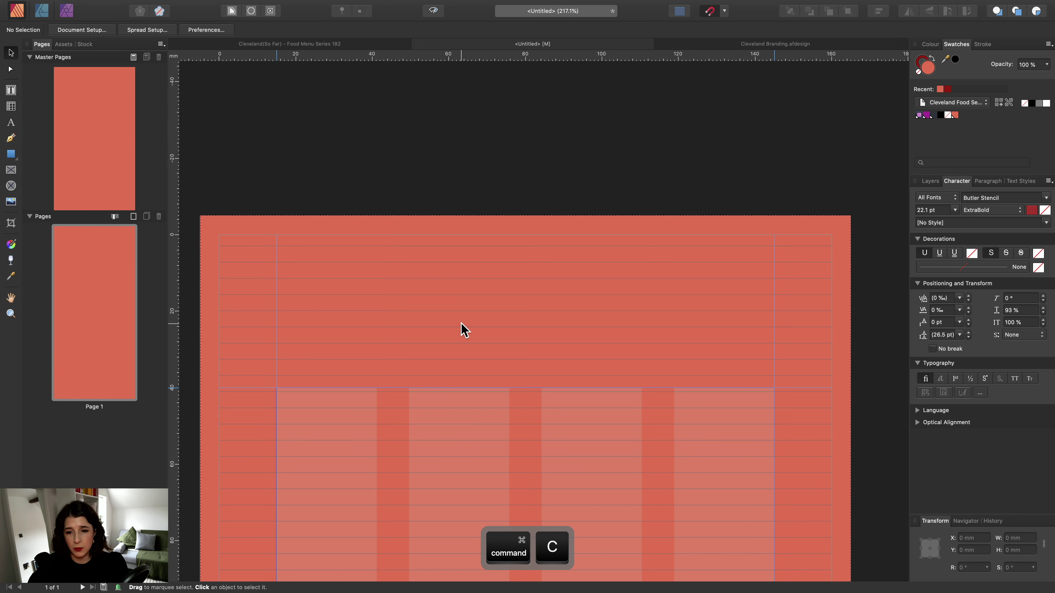
# Paste the Cleveland logotype at the page's top-left and scale it to 50.7 × 9.4 mm.
pyautogui.press('super+v')
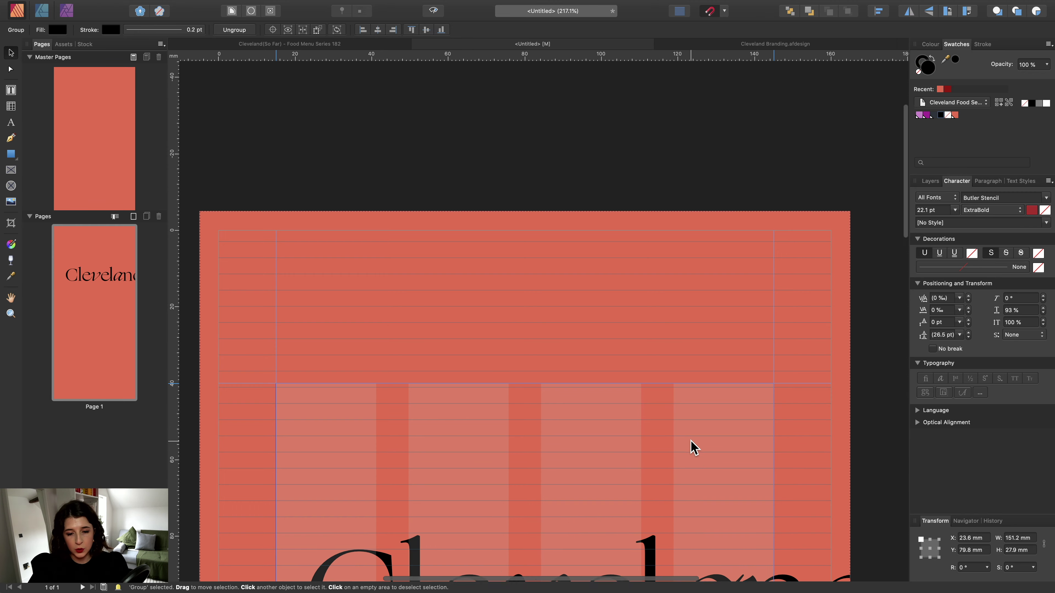
pyautogui.scroll(-5, 690, 448)
pyautogui.moveTo(646, 465); pyautogui.dragTo(614, 175)
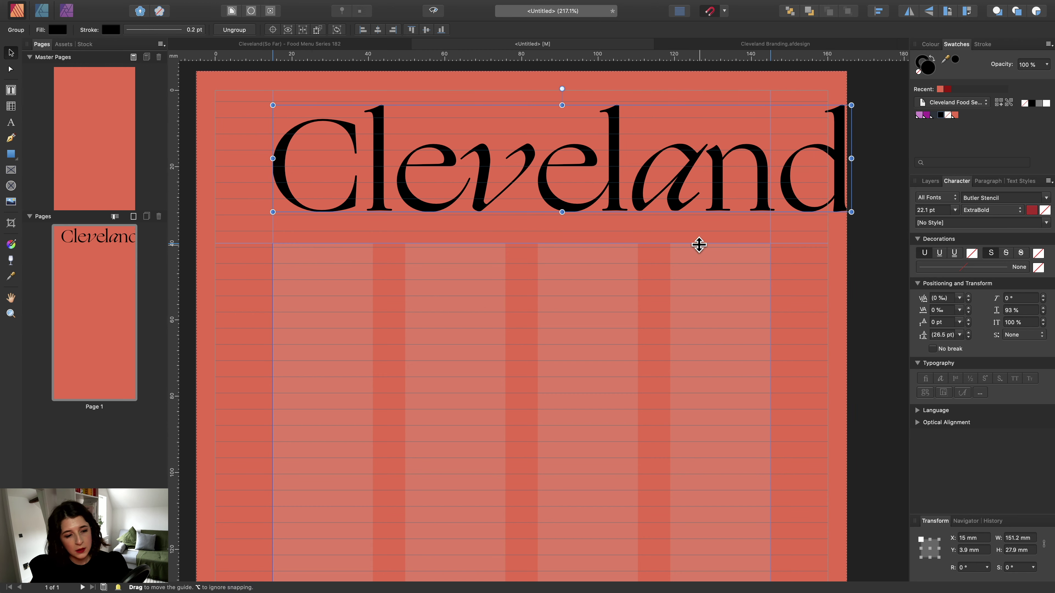
pyautogui.moveTo(850, 212); pyautogui.dragTo(450, 195)
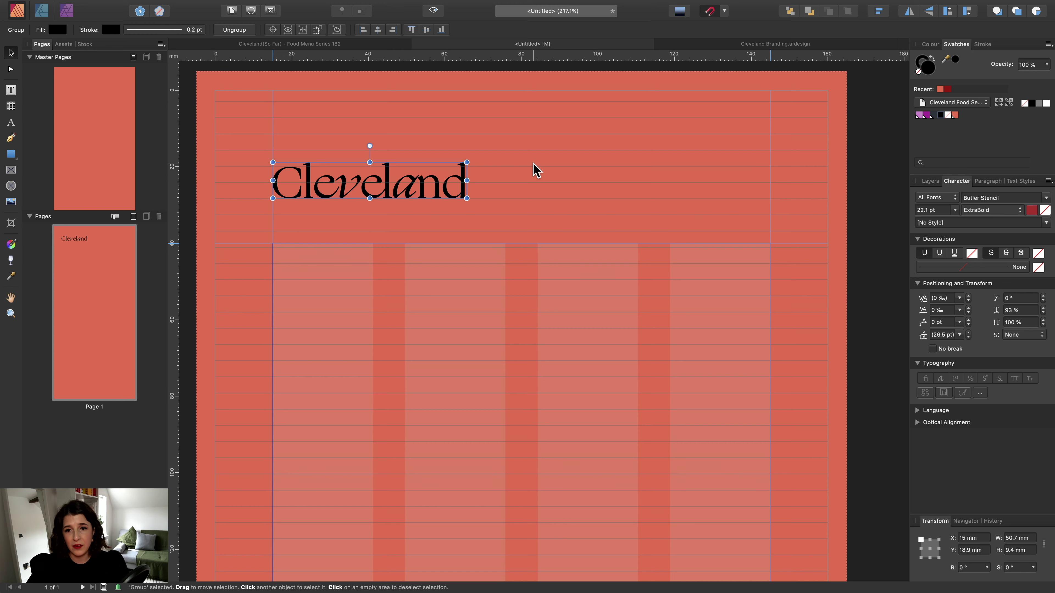
pyautogui.hscroll(1, 535, 170)
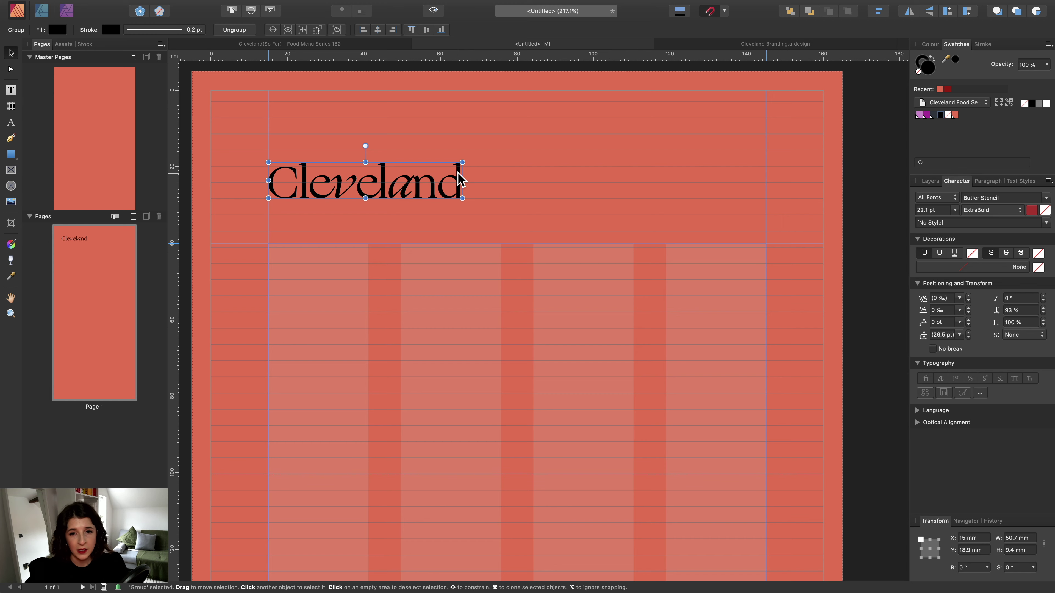
pyautogui.scroll(-5, 519, 193)
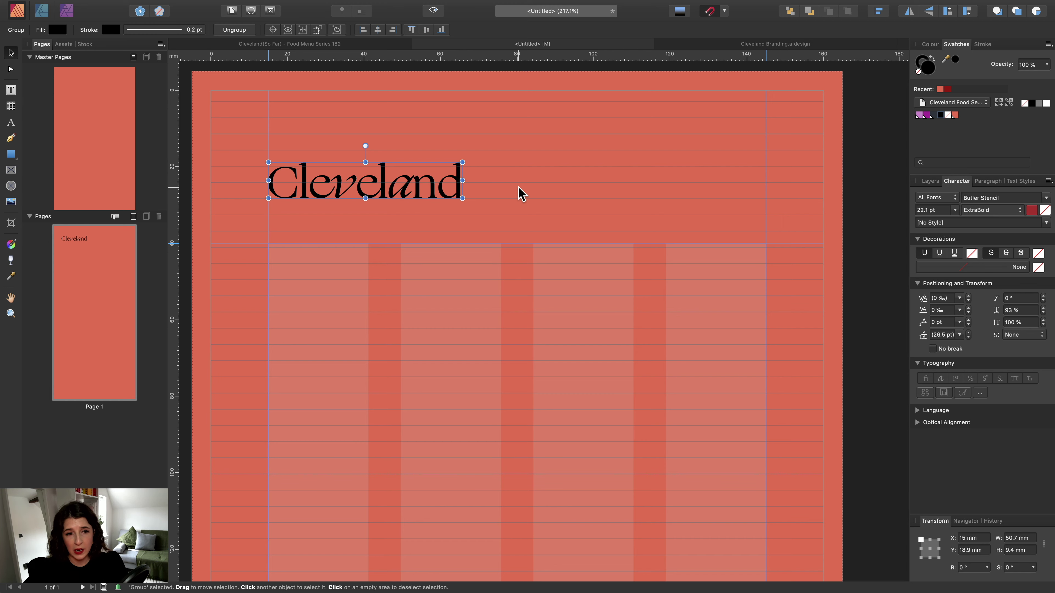
pyautogui.click(753, 187)
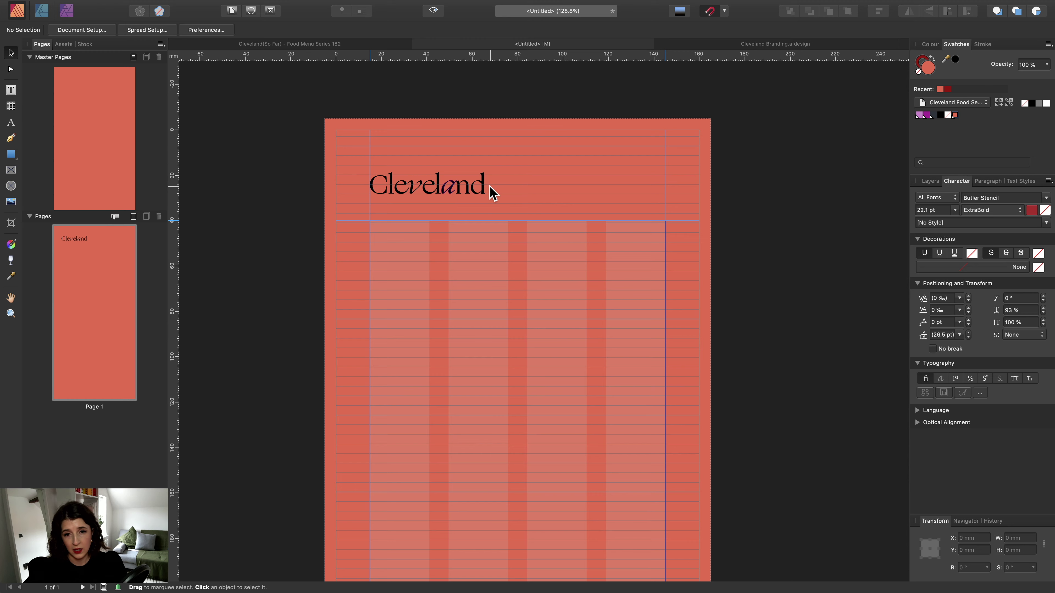
pyautogui.scroll(5, 488, 190)
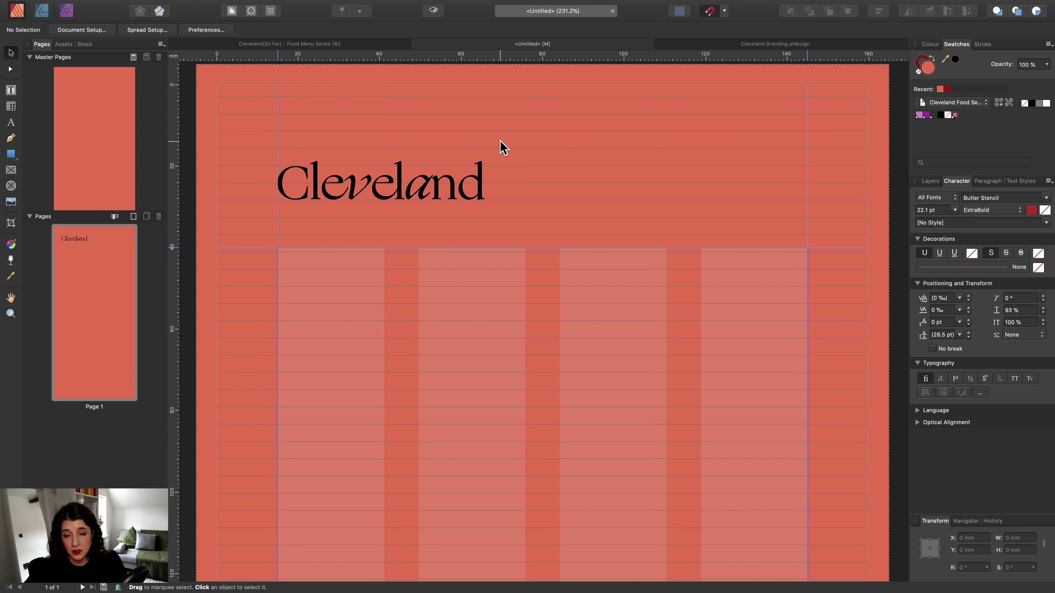
# Add a small text frame right of the logotype with 'text' set at 8 pt Americana Bold.
pyautogui.click(11, 90)
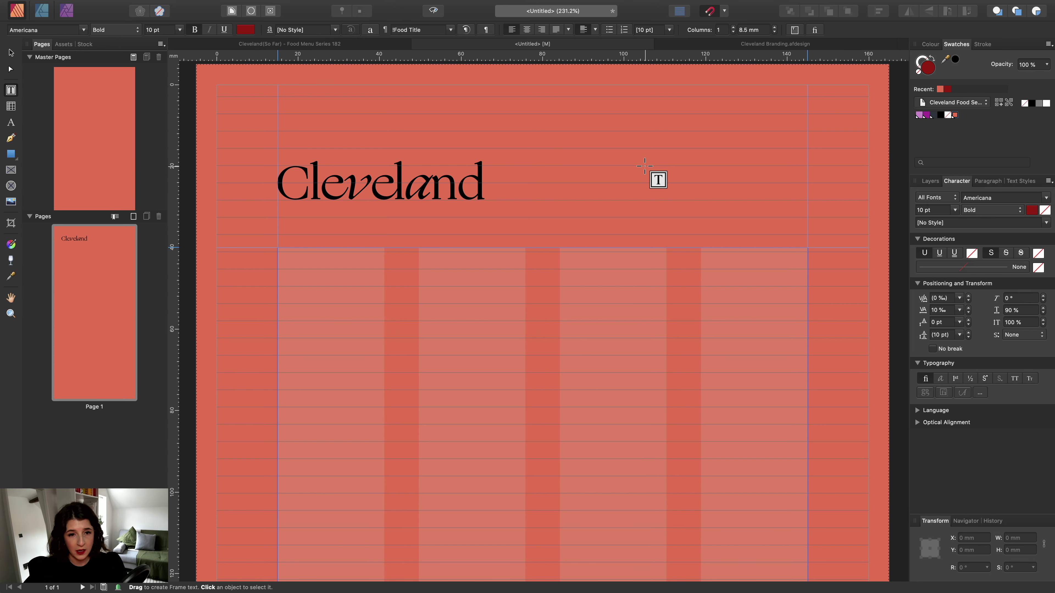
pyautogui.moveTo(645, 167); pyautogui.dragTo(683, 187)
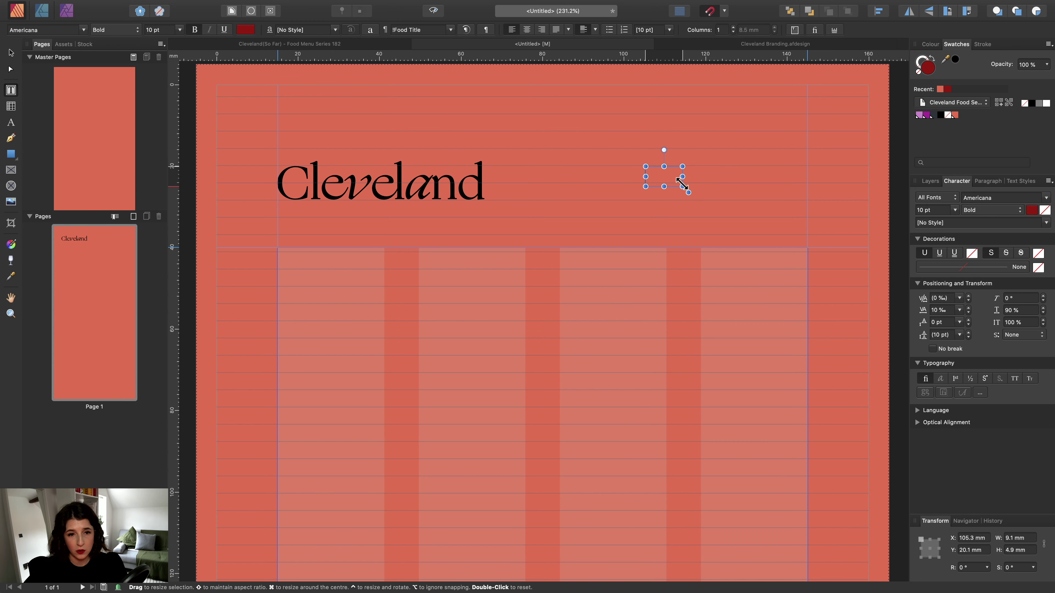
pyautogui.write('text')
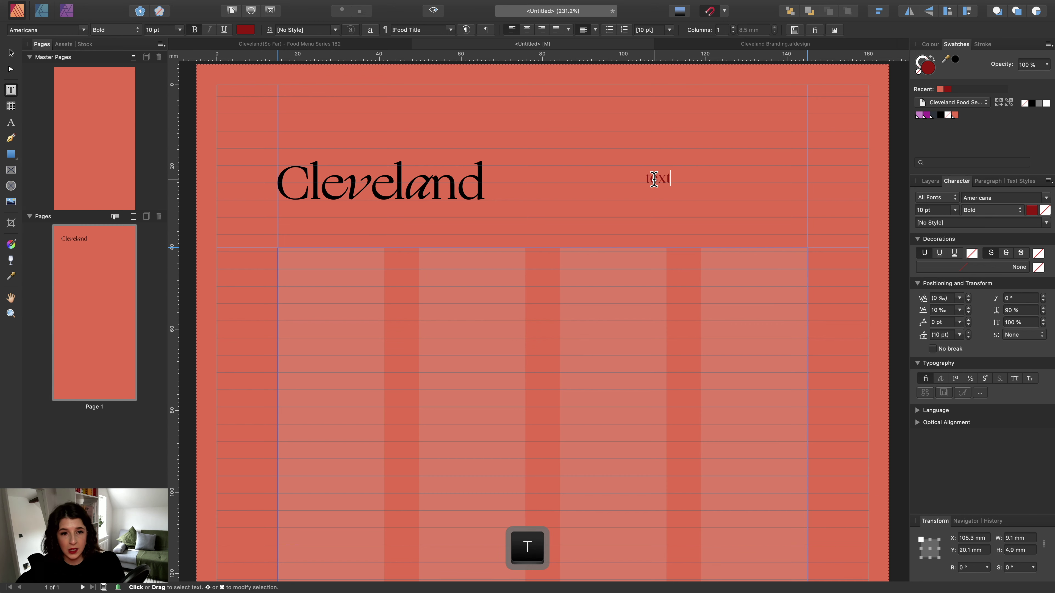
pyautogui.press('super+a')
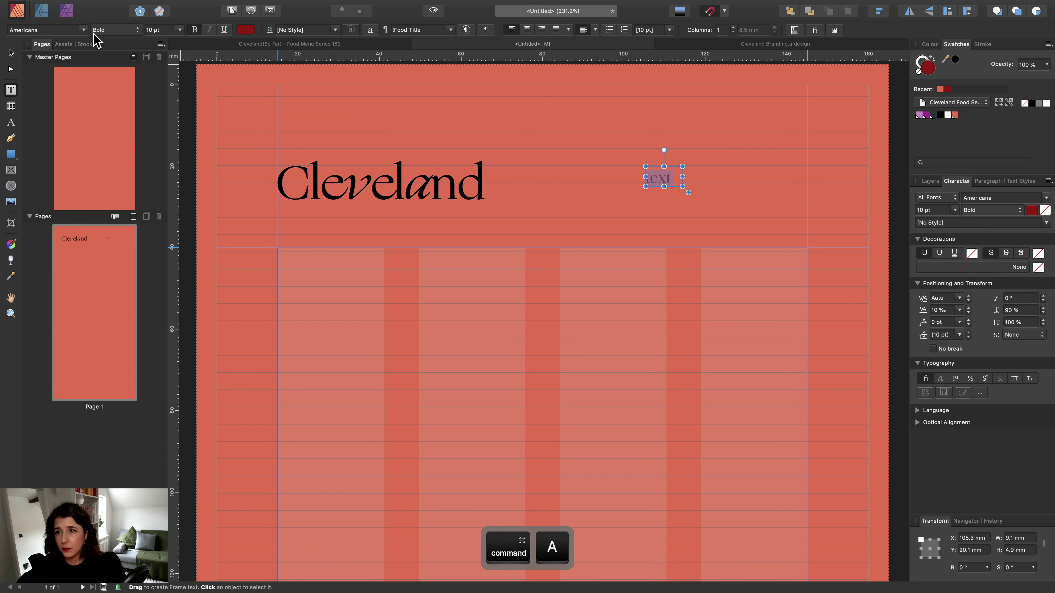
pyautogui.click(166, 29)
pyautogui.write('8')
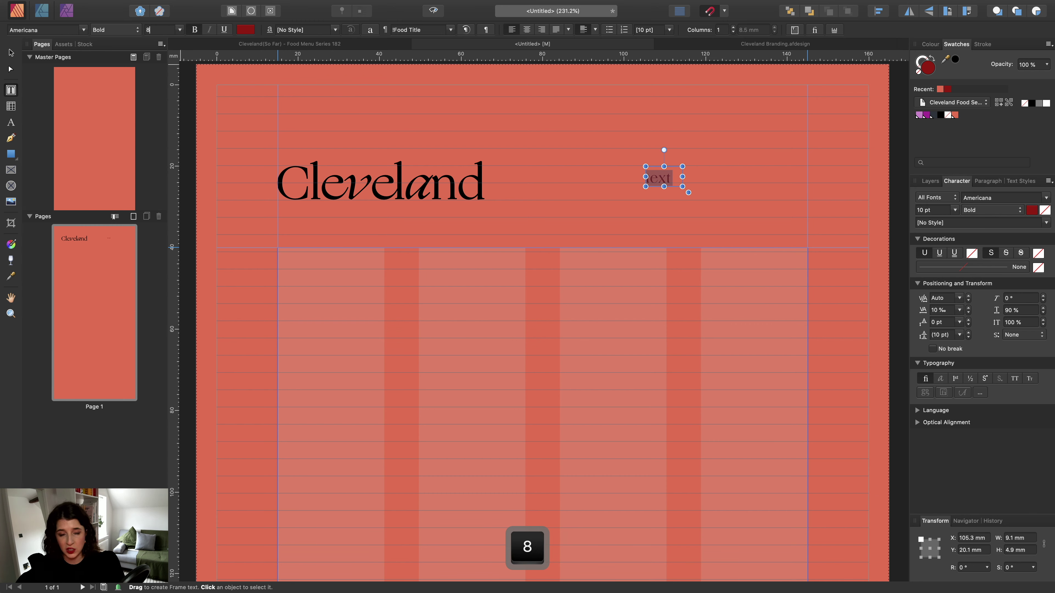
pyautogui.press('Return')
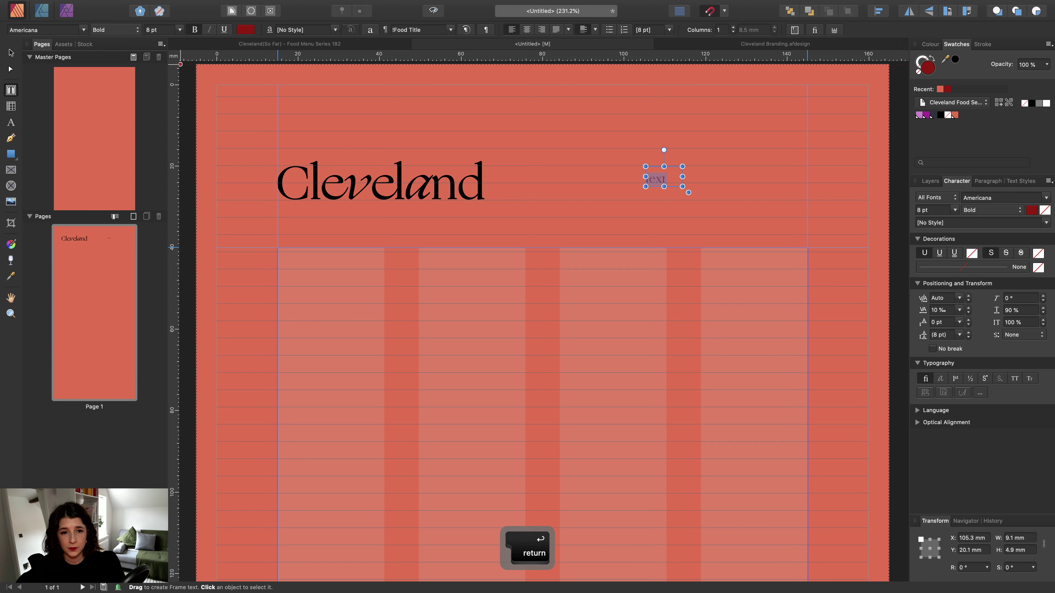
pyautogui.click(11, 53)
pyautogui.scroll(-2, 471, 207)
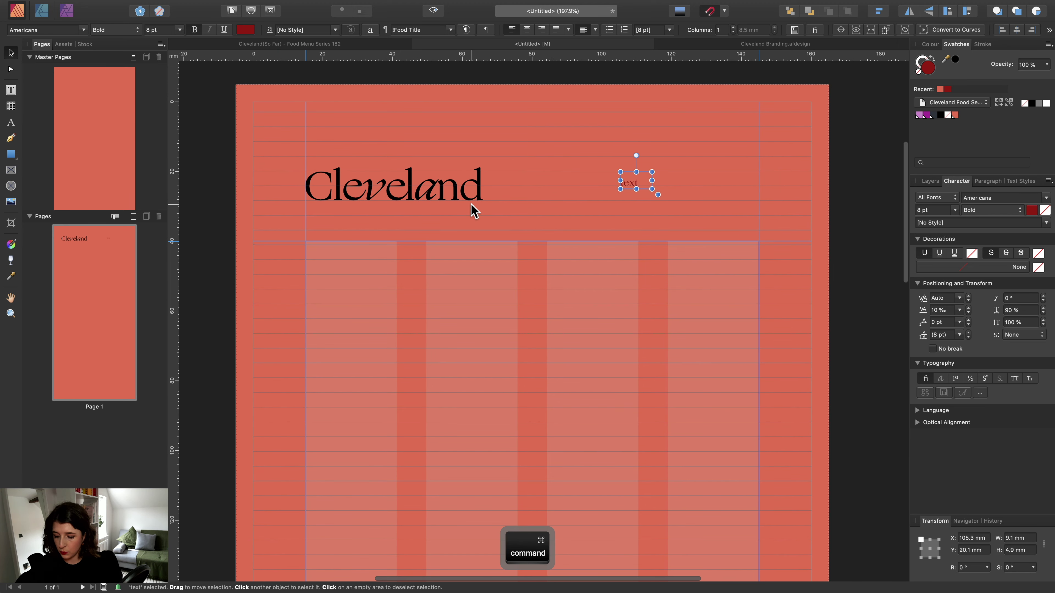
pyautogui.press('cmd+0')
pyautogui.click(705, 153)
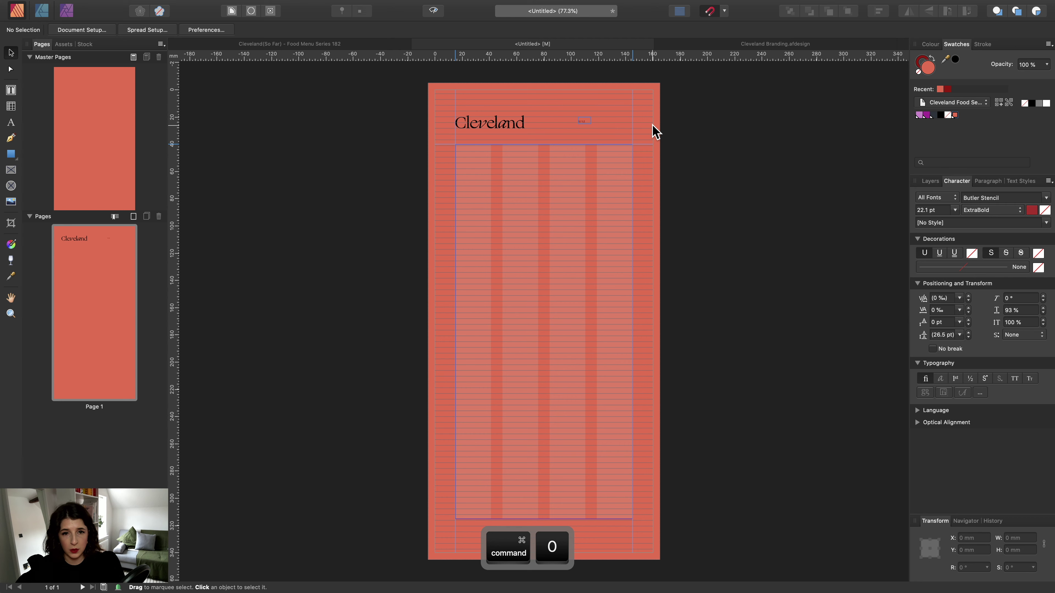
# Delete the stray 'text' frame beside the Cleveland logotype in the page header.
pyautogui.click(434, 10)
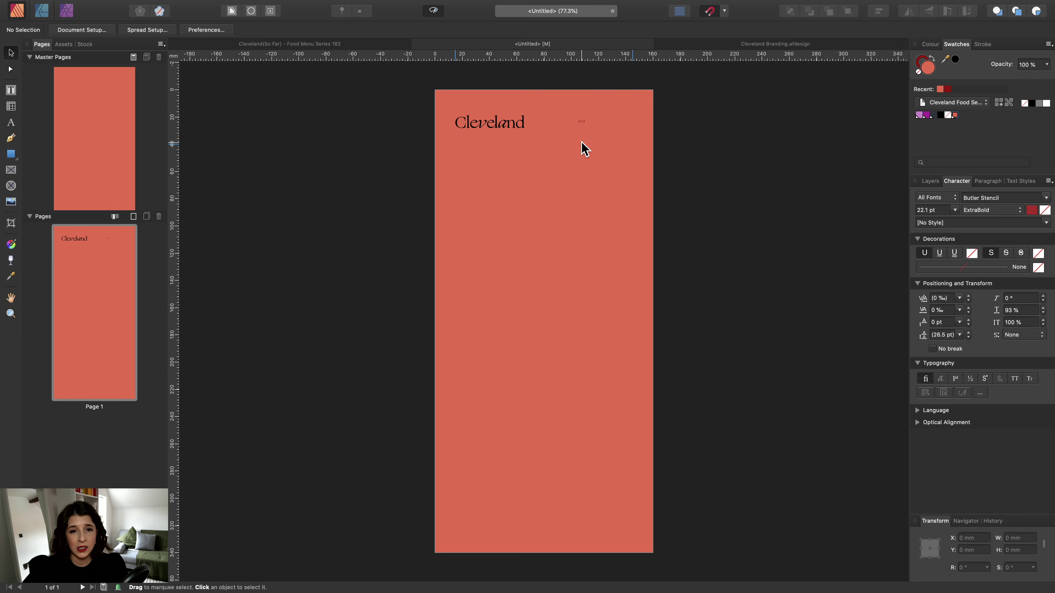
pyautogui.click(433, 10)
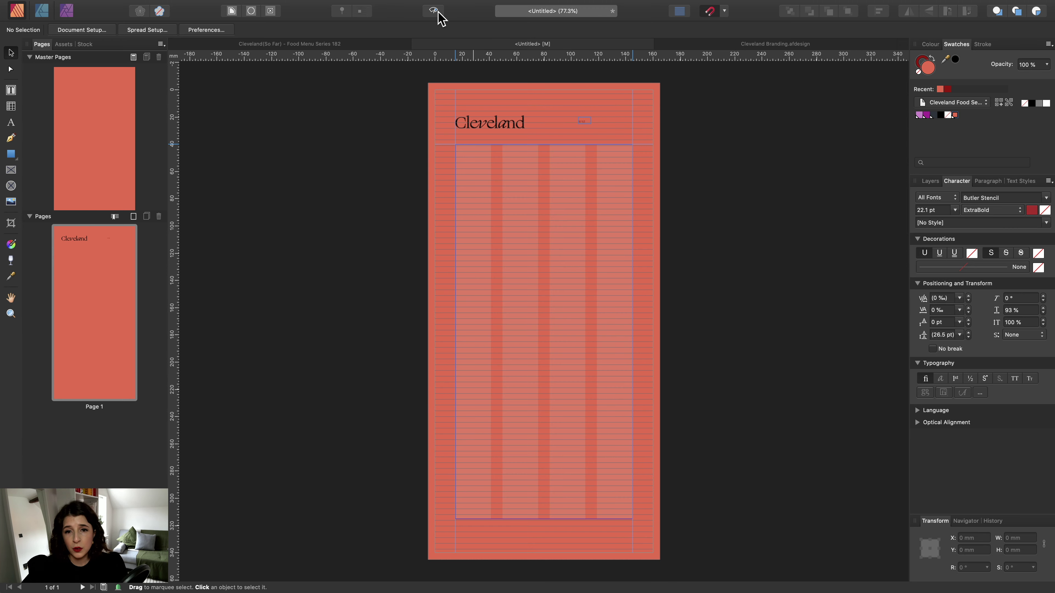
pyautogui.scroll(5, 556, 163)
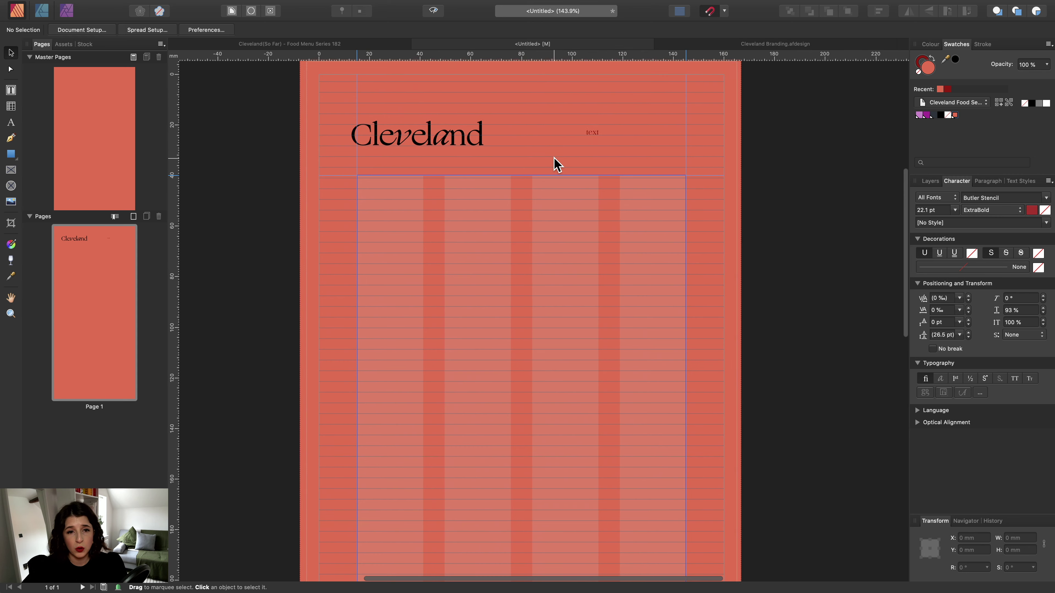
pyautogui.scroll(3, 556, 163)
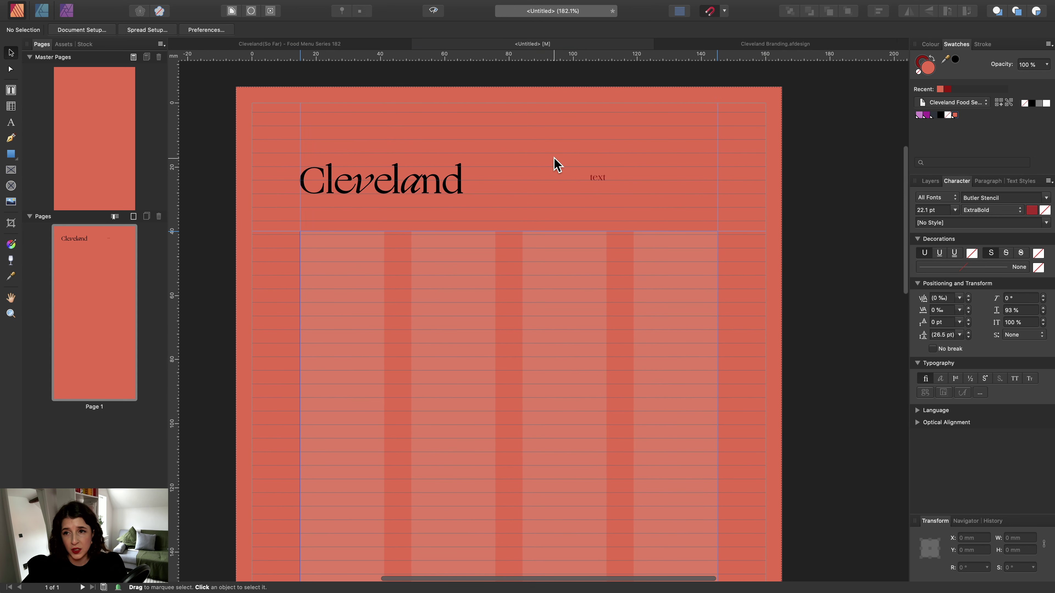
pyautogui.scroll(1, 556, 163)
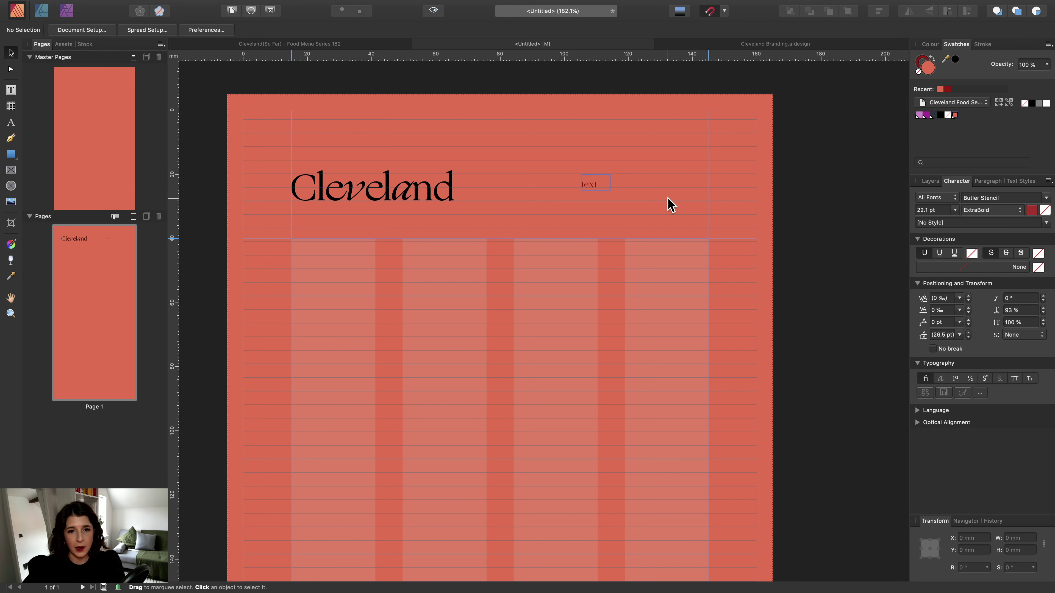
pyautogui.scroll(1, 671, 204)
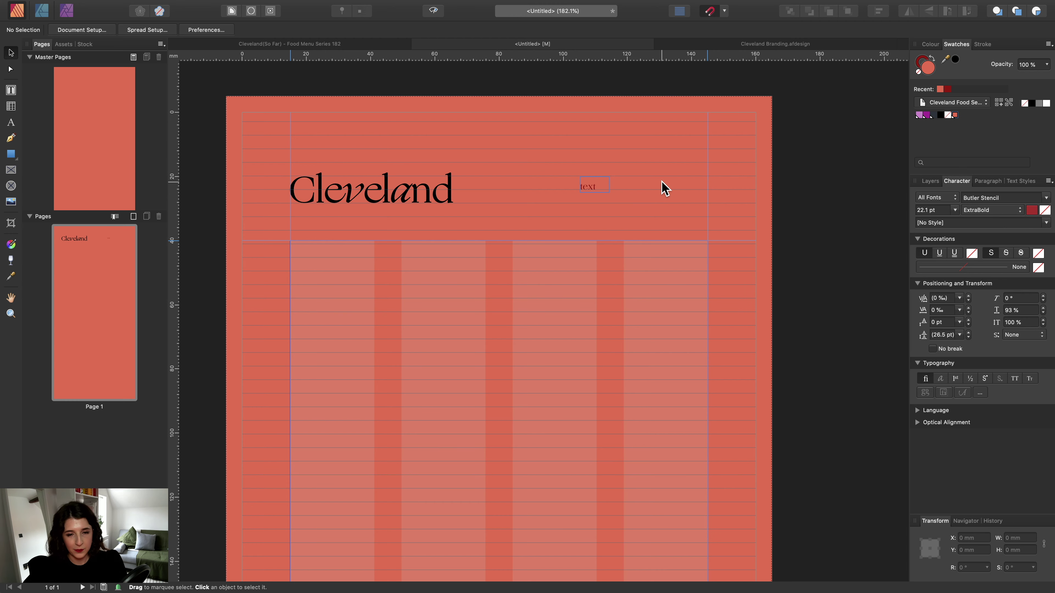
pyautogui.click(597, 190)
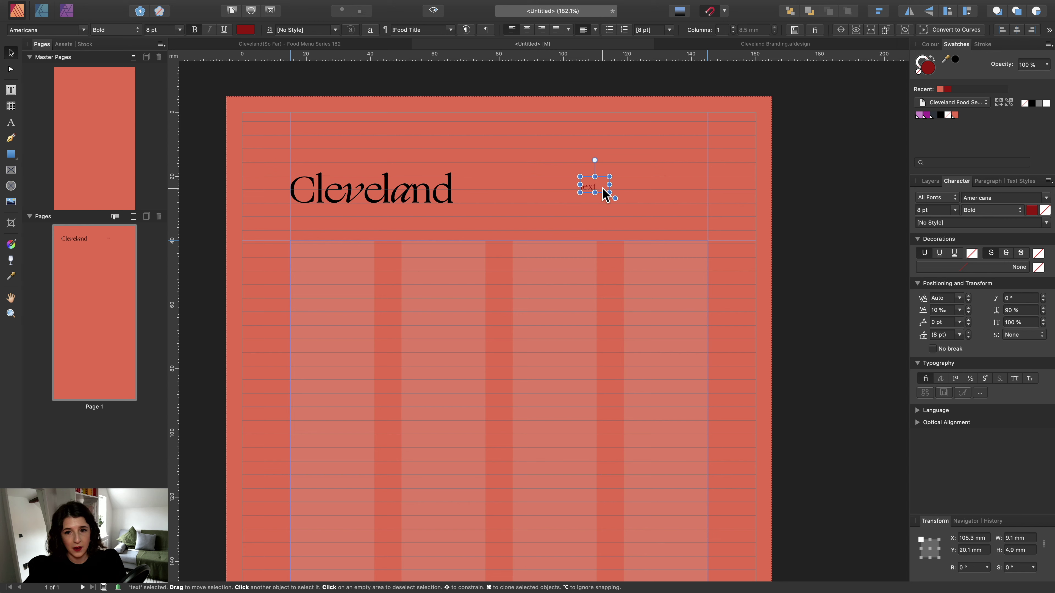
pyautogui.press('BackSpace')
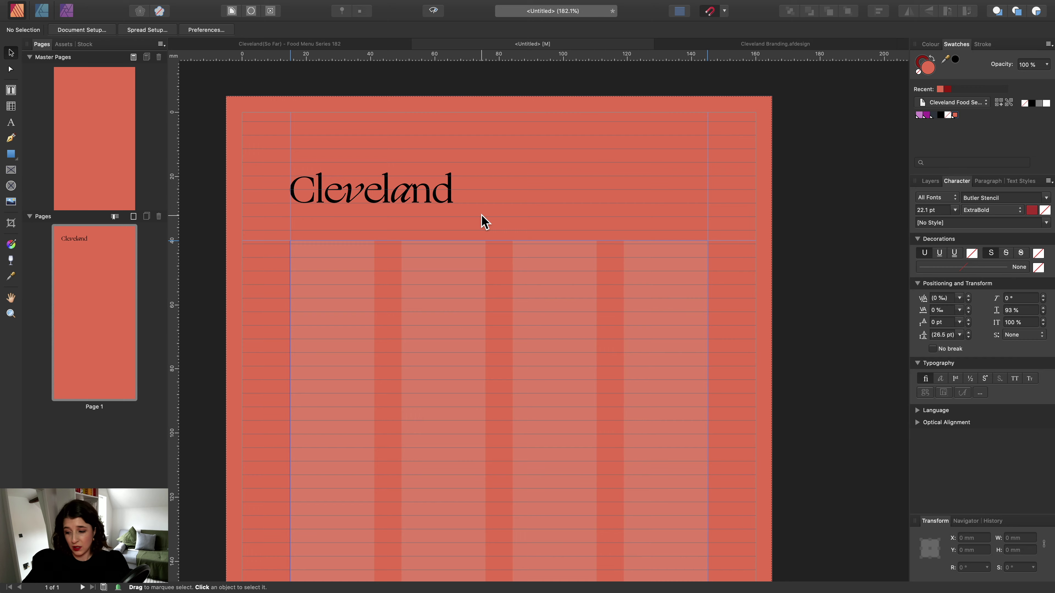
pyautogui.press('super+Tab')
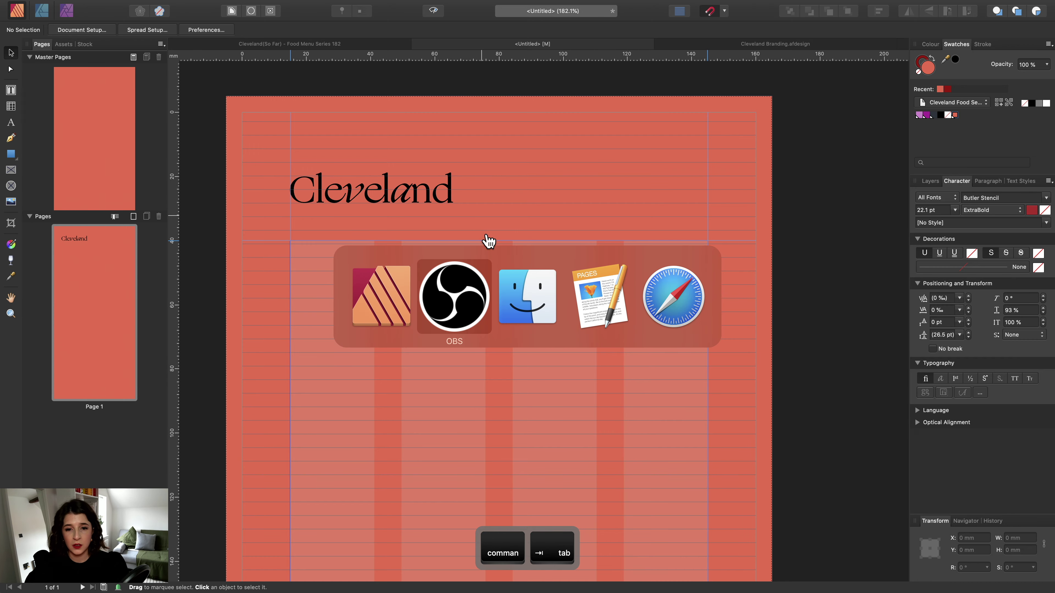
# In Safari, open Fonts In Use from Favourites in a new tab.
pyautogui.click(660, 299)
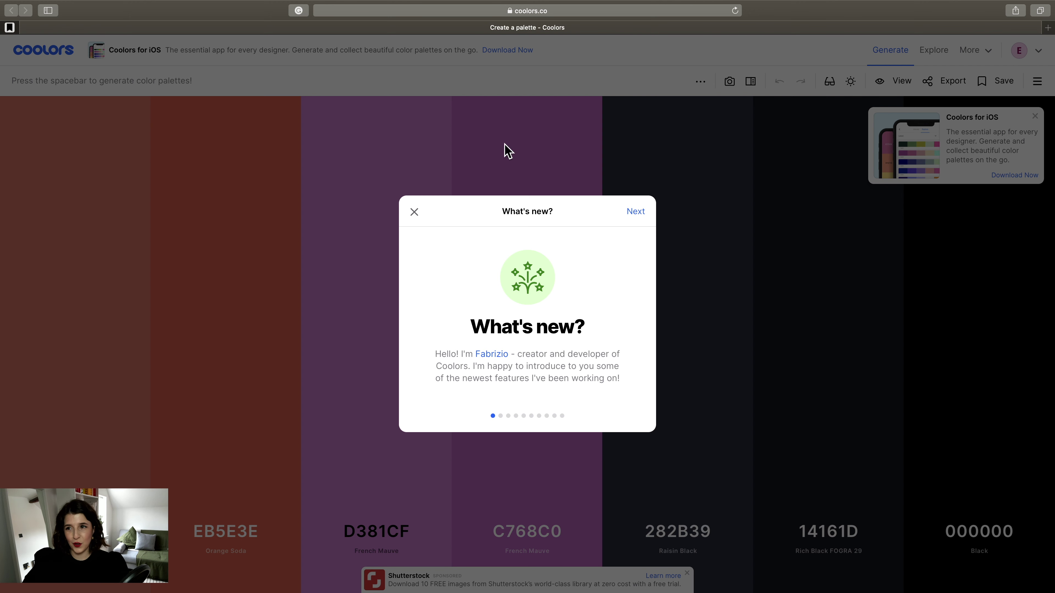
pyautogui.click(1048, 27)
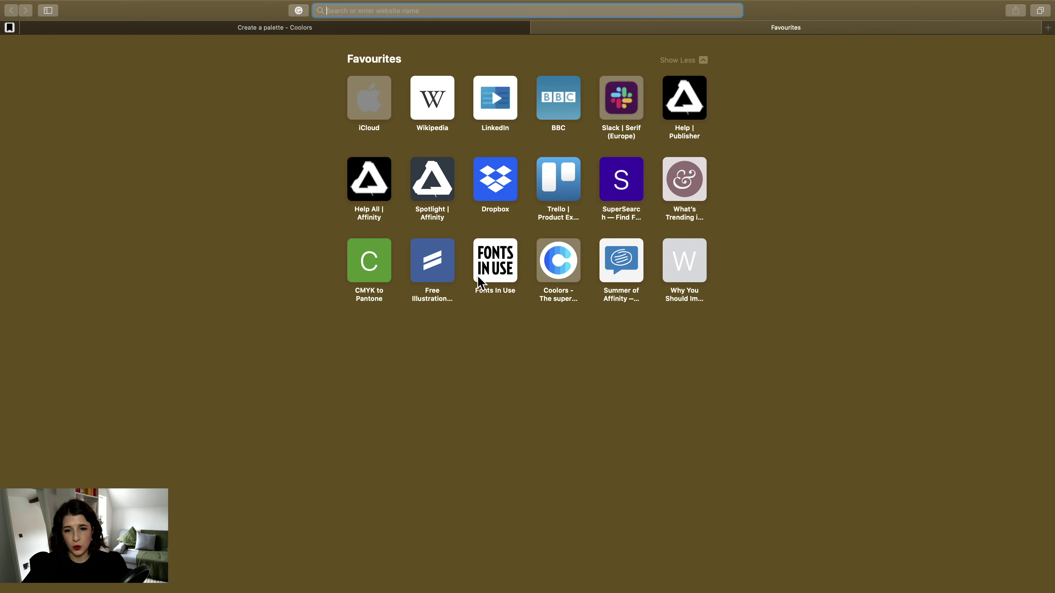
pyautogui.click(494, 268)
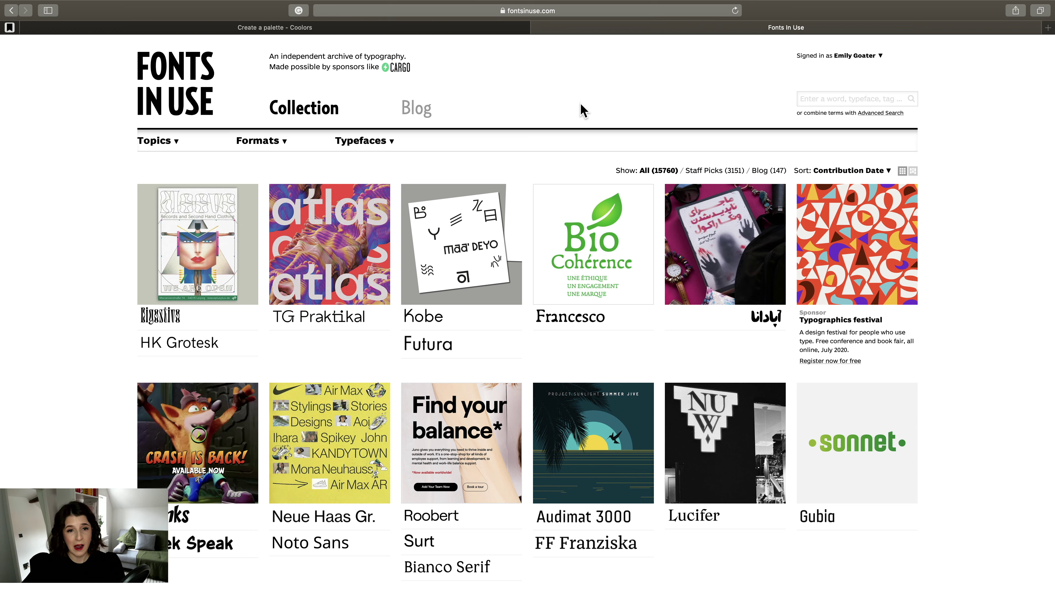
# Search Fonts In Use for '1960'.
pyautogui.click(824, 98)
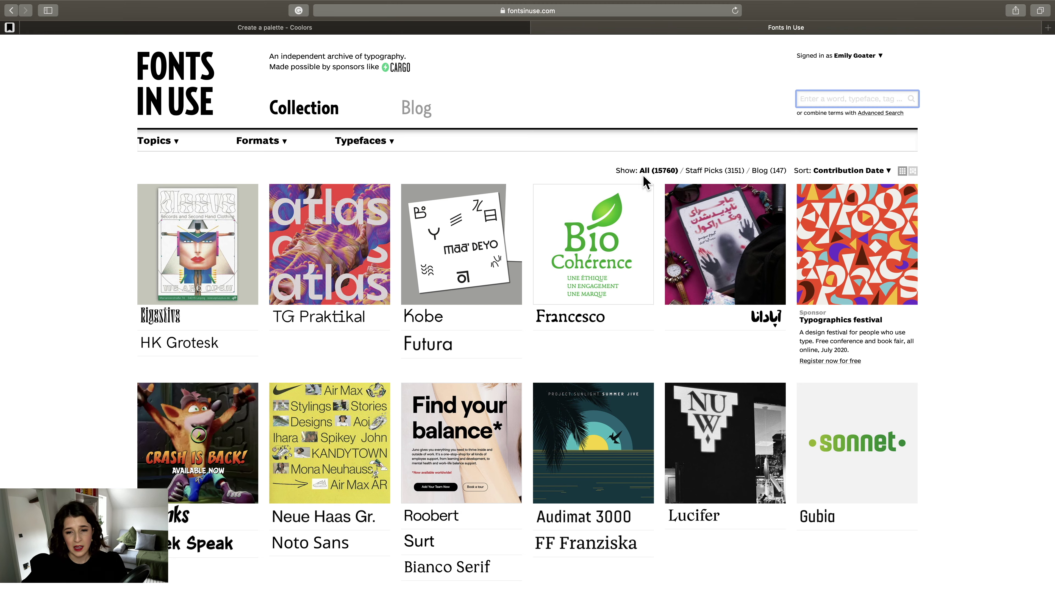
pyautogui.scroll(-1, 501, 364)
pyautogui.scroll(-2, 501, 364)
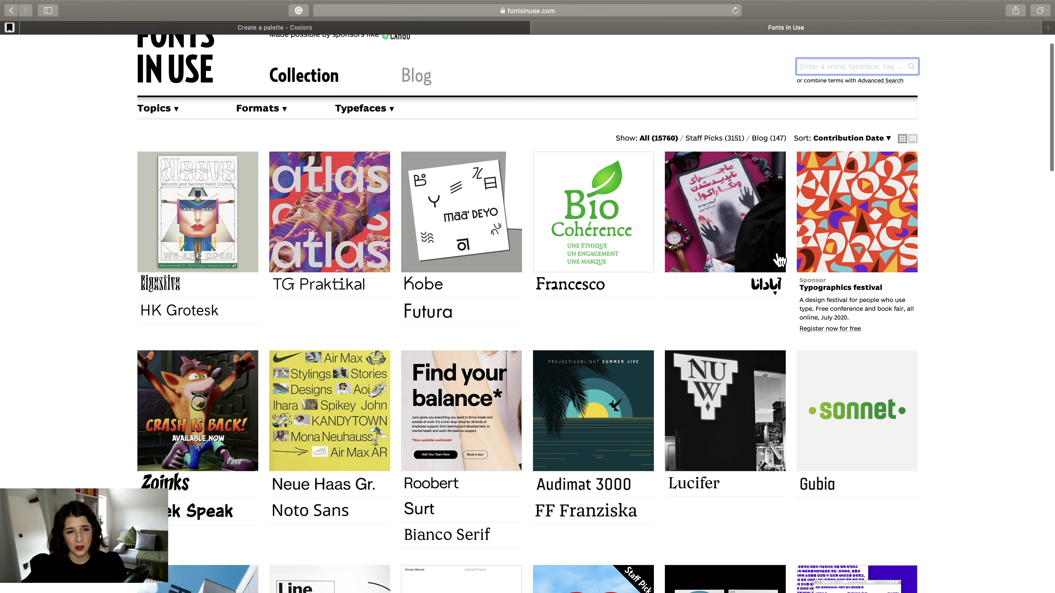
pyautogui.scroll(3, 502, 364)
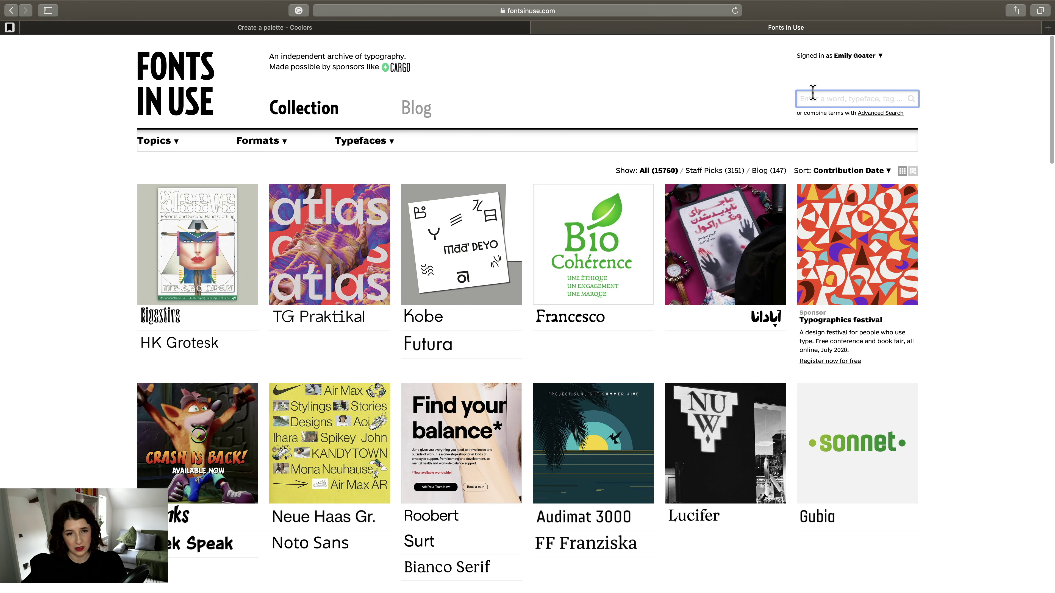
pyautogui.write('1960')
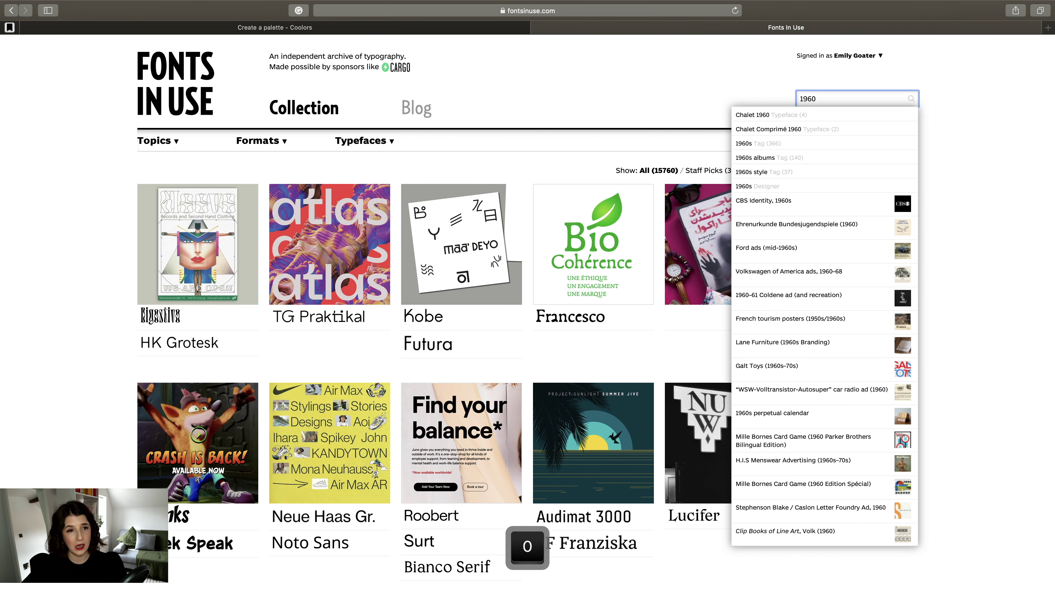
pyautogui.press('Return')
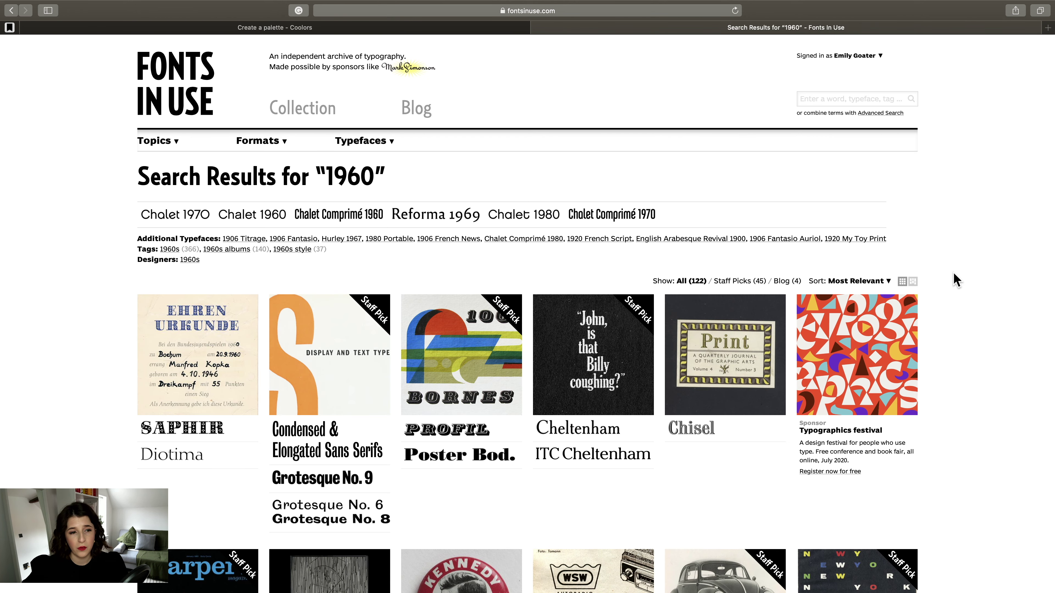
# Open the Volkswagen of America ads, 1960–68 entry from the results and browse it.
pyautogui.scroll(-1, 931, 300)
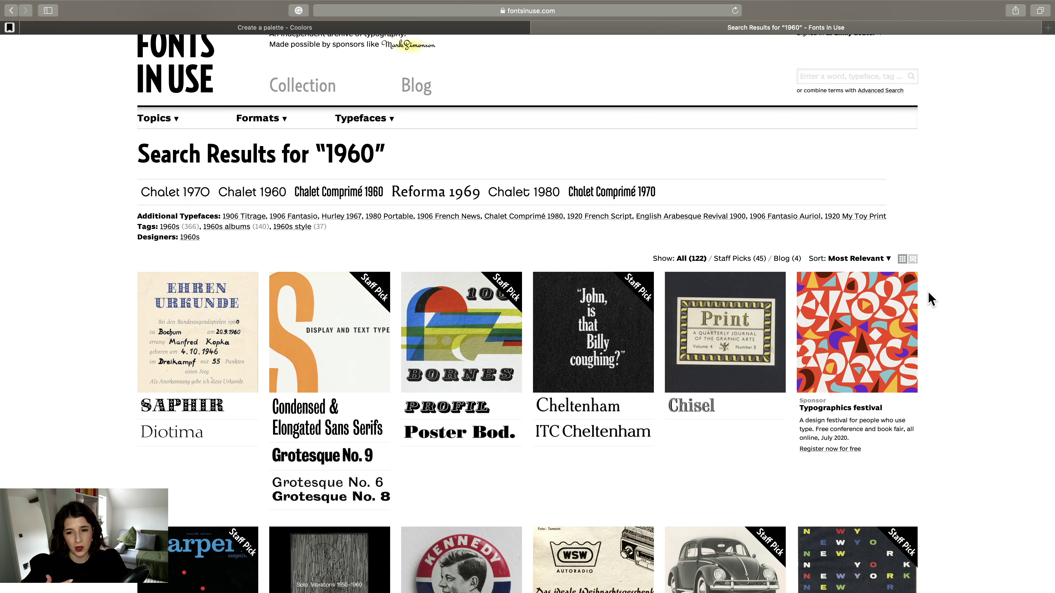
pyautogui.scroll(-8, 930, 299)
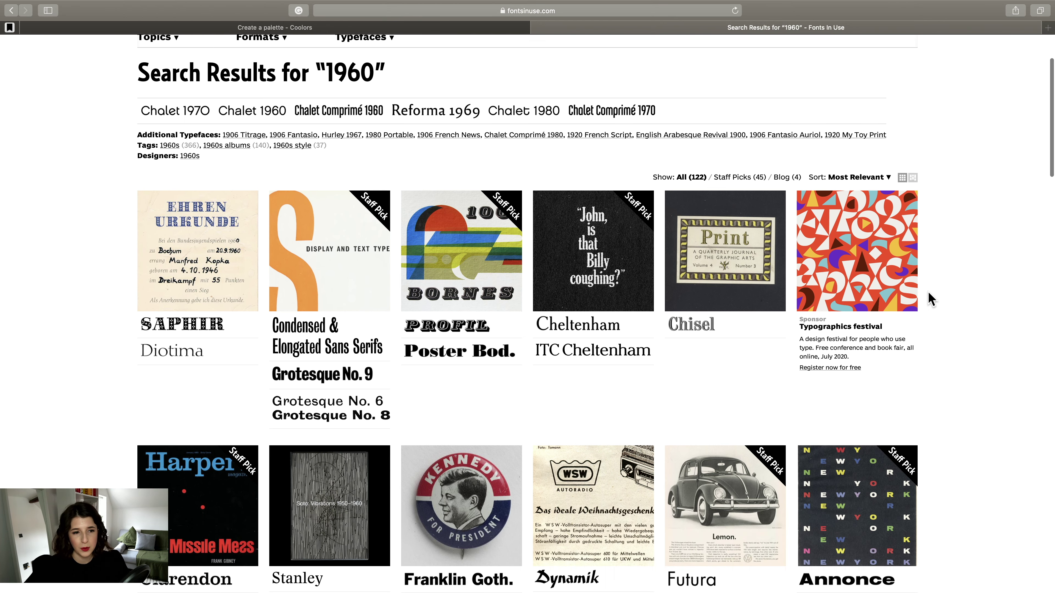
pyautogui.scroll(-1, 930, 299)
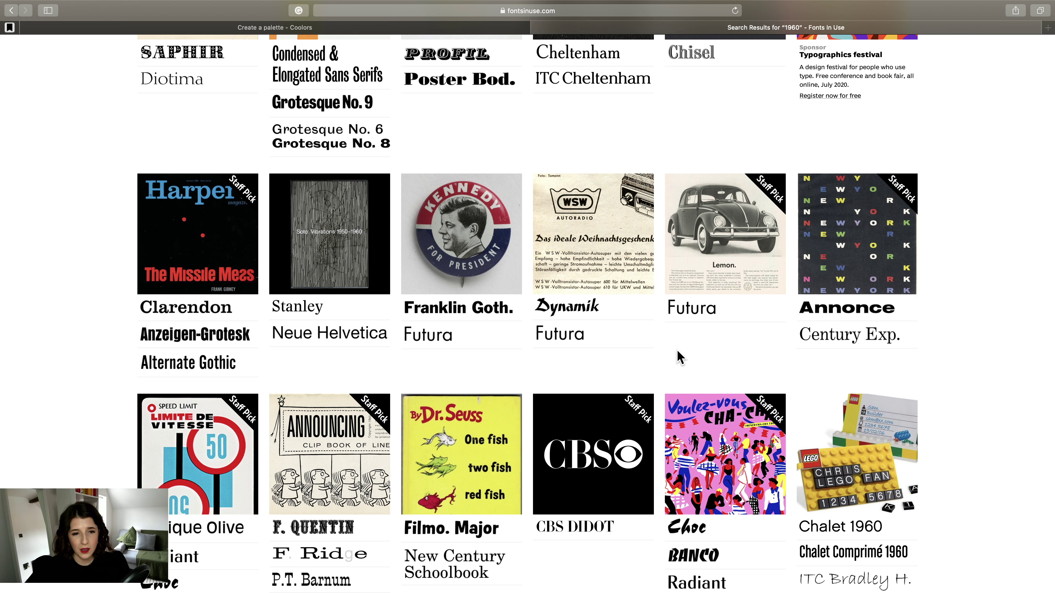
pyautogui.moveTo(702, 274)
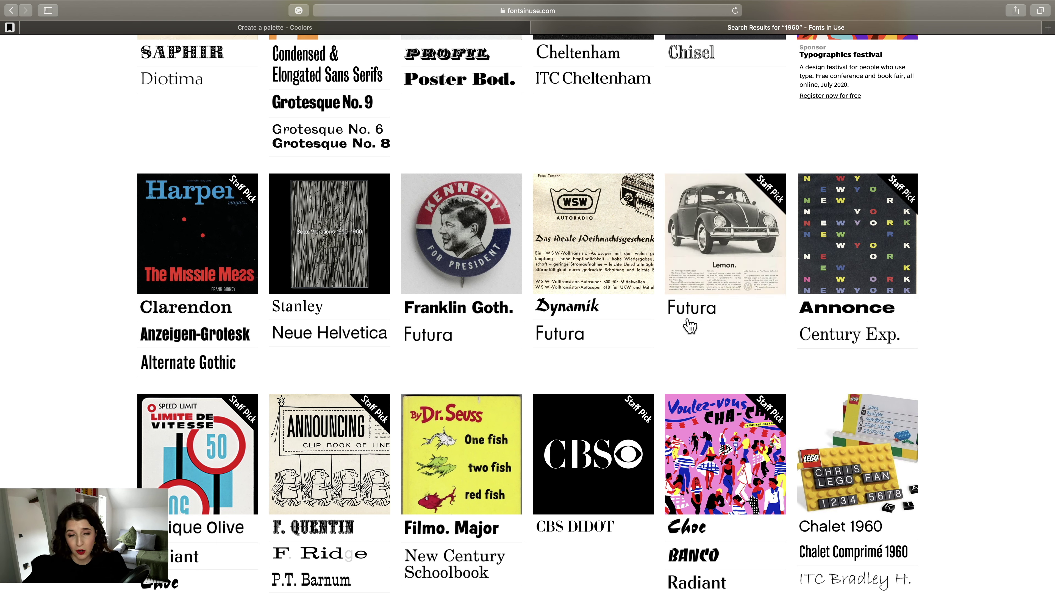
pyautogui.moveTo(738, 221)
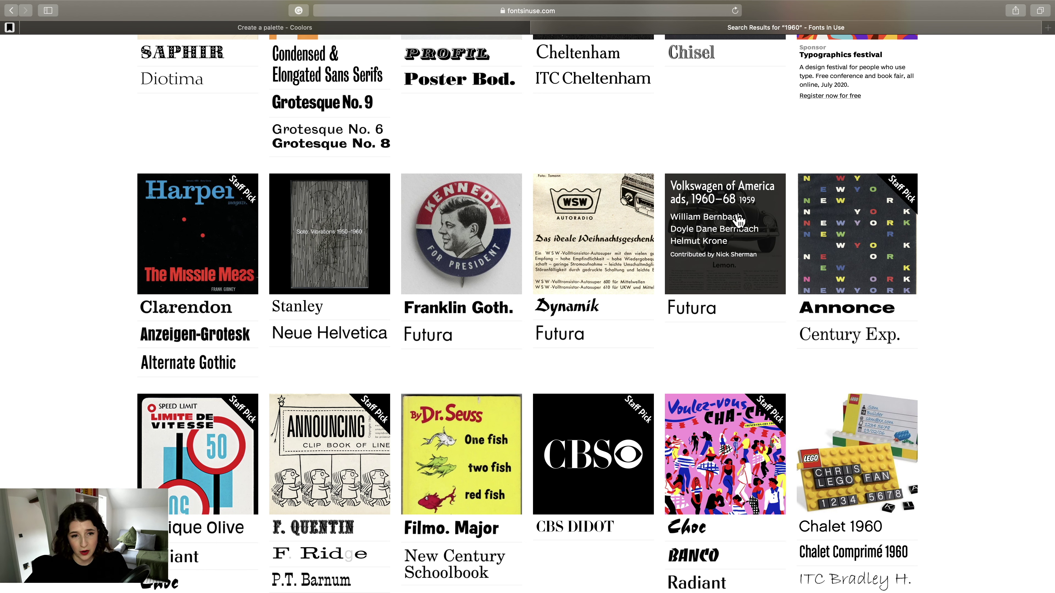
pyautogui.click(731, 201)
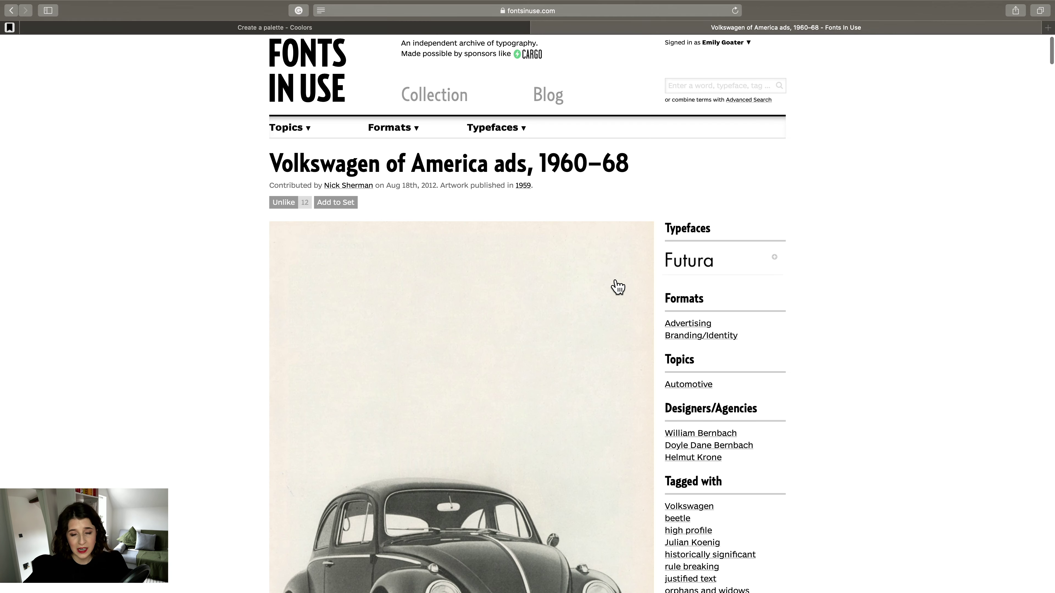
pyautogui.scroll(-4, 617, 286)
pyautogui.scroll(-4, 617, 287)
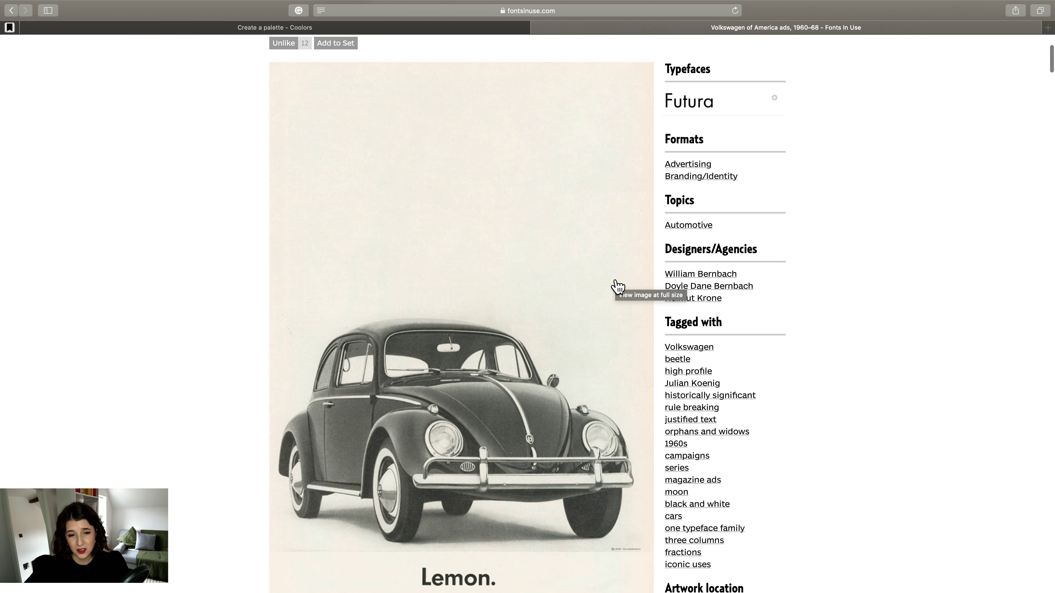
pyautogui.scroll(-15, 618, 287)
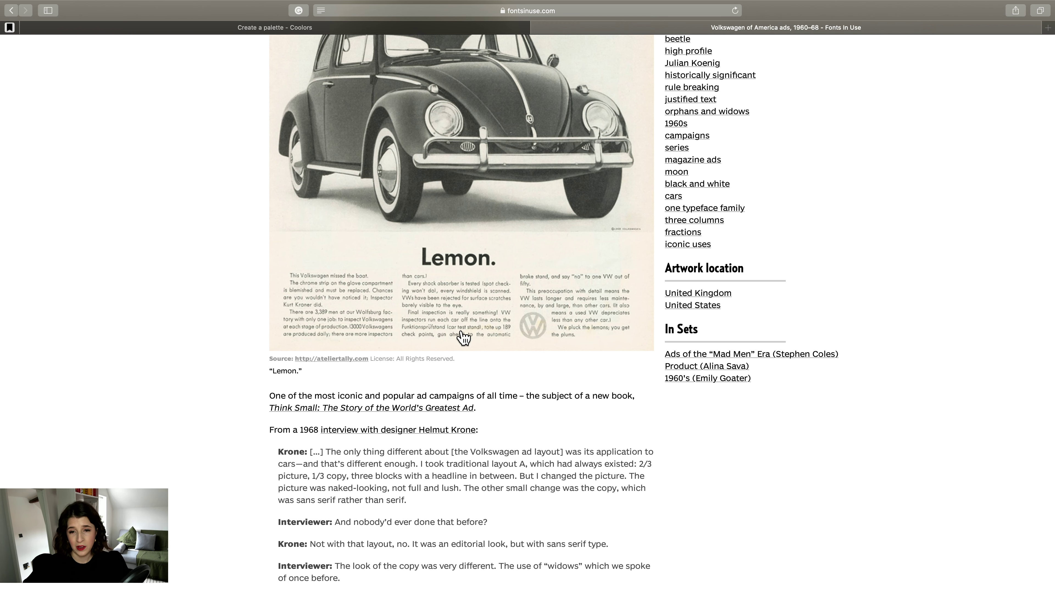
pyautogui.scroll(1, 361, 301)
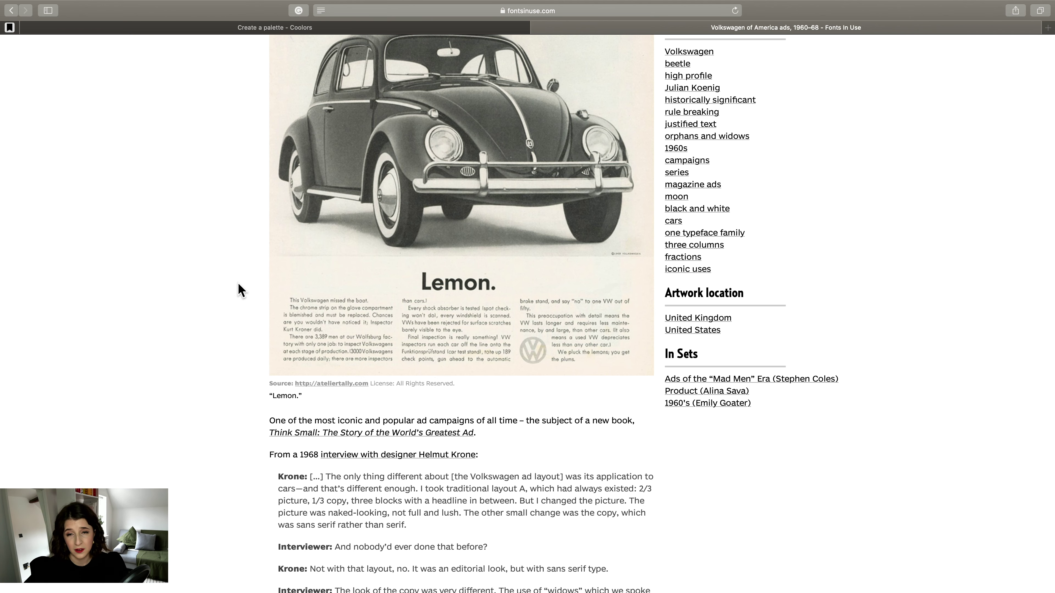
pyautogui.scroll(2, 376, 295)
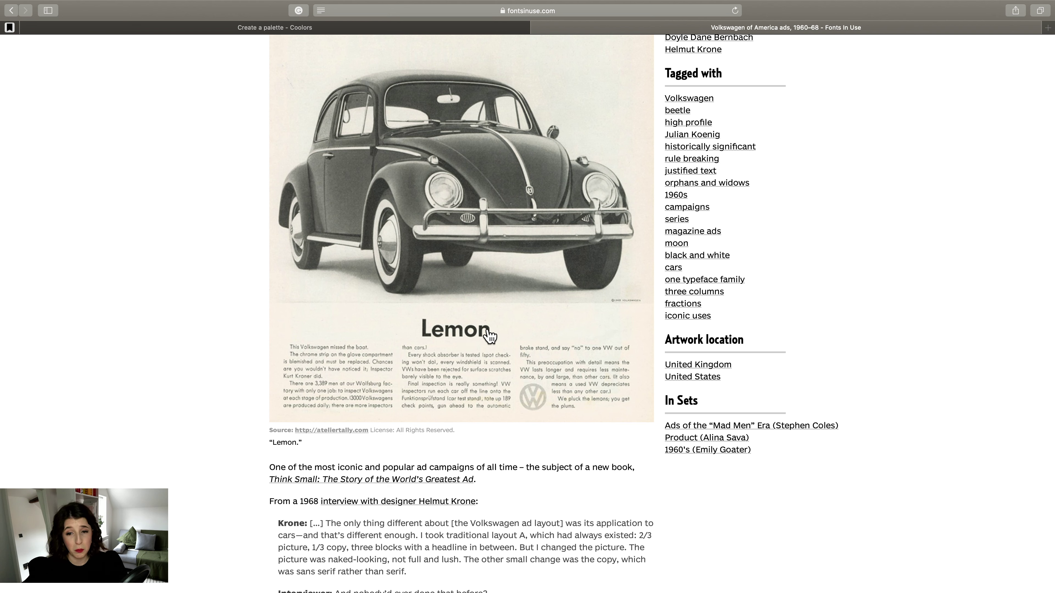
pyautogui.scroll(1, 440, 409)
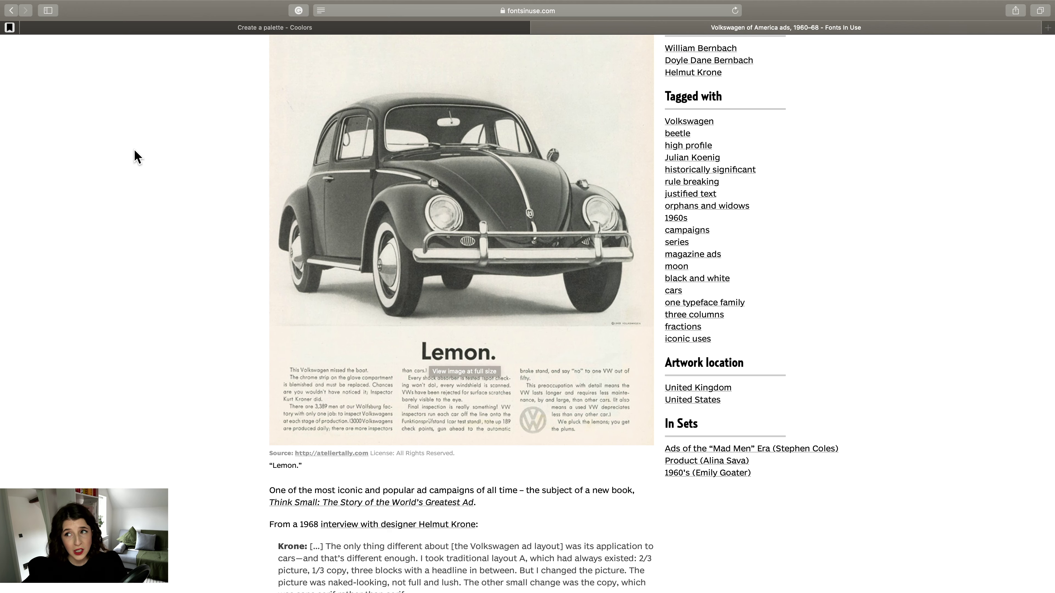
# Go back to the 1960 results and view the JFK campaign buttons page.
pyautogui.click(11, 13)
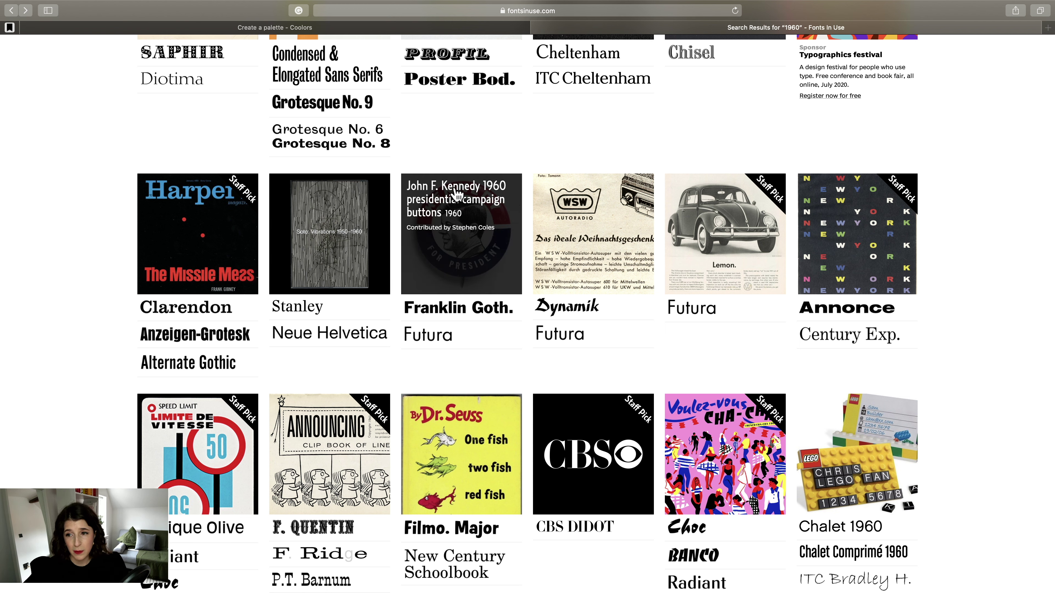
pyautogui.scroll(-3, 457, 194)
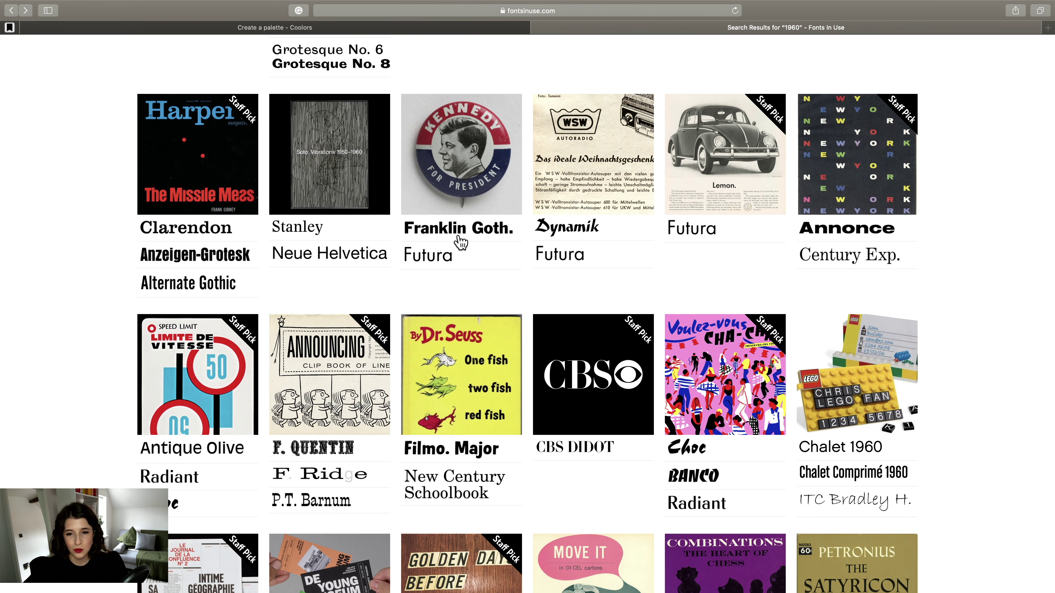
pyautogui.click(445, 123)
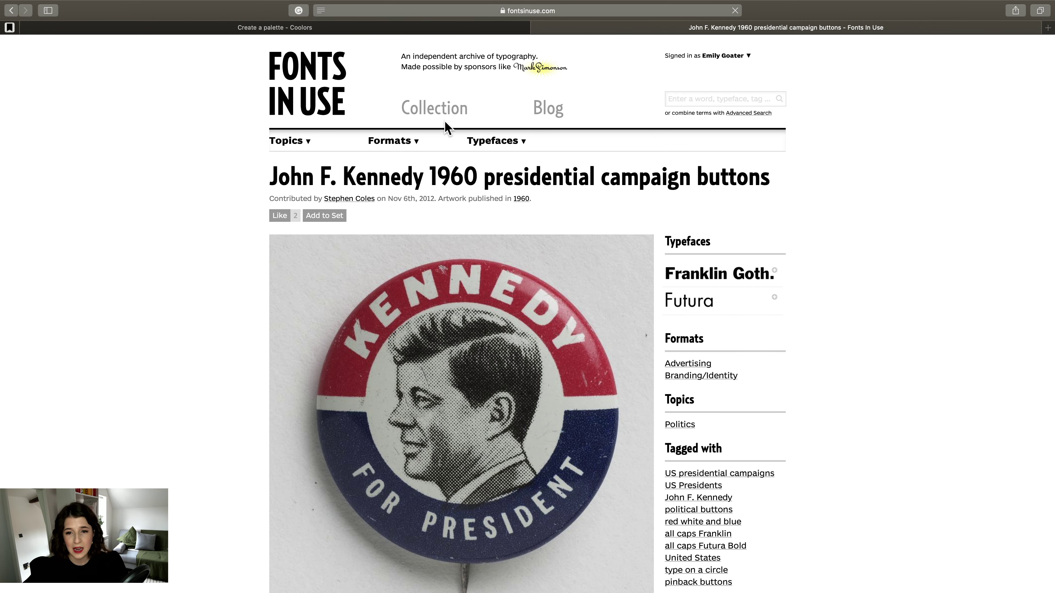
pyautogui.scroll(-3, 447, 308)
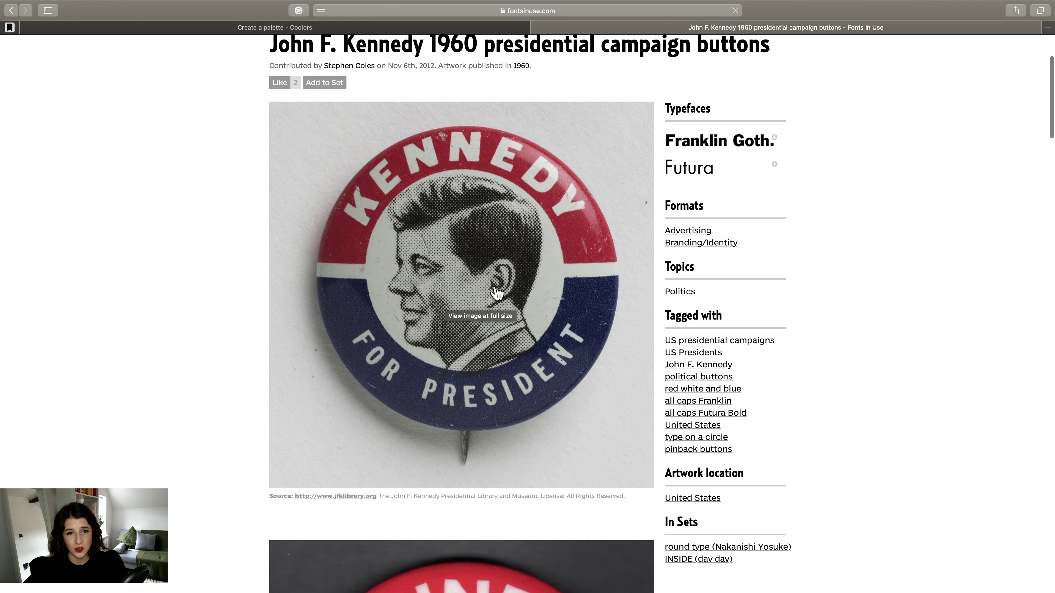
pyautogui.scroll(-5, 626, 252)
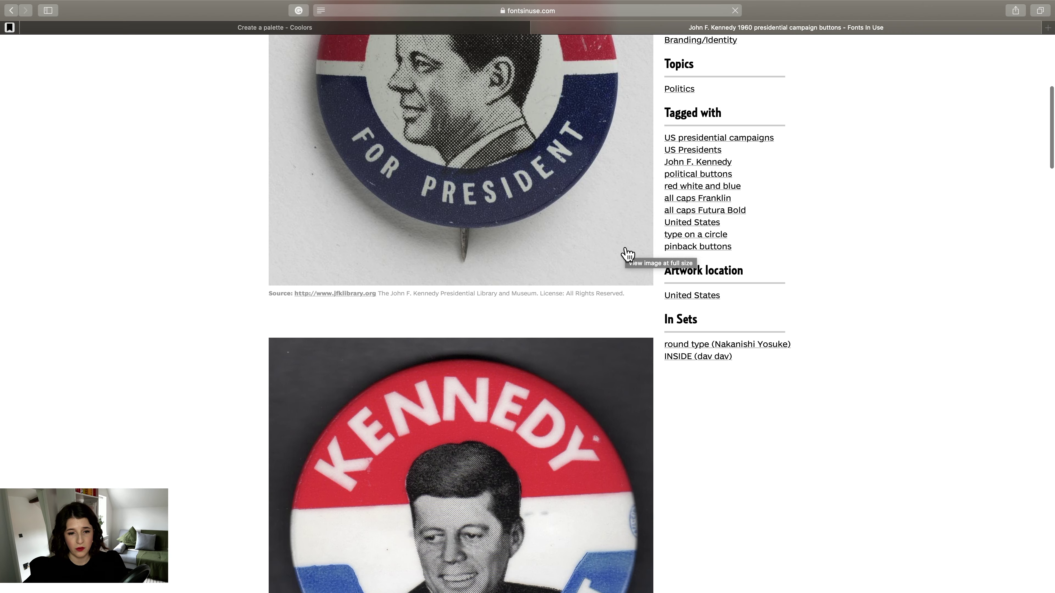
pyautogui.scroll(5, 627, 254)
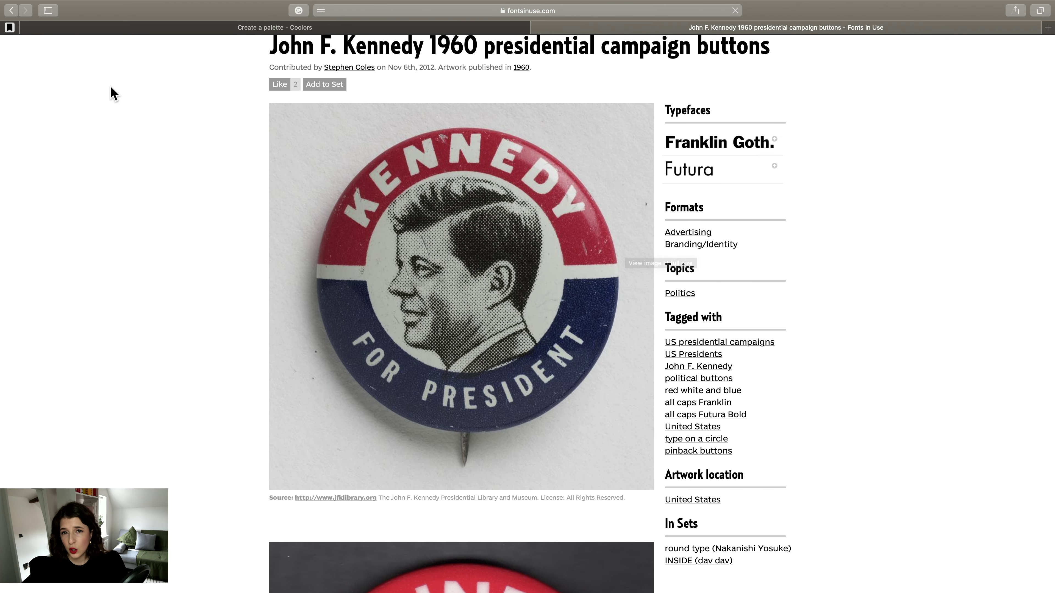
# Return to the results, reopen the Volkswagen ads entry and follow its 1960s tag.
pyautogui.click(11, 12)
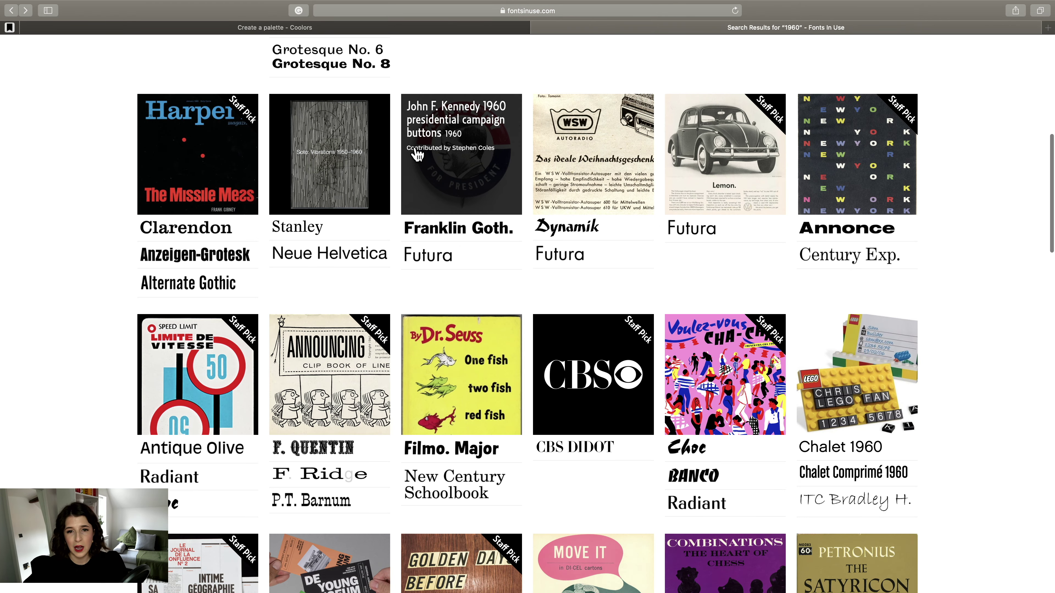
pyautogui.scroll(4, 412, 153)
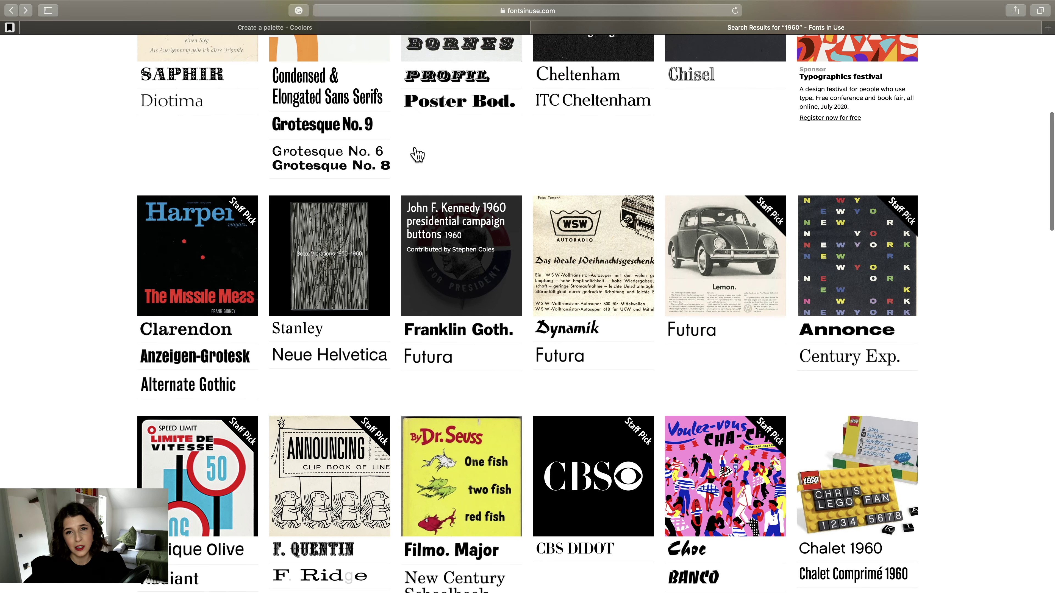
pyautogui.click(706, 224)
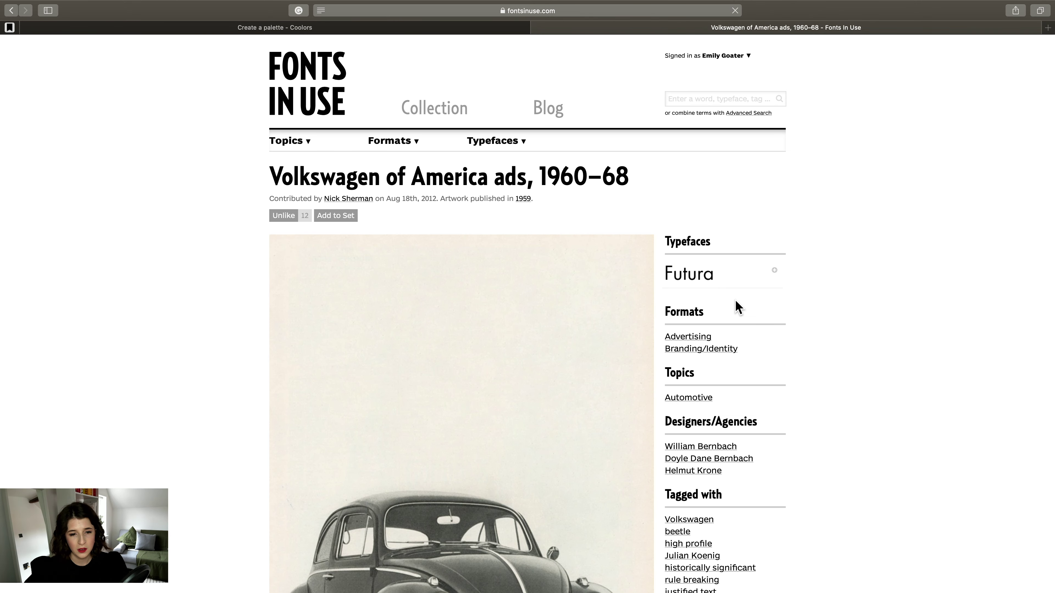
pyautogui.scroll(-10, 737, 306)
pyautogui.scroll(-3, 706, 307)
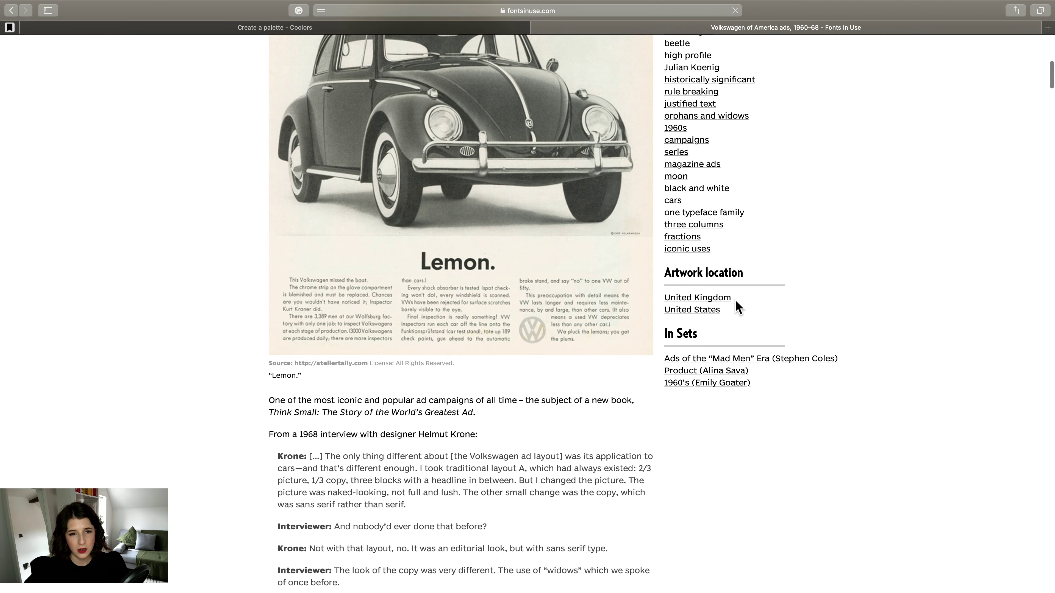
pyautogui.scroll(4, 669, 306)
pyautogui.click(669, 268)
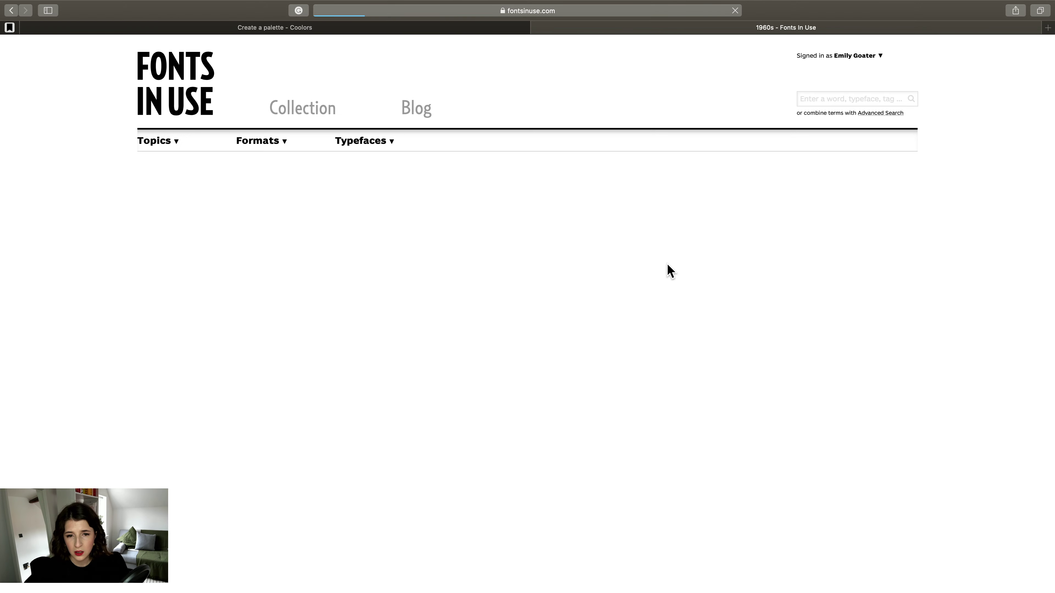
# Browse the 1960s uses grid and look at the Optima typeface page.
pyautogui.scroll(-1, 561, 176)
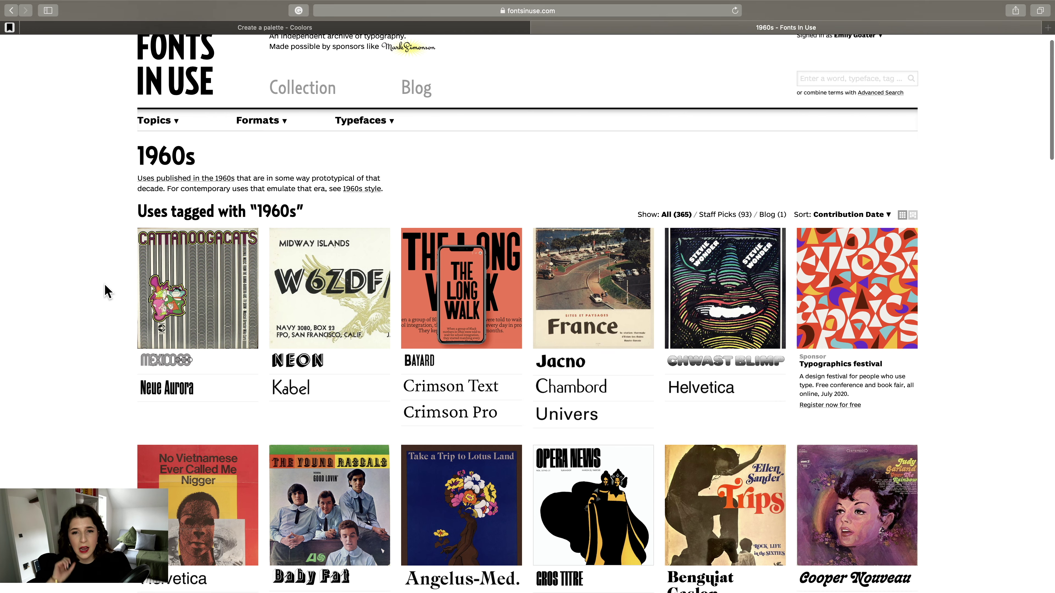
pyautogui.scroll(-3, 107, 291)
pyautogui.scroll(-10, 107, 291)
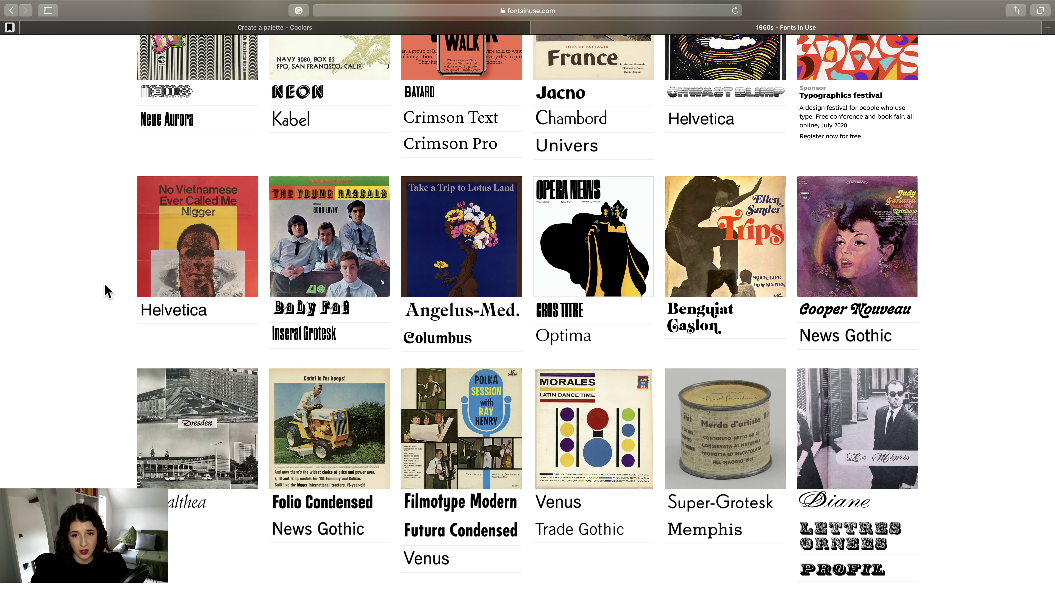
pyautogui.scroll(-5, 107, 291)
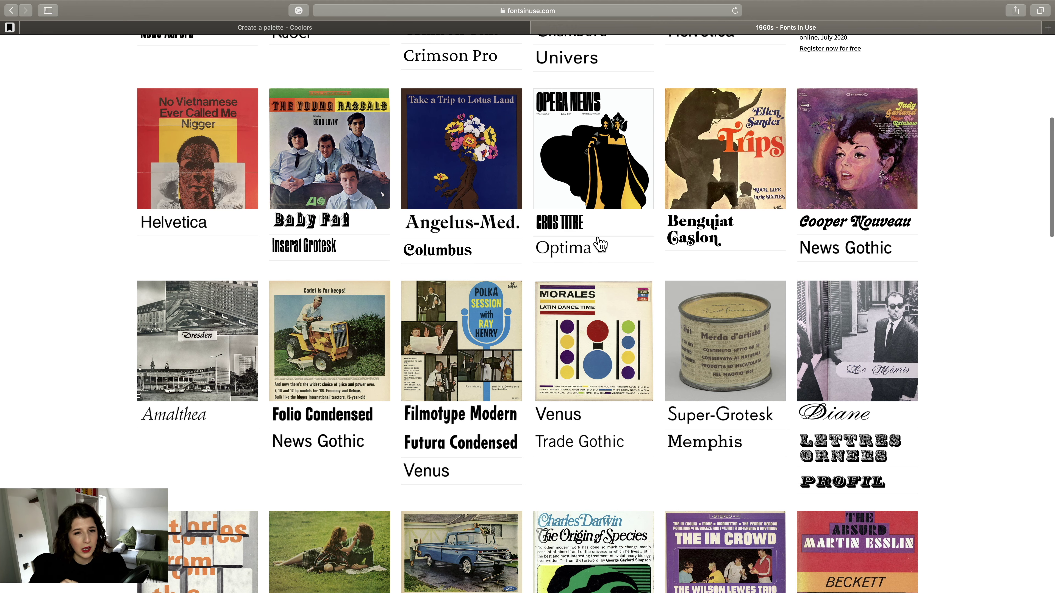
pyautogui.click(568, 250)
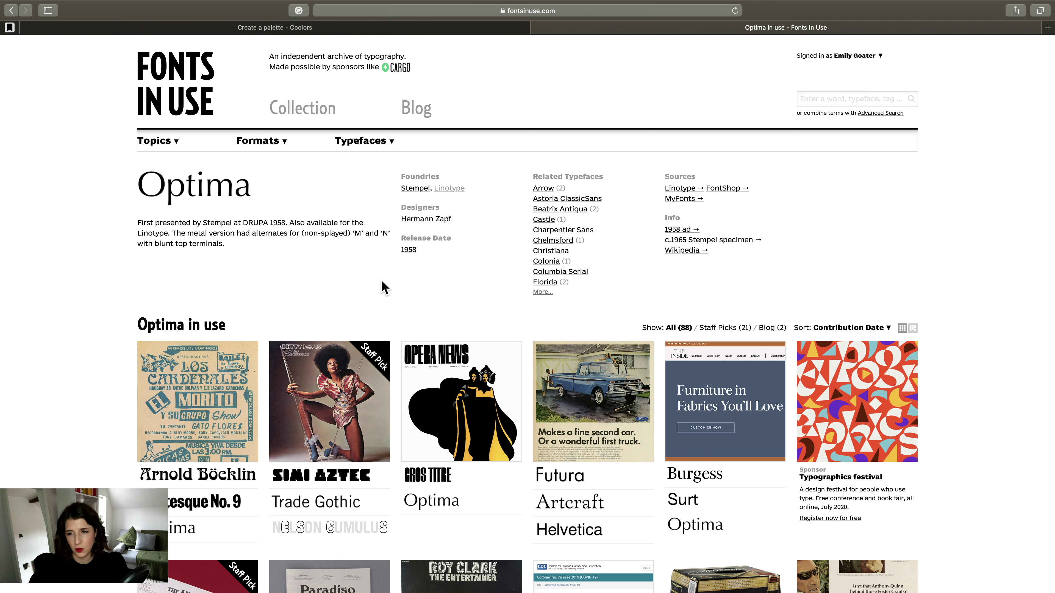
pyautogui.click(11, 10)
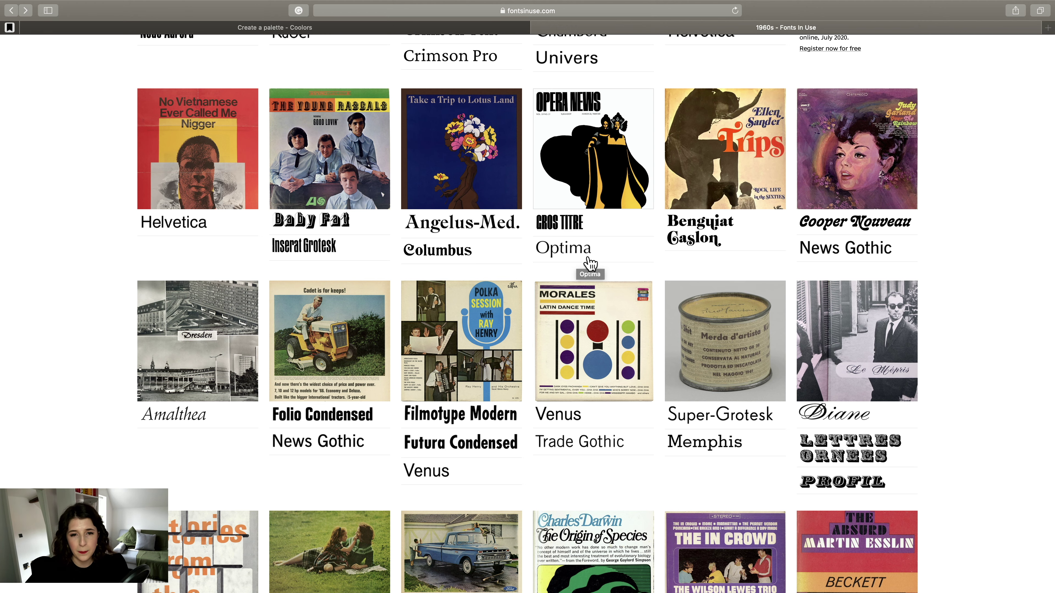
pyautogui.click(580, 245)
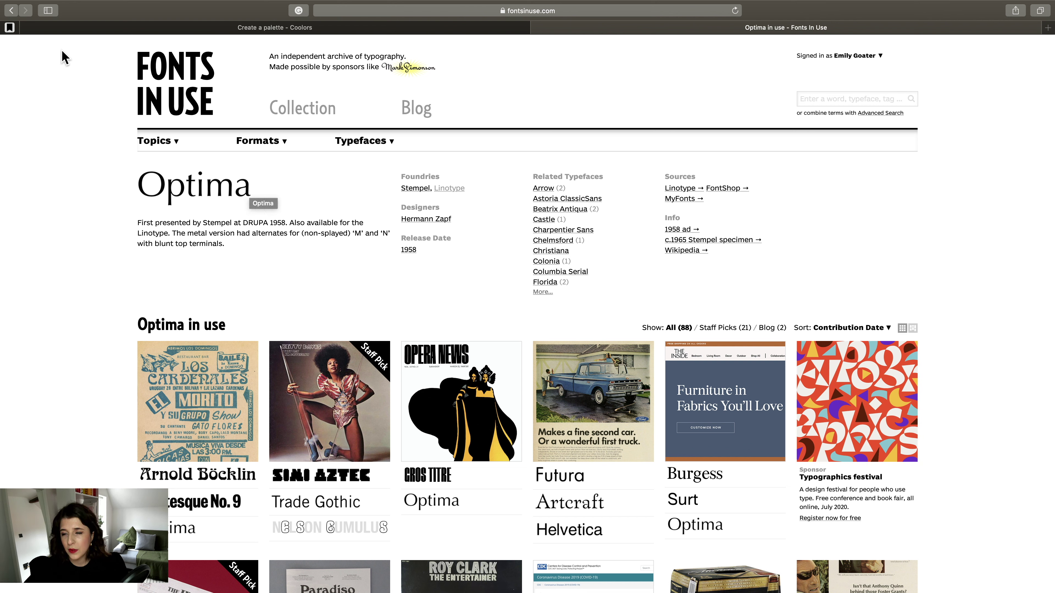
pyautogui.scroll(-5, 266, 237)
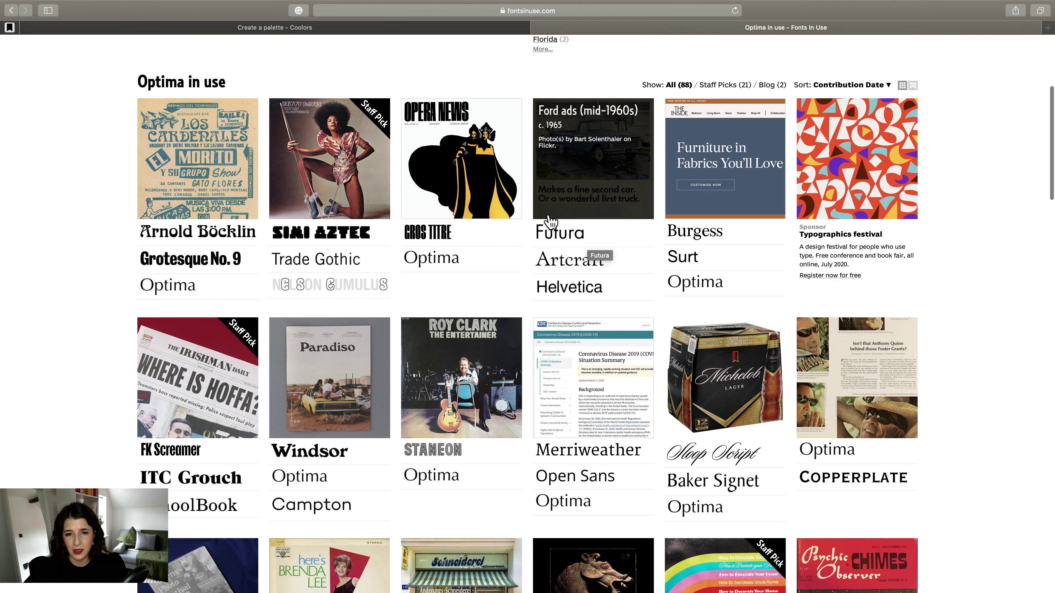
pyautogui.scroll(3, 587, 245)
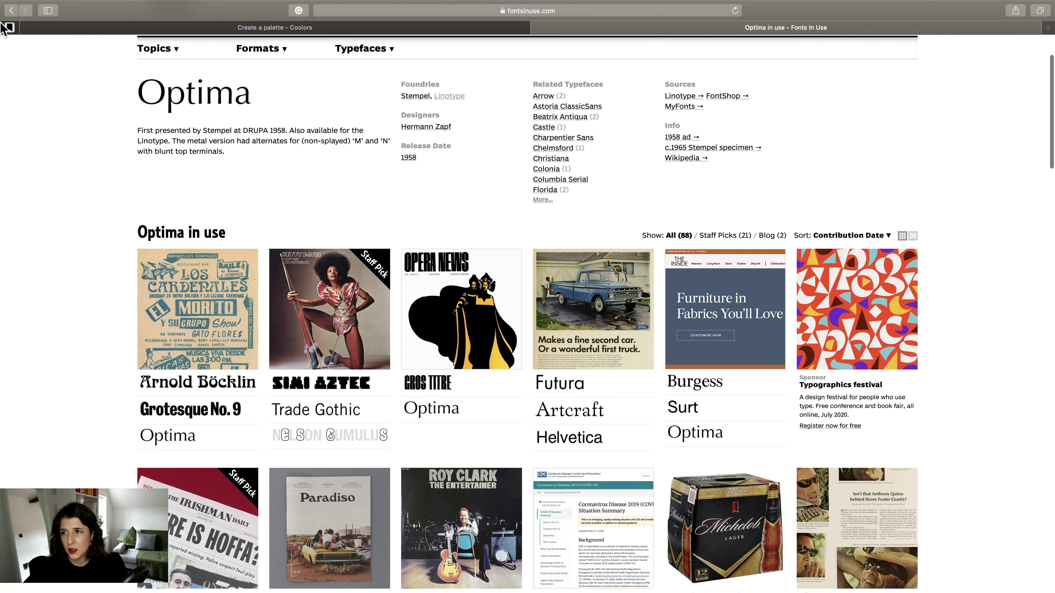
pyautogui.click(11, 10)
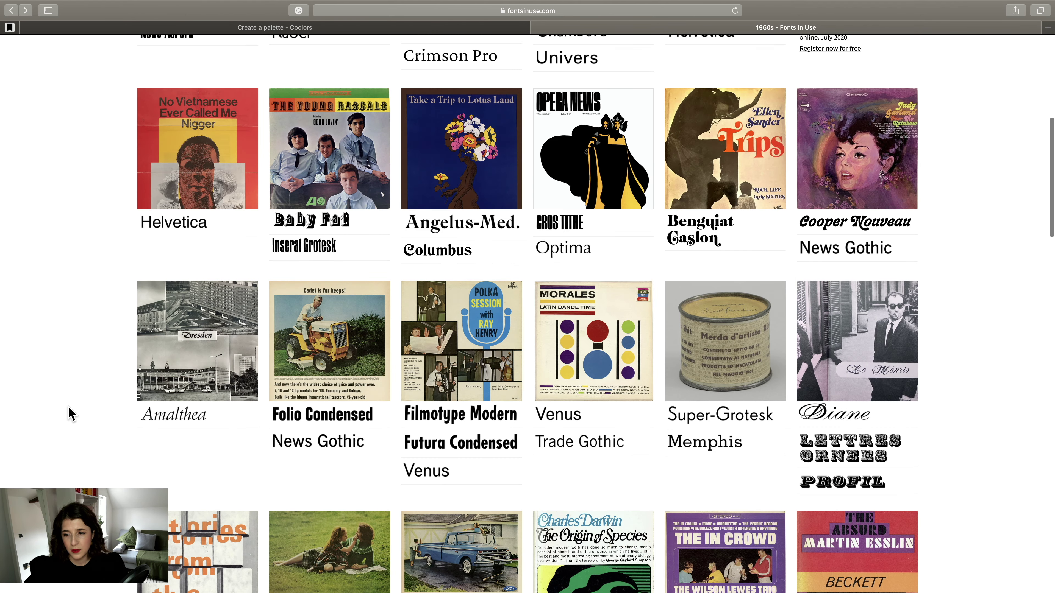
# Scroll further down the 1960s grid and open the Americana typeface page.
pyautogui.scroll(-5, 71, 414)
pyautogui.scroll(-2, 71, 414)
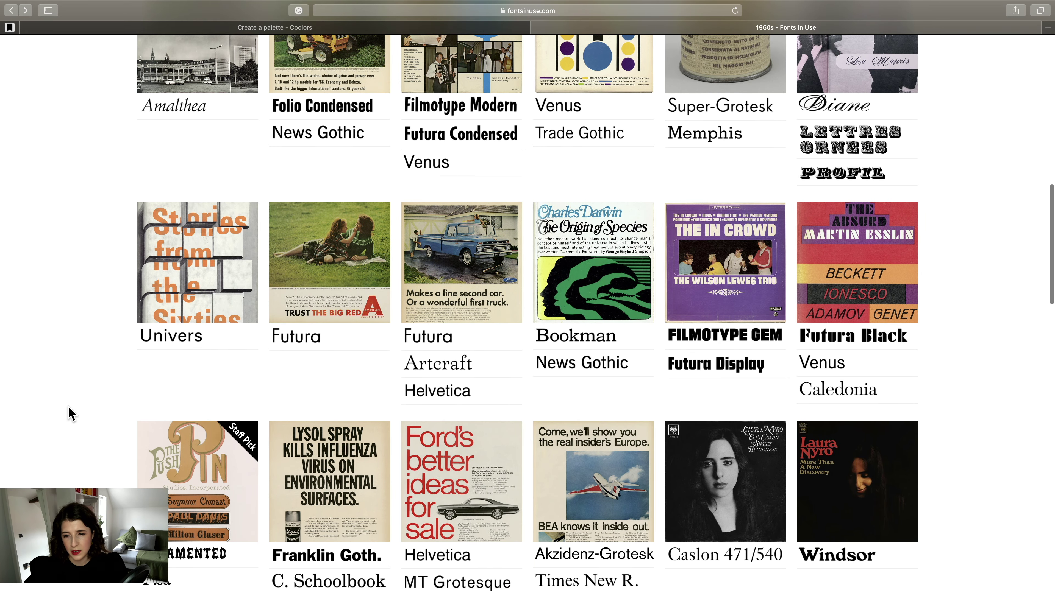
pyautogui.scroll(-4, 252, 296)
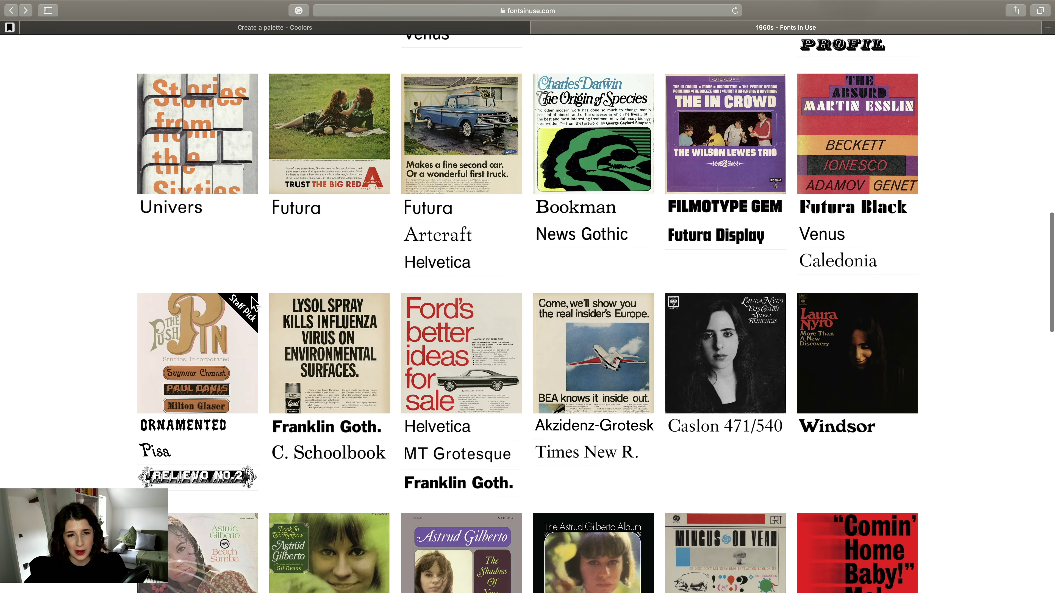
pyautogui.scroll(-5, 96, 422)
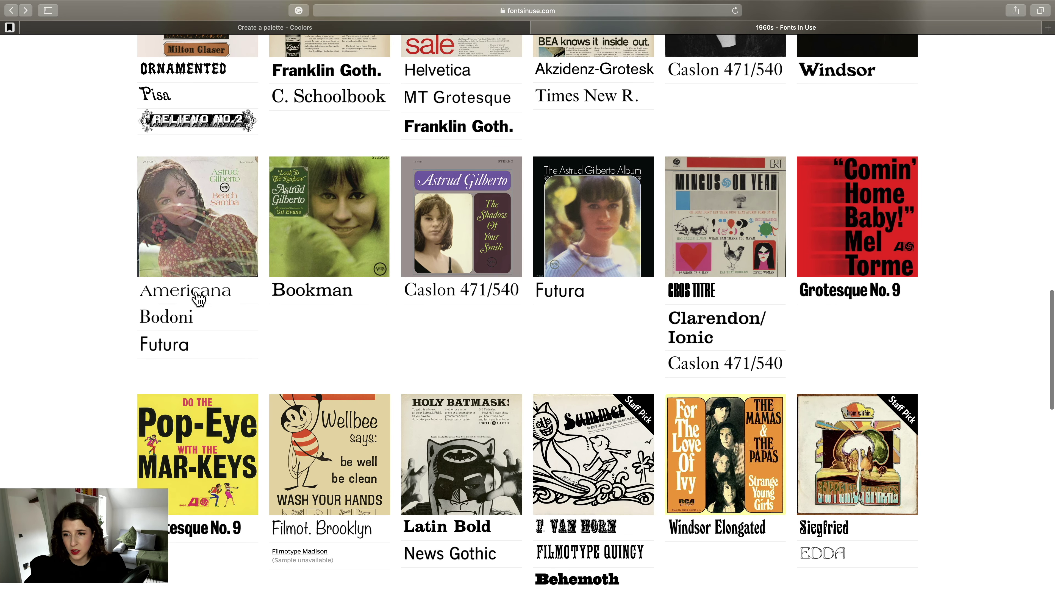
pyautogui.click(170, 298)
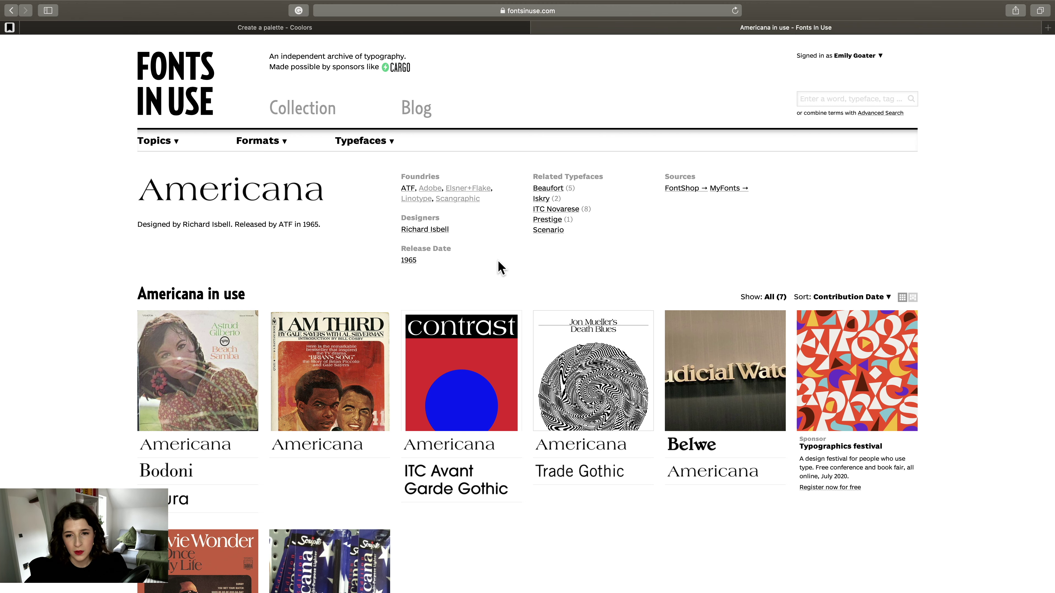
# Scroll through the Americana in-use examples, then Cmd+Tab back to Affinity Publisher.
pyautogui.scroll(-4, 498, 261)
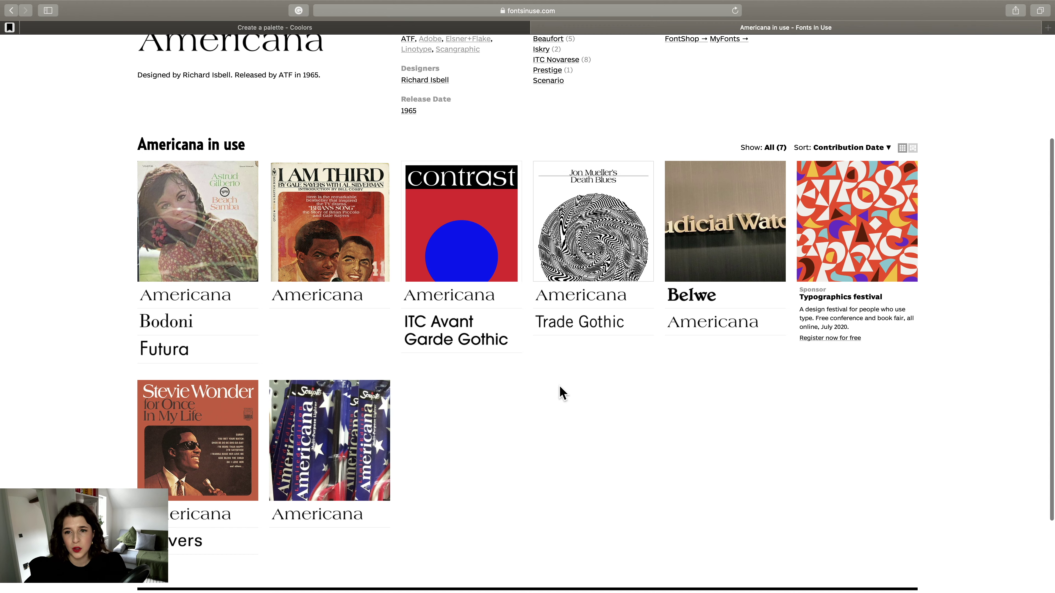
pyautogui.scroll(-2, 443, 384)
pyautogui.scroll(1, 528, 343)
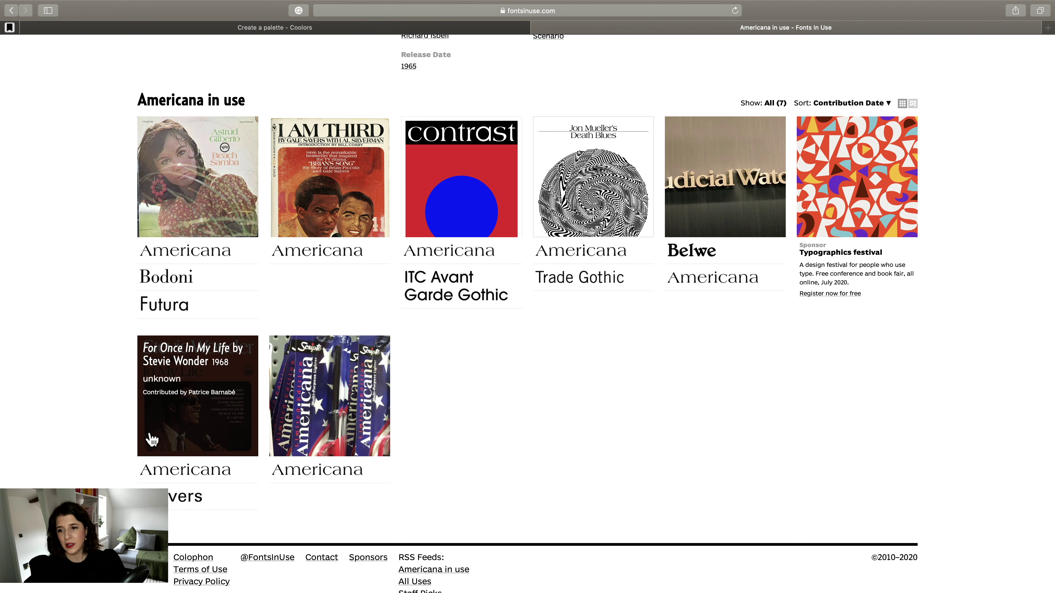
pyautogui.scroll(4, 71, 417)
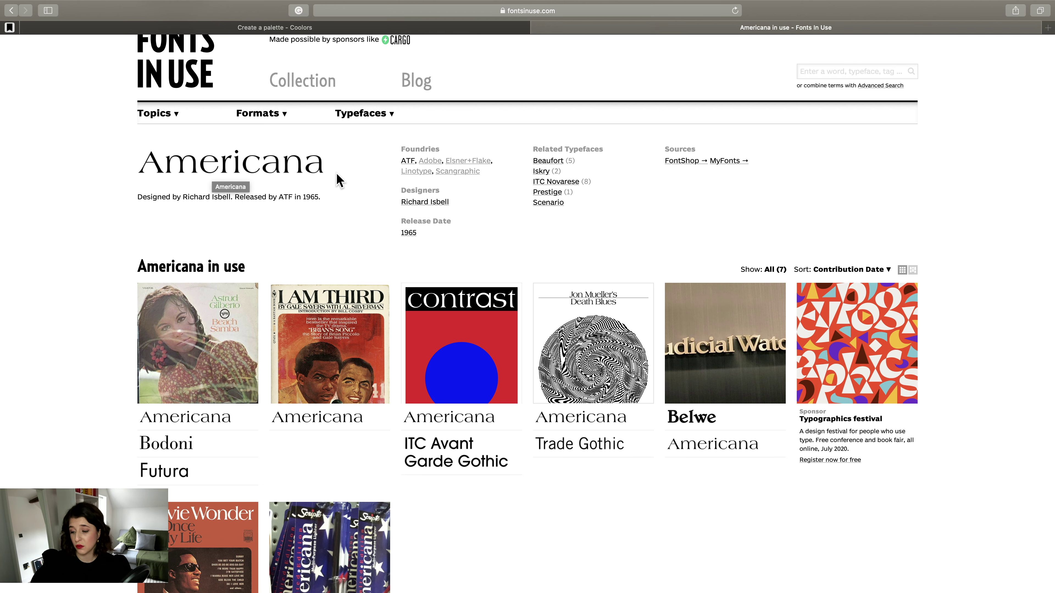
pyautogui.press('super+Tab')
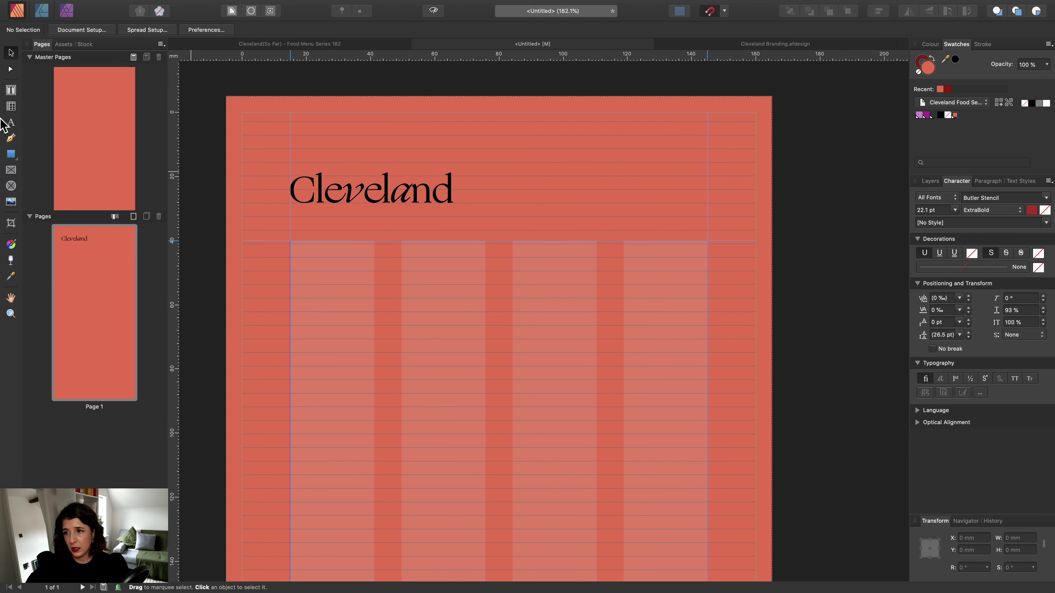
# Draw a thin 49.6 × 8.9 mm text frame right of the Cleveland logotype, then bring up Pages.
pyautogui.click(11, 90)
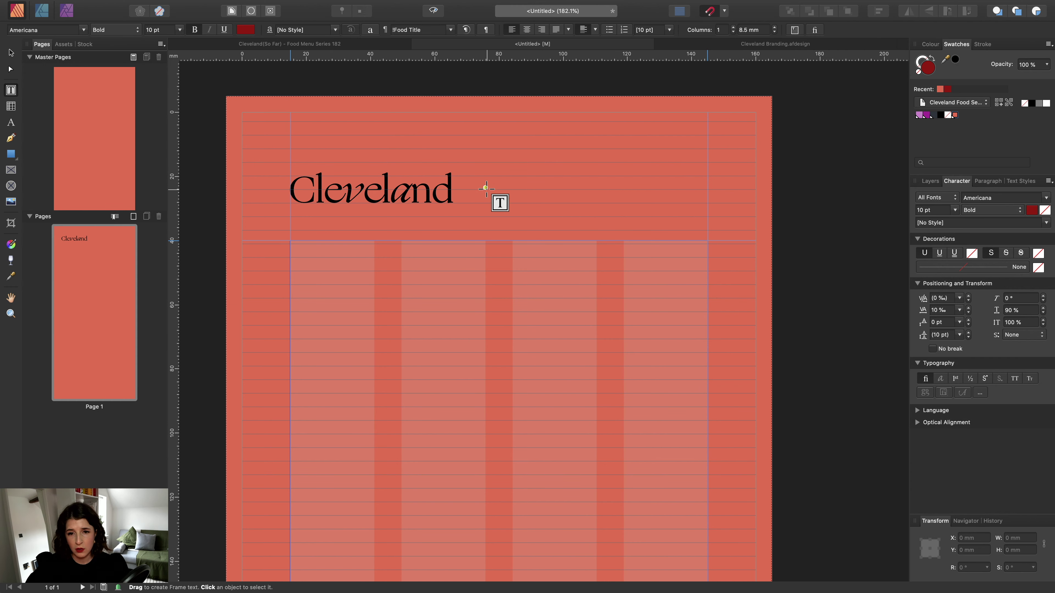
pyautogui.moveTo(485, 188); pyautogui.dragTo(644, 216)
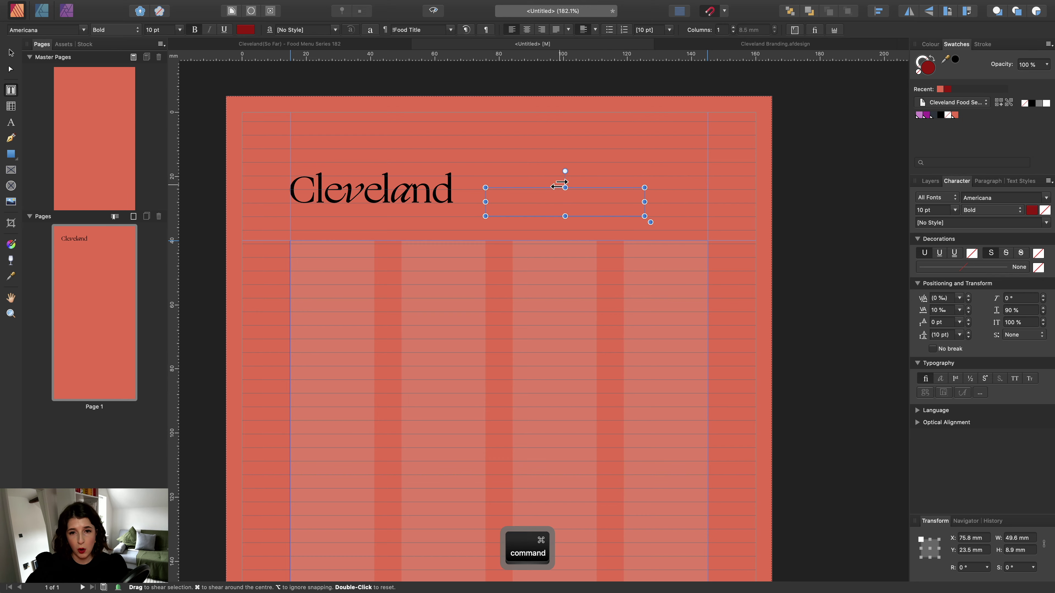
pyautogui.press('super+Tab')
pyautogui.click(682, 297)
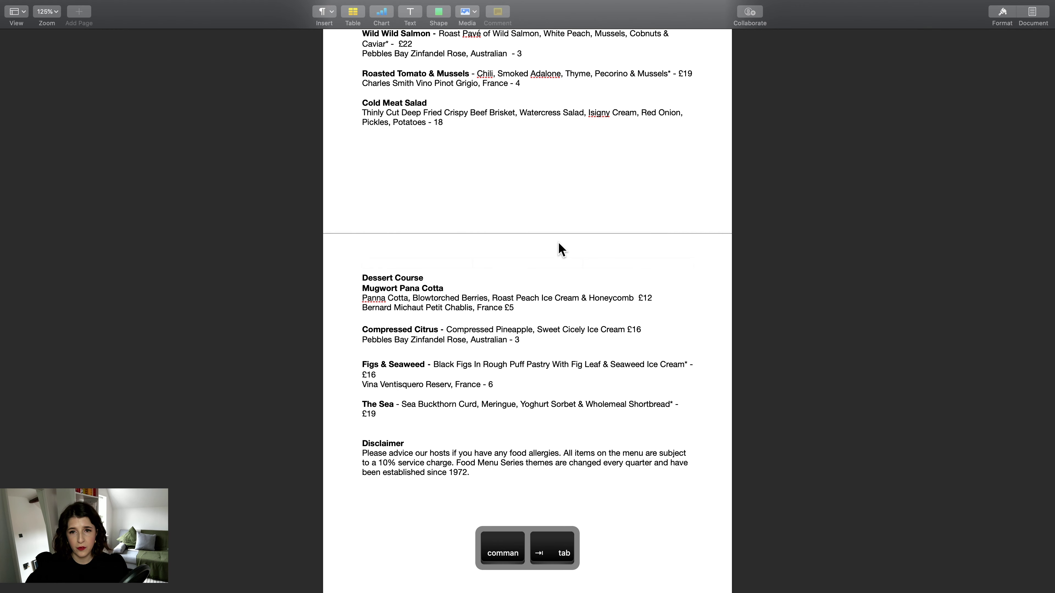
# Select and copy 'Food Series Menu 182' from the Pages menu draft, then return to Publisher.
pyautogui.scroll(15, 526, 220)
pyautogui.scroll(-1, 527, 221)
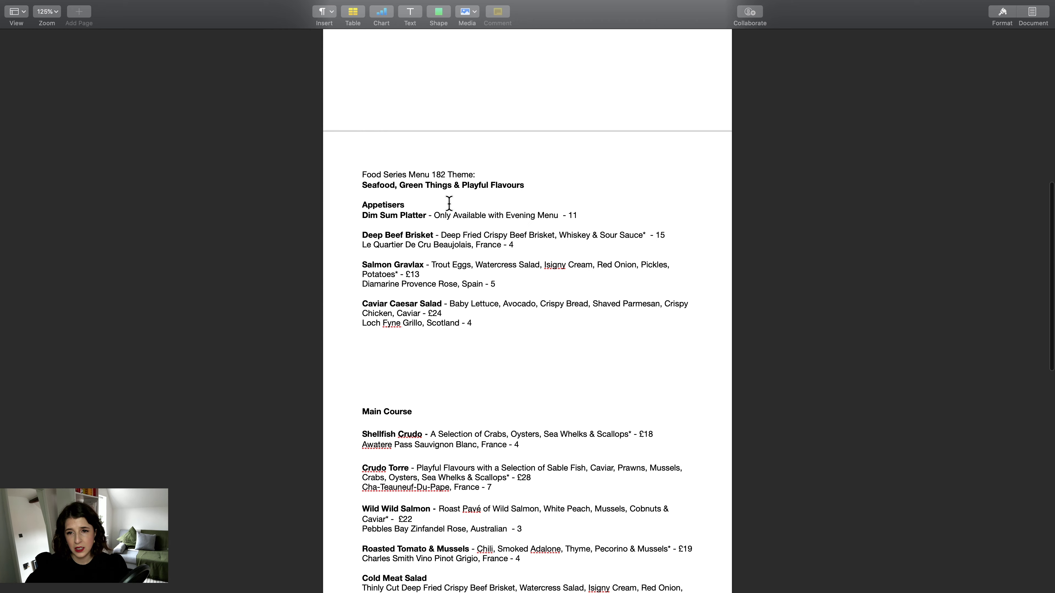
pyautogui.moveTo(360, 175); pyautogui.dragTo(446, 172)
pyautogui.press('super+c')
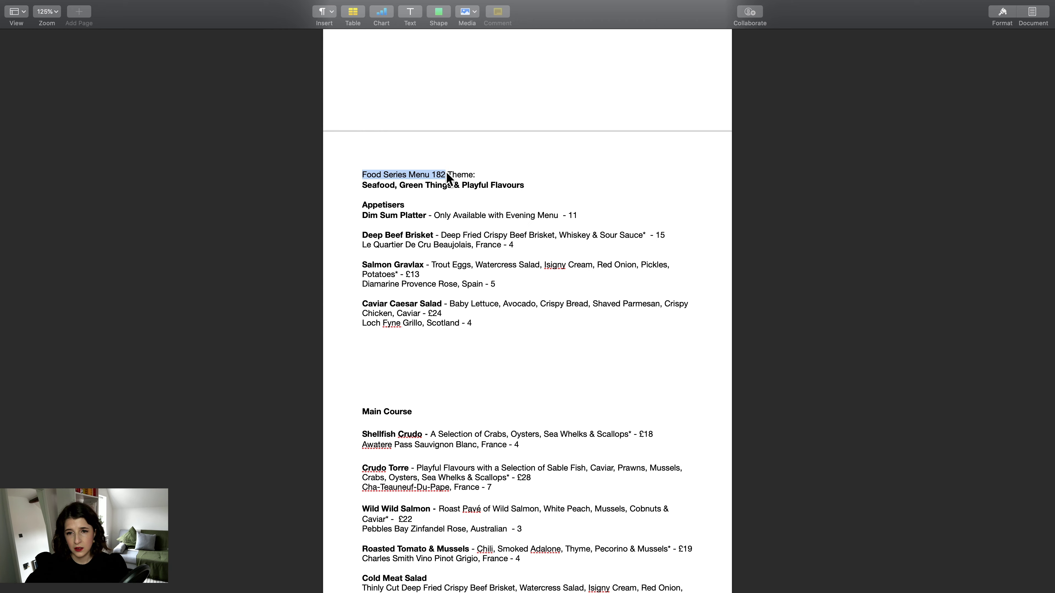
pyautogui.press('super+Tab')
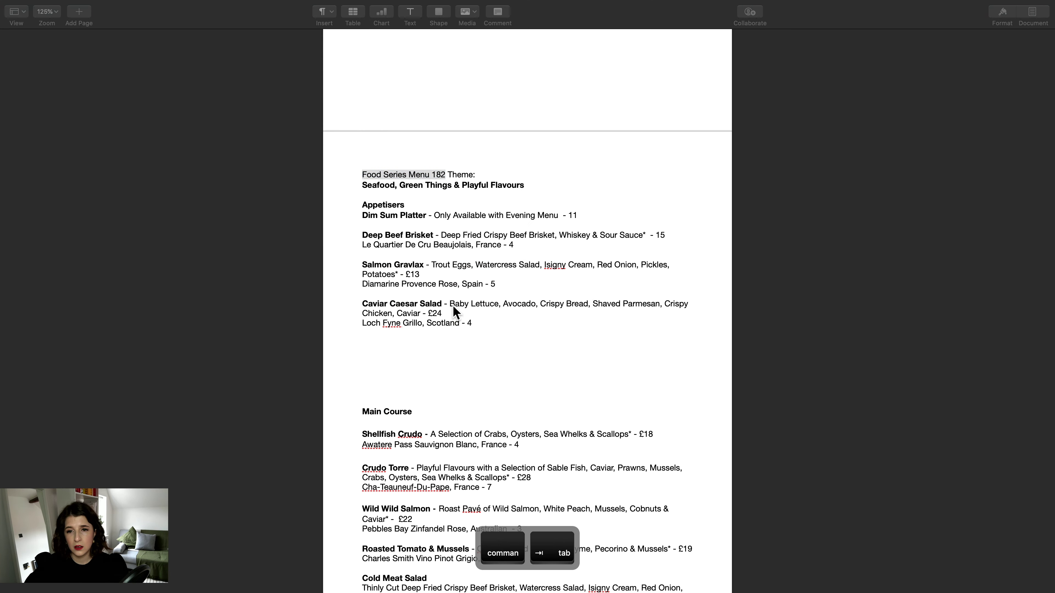
# Paste the copied line into the frame and delete '182' so it reads 'Food Series Menu'.
pyautogui.press('super+v')
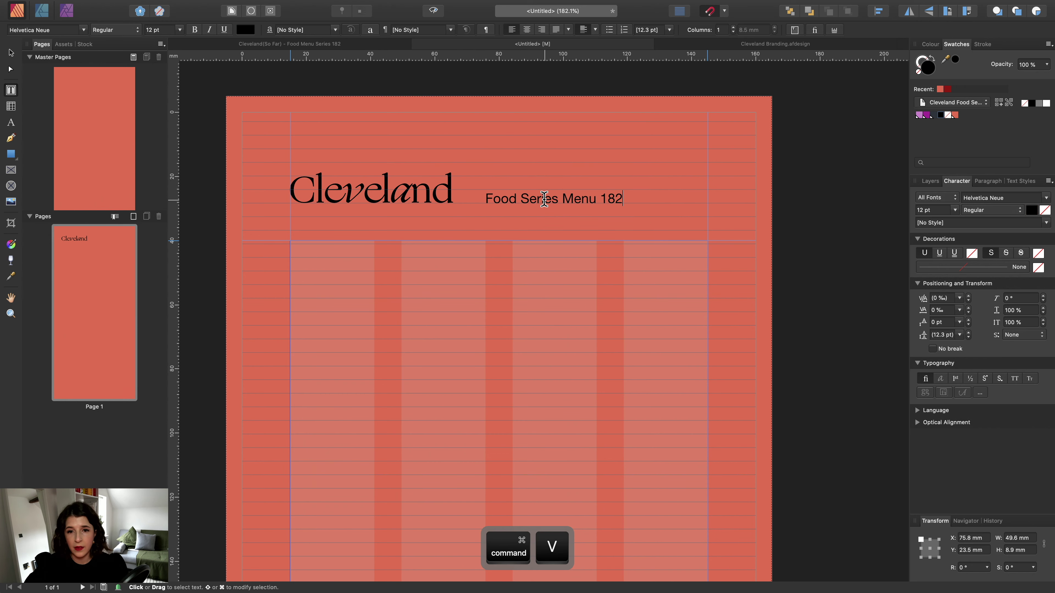
pyautogui.moveTo(623, 198); pyautogui.dragTo(602, 199)
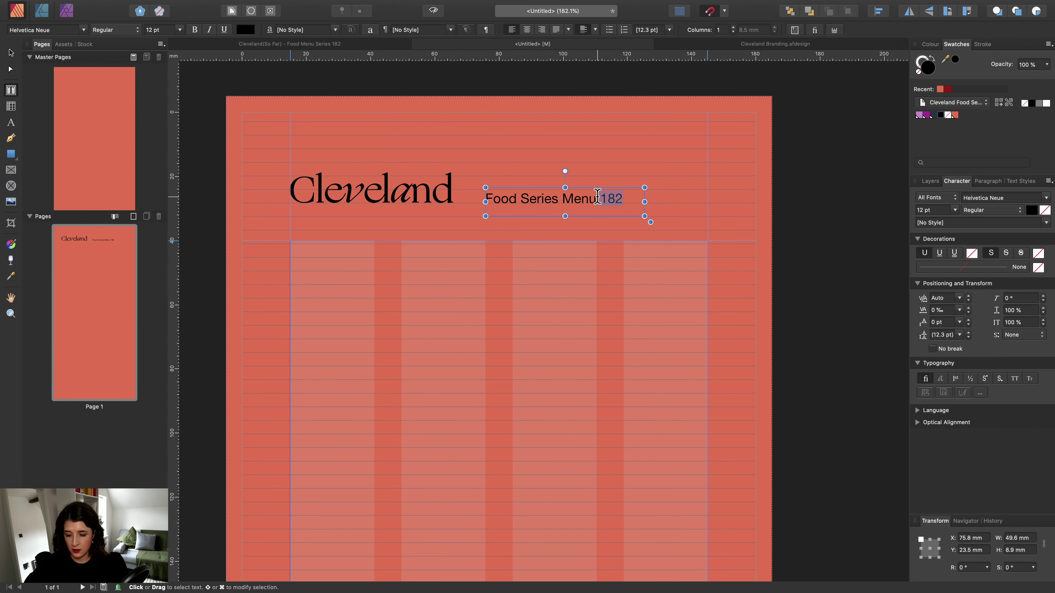
pyautogui.press('BackSpace')
pyautogui.press('super+a')
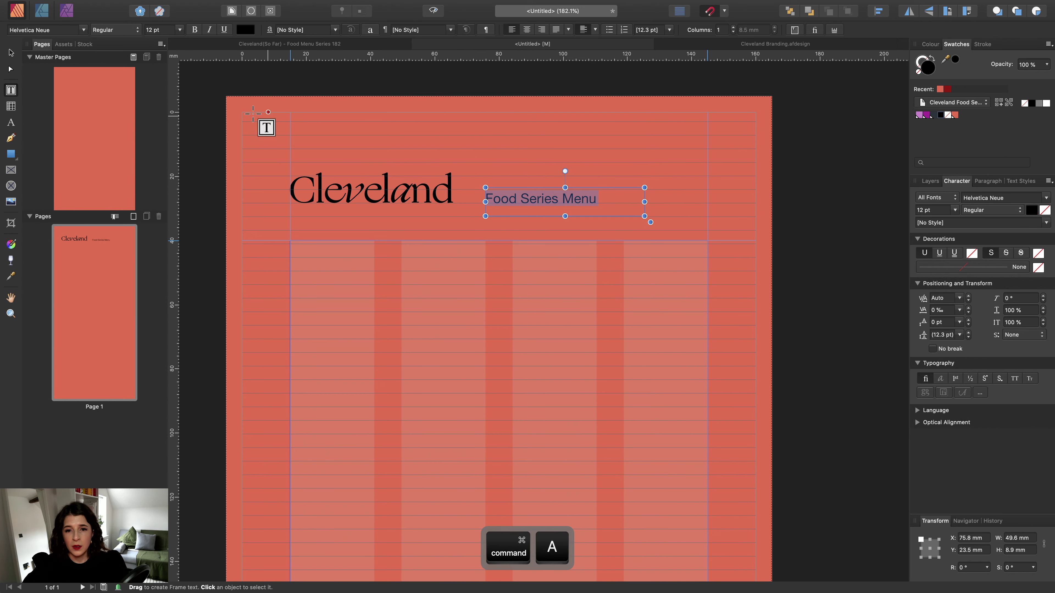
# Set the heading in Americana Regular, found in the full font list.
pyautogui.click(83, 30)
pyautogui.click(113, 42)
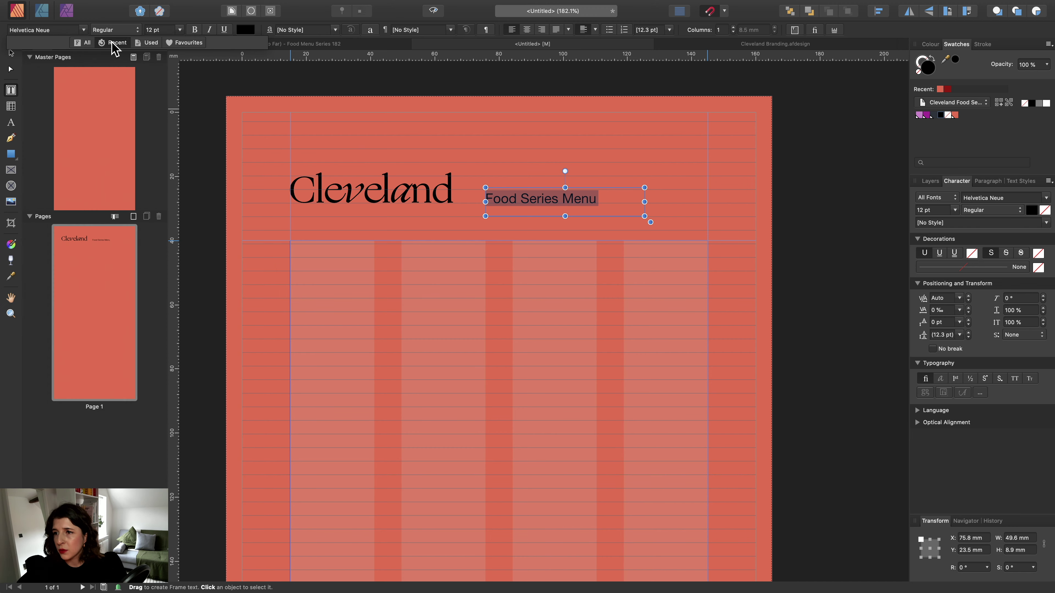
pyautogui.click(152, 43)
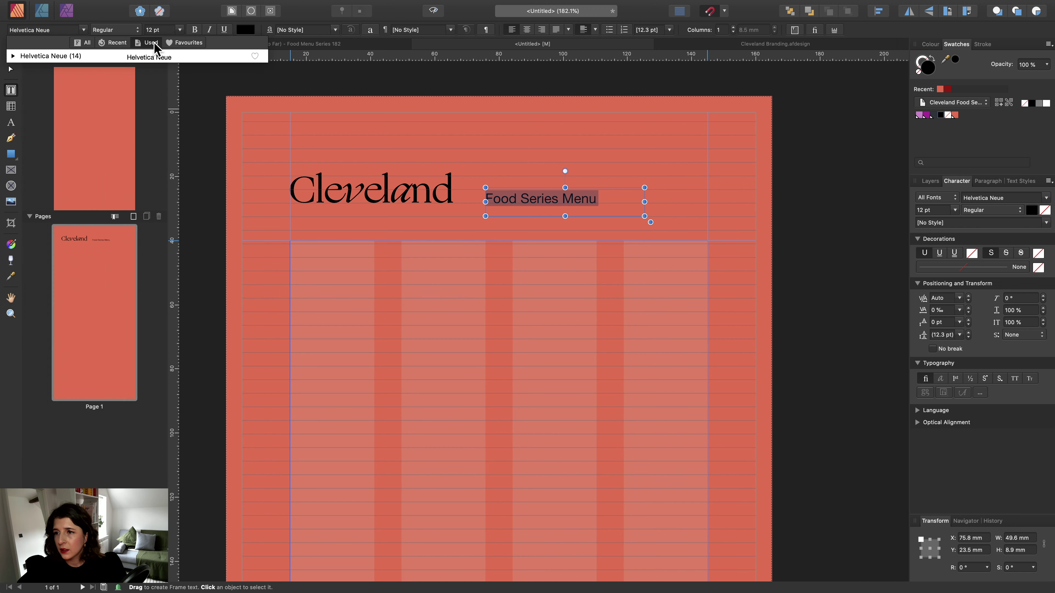
pyautogui.click(80, 43)
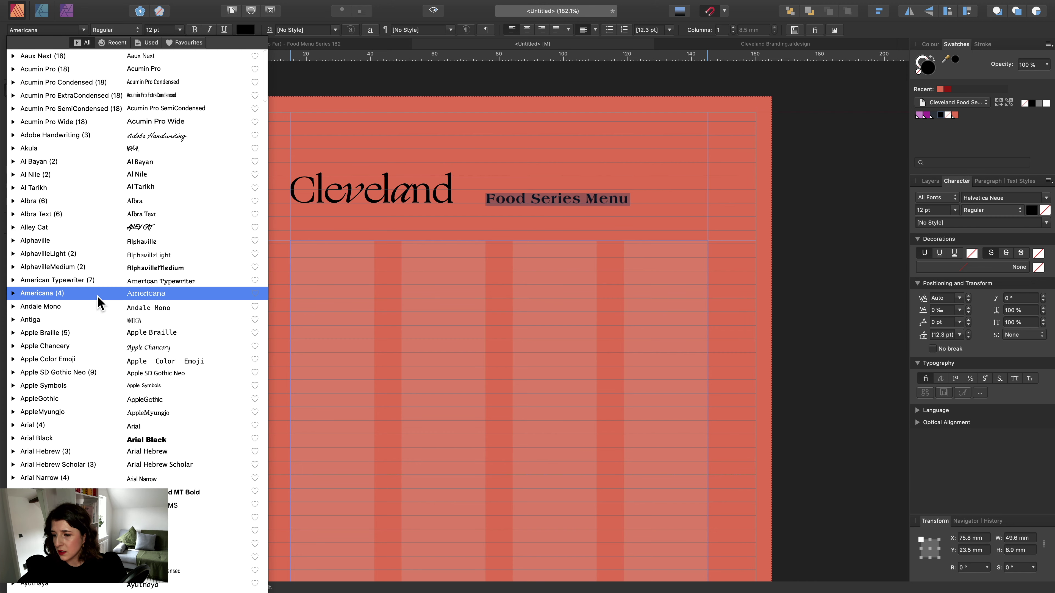
pyautogui.scroll(-2, 98, 297)
pyautogui.scroll(-5, 98, 298)
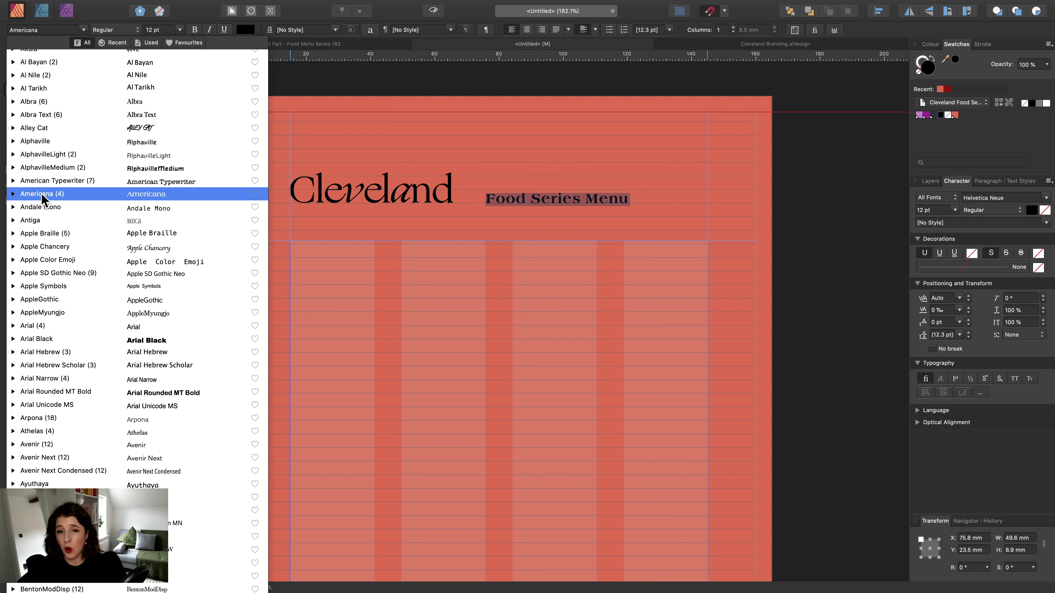
pyautogui.click(13, 194)
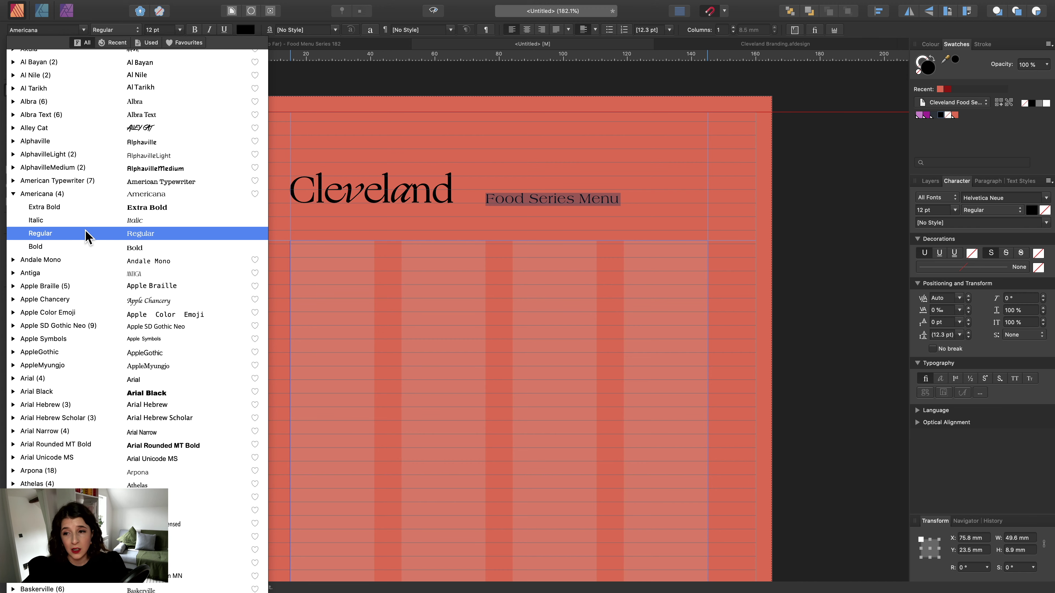
pyautogui.click(87, 234)
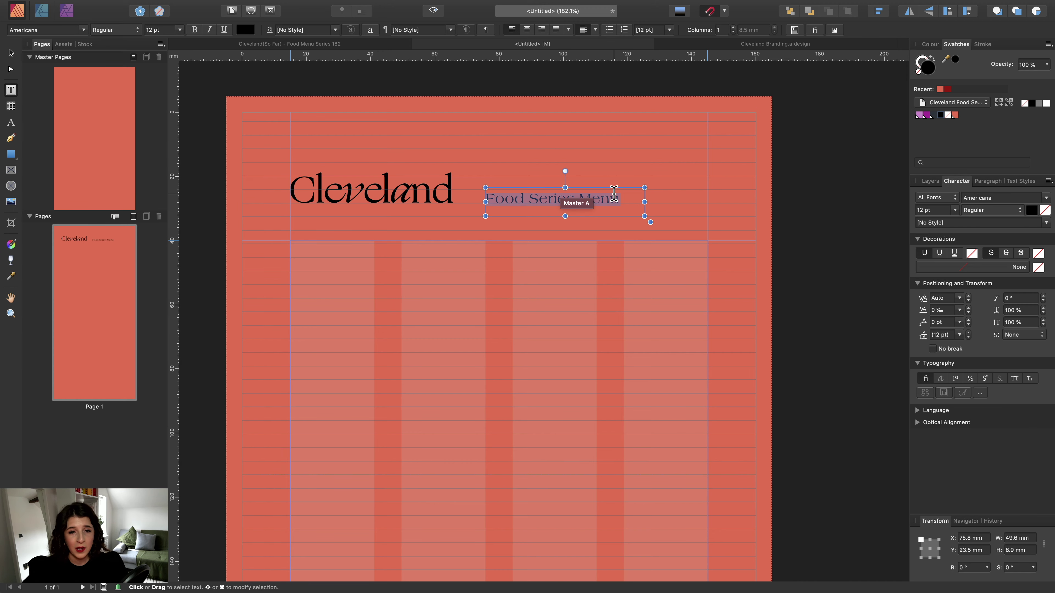
pyautogui.hscroll(2, 613, 193)
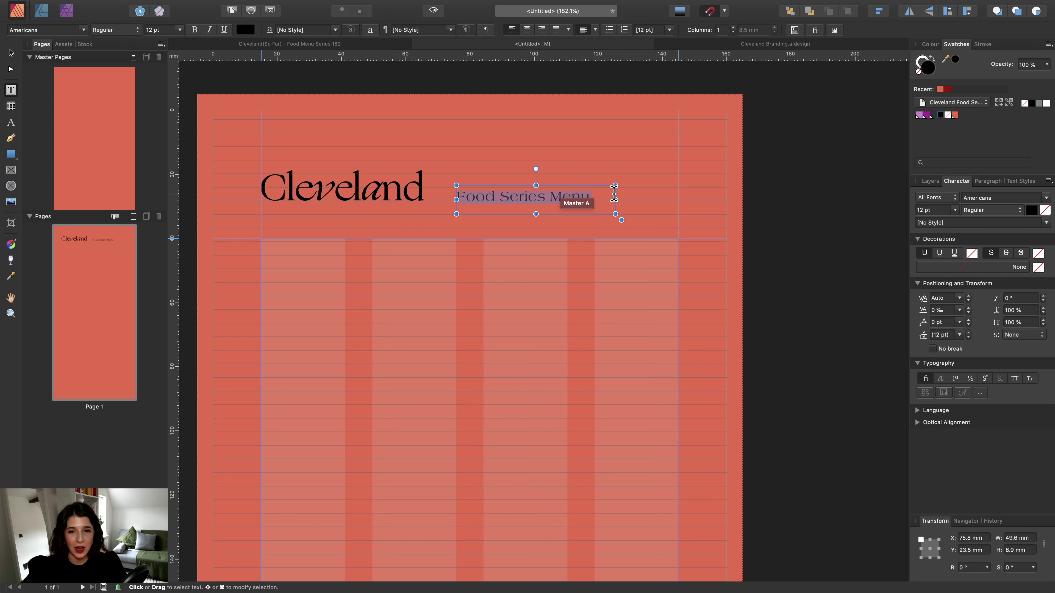
pyautogui.hscroll(2, 613, 193)
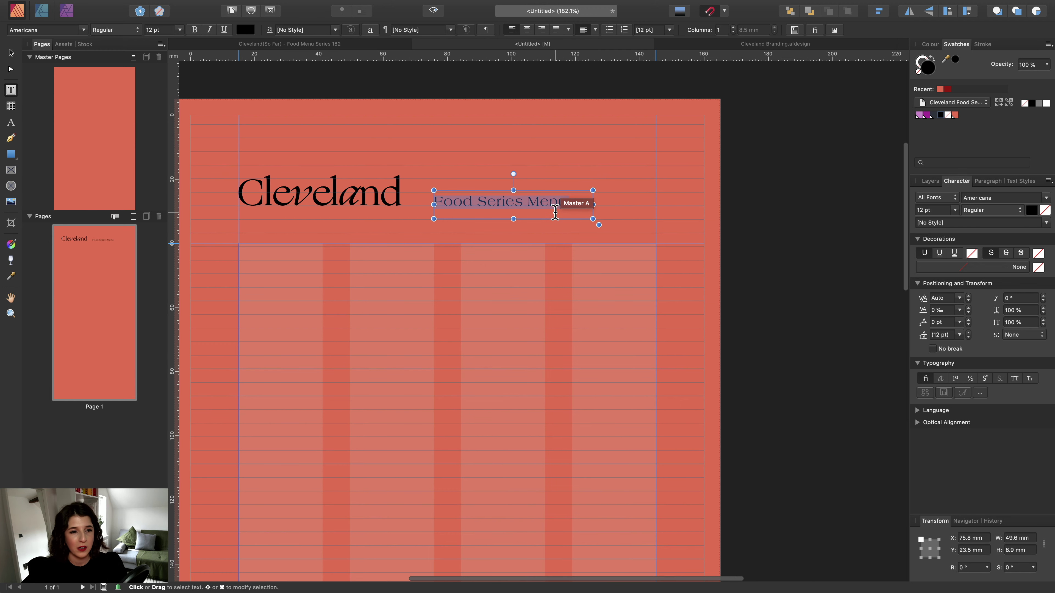
pyautogui.hscroll(3, 801, 220)
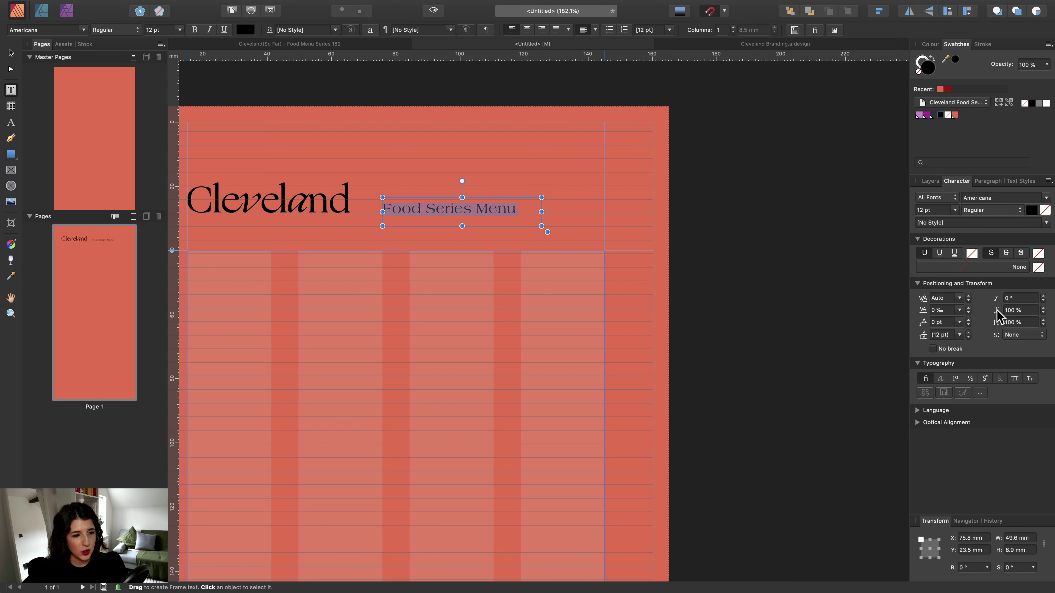
# Set the heading's horizontal scale to 90%, compare 80%, then settle back on 90%.
pyautogui.click(1026, 311)
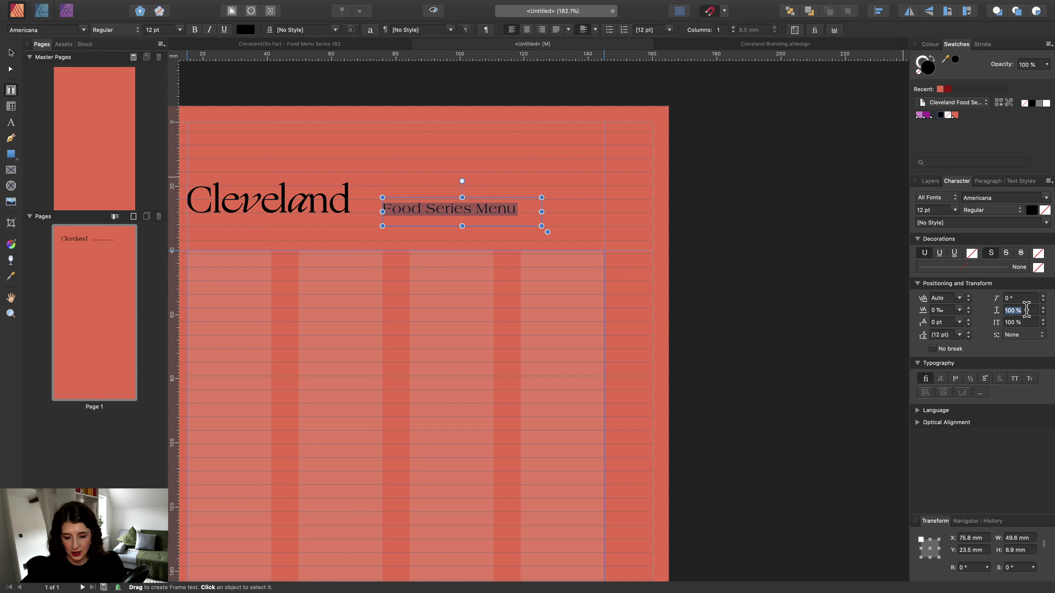
pyautogui.write('90')
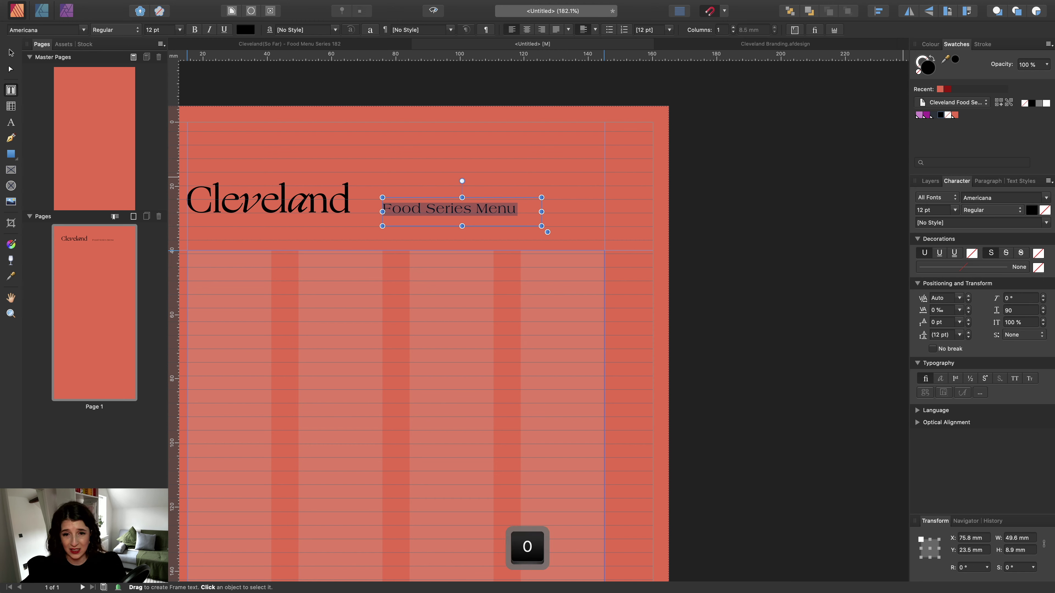
pyautogui.press('Return')
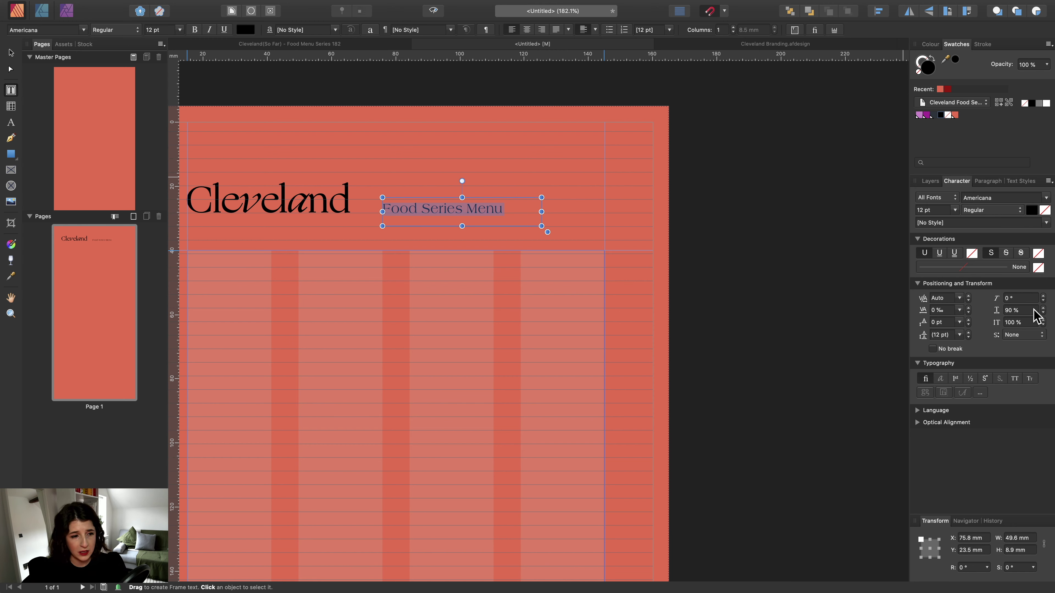
pyautogui.click(1021, 311)
pyautogui.write('80')
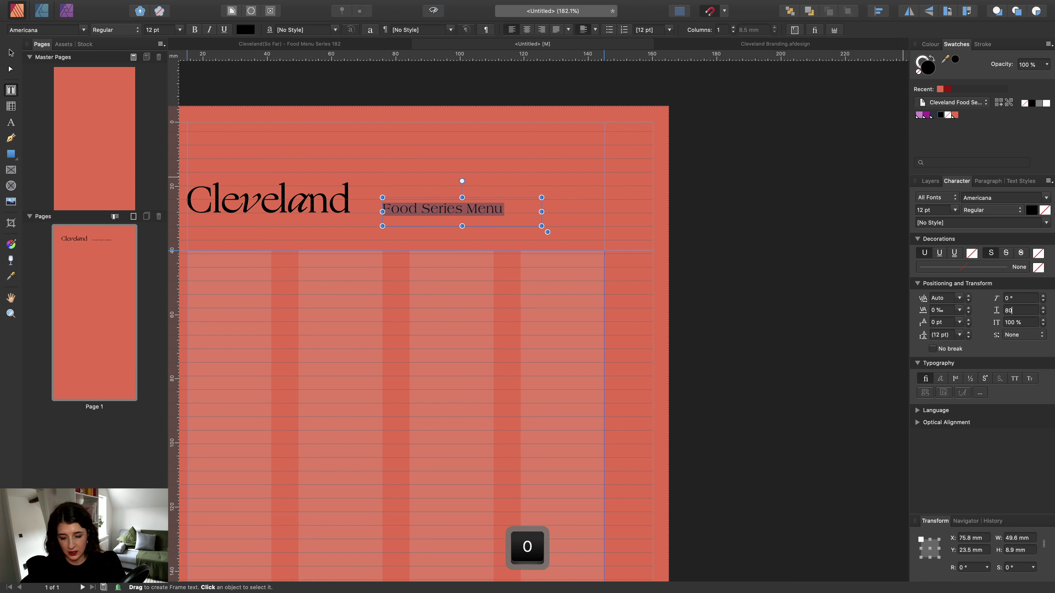
pyautogui.press('Return')
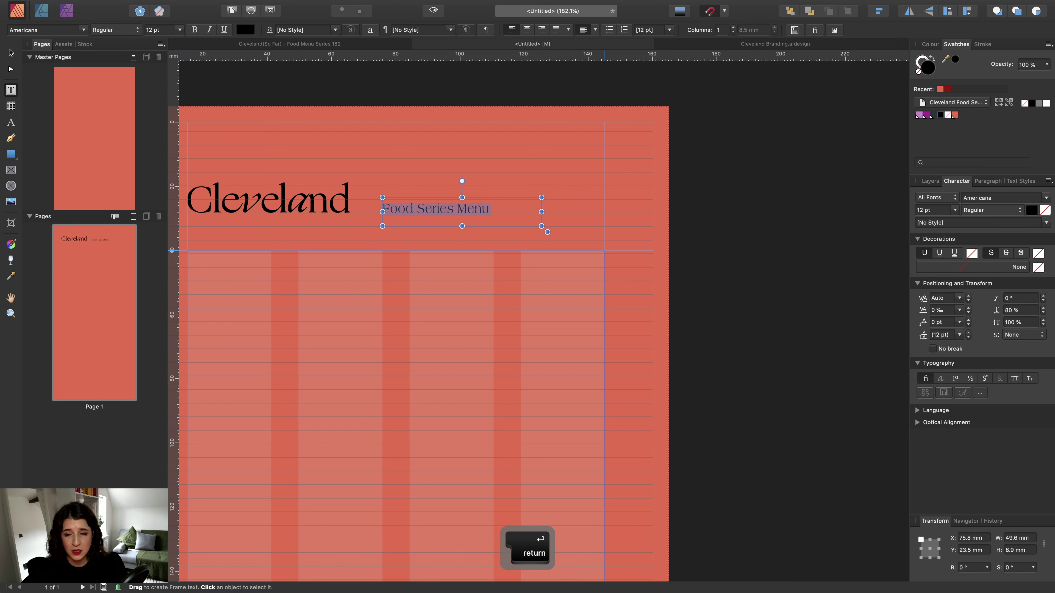
pyautogui.click(1019, 311)
pyautogui.write('90')
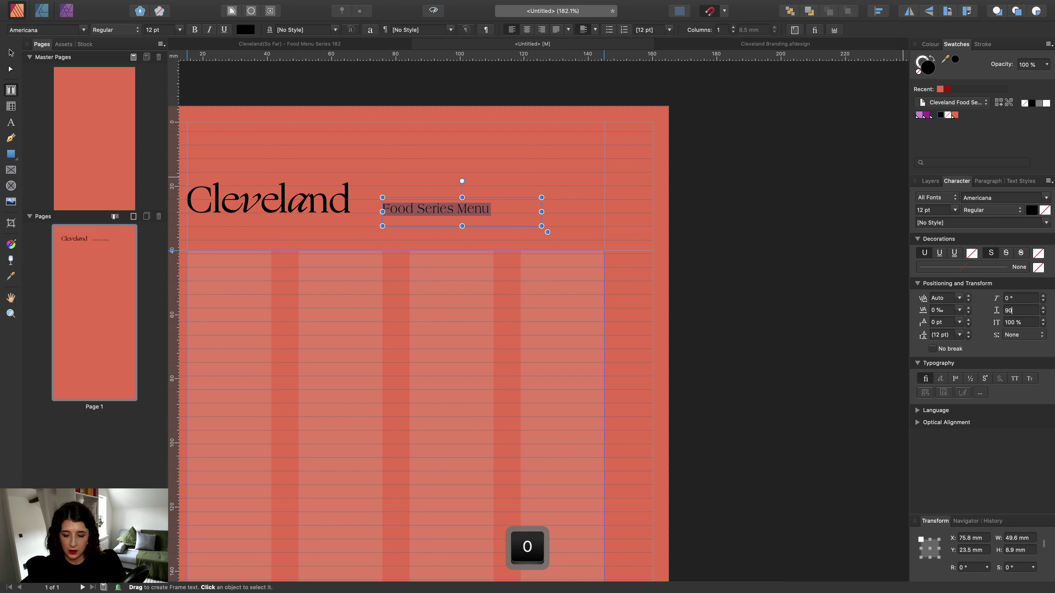
pyautogui.press('Return')
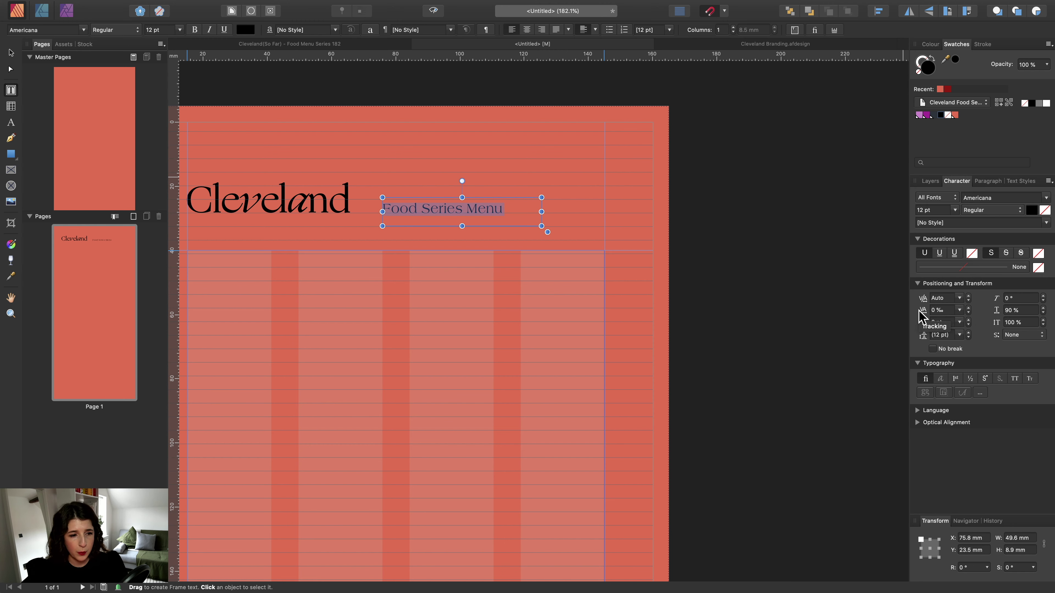
# Give the heading 5‰ tracking, compare 20‰, then return it to 5‰.
pyautogui.click(948, 309)
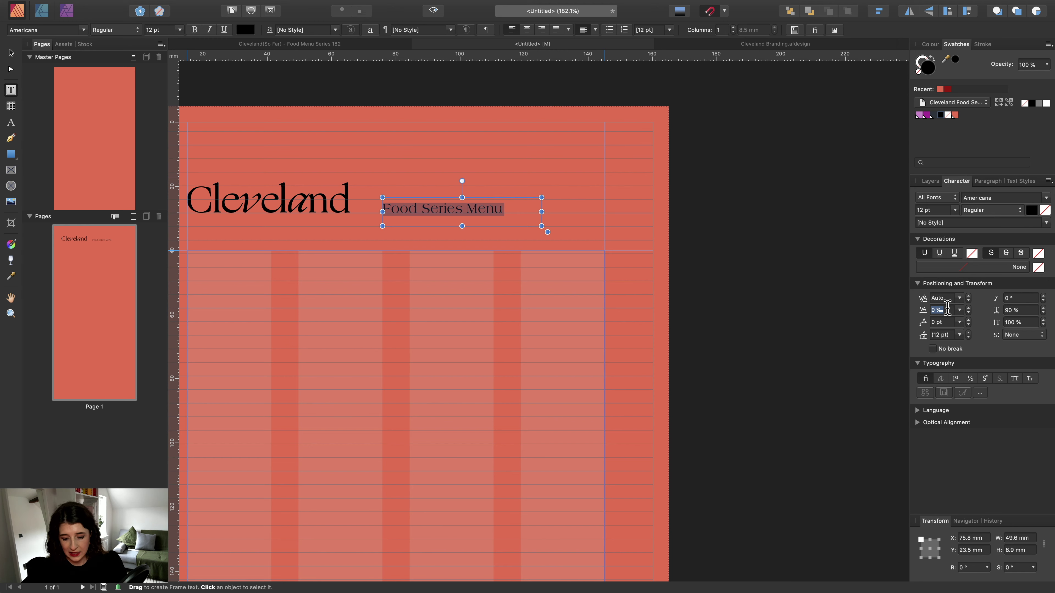
pyautogui.write('5')
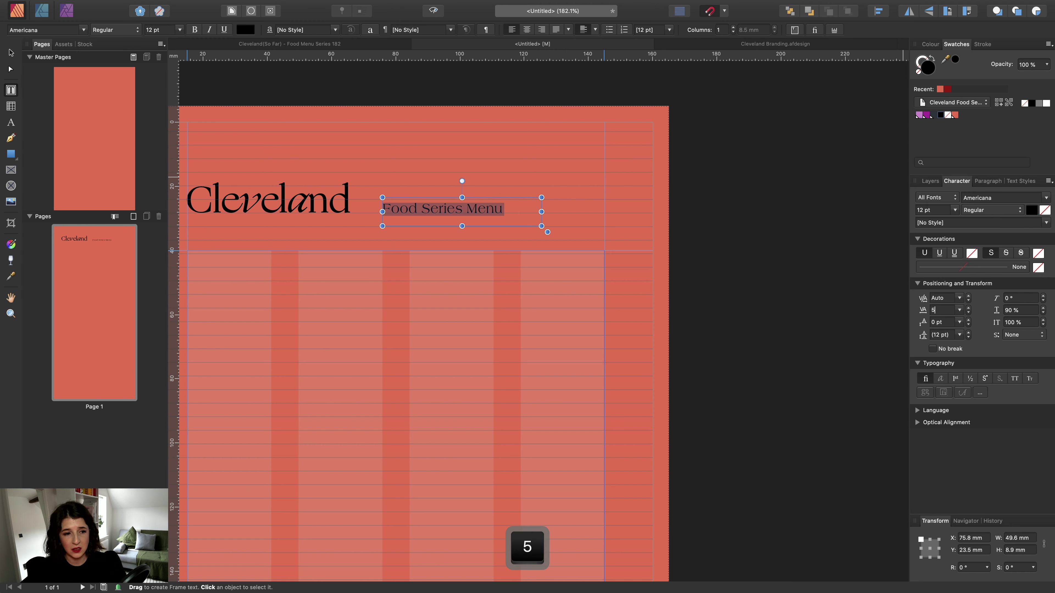
pyautogui.press('Return')
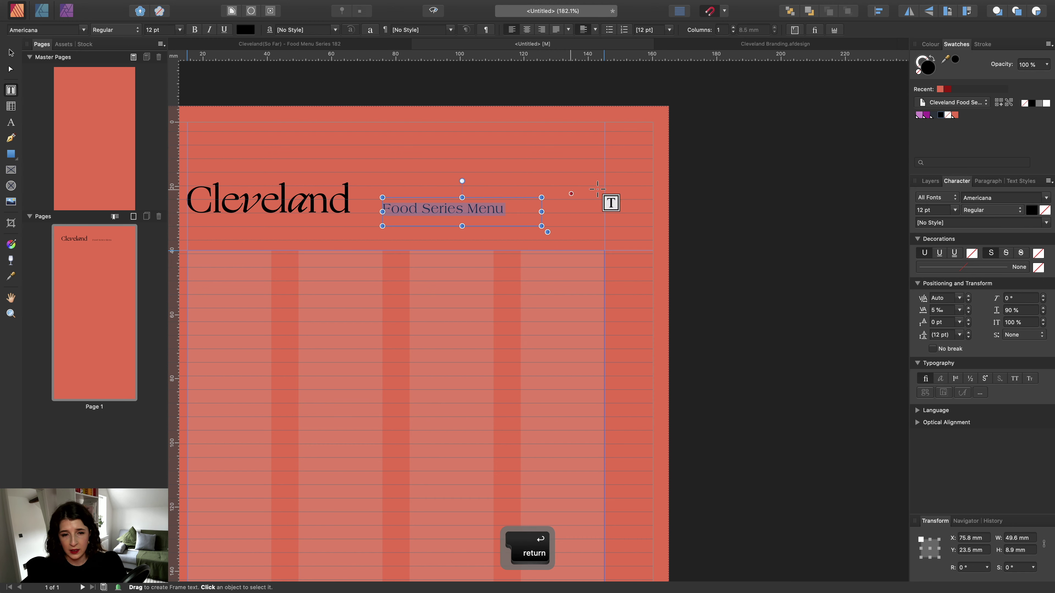
pyautogui.click(942, 310)
pyautogui.write('20')
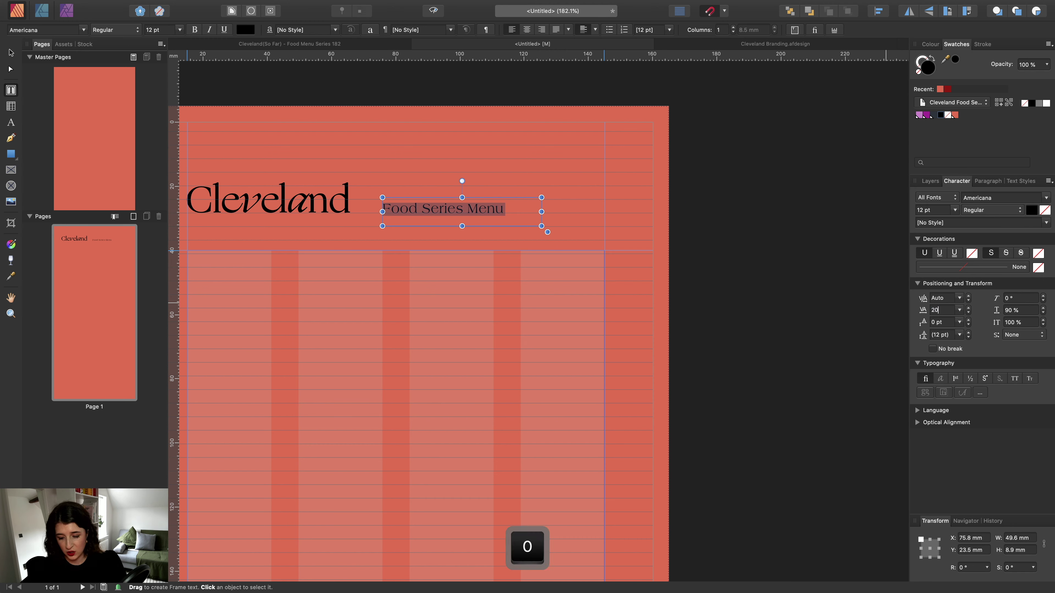
pyautogui.press('Return')
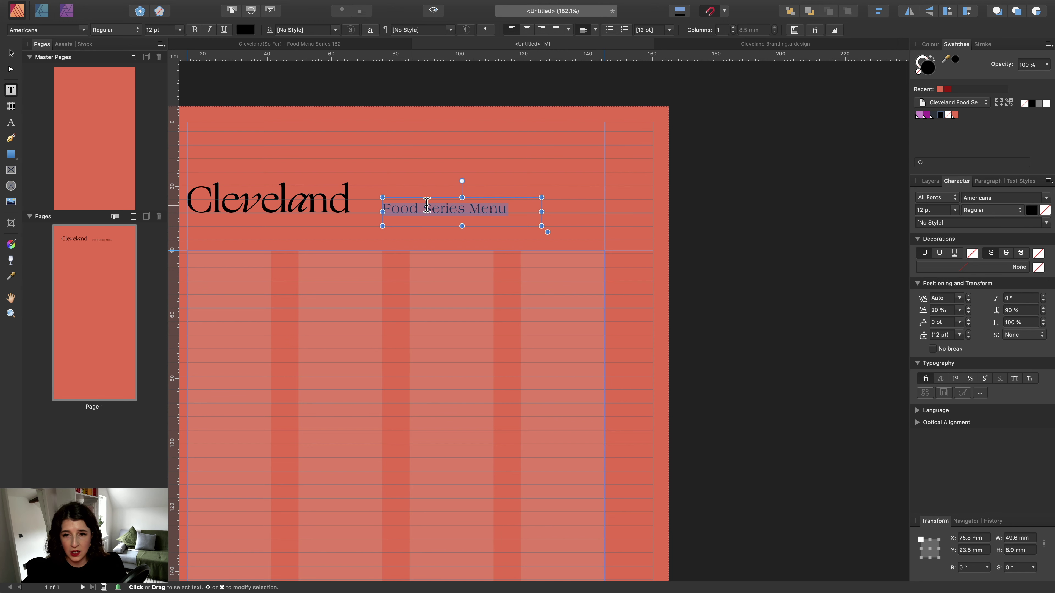
pyautogui.click(941, 310)
pyautogui.write('5')
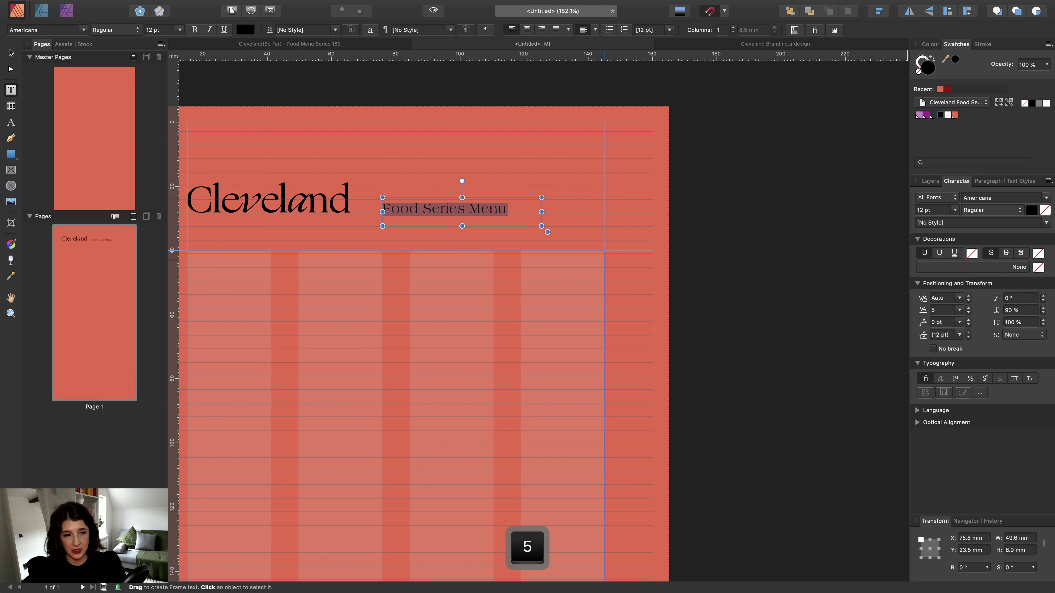
pyautogui.press('Return')
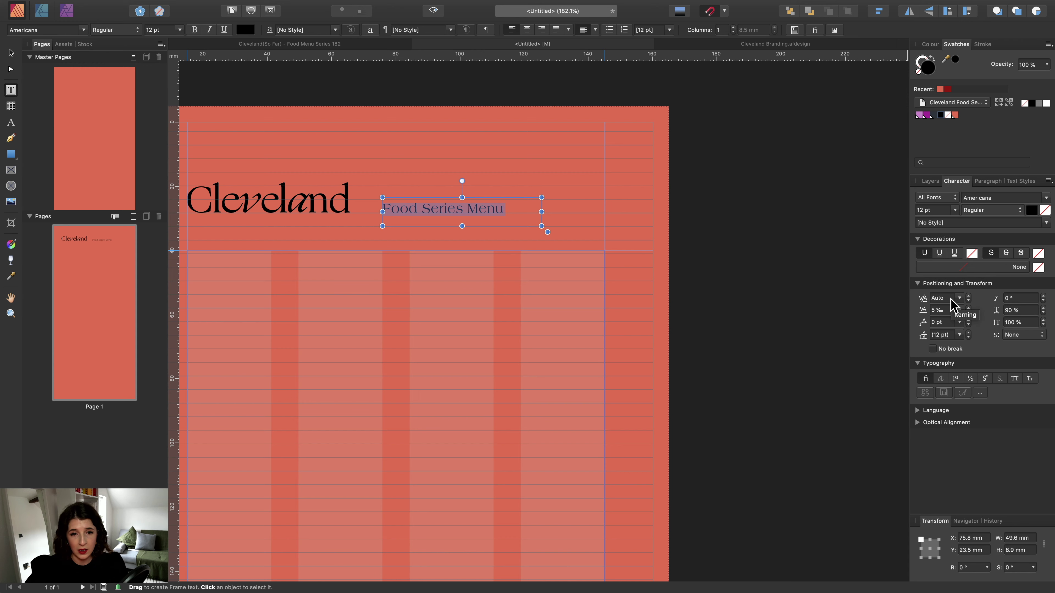
pyautogui.hscroll(-2, 596, 288)
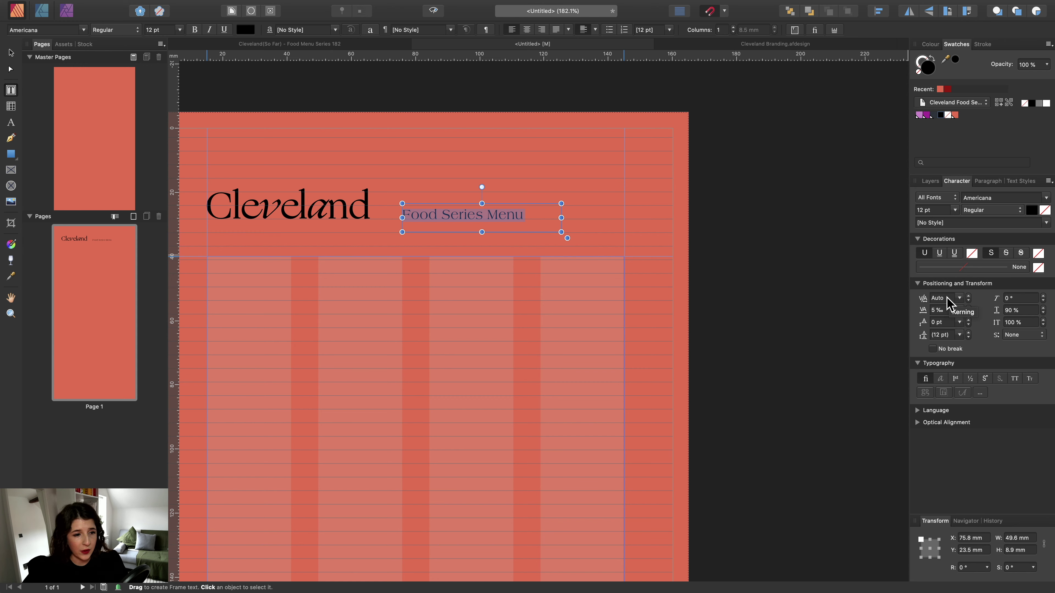
pyautogui.click(506, 215)
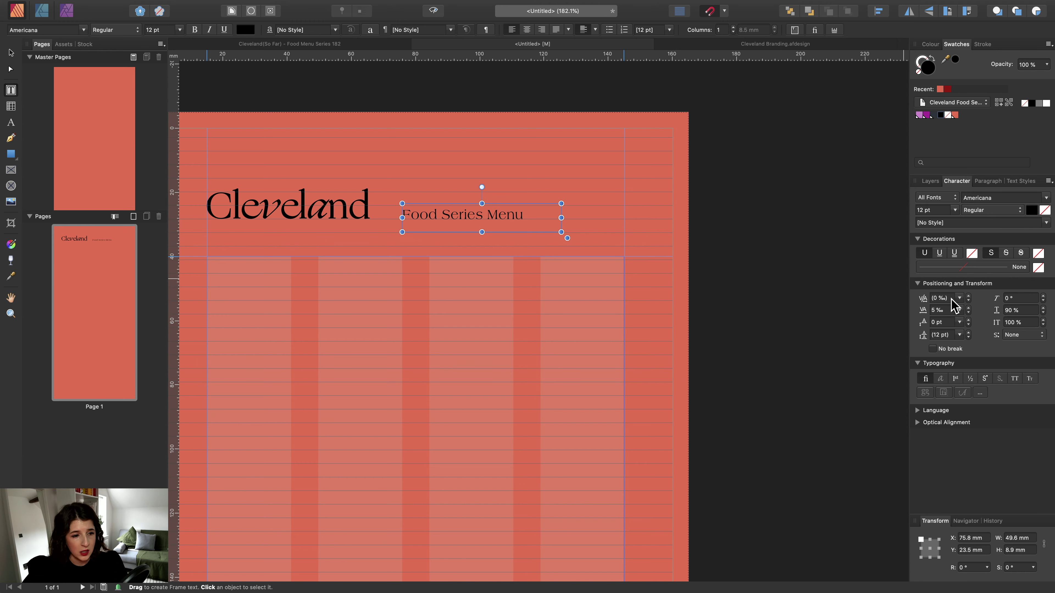
pyautogui.click(959, 298)
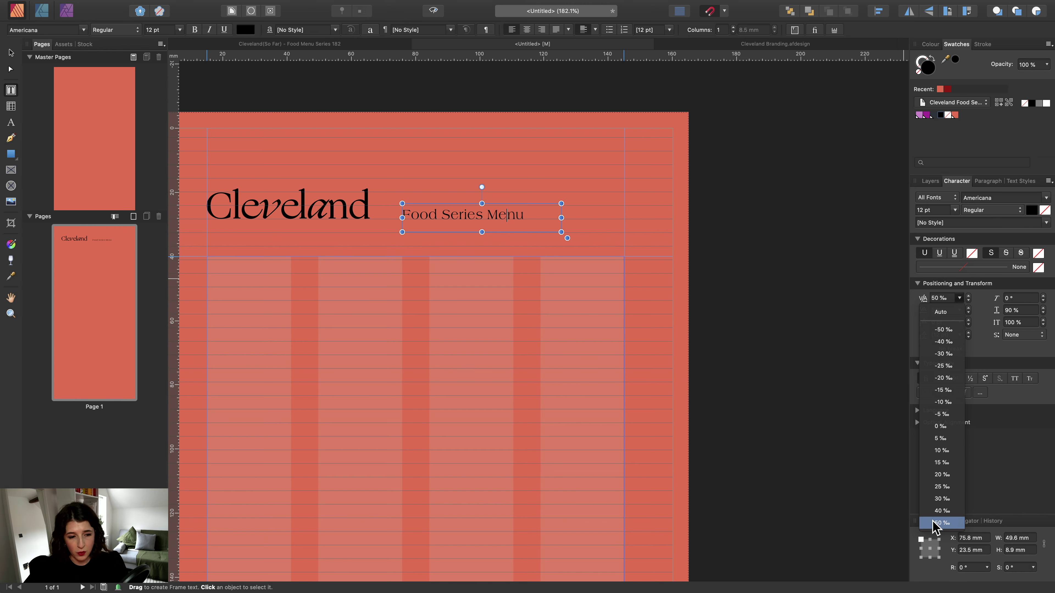
pyautogui.click(941, 523)
pyautogui.click(517, 215)
pyautogui.scroll(5, 517, 215)
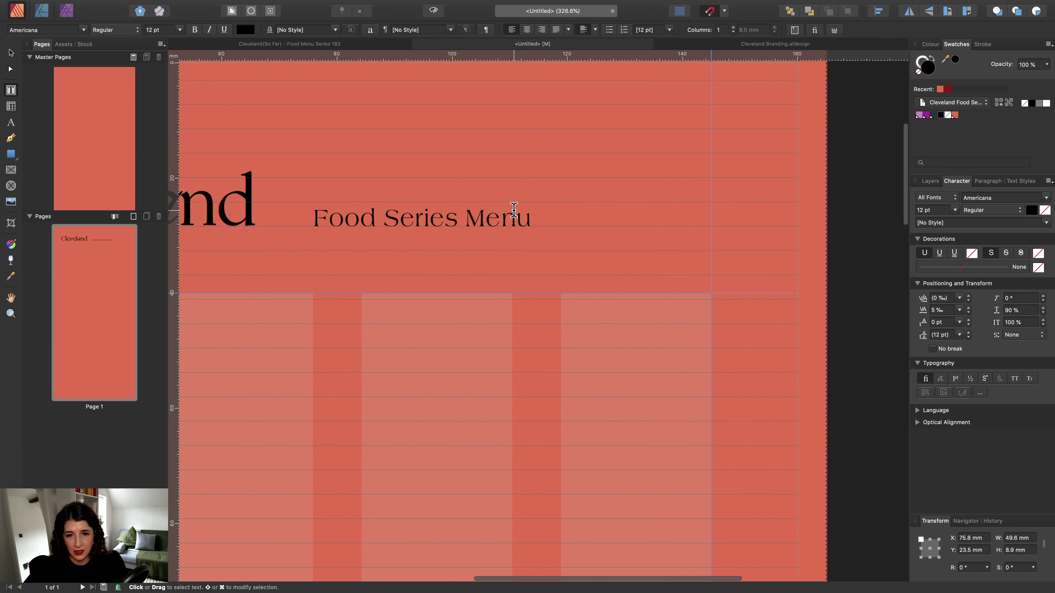
pyautogui.click(499, 220)
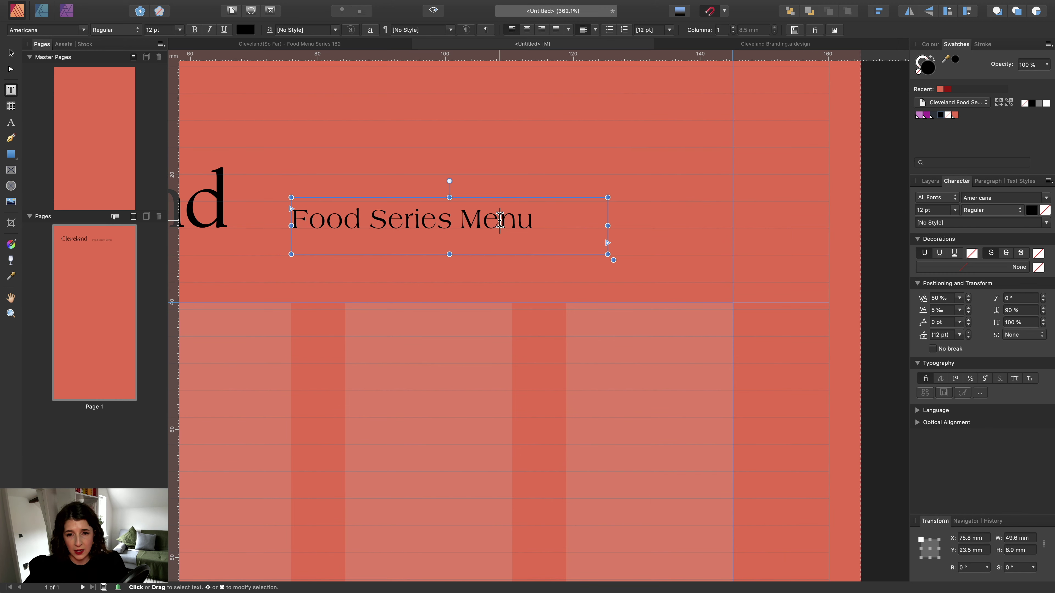
pyautogui.click(959, 297)
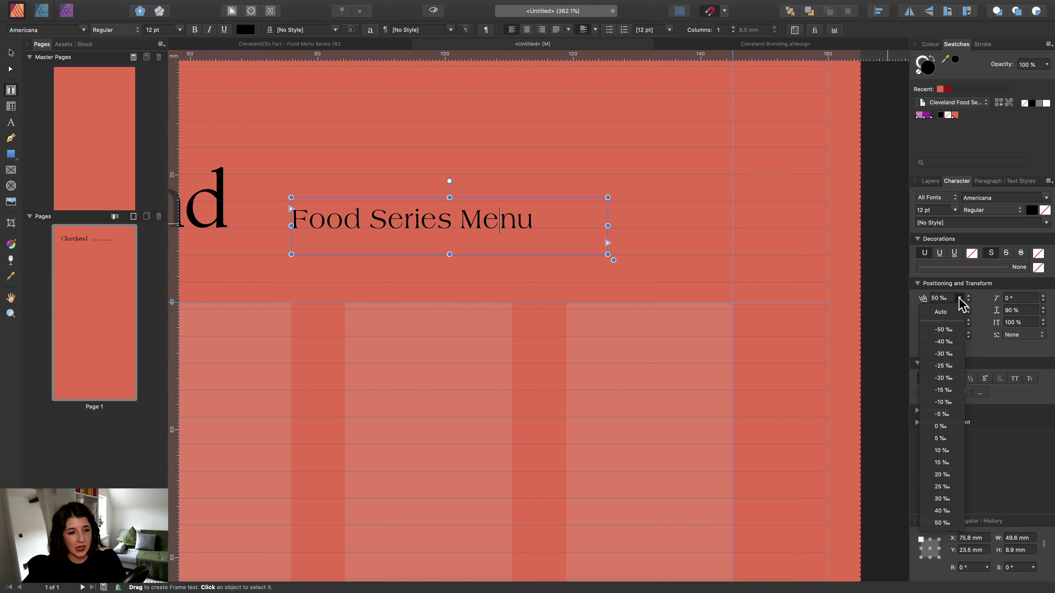
pyautogui.click(943, 424)
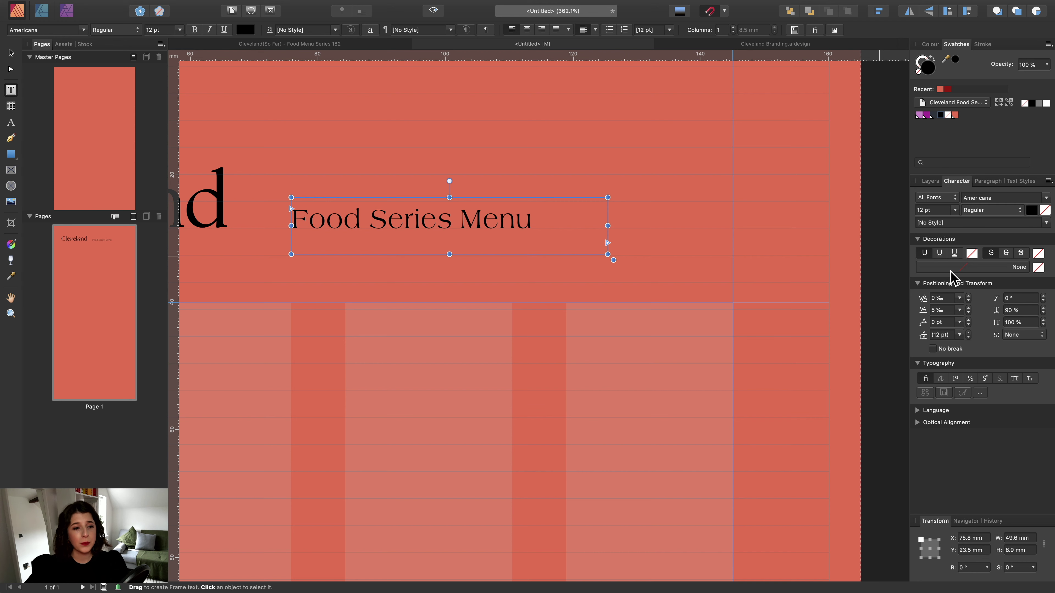
pyautogui.click(988, 183)
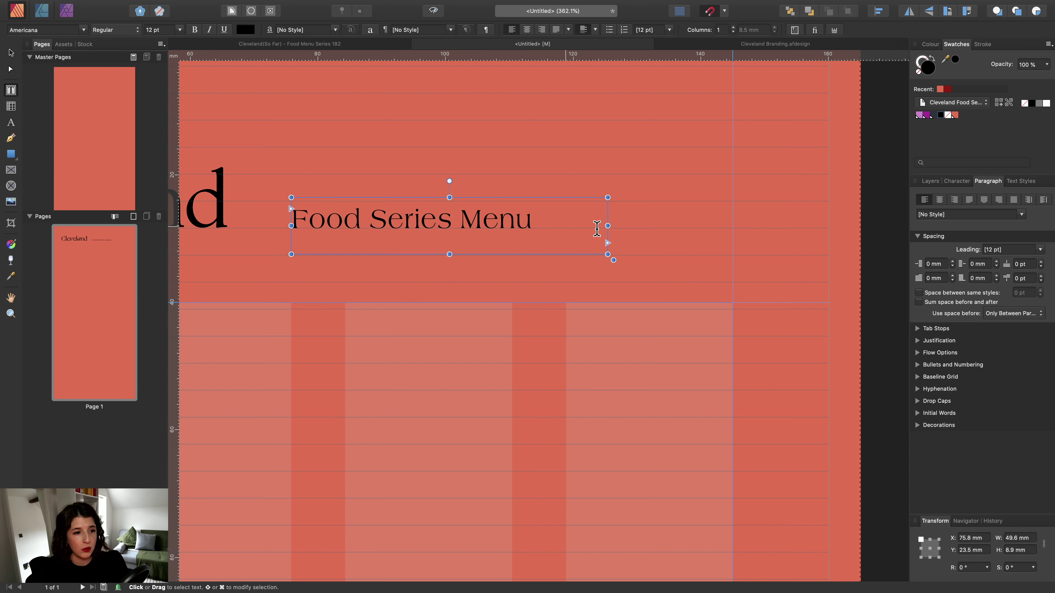
pyautogui.click(952, 182)
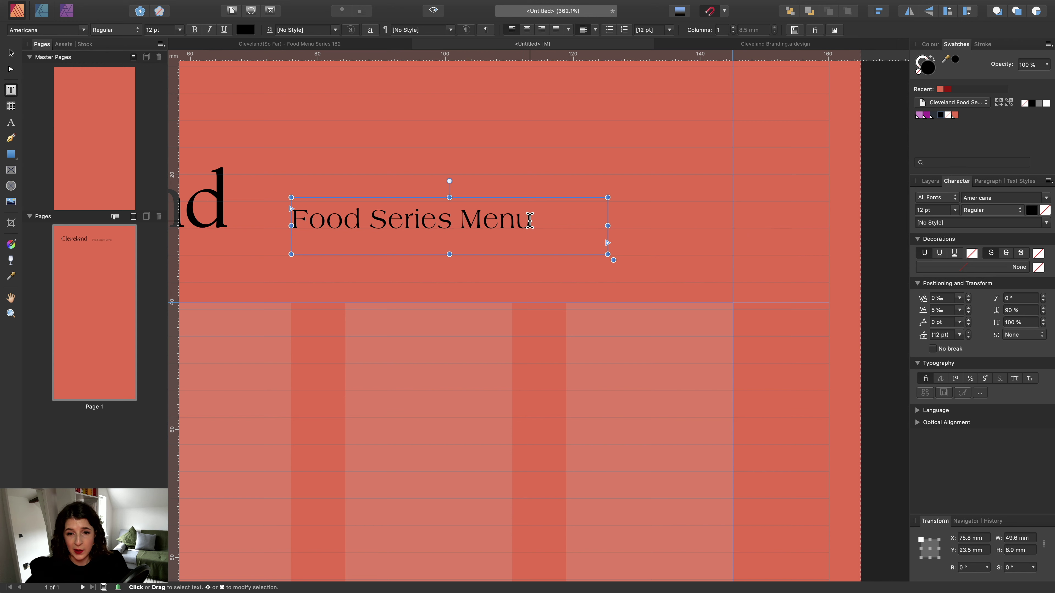
pyautogui.moveTo(537, 219); pyautogui.dragTo(291, 219)
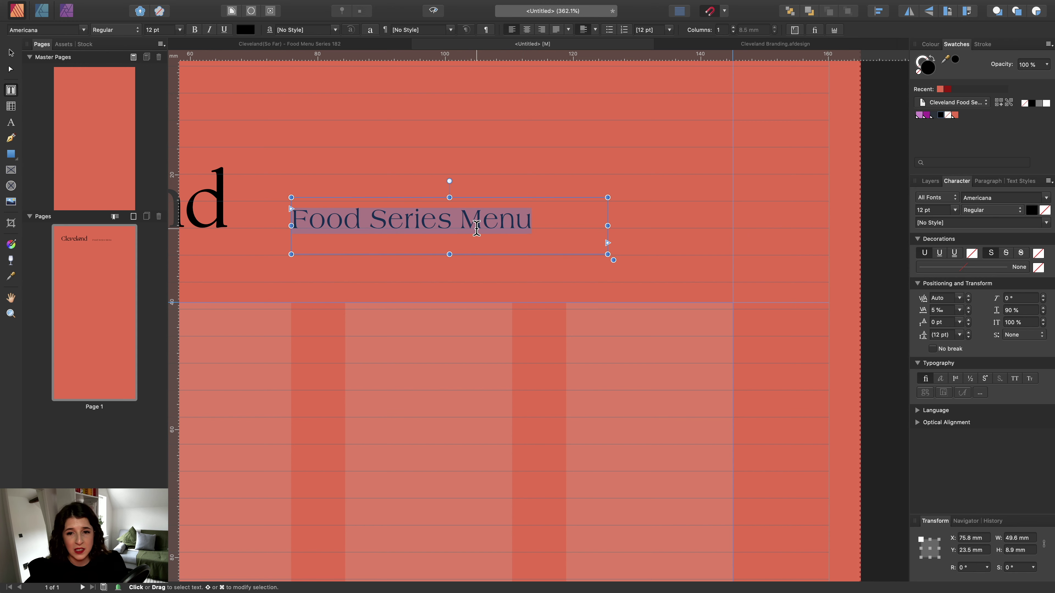
pyautogui.click(116, 30)
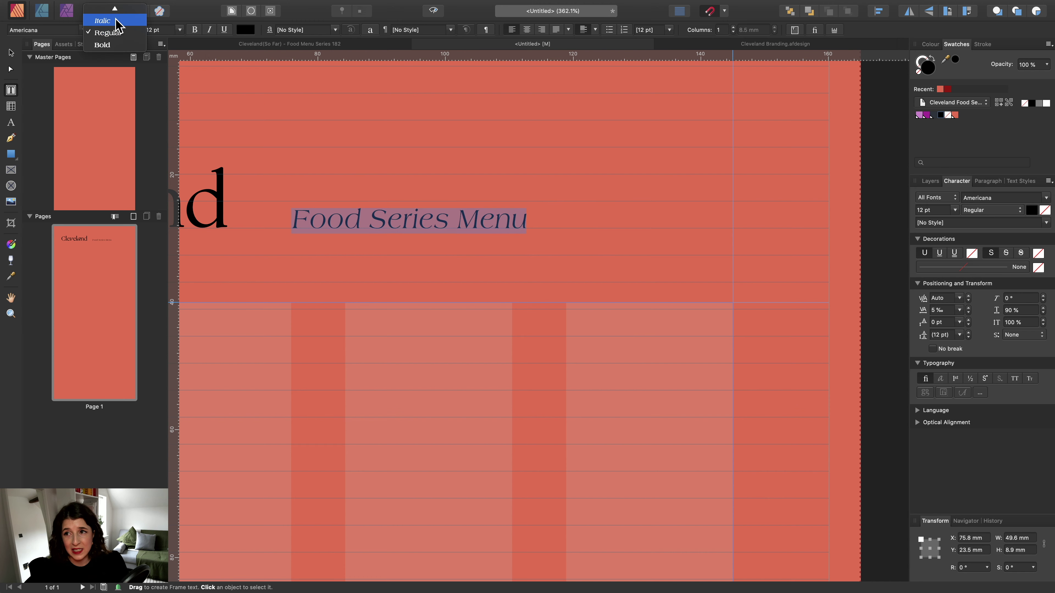
pyautogui.click(110, 33)
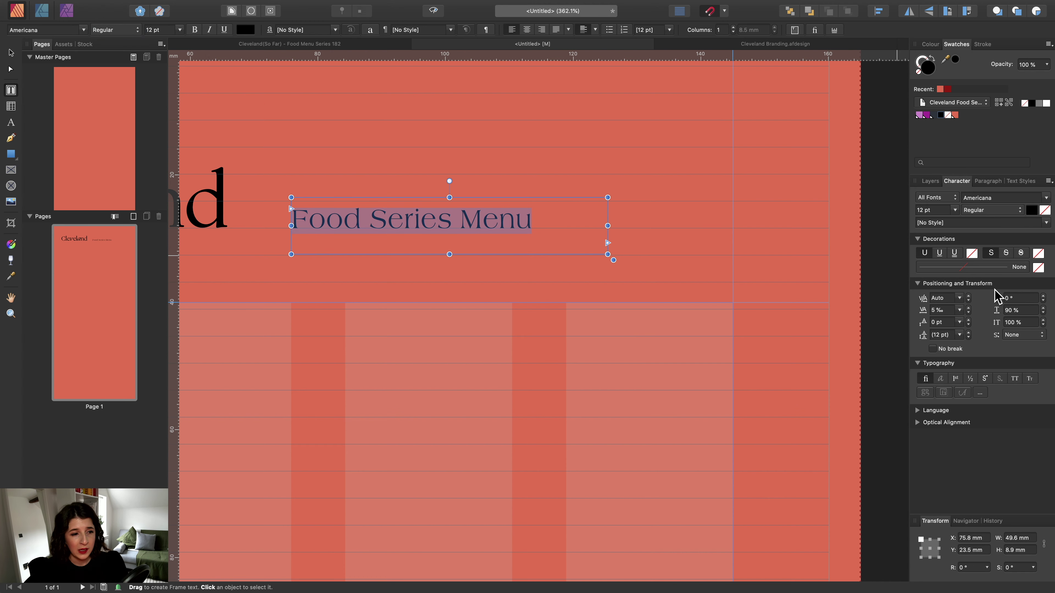
pyautogui.click(1023, 298)
pyautogui.moveTo(1023, 298); pyautogui.dragTo(1003, 298)
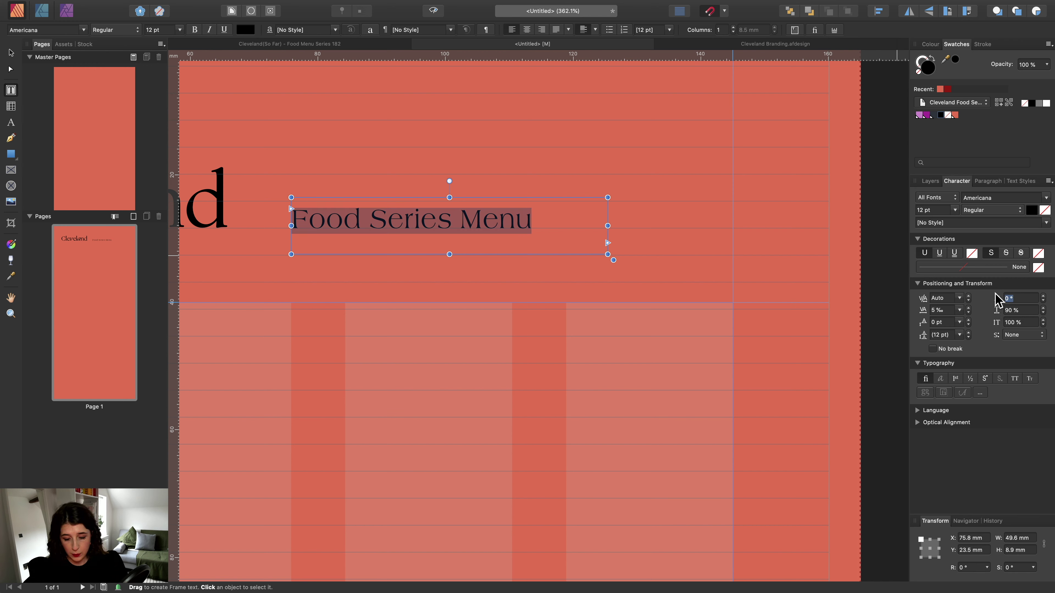
pyautogui.write('10')
pyautogui.press('Return')
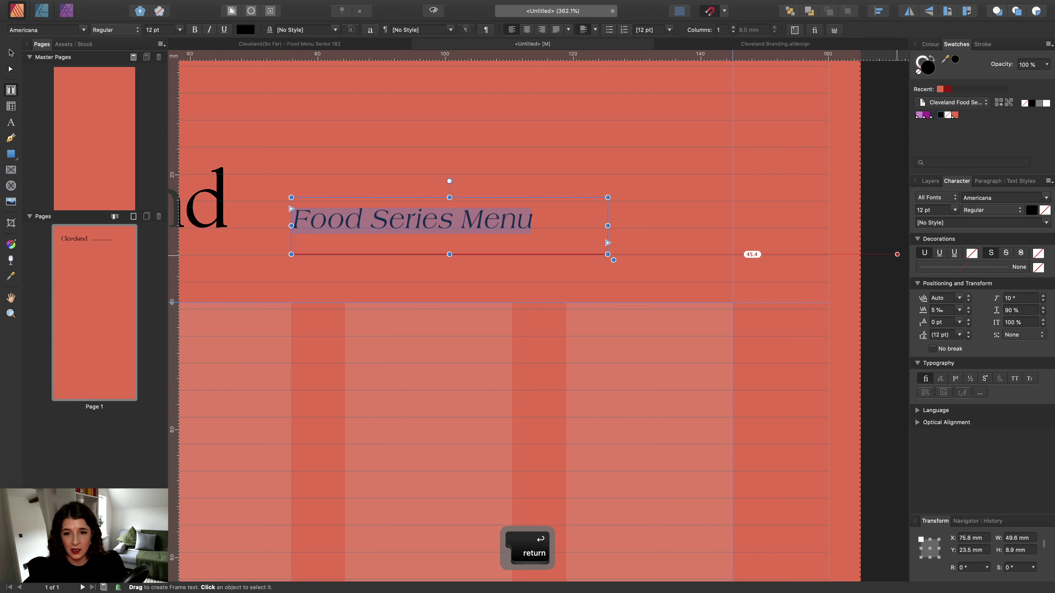
pyautogui.click(1017, 299)
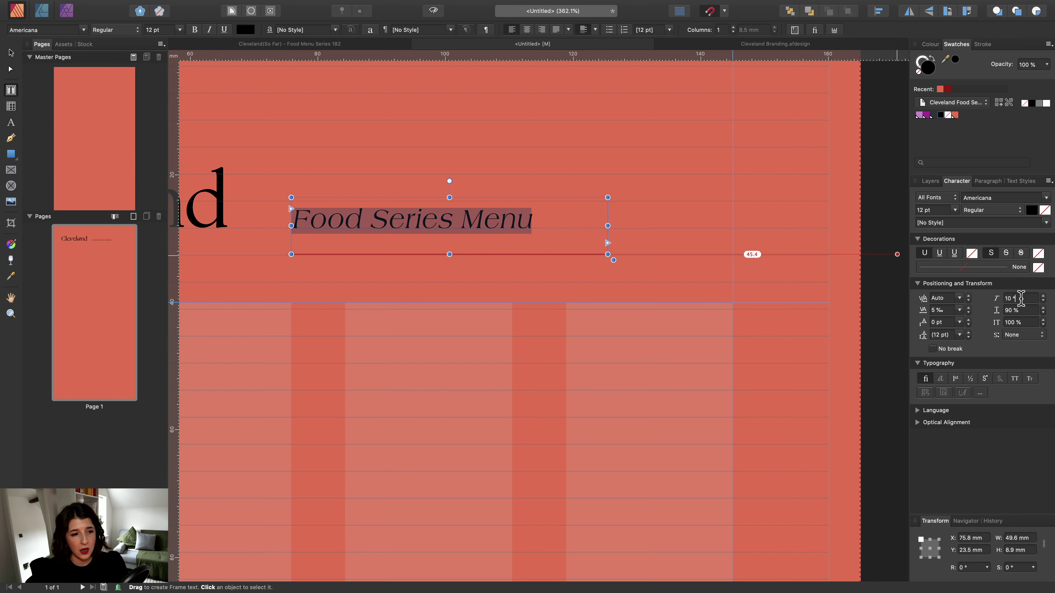
pyautogui.write('0')
pyautogui.press('Return')
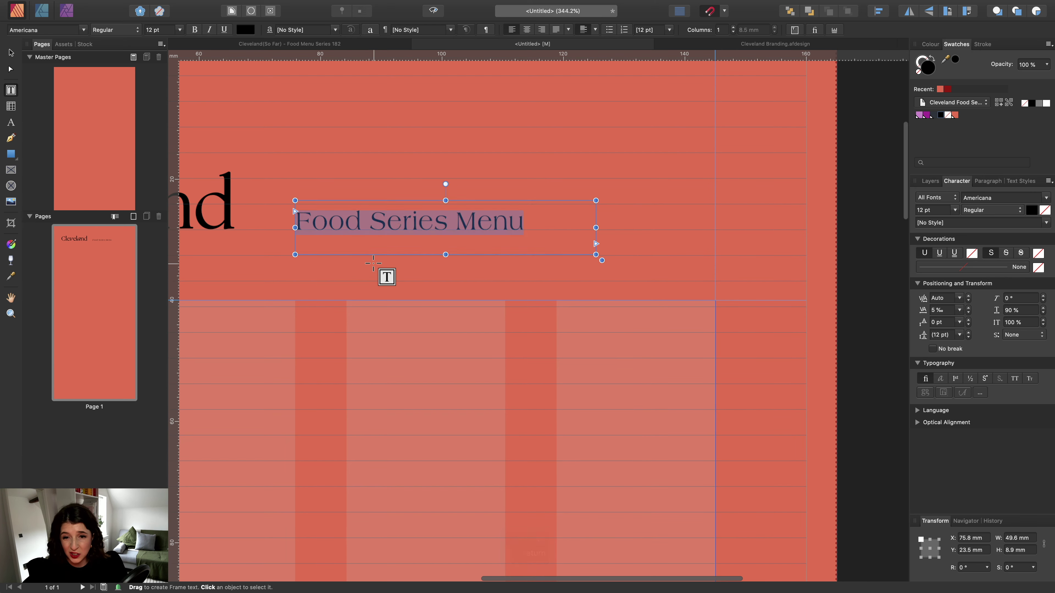
pyautogui.scroll(-5, 373, 263)
# Zoom out, pick the Move Tool and bring up the Cleveland(So Far) - Food Menu Series 182 document.
pyautogui.scroll(2, 373, 263)
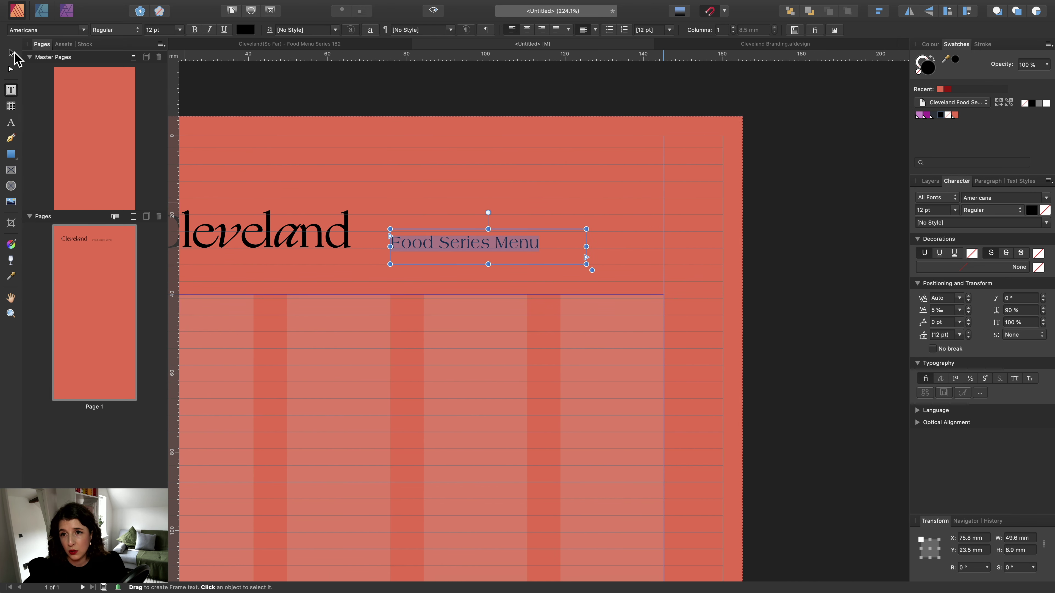
pyautogui.click(9, 53)
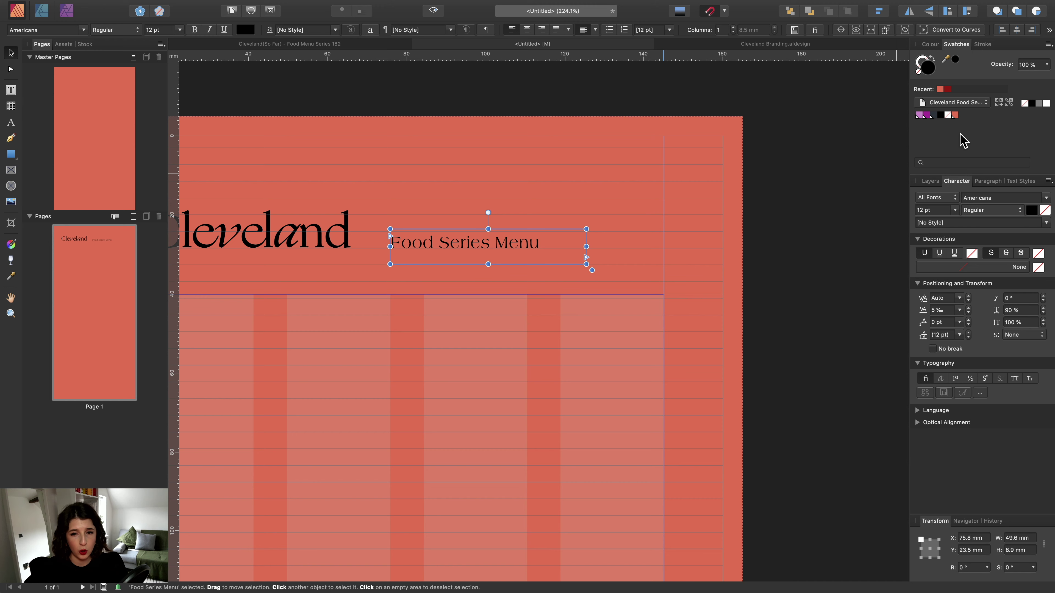
pyautogui.hscroll(-3, 328, 253)
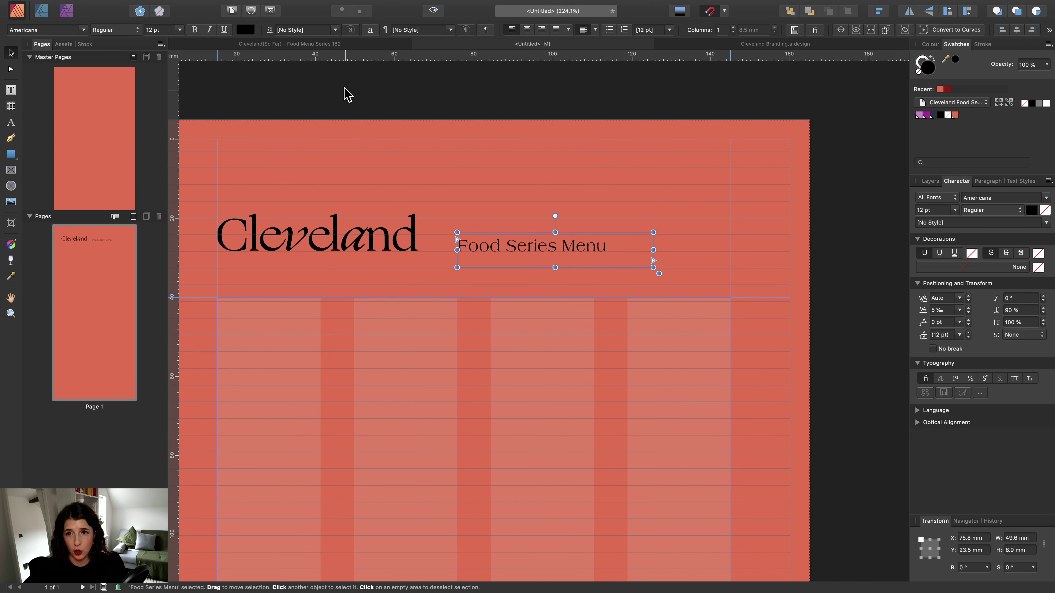
pyautogui.click(322, 46)
# Zoom in on the reference's pink Chefs Menu header, then return to the untitled coral document.
pyautogui.scroll(5, 423, 172)
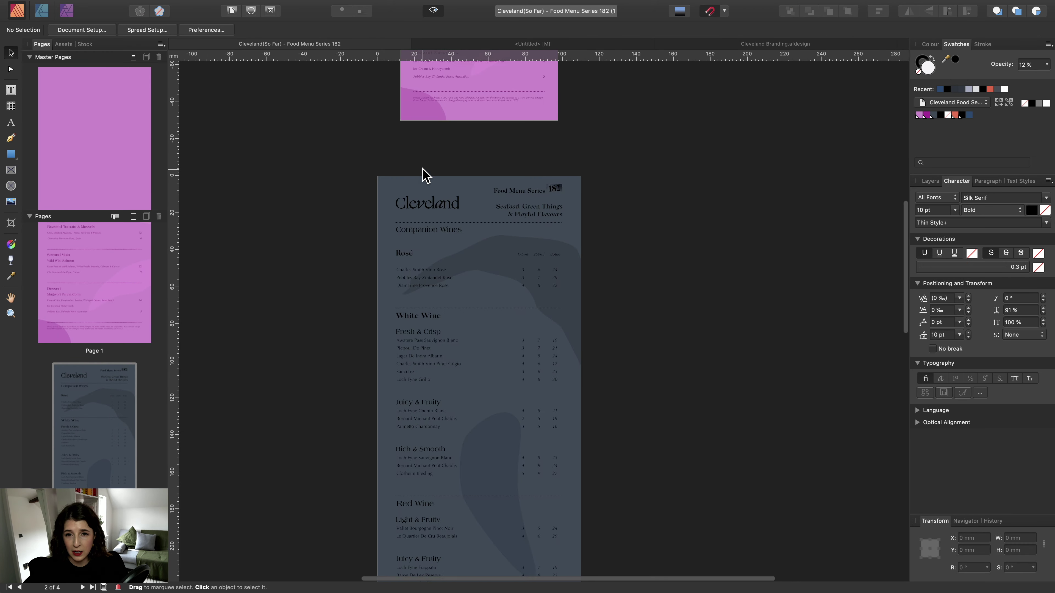
pyautogui.scroll(-3, 333, 252)
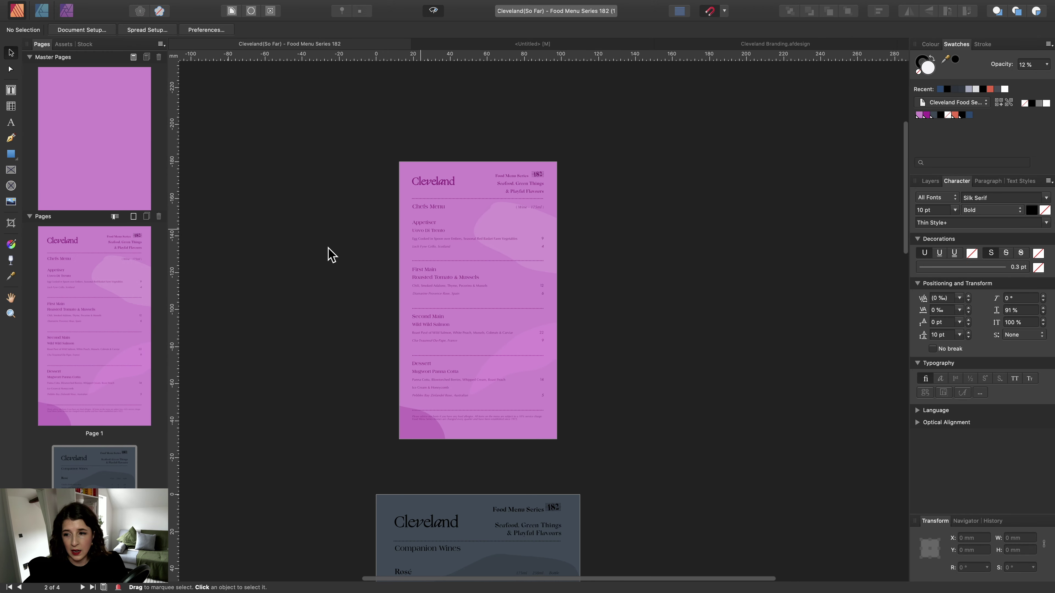
pyautogui.click(11, 313)
pyautogui.moveTo(373, 145); pyautogui.dragTo(660, 229)
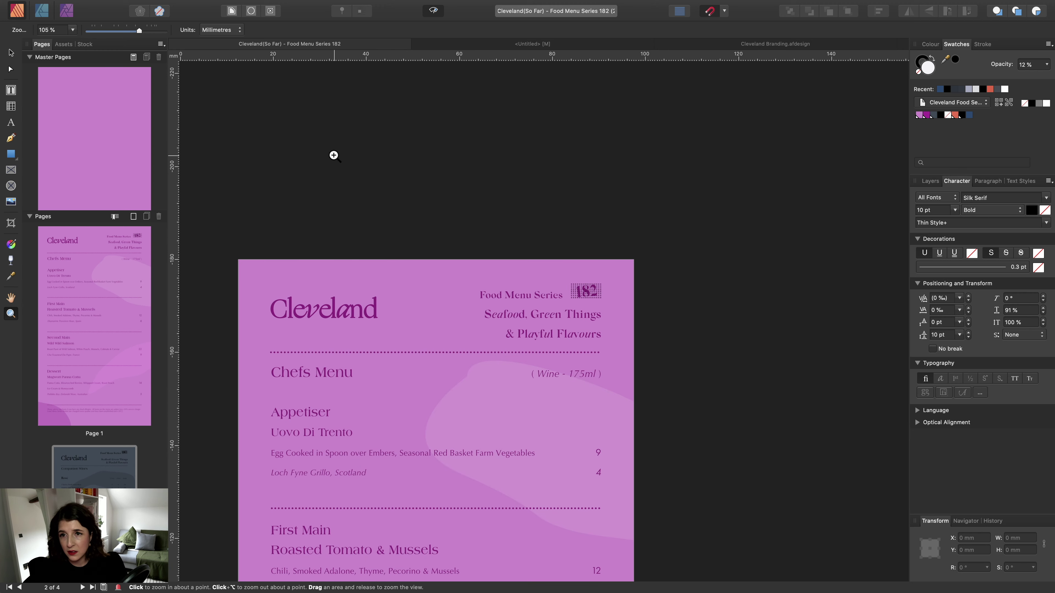
pyautogui.click(533, 43)
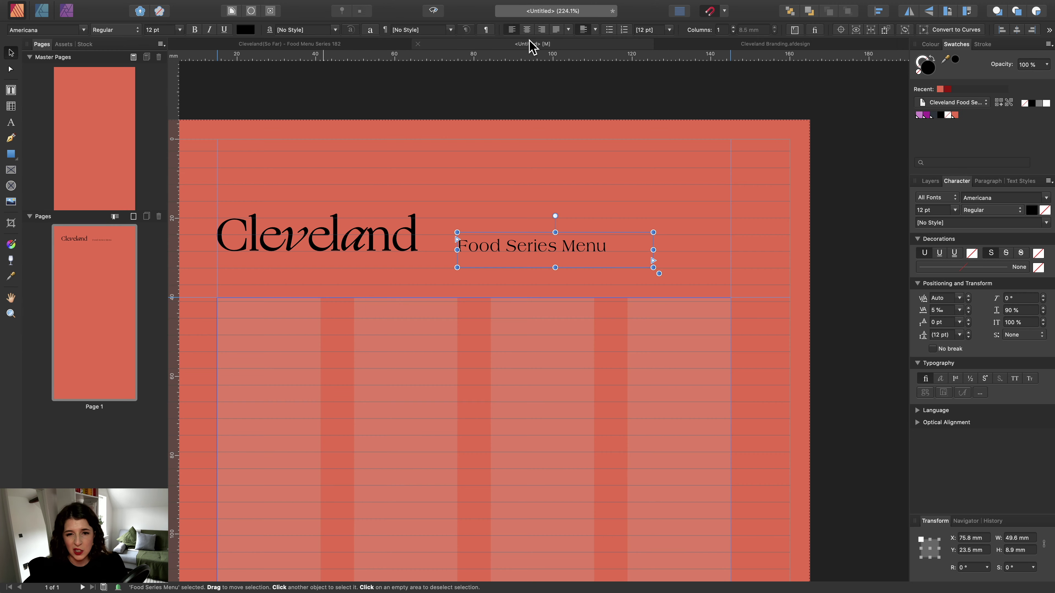
# Open the Menu BG swatch's context menu to show the Create Colour Chord options.
pyautogui.keyDown('ctrl'); pyautogui.click(955, 116); pyautogui.keyUp('ctrl')
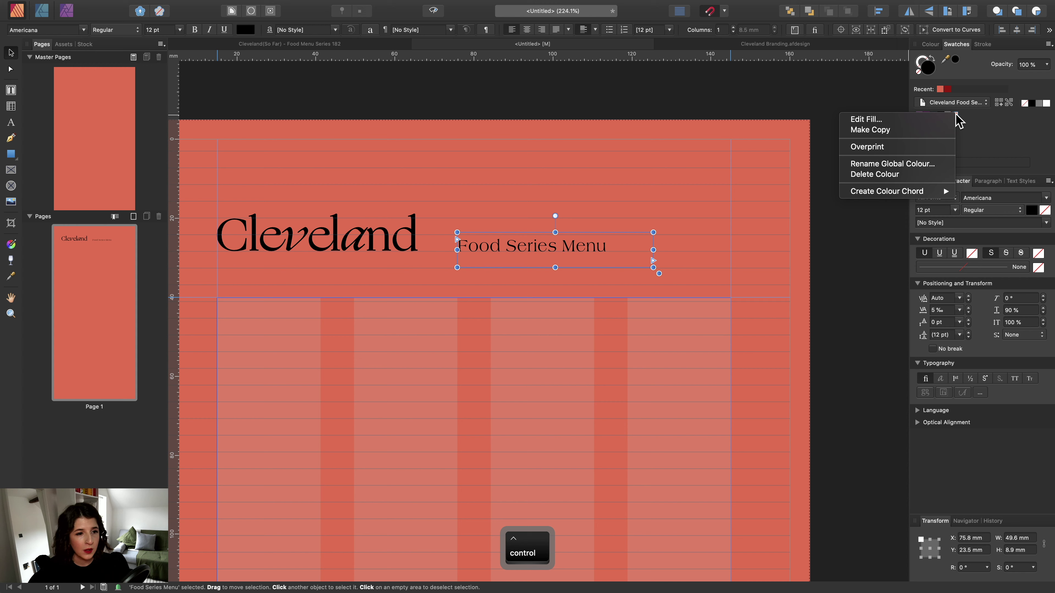
pyautogui.moveTo(909, 192)
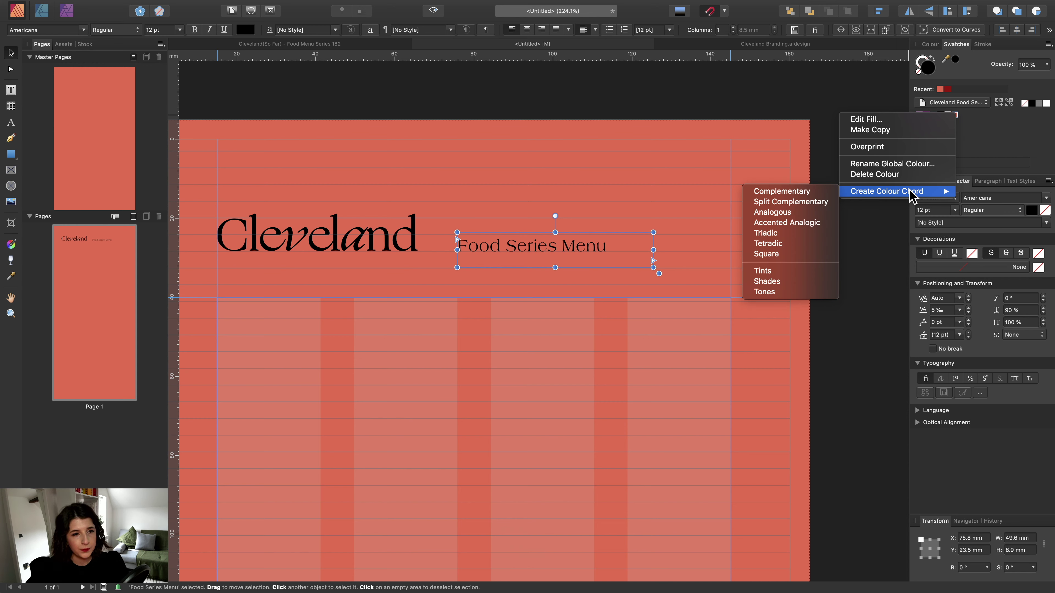
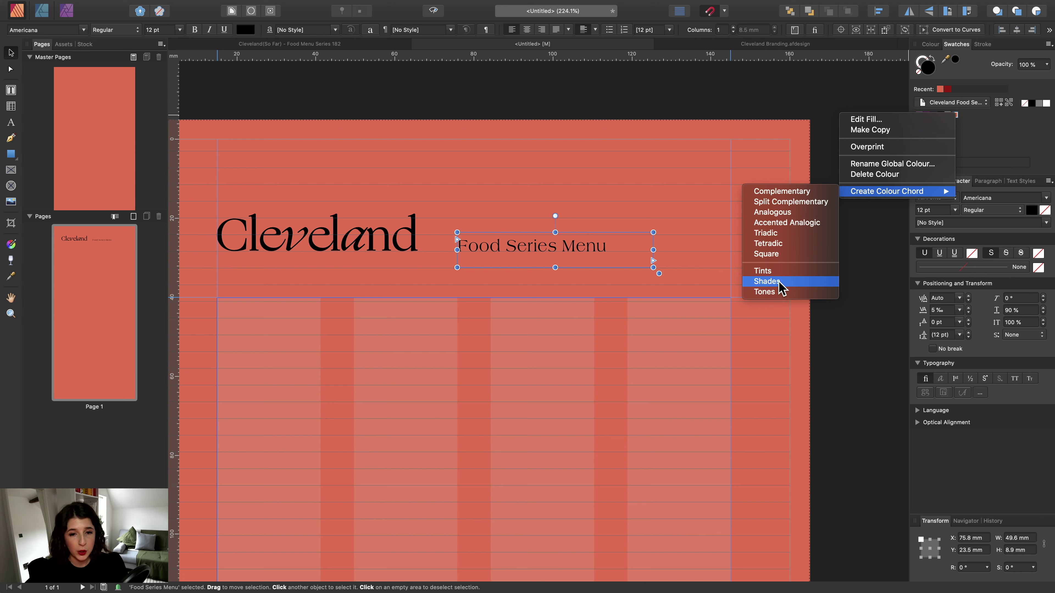
# Generate red shades from the red swatch and colour Food Series Menu a saturation-tweaked dark red-brown.
pyautogui.click(779, 282)
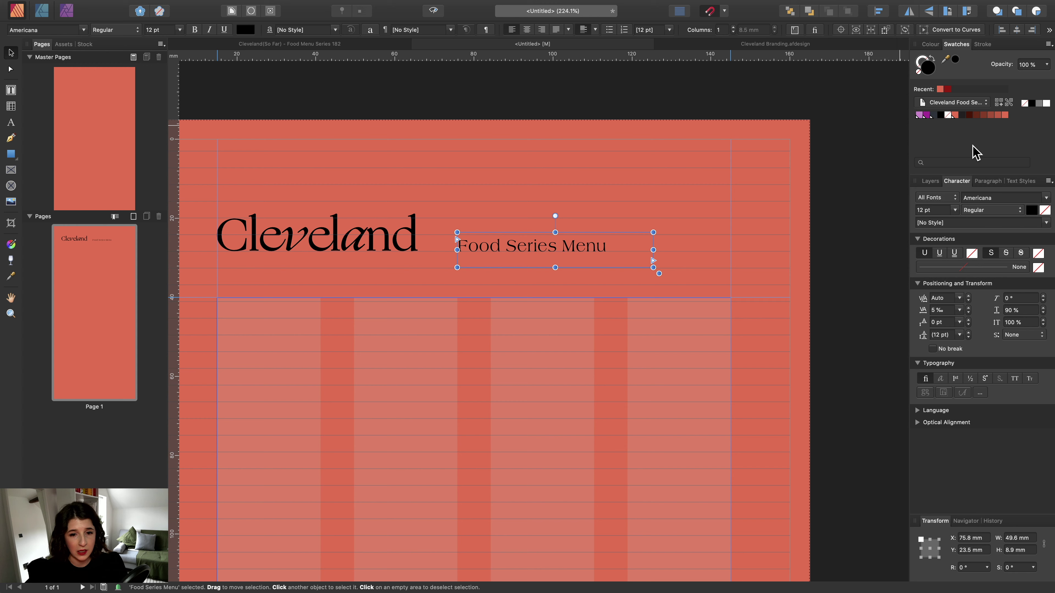
pyautogui.click(969, 116)
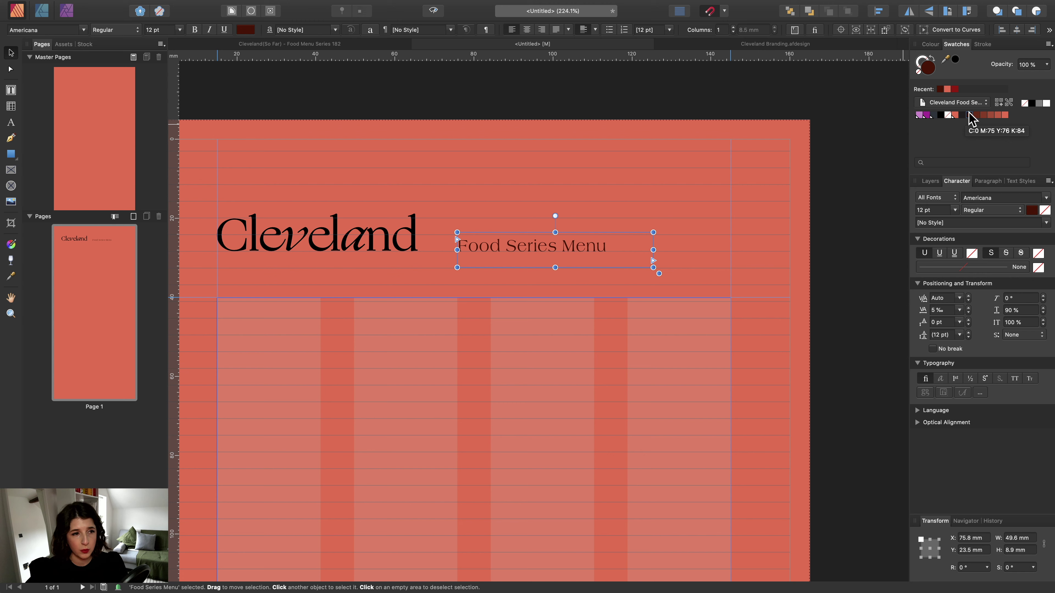
pyautogui.doubleClick(969, 116)
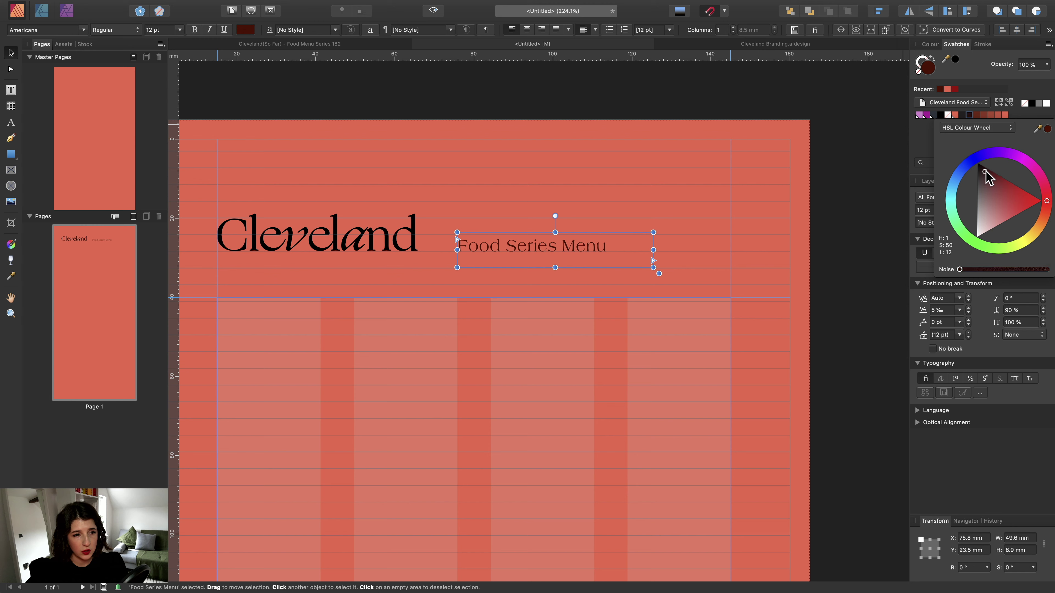
pyautogui.moveTo(987, 170); pyautogui.dragTo(1008, 185)
pyautogui.click(1004, 183)
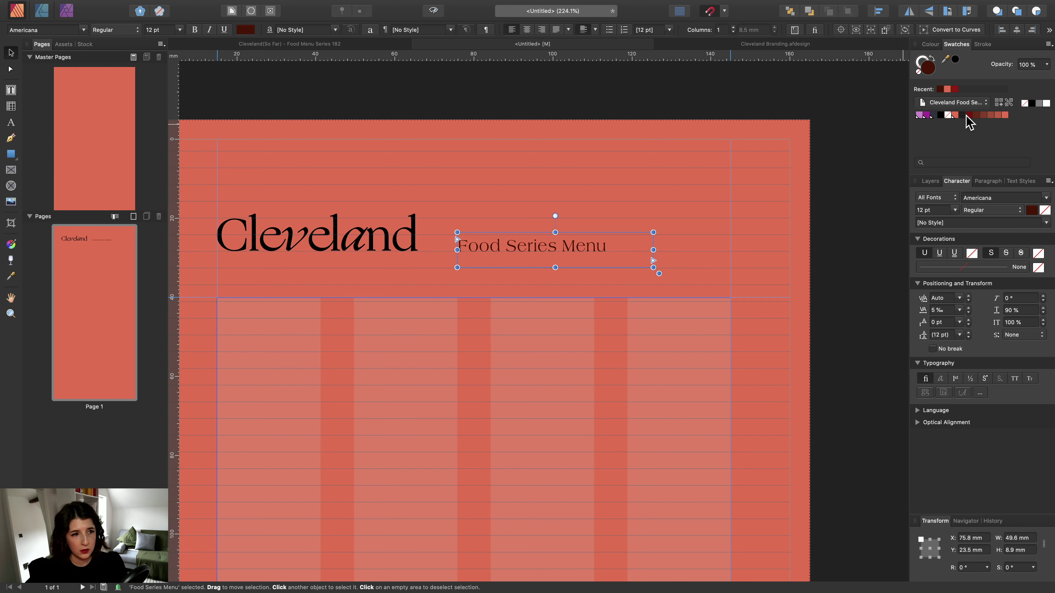
pyautogui.click(976, 115)
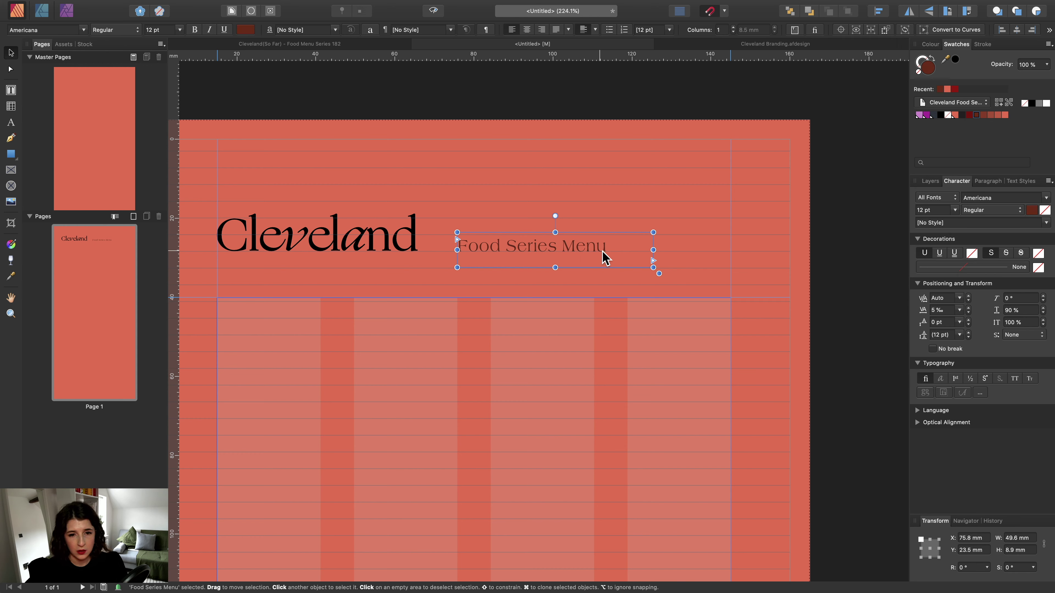
# Fit the page in view, reselect Food Series Menu and brighten its red swatch colour.
pyautogui.scroll(-5, 607, 249)
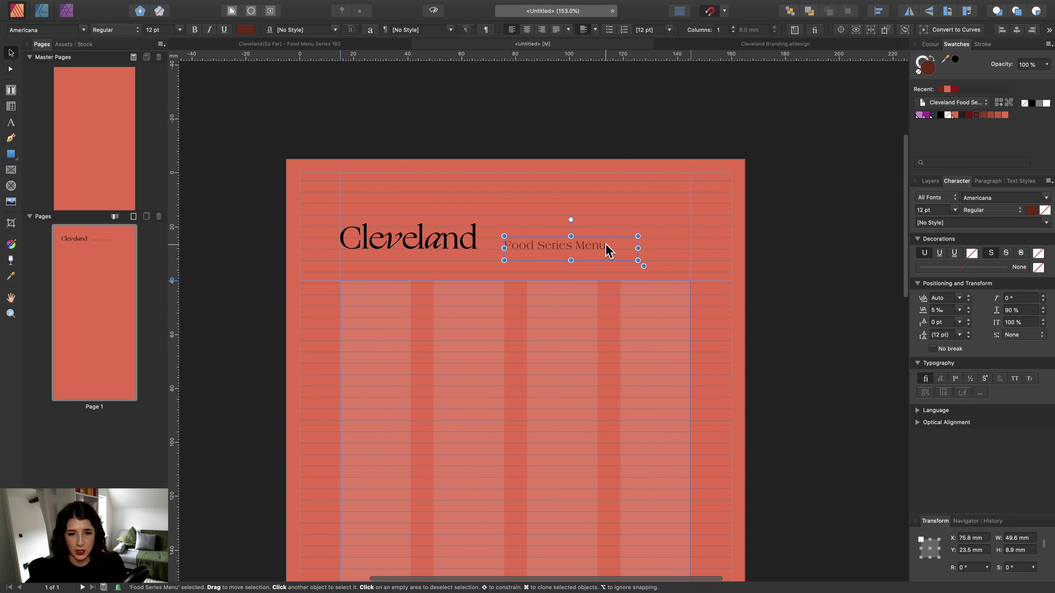
pyautogui.press('super+0')
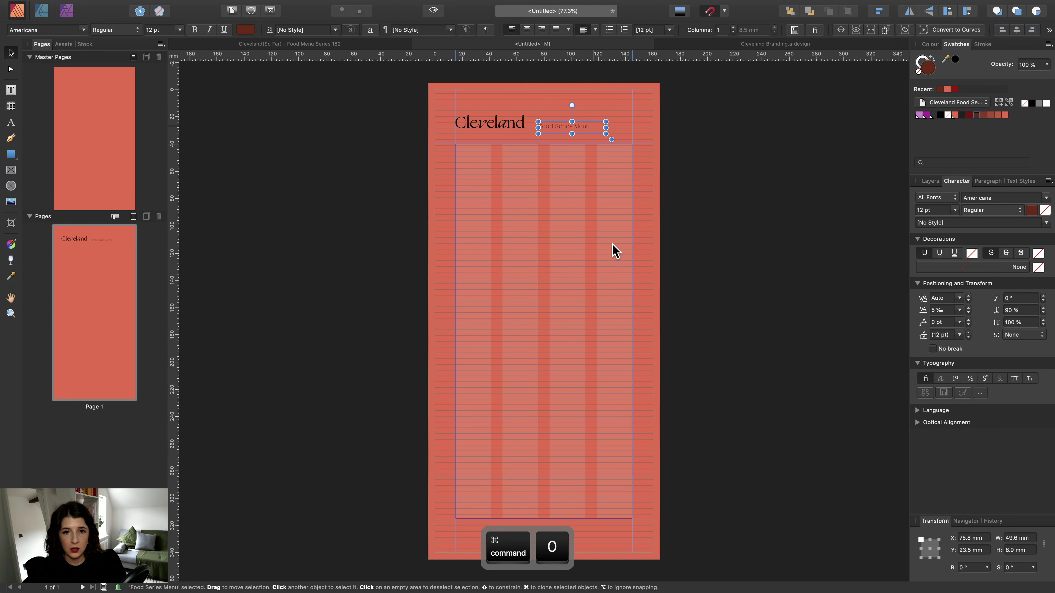
pyautogui.click(730, 177)
pyautogui.click(441, 12)
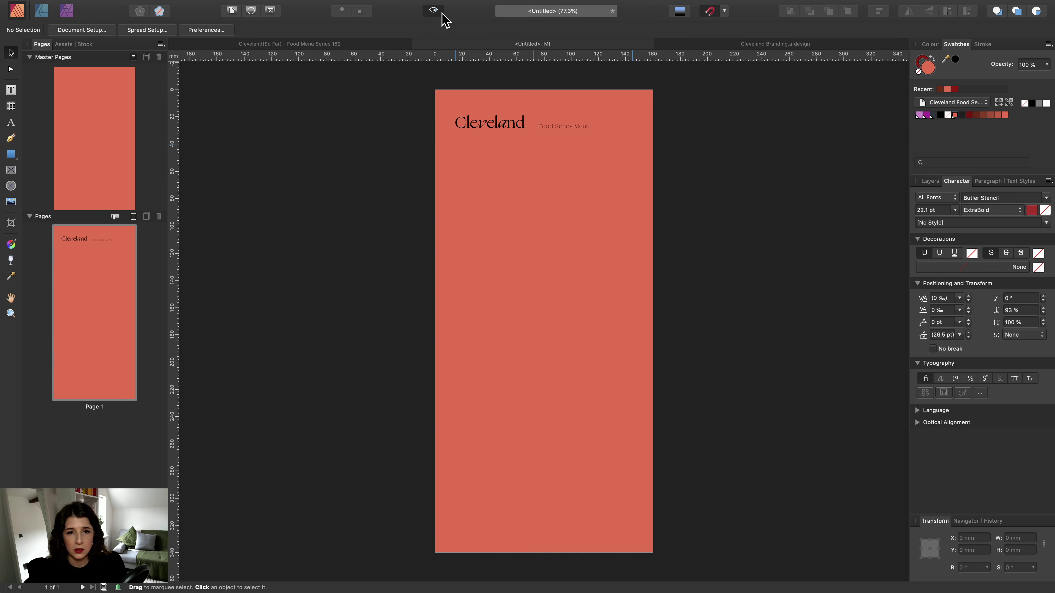
pyautogui.click(443, 14)
pyautogui.click(593, 129)
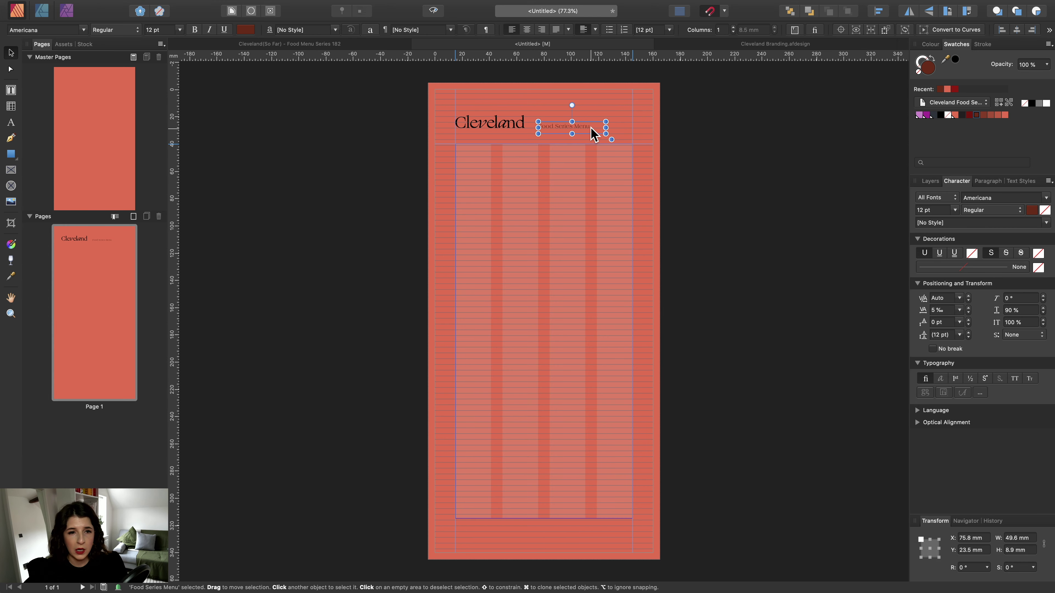
pyautogui.doubleClick(978, 115)
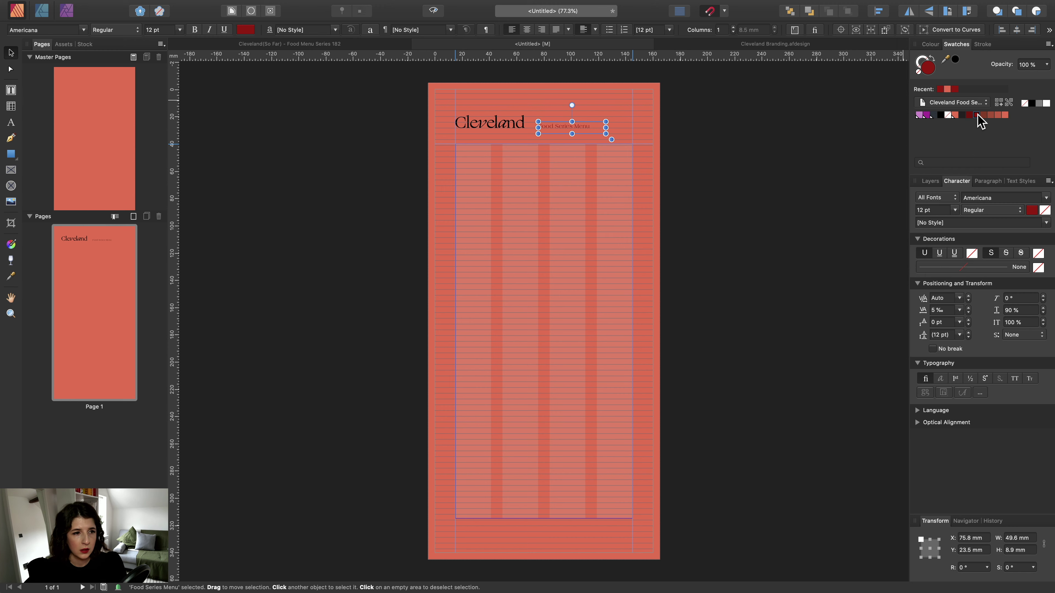
pyautogui.scroll(5, 588, 173)
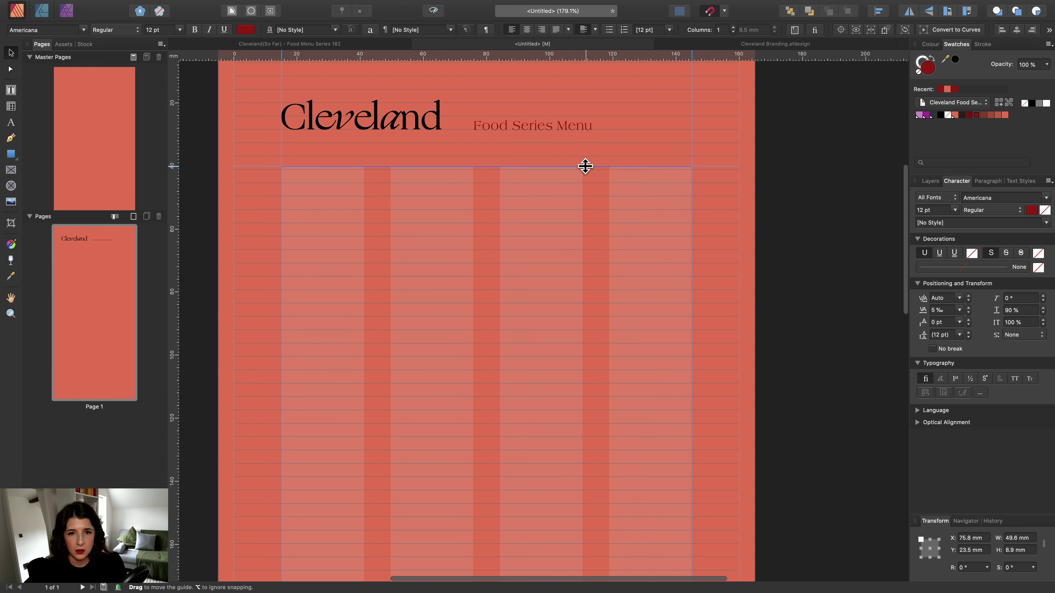
# Right-align Food Series Menu in its frame and move the frame higher in the header.
pyautogui.doubleClick(591, 168)
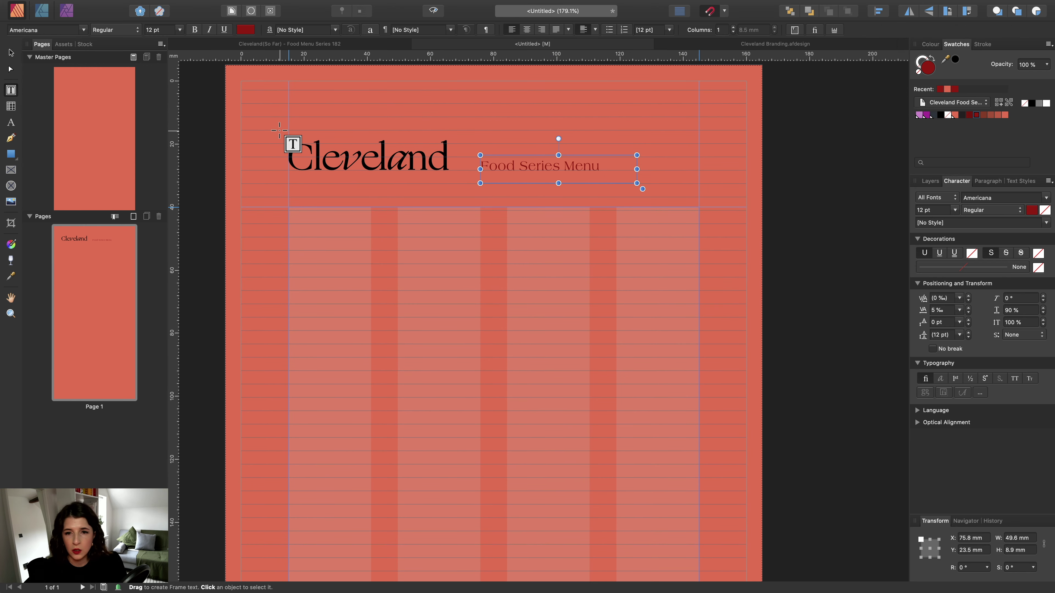
pyautogui.press('Escape')
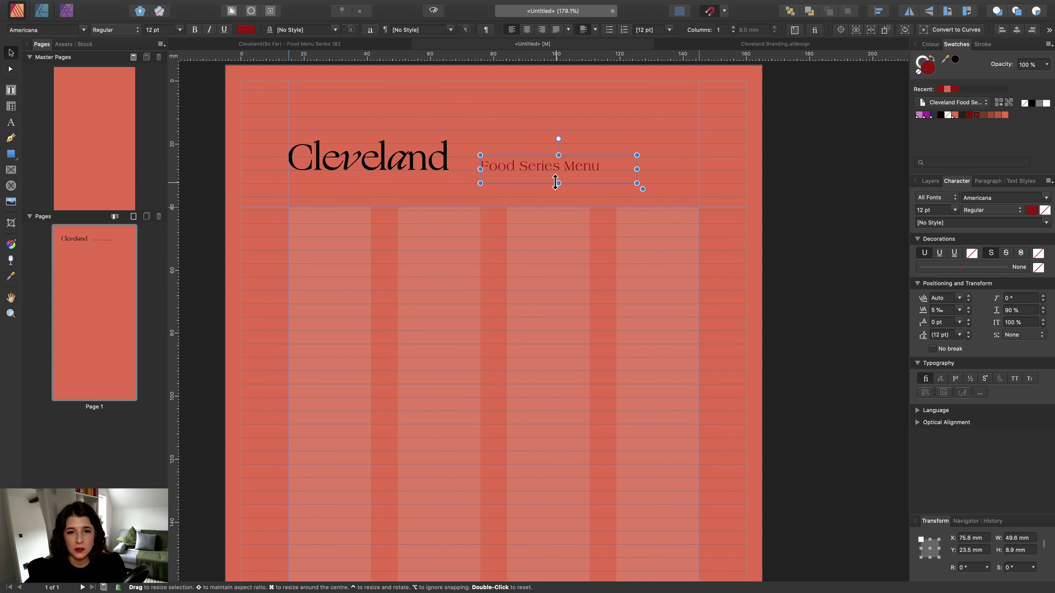
pyautogui.click(541, 29)
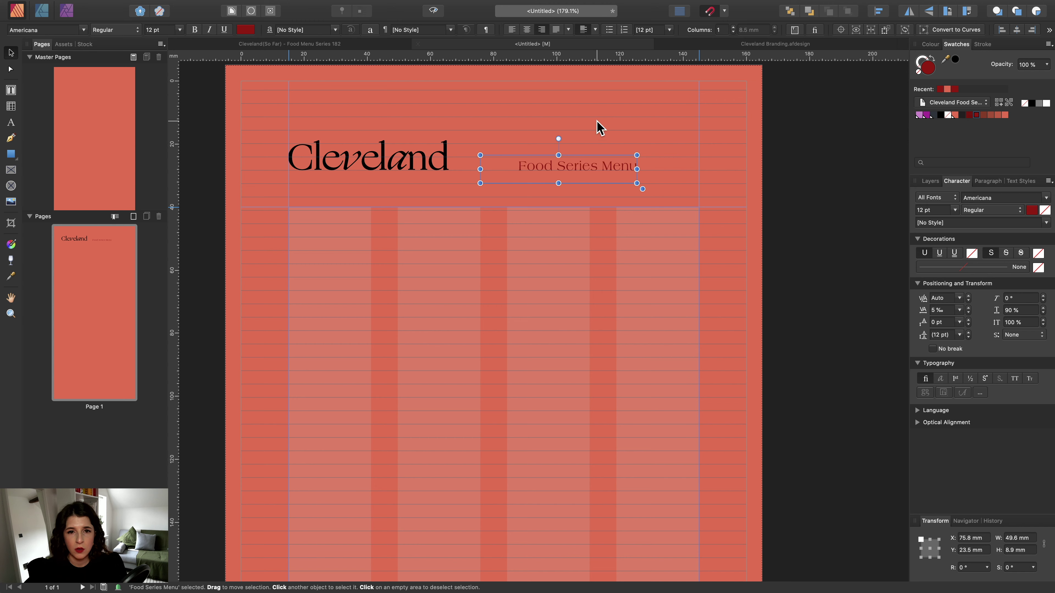
pyautogui.moveTo(598, 171); pyautogui.dragTo(581, 140)
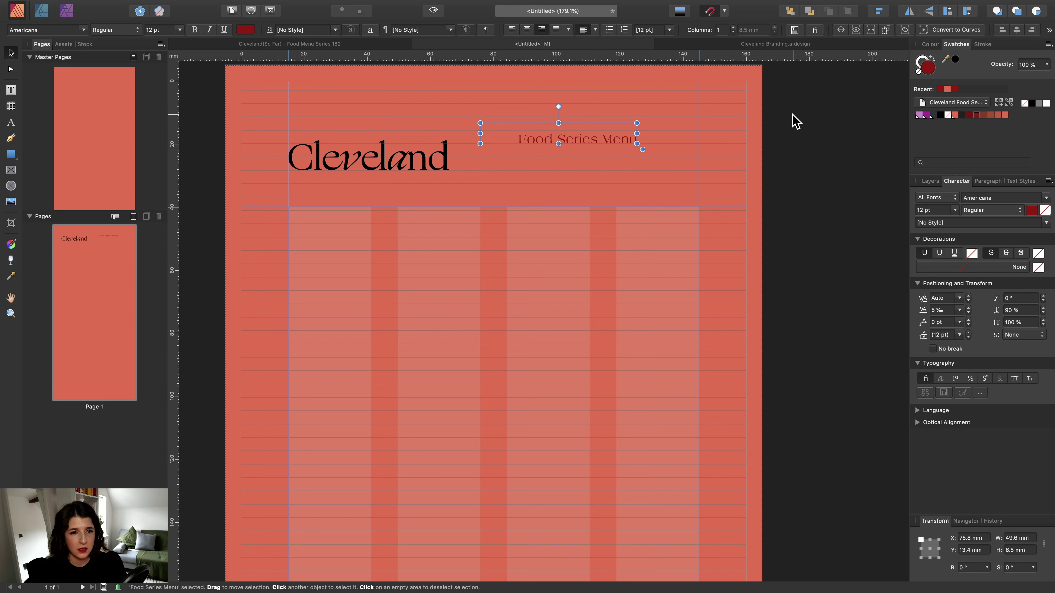
pyautogui.click(720, 132)
pyautogui.hscroll(2, 719, 132)
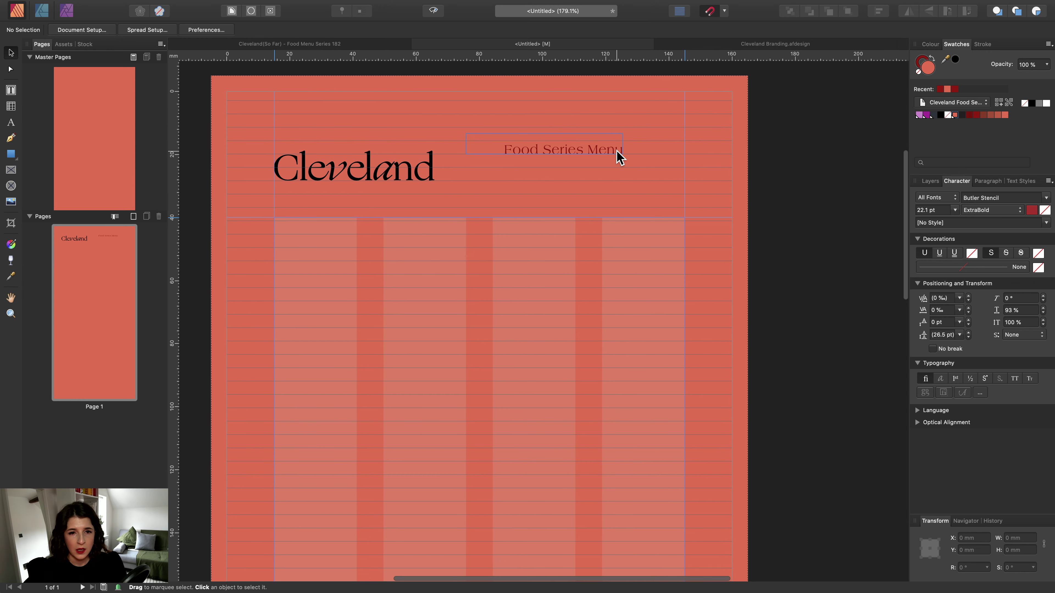
# Open the Food Series Menu 182 graphics file from recent files, declining conversion to spreads.
pyautogui.click(375, 46)
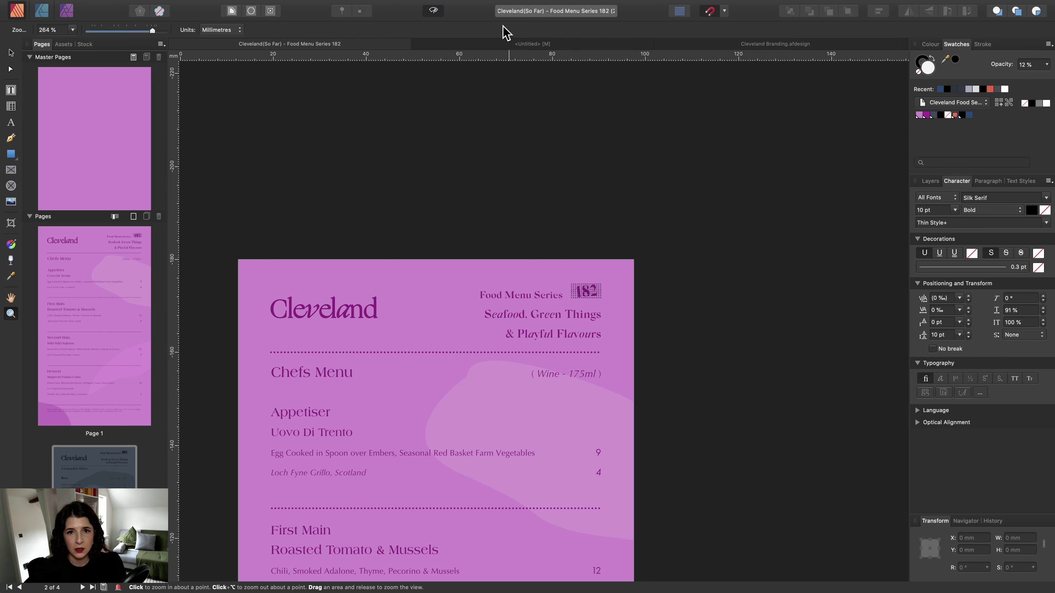
pyautogui.click(502, 43)
pyautogui.click(112, 6)
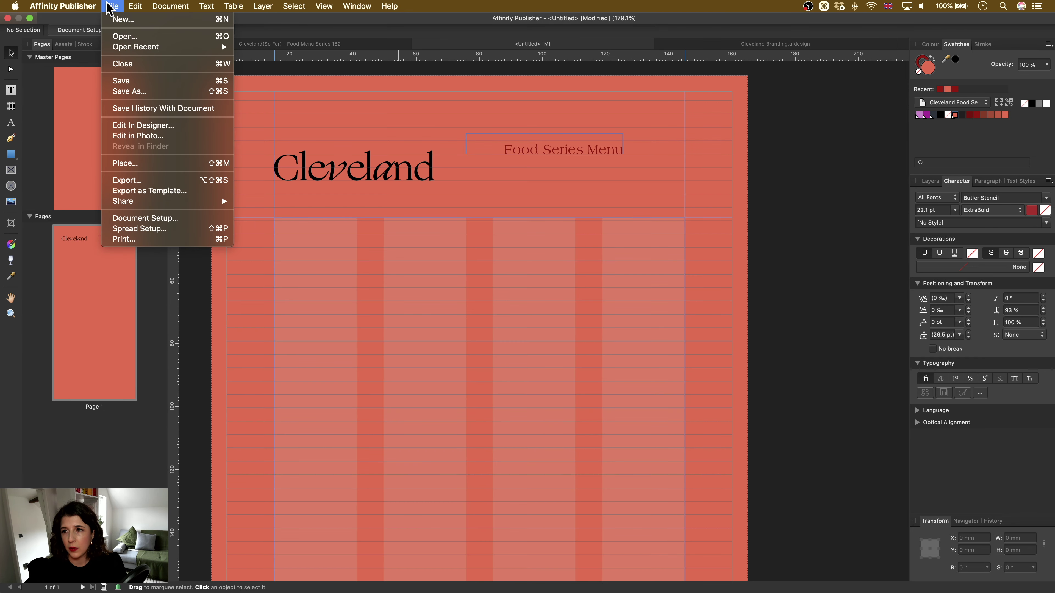
pyautogui.moveTo(153, 46)
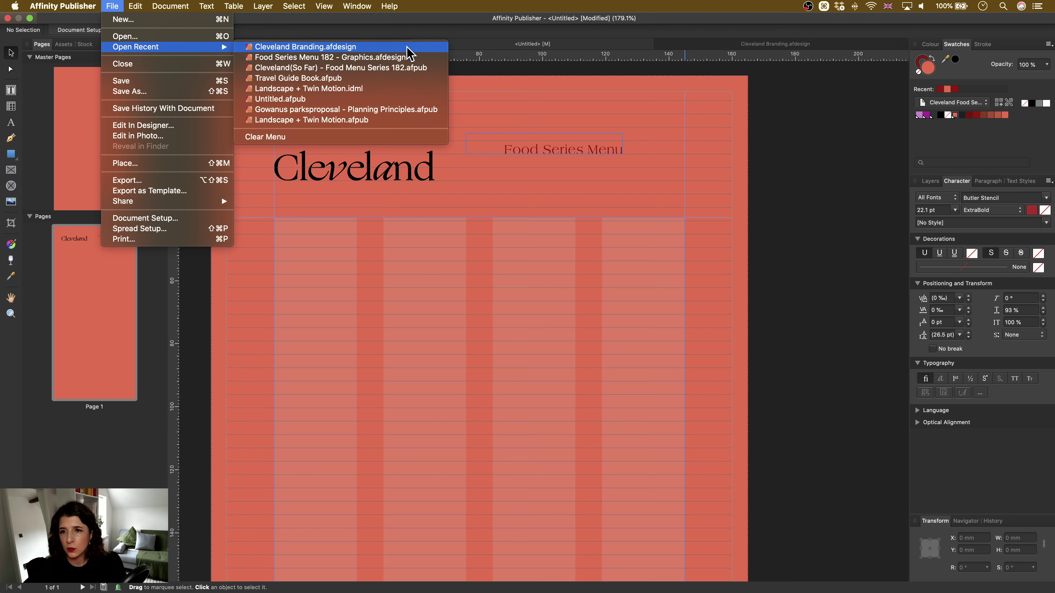
pyautogui.click(409, 67)
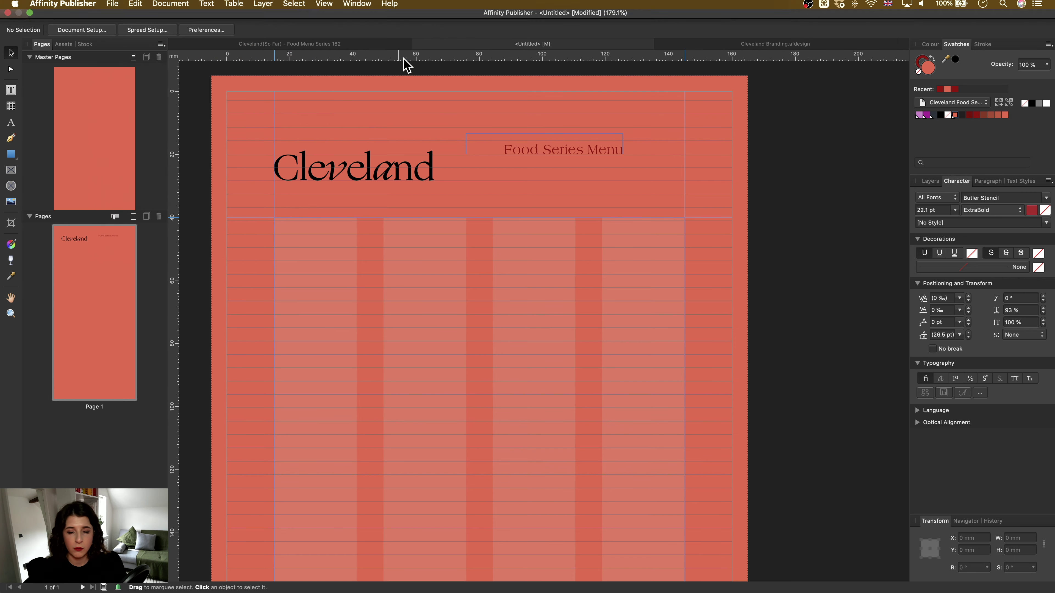
pyautogui.click(561, 196)
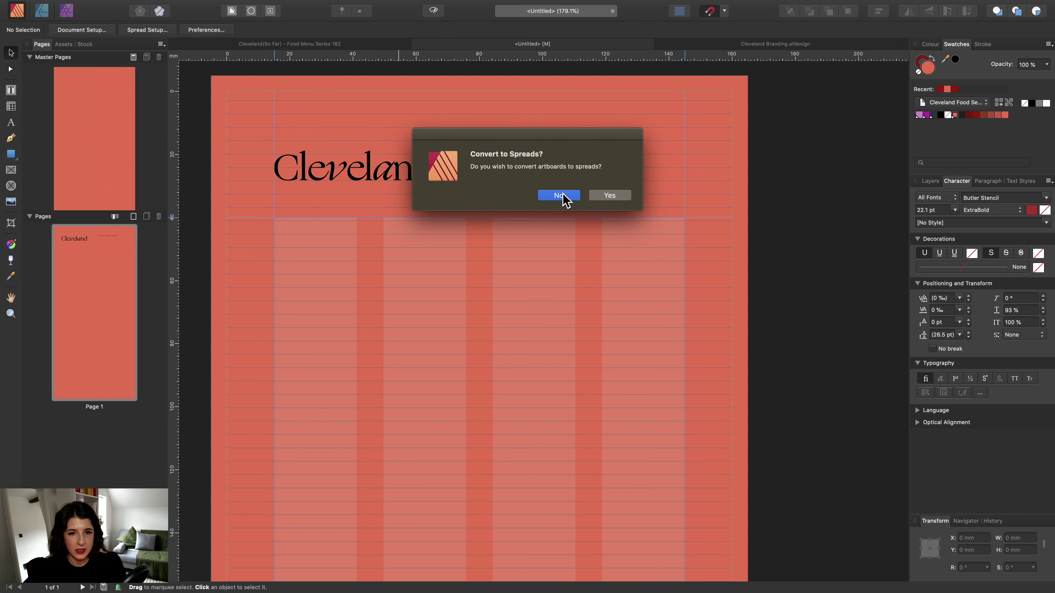
# Copy the dotted 182 graphic and return to the untitled menu document.
pyautogui.hscroll(-4, 566, 201)
pyautogui.scroll(-2, 566, 201)
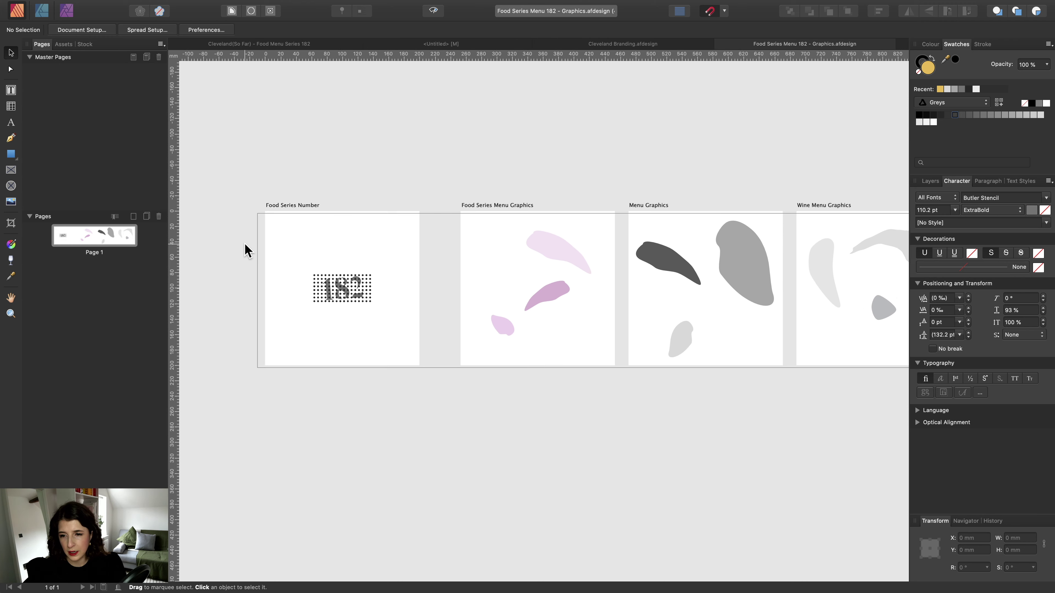
pyautogui.moveTo(313, 257); pyautogui.dragTo(408, 323)
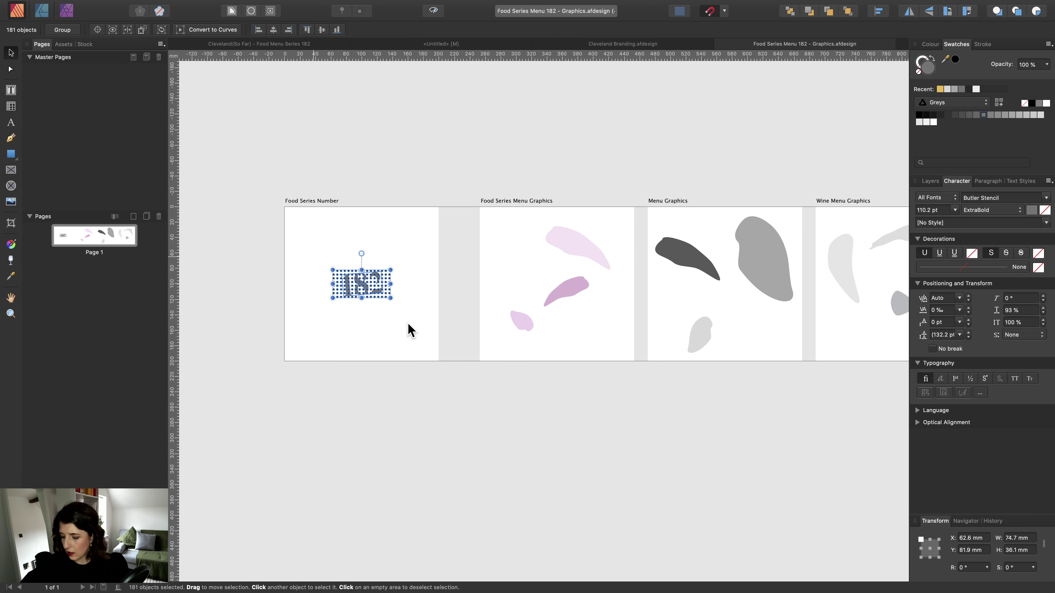
pyautogui.press('super+c')
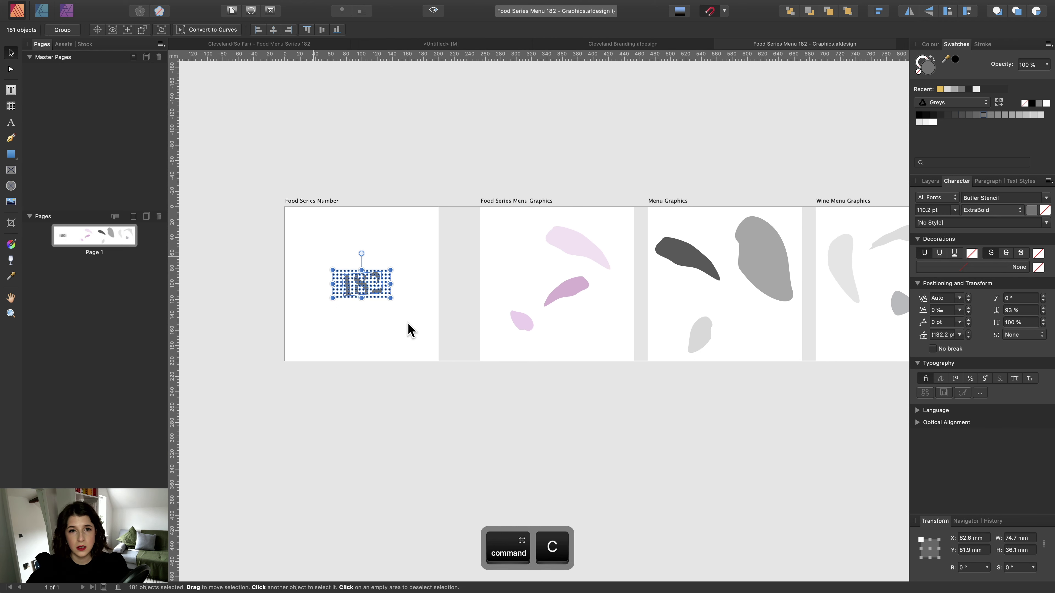
pyautogui.click(474, 44)
pyautogui.hscroll(3, 612, 252)
# Paste the 182 graphic and group its dots separately from the 182 numerals.
pyautogui.press('super+v')
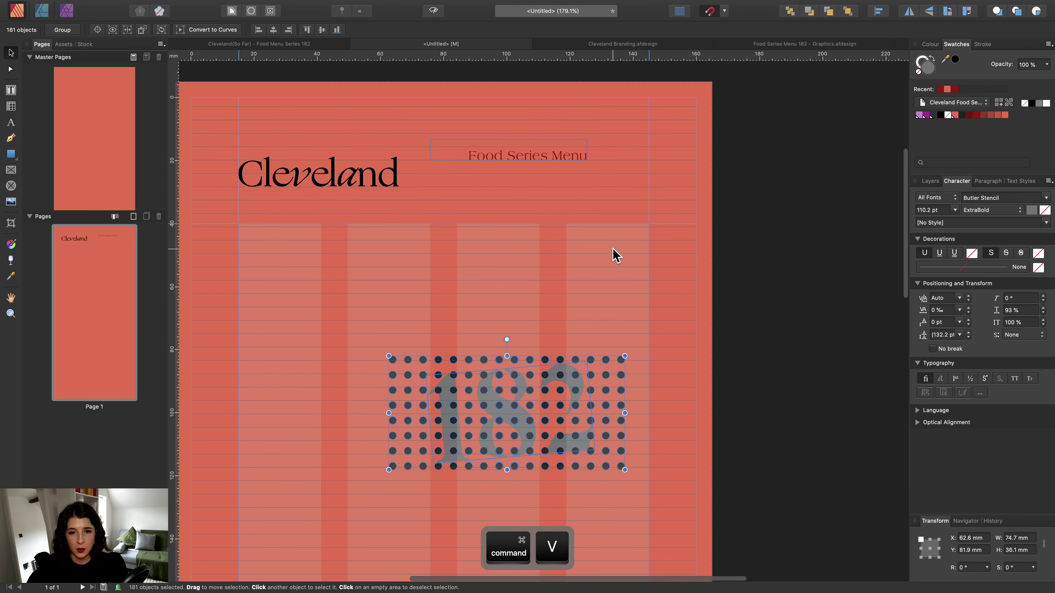
pyautogui.scroll(-3, 558, 314)
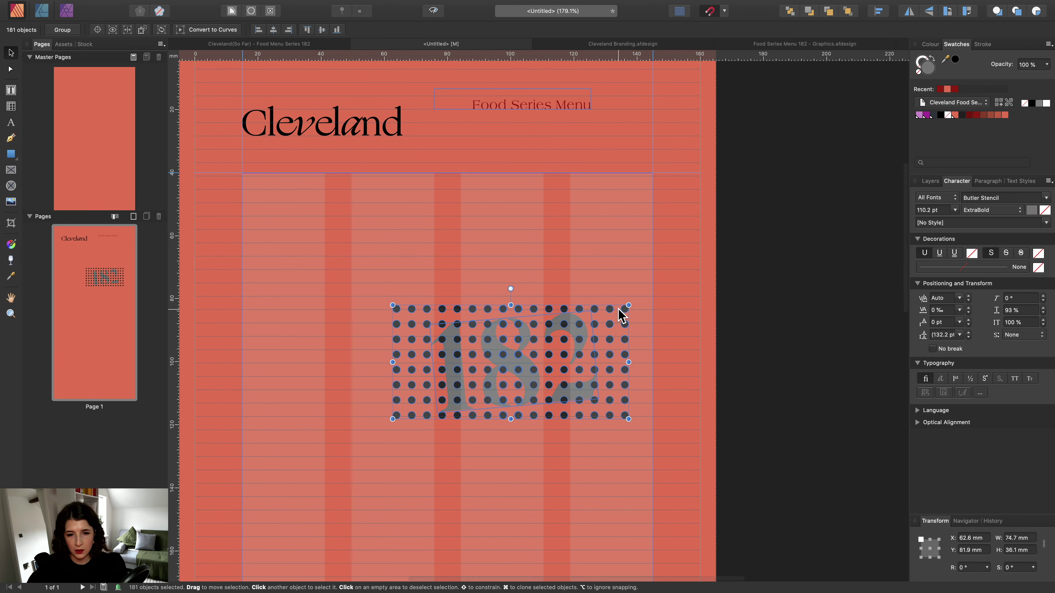
pyautogui.click(929, 181)
pyautogui.scroll(-10, 965, 295)
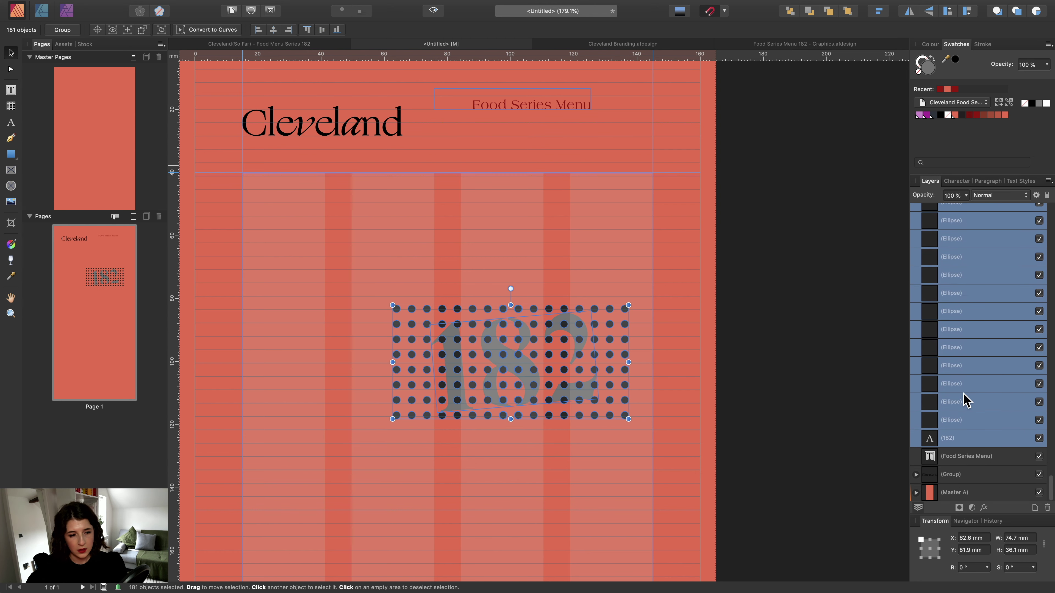
pyautogui.keyDown('super'); pyautogui.click(963, 437); pyautogui.keyUp('super')
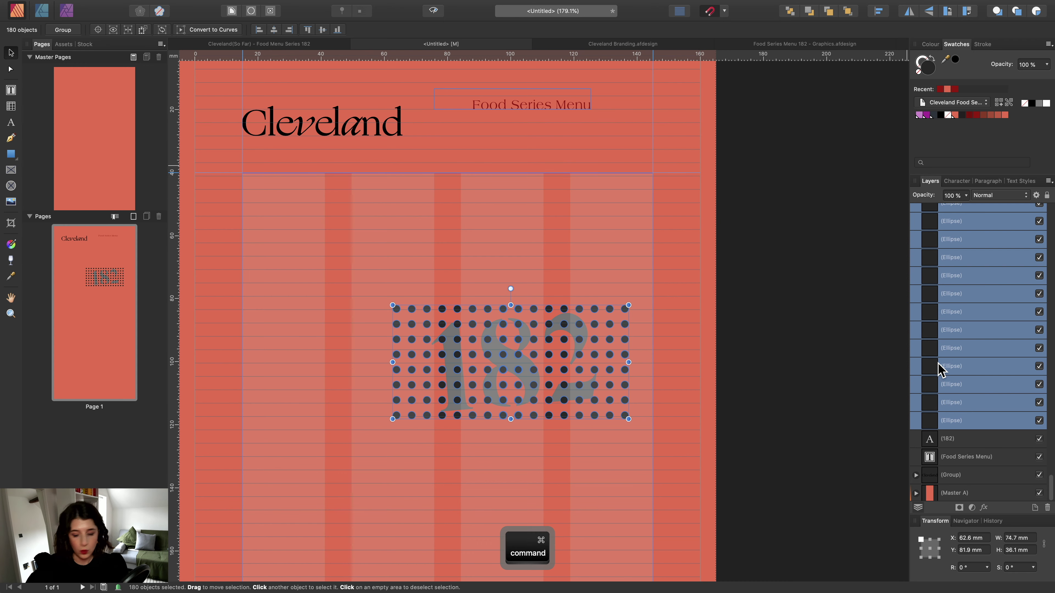
pyautogui.press('super+g')
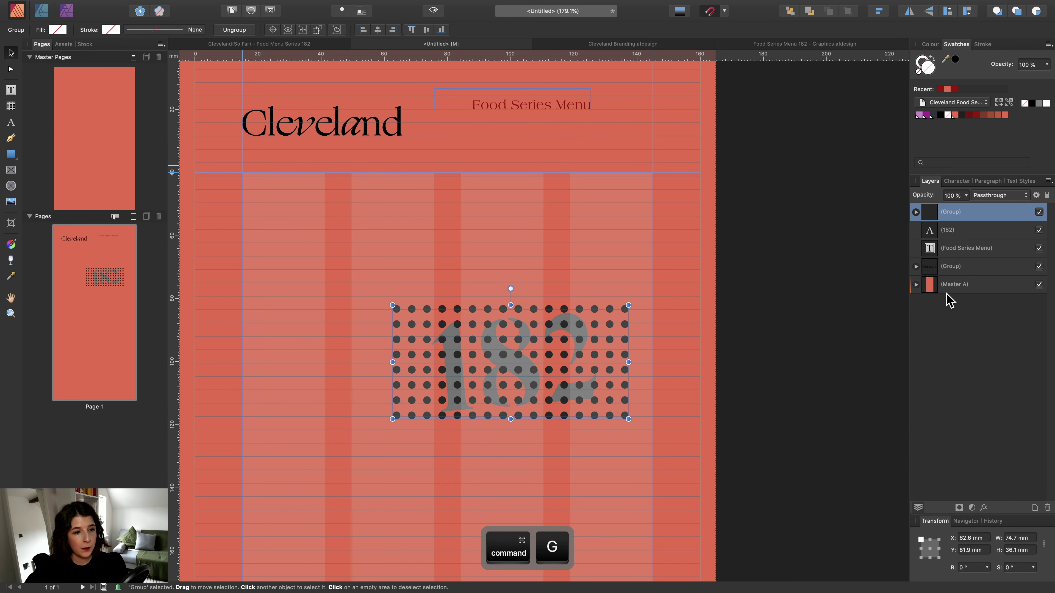
# Rename the dots group '182 dots' in the Layers panel.
pyautogui.doubleClick(945, 212)
pyautogui.write('182')
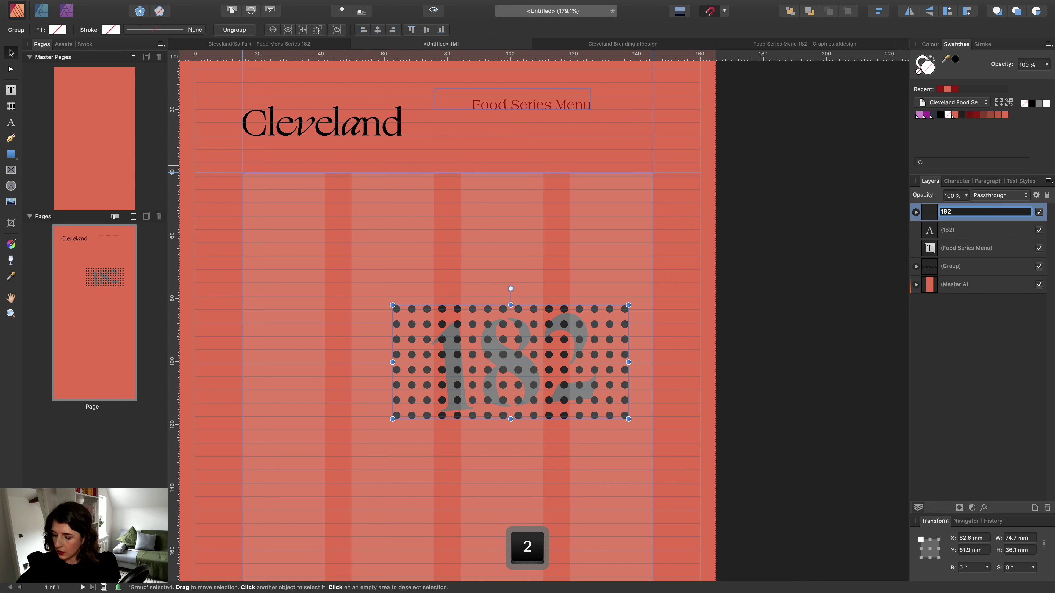
pyautogui.write(' dots')
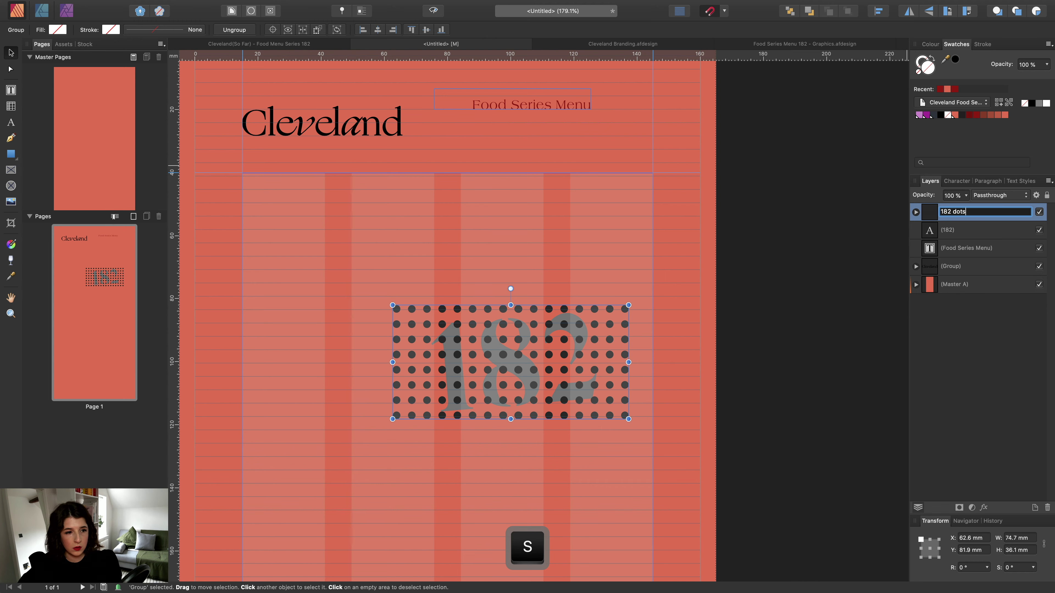
pyautogui.press('Return')
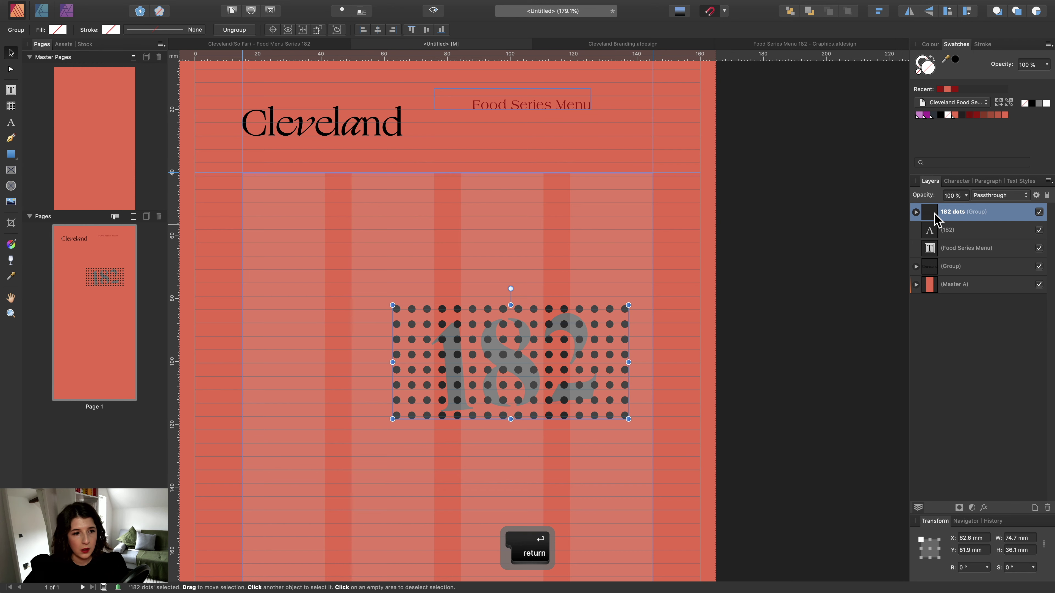
pyautogui.click(948, 230)
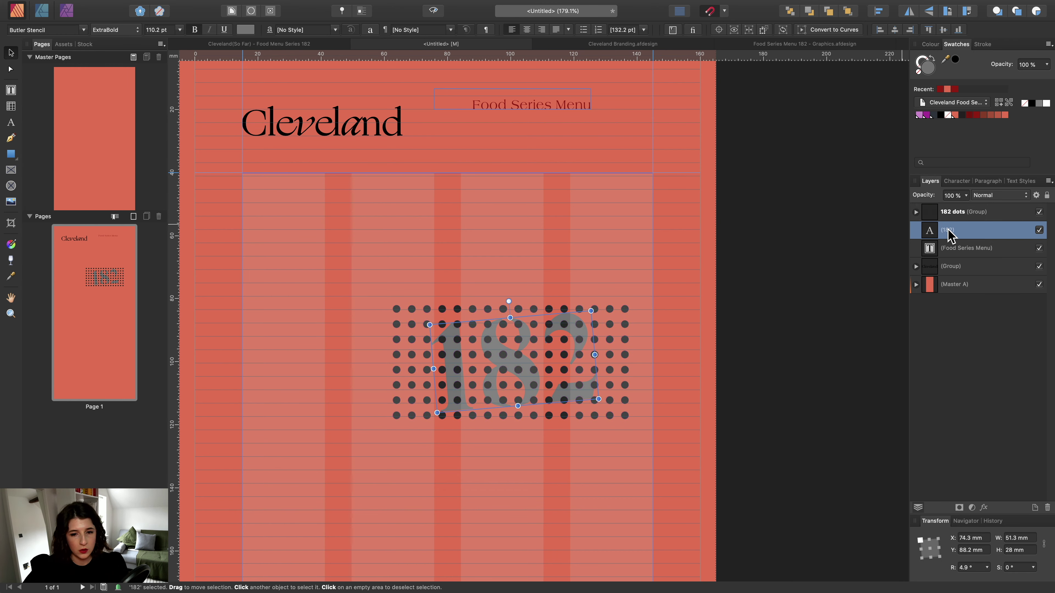
# Colour the 182 numerals dark red and the dots a darker brownish red shade.
pyautogui.click(972, 115)
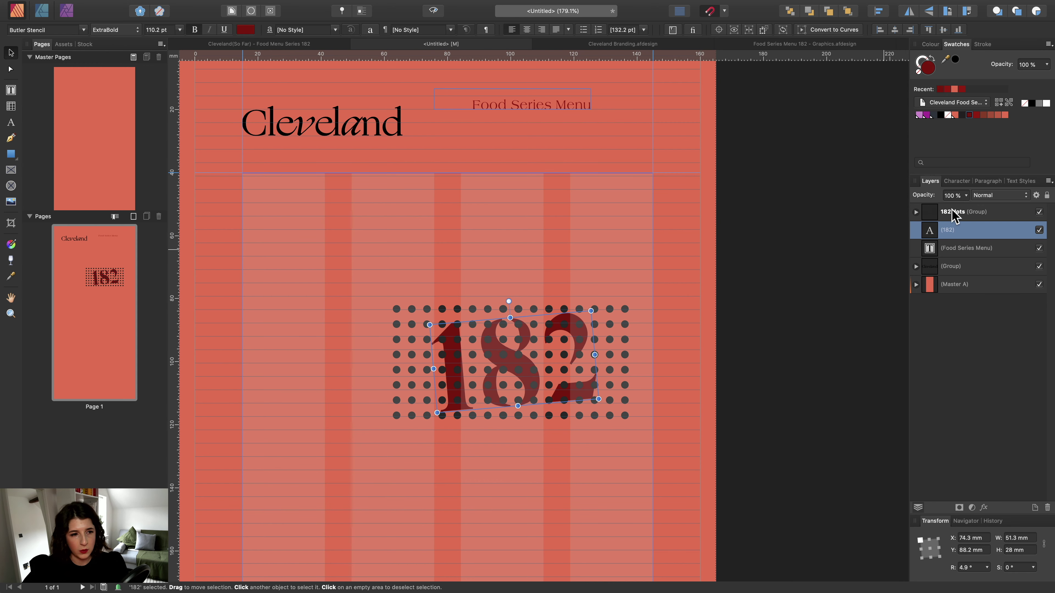
pyautogui.click(951, 214)
pyautogui.click(977, 115)
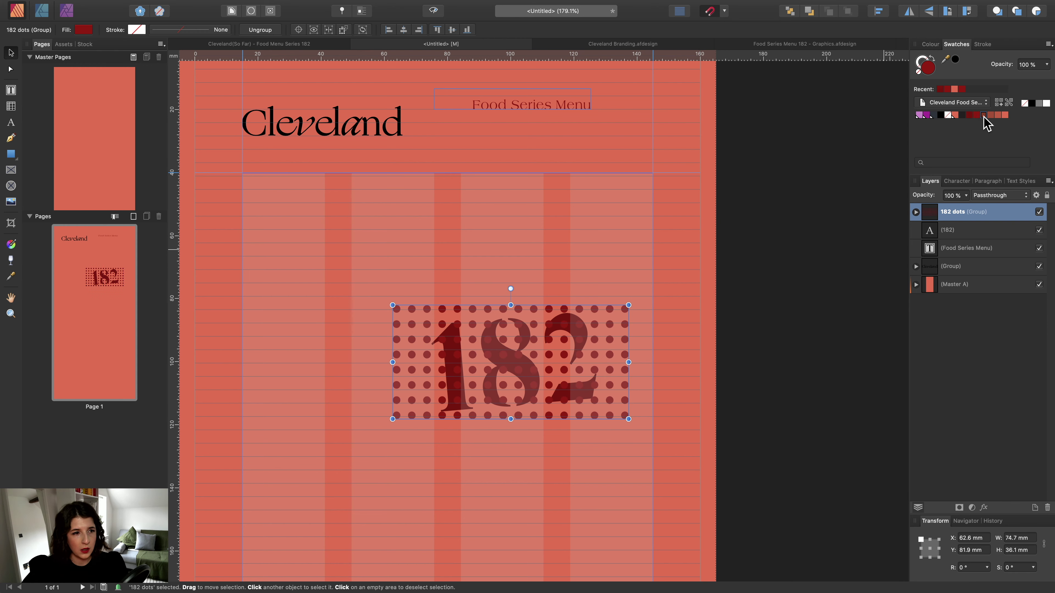
pyautogui.click(983, 116)
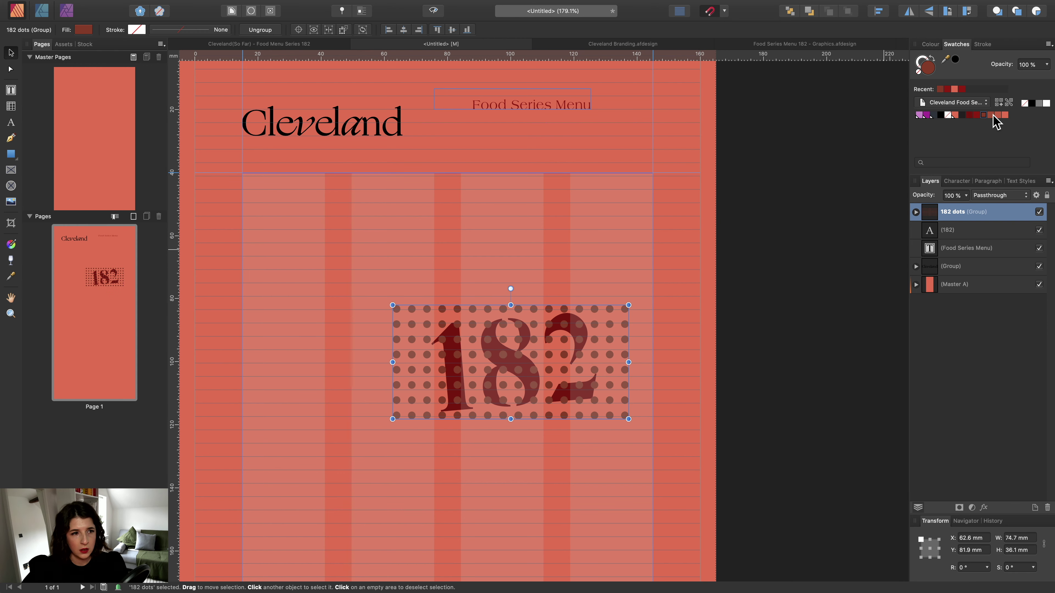
pyautogui.click(1004, 116)
pyautogui.click(998, 116)
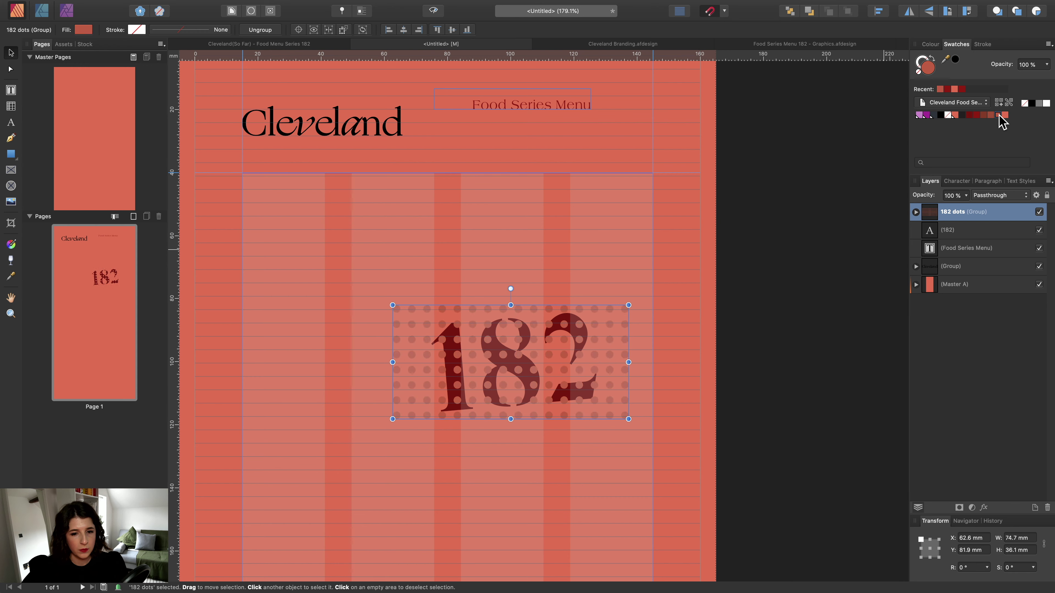
pyautogui.click(991, 115)
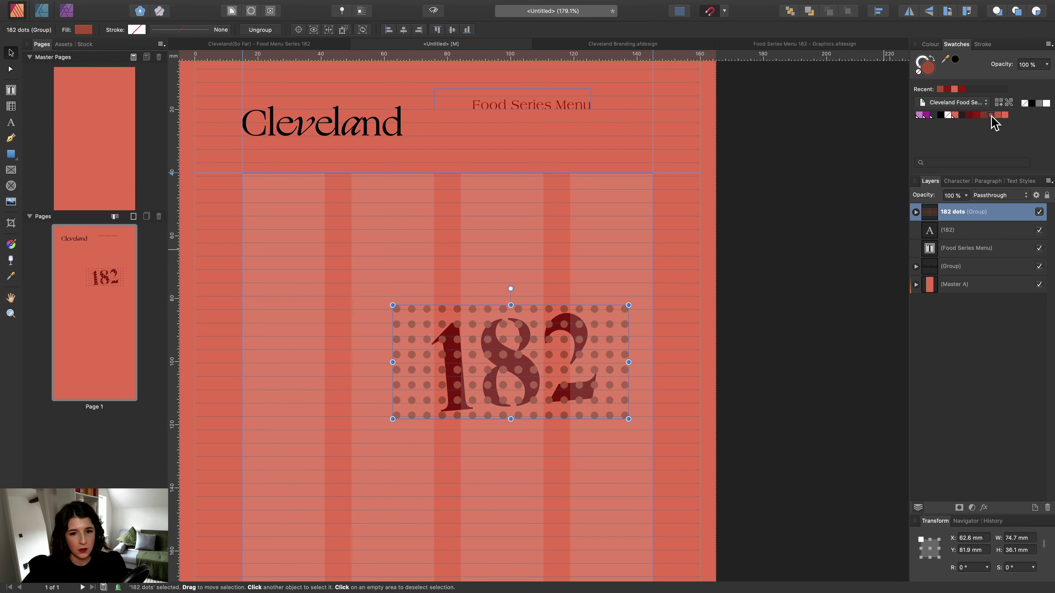
# Group the numerals and the 182 dots together and name the group '182'.
pyautogui.keyDown('super'); pyautogui.click(958, 237); pyautogui.keyUp('super')
pyautogui.press('super+g')
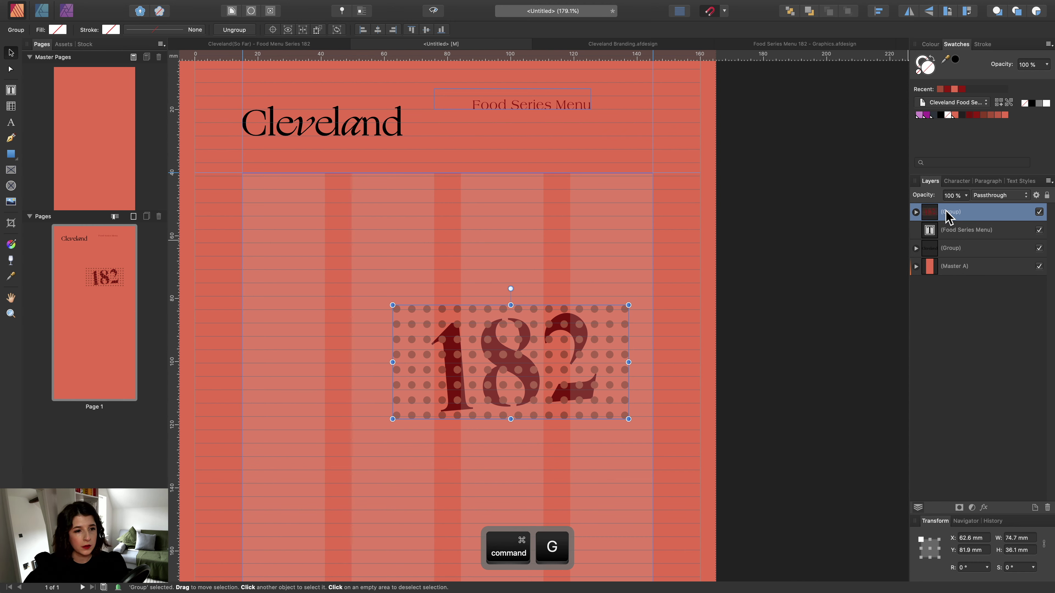
pyautogui.doubleClick(951, 211)
pyautogui.write('182')
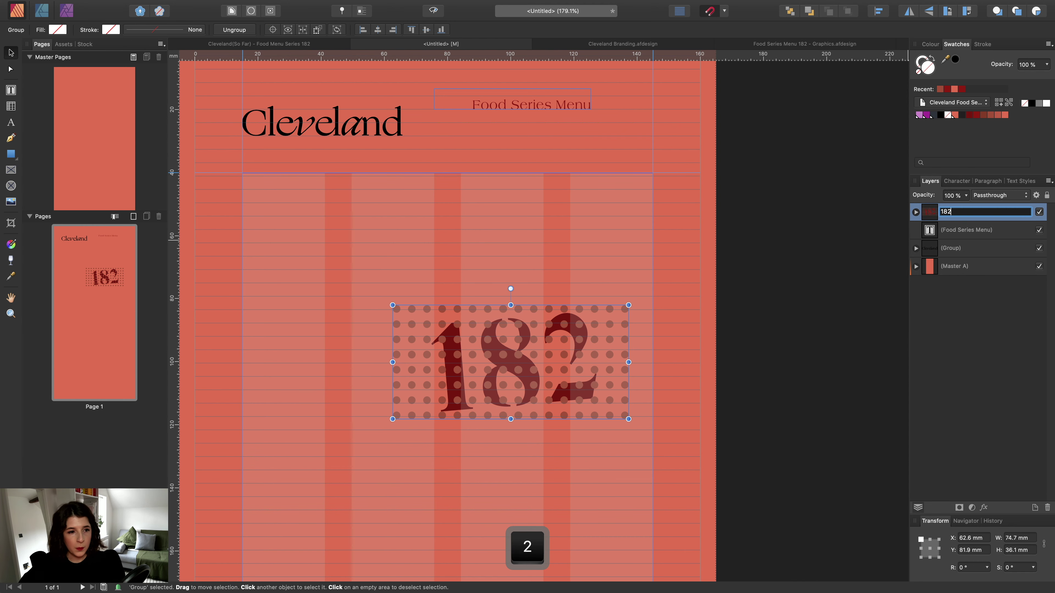
pyautogui.press('Return')
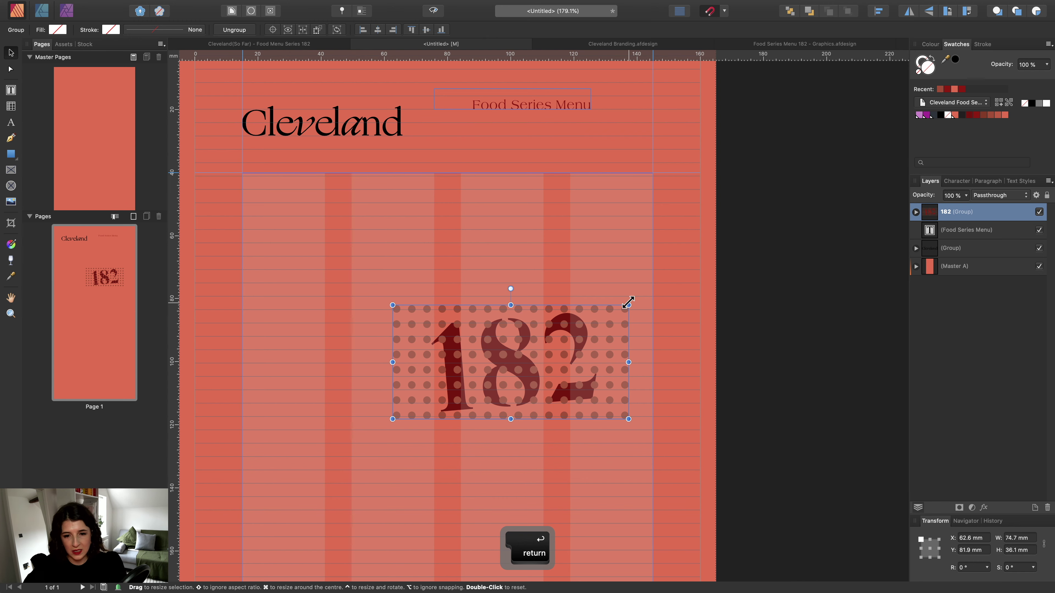
# Scale the 182 group proportionally down to about 13.8 × 6.7 mm and nudge it into place.
pyautogui.moveTo(628, 304); pyautogui.dragTo(638, 107)
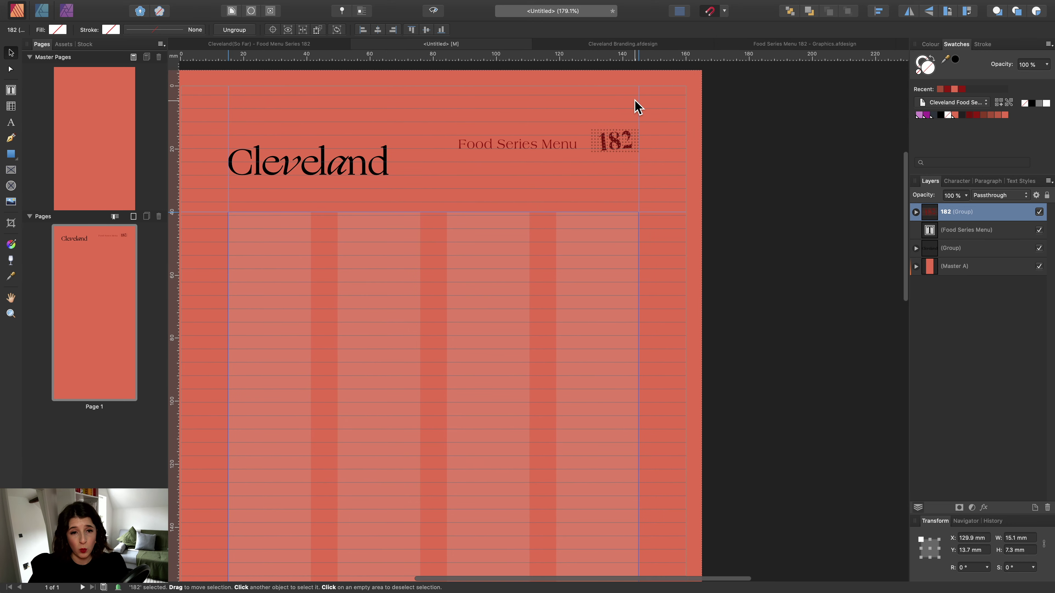
pyautogui.scroll(5, 635, 104)
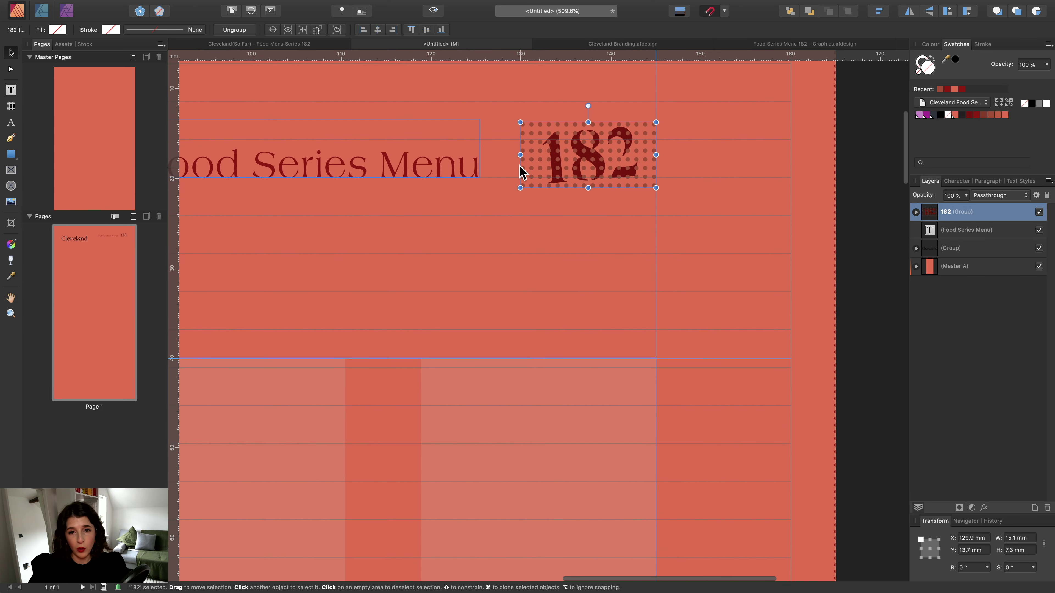
pyautogui.press('shift')
pyautogui.moveTo(521, 157); pyautogui.dragTo(532, 157)
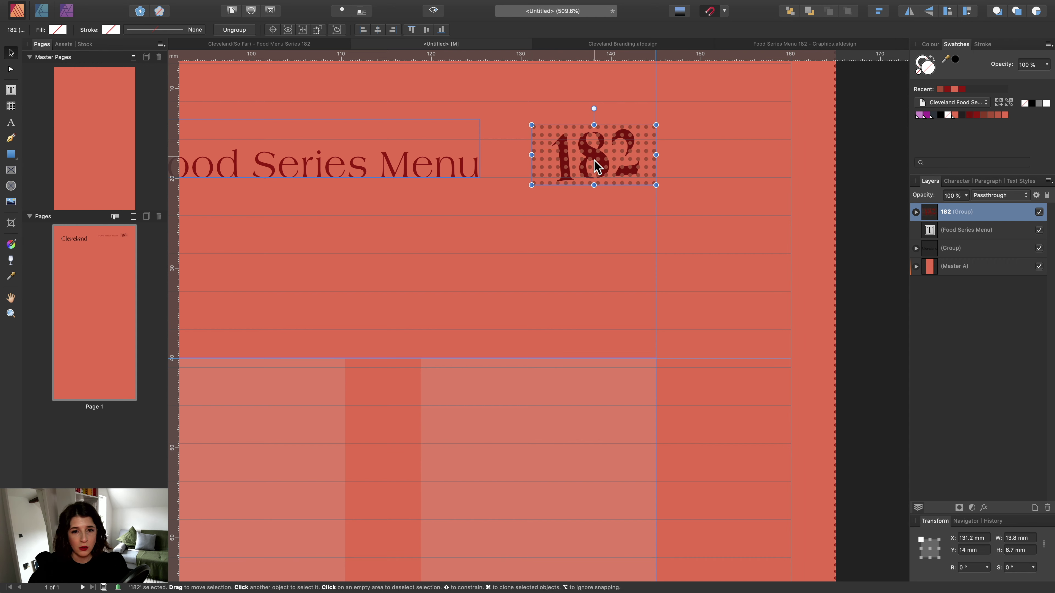
pyautogui.moveTo(596, 161); pyautogui.dragTo(594, 159)
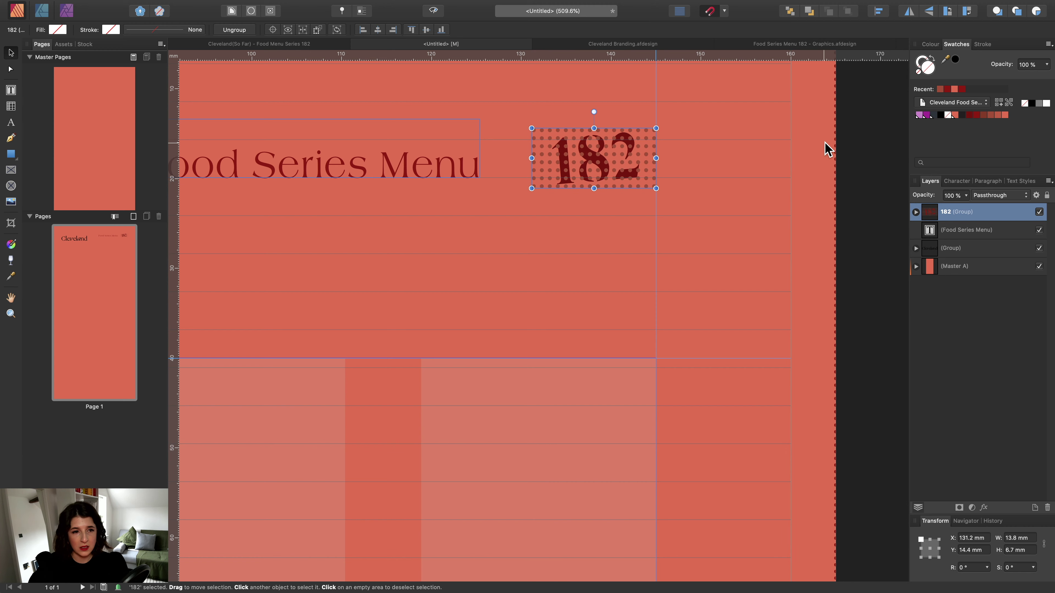
pyautogui.click(848, 146)
# Shift the Food Series Menu frame right, next to the 182 badge.
pyautogui.scroll(-2, 552, 151)
pyautogui.scroll(-1, 552, 155)
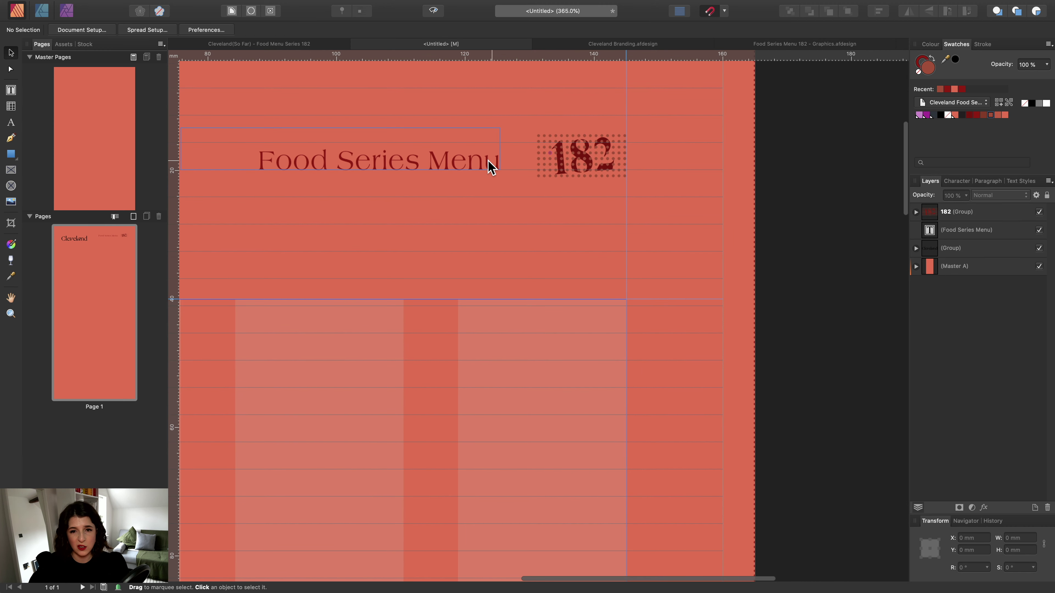
pyautogui.click(473, 165)
pyautogui.moveTo(473, 165); pyautogui.dragTo(494, 166)
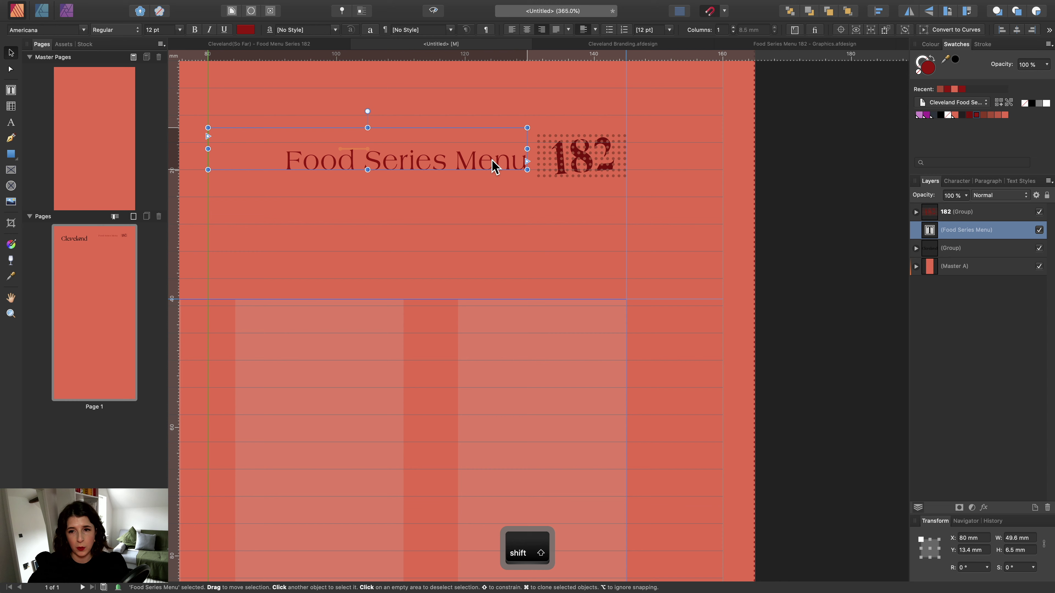
pyautogui.click(794, 151)
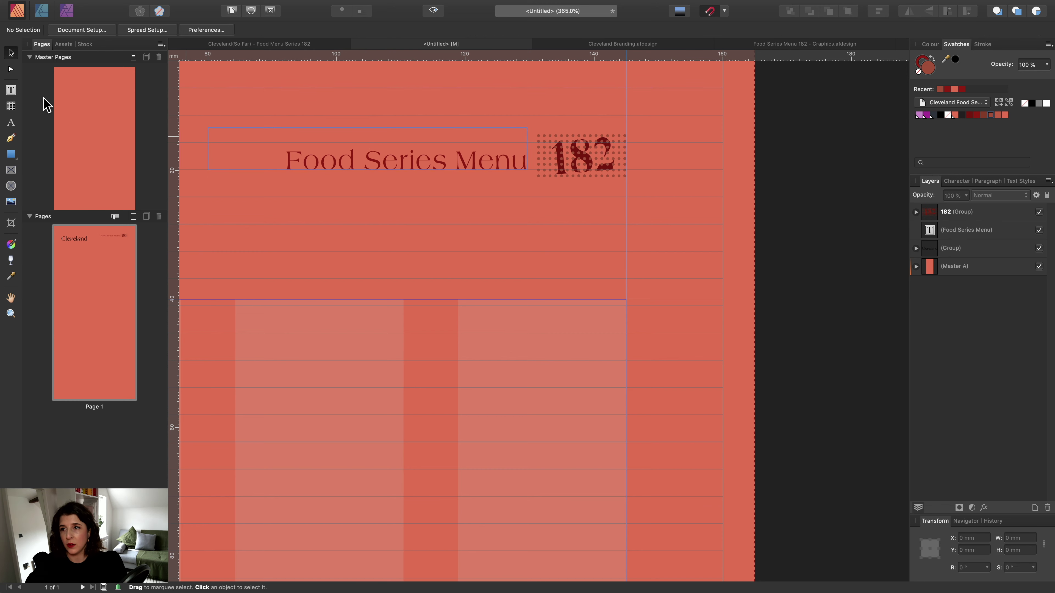
# Draw a new text frame below the Food Series Menu title.
pyautogui.click(436, 12)
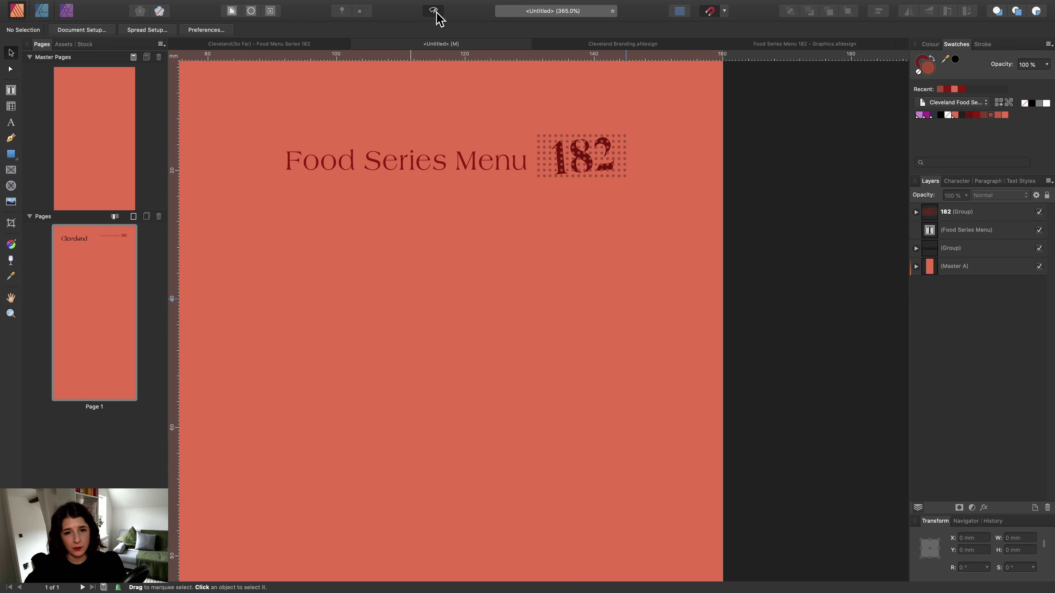
pyautogui.click(435, 12)
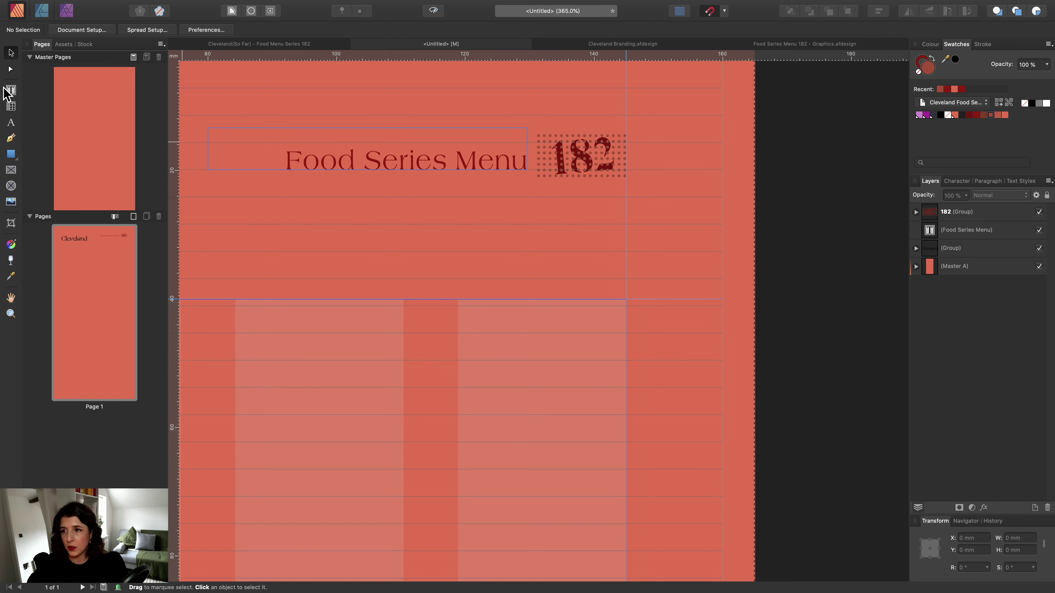
pyautogui.click(13, 91)
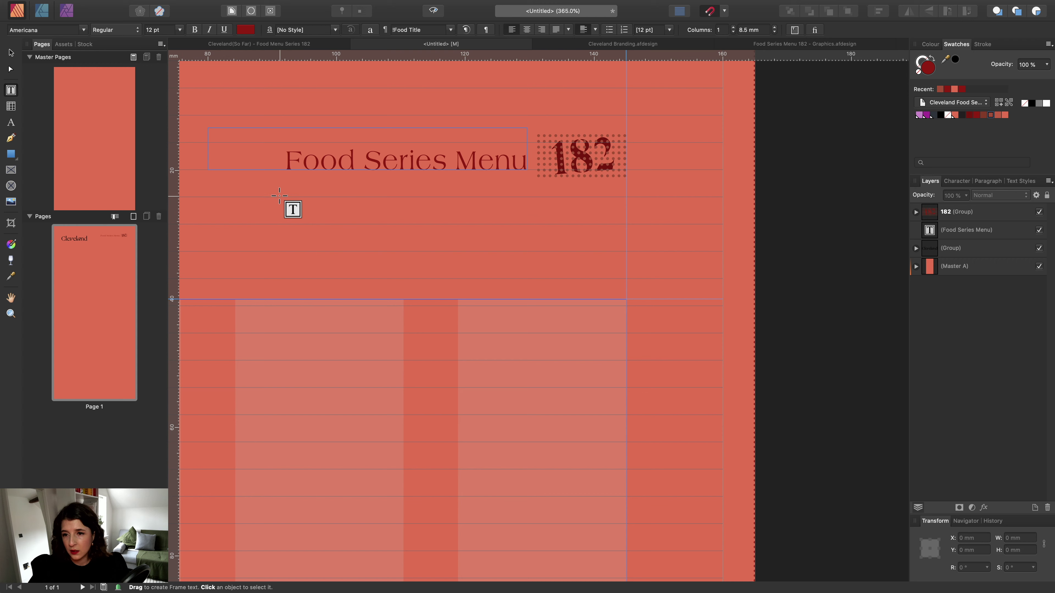
pyautogui.moveTo(279, 196); pyautogui.dragTo(626, 252)
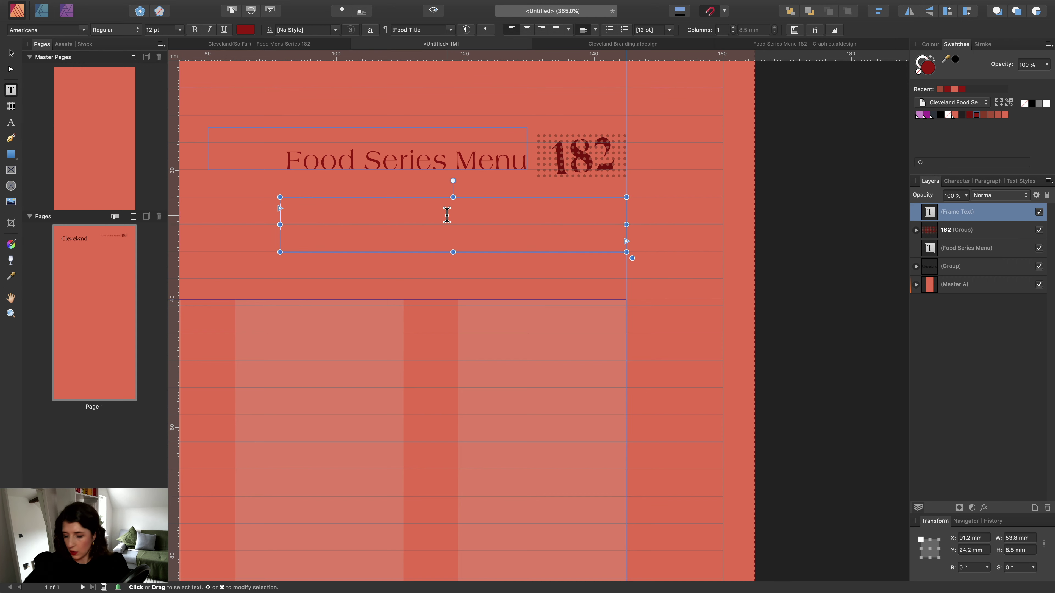
# Copy the theme line 'seafood, green things &' from the menu copy and paste it into the frame.
pyautogui.press('super+Tab')
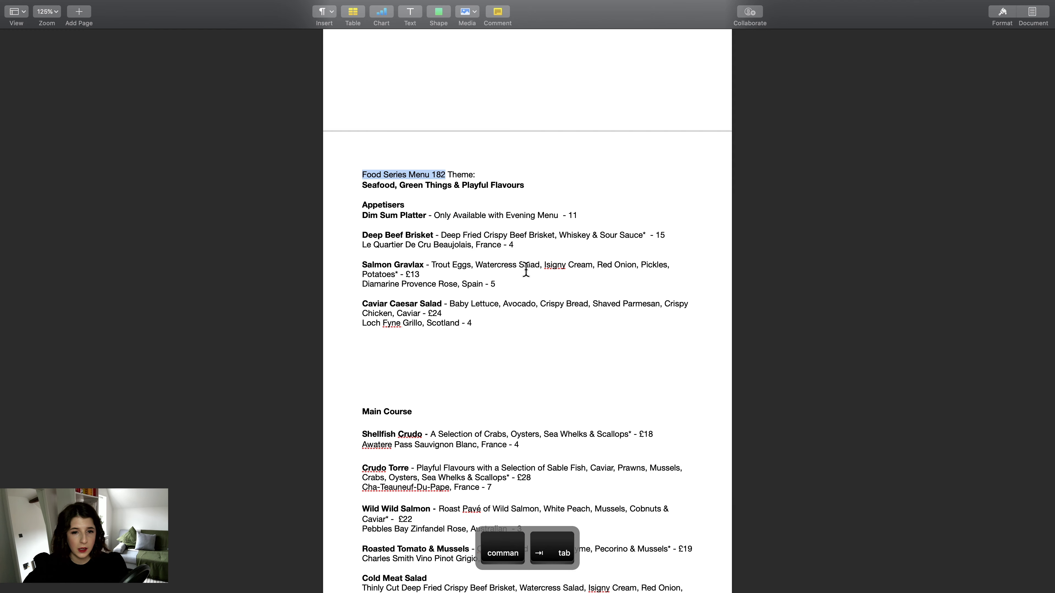
pyautogui.moveTo(531, 186); pyautogui.dragTo(360, 186)
pyautogui.press('super+c')
pyautogui.press('super+Tab')
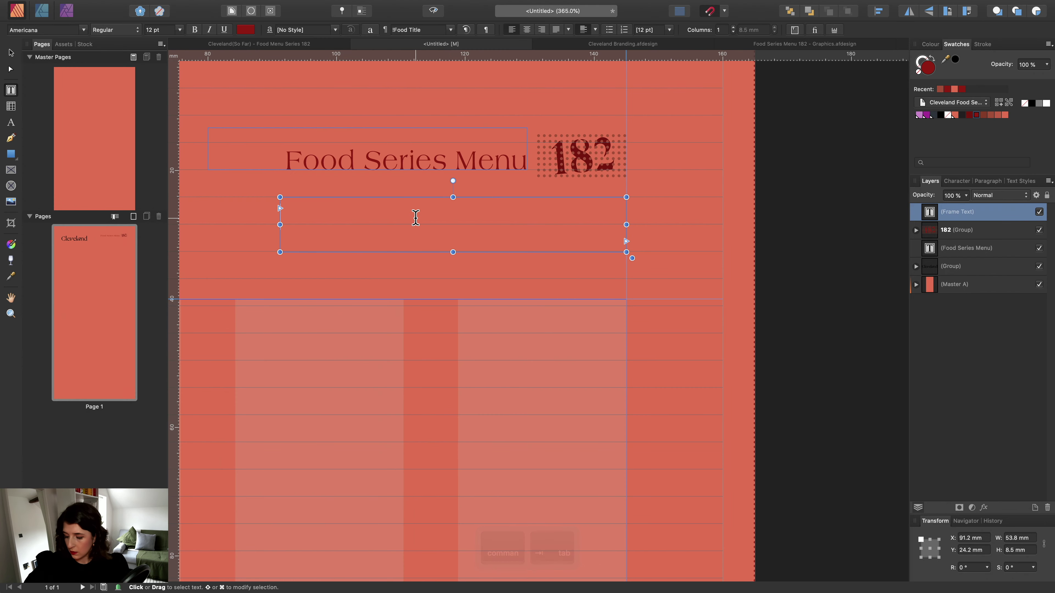
pyautogui.press('super+v')
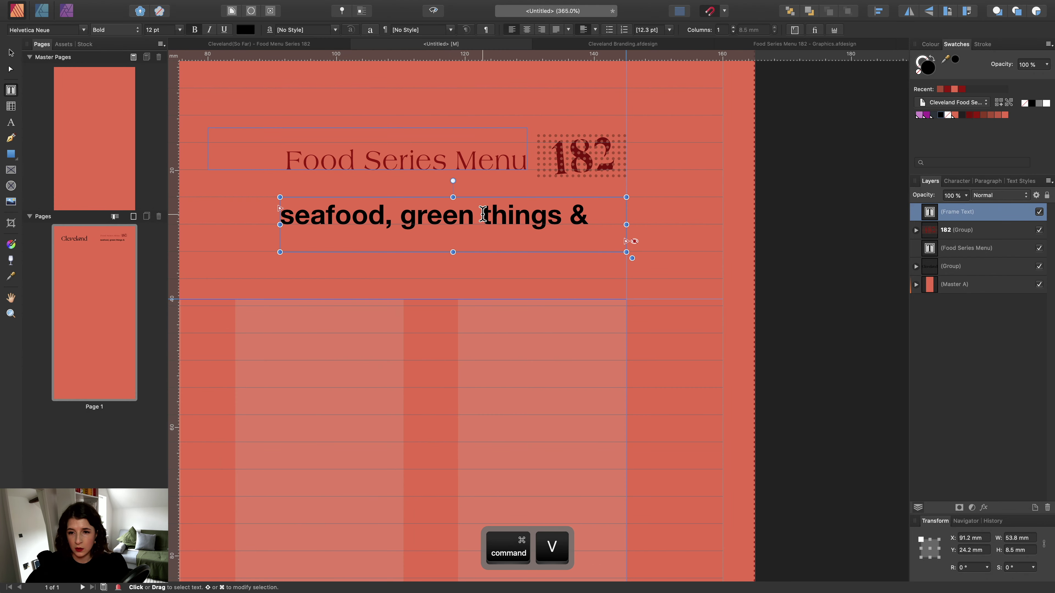
# Select the title text, detach and delete all text styles, and cancel a new paragraph style.
pyautogui.click(488, 160)
pyautogui.press('super+a')
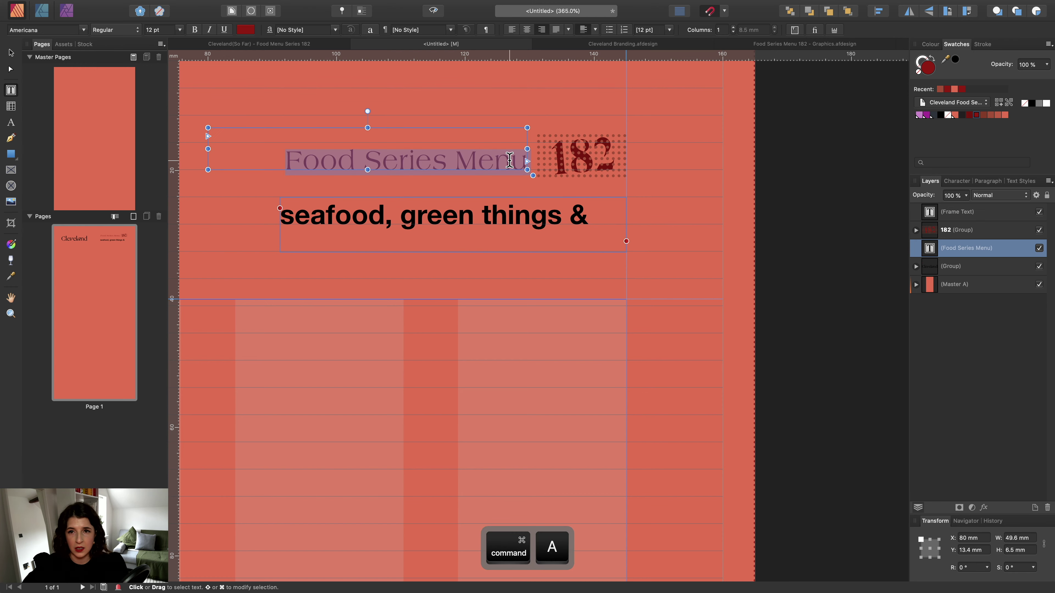
pyautogui.click(1021, 180)
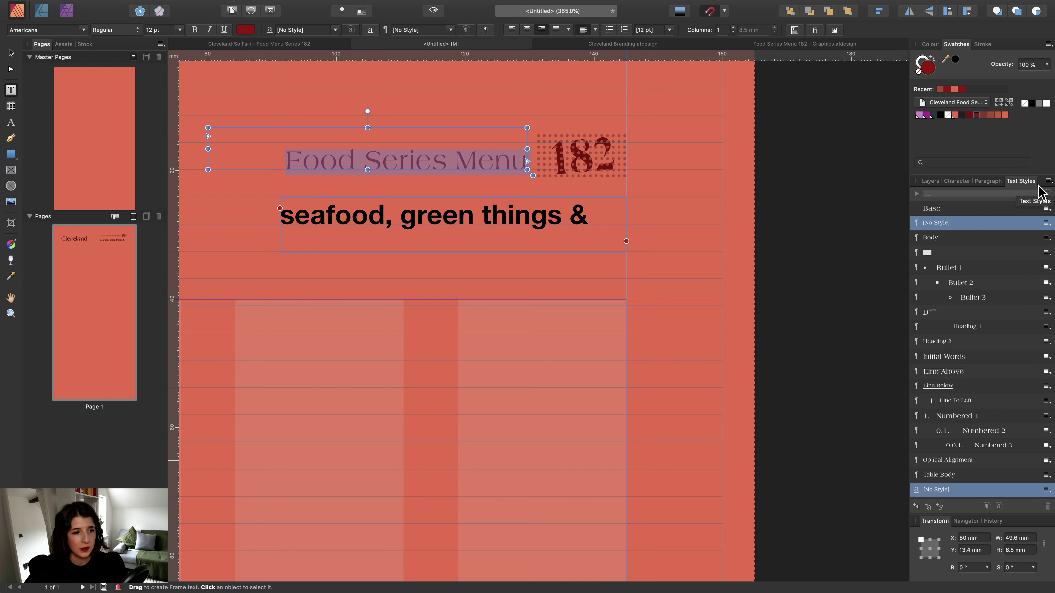
pyautogui.click(1048, 181)
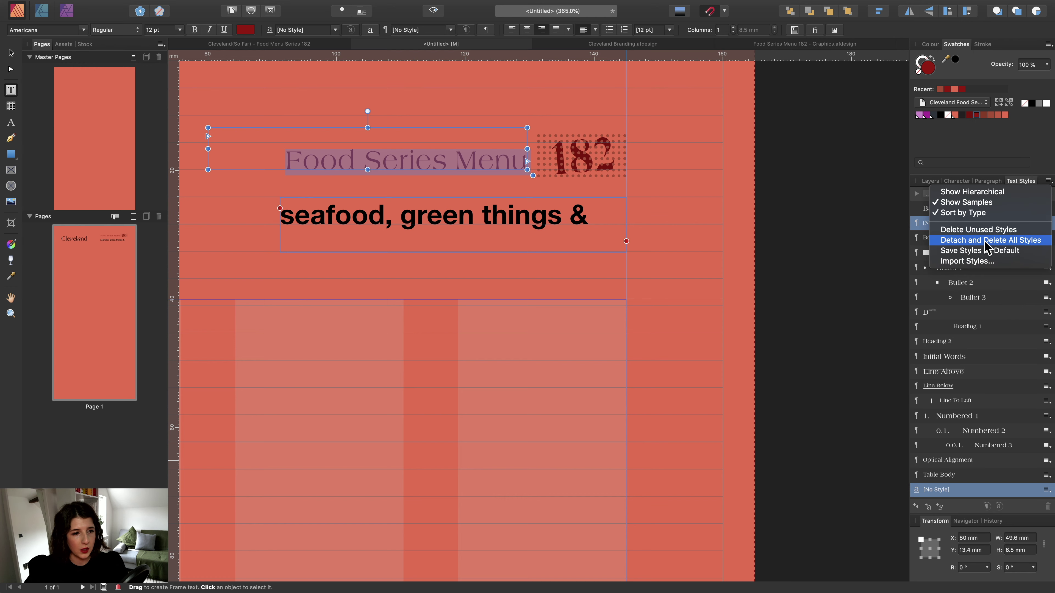
pyautogui.click(968, 243)
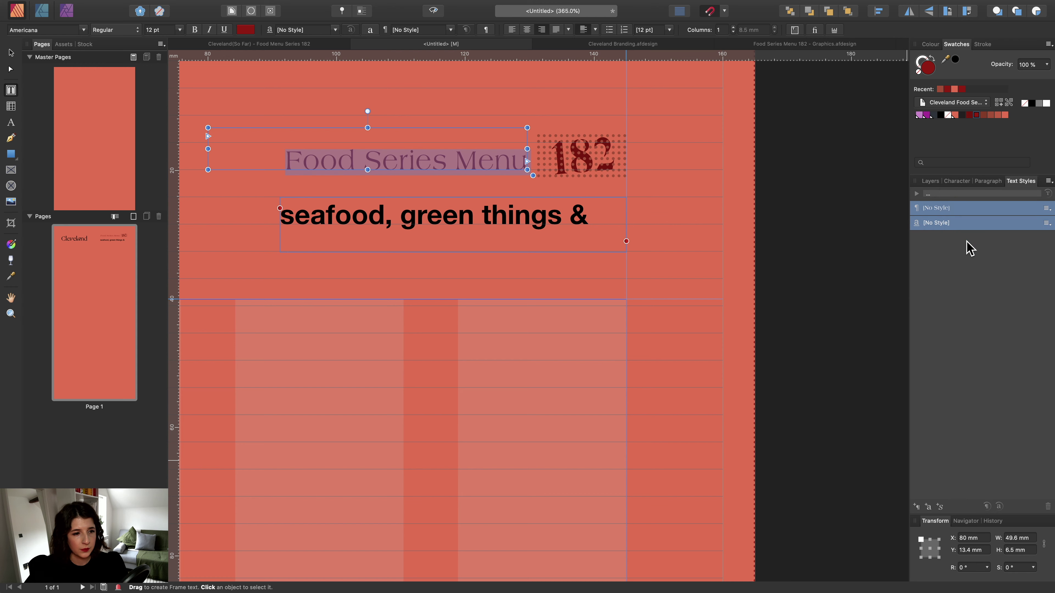
pyautogui.click(917, 507)
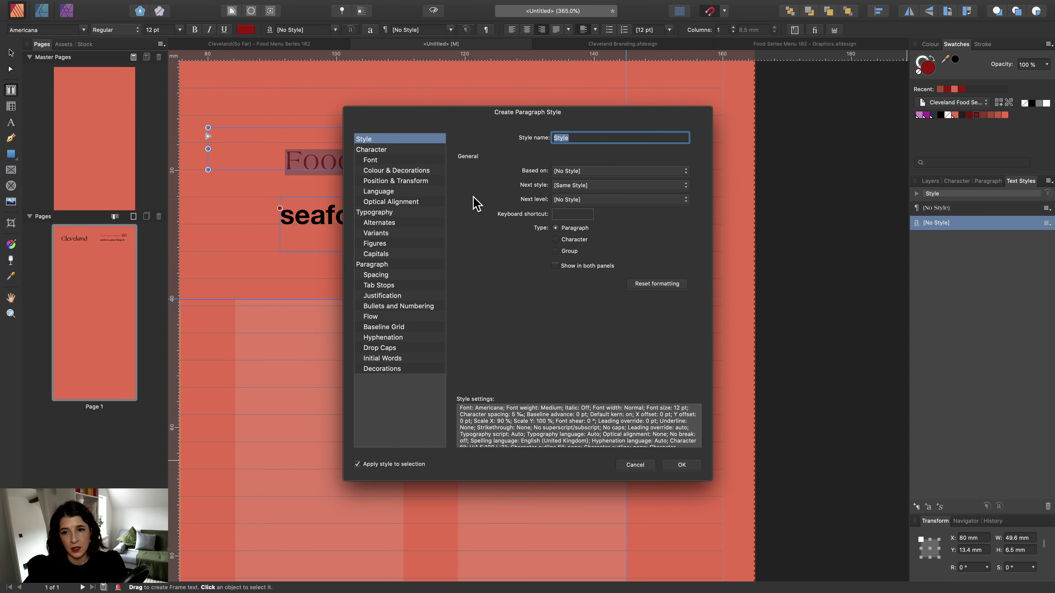
pyautogui.moveTo(371, 121); pyautogui.dragTo(477, 99)
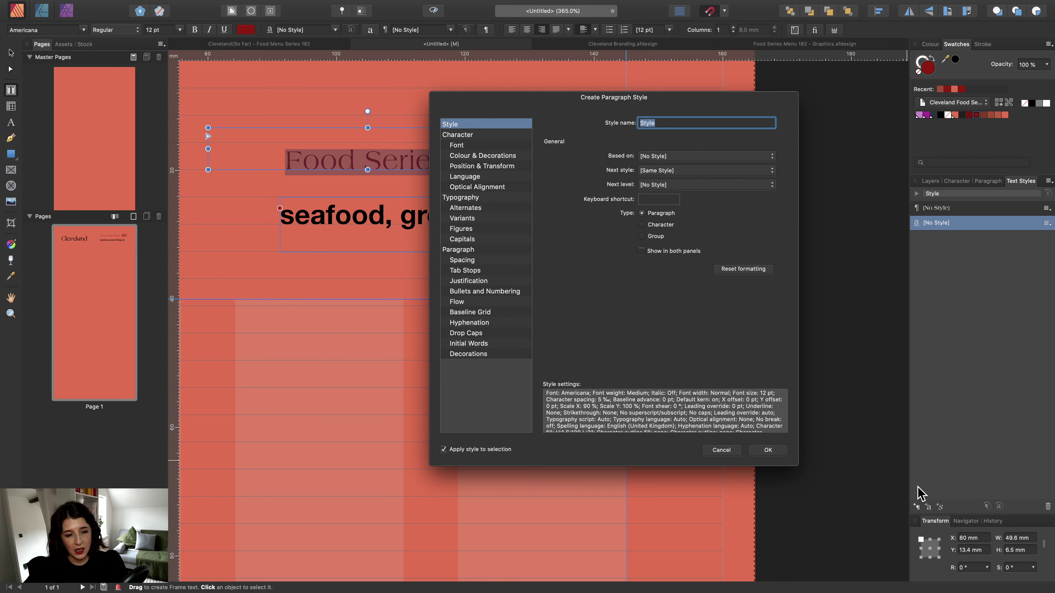
pyautogui.click(721, 450)
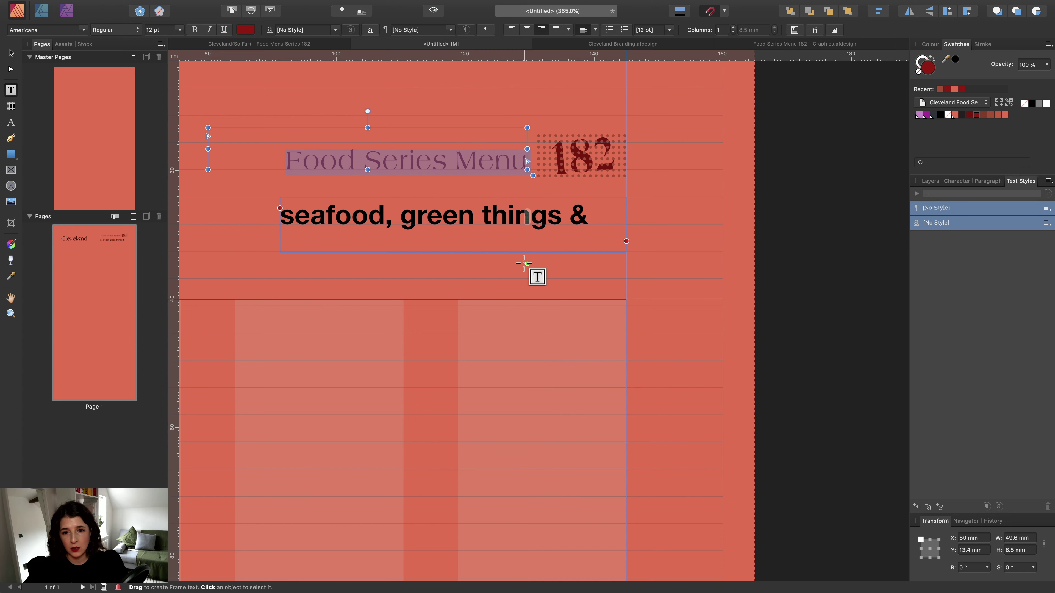
# Try italicising the word Food, then undo it.
pyautogui.click(505, 155)
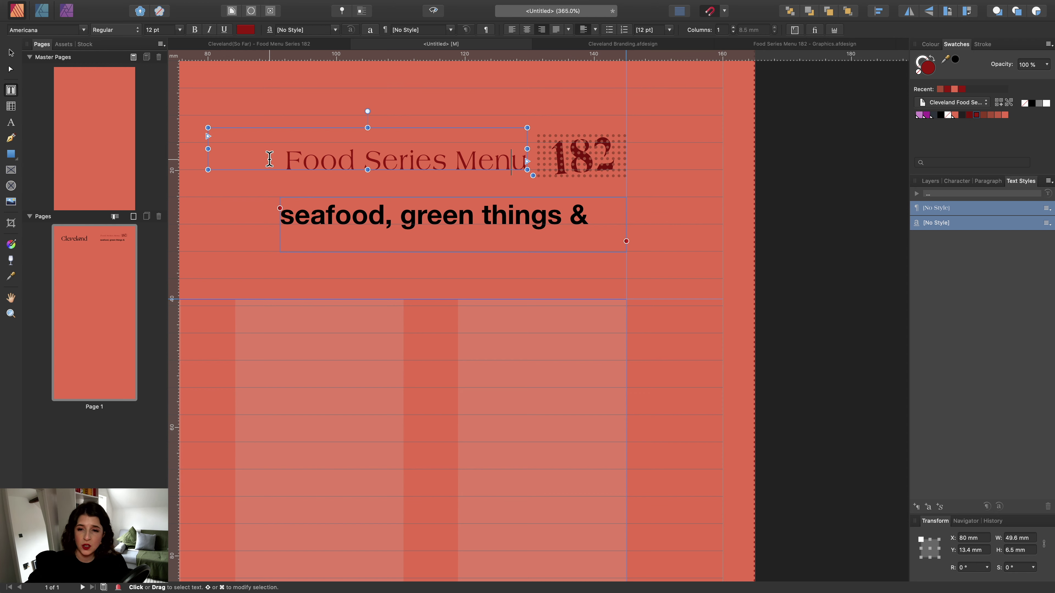
pyautogui.moveTo(337, 161); pyautogui.dragTo(285, 161)
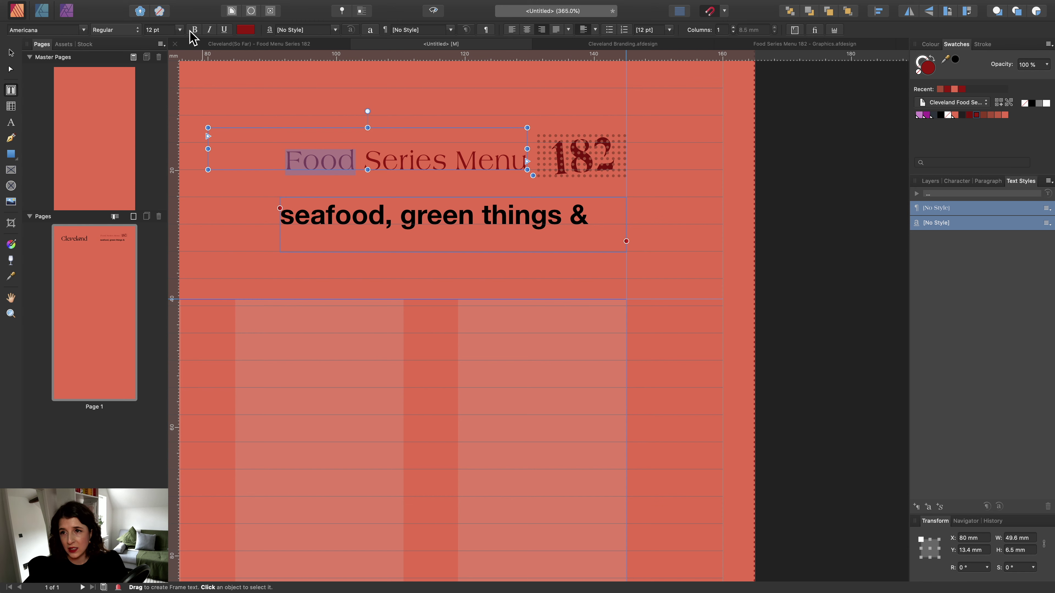
pyautogui.click(209, 30)
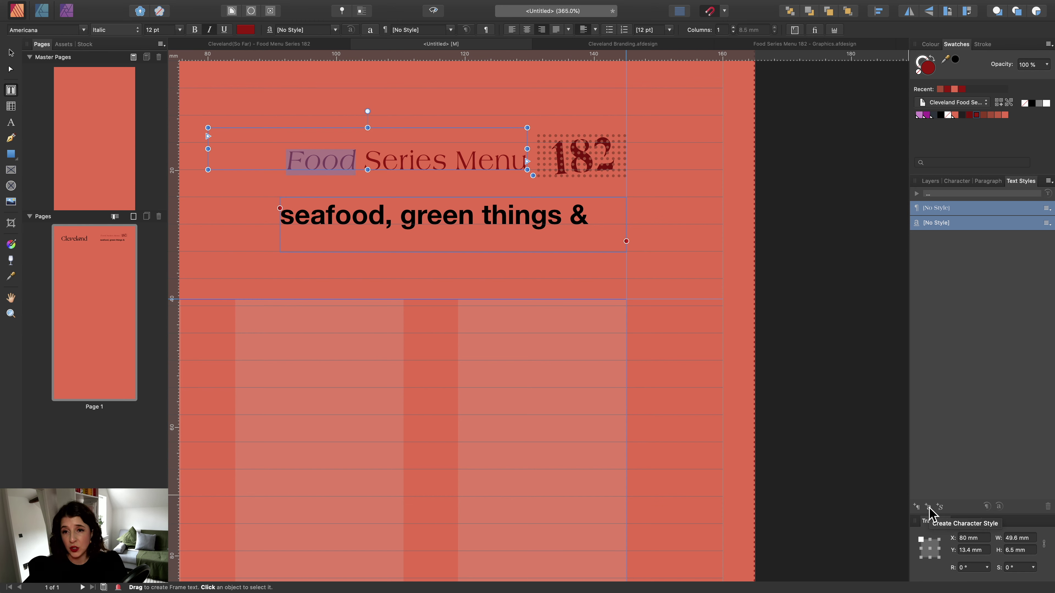
pyautogui.press('super+z')
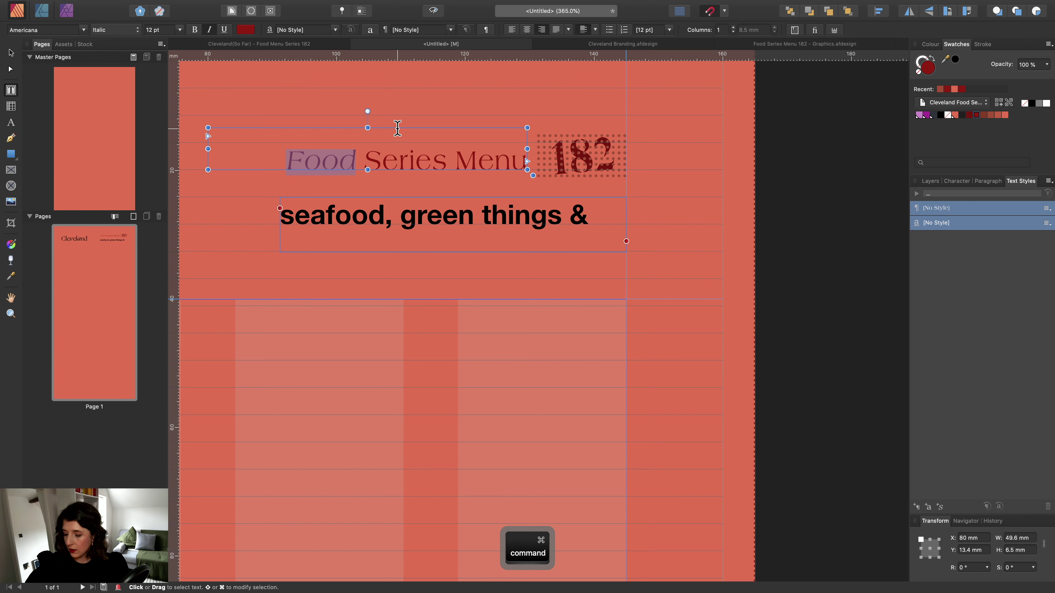
# Create a paragraph style named 'Title' from the whole Food Series Menu line.
pyautogui.press('super+a')
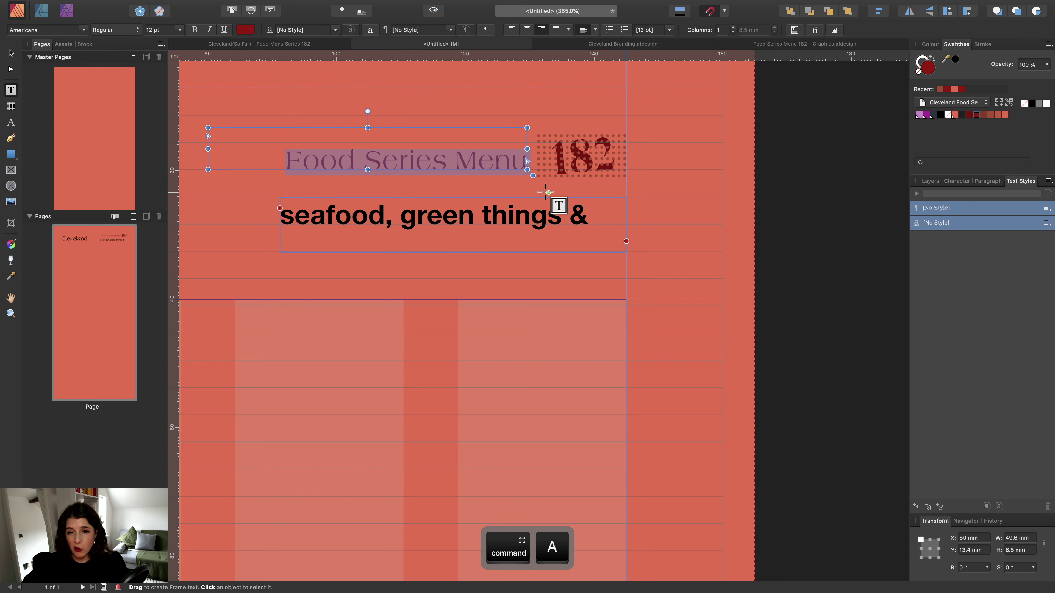
pyautogui.click(916, 506)
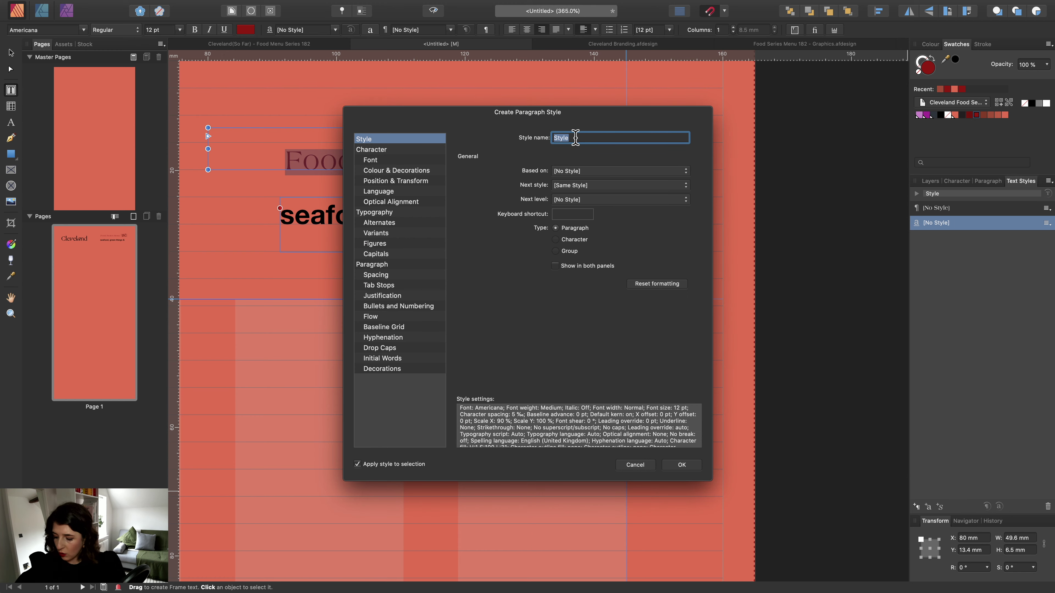
pyautogui.write('Titl')
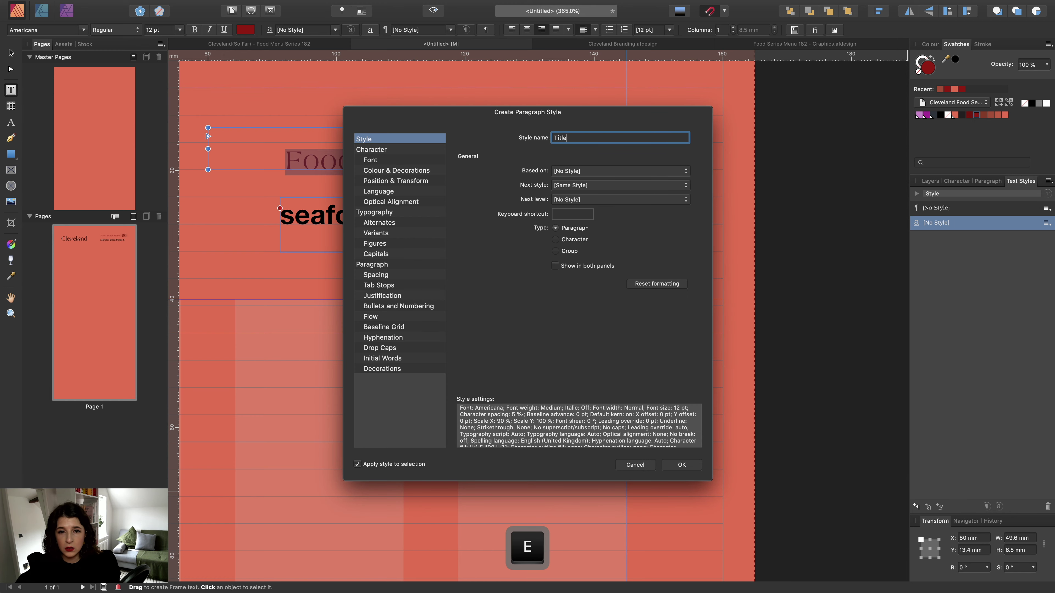
pyautogui.press('Return')
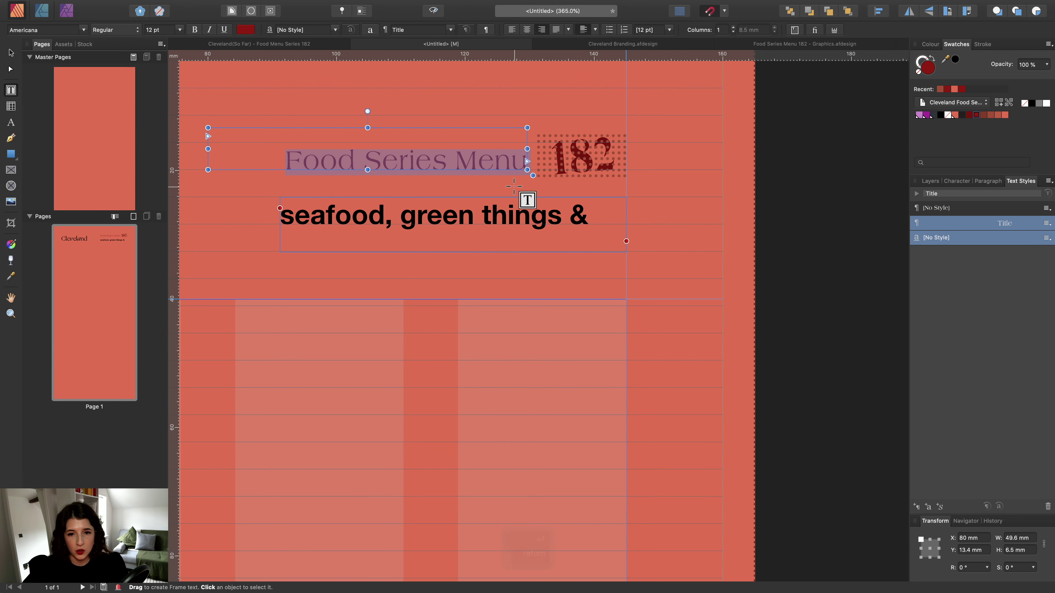
pyautogui.click(506, 204)
# Apply Title to 'seafood, green things &', save it as style 'Title Left', and left-align it.
pyautogui.press('super+a')
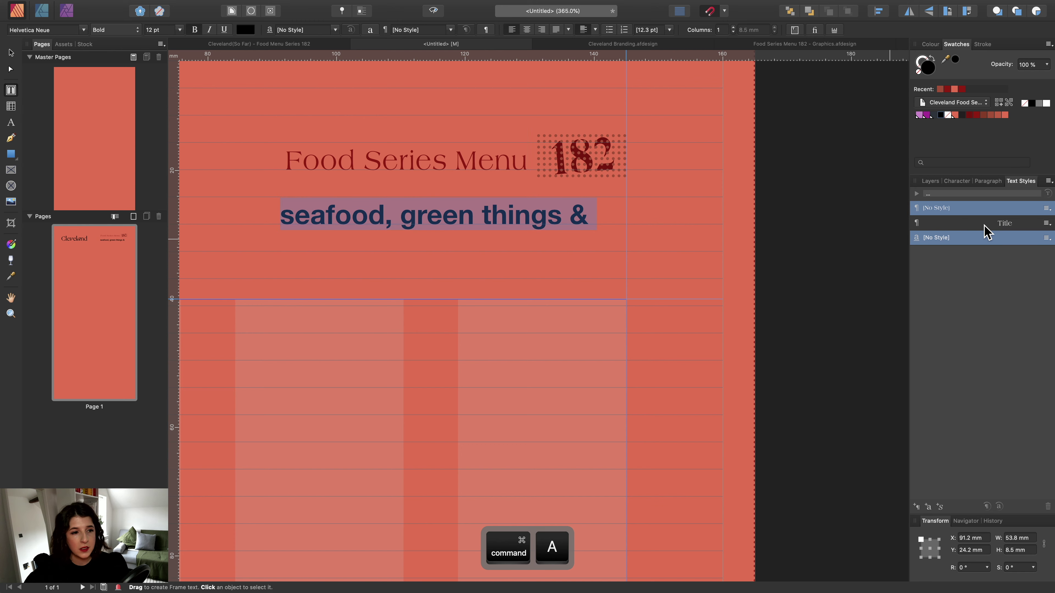
pyautogui.click(985, 229)
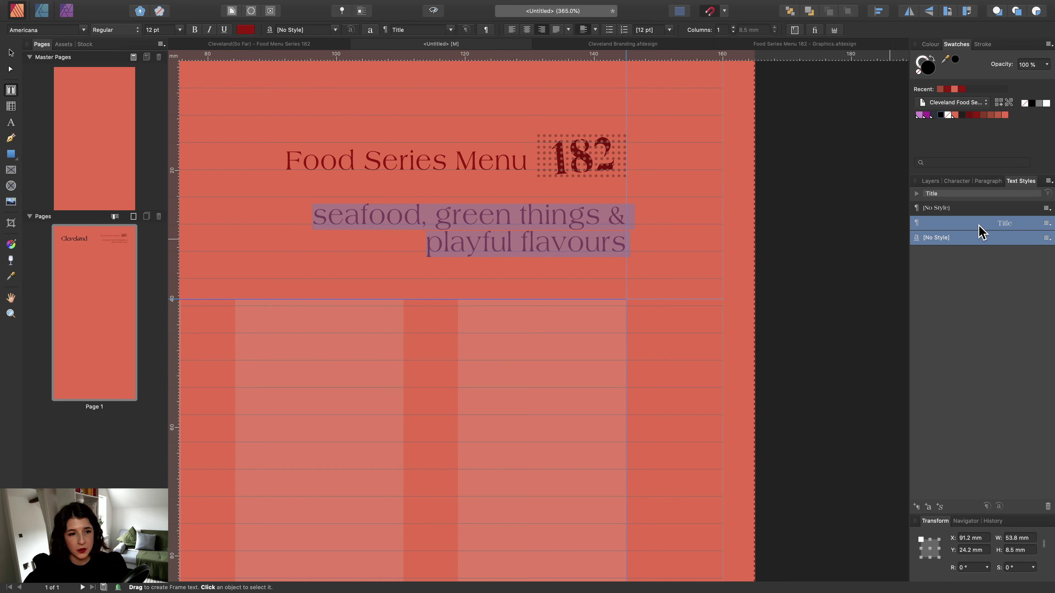
pyautogui.click(916, 506)
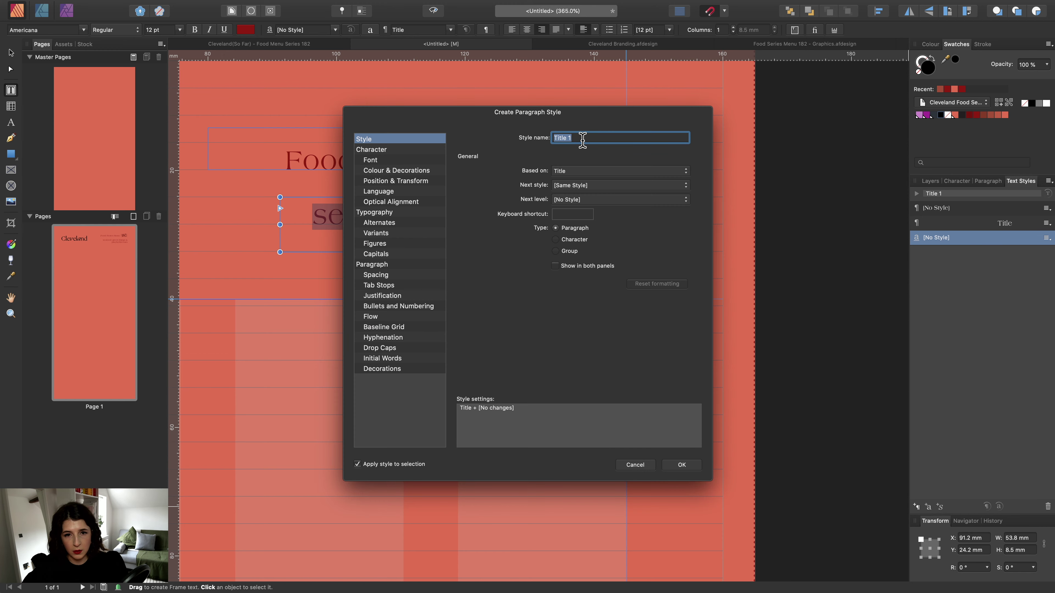
pyautogui.press('BackSpace')
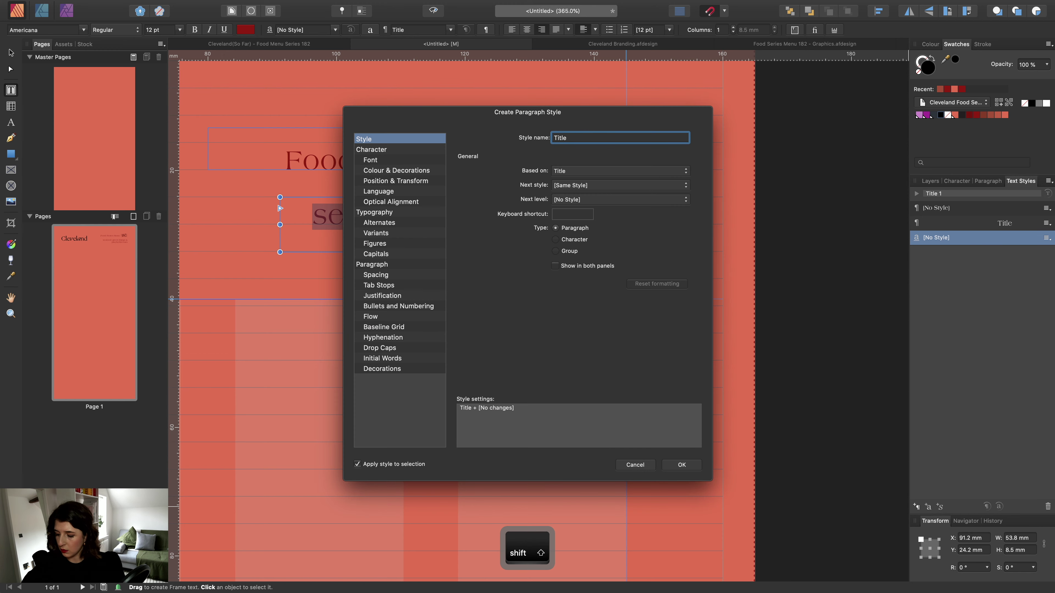
pyautogui.write('Left')
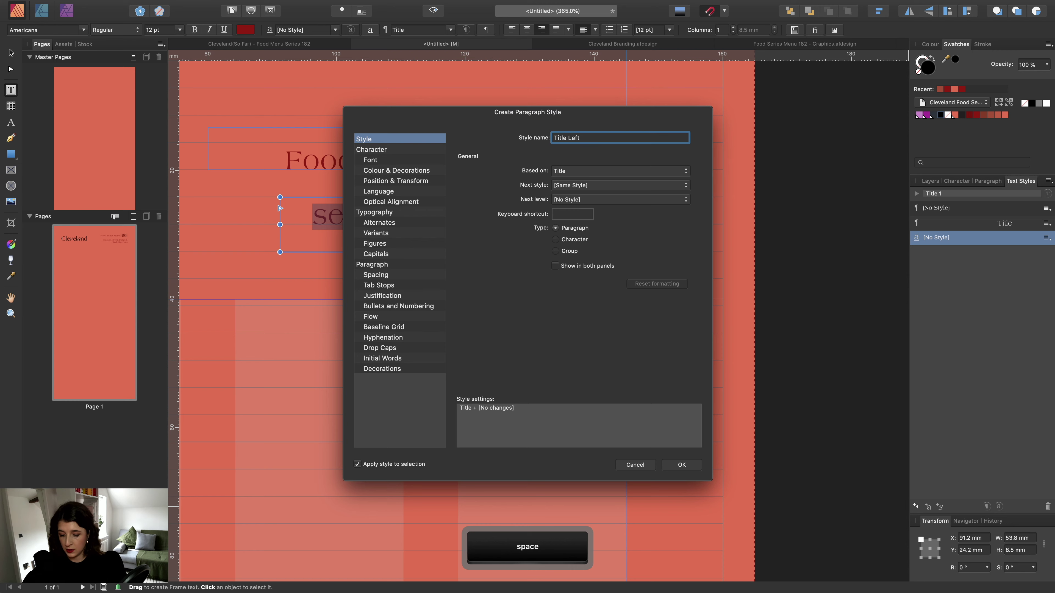
pyautogui.press('Return')
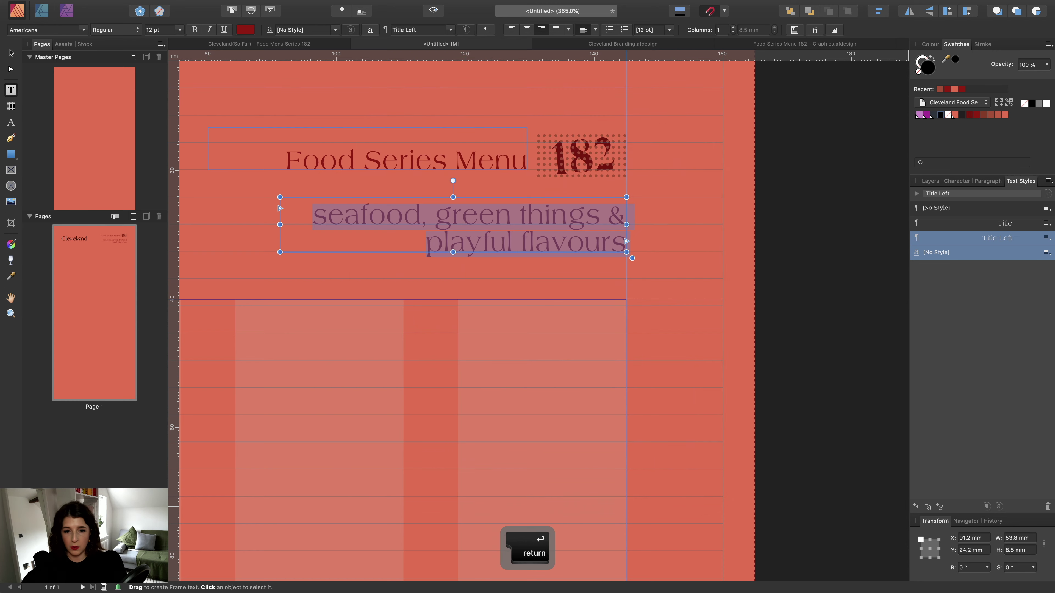
pyautogui.click(512, 33)
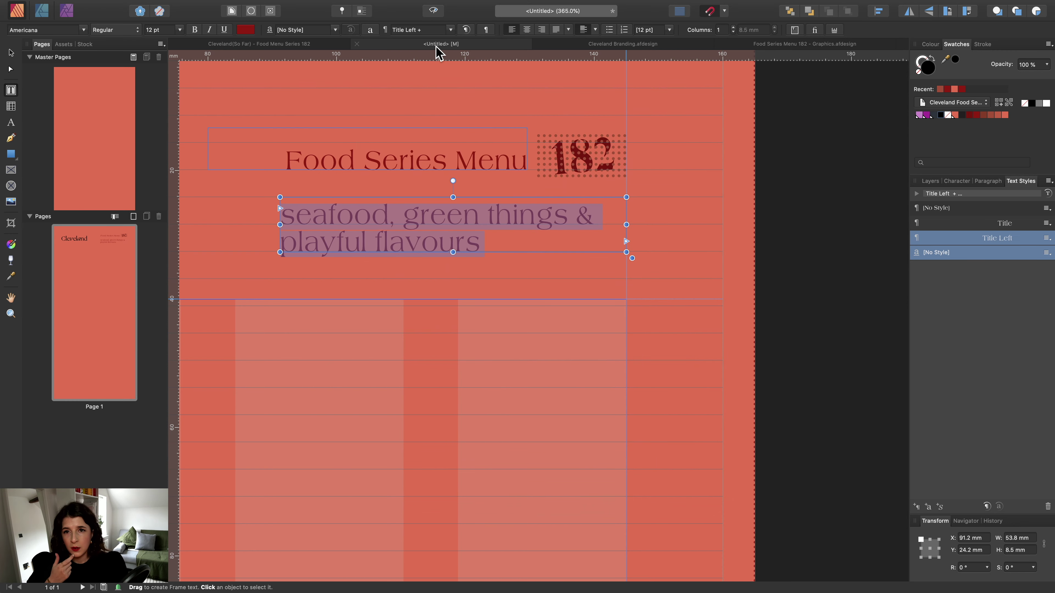
# Left-align the subtitle and save that alignment into the Title Left paragraph style.
pyautogui.click(542, 29)
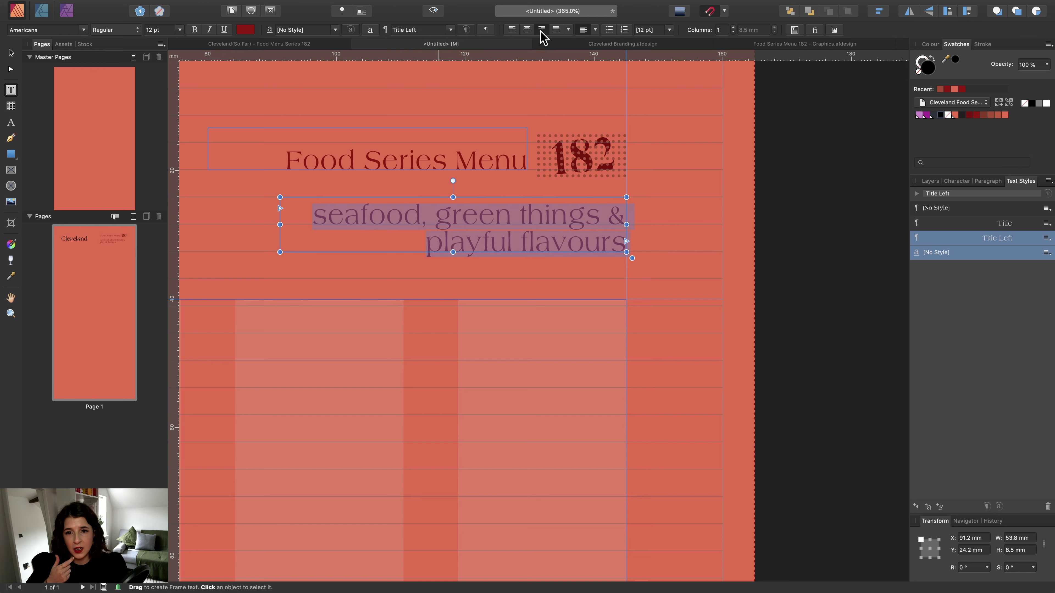
pyautogui.click(512, 29)
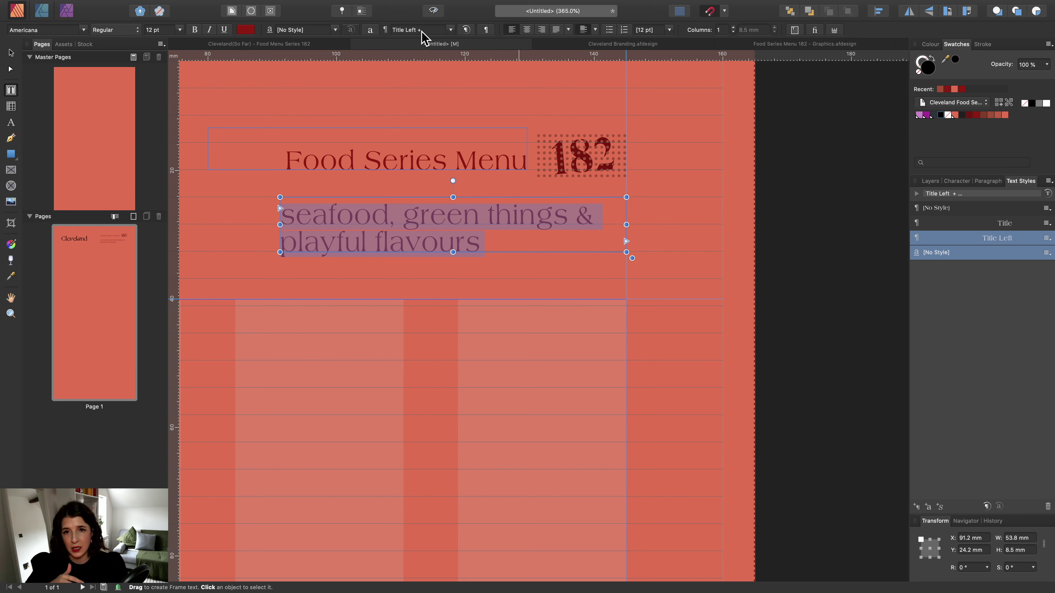
pyautogui.click(466, 31)
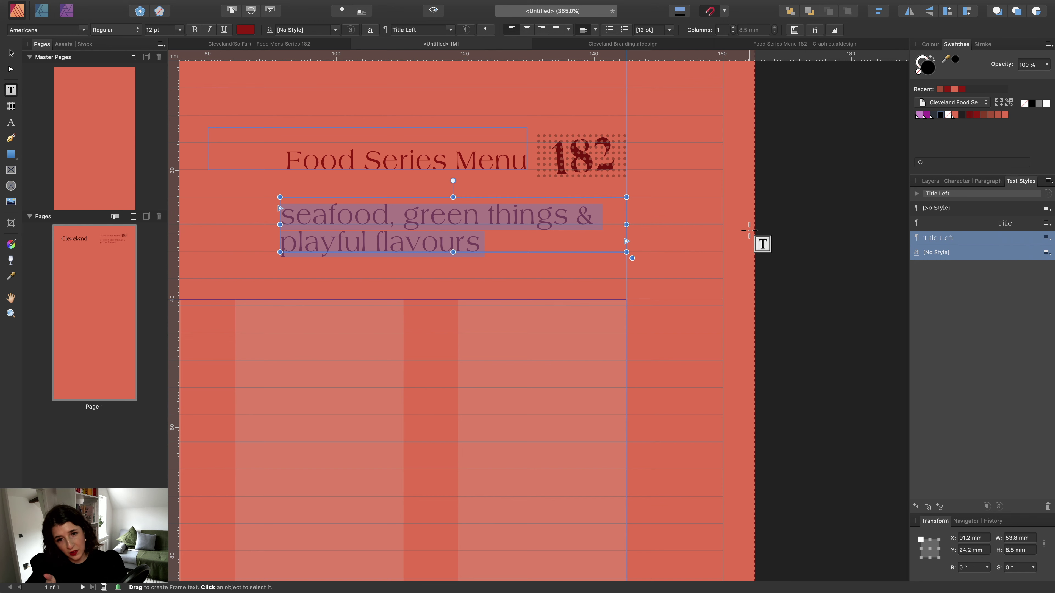
# Try a dark red colour on the subtitle, then undo it to keep the original red.
pyautogui.click(968, 116)
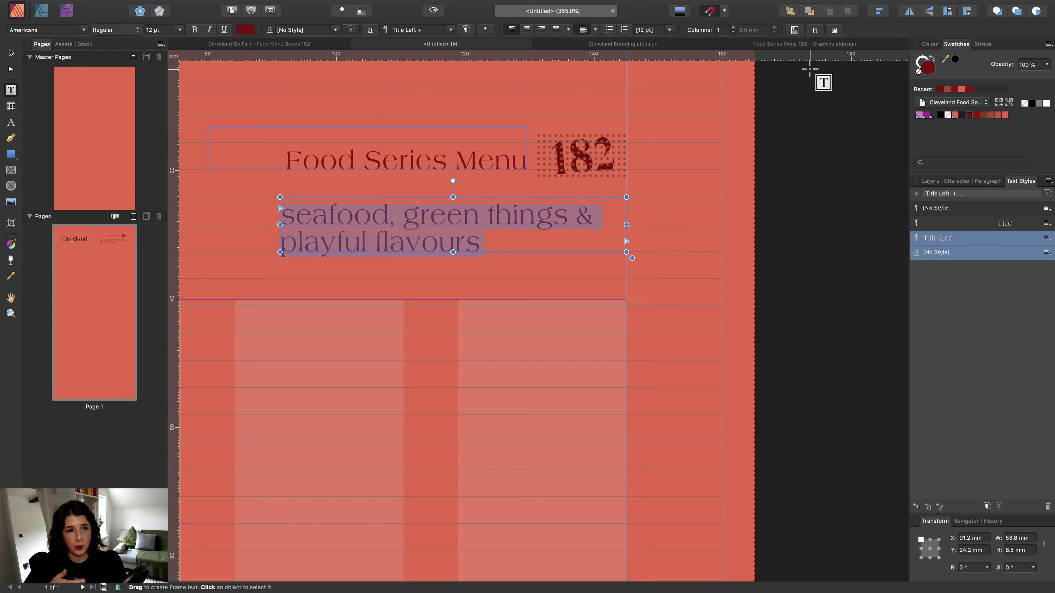
pyautogui.press('super+z')
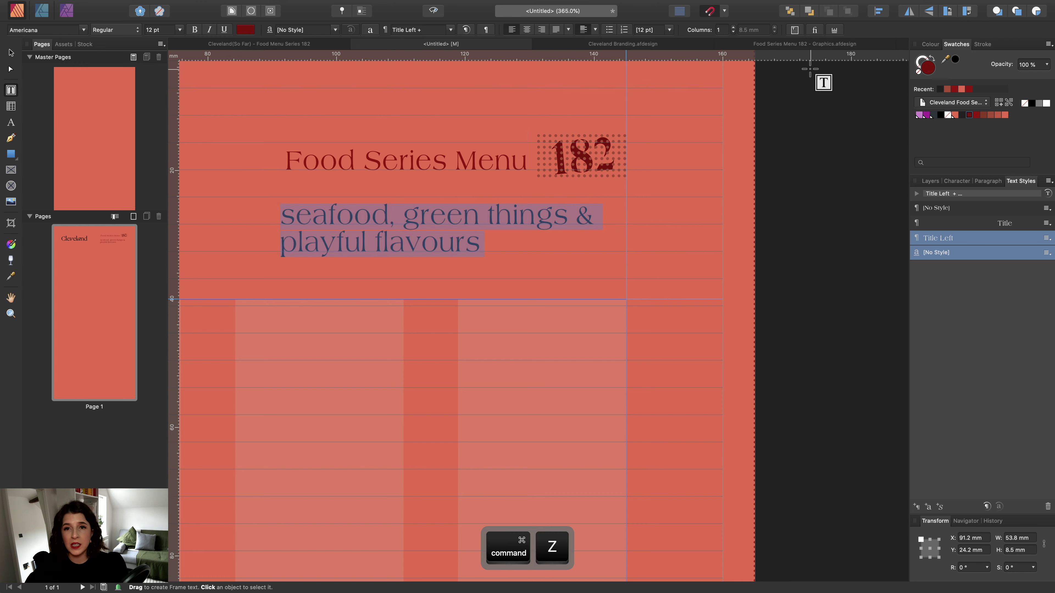
pyautogui.press('super+z')
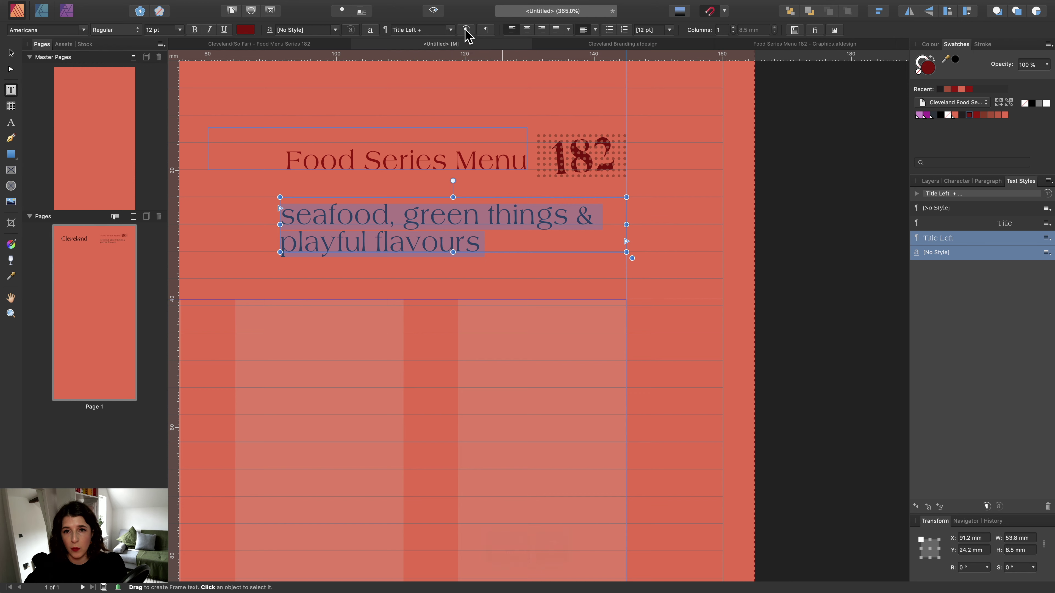
pyautogui.press('super')
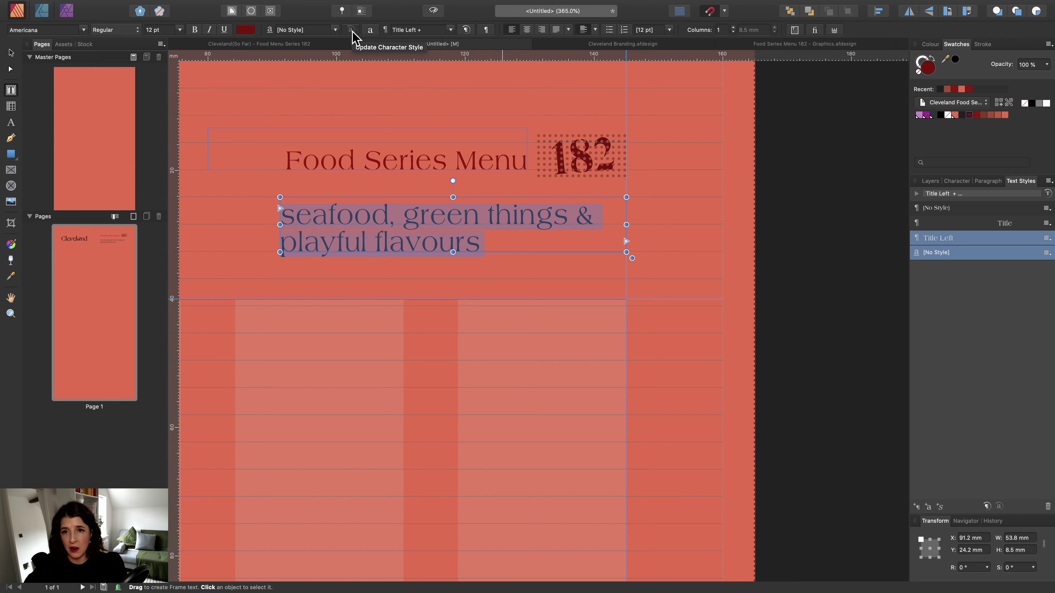
pyautogui.press('super')
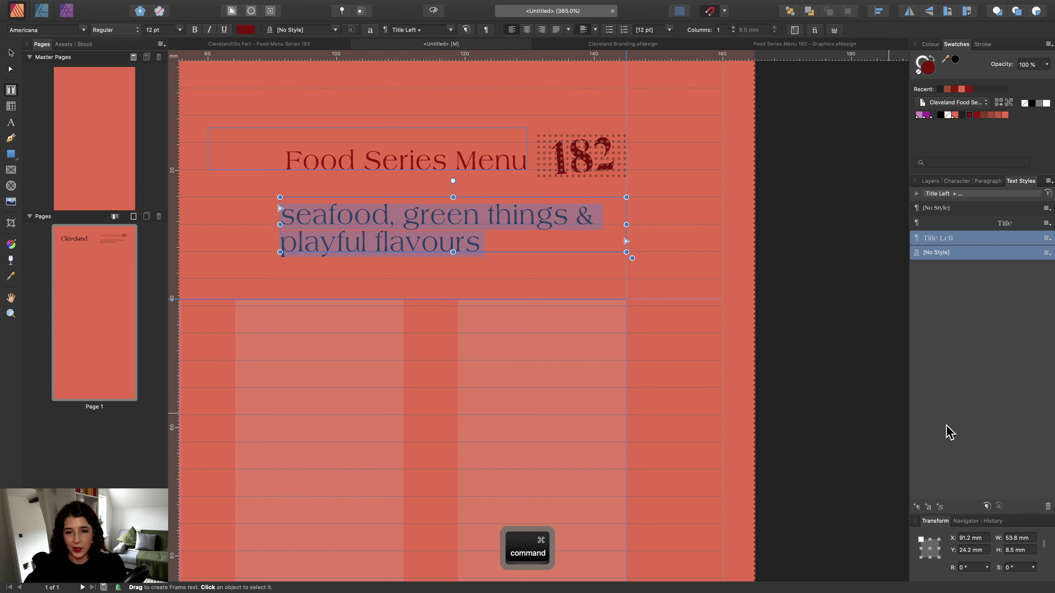
pyautogui.press('super+z')
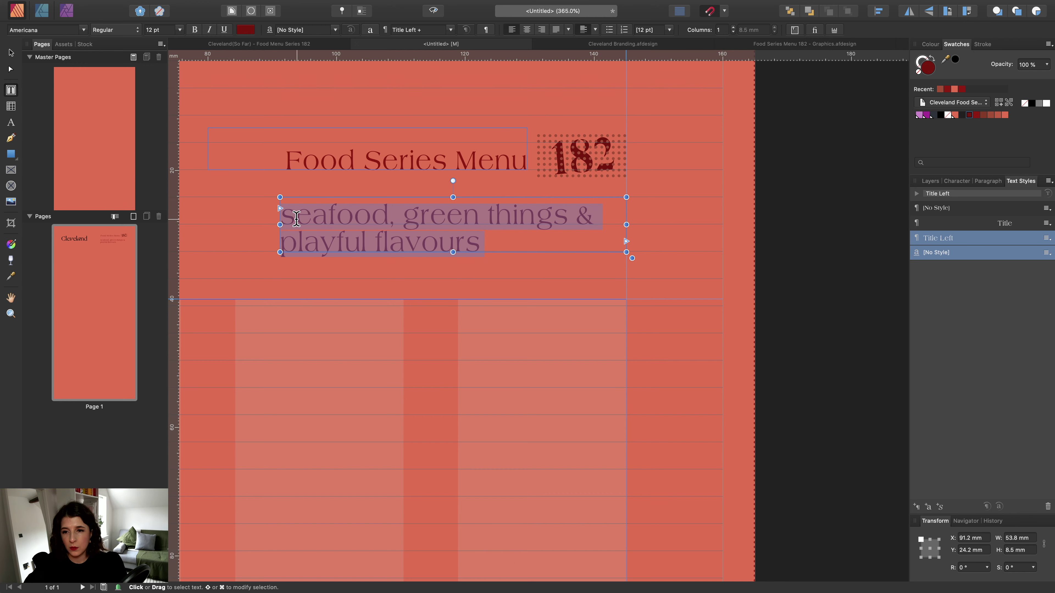
# Change the subtitle's capitalisation to Title Case.
pyautogui.moveTo(146, 6)
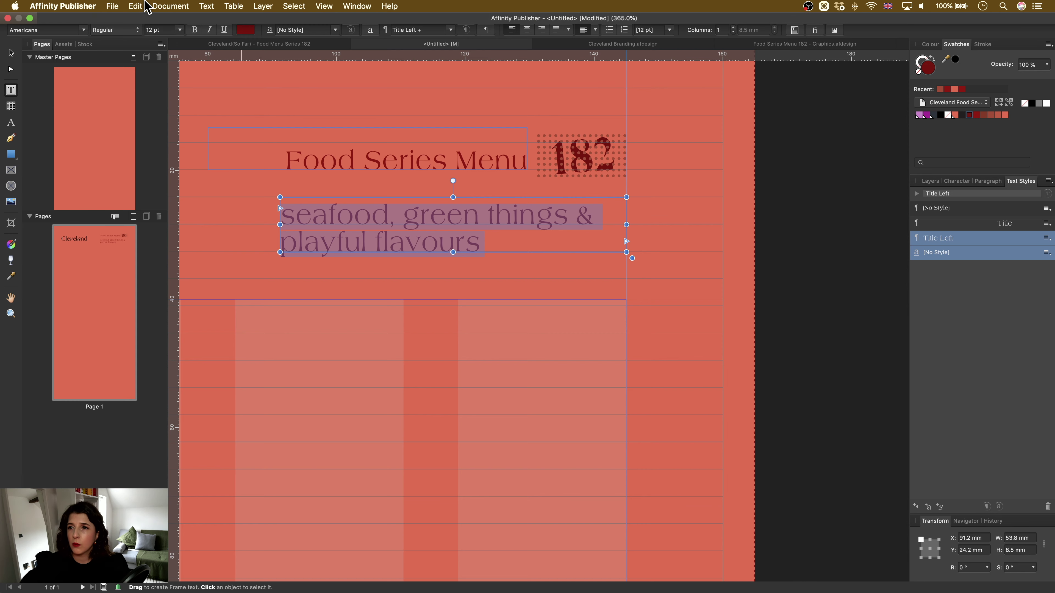
pyautogui.click(206, 6)
pyautogui.moveTo(242, 169)
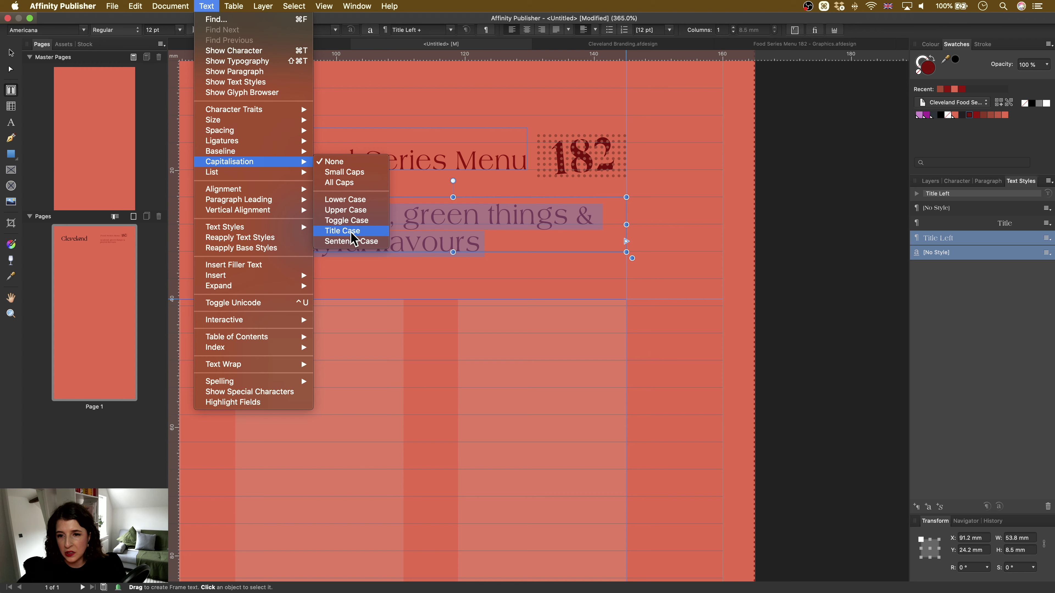
pyautogui.click(346, 233)
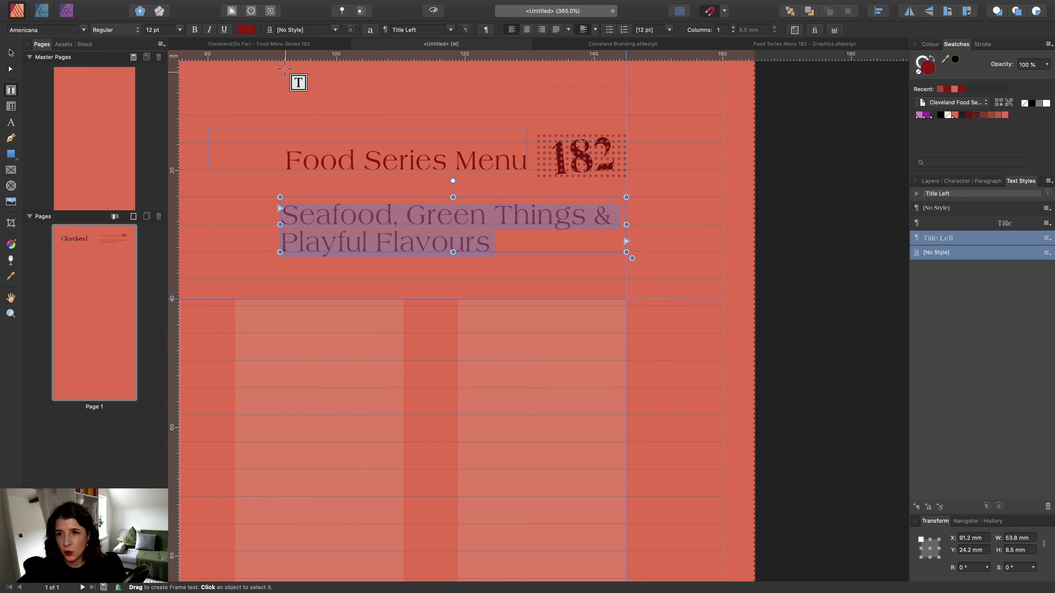
# Narrow the subtitle frame to 49.2 mm so '& Playful Flavours' wraps, checking the Cleveland reference.
pyautogui.click(271, 43)
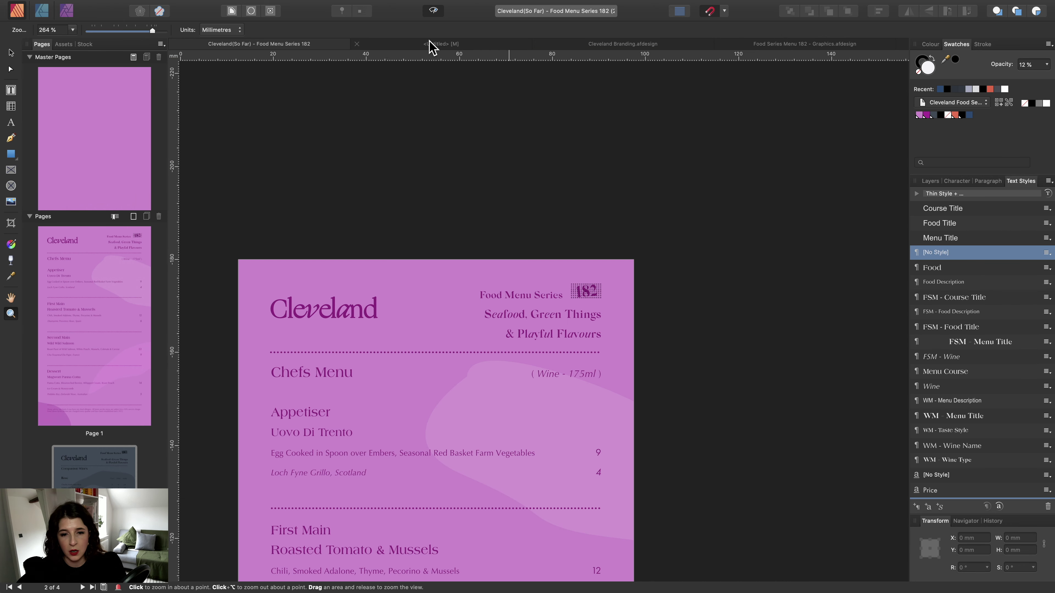
pyautogui.click(431, 44)
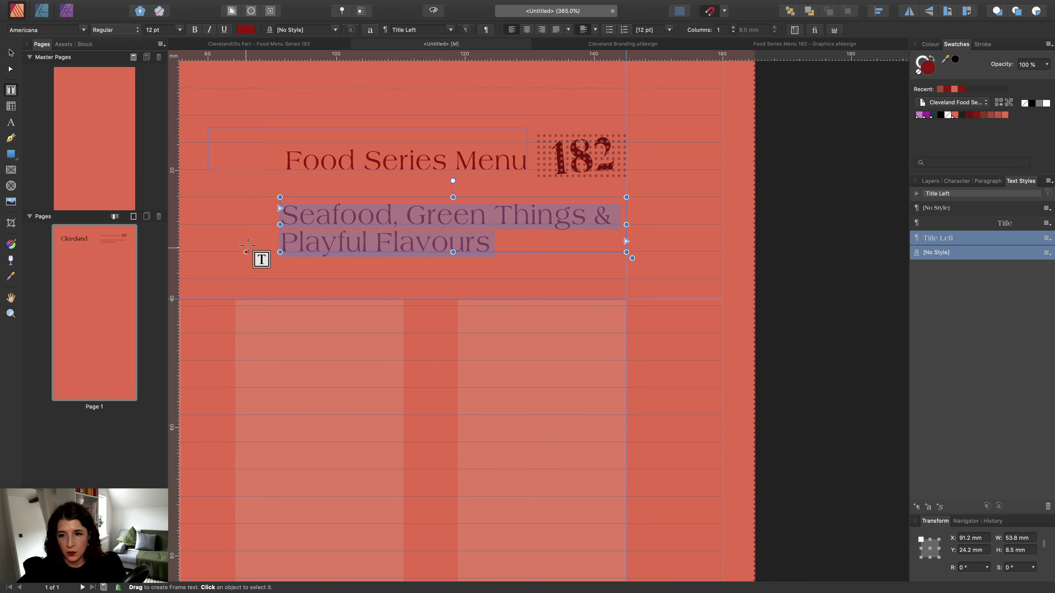
pyautogui.moveTo(278, 224); pyautogui.dragTo(307, 225)
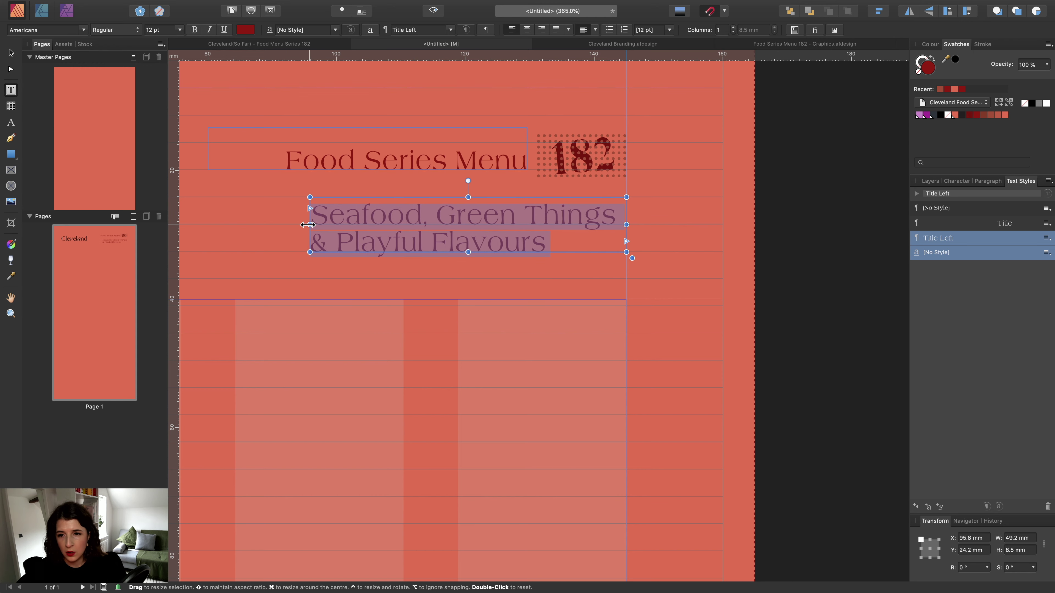
pyautogui.click(297, 43)
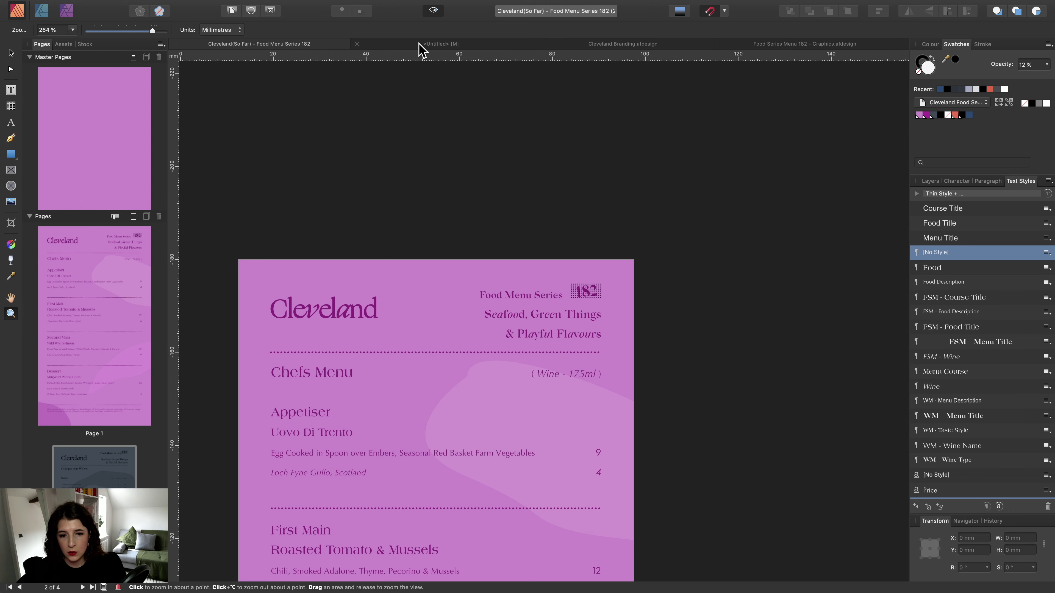
pyautogui.click(432, 43)
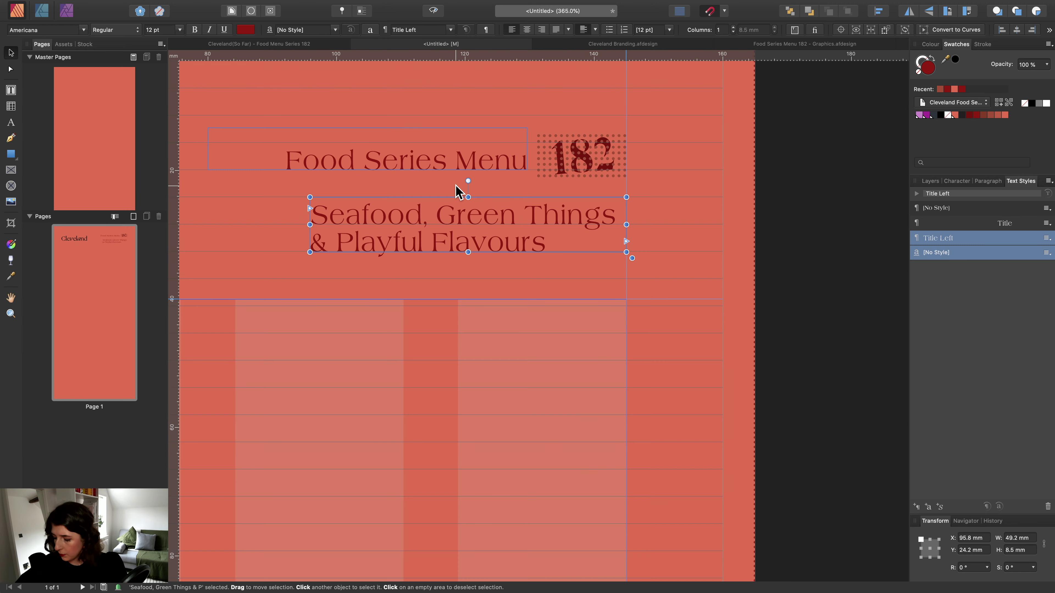
pyautogui.press('super+0')
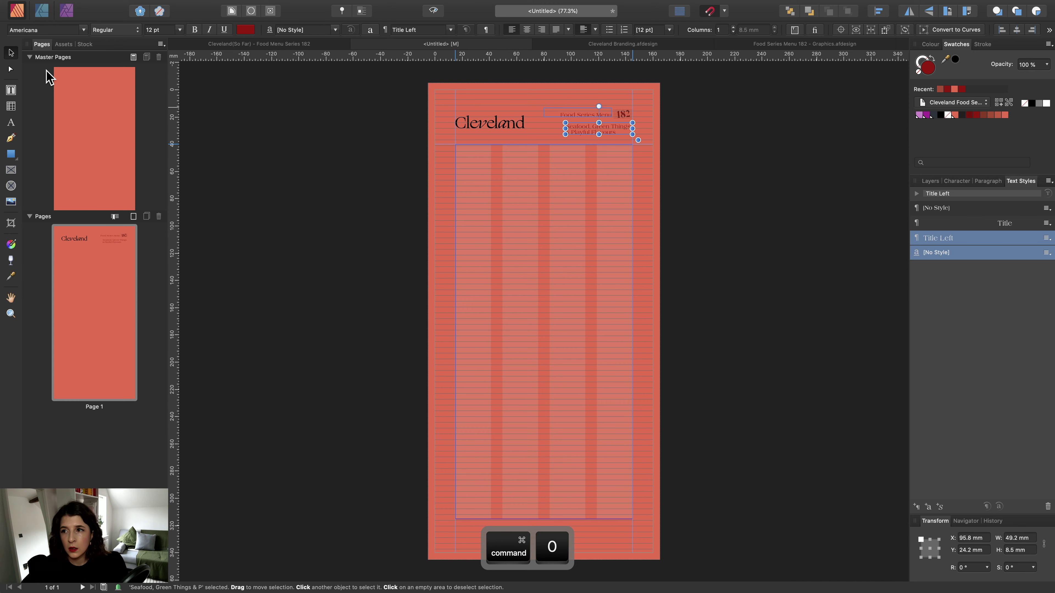
pyautogui.click(359, 156)
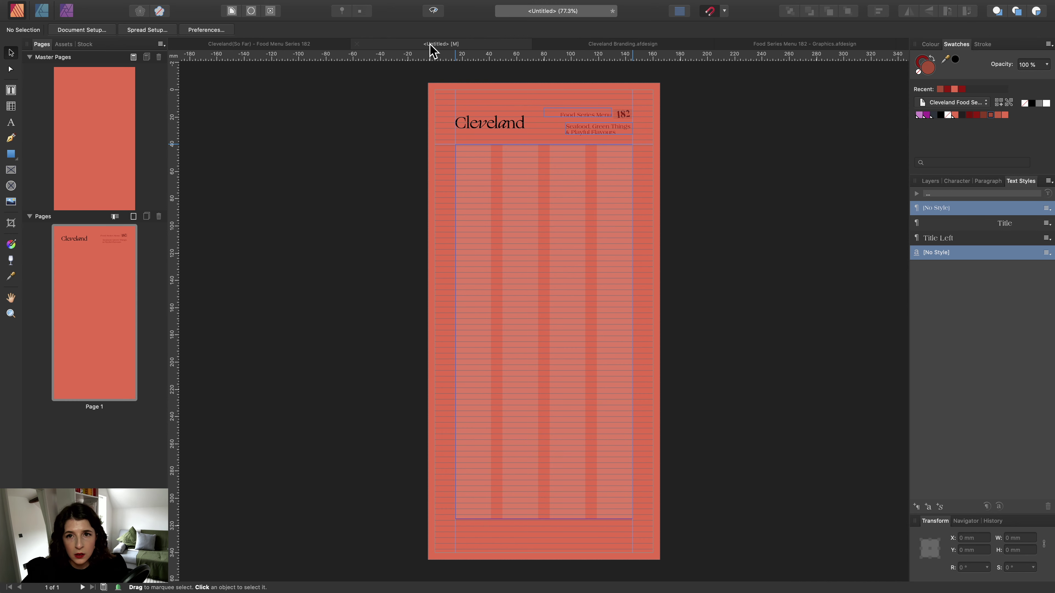
# Set the subtitle text to Extra Bold and widen its frame so the lines fit.
pyautogui.click(428, 9)
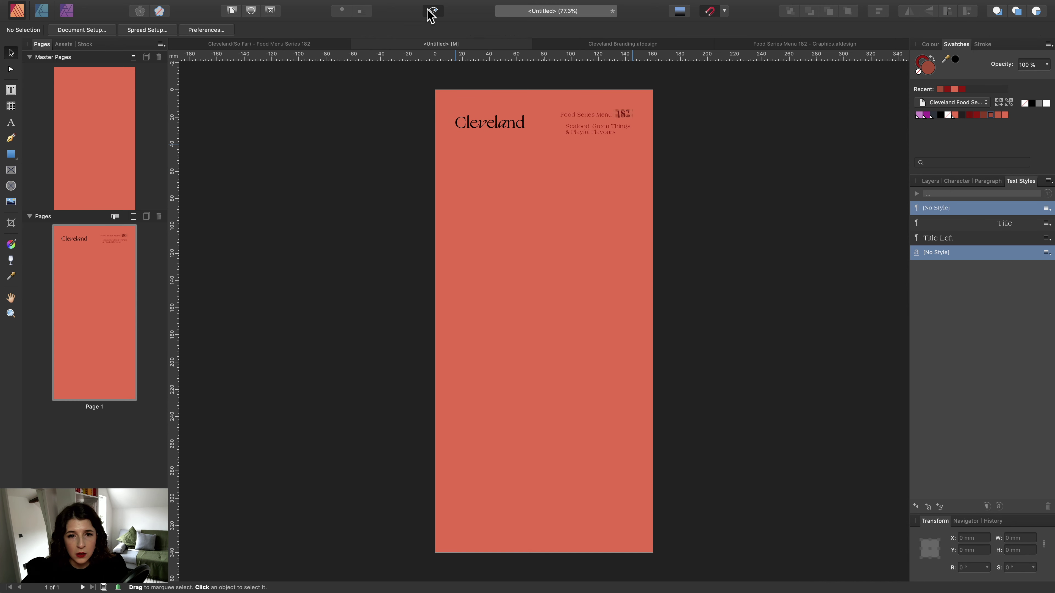
pyautogui.click(430, 12)
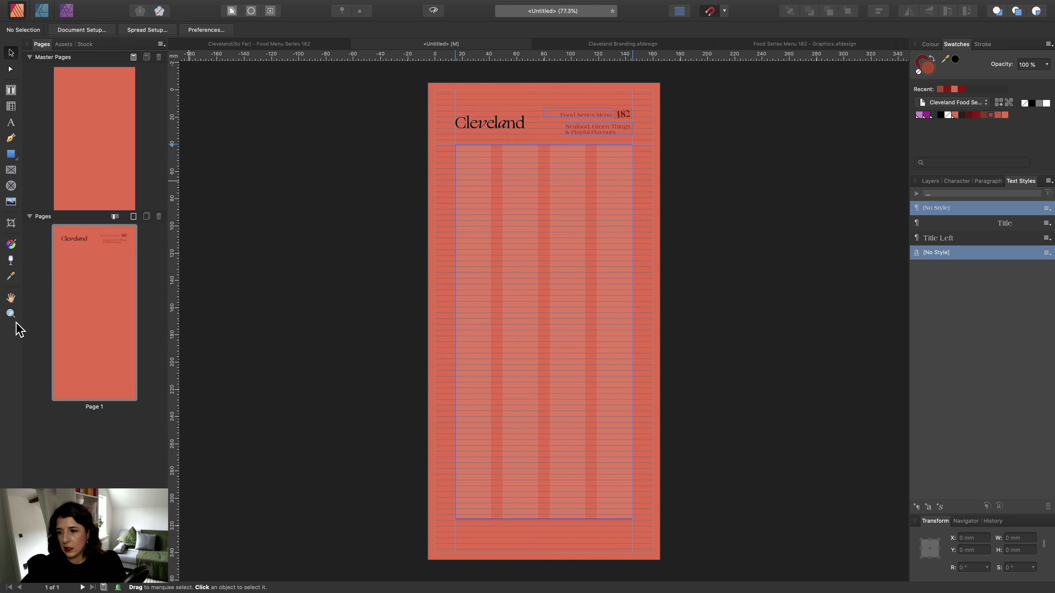
pyautogui.click(11, 314)
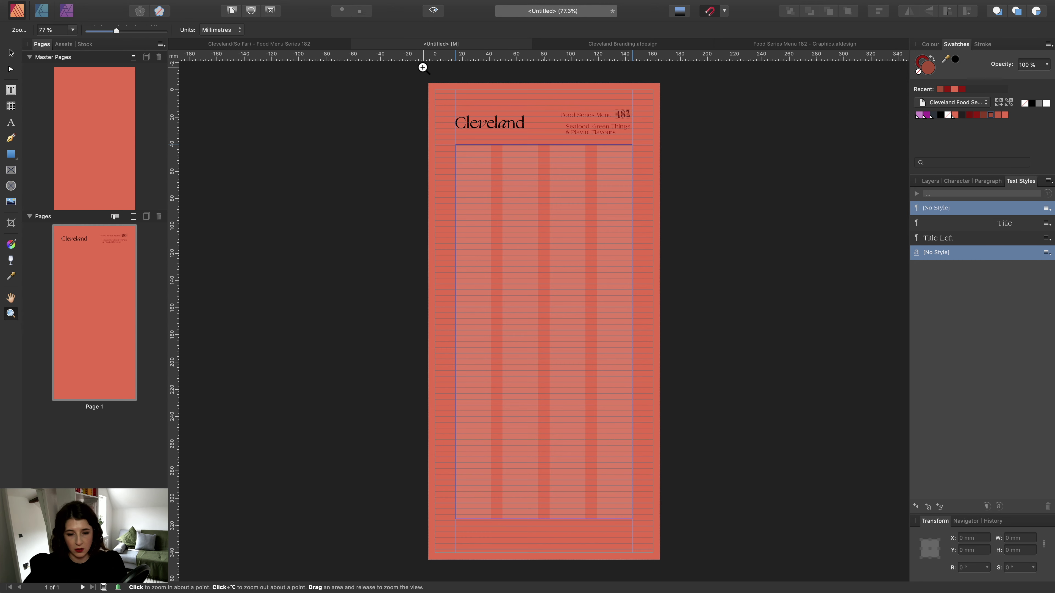
pyautogui.moveTo(423, 67); pyautogui.dragTo(680, 177)
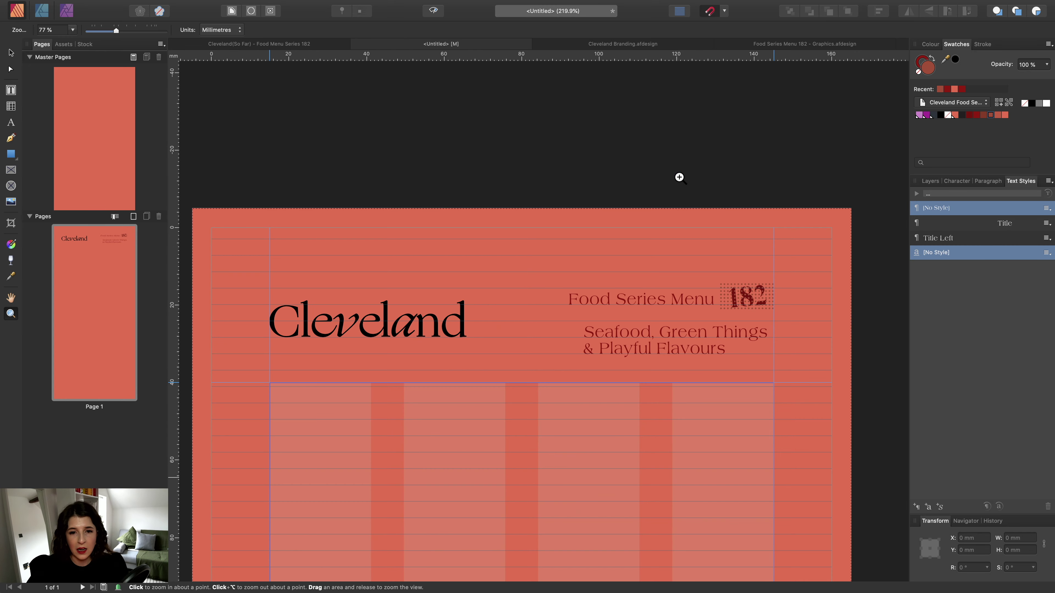
pyautogui.click(11, 53)
pyautogui.scroll(-3, 332, 224)
pyautogui.hscroll(2, 332, 225)
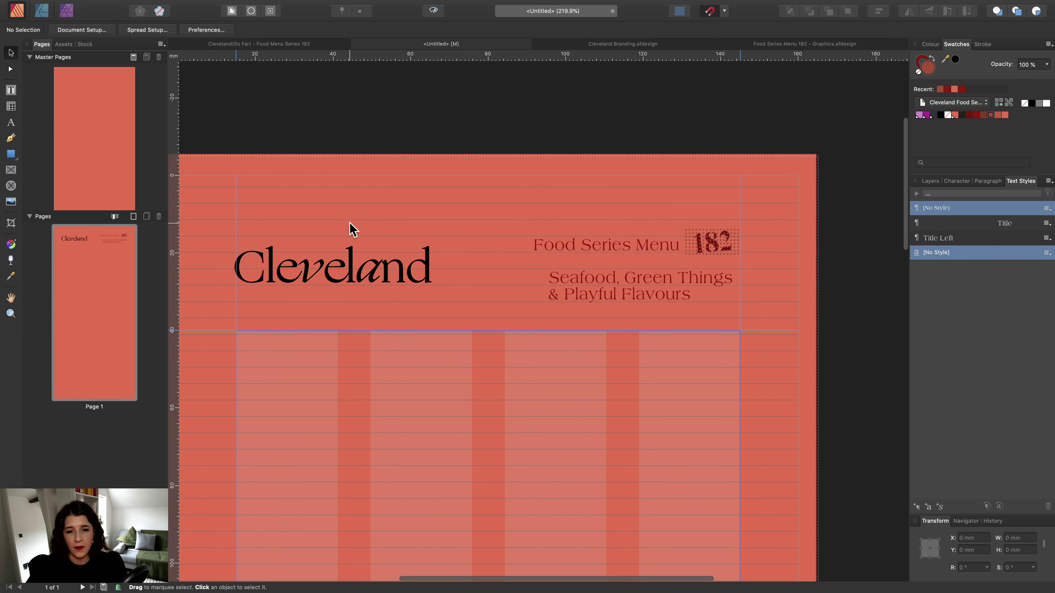
pyautogui.doubleClick(617, 296)
pyautogui.press('super+a')
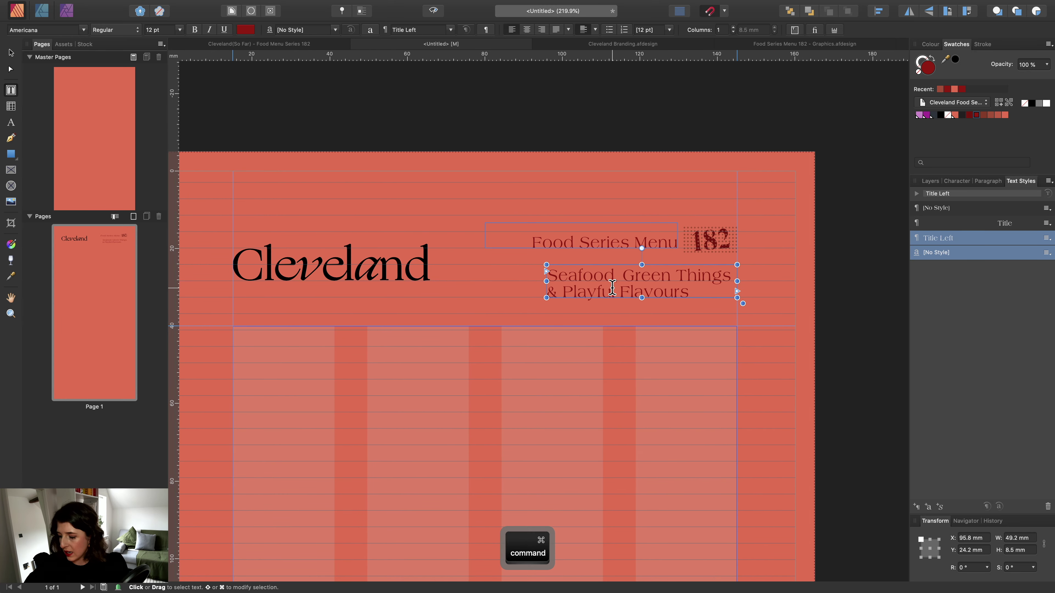
pyautogui.click(120, 30)
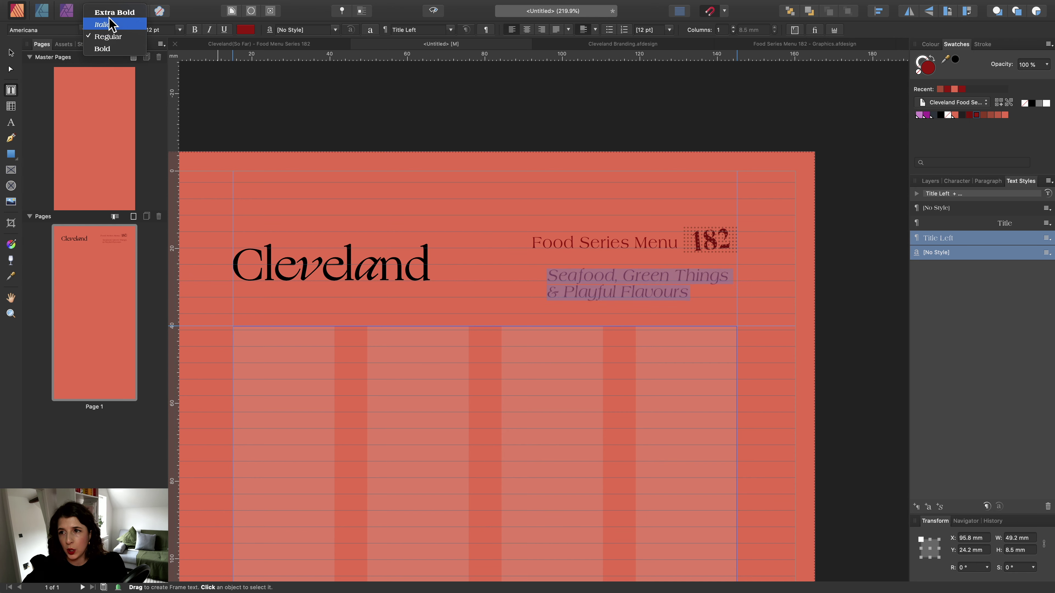
pyautogui.click(105, 19)
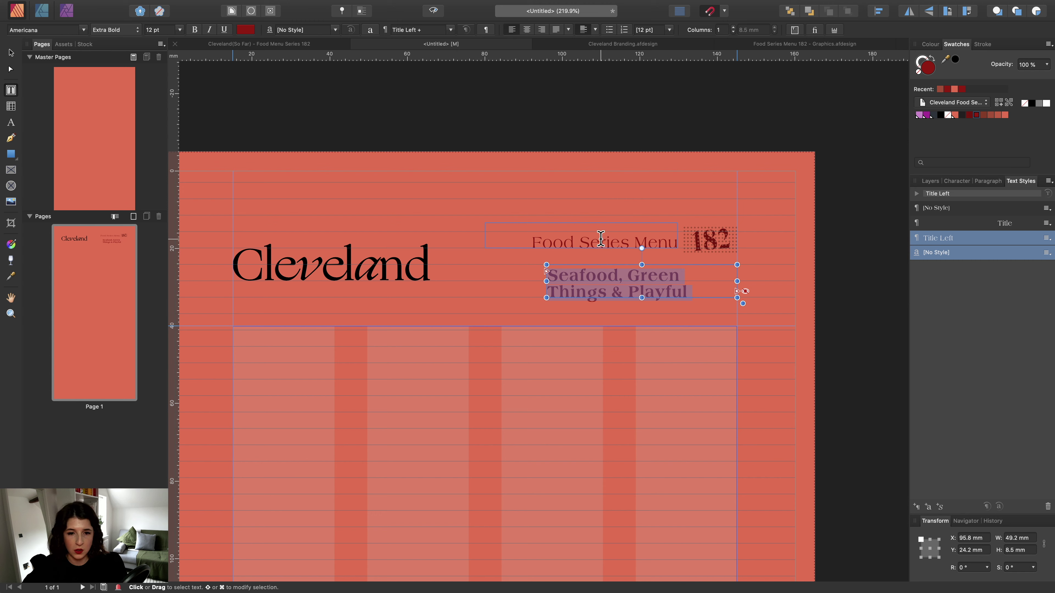
pyautogui.moveTo(547, 281); pyautogui.dragTo(532, 281)
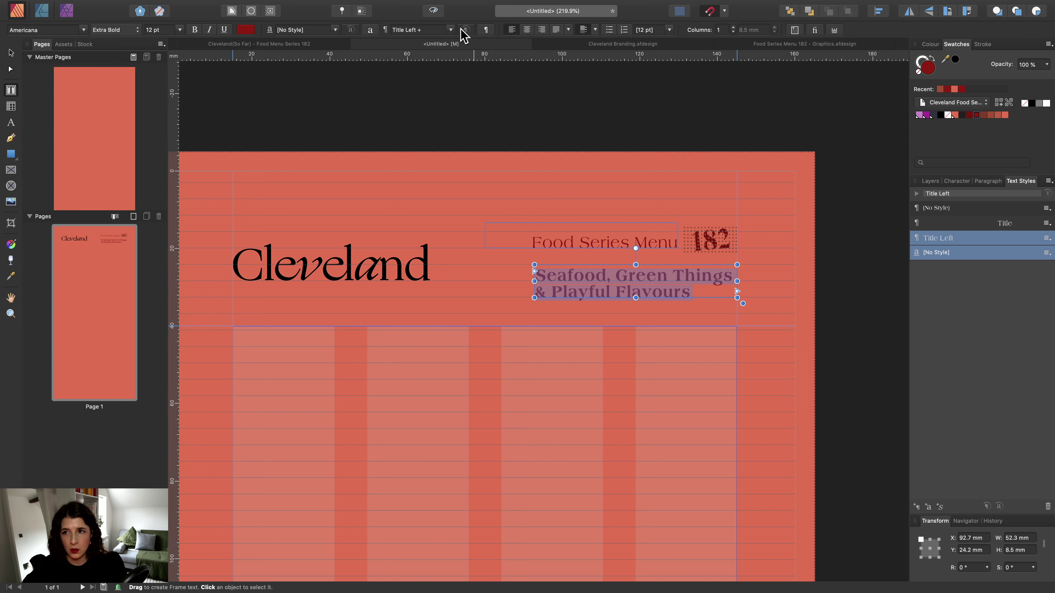
# Set the Food Series Menu text to Americana Extra Bold.
pyautogui.click(581, 243)
pyautogui.press('super+a')
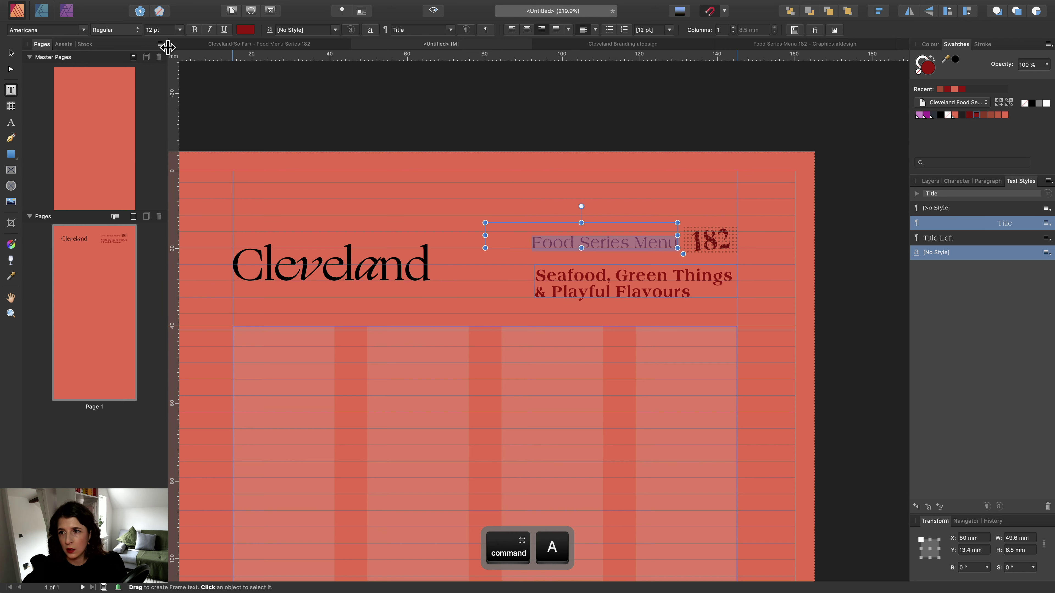
pyautogui.click(116, 30)
pyautogui.click(117, 12)
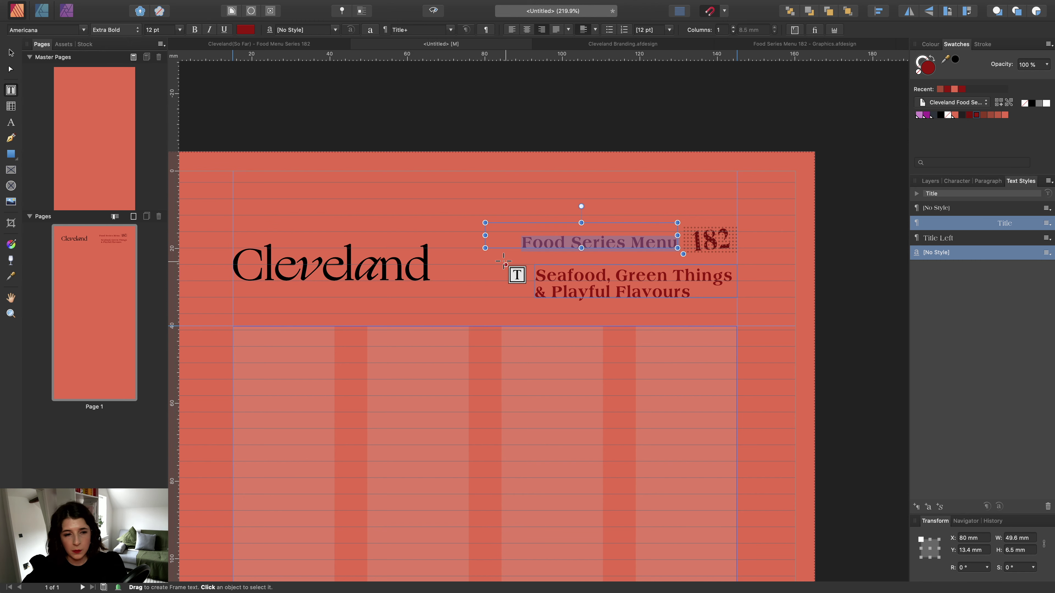
pyautogui.click(11, 52)
pyautogui.click(441, 126)
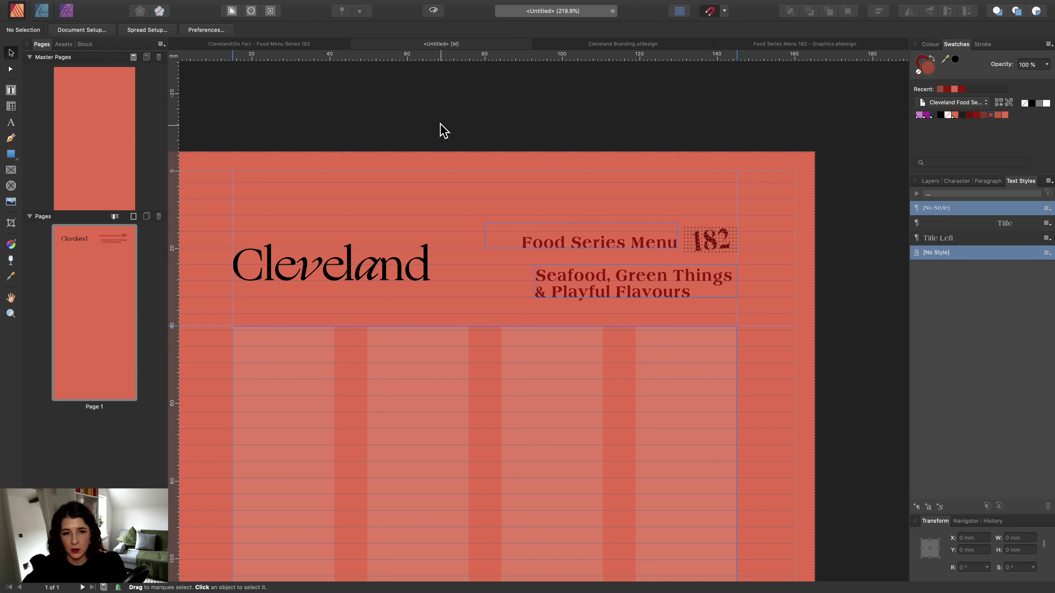
# Colour the Cleveland logo dark red and make that dark red swatch a global colour.
pyautogui.click(398, 276)
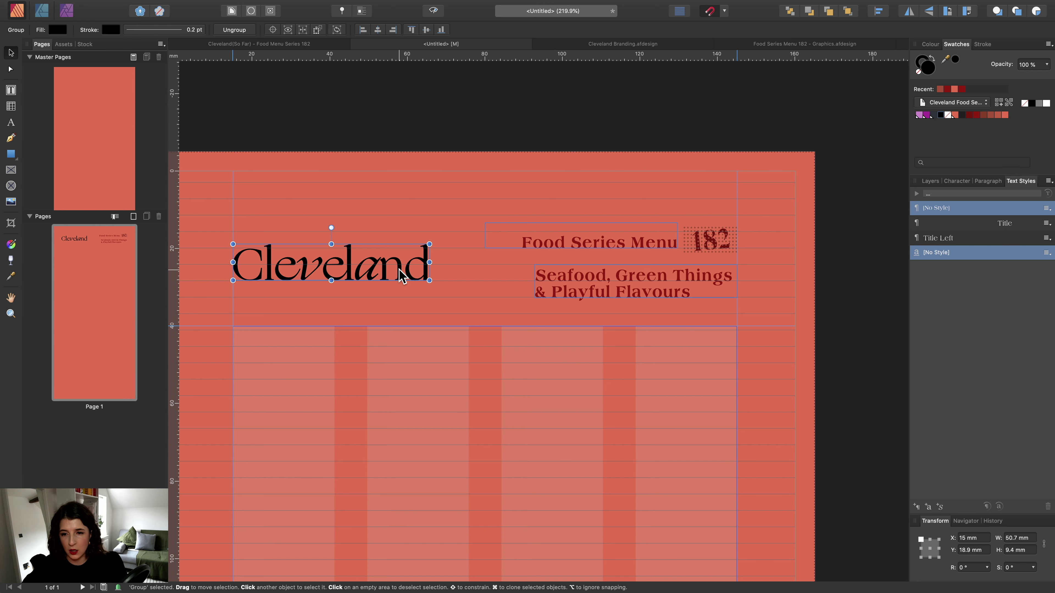
pyautogui.click(975, 116)
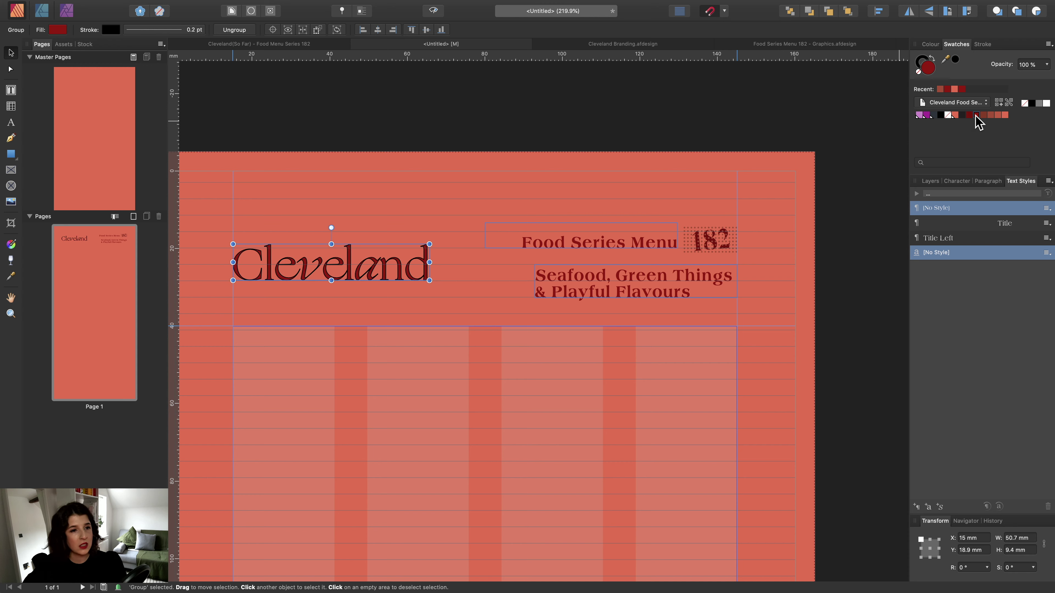
pyautogui.keyDown('ctrl'); pyautogui.click(976, 116); pyautogui.keyUp('ctrl')
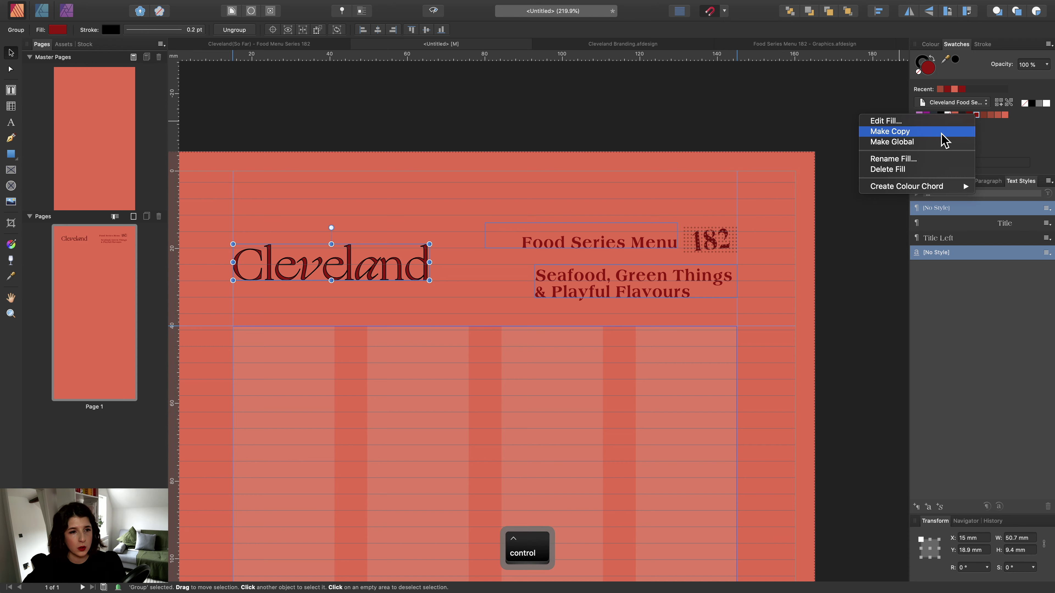
pyautogui.click(909, 142)
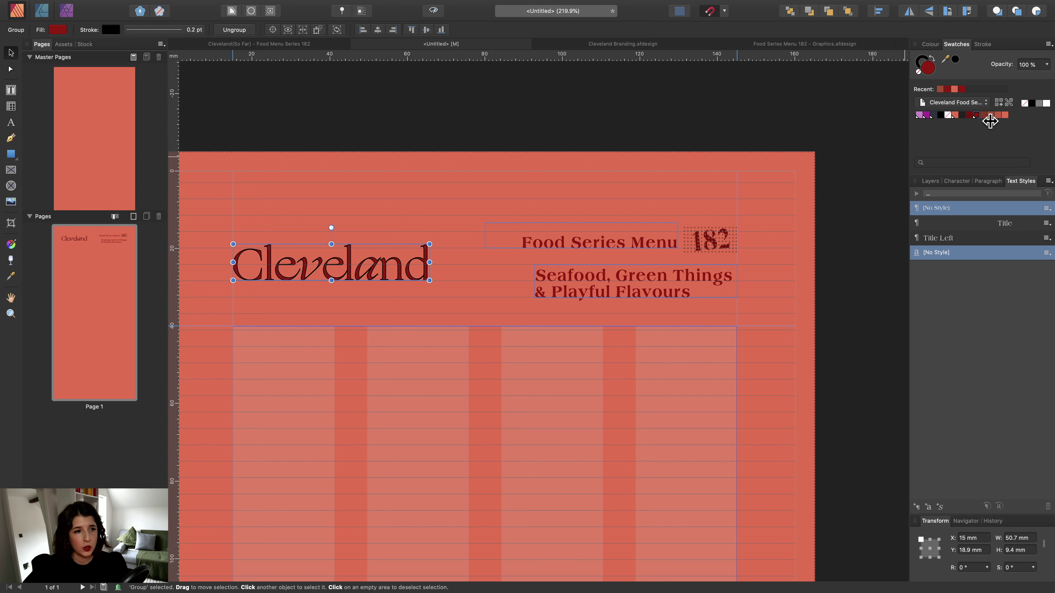
pyautogui.click(572, 245)
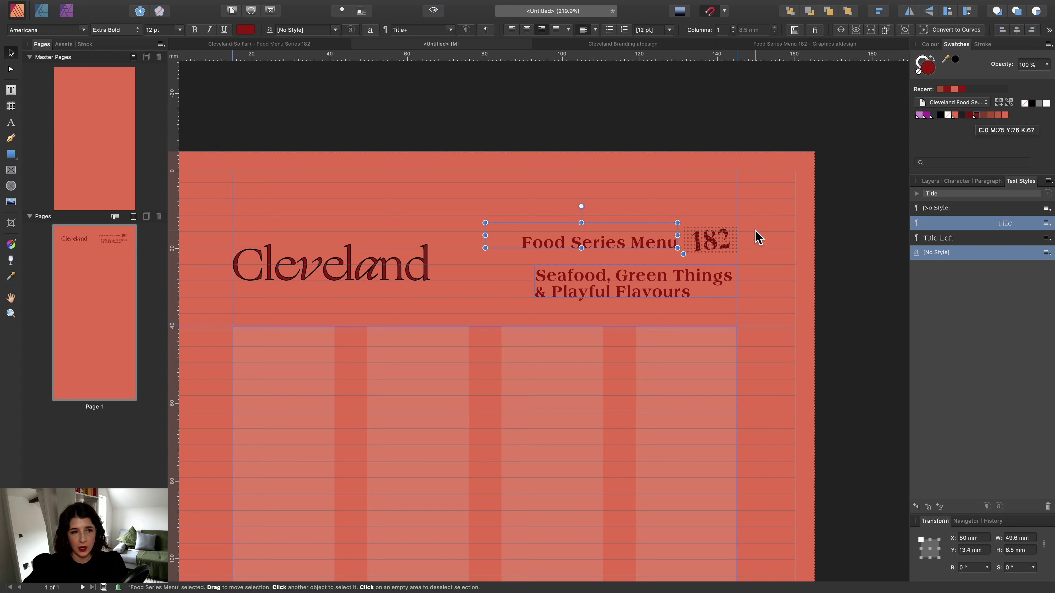
# Apply dark red to both header text frames and show fill colours as swatches.
pyautogui.keyDown('shift'); pyautogui.click(645, 285); pyautogui.keyUp('shift')
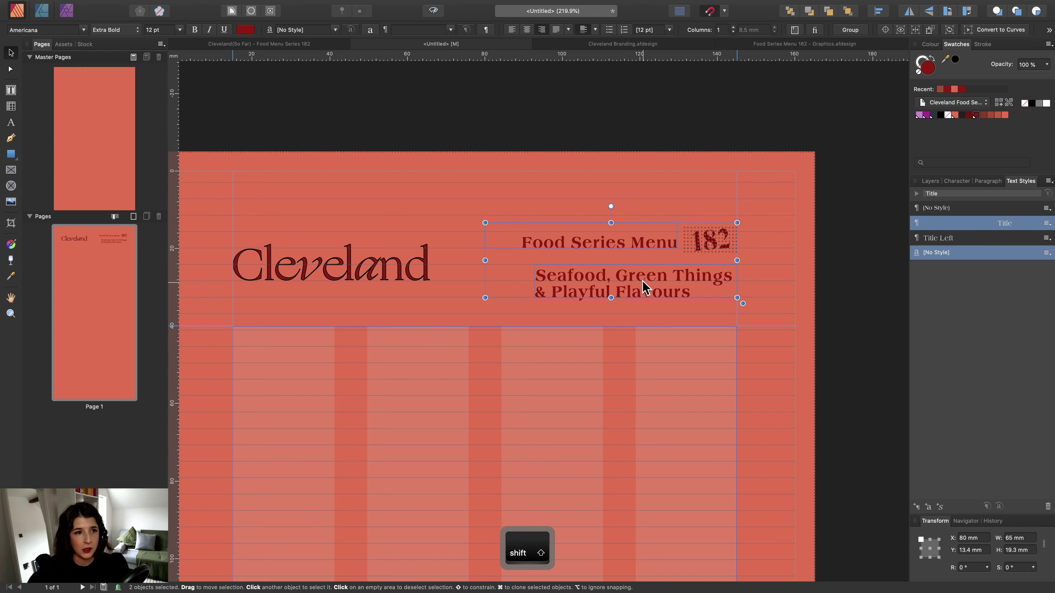
pyautogui.click(974, 117)
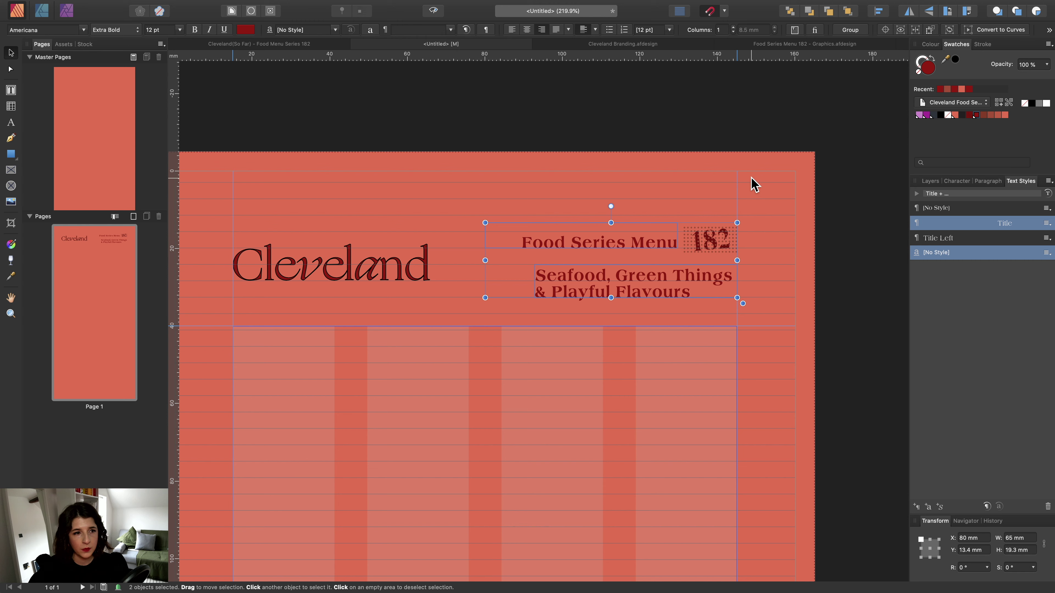
pyautogui.doubleClick(976, 115)
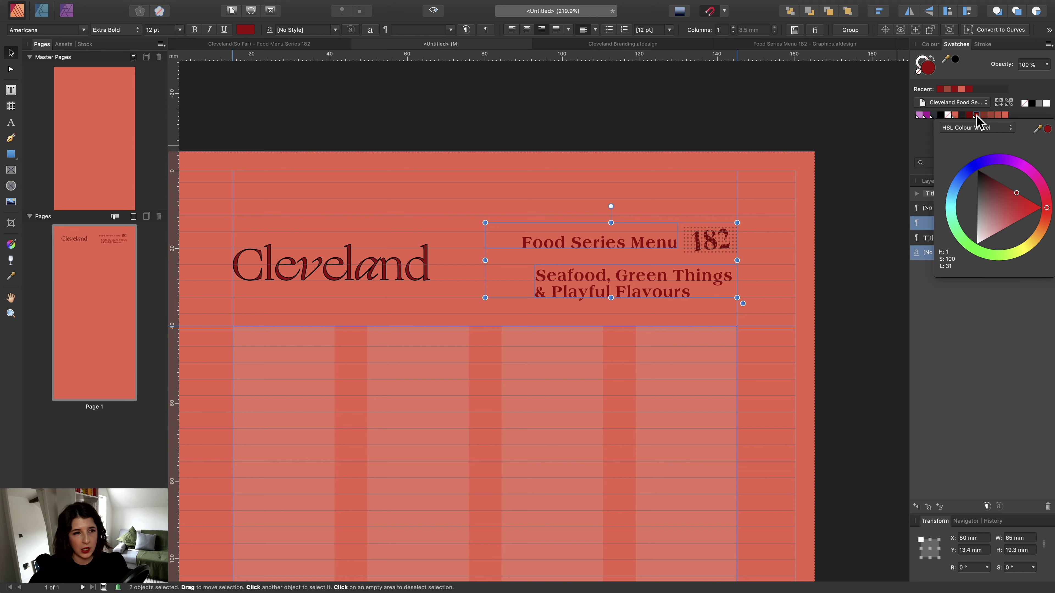
pyautogui.click(977, 127)
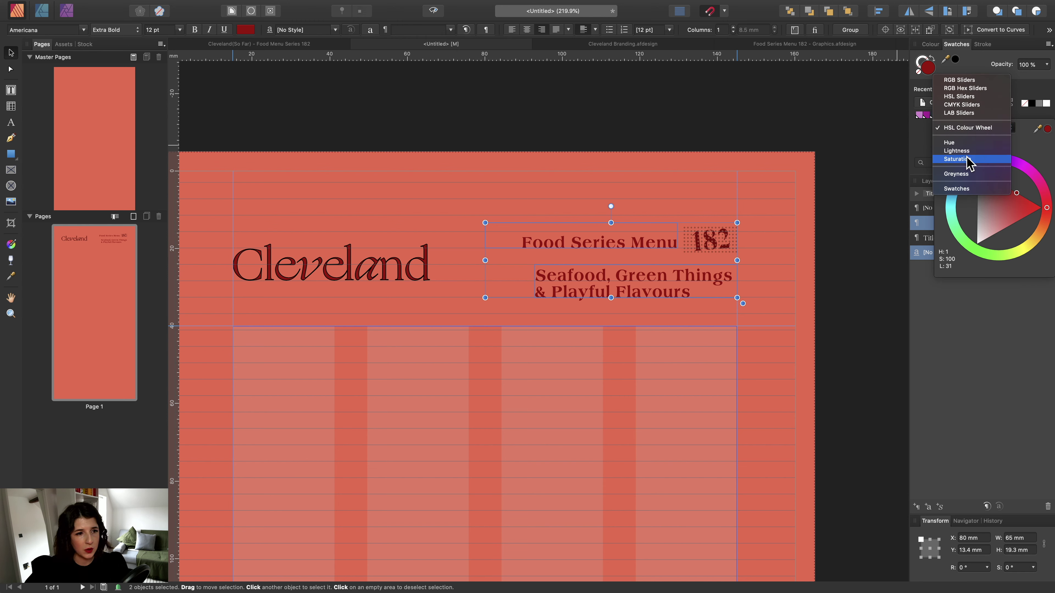
pyautogui.click(966, 188)
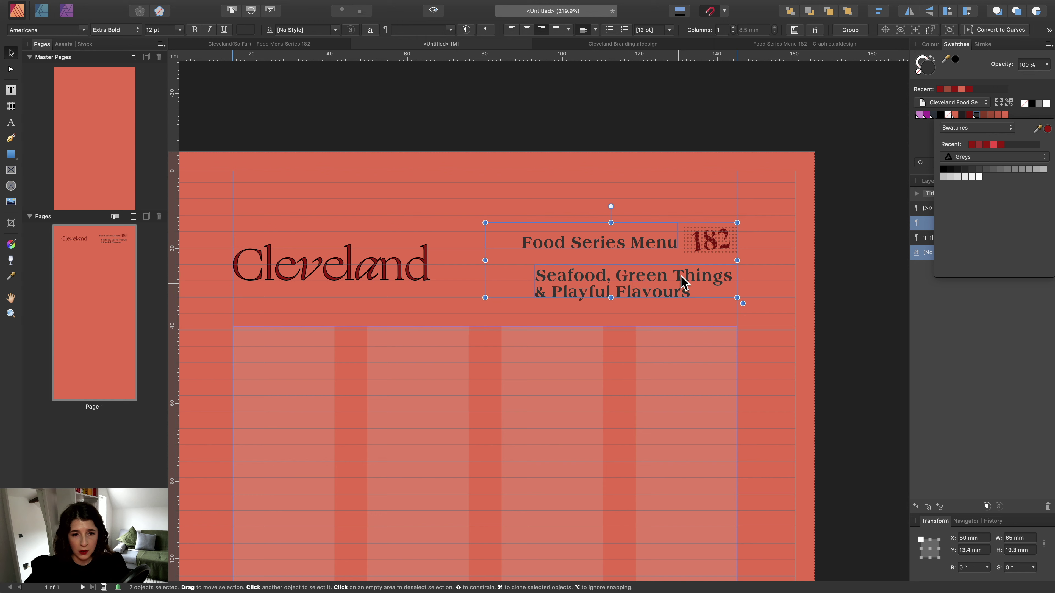
pyautogui.click(921, 148)
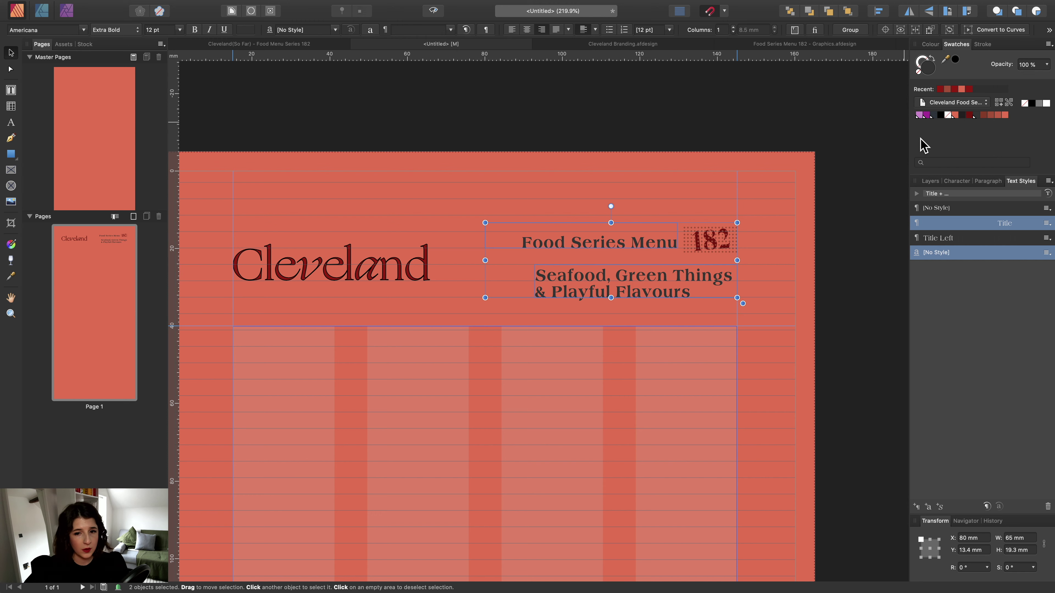
# Apply the global dark red to the header text and to the Cleveland logo.
pyautogui.click(424, 279)
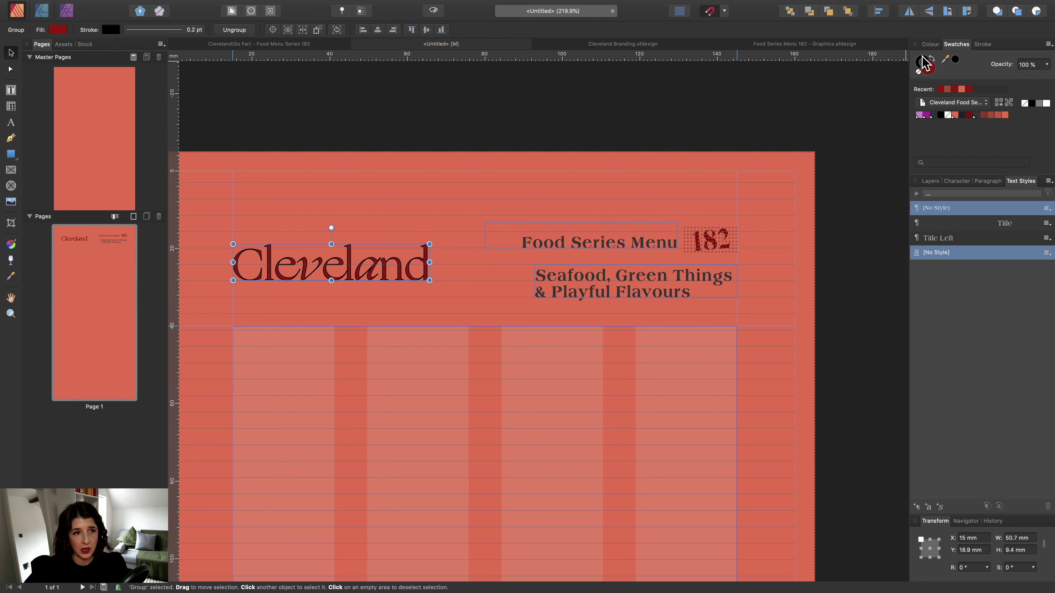
pyautogui.press('cmd+z')
pyautogui.click(976, 115)
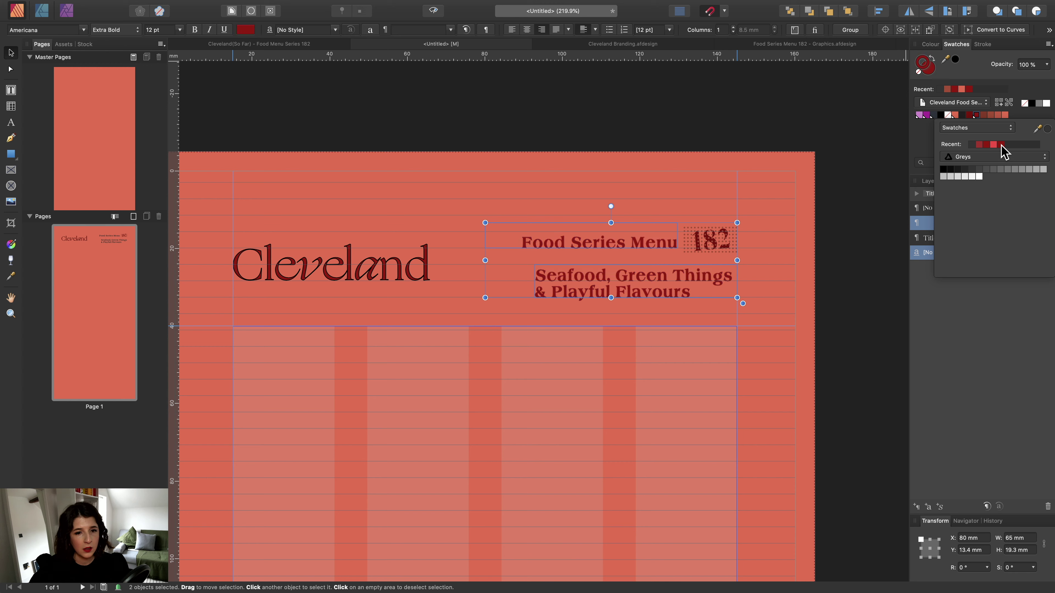
pyautogui.click(921, 141)
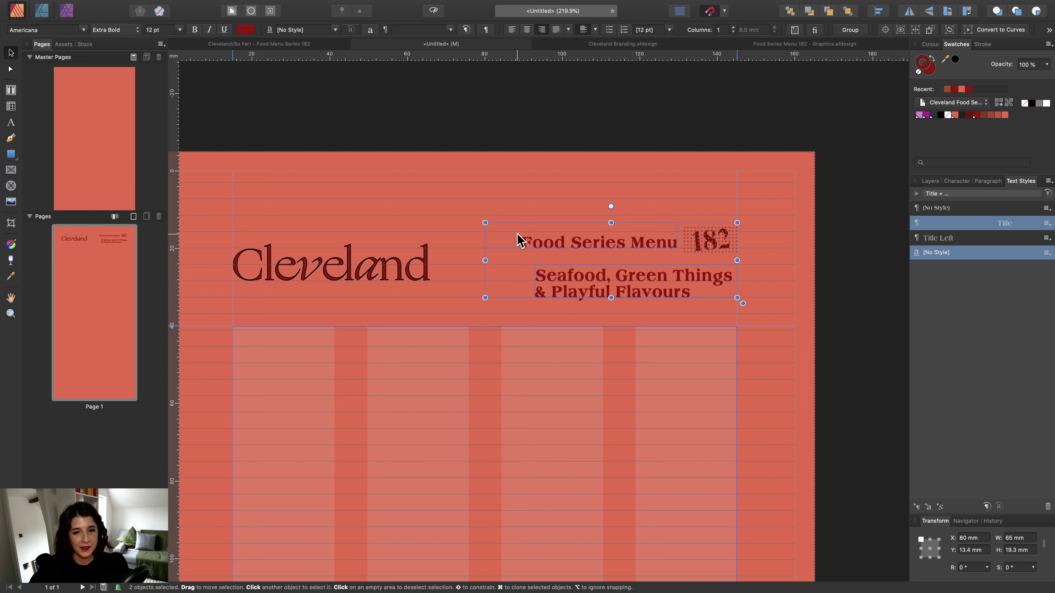
pyautogui.click(366, 274)
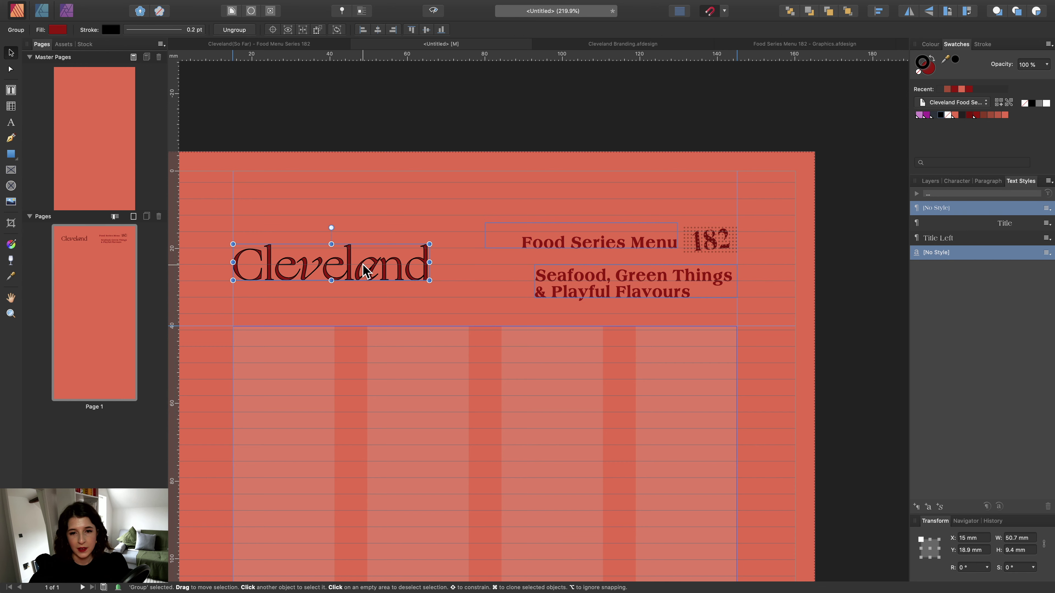
pyautogui.click(976, 115)
pyautogui.click(619, 116)
pyautogui.scroll(-3, 473, 274)
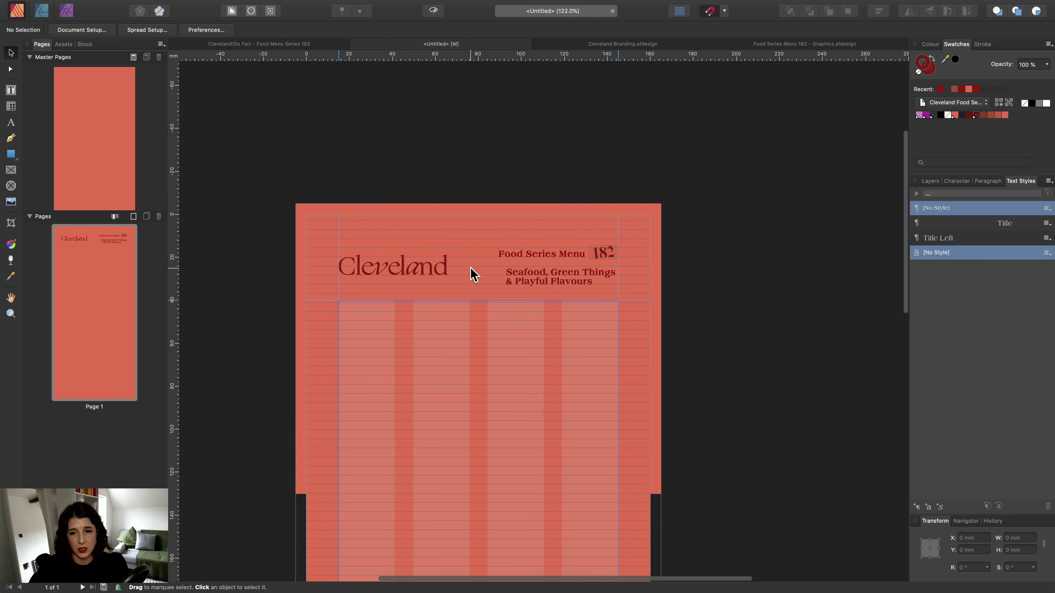
pyautogui.scroll(-2, 473, 274)
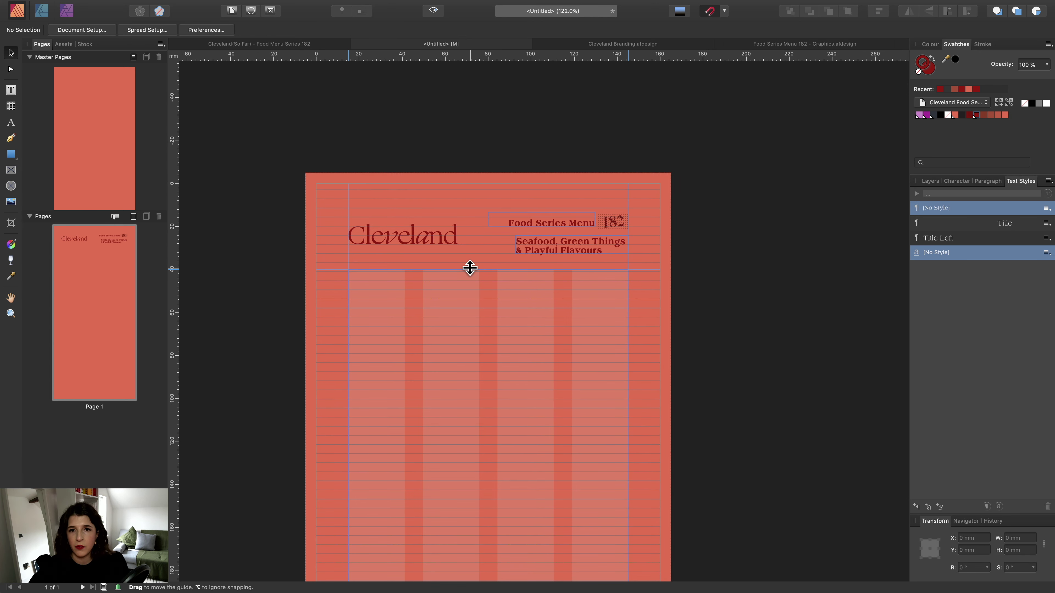
pyautogui.press('ctrl')
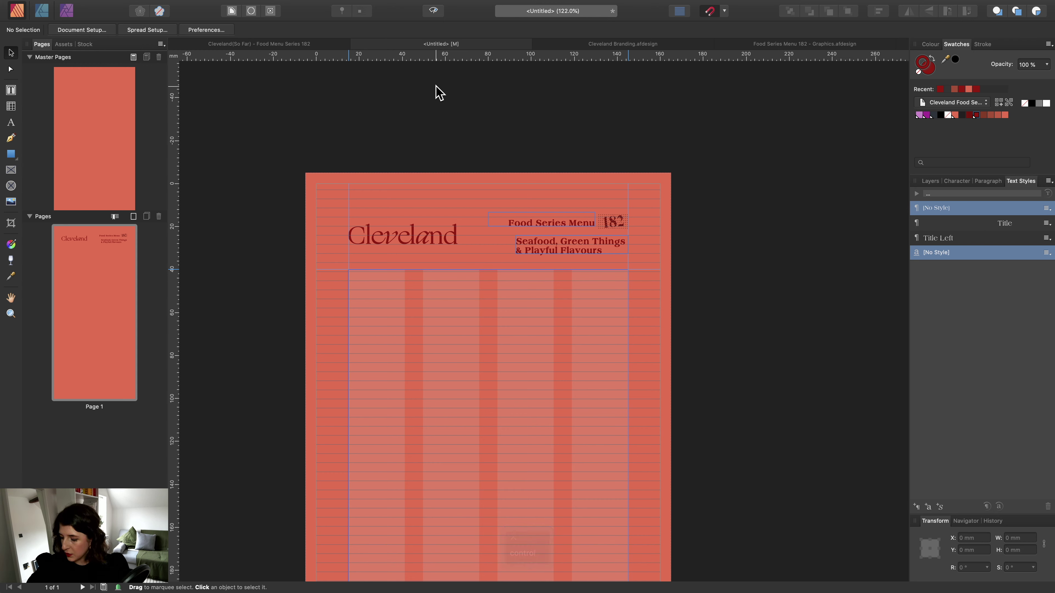
pyautogui.press('ctrl')
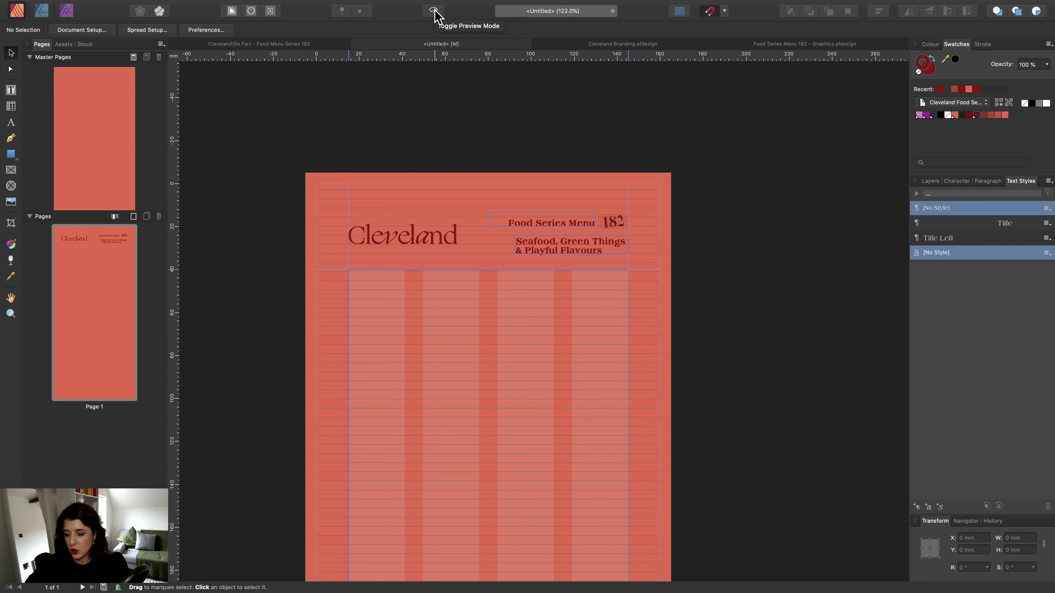
pyautogui.press('ctrl')
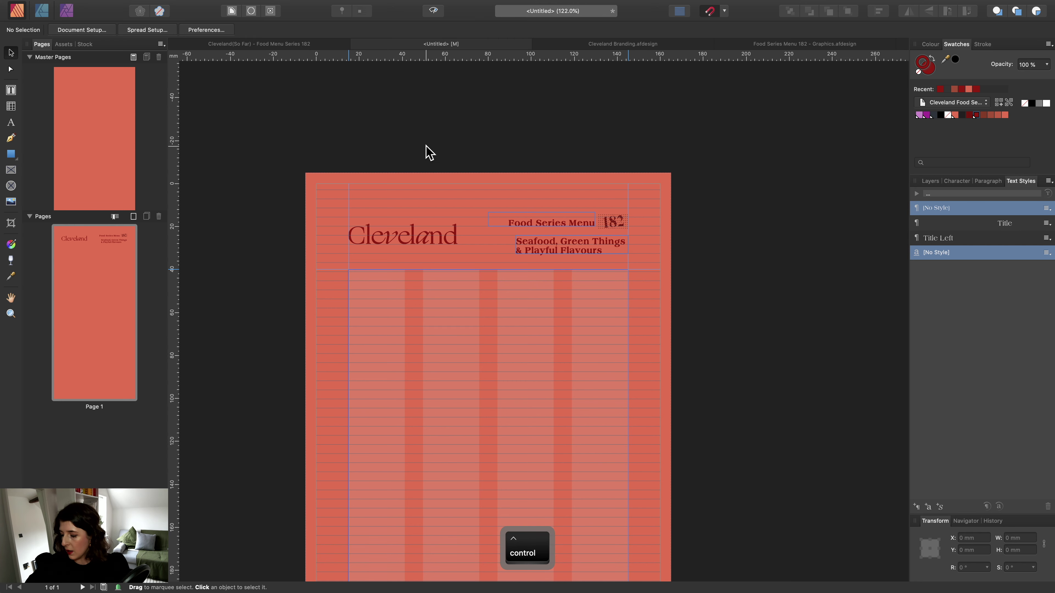
pyautogui.hotkey('ctrl', 'w')
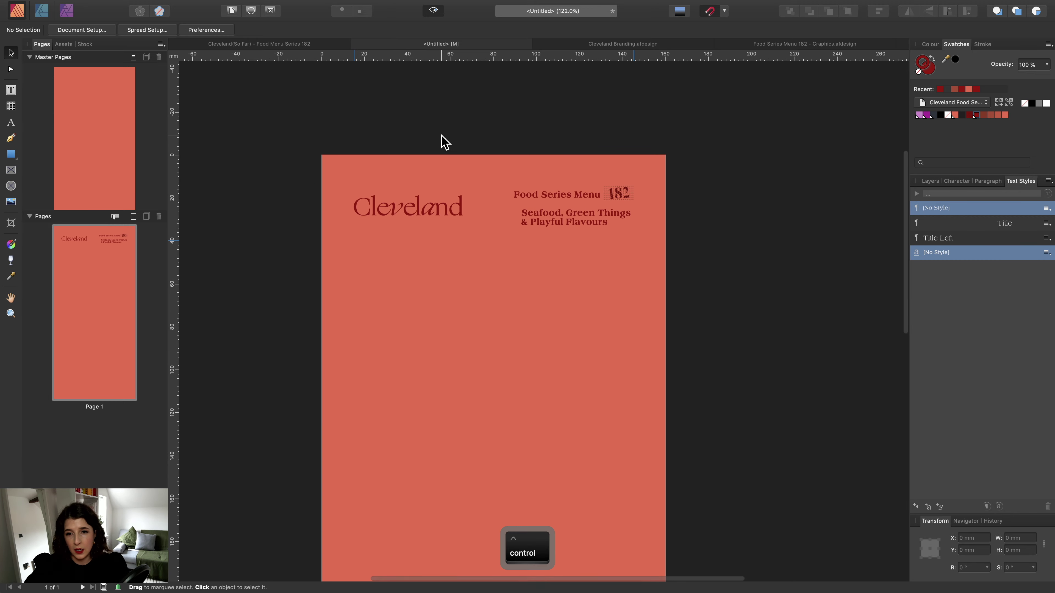
pyautogui.hotkey('ctrl', 'w')
pyautogui.scroll(3, 381, 261)
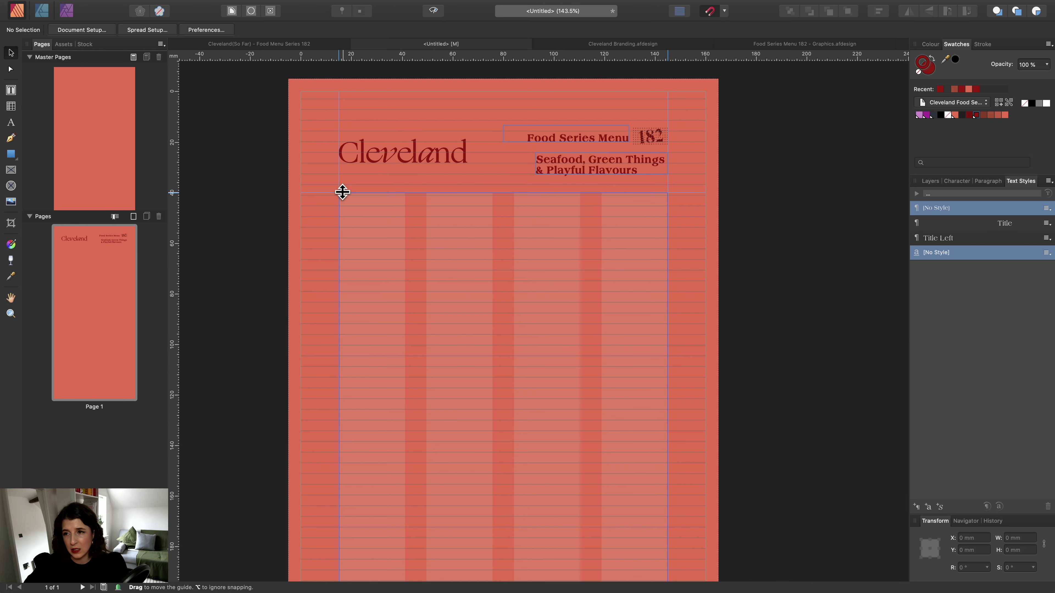
# Draw a straight dotted dark red line from left to right margin under the header.
pyautogui.click(10, 137)
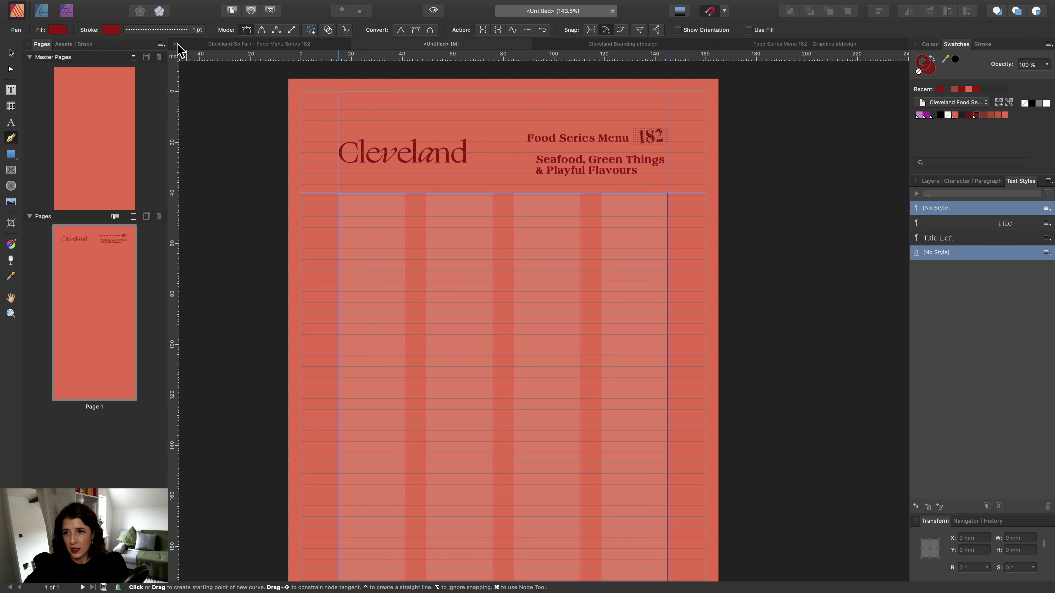
pyautogui.click(152, 30)
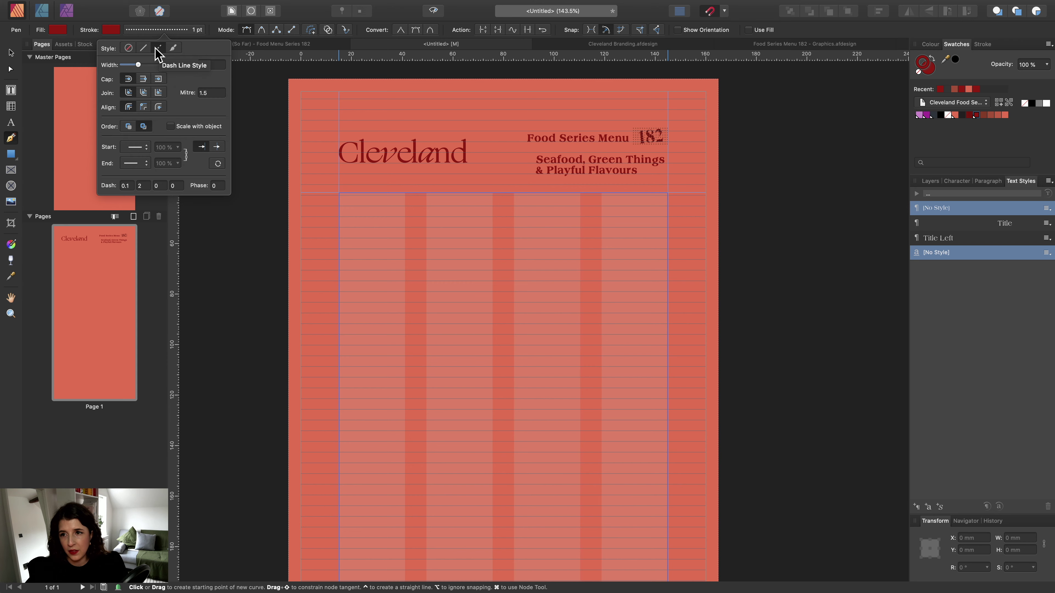
pyautogui.click(339, 192)
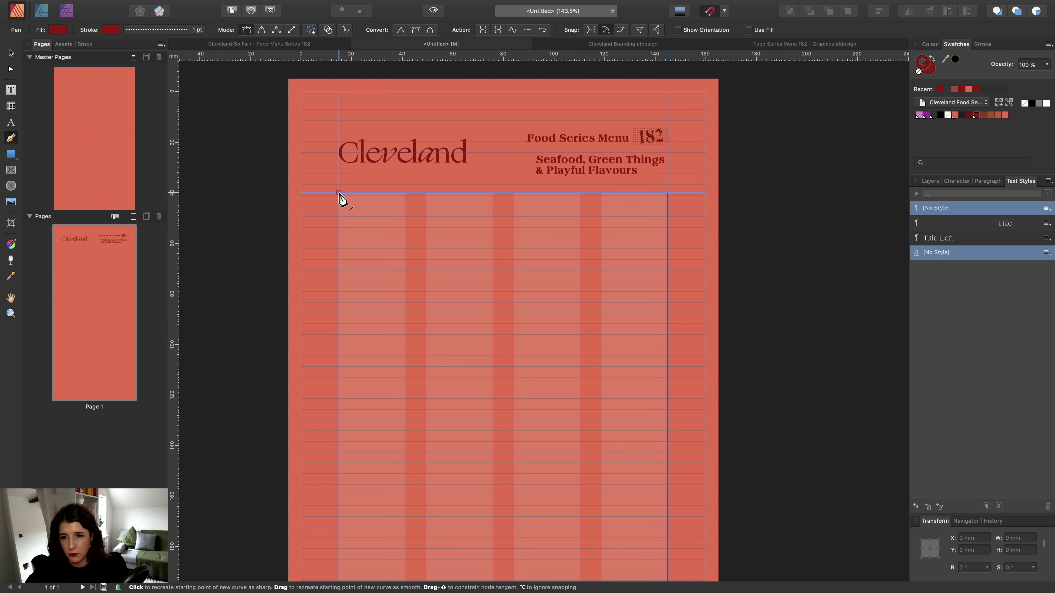
pyautogui.keyDown('shift'); pyautogui.click(668, 192); pyautogui.keyUp('shift')
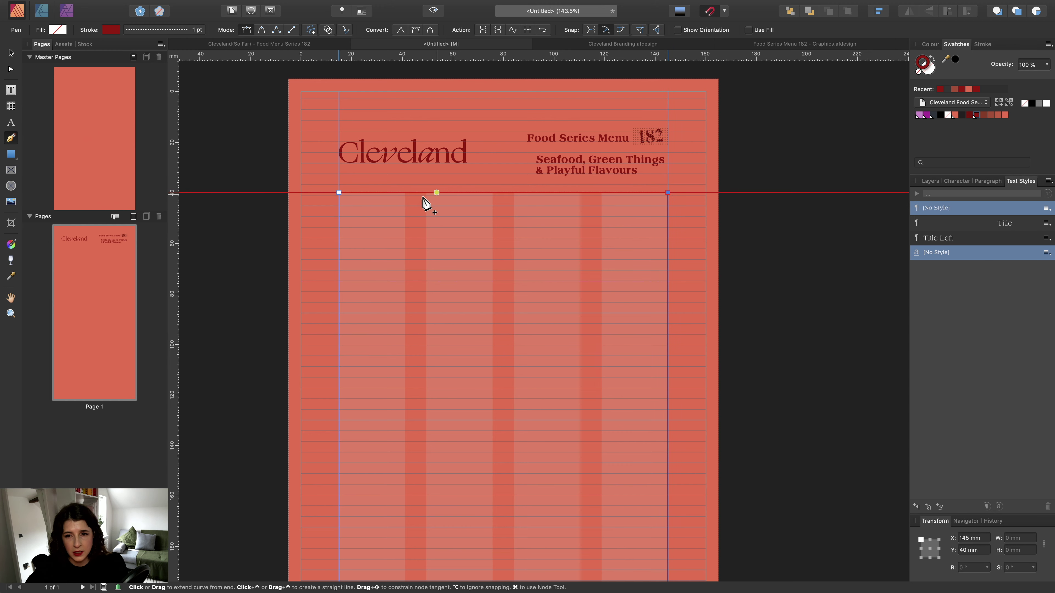
pyautogui.scroll(3, 426, 205)
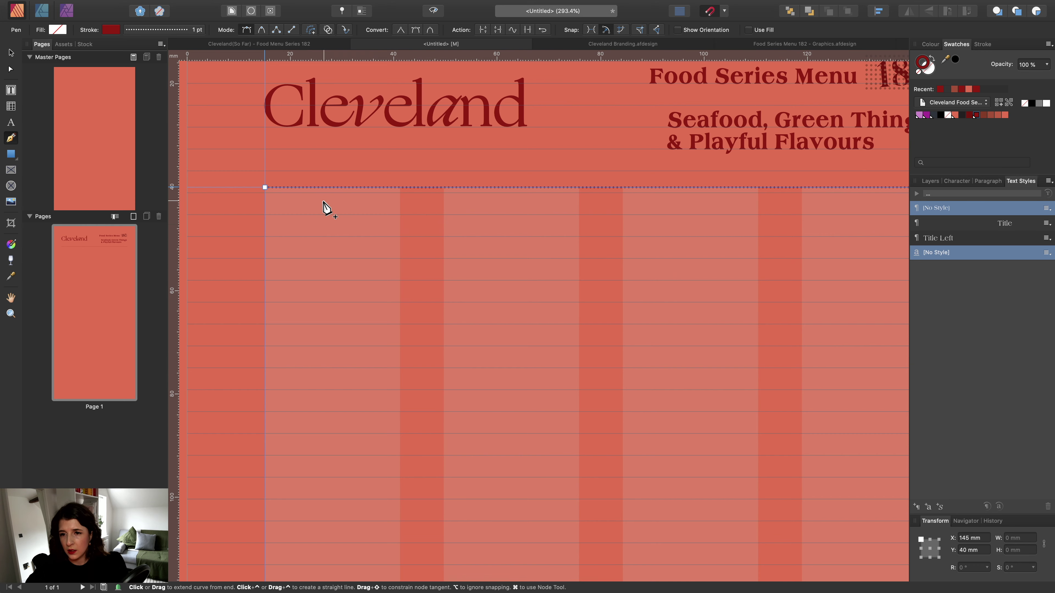
pyautogui.scroll(4, 325, 208)
pyautogui.scroll(2, 325, 207)
# Try a solid 3 pt stroke, then settle on 1 pt with centred stroke alignment.
pyautogui.click(139, 31)
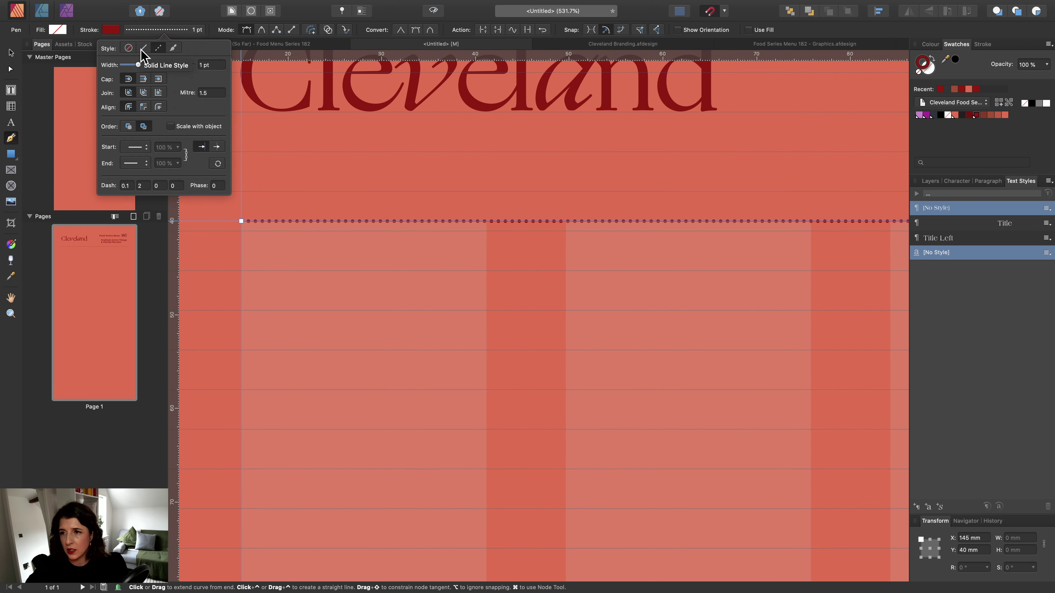
pyautogui.click(143, 48)
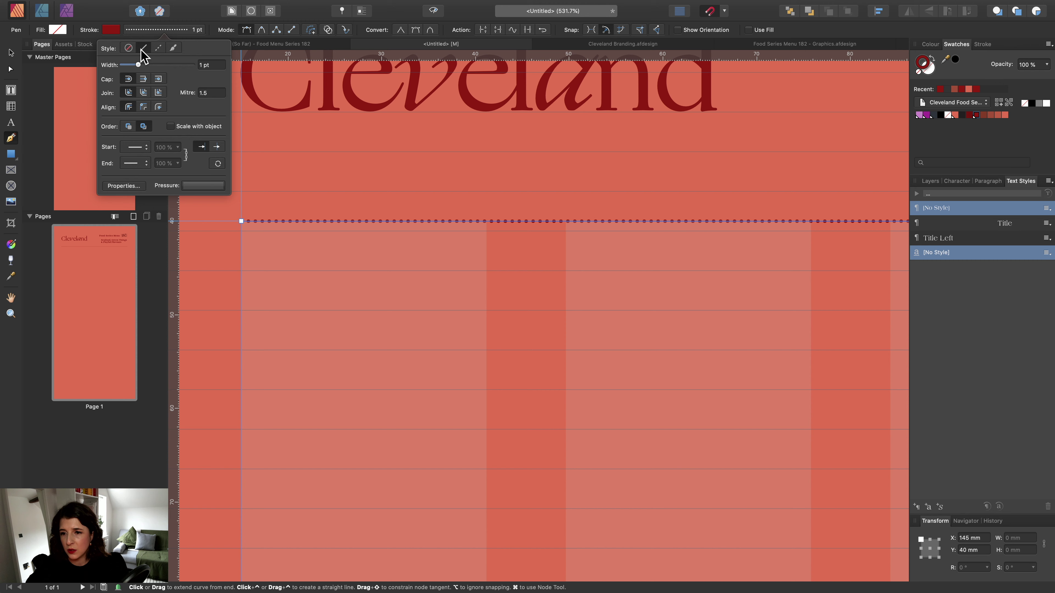
pyautogui.click(207, 64)
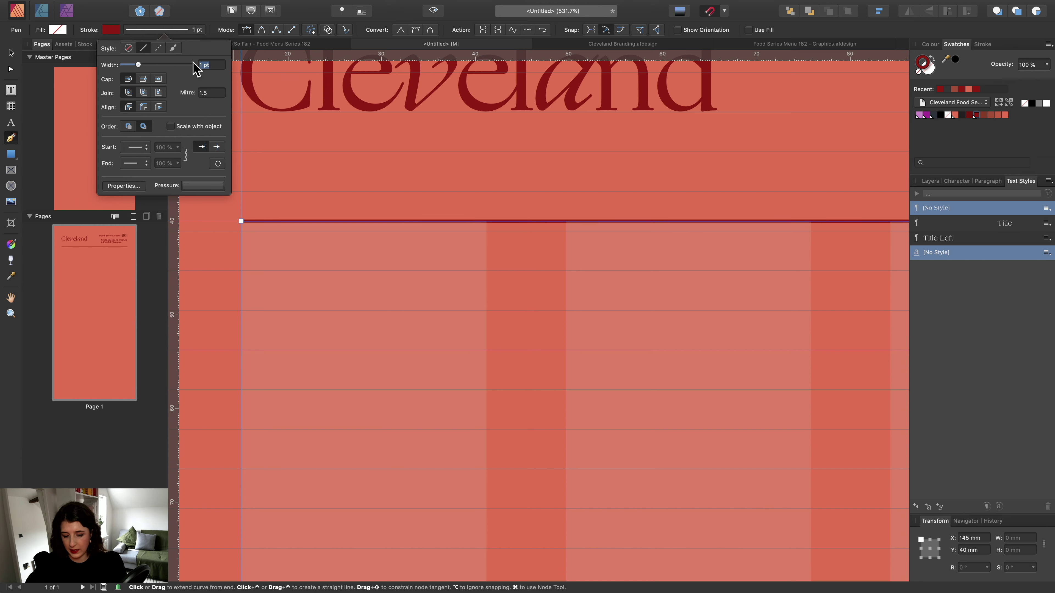
pyautogui.write('3')
pyautogui.press('Tab')
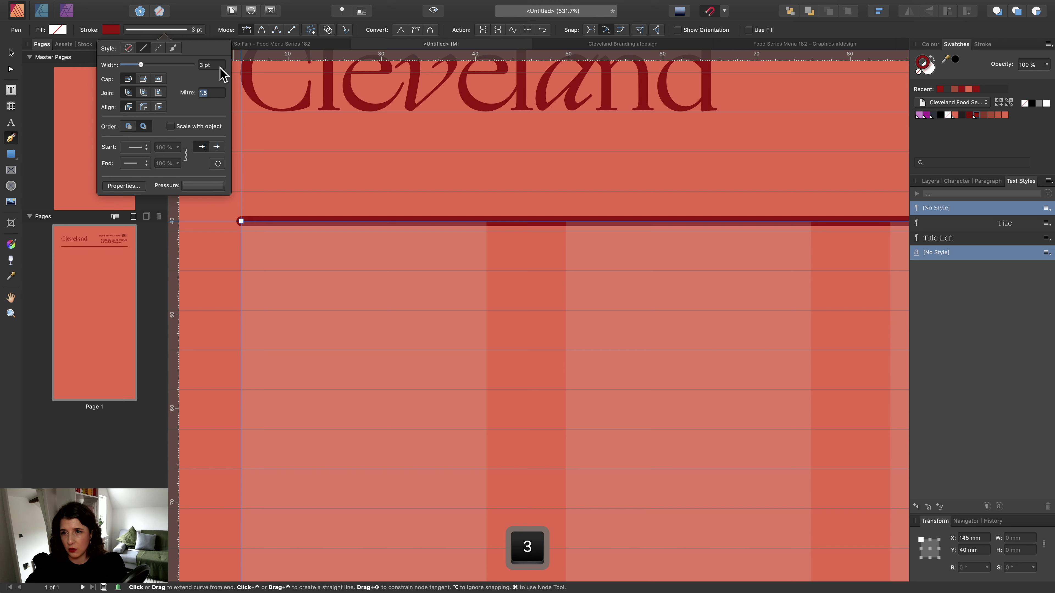
pyautogui.click(214, 65)
pyautogui.write('1')
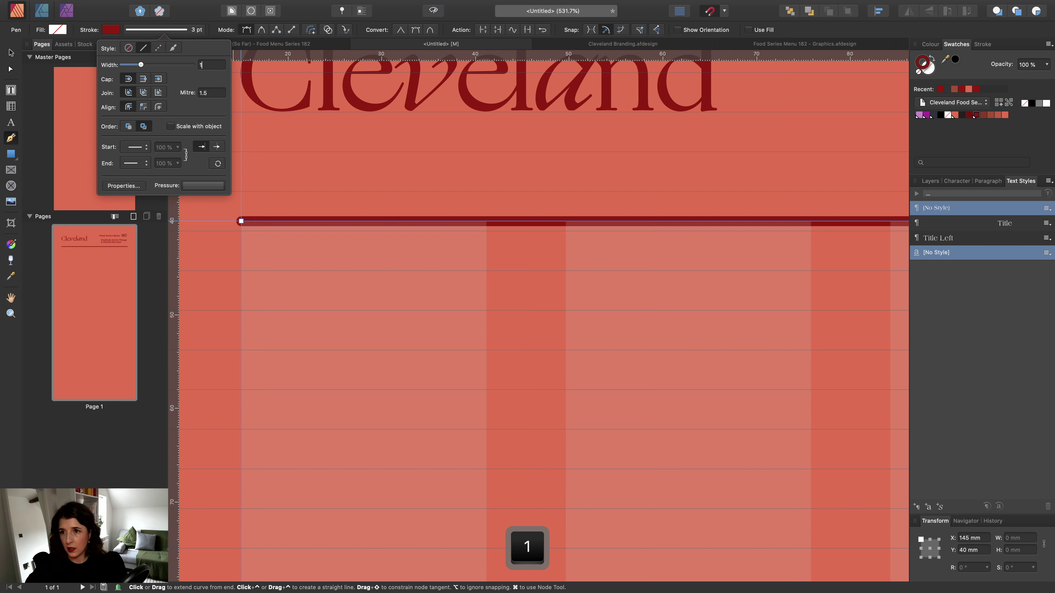
pyautogui.click(222, 94)
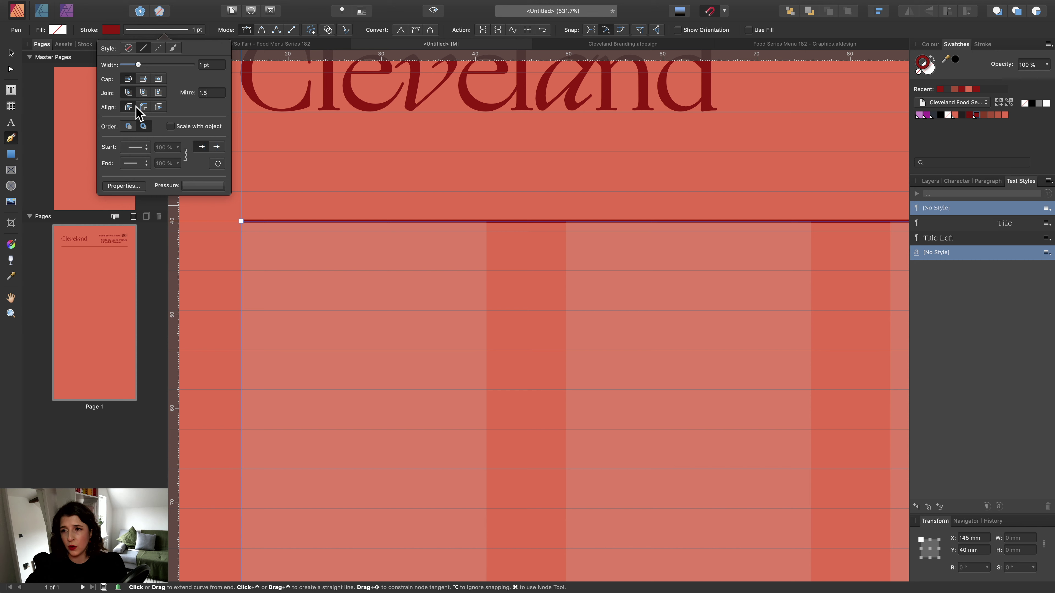
pyautogui.click(159, 108)
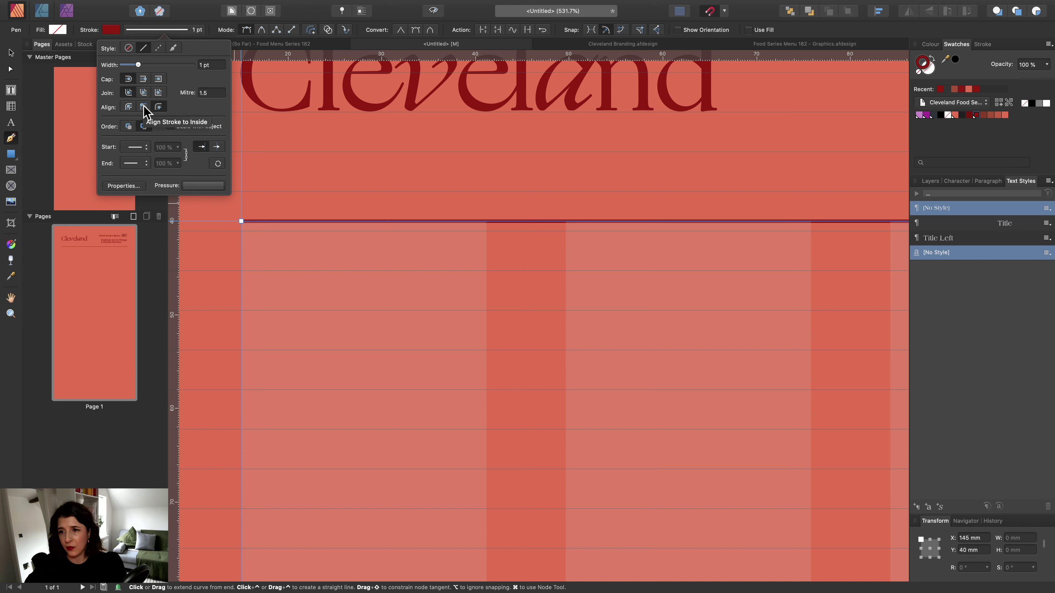
pyautogui.click(128, 107)
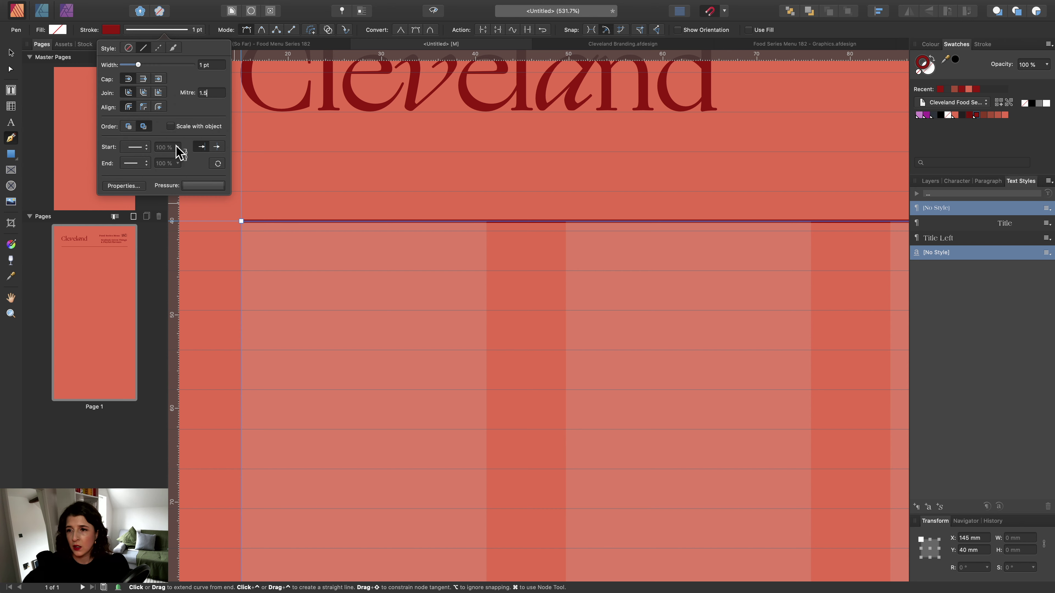
# Make the line dashed again with round caps so the dashes become round dots.
pyautogui.click(159, 48)
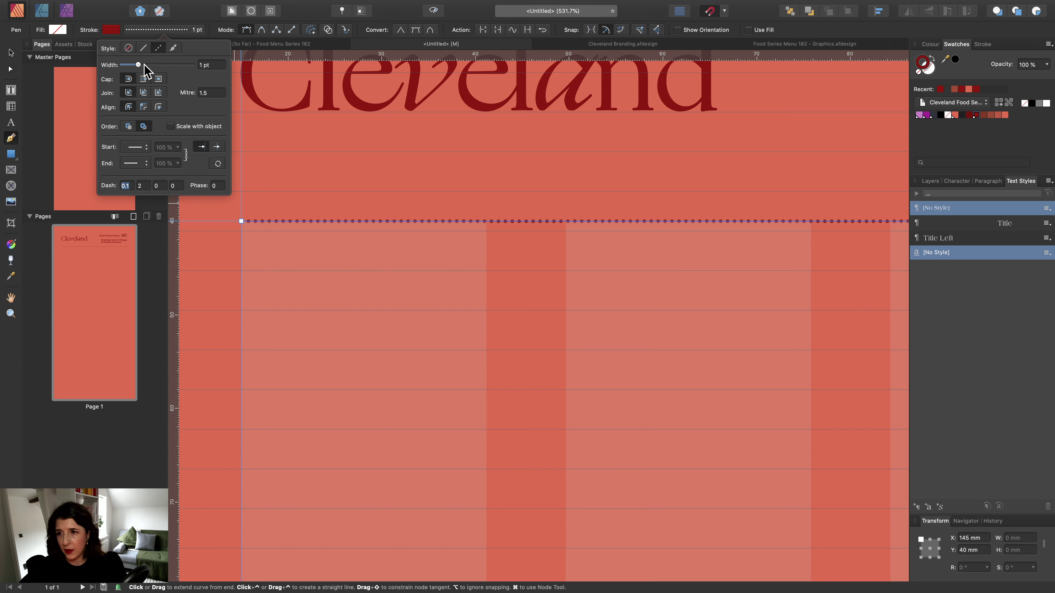
pyautogui.click(144, 80)
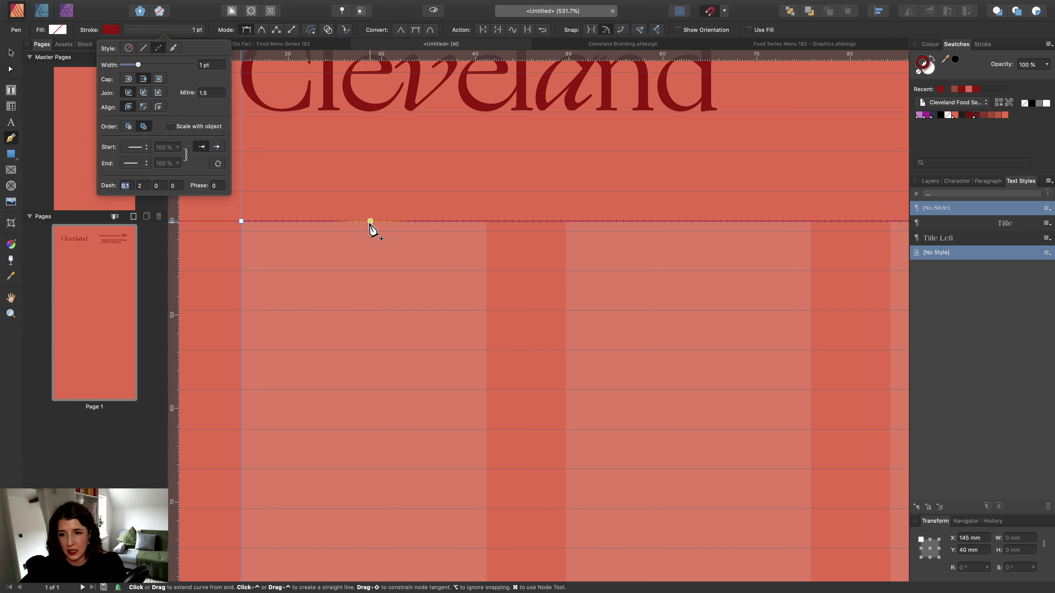
pyautogui.click(10, 314)
pyautogui.moveTo(233, 179); pyautogui.dragTo(397, 287)
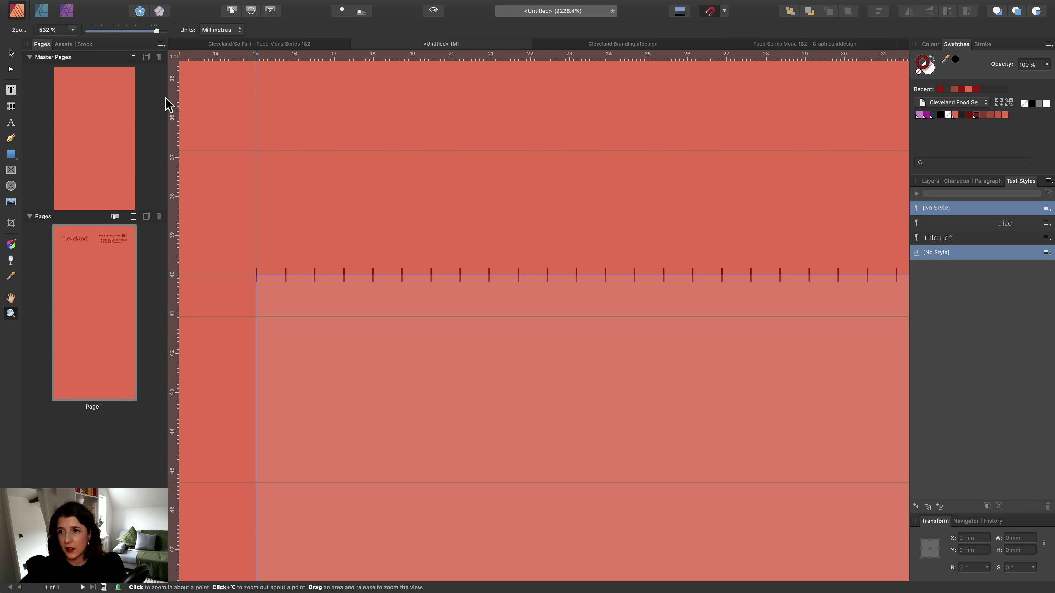
pyautogui.click(11, 53)
pyautogui.click(182, 27)
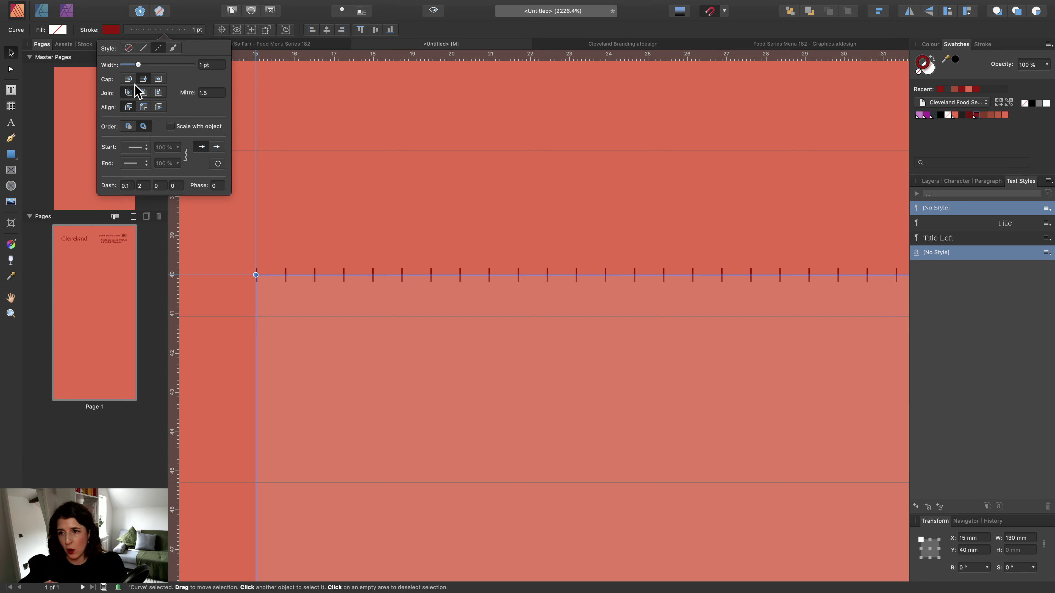
pyautogui.click(129, 79)
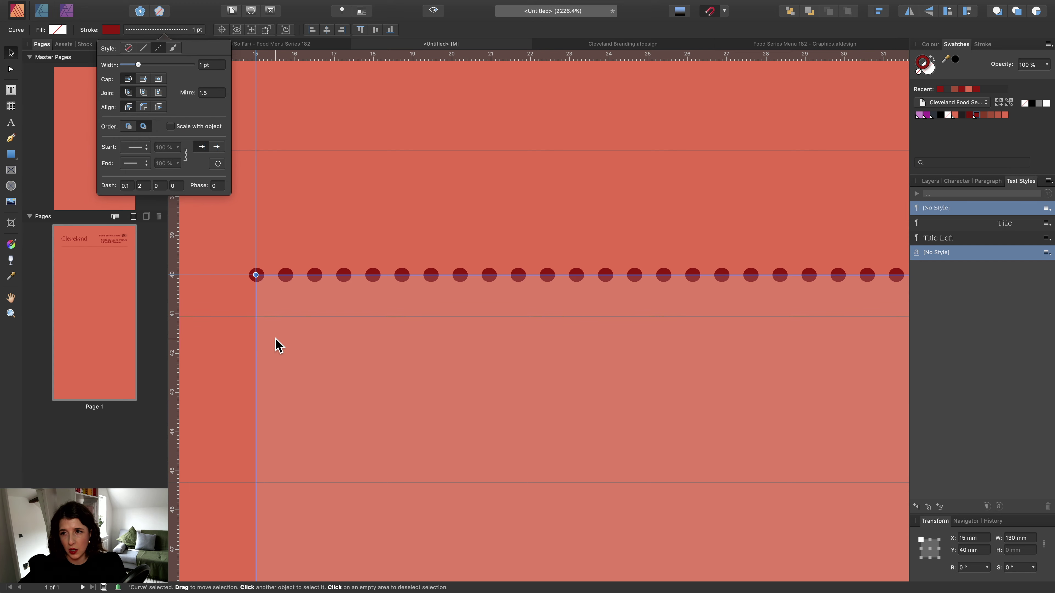
pyautogui.scroll(-5, 323, 295)
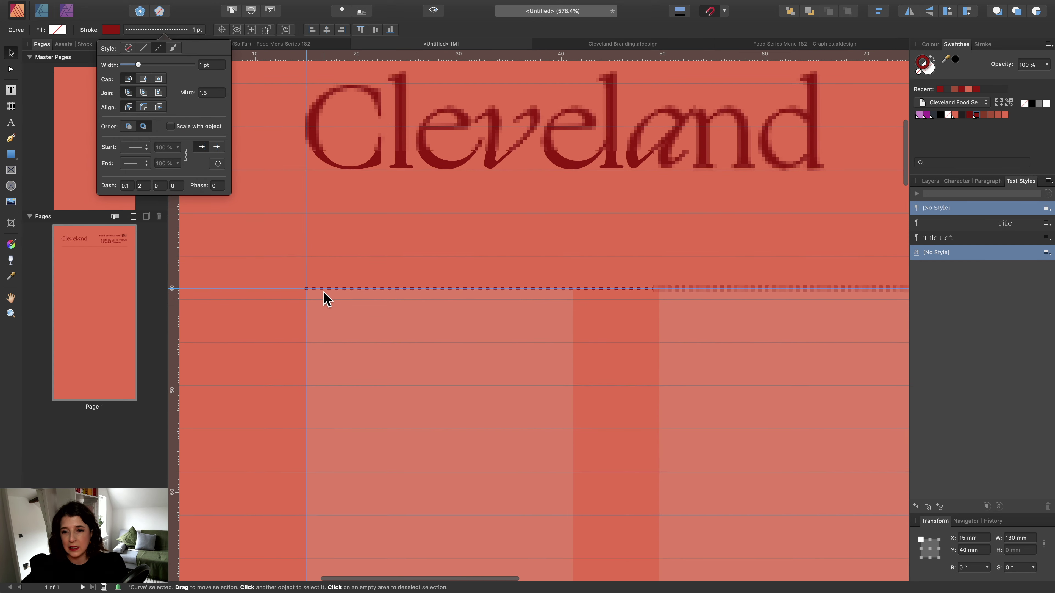
pyautogui.click(163, 28)
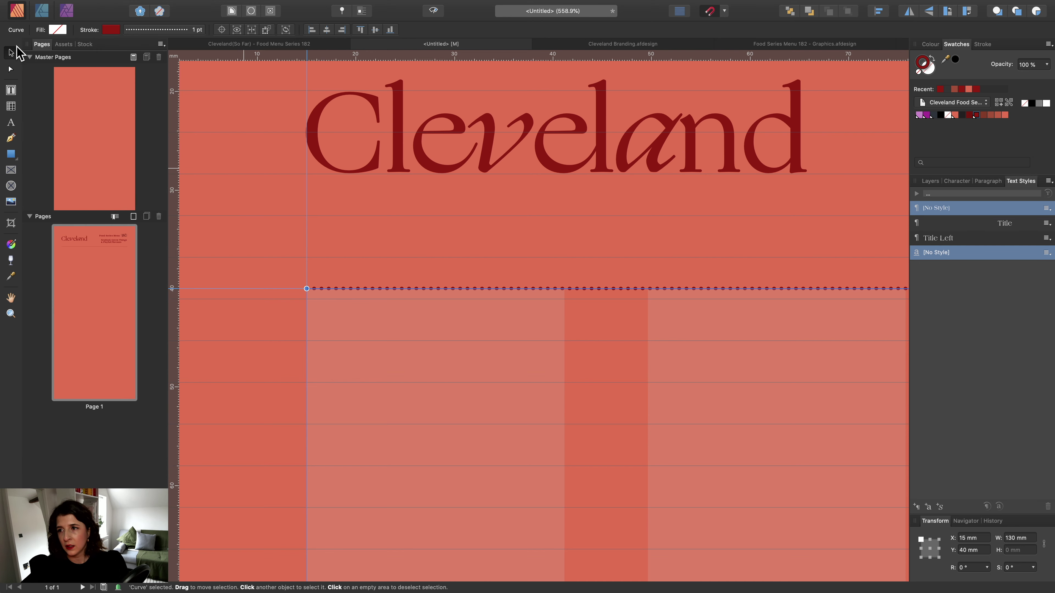
pyautogui.scroll(-2, 370, 288)
pyautogui.scroll(-1, 370, 291)
pyautogui.hscroll(1, 370, 291)
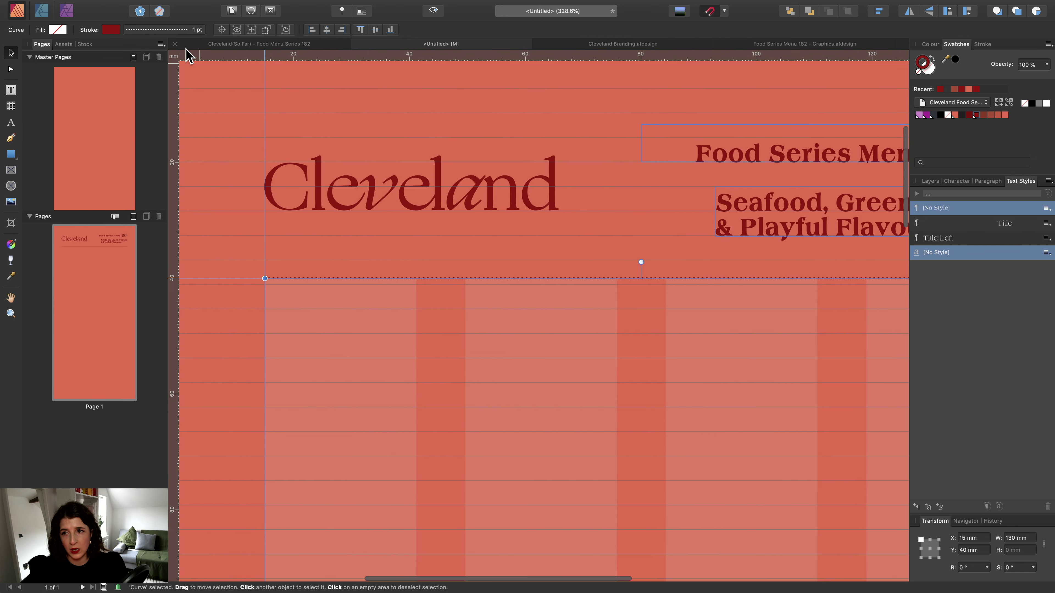
pyautogui.scroll(-1, 247, 337)
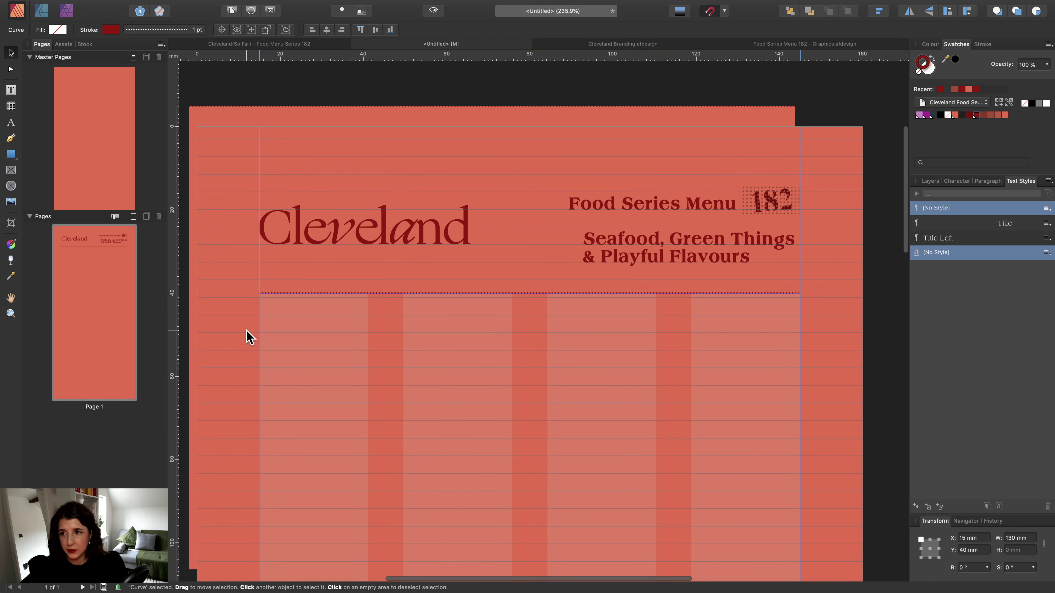
# Draw an empty text frame just below the dotted line at the left margin.
pyautogui.click(301, 87)
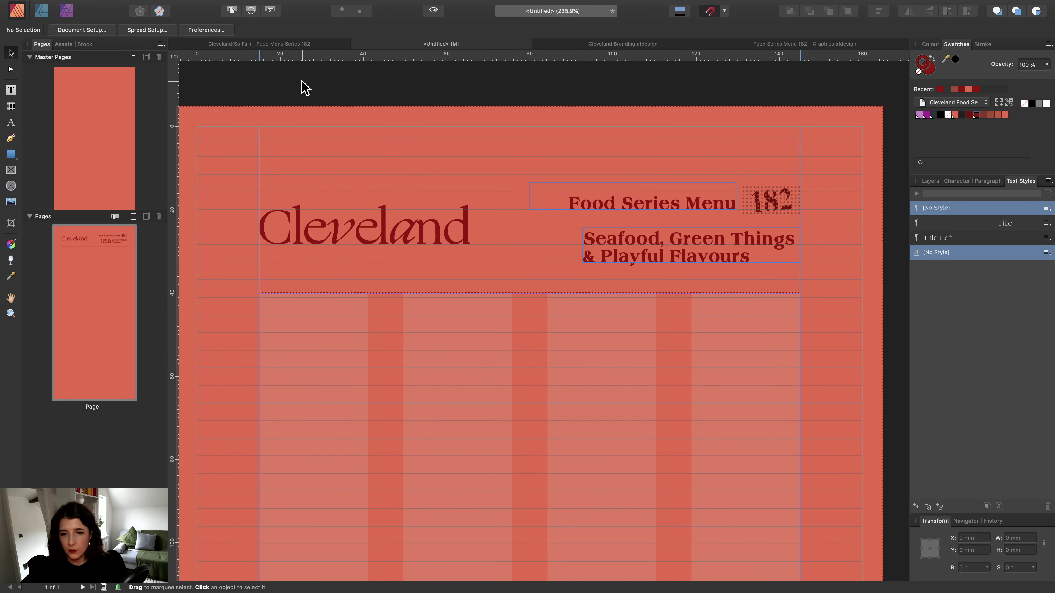
pyautogui.scroll(-2, 365, 296)
pyautogui.hscroll(1, 365, 297)
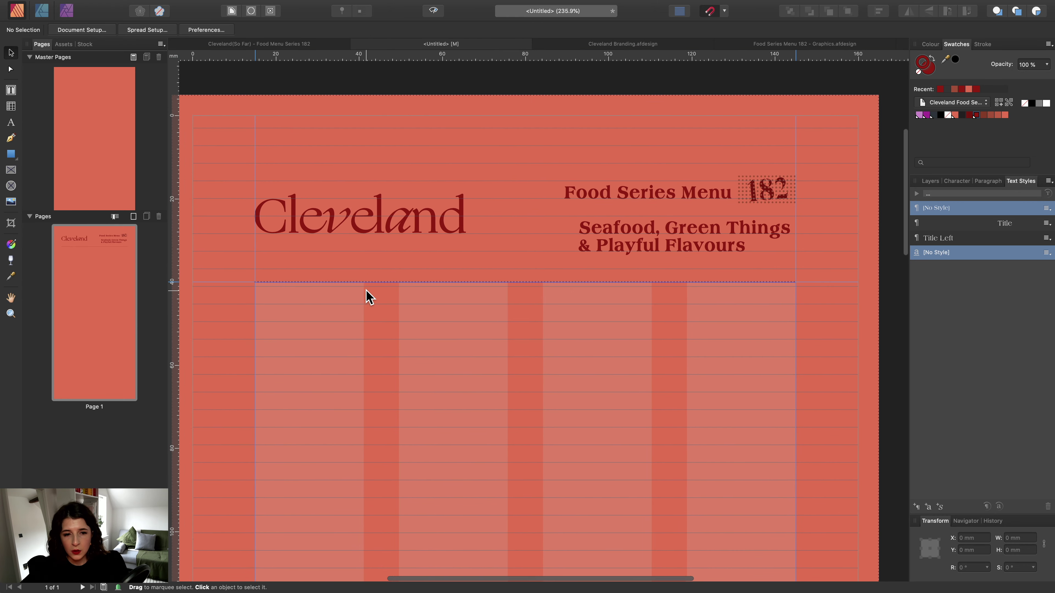
pyautogui.click(434, 11)
pyautogui.click(434, 11)
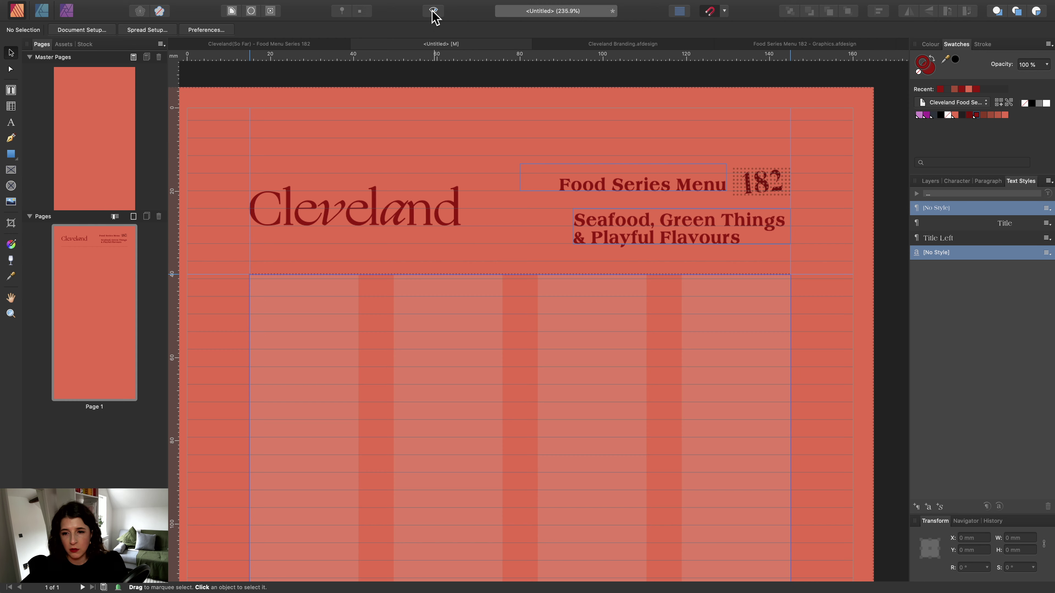
pyautogui.click(10, 91)
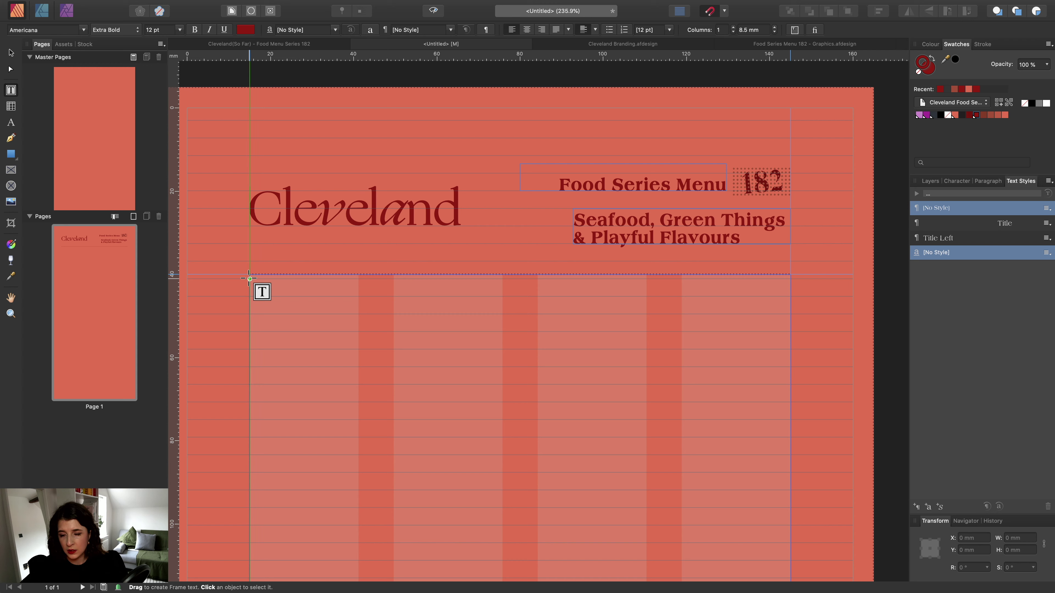
pyautogui.moveTo(248, 279); pyautogui.dragTo(455, 295)
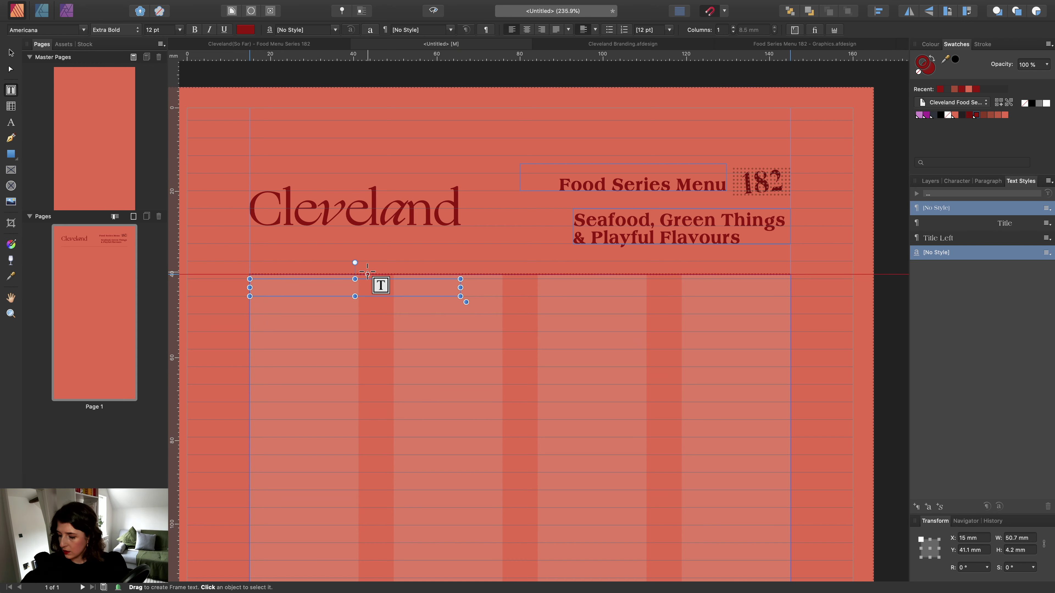
# Select the 'Appetisers' heading in the Pages menu copy and return to Publisher.
pyautogui.press('super+Tab')
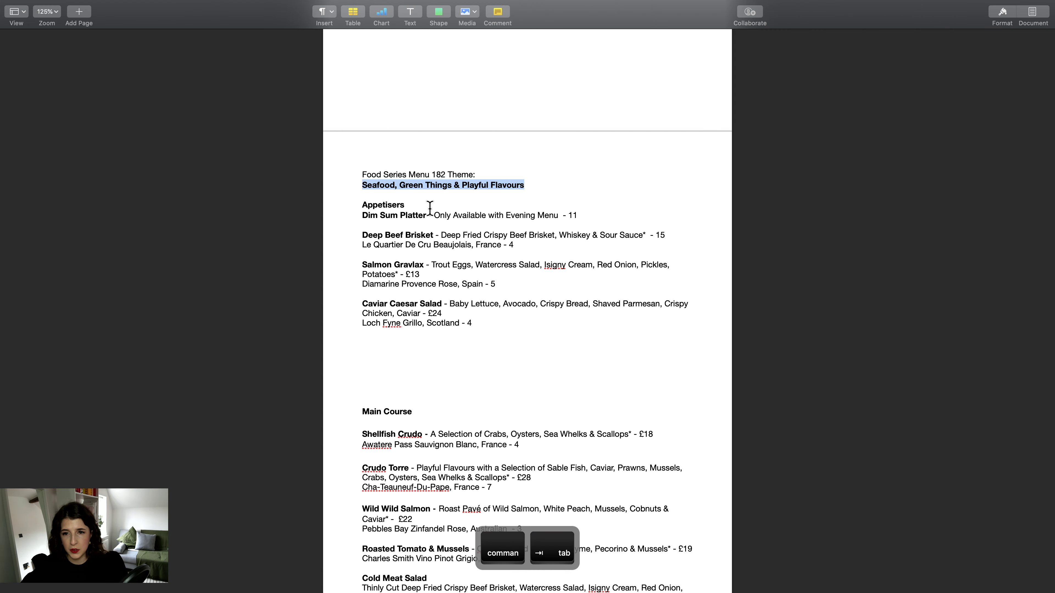
pyautogui.scroll(2, 432, 216)
pyautogui.moveTo(411, 233); pyautogui.dragTo(362, 233)
pyautogui.press('super+c')
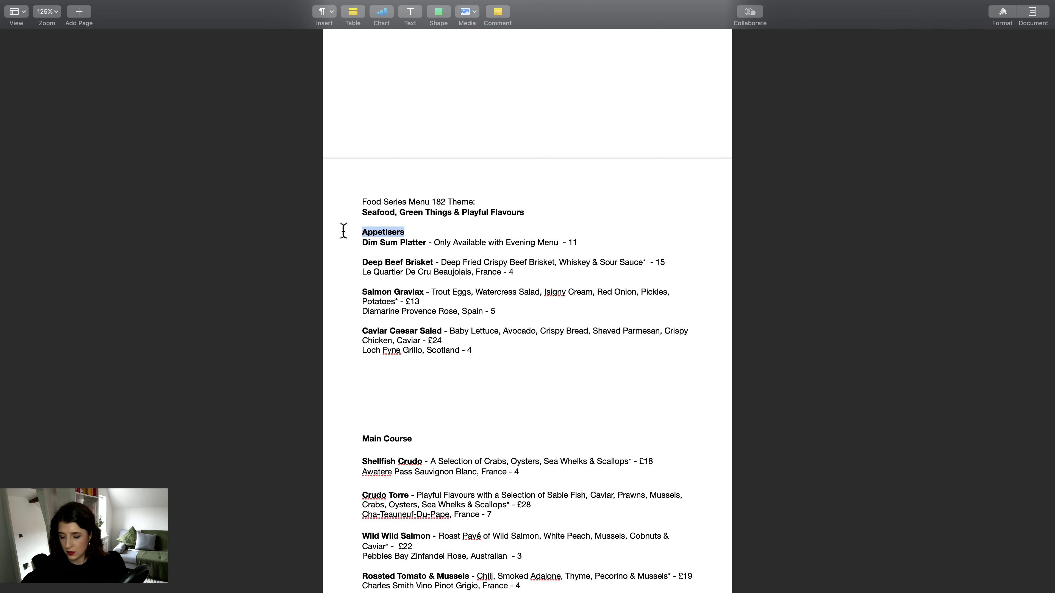
pyautogui.press('super+Tab')
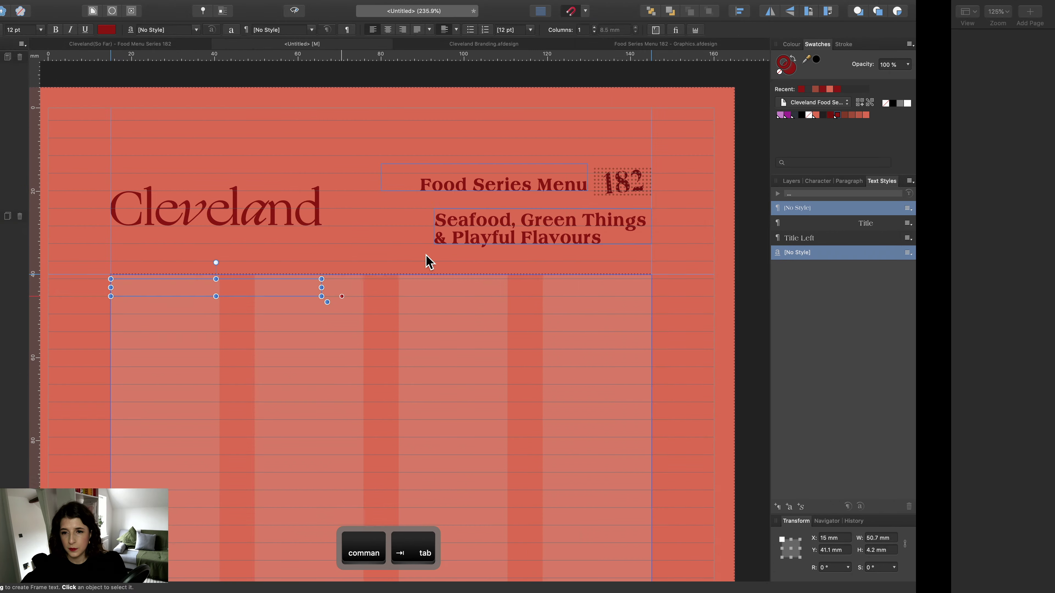
# Paste the heading into the frame, apply Title Left, and make the frame taller.
pyautogui.press('super+v')
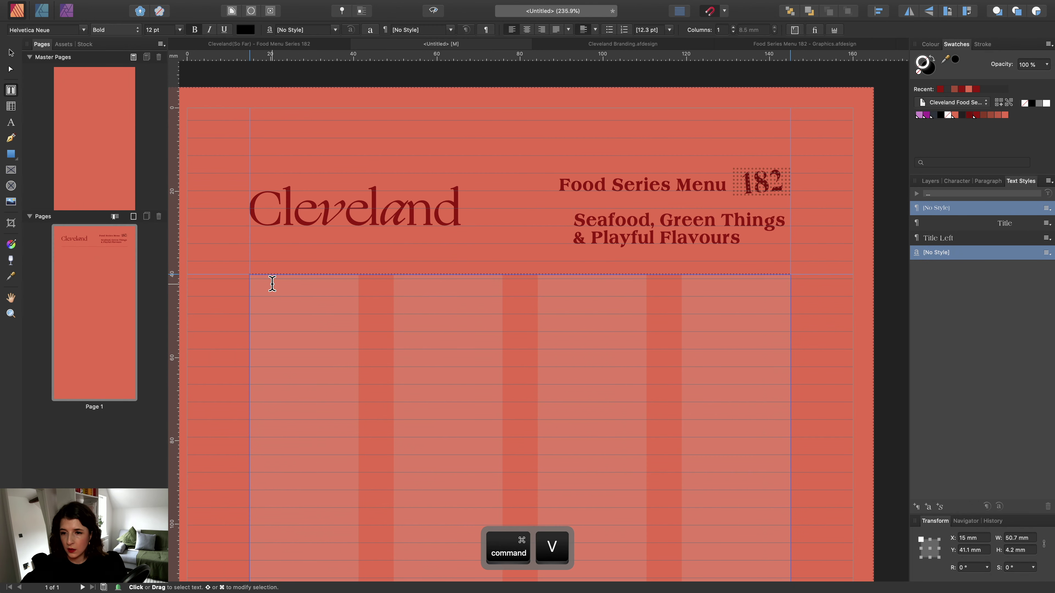
pyautogui.press('super+a')
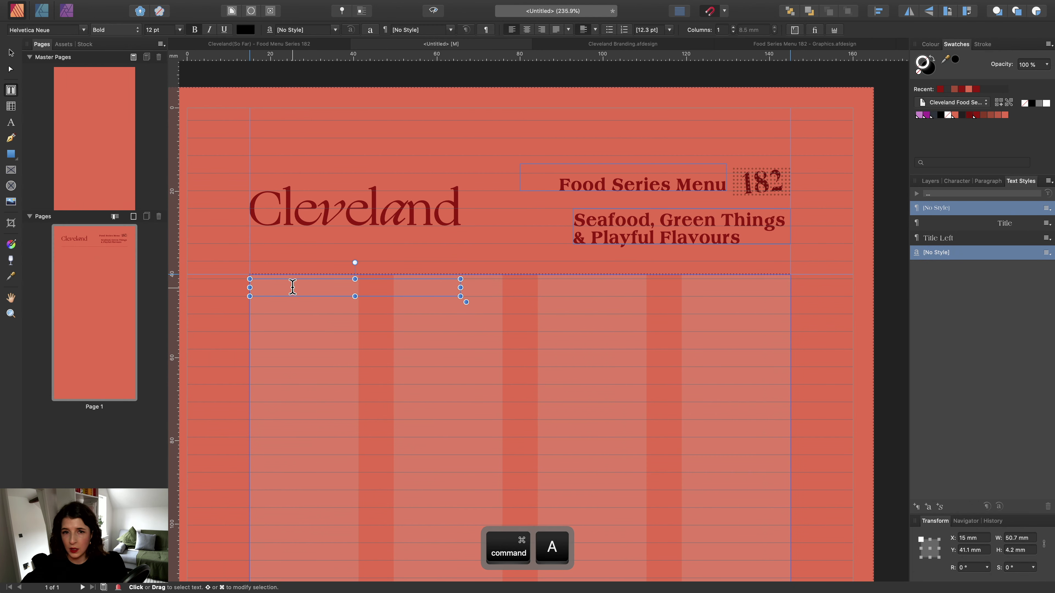
pyautogui.click(955, 239)
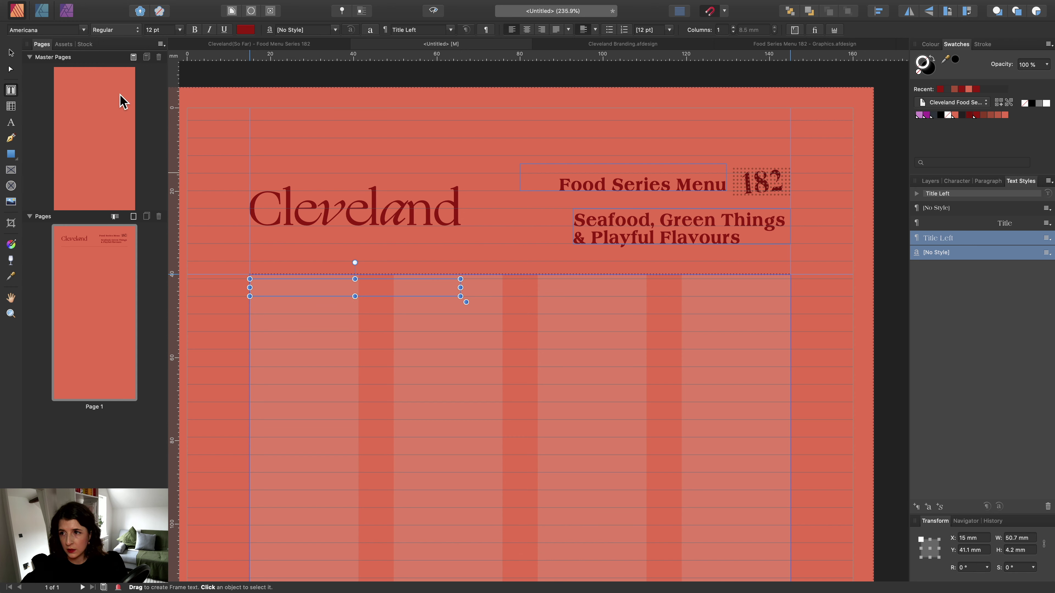
pyautogui.click(11, 52)
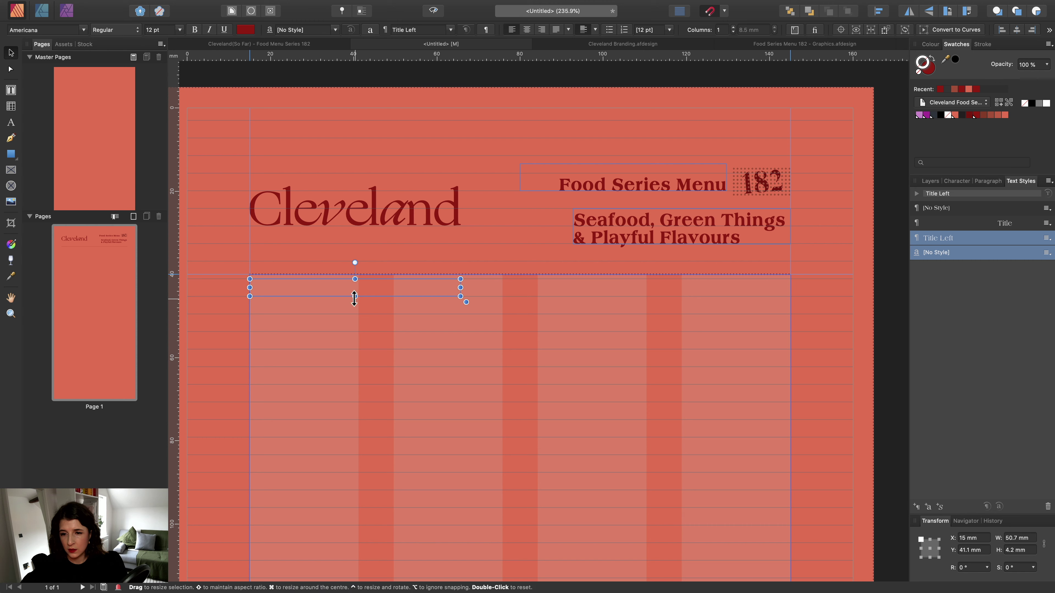
pyautogui.moveTo(354, 296)
pyautogui.mouseDown()
pyautogui.moveTo(354, 319)
pyautogui.moveTo(352, 296)
pyautogui.moveTo(350, 310)
pyautogui.mouseUp()
# Set the Appetisers heading in Extra Bold.
pyautogui.doubleClick(341, 290)
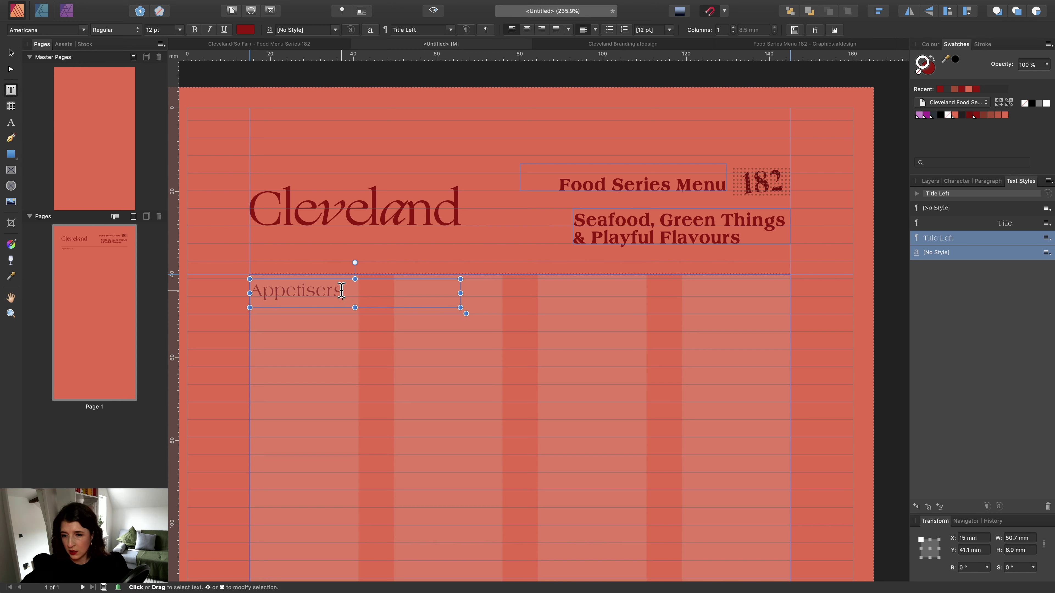
pyautogui.press('super+a')
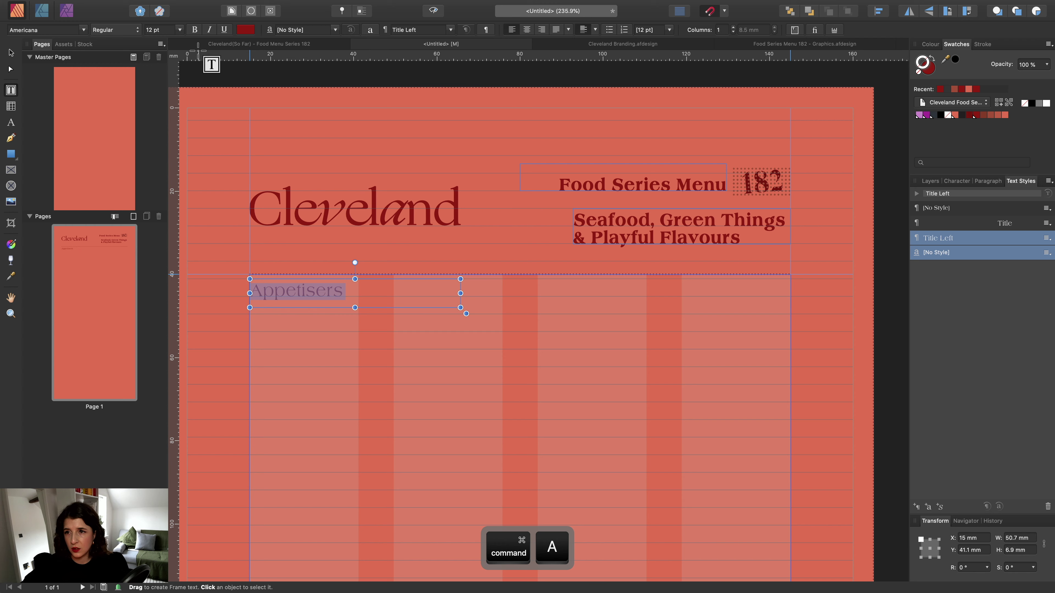
pyautogui.click(121, 30)
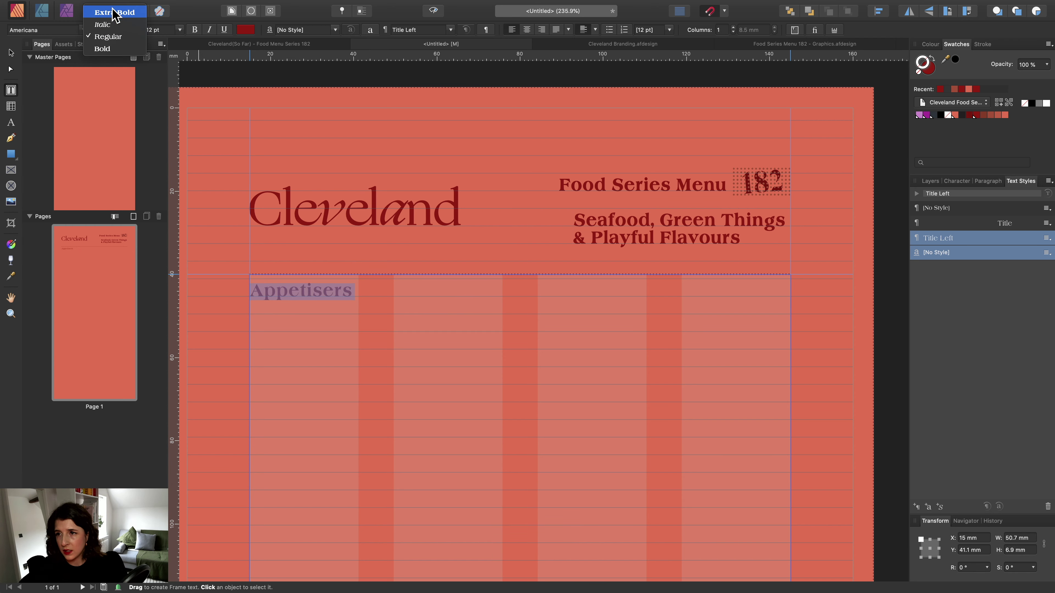
pyautogui.click(116, 16)
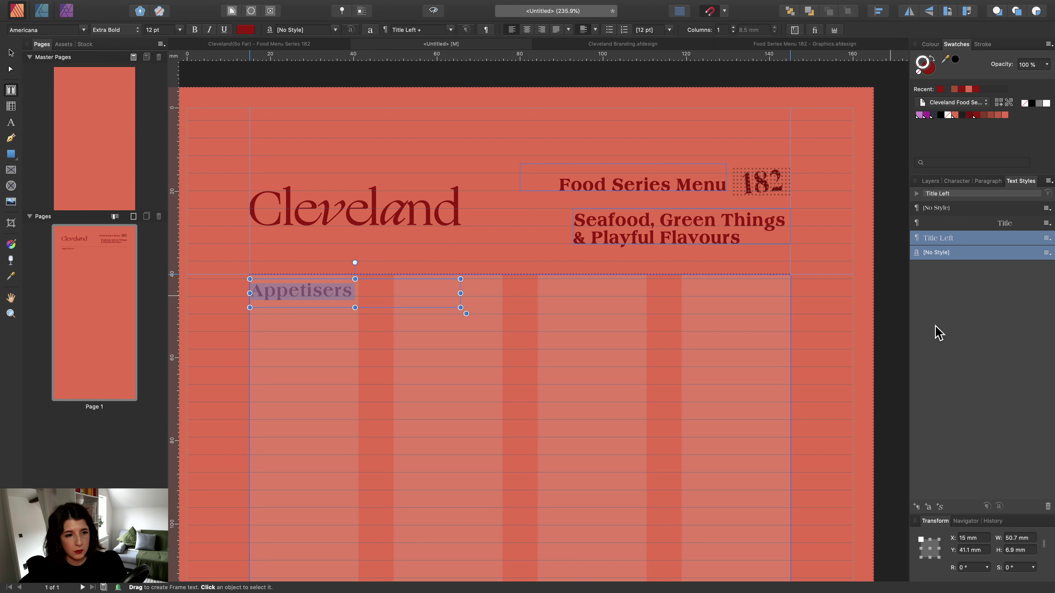
pyautogui.click(917, 507)
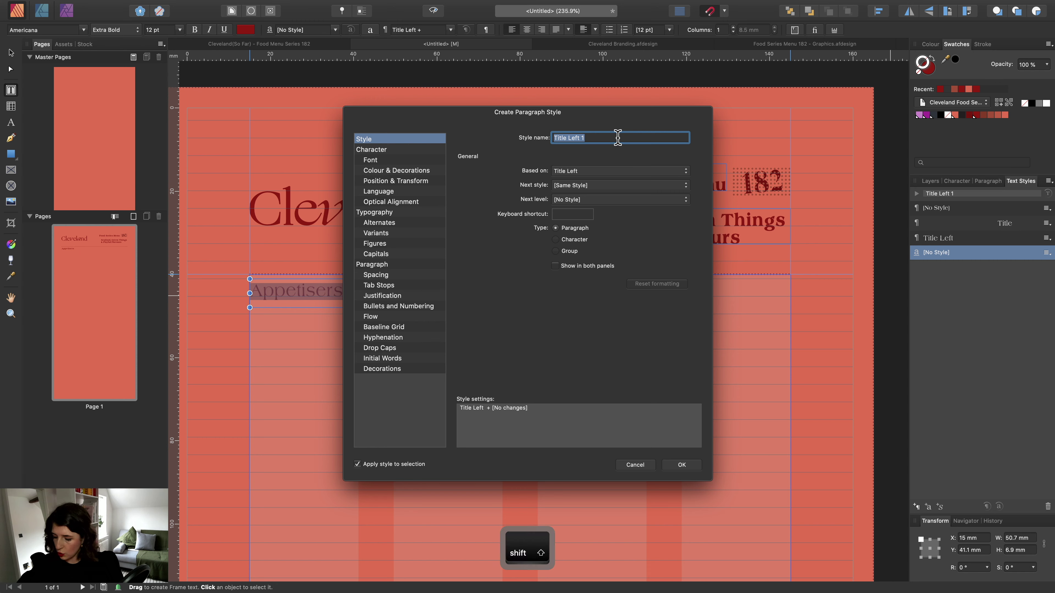
# Name the new paragraph style 'Course' and restore Extra Bold on the Appetisers heading.
pyautogui.write('COurse')
pyautogui.press('BackSpace')
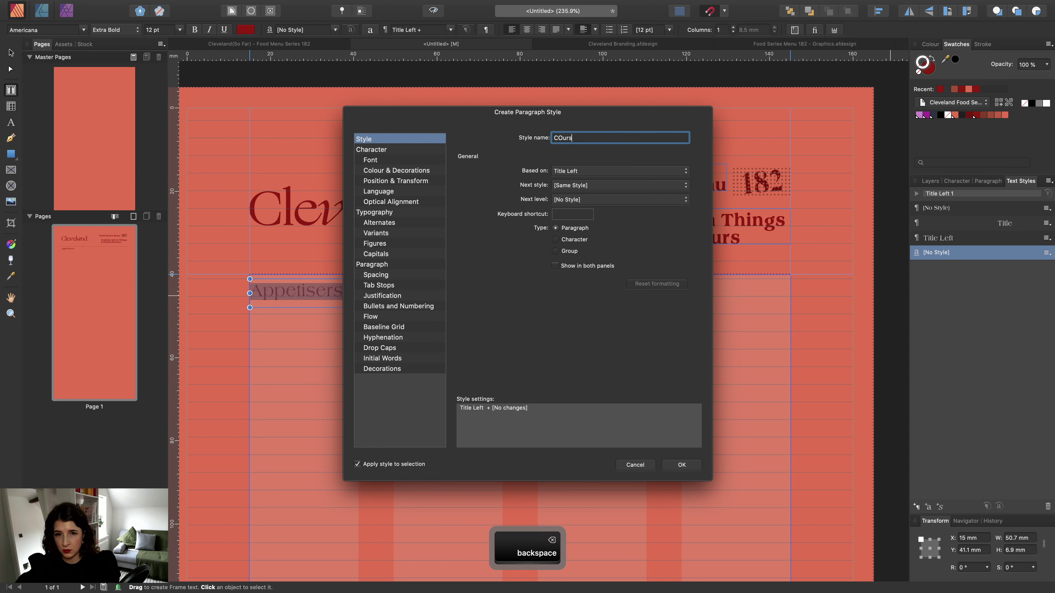
pyautogui.write('o')
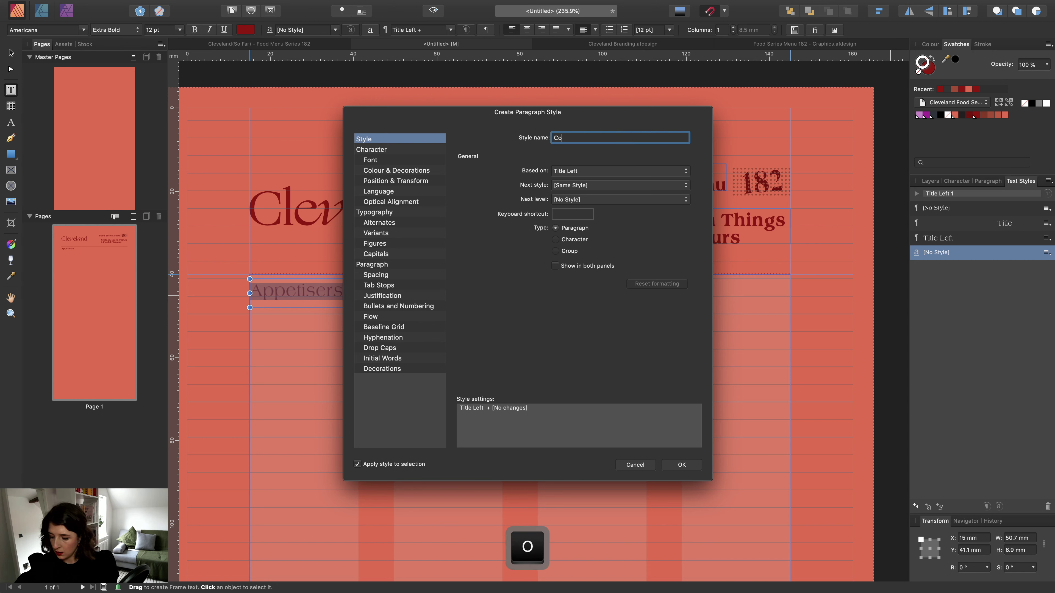
pyautogui.press('Return')
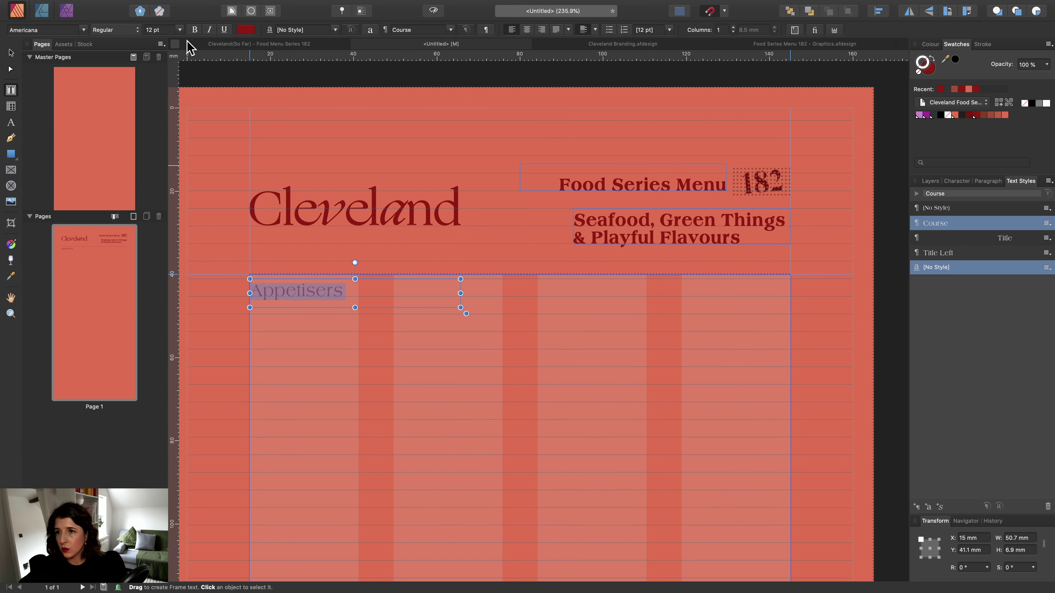
pyautogui.click(109, 30)
pyautogui.click(110, 11)
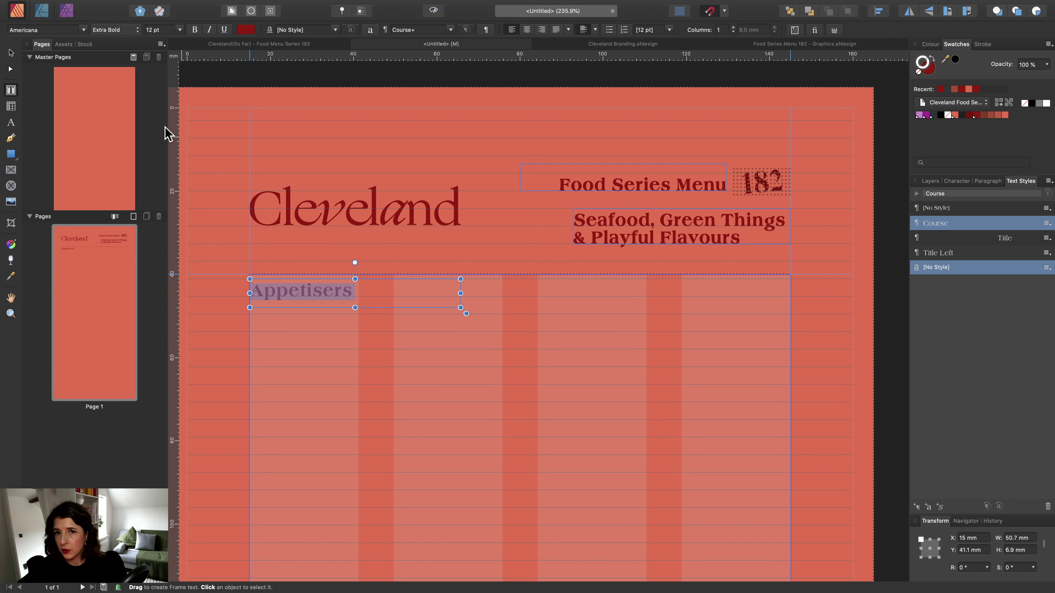
pyautogui.click(10, 54)
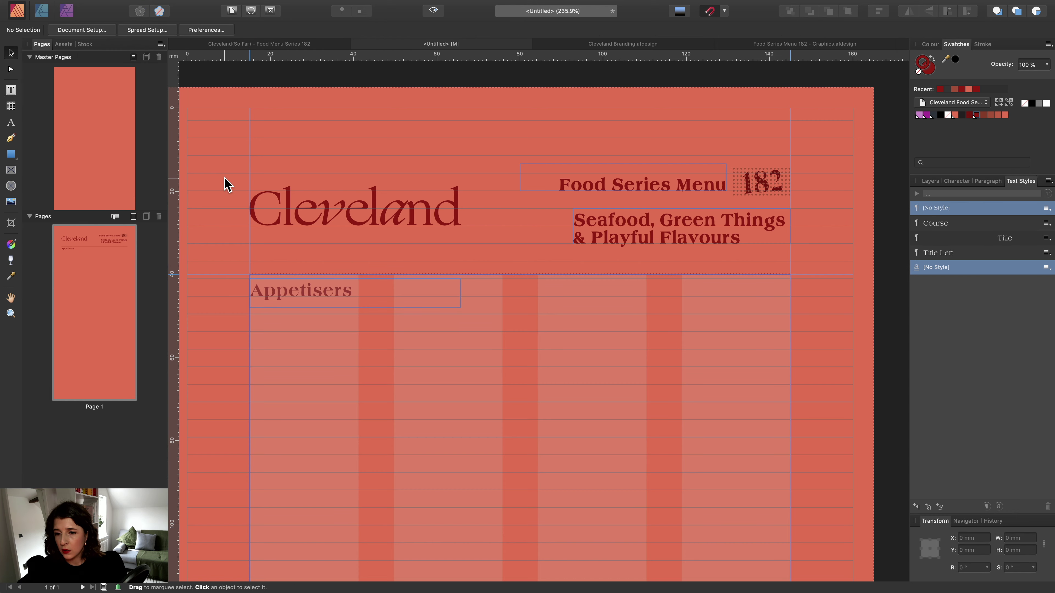
# Zoom out, deselect the Appetisers frame and switch to the Table tool.
pyautogui.scroll(-2, 233, 185)
pyautogui.scroll(-3, 426, 294)
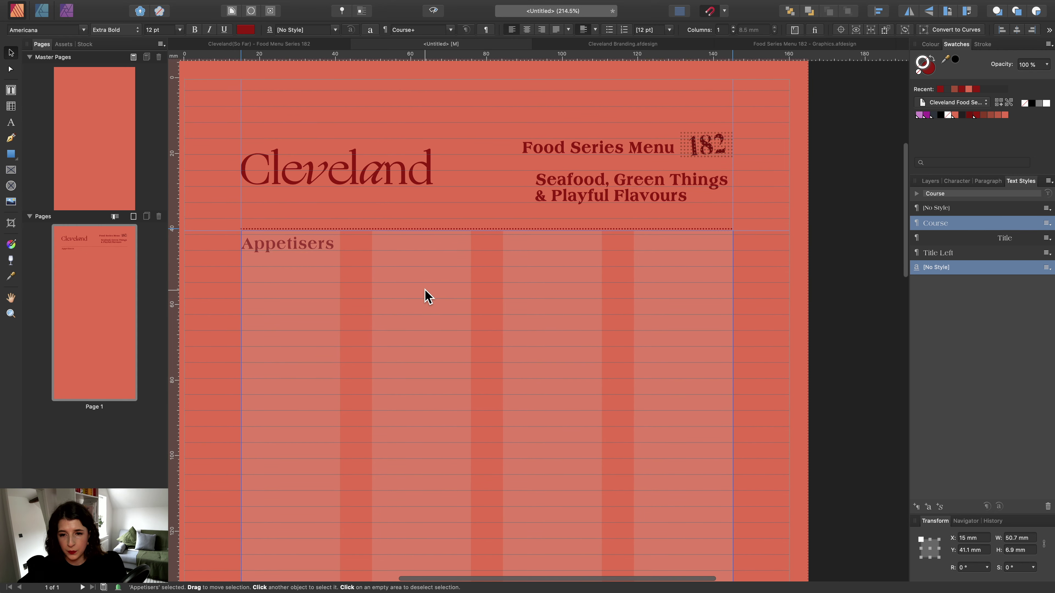
pyautogui.hscroll(-1, 426, 295)
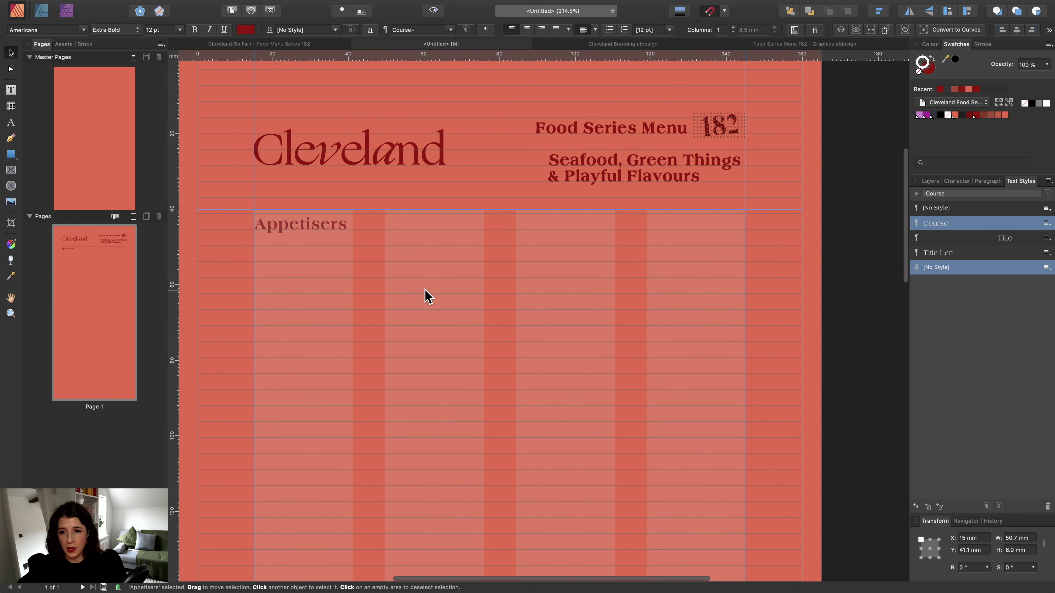
pyautogui.click(197, 198)
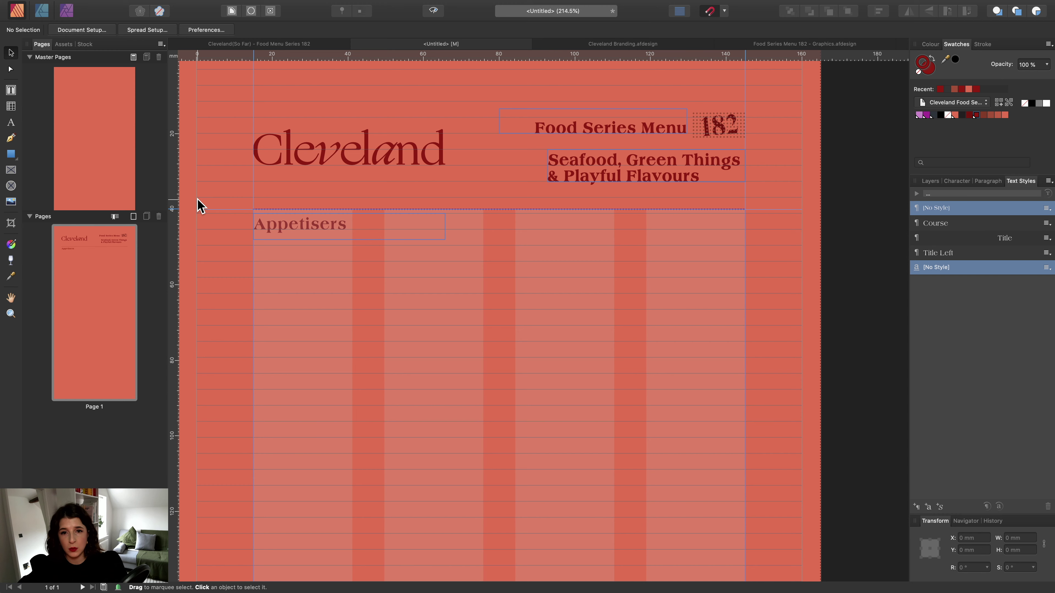
pyautogui.hscroll(-2, 265, 198)
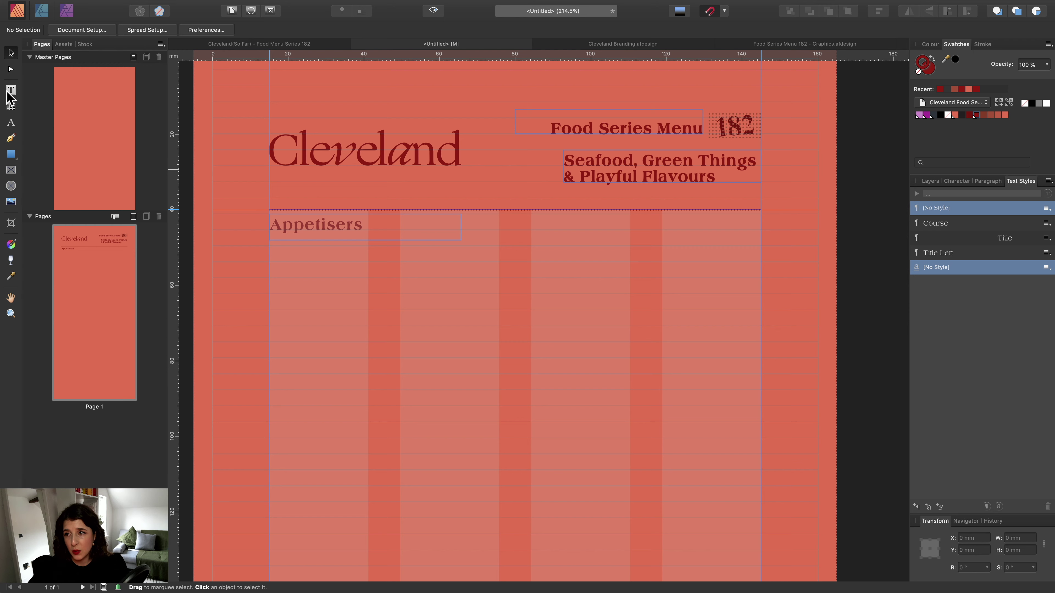
pyautogui.click(11, 106)
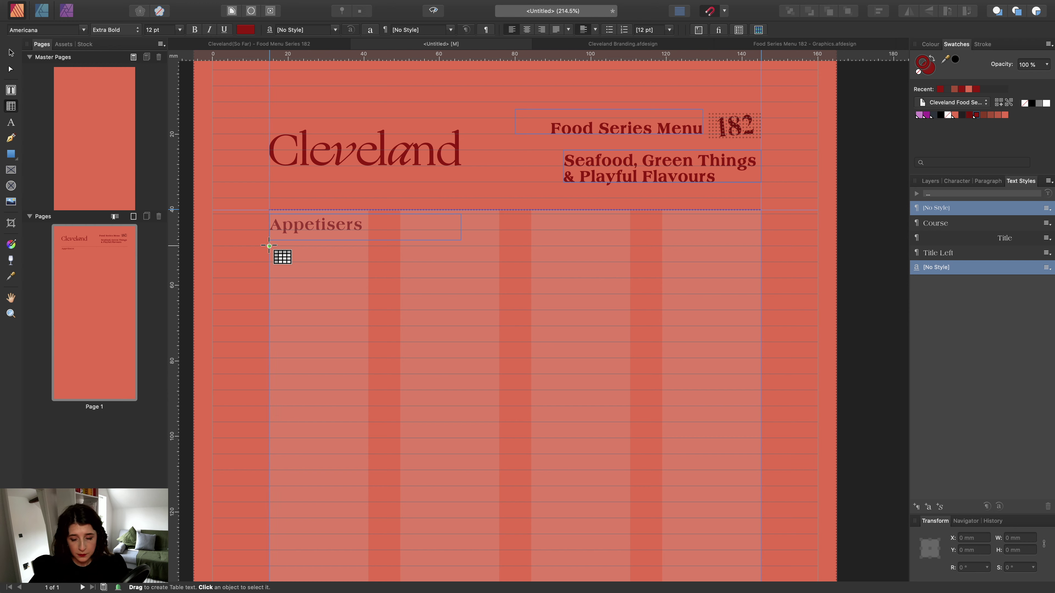
# Draw a table below Appetisers and delete one column, leaving three.
pyautogui.moveTo(270, 245)
pyautogui.mouseDown()
pyautogui.moveTo(272, 280)
pyautogui.moveTo(461, 296)
pyautogui.moveTo(761, 281)
pyautogui.mouseUp()
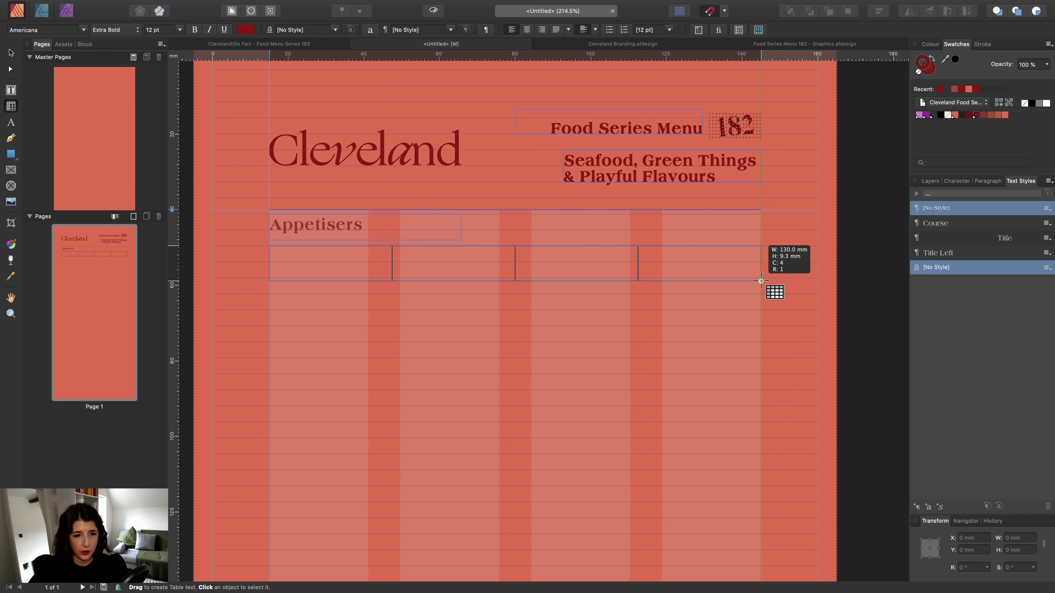
pyautogui.moveTo(761, 281); pyautogui.dragTo(761, 281)
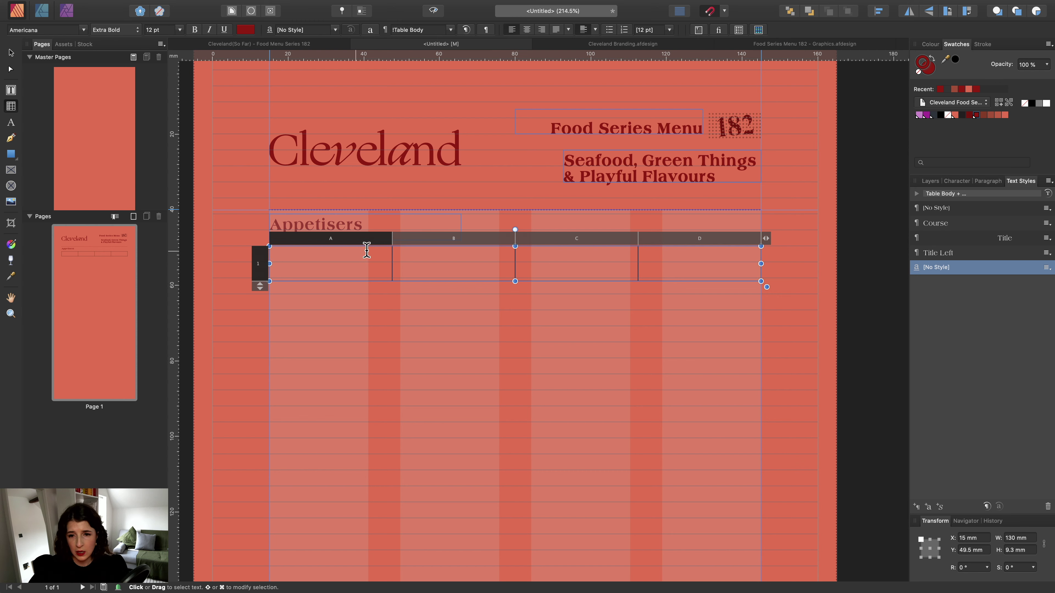
pyautogui.click(512, 238)
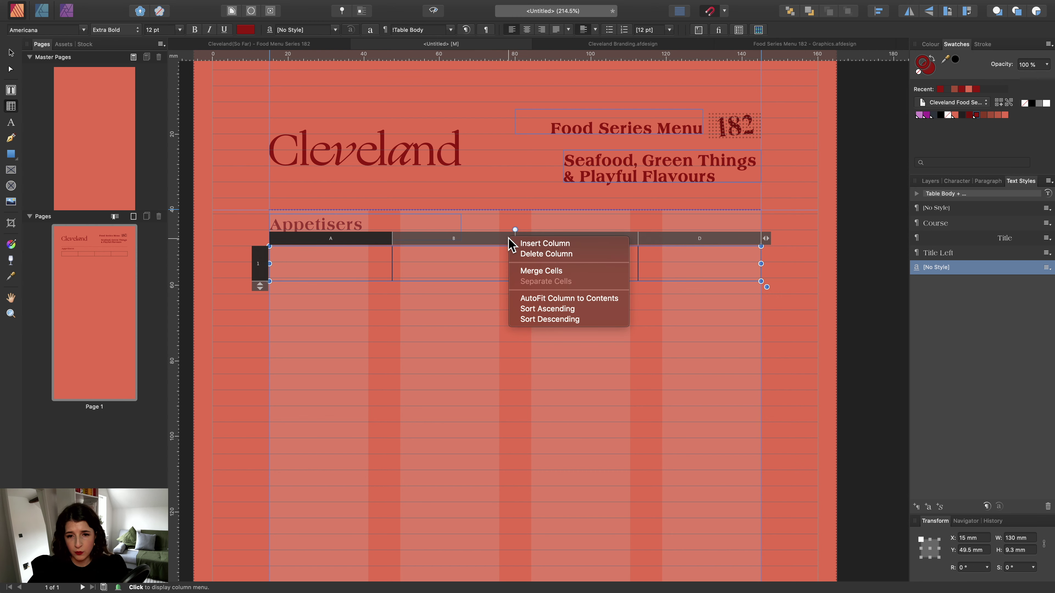
pyautogui.click(515, 255)
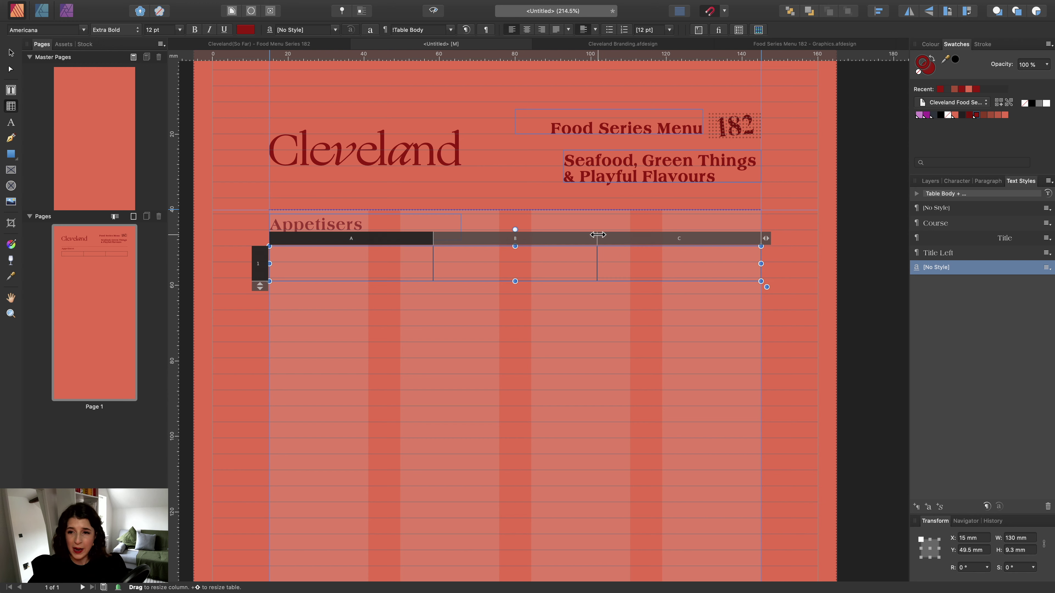
# Resize the columns so the first is wide and the other two narrow, then deselect.
pyautogui.moveTo(600, 235); pyautogui.dragTo(711, 237)
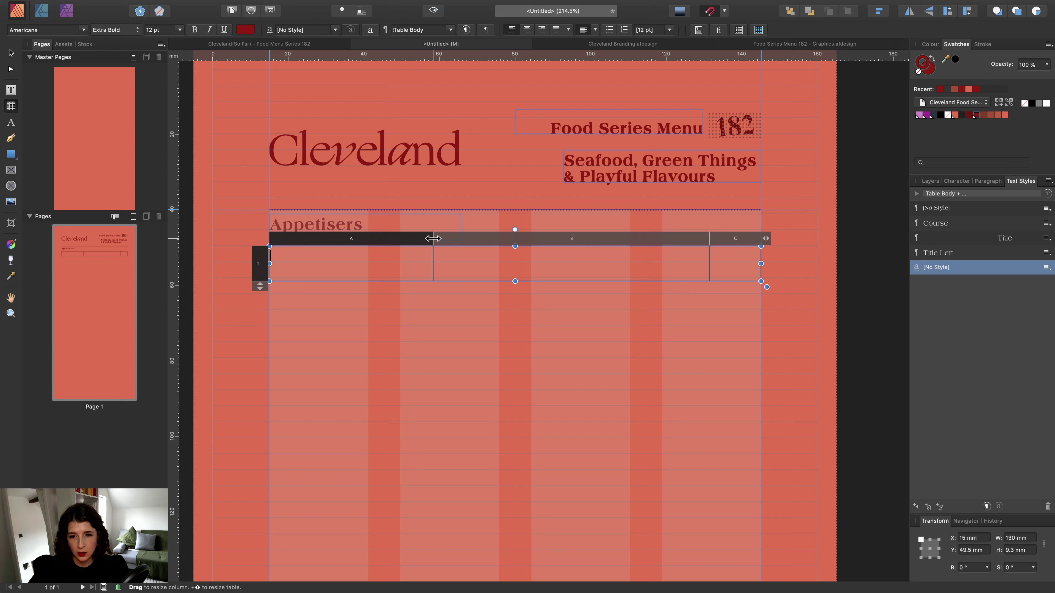
pyautogui.moveTo(433, 238); pyautogui.dragTo(662, 236)
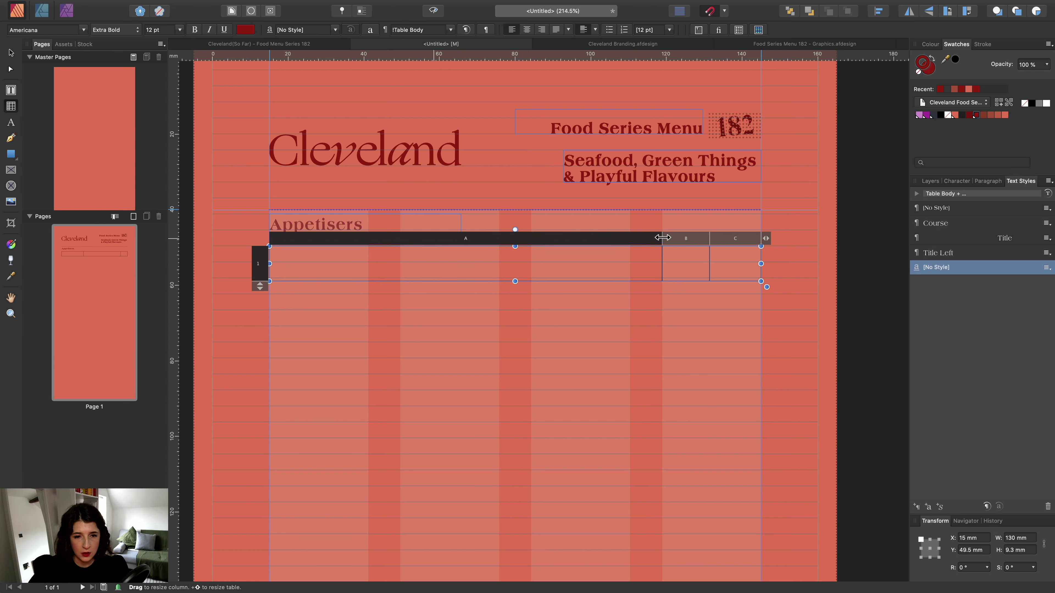
pyautogui.click(669, 258)
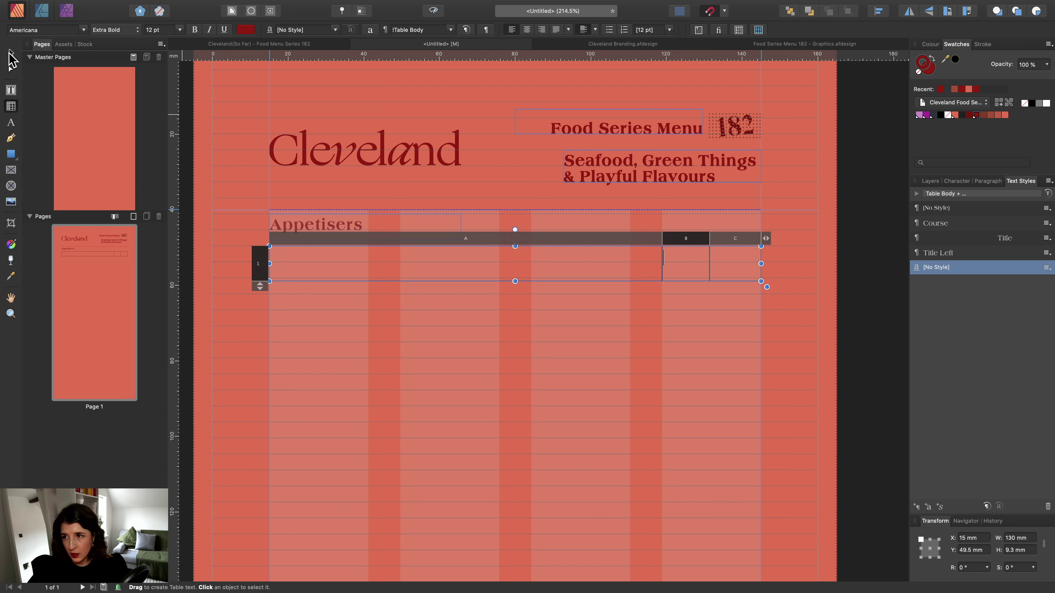
pyautogui.click(10, 56)
pyautogui.click(204, 206)
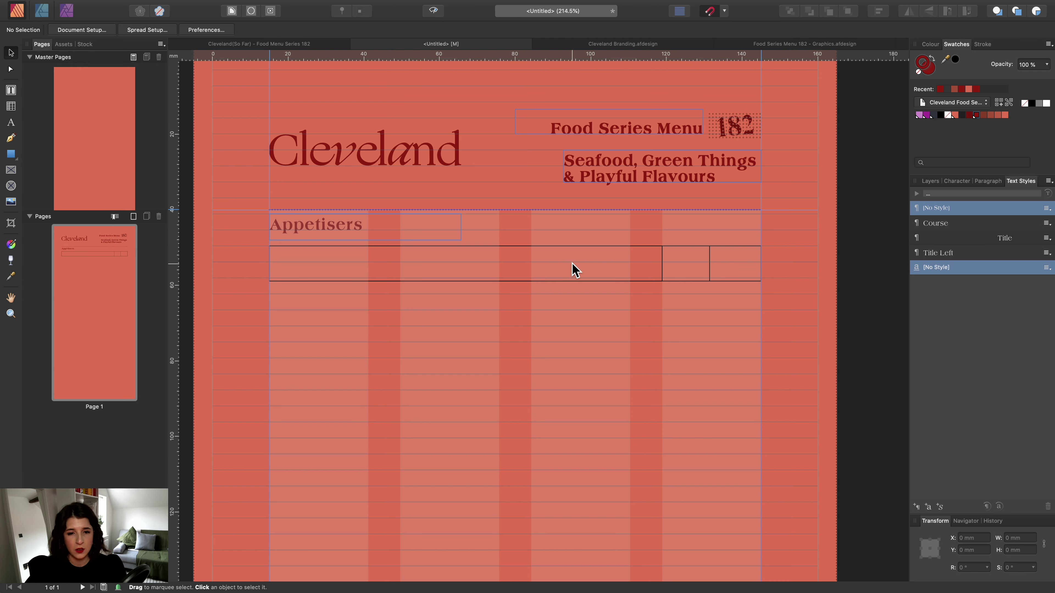
# Select the table, nudge it below Appetisers, and bring up the View > Studio > Table Formats panel.
pyautogui.click(491, 255)
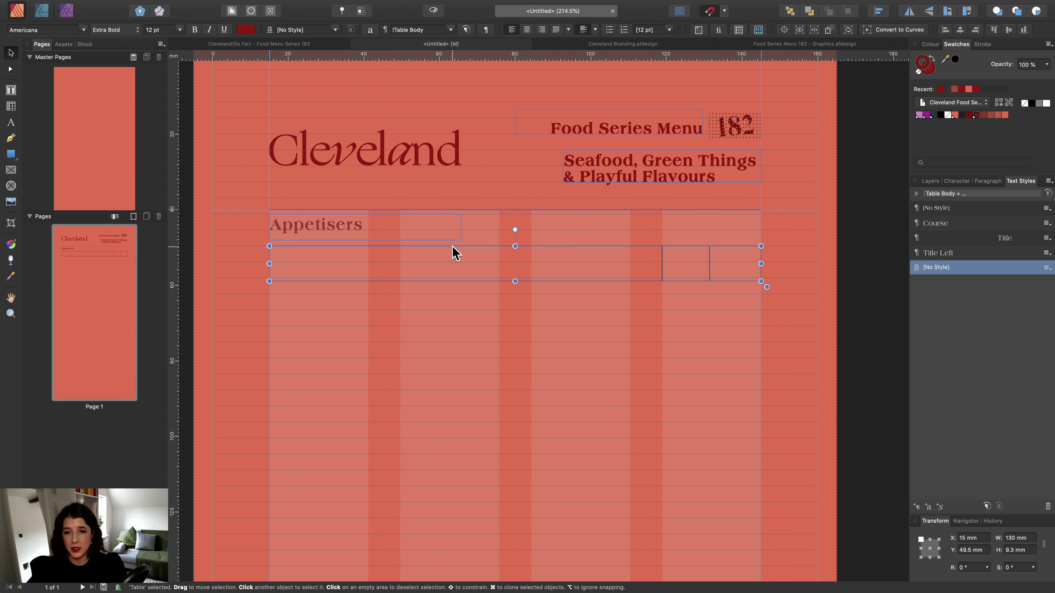
pyautogui.moveTo(456, 252); pyautogui.dragTo(455, 253)
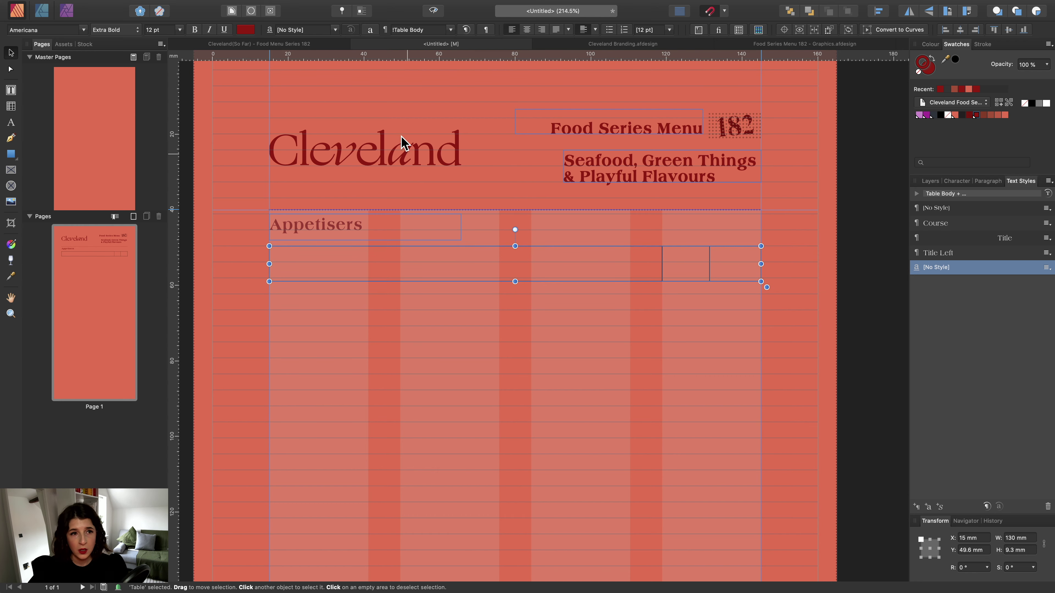
pyautogui.click(329, 5)
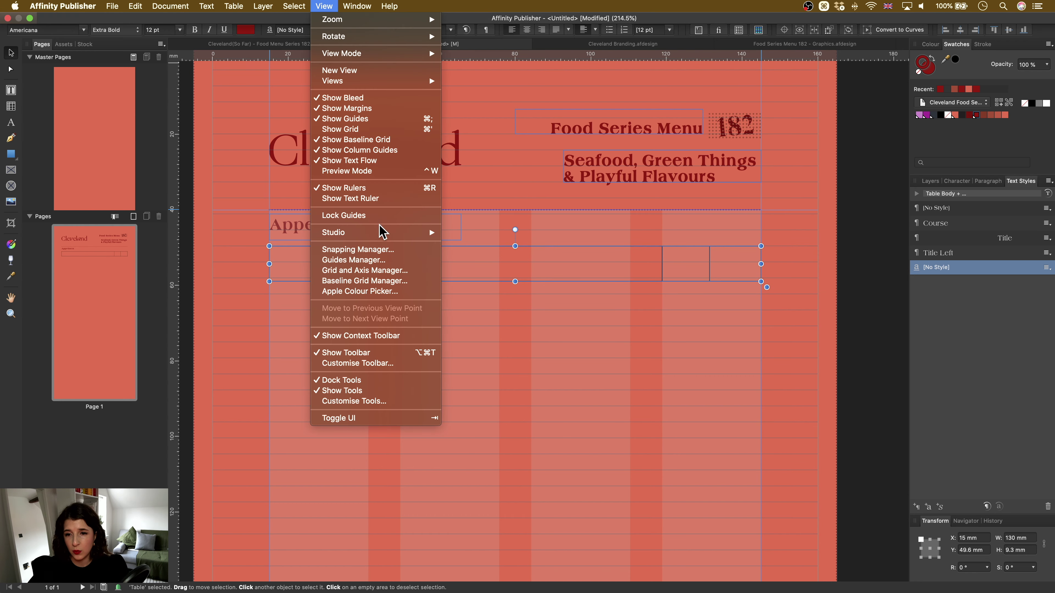
pyautogui.moveTo(379, 237)
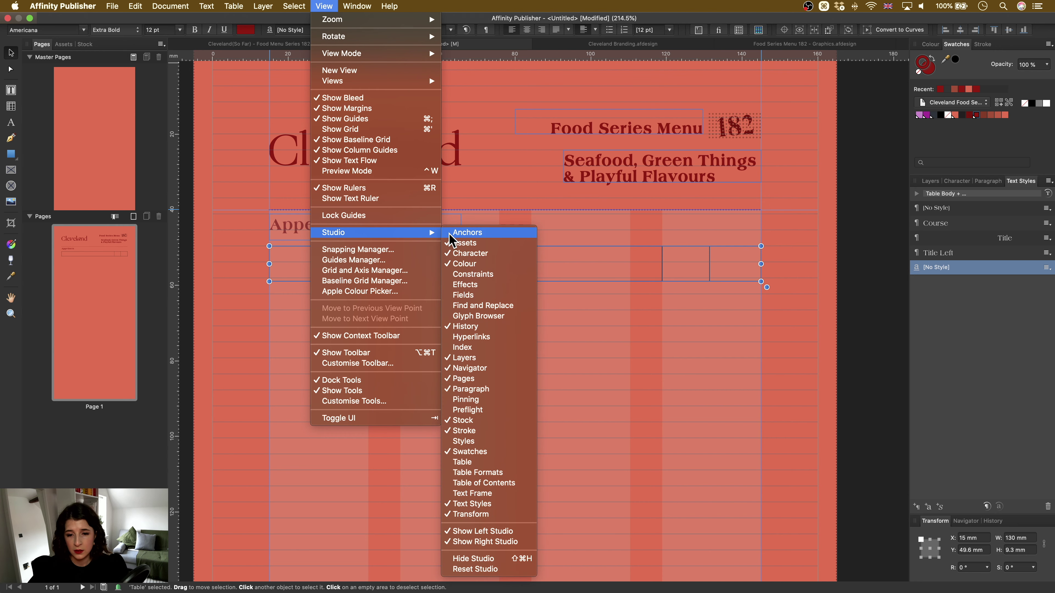
pyautogui.click(474, 464)
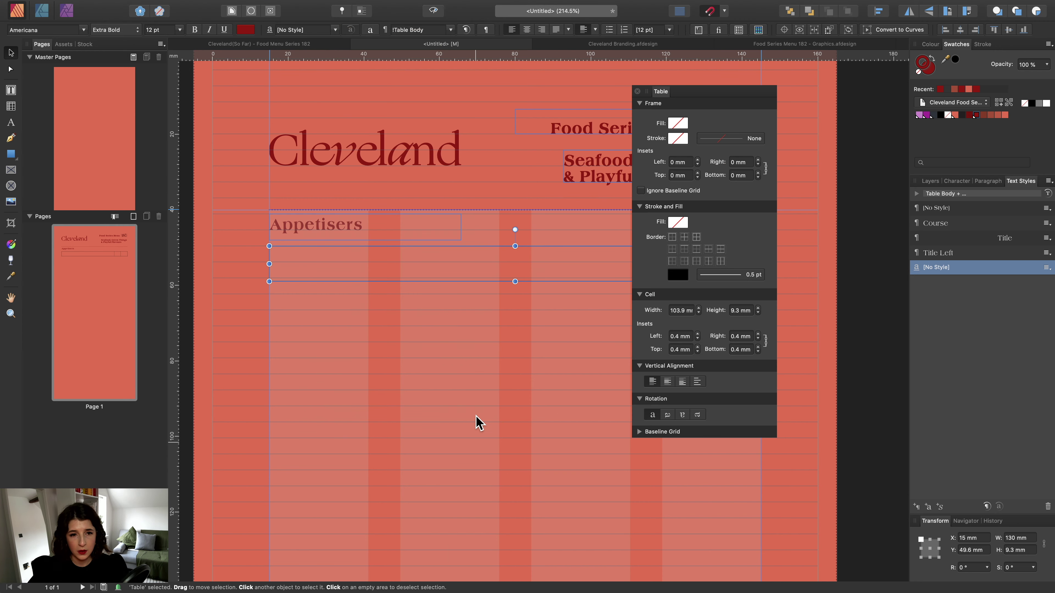
pyautogui.click(326, 6)
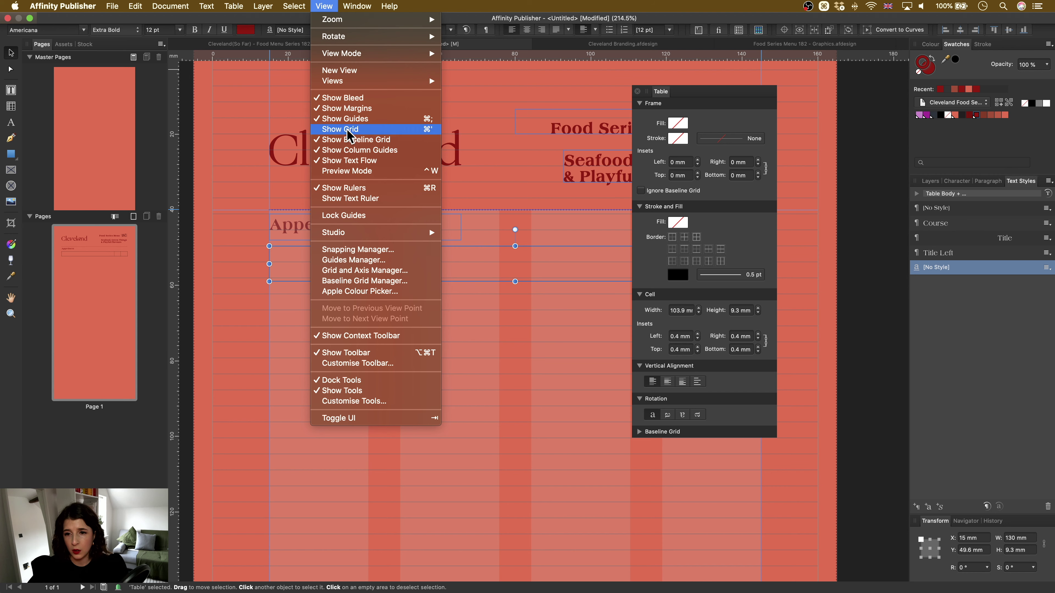
pyautogui.moveTo(358, 235)
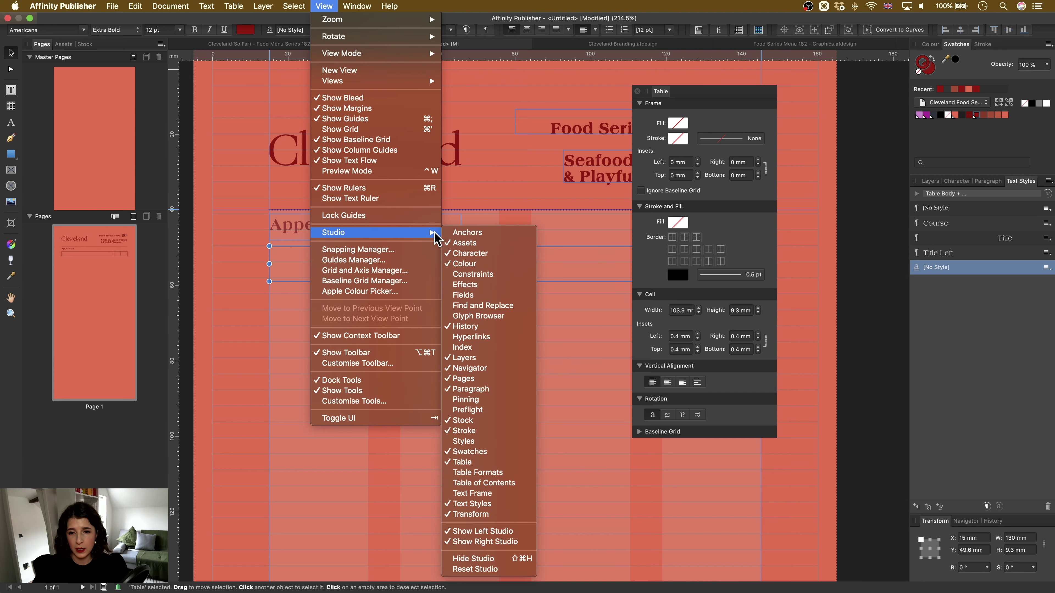
pyautogui.click(476, 473)
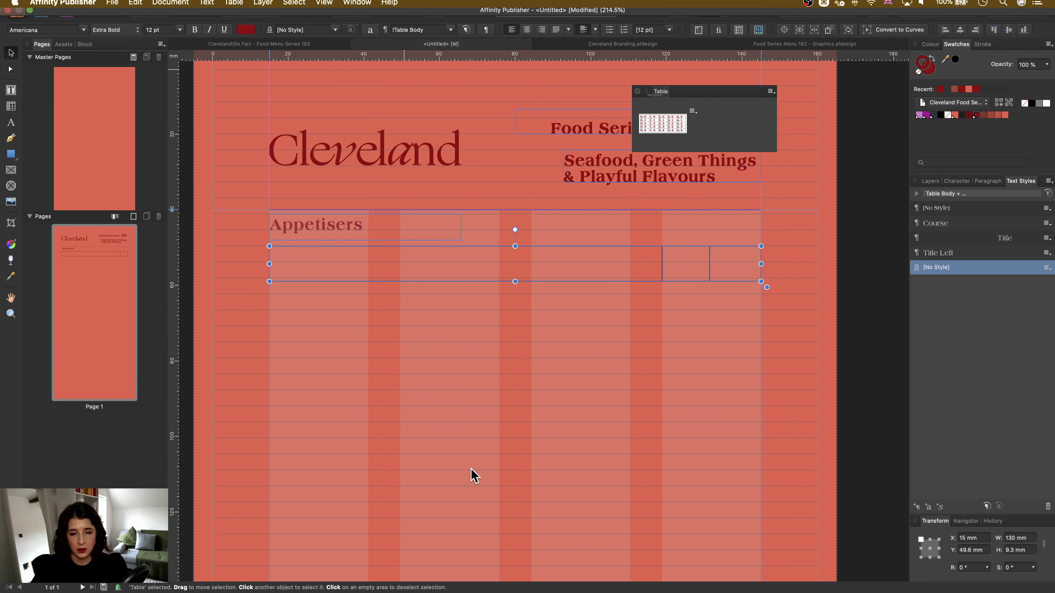
# In the Table tab, set the frame stroke to black 0.2 pt with all frame insets at 0 mm.
pyautogui.click(660, 92)
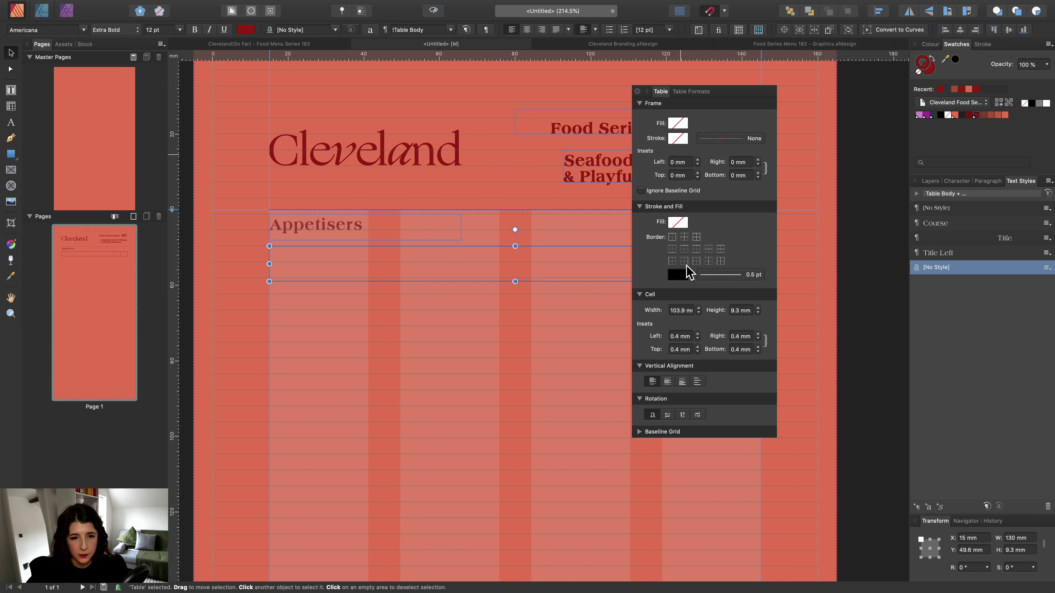
pyautogui.click(680, 275)
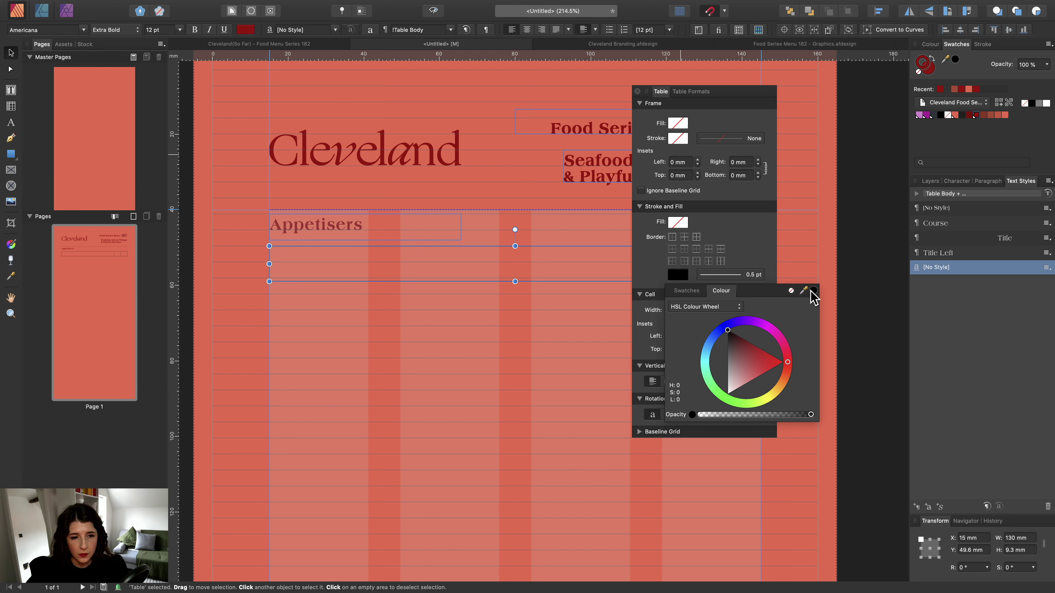
pyautogui.click(731, 236)
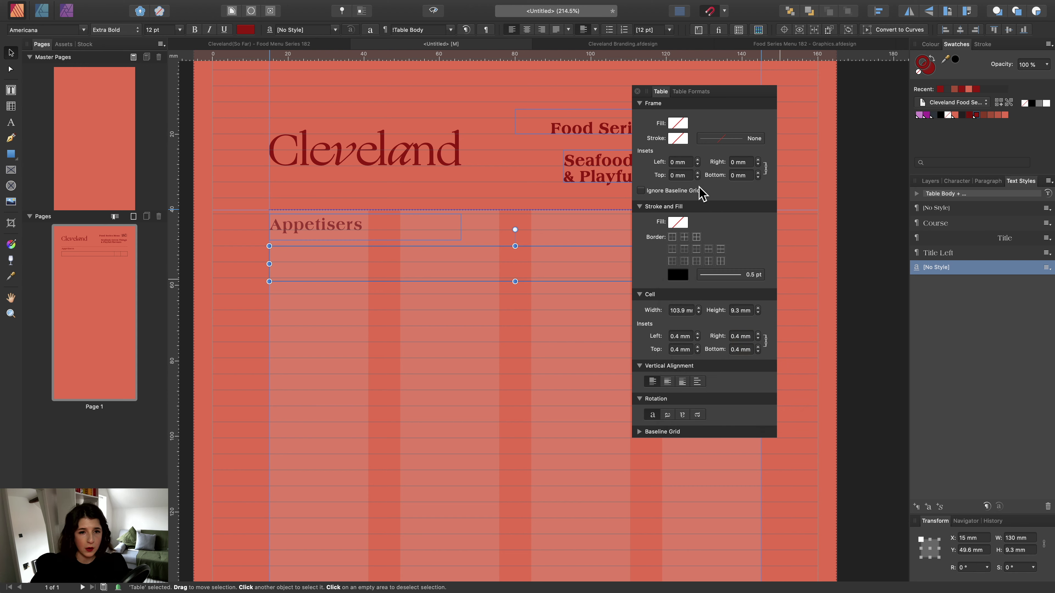
pyautogui.click(677, 138)
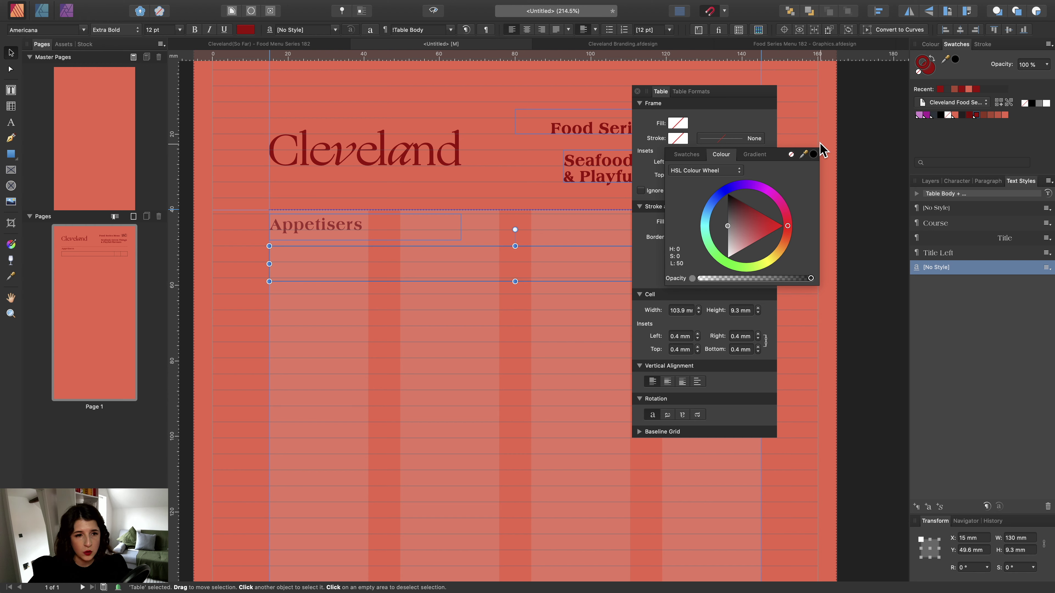
pyautogui.click(813, 155)
pyautogui.click(734, 112)
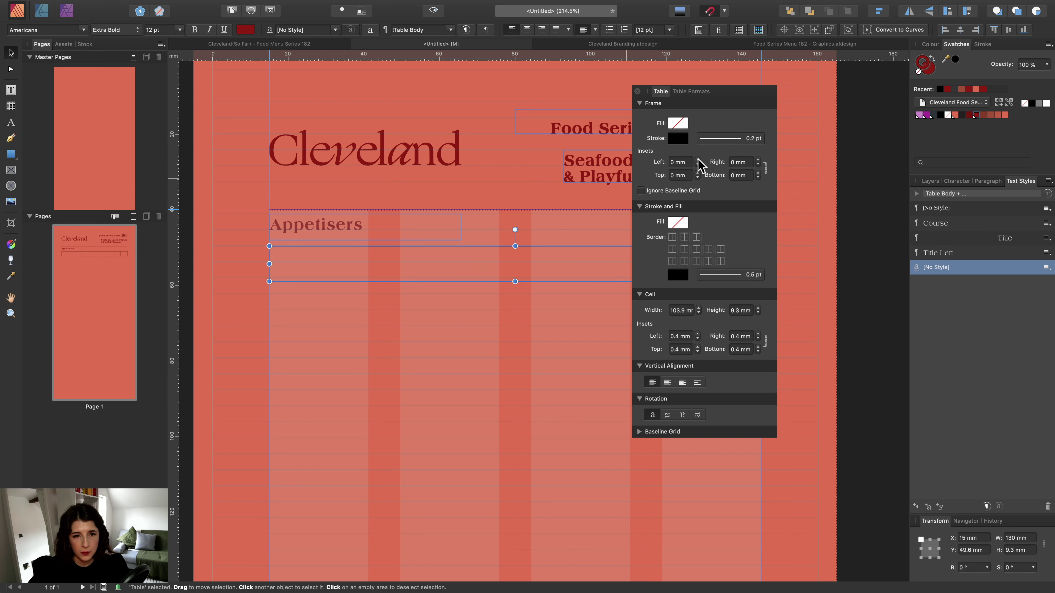
pyautogui.click(758, 173)
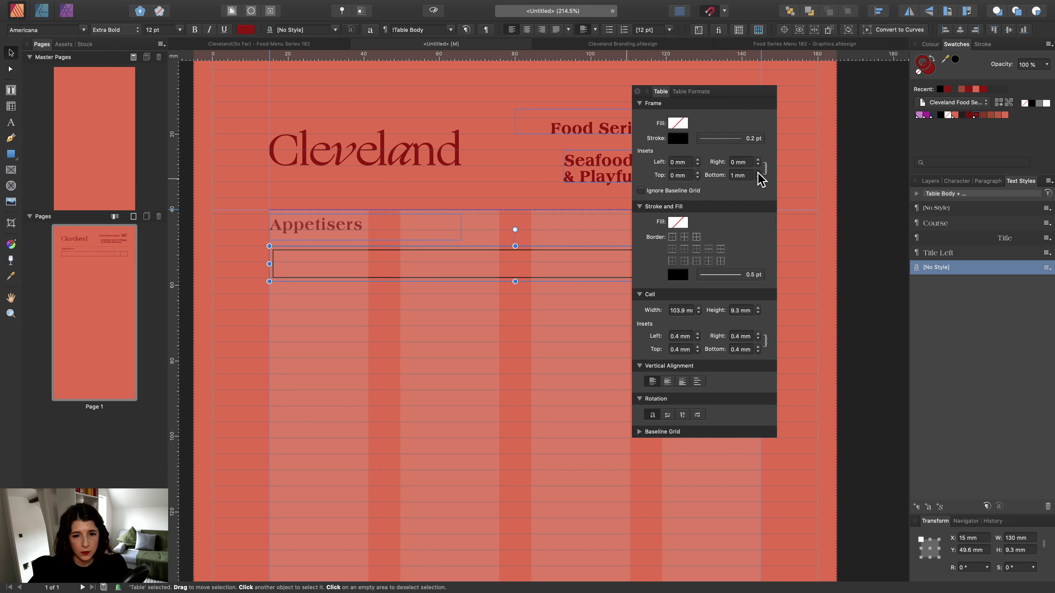
pyautogui.click(758, 177)
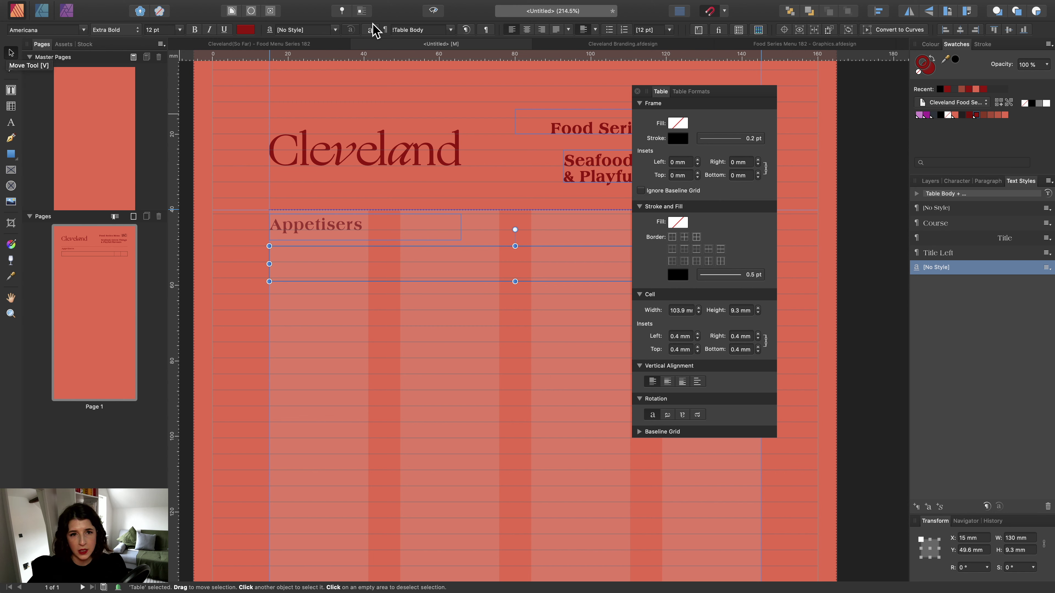
# Show the saved Table Formats list and check its menu's Add Format from Selection.
pyautogui.click(691, 92)
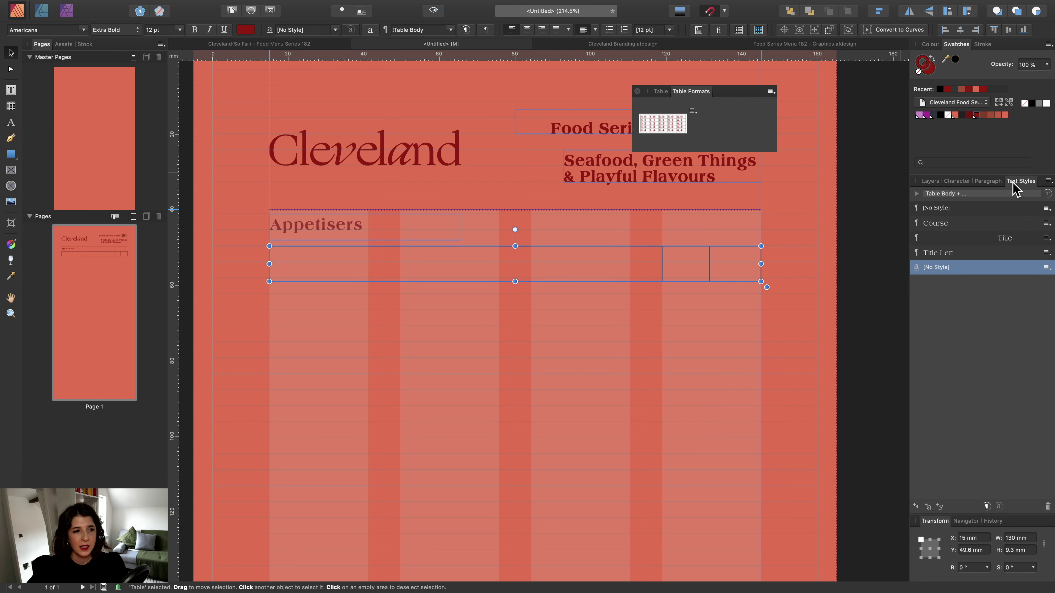
pyautogui.click(770, 92)
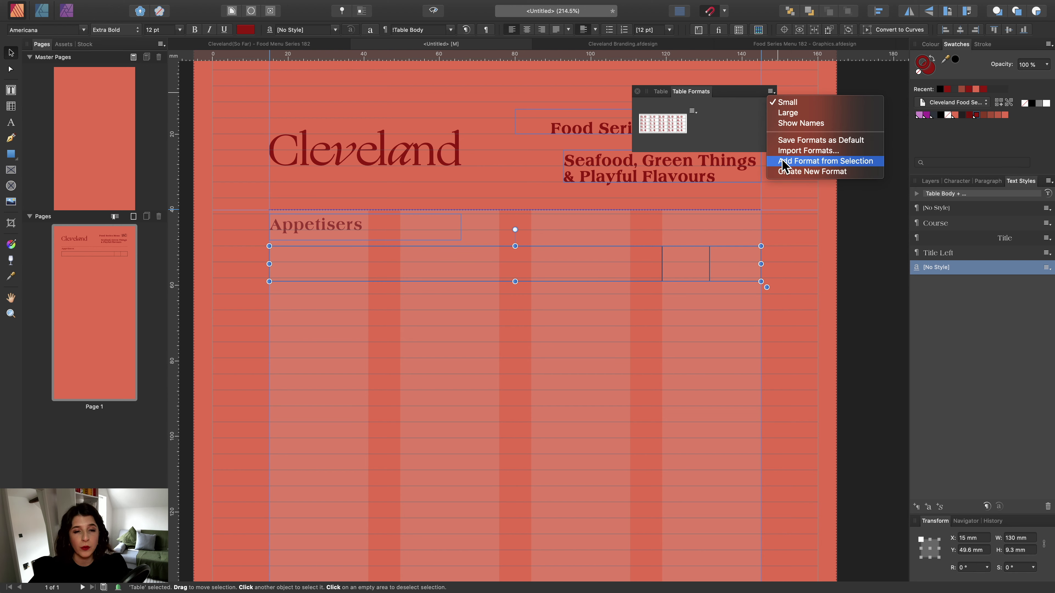
pyautogui.click(713, 130)
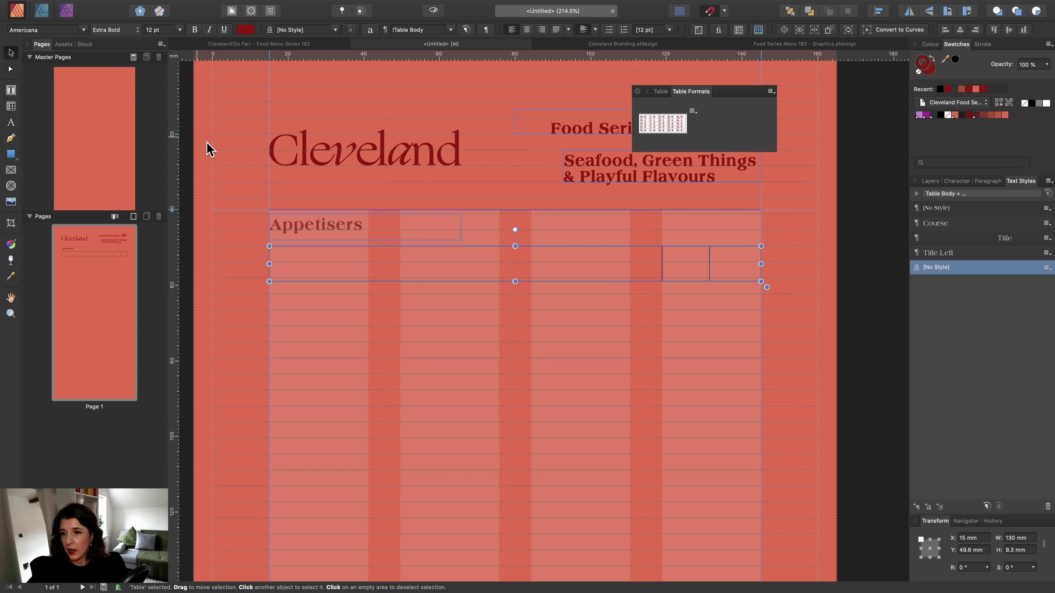
# Close the Table Formats panel and draw an empty text frame below the table.
pyautogui.click(183, 185)
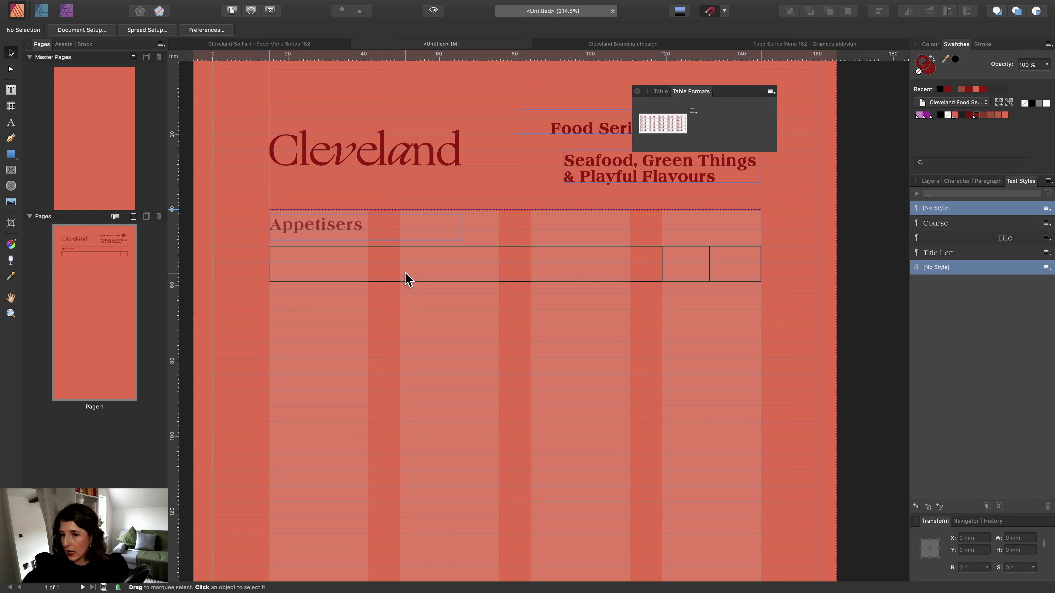
pyautogui.scroll(-3, 405, 278)
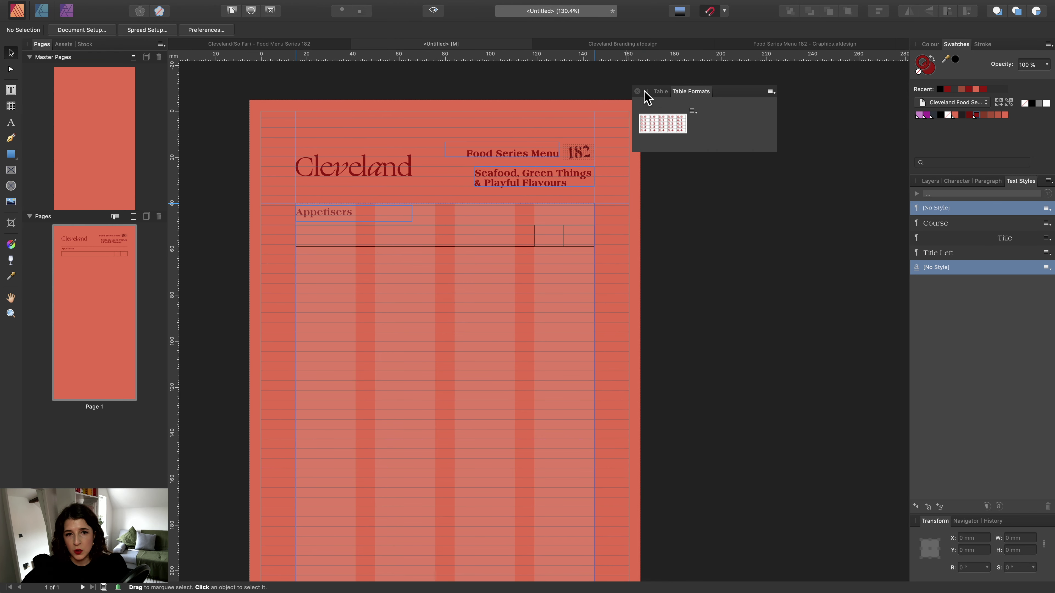
pyautogui.click(637, 91)
pyautogui.click(12, 90)
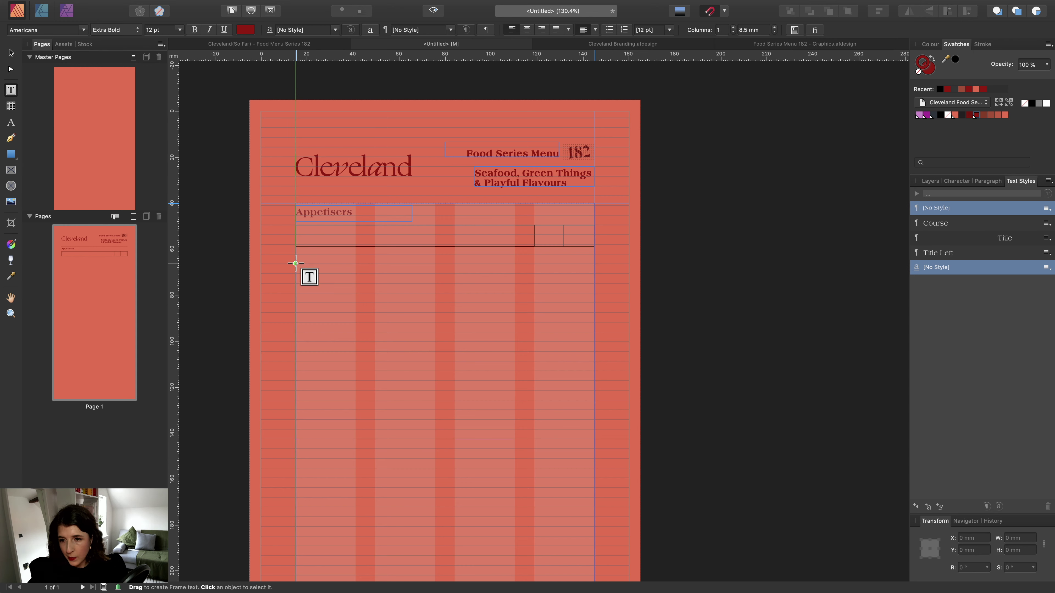
pyautogui.moveTo(295, 263); pyautogui.dragTo(514, 361)
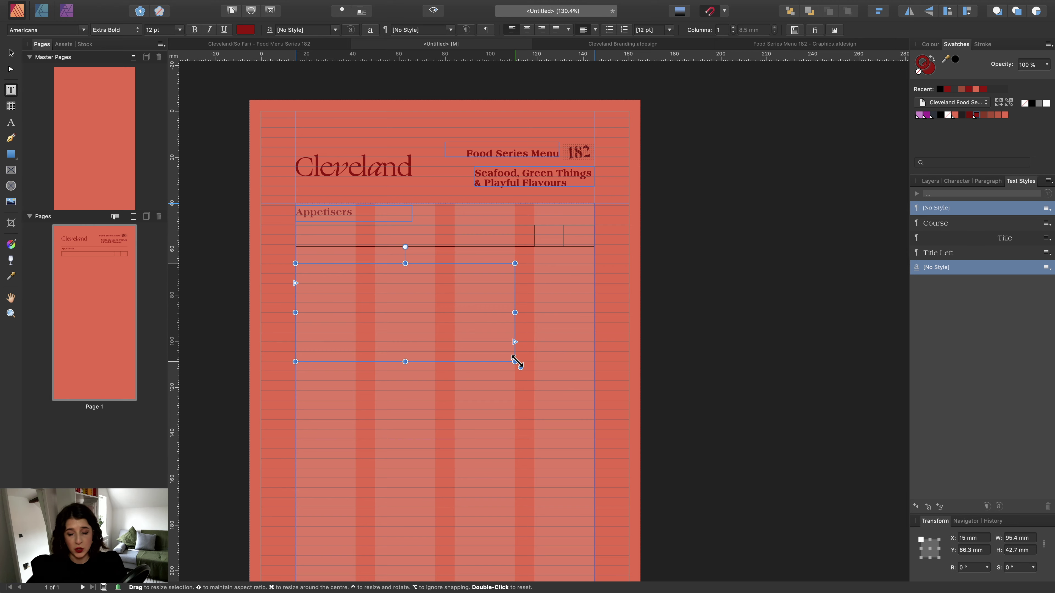
# Copy the appetiser dishes from Dim Sum Platter onward out of the Pages menu document.
pyautogui.press('super+Tab')
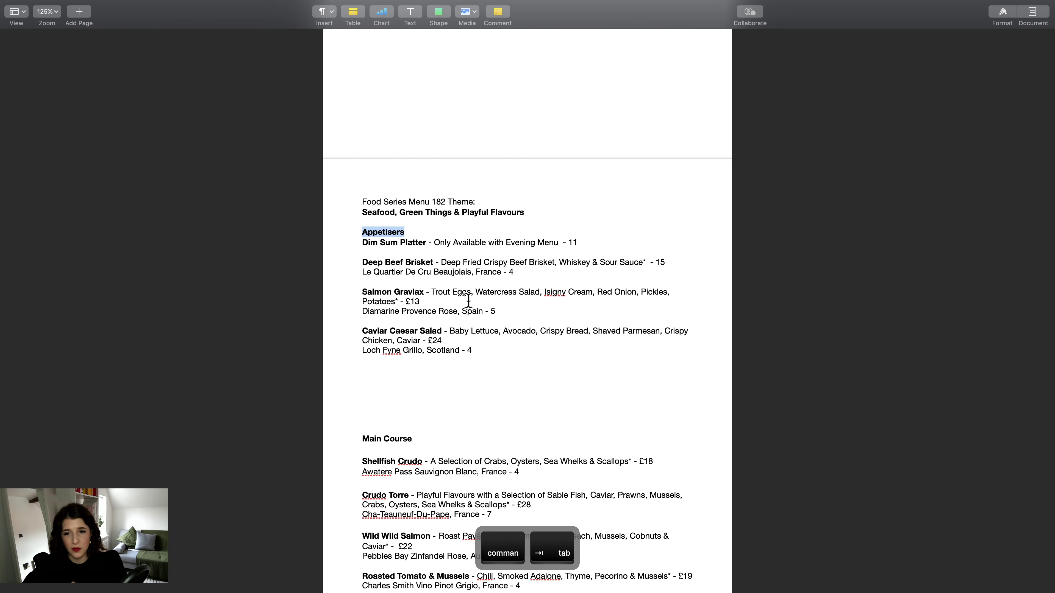
pyautogui.moveTo(361, 243); pyautogui.dragTo(489, 347)
pyautogui.press('super+c')
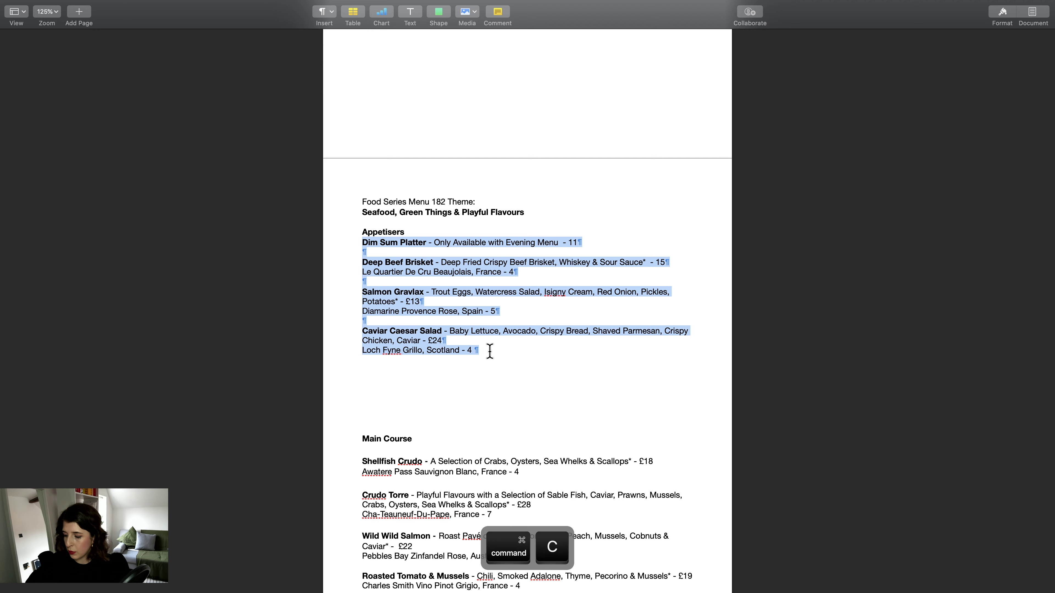
pyautogui.press('super+Tab')
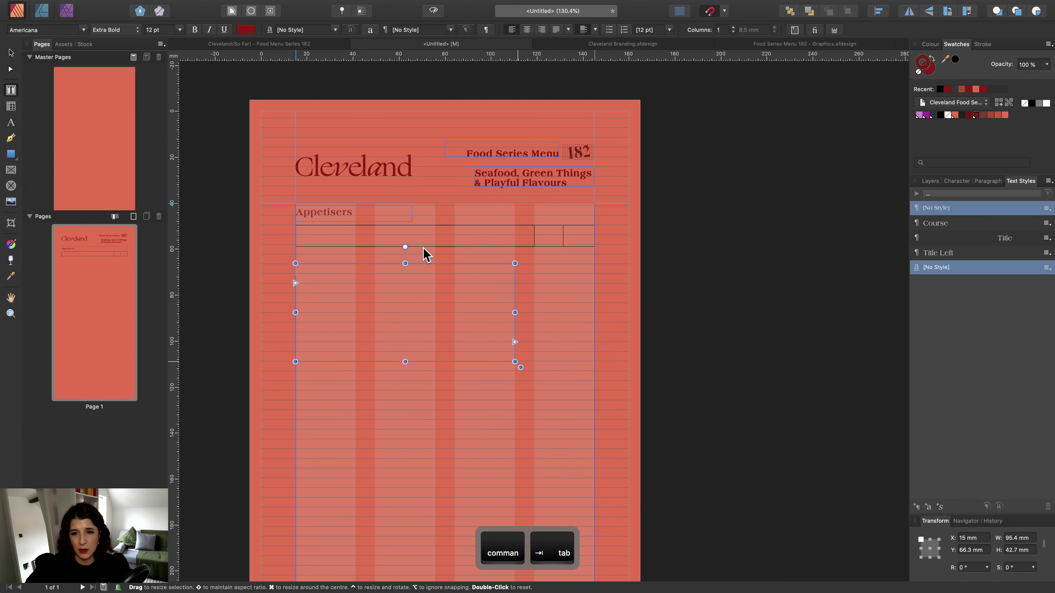
# Paste the appetiser list at 8 pt and extend the frame to show every dish.
pyautogui.press('super+v')
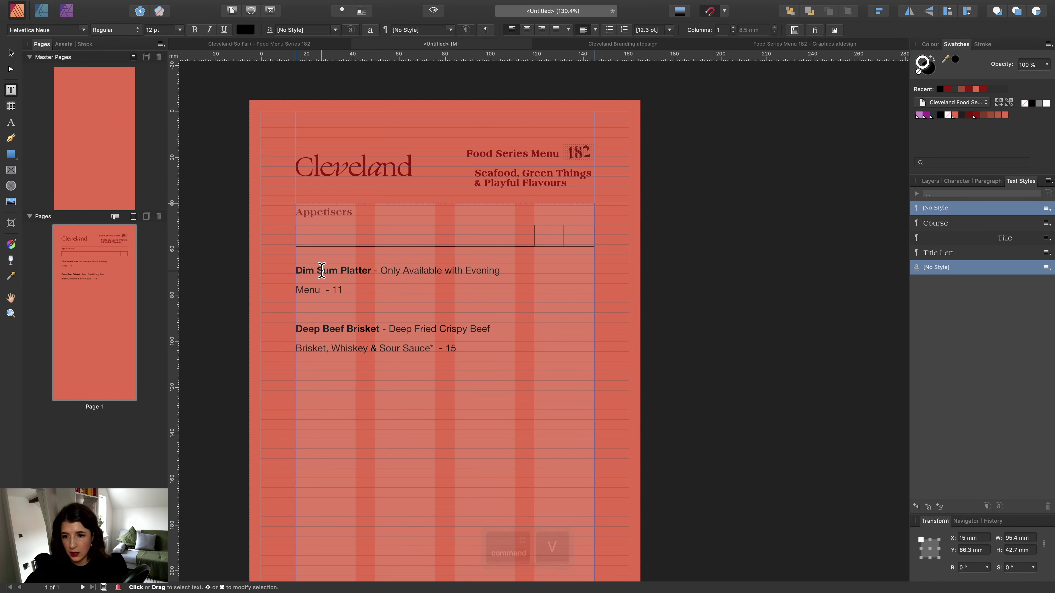
pyautogui.scroll(5, 322, 270)
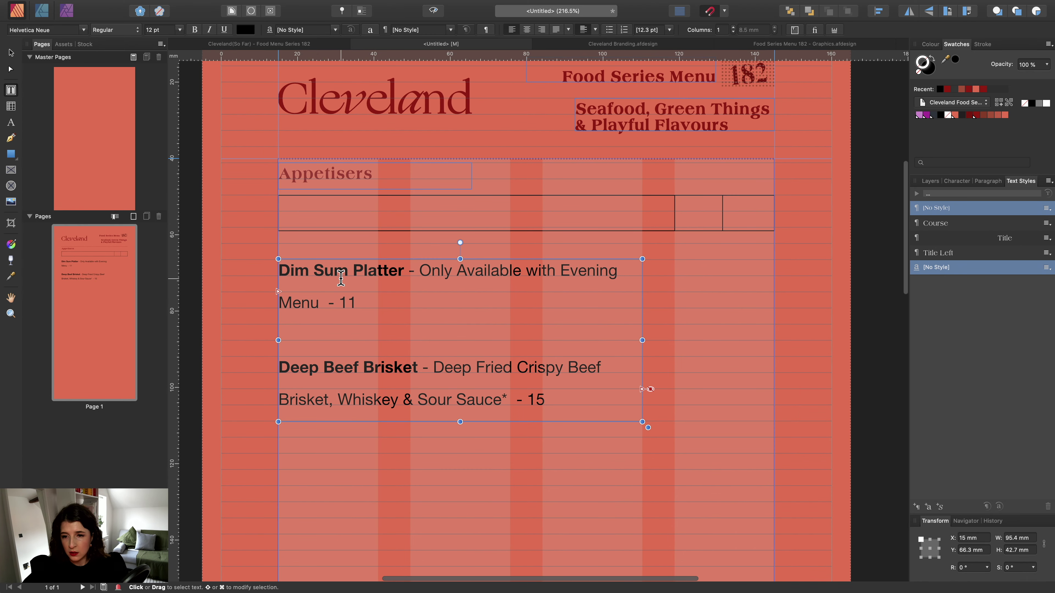
pyautogui.press('super+a')
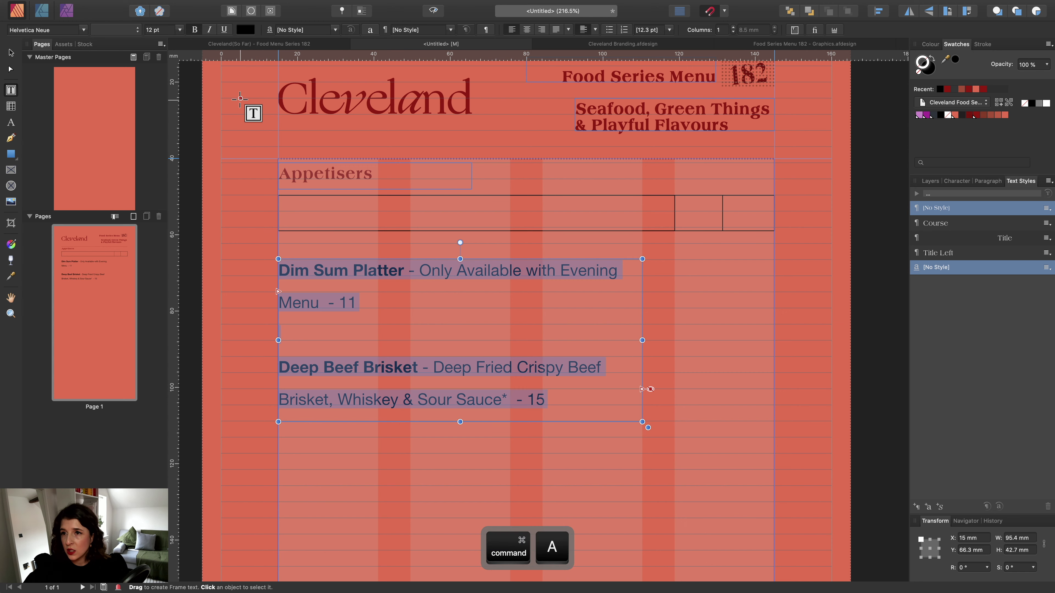
pyautogui.click(167, 32)
pyautogui.write('8')
pyautogui.press('Return')
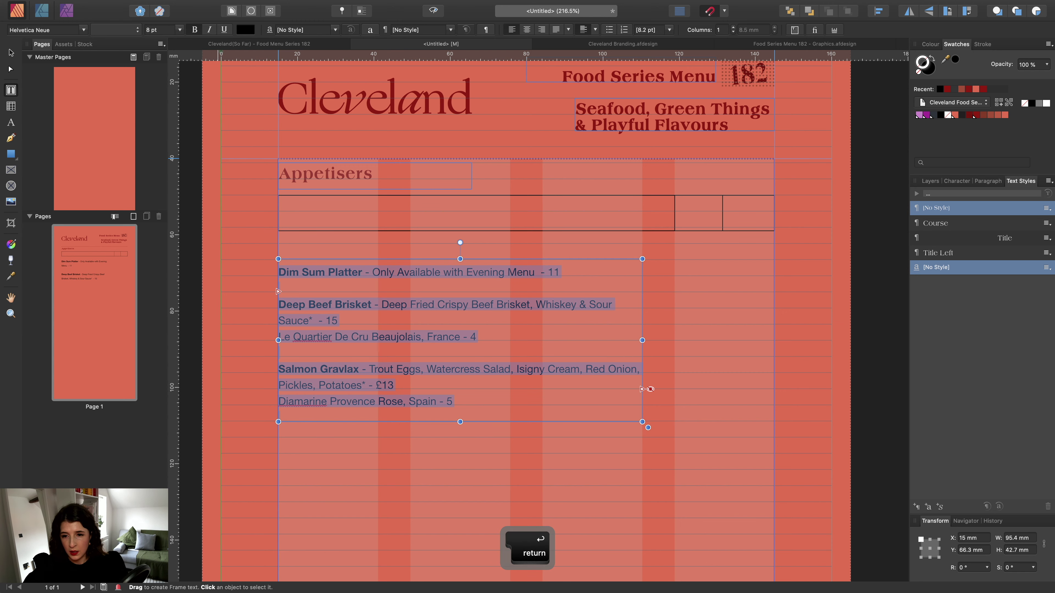
pyautogui.moveTo(460, 422); pyautogui.dragTo(460, 482)
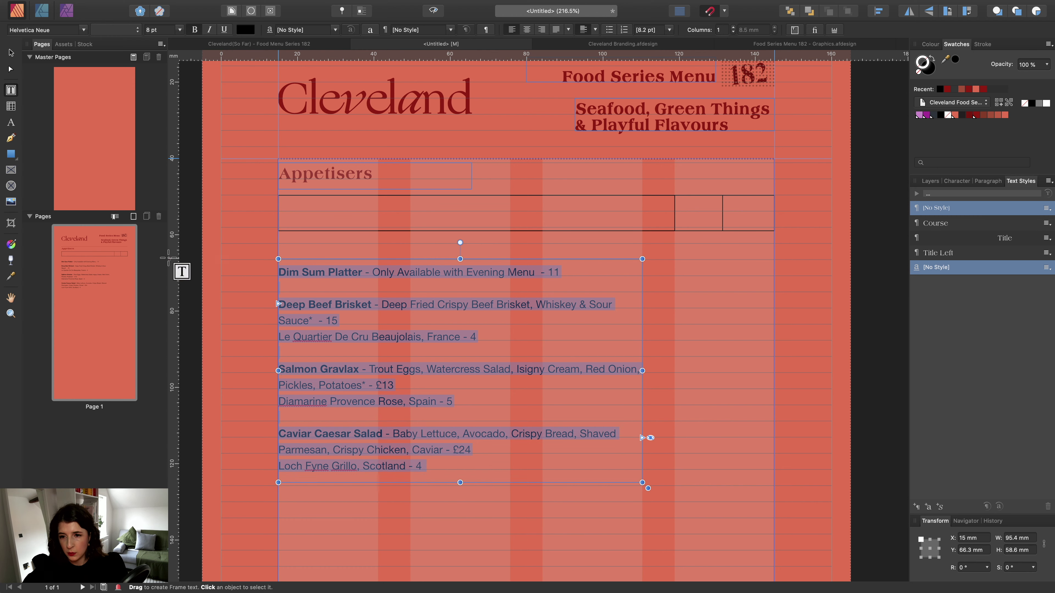
# Select the words Dim Sum Platter in the text frame.
pyautogui.click(11, 53)
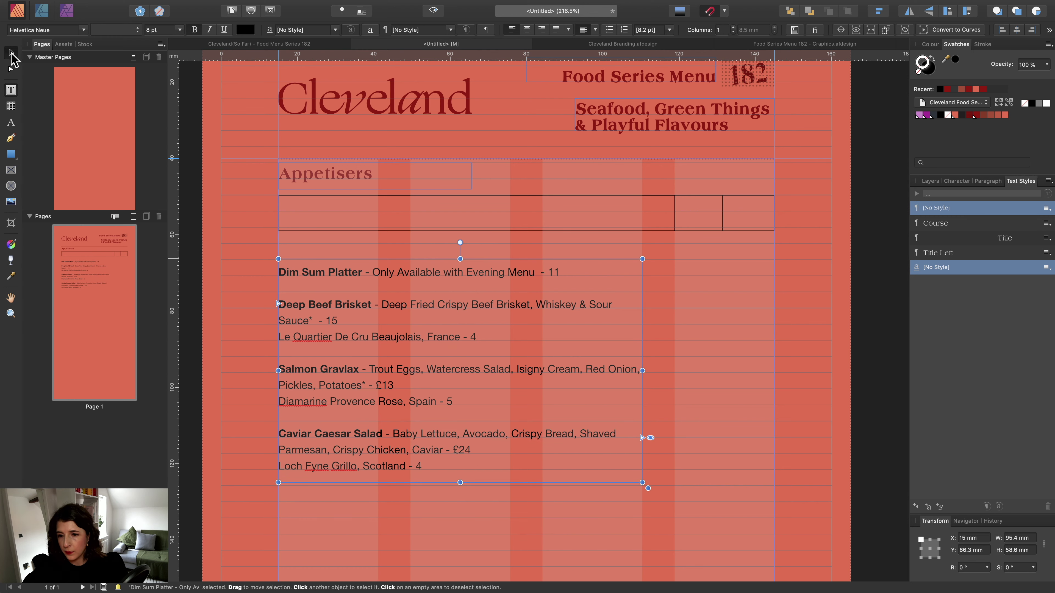
pyautogui.doubleClick(358, 270)
pyautogui.moveTo(362, 274); pyautogui.dragTo(274, 273)
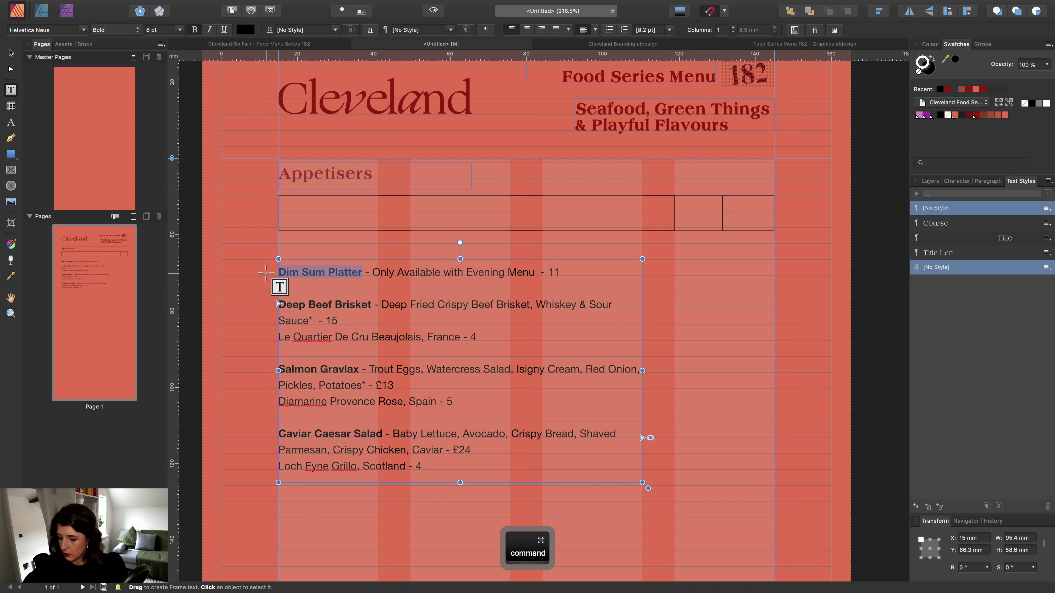
# Move Dim Sum Platter from the text frame into the table's first cell.
pyautogui.press('super+x')
pyautogui.click(308, 203)
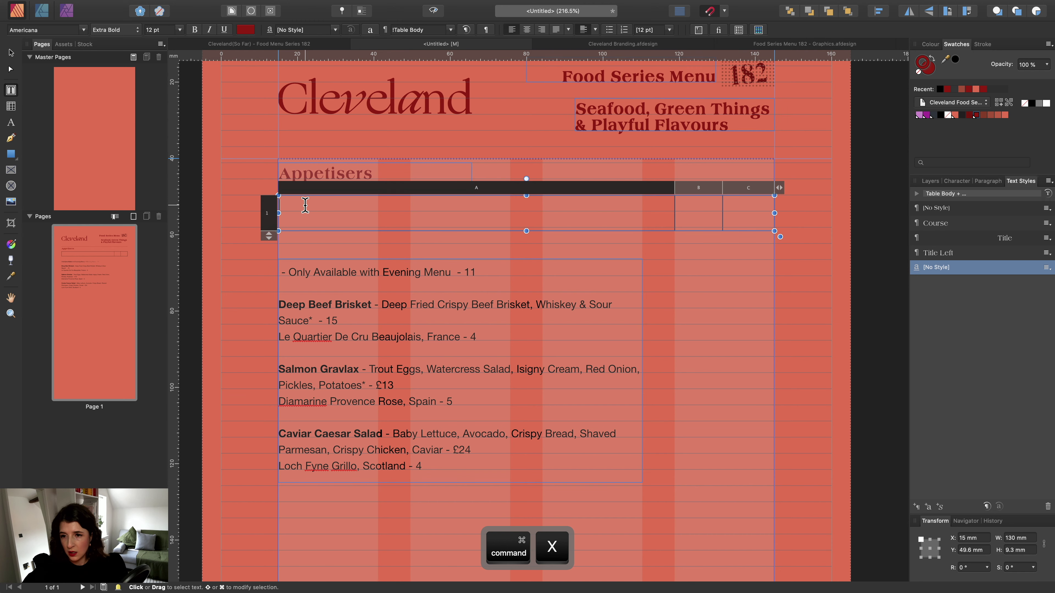
pyautogui.press('super+v')
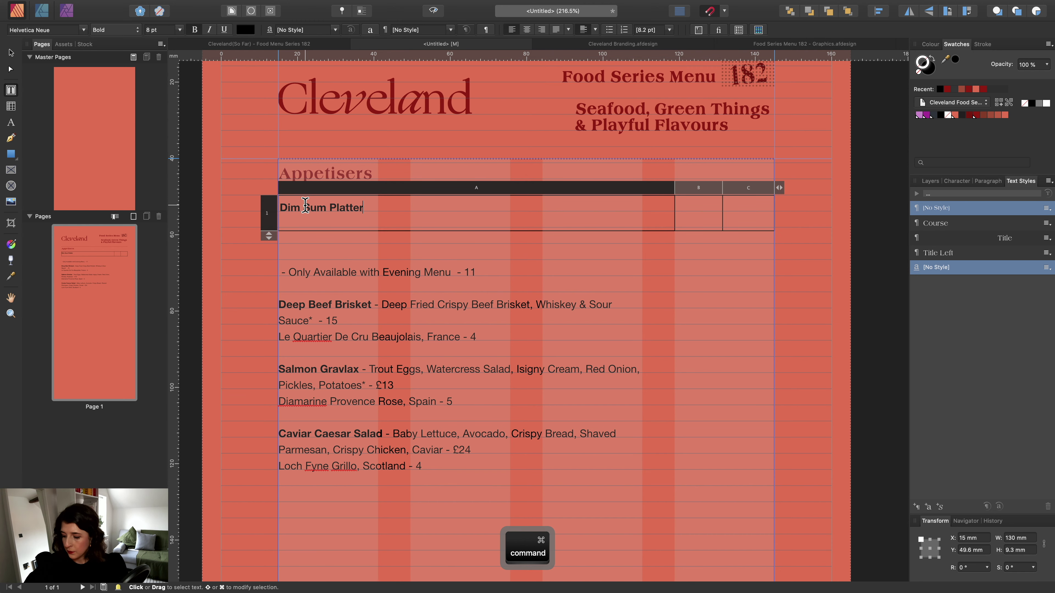
pyautogui.press('super+a')
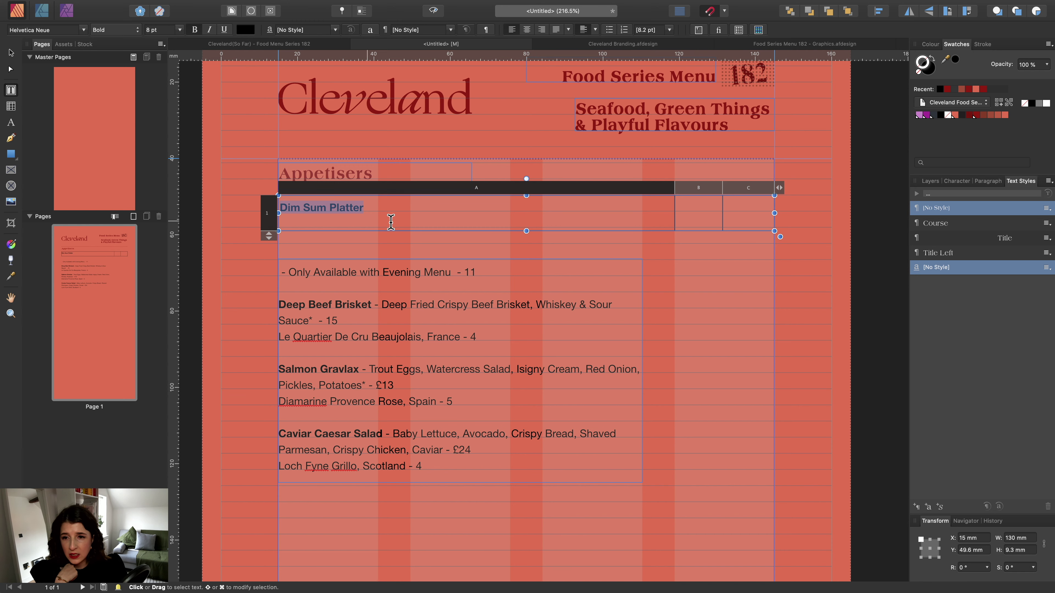
# Set Dim Sum Platter in Americana Bold.
pyautogui.click(84, 30)
pyautogui.click(109, 44)
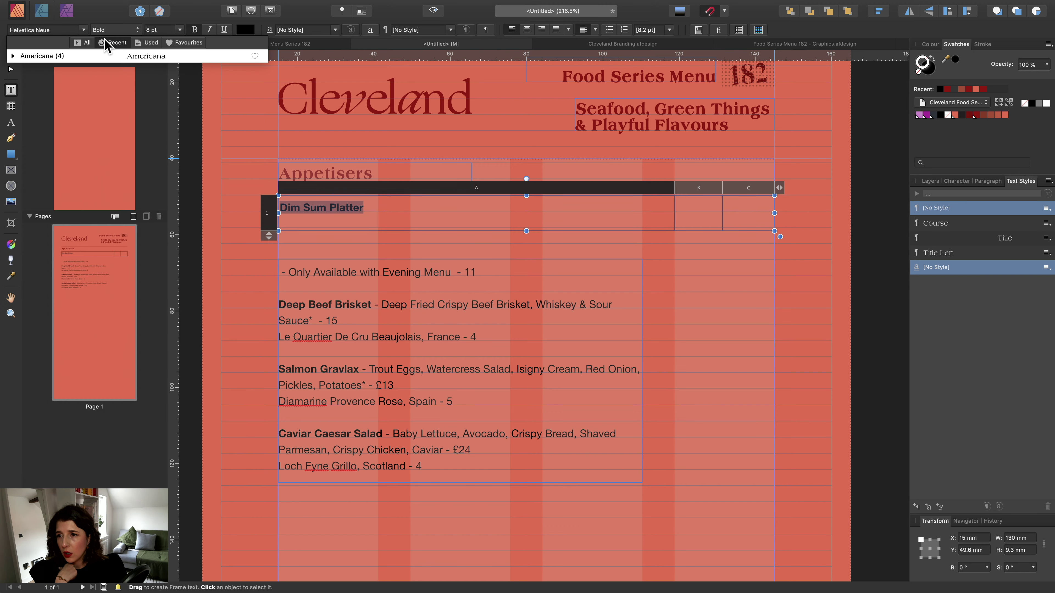
pyautogui.click(103, 56)
pyautogui.click(13, 56)
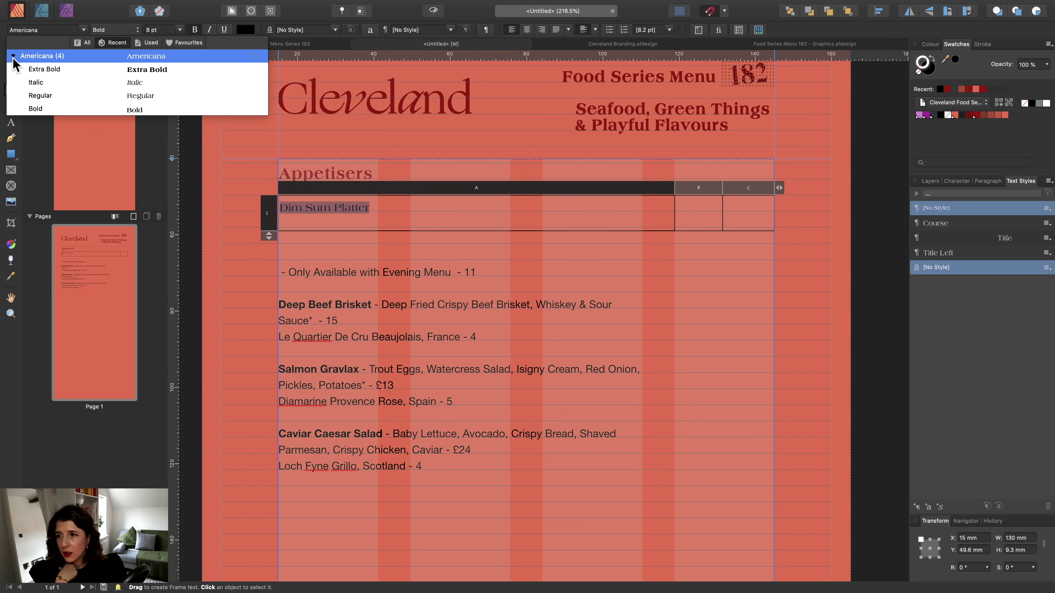
pyautogui.click(35, 109)
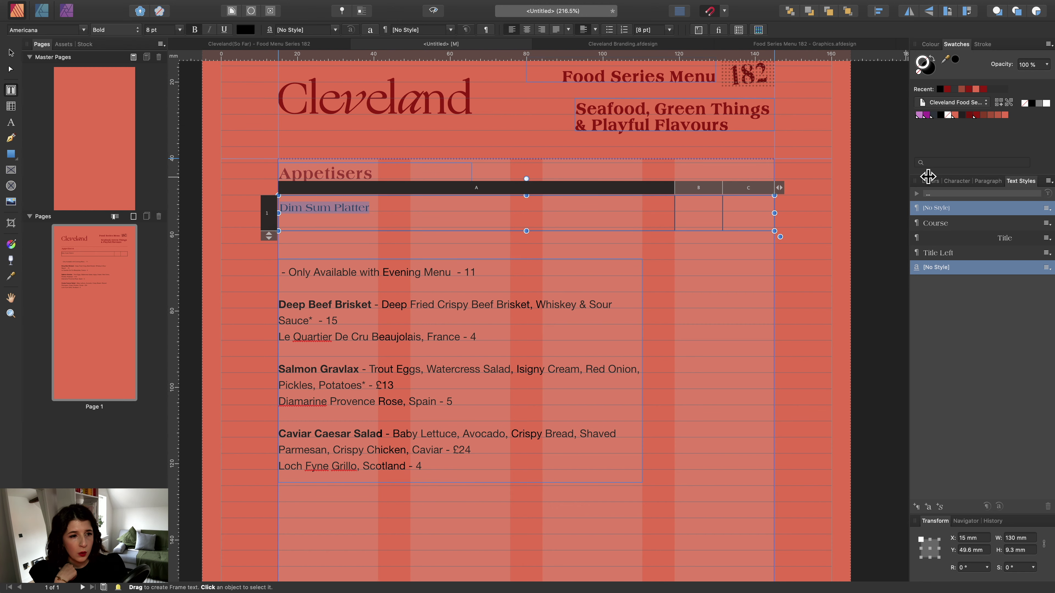
# Give the dish name 90% vertical scale and 5‰ tracking.
pyautogui.click(957, 180)
pyautogui.click(1022, 309)
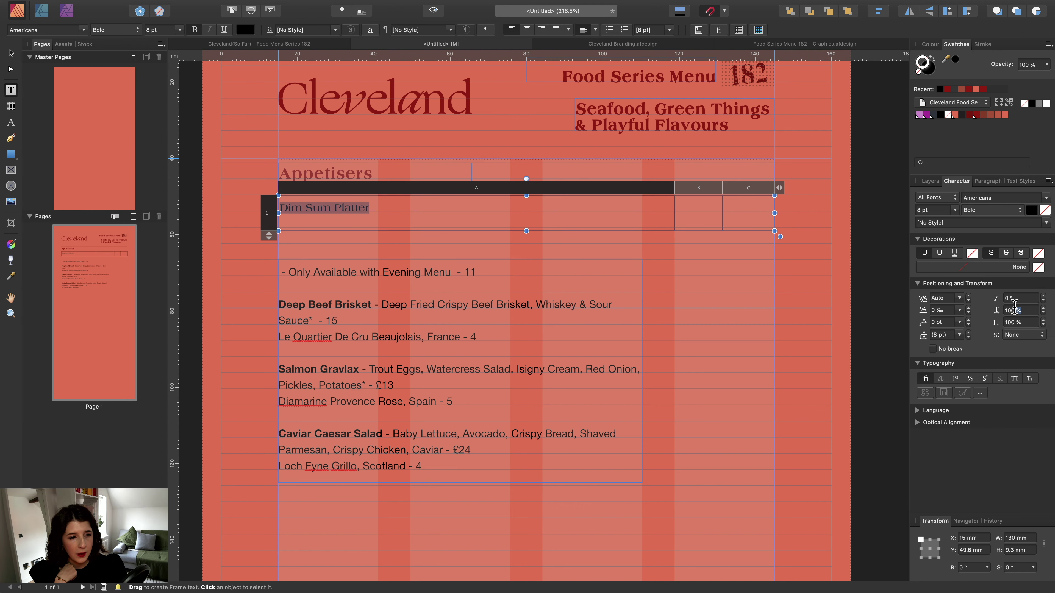
pyautogui.write('90')
pyautogui.press('Return')
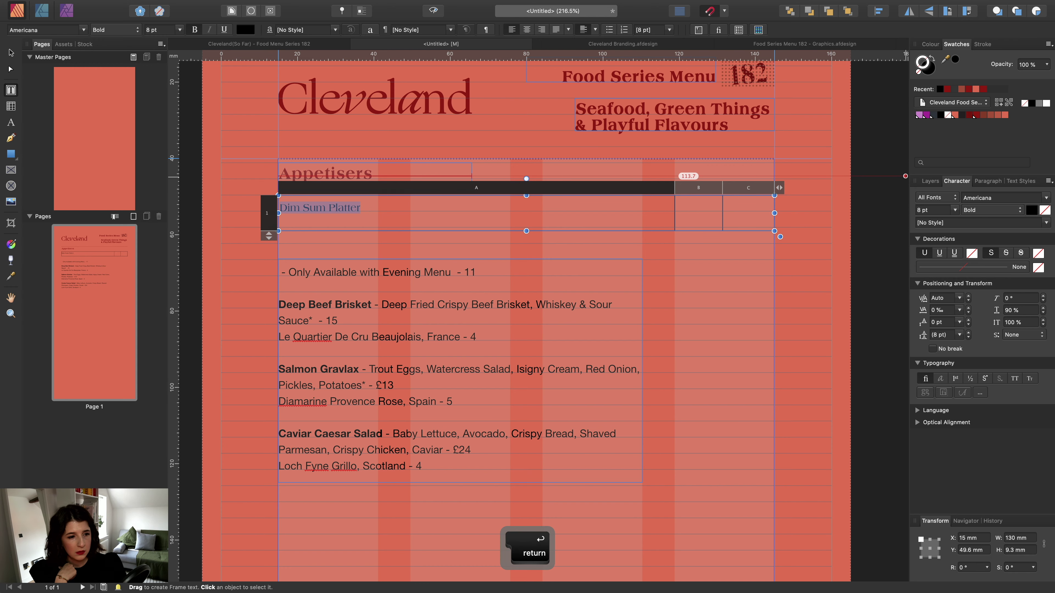
pyautogui.click(947, 311)
pyautogui.write('5')
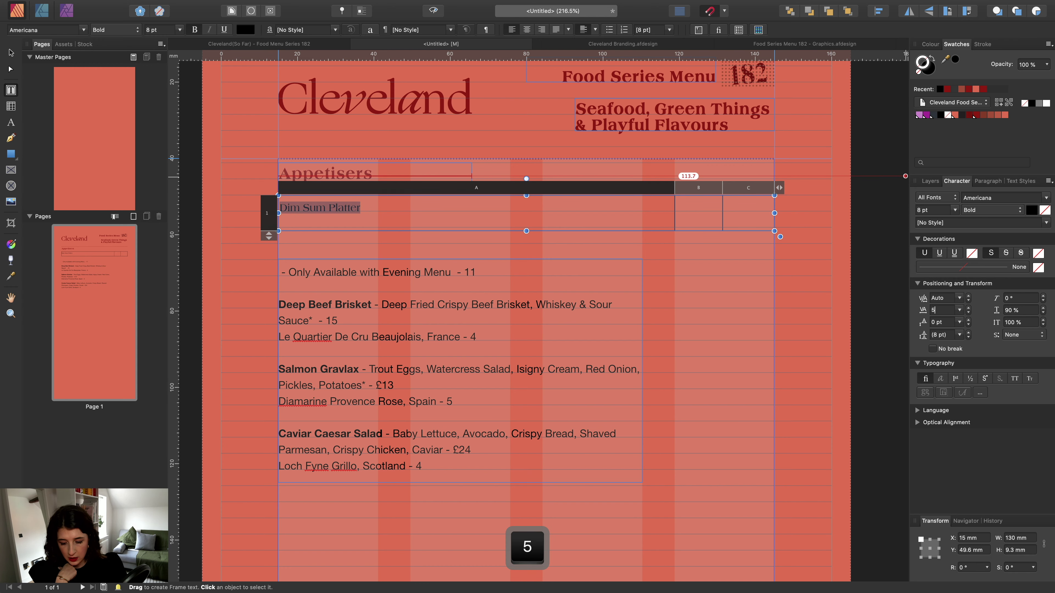
pyautogui.press('Return')
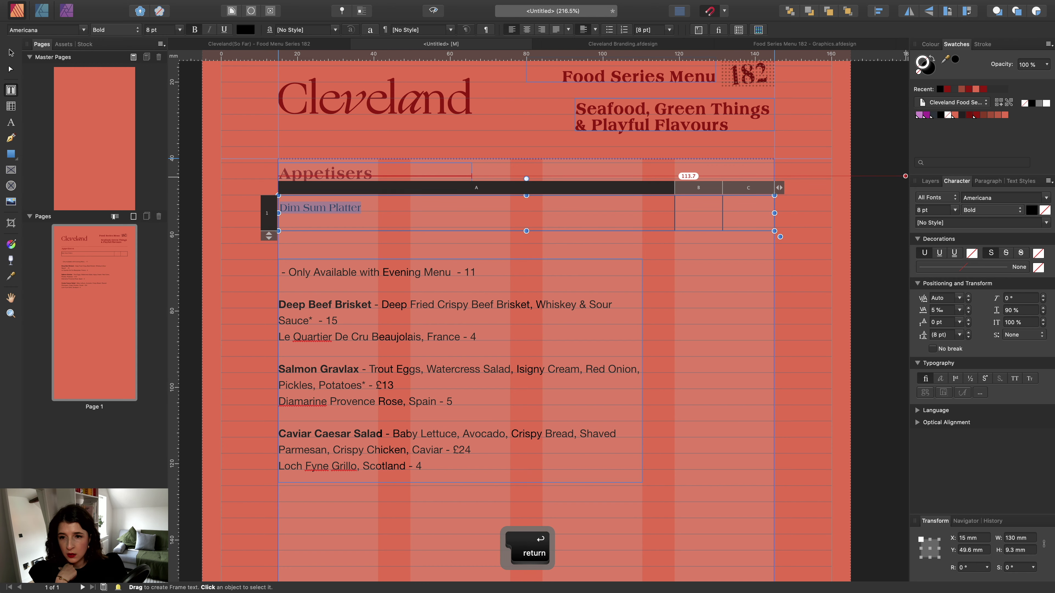
# Colour Dim Sum Platter's text dark red with no stroke.
pyautogui.click(977, 116)
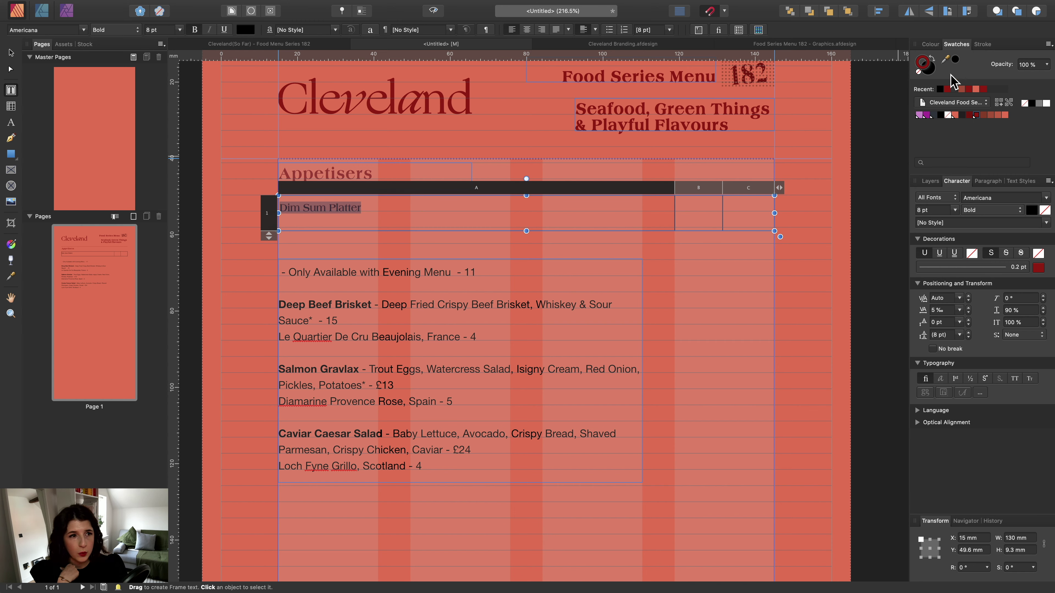
pyautogui.click(932, 59)
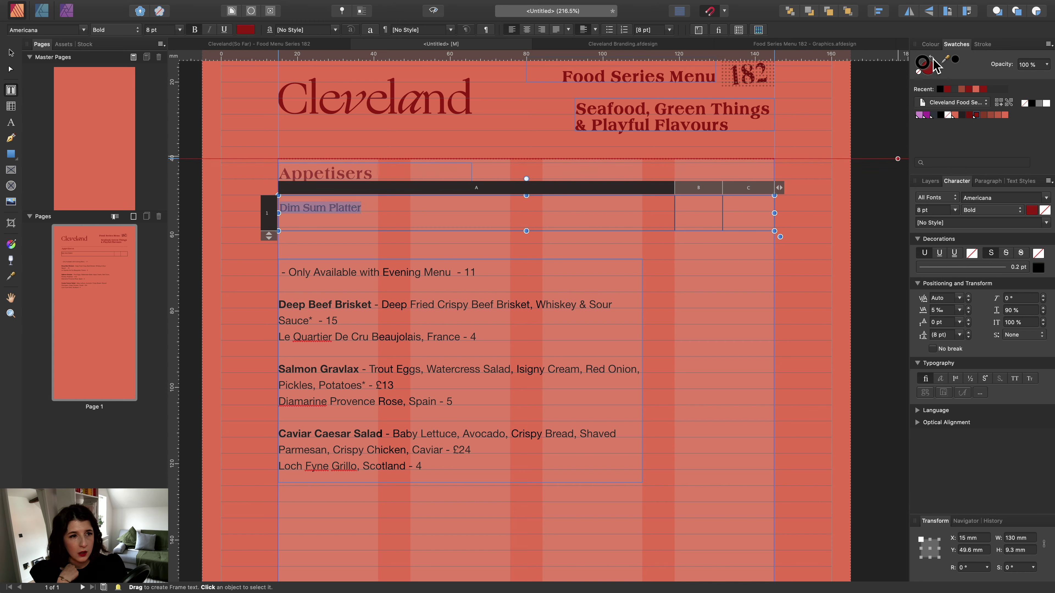
pyautogui.click(919, 73)
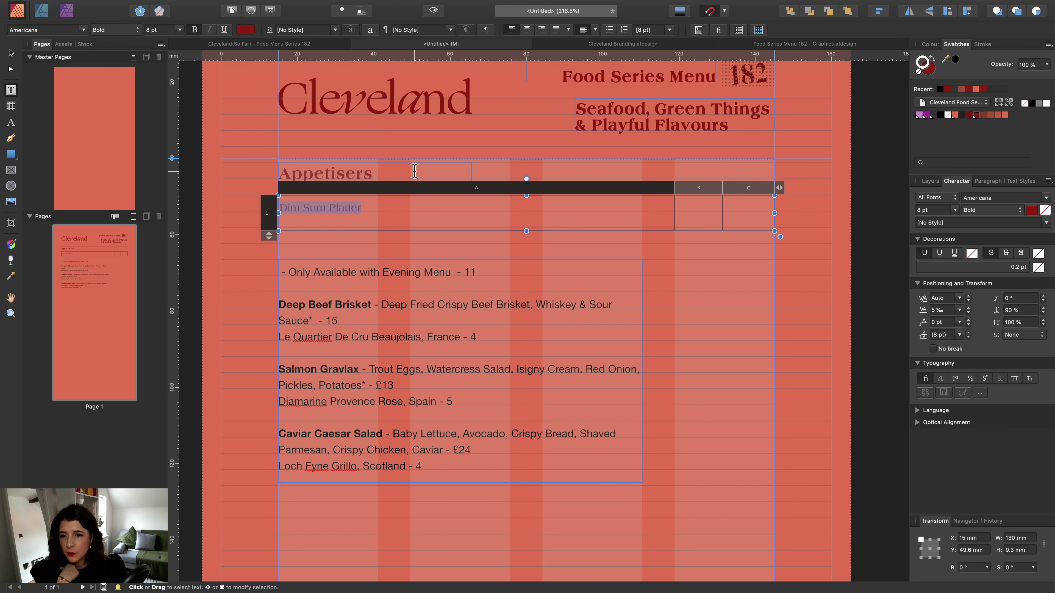
pyautogui.click(1015, 184)
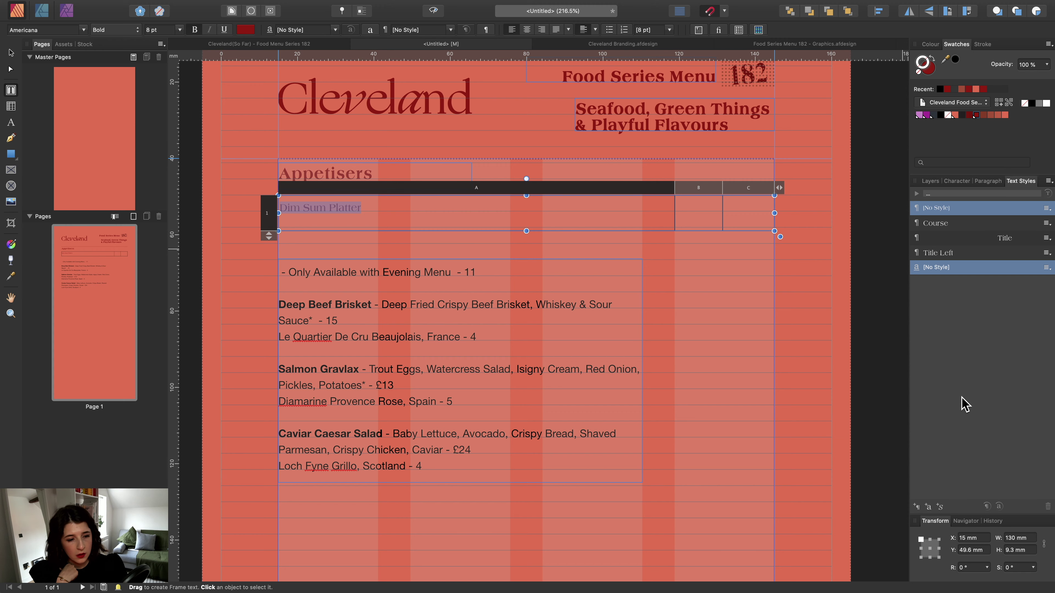
# Save the dish name's formatting as a paragraph style named Food.
pyautogui.click(916, 506)
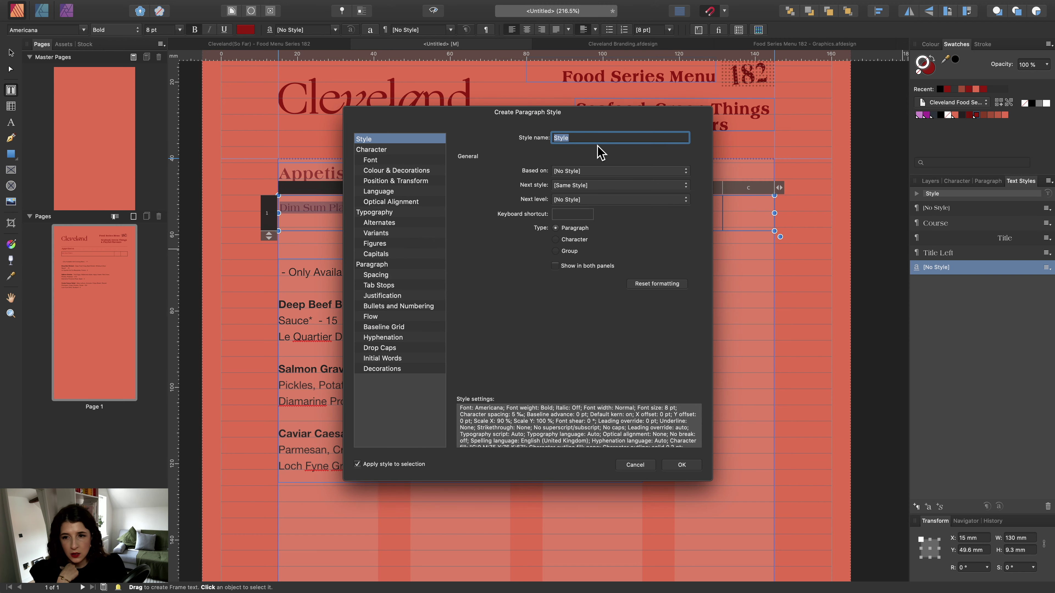
pyautogui.write('Food')
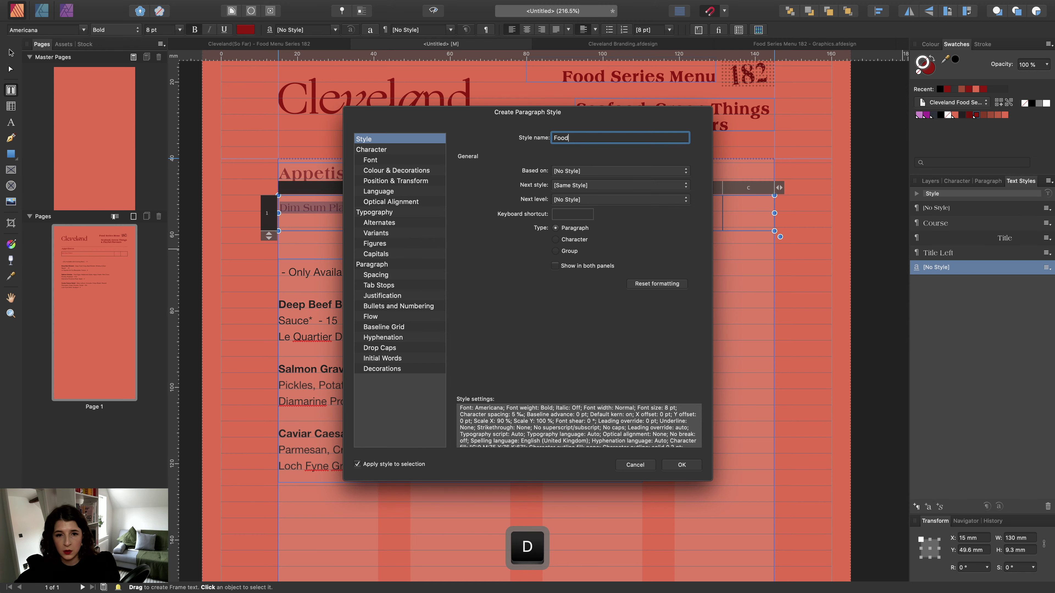
pyautogui.press('Return')
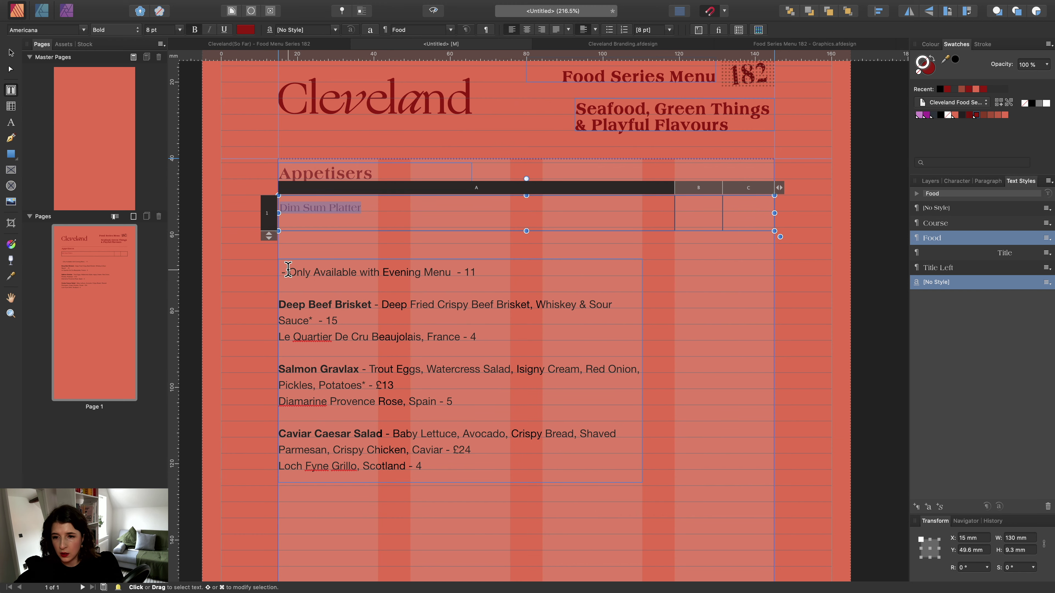
# Copy the 'Only Available with Evening Menu' line onto a new line beneath Dim Sum Platter.
pyautogui.moveTo(288, 270); pyautogui.dragTo(454, 270)
pyautogui.hotkey('ctrl', 'c')
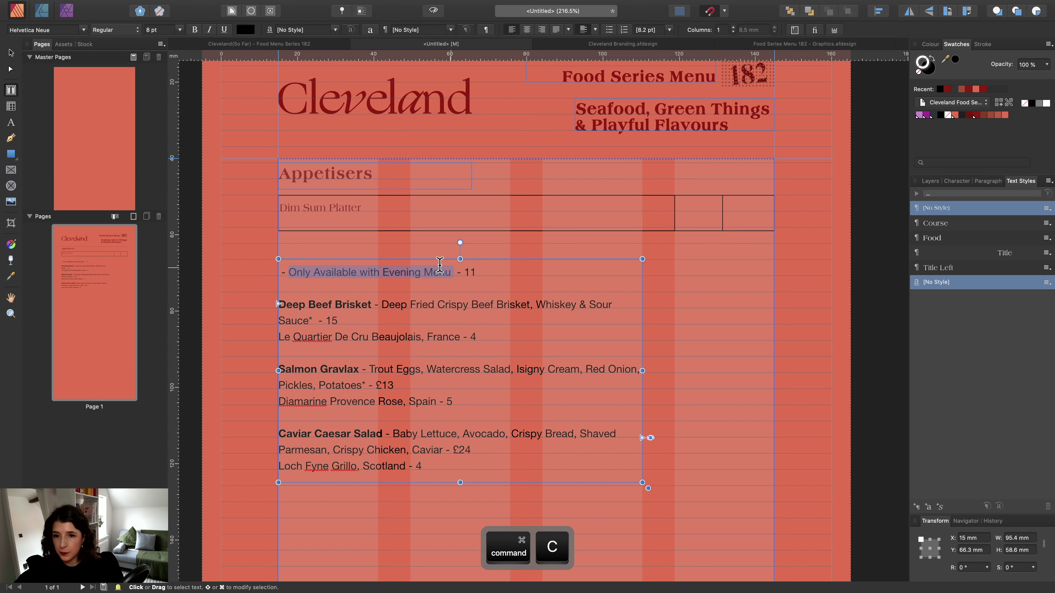
pyautogui.click(347, 212)
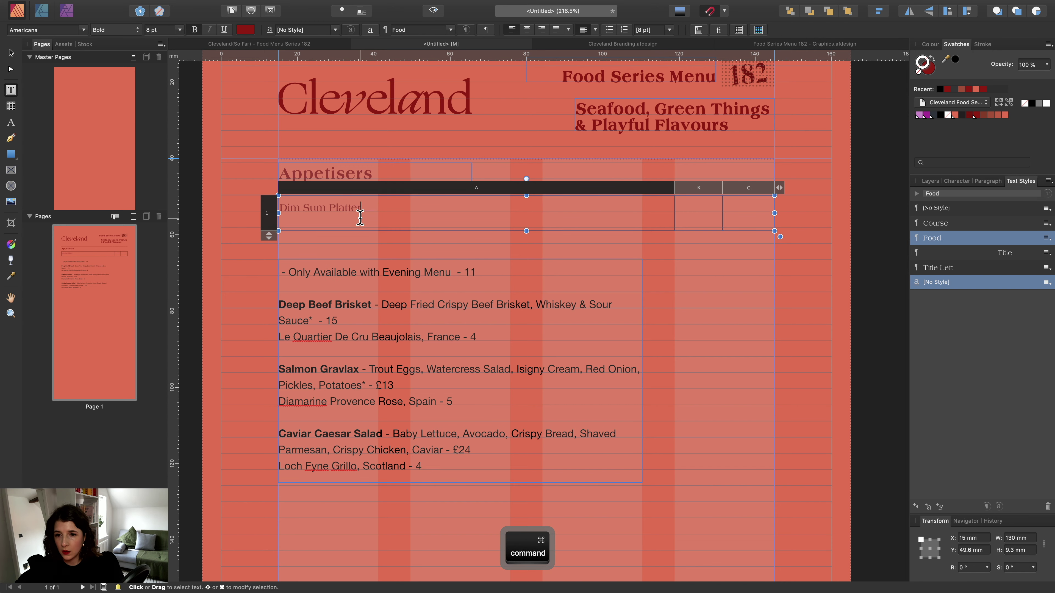
pyautogui.press('Return')
pyautogui.hotkey('ctrl', 'v')
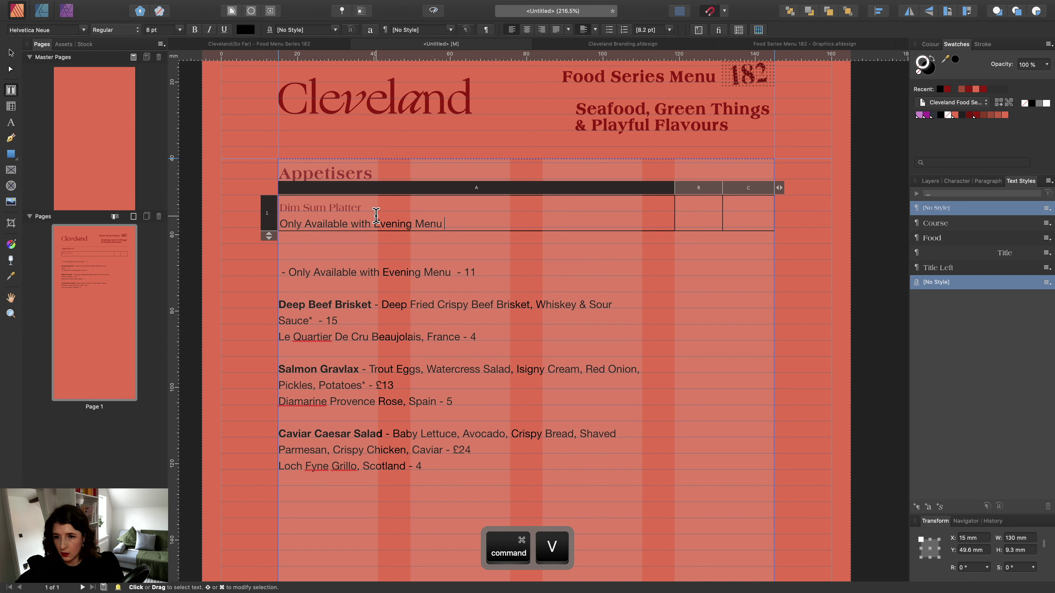
pyautogui.press('super+a')
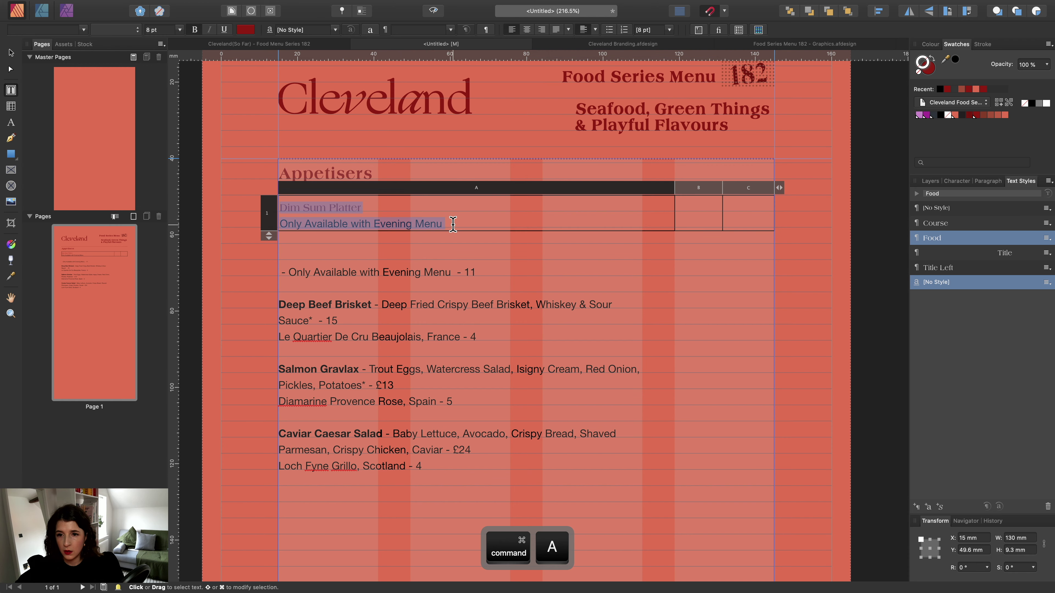
pyautogui.click(453, 224)
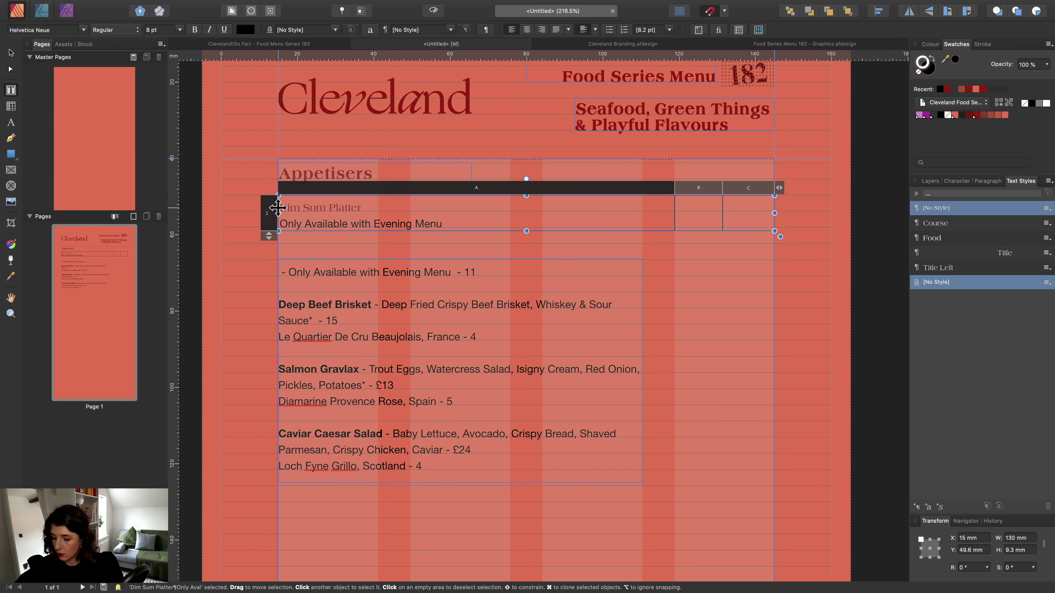
# Remove the pasted evening menu line from row 1, leaving an empty second row.
pyautogui.moveTo(444, 223); pyautogui.dragTo(266, 272)
pyautogui.press('BackSpace')
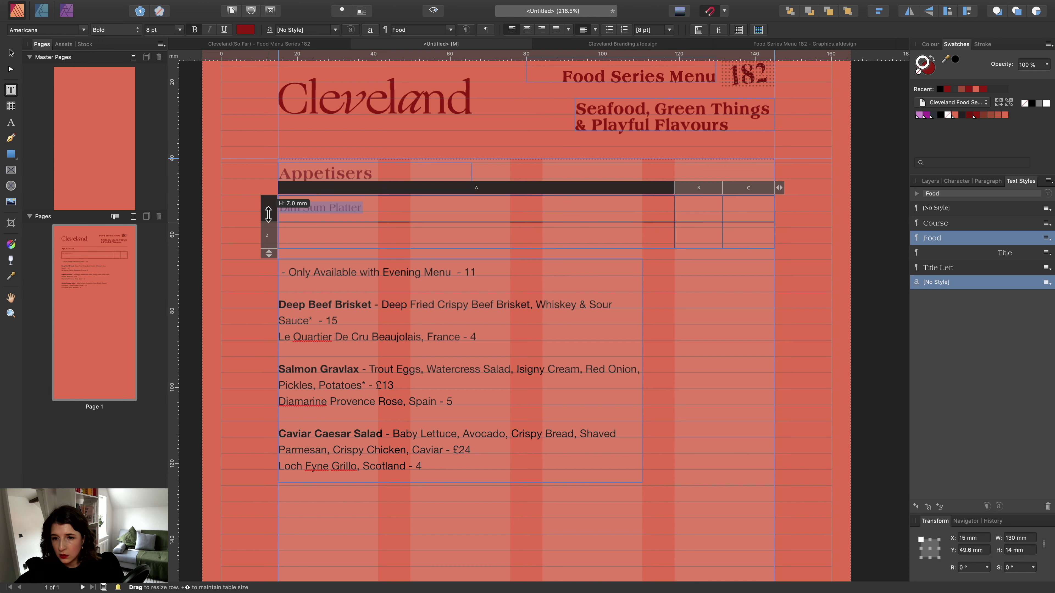
pyautogui.press('Down')
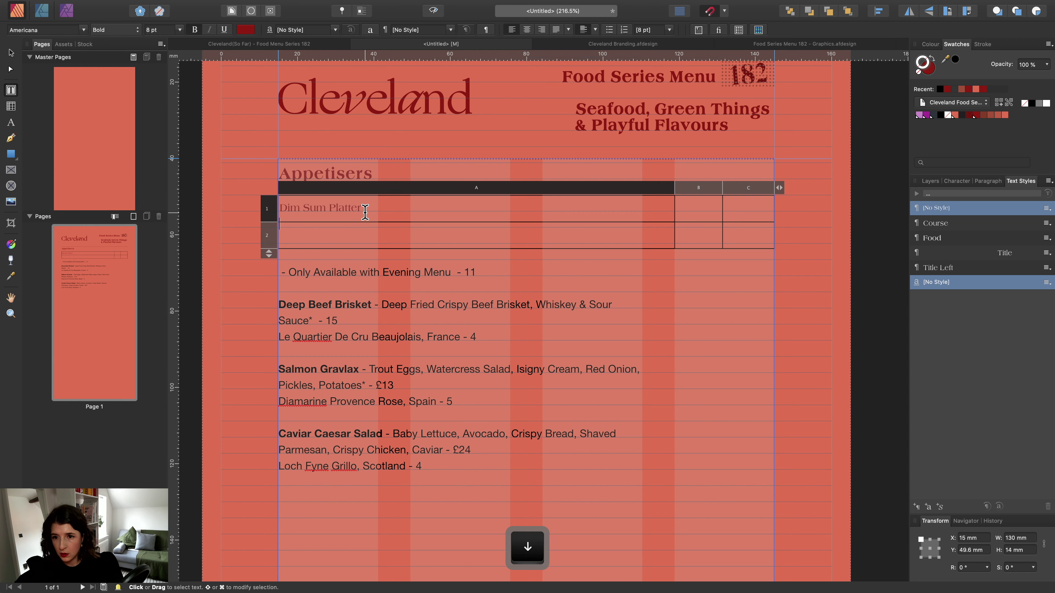
pyautogui.press('BackSpace')
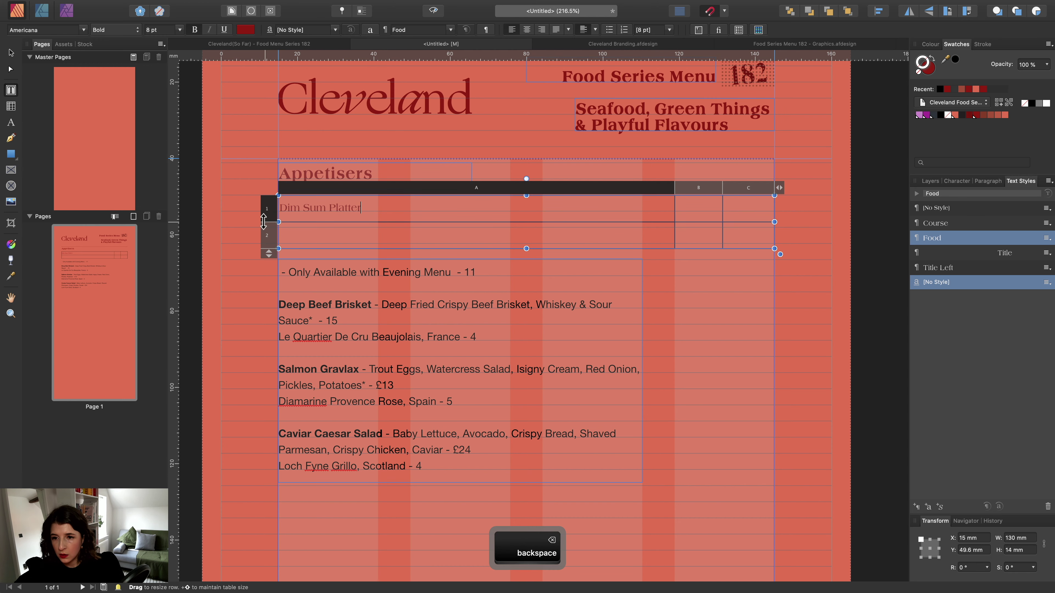
# Shrink row 1 to 4.3 mm and paste the evening menu line into row 2's first cell.
pyautogui.moveTo(265, 222)
pyautogui.mouseDown()
pyautogui.moveTo(264, 211)
pyautogui.moveTo(266, 229)
pyautogui.mouseUp()
pyautogui.click(405, 219)
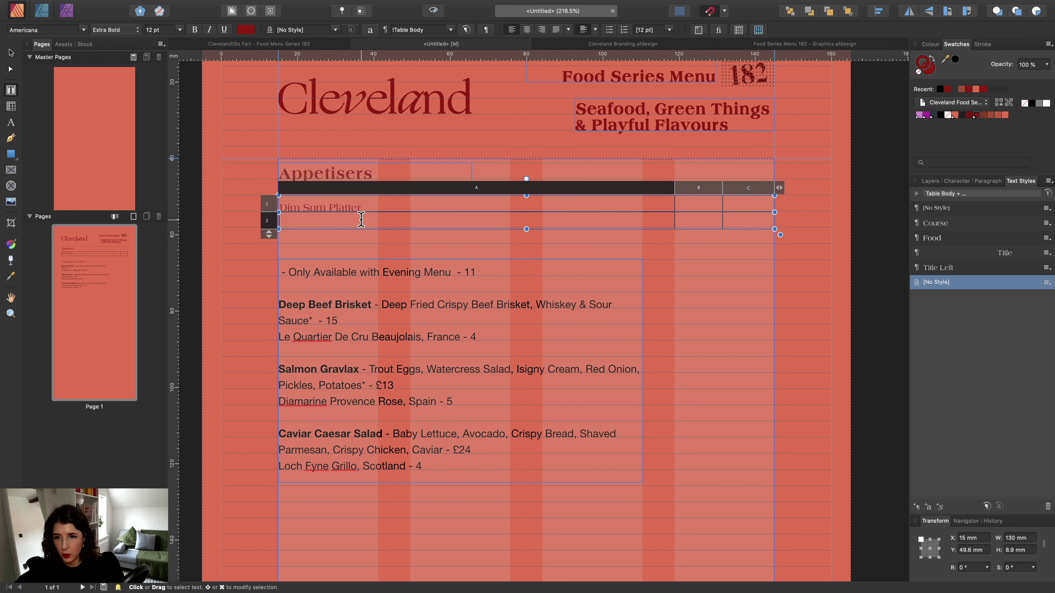
pyautogui.press('super+v')
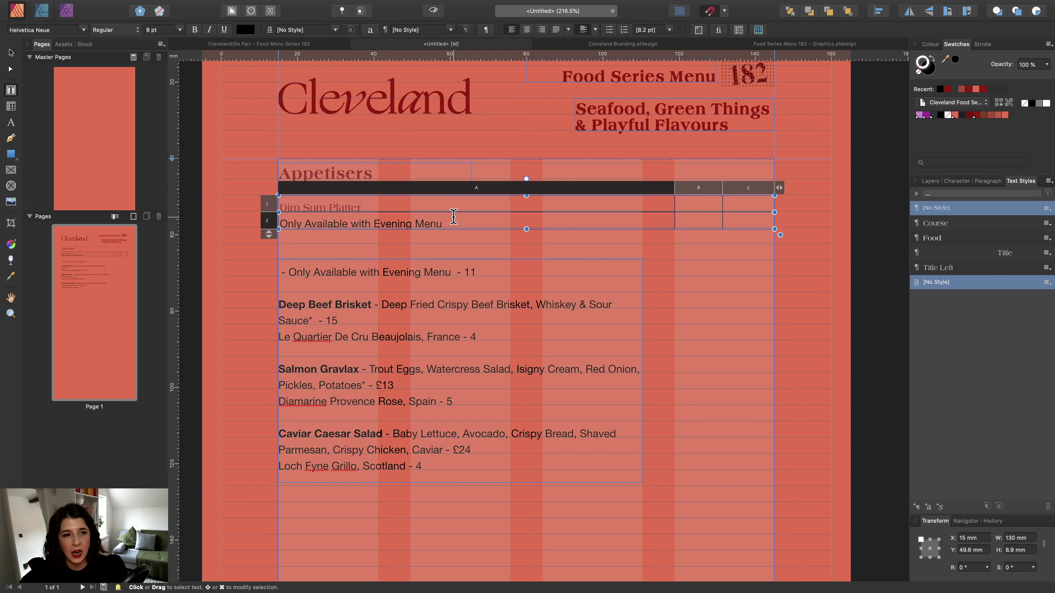
pyautogui.press('super+a')
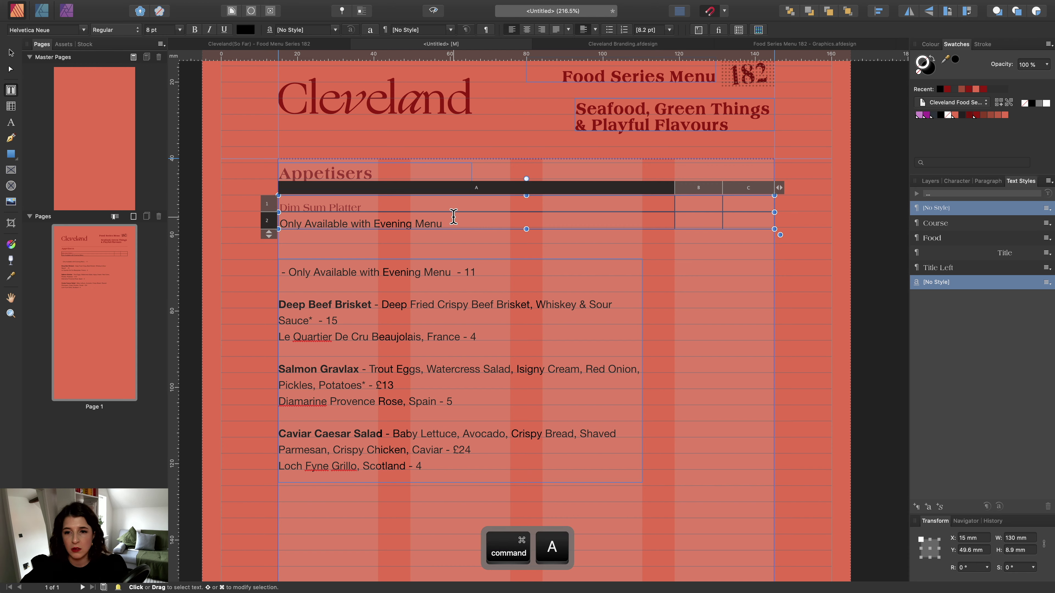
# Set the 'Only Available with Evening Menu' line to Optima Regular 8 pt in dark red.
pyautogui.click(83, 30)
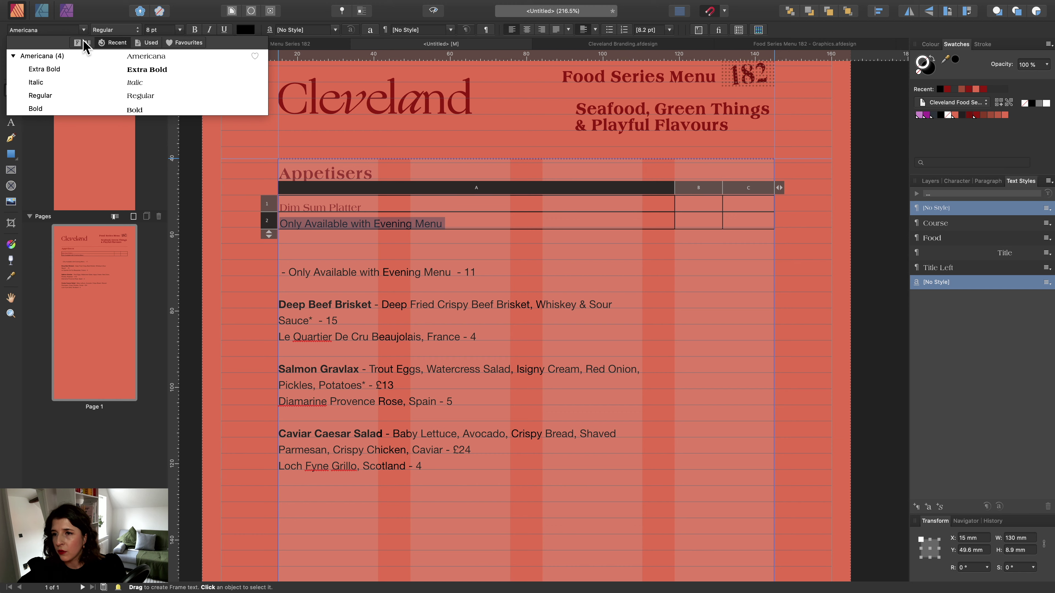
pyautogui.click(85, 43)
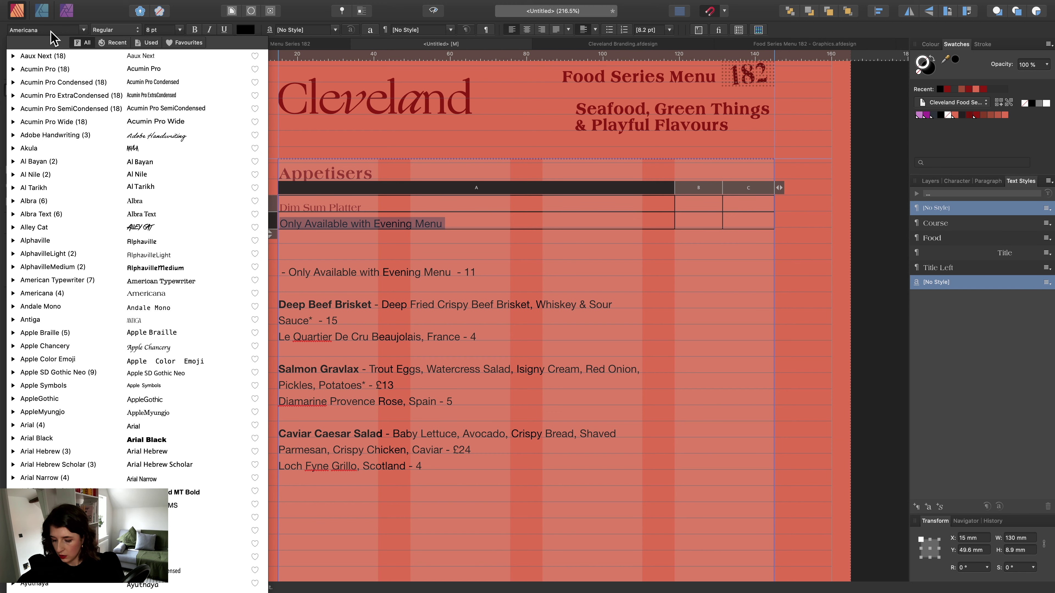
pyautogui.write('op')
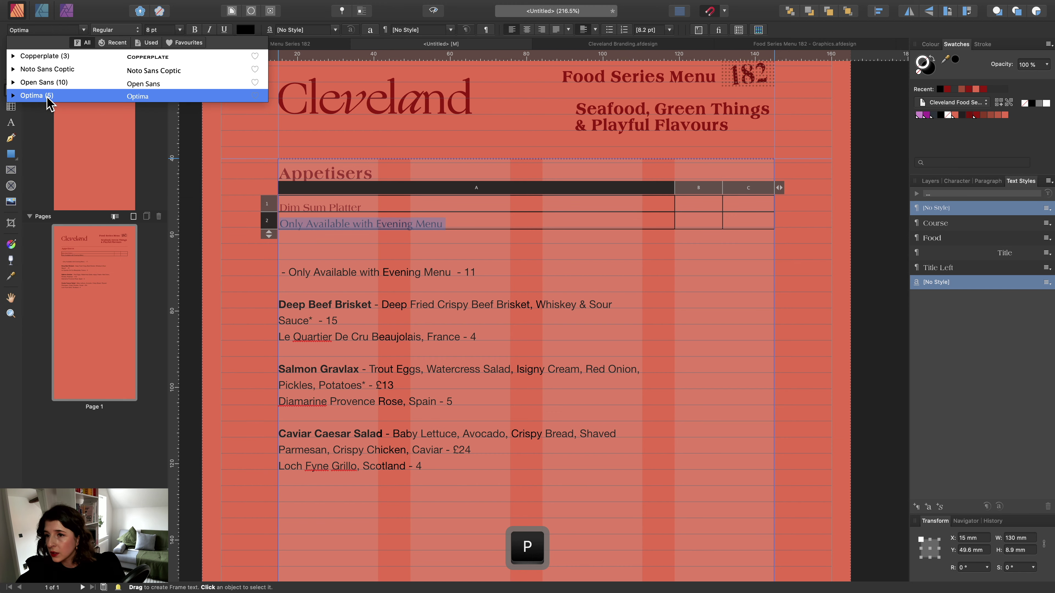
pyautogui.click(12, 95)
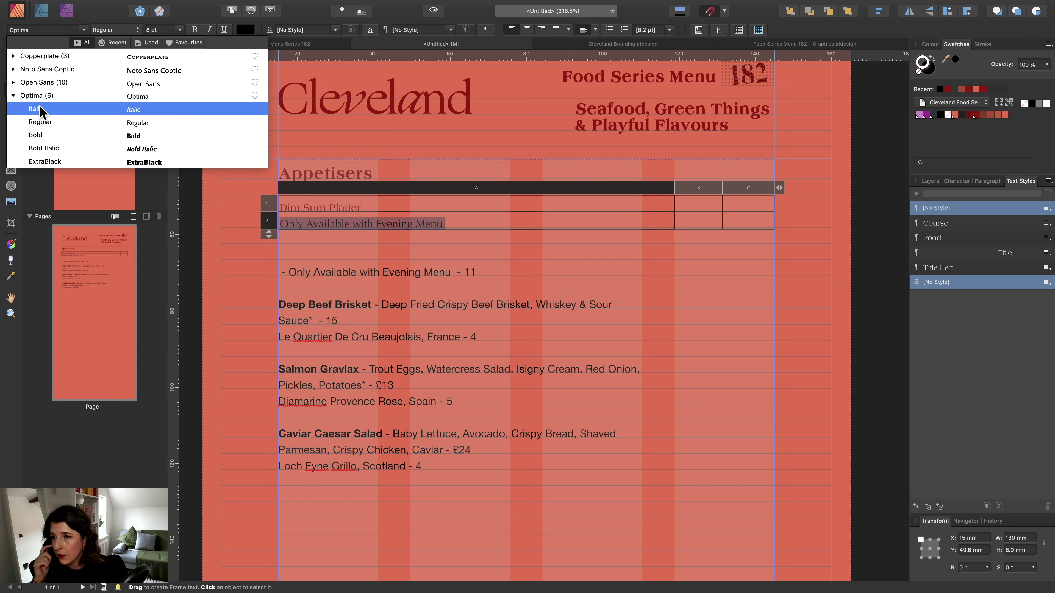
pyautogui.click(62, 127)
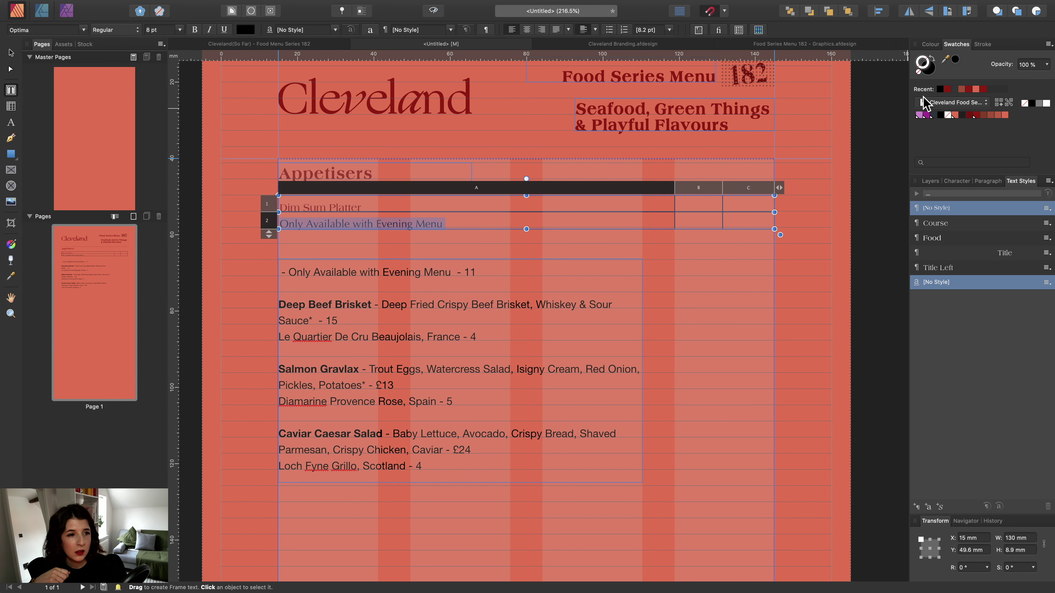
pyautogui.click(973, 114)
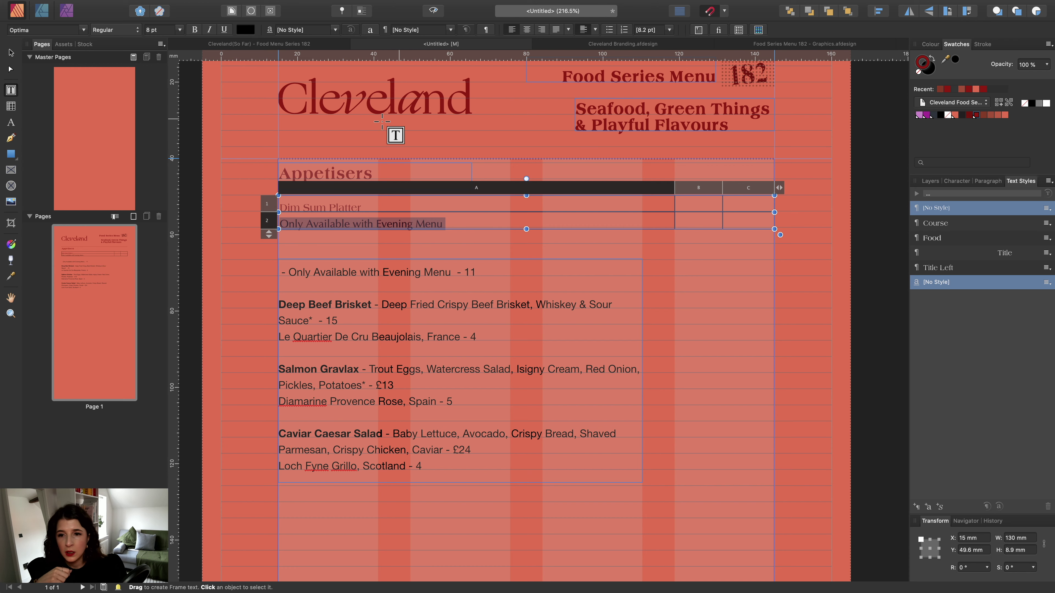
pyautogui.click(164, 29)
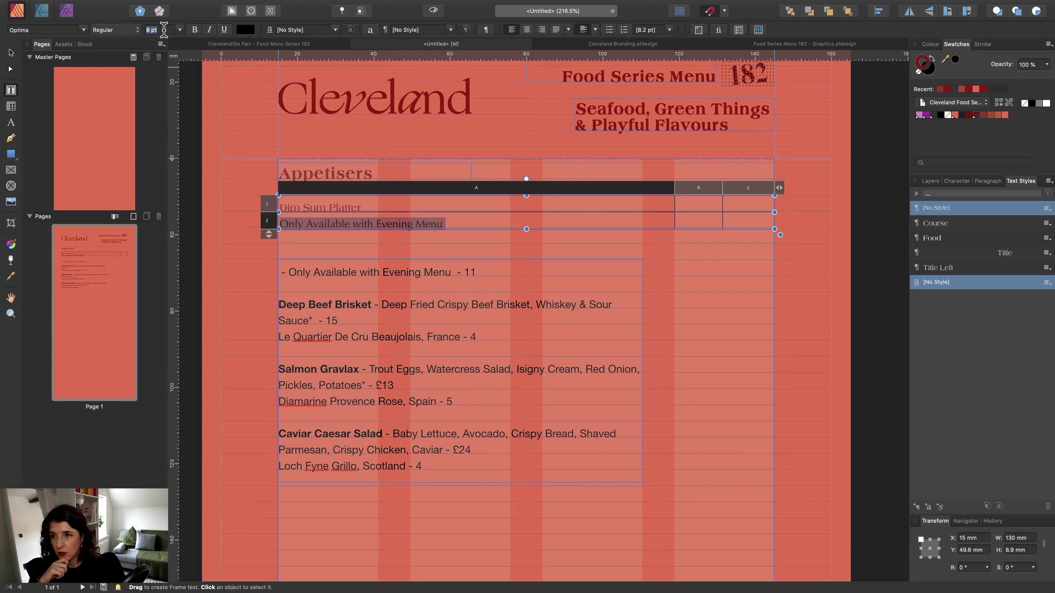
pyautogui.click(371, 205)
pyautogui.click(378, 222)
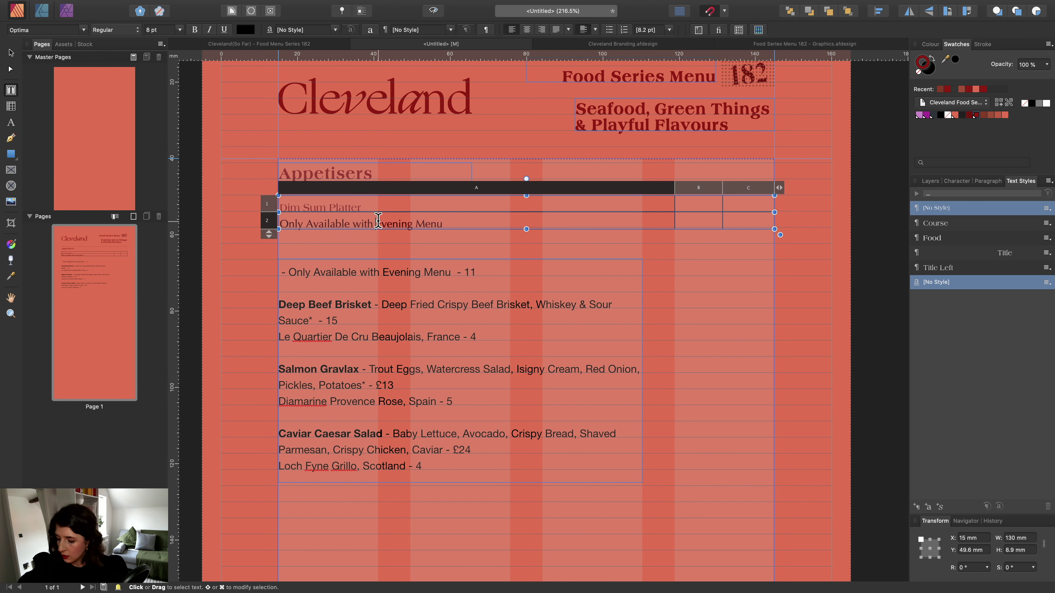
pyautogui.hotkey('ctrl', 'a')
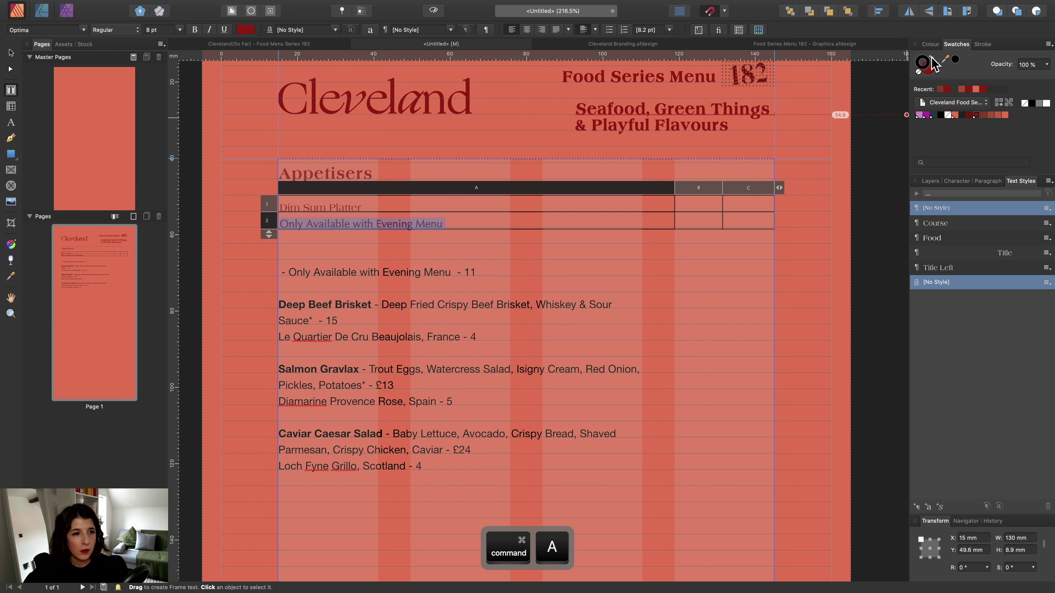
pyautogui.click(920, 73)
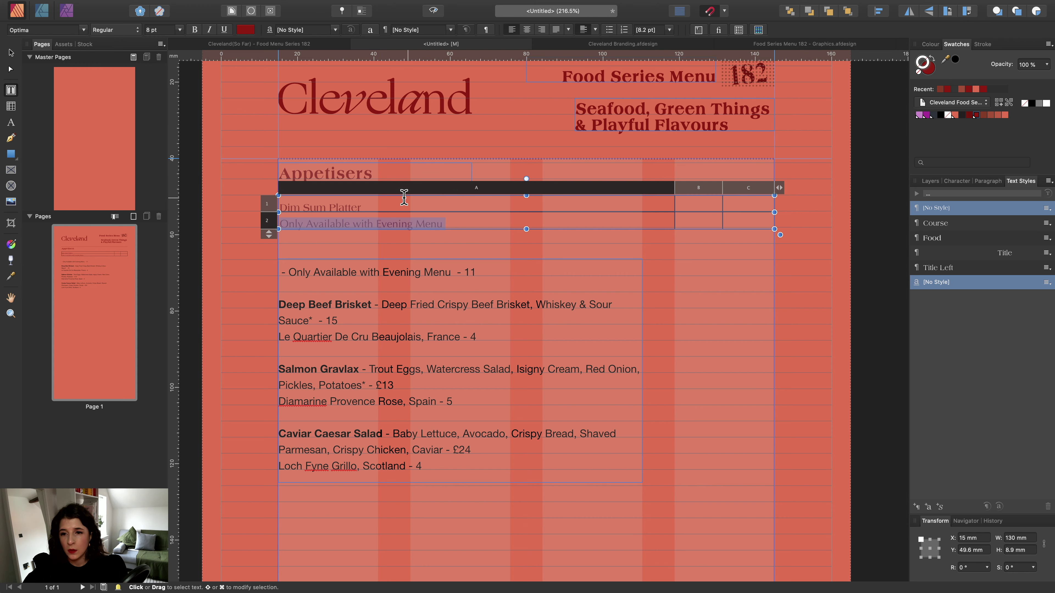
# Enlarge the Dim Sum Platter dish name to 10 pt.
pyautogui.click(386, 204)
pyautogui.press('super+a')
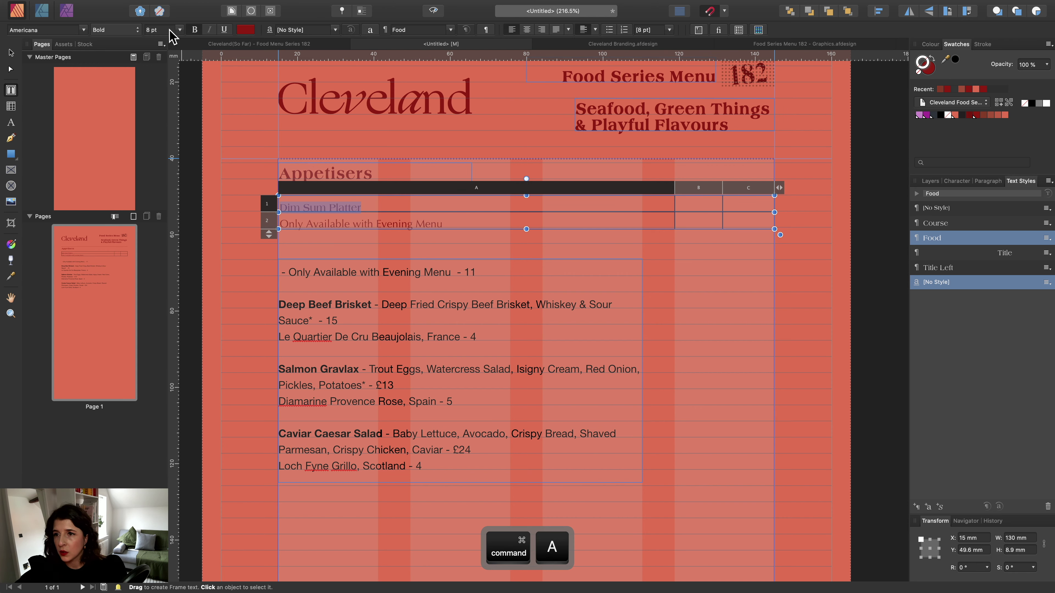
pyautogui.click(164, 30)
pyautogui.write('10')
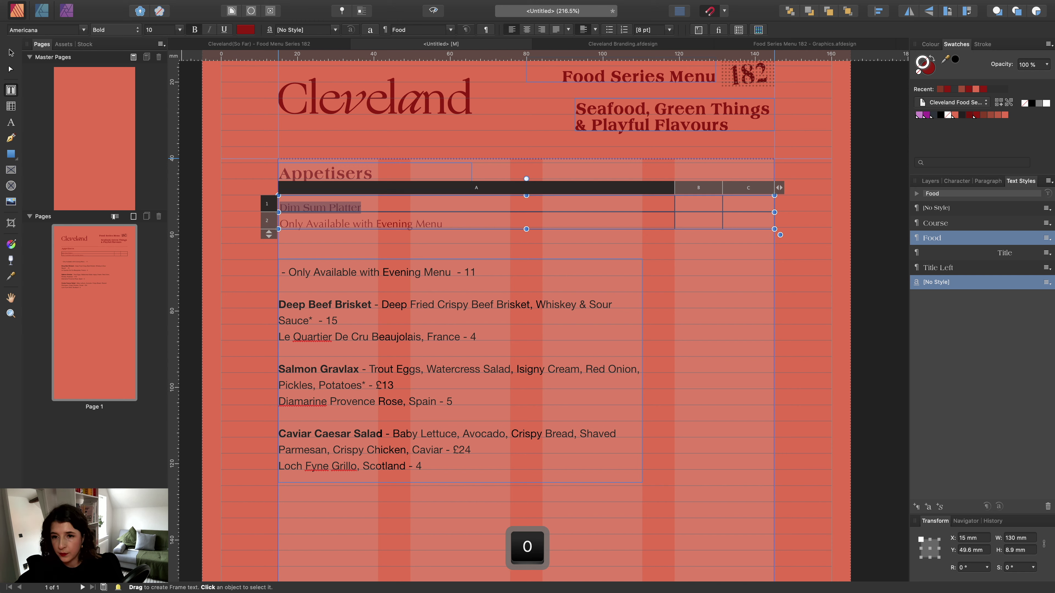
pyautogui.press('Return')
# Select the evening menu description and start a new paragraph style from it.
pyautogui.click(452, 222)
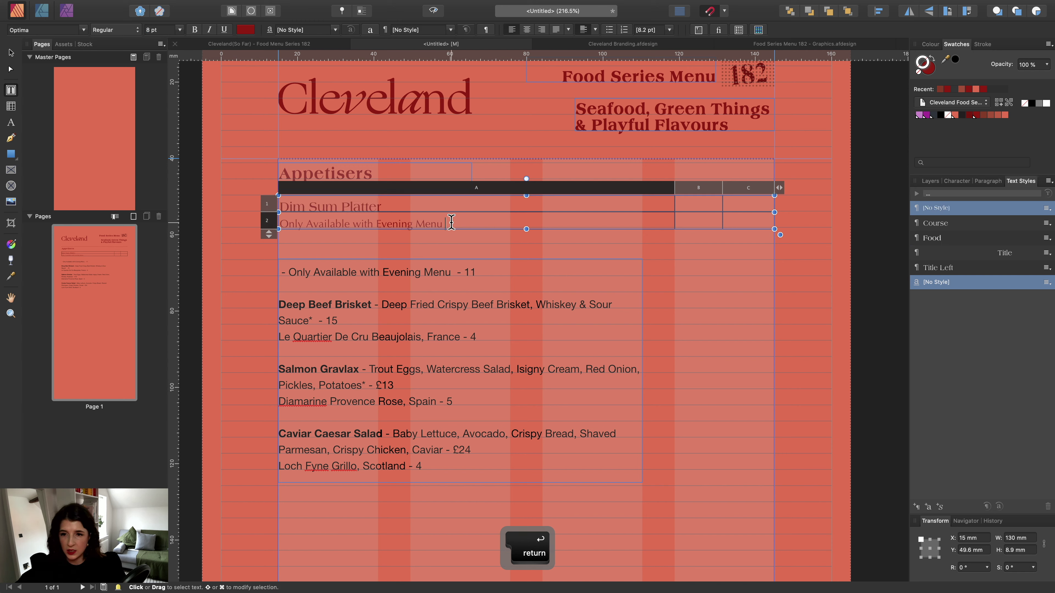
pyautogui.click(379, 175)
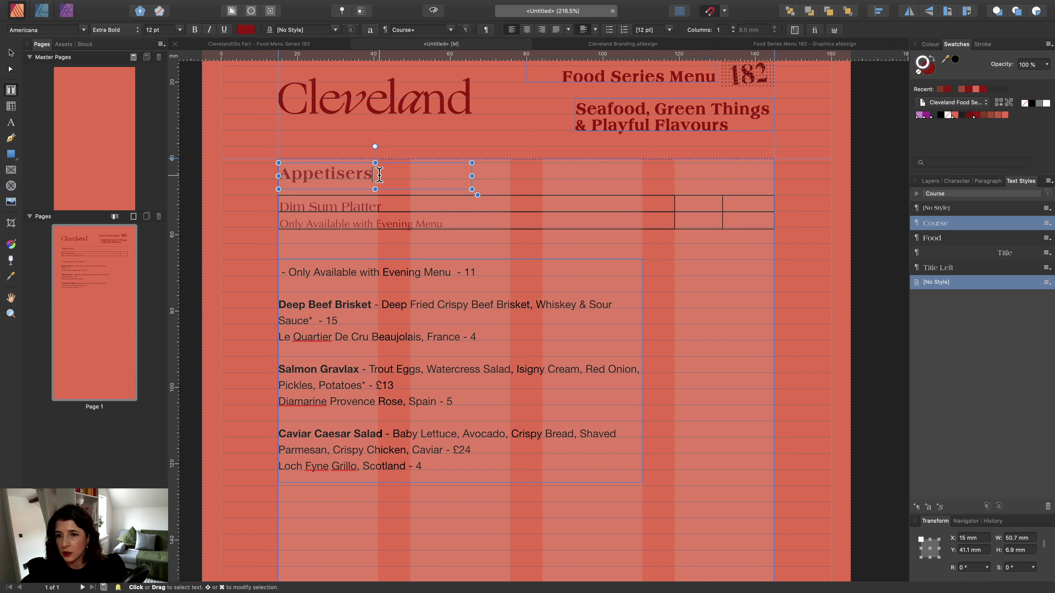
pyautogui.click(343, 210)
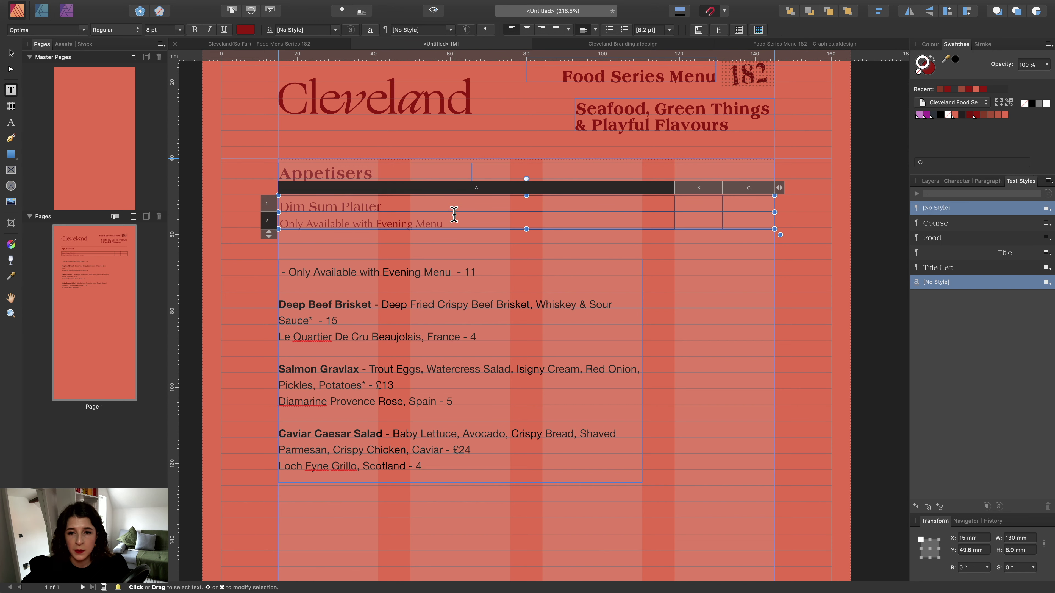
pyautogui.moveTo(458, 220); pyautogui.dragTo(266, 221)
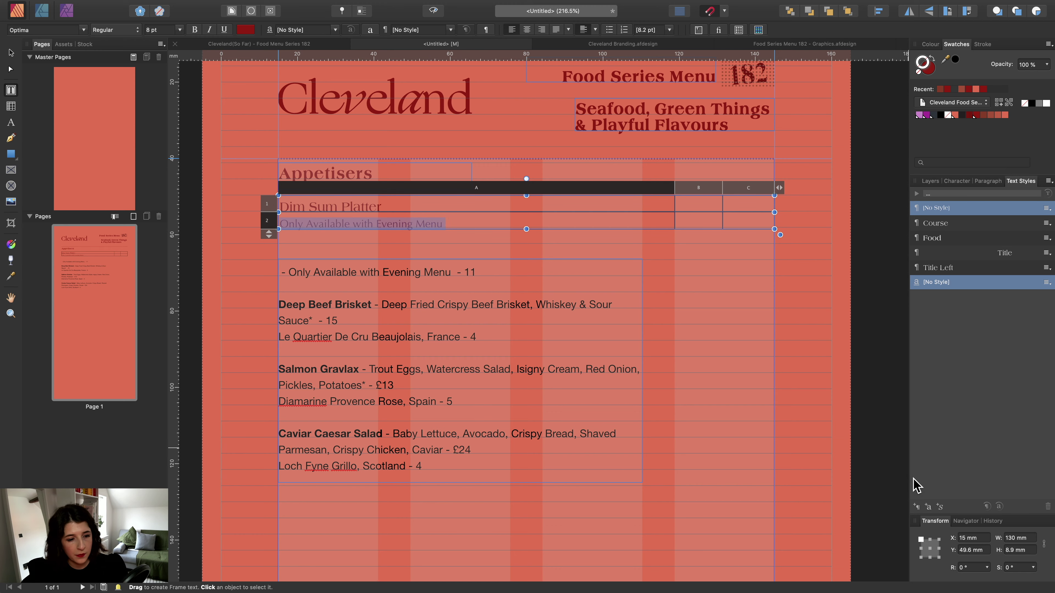
pyautogui.click(916, 506)
# Name the new paragraph style 'Description' and enter the price 11 in row 2's price cell.
pyautogui.write('Description')
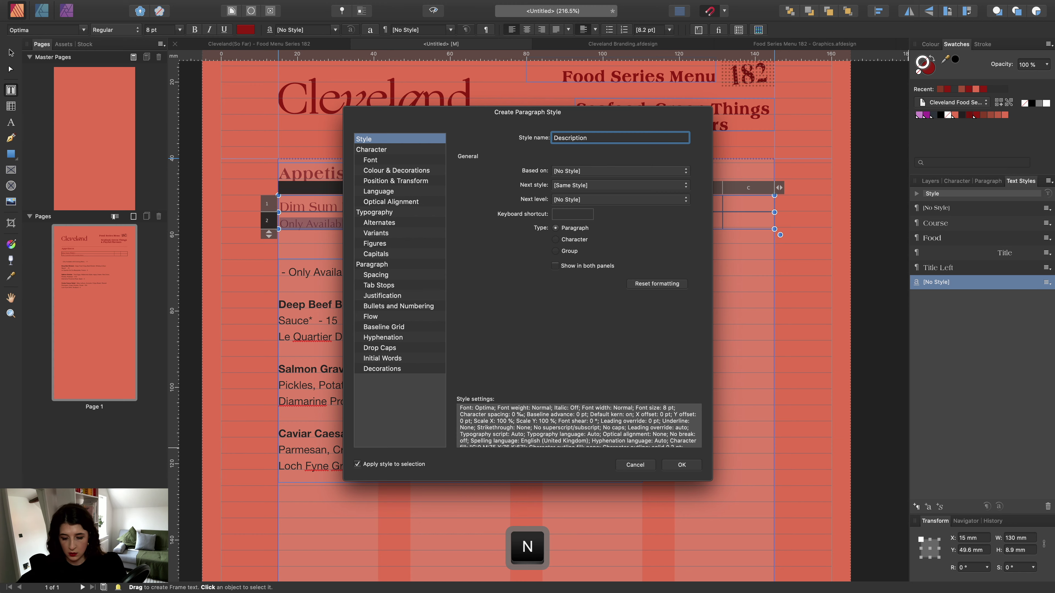
pyautogui.press('Return')
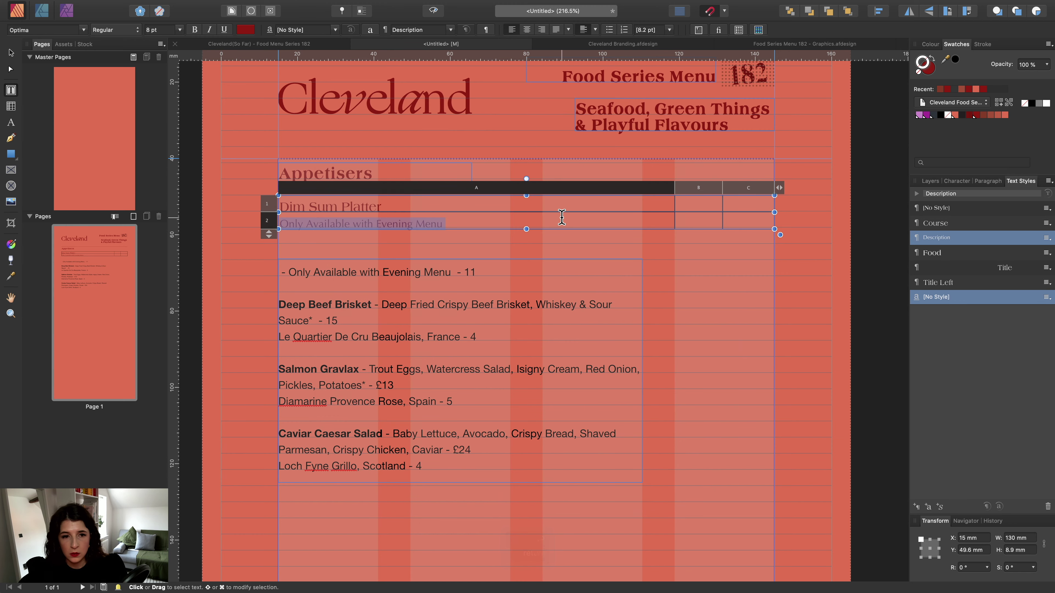
pyautogui.click(740, 203)
pyautogui.click(743, 218)
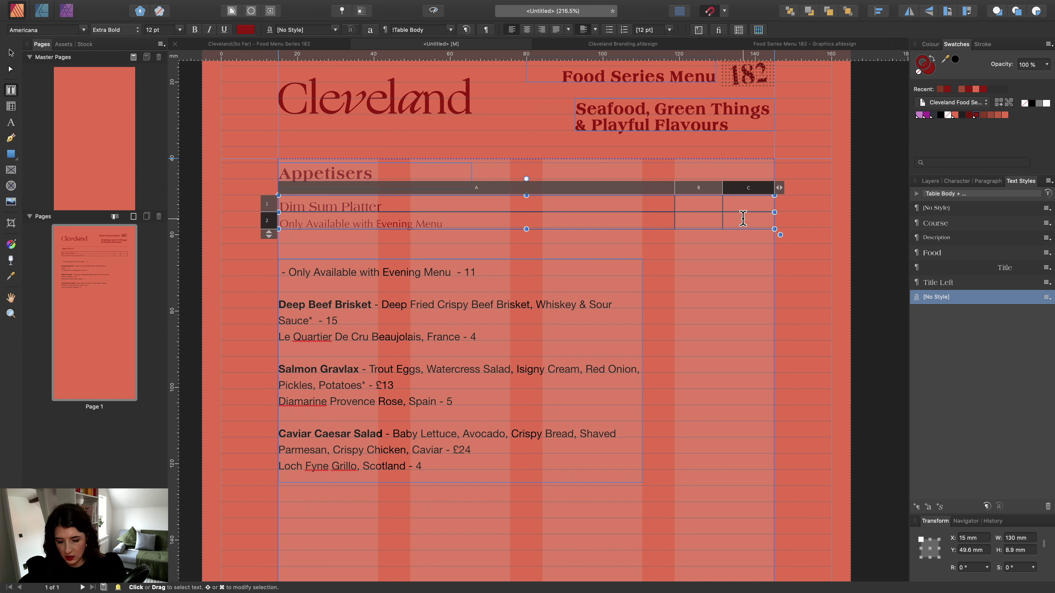
pyautogui.write('11')
pyautogui.press('super+a')
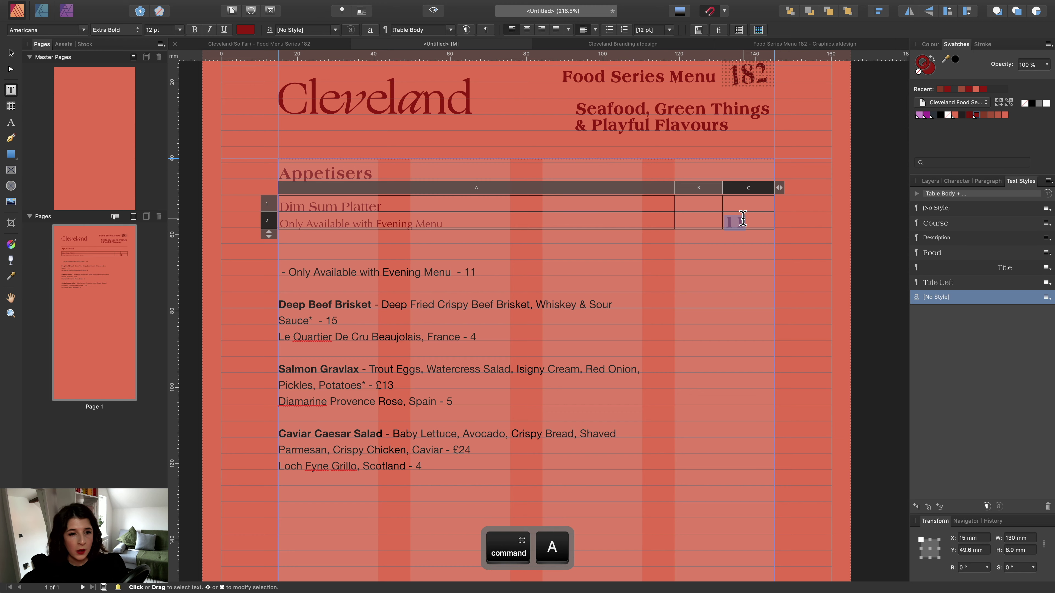
# Create a 'Food Price' paragraph style from the price, based on Description.
pyautogui.click(917, 507)
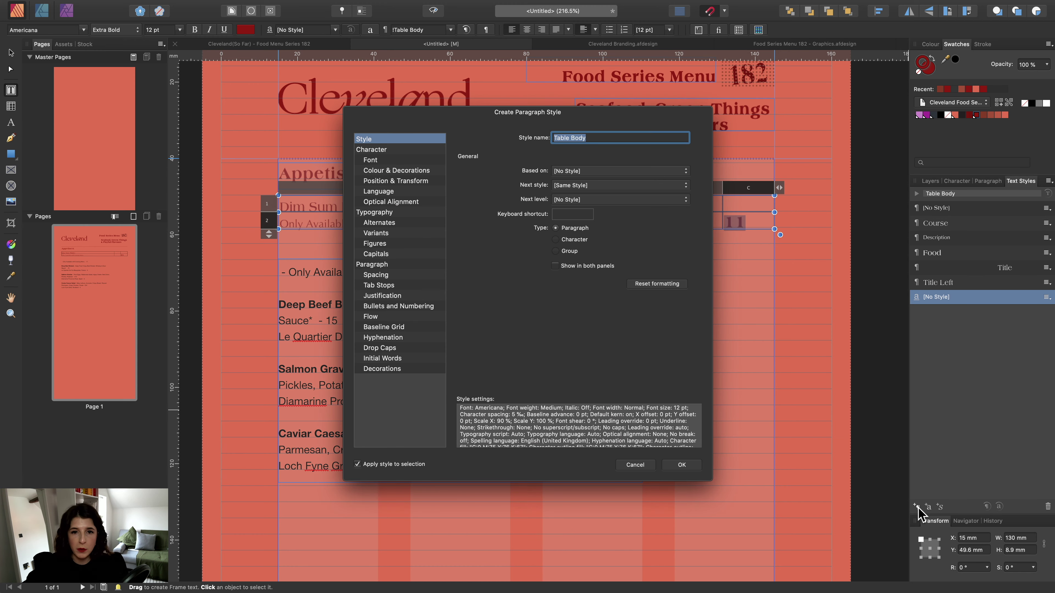
pyautogui.write('R')
pyautogui.press('BackSpace')
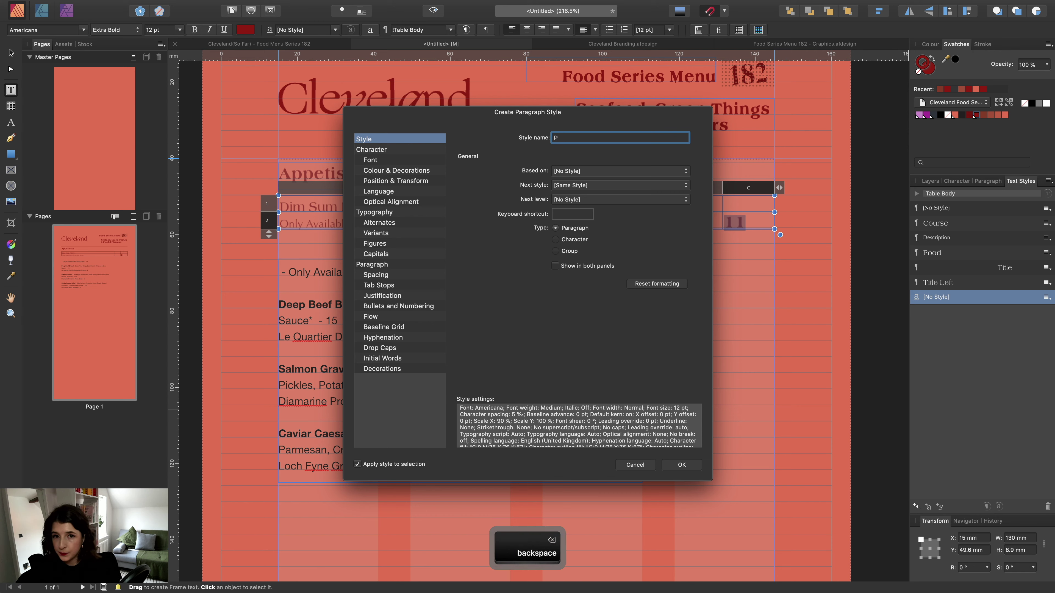
pyautogui.write('Food Price')
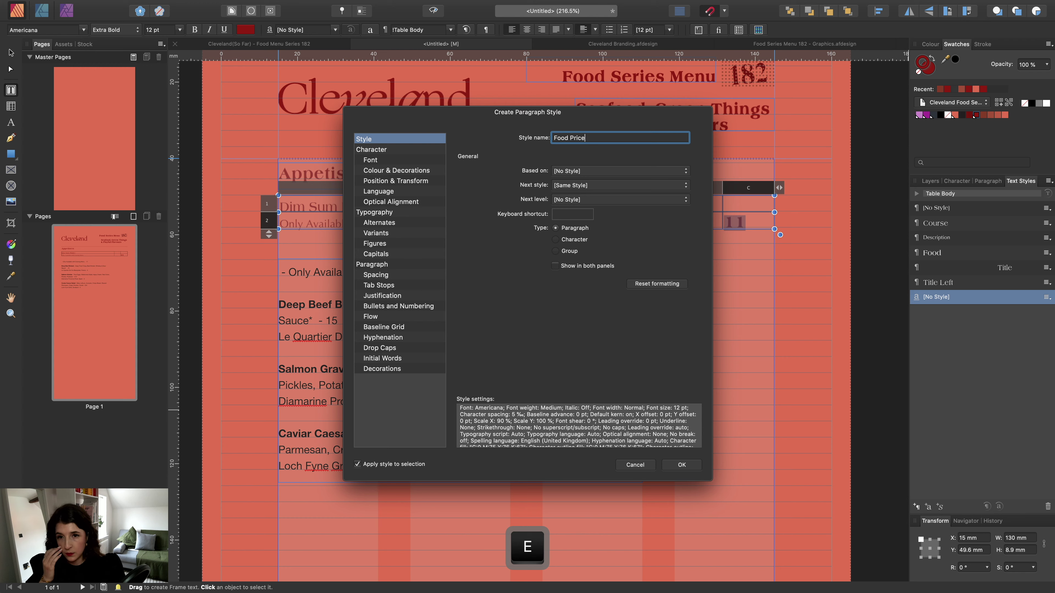
pyautogui.click(581, 171)
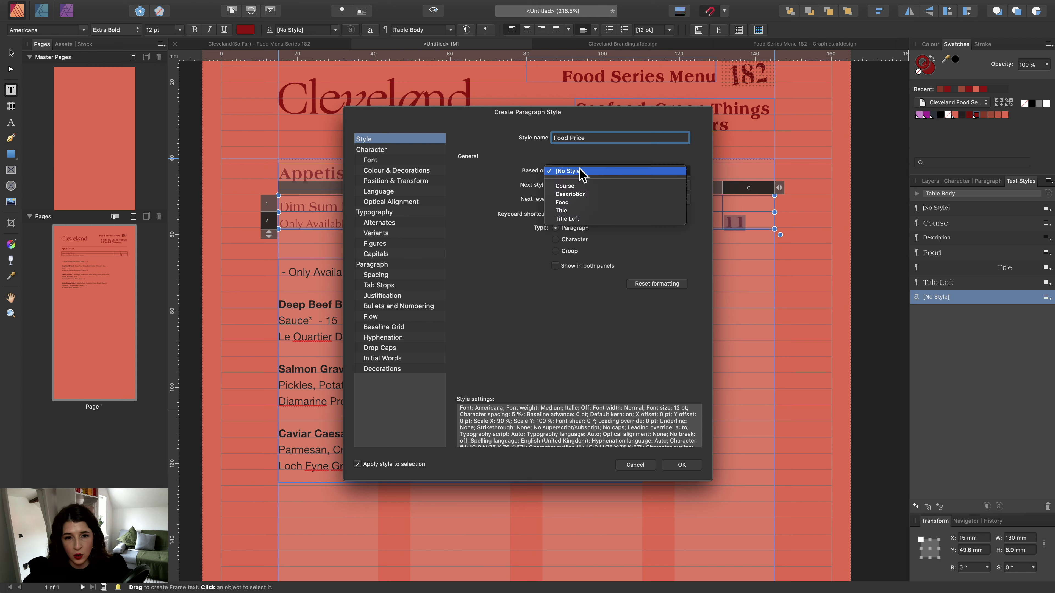
pyautogui.click(584, 194)
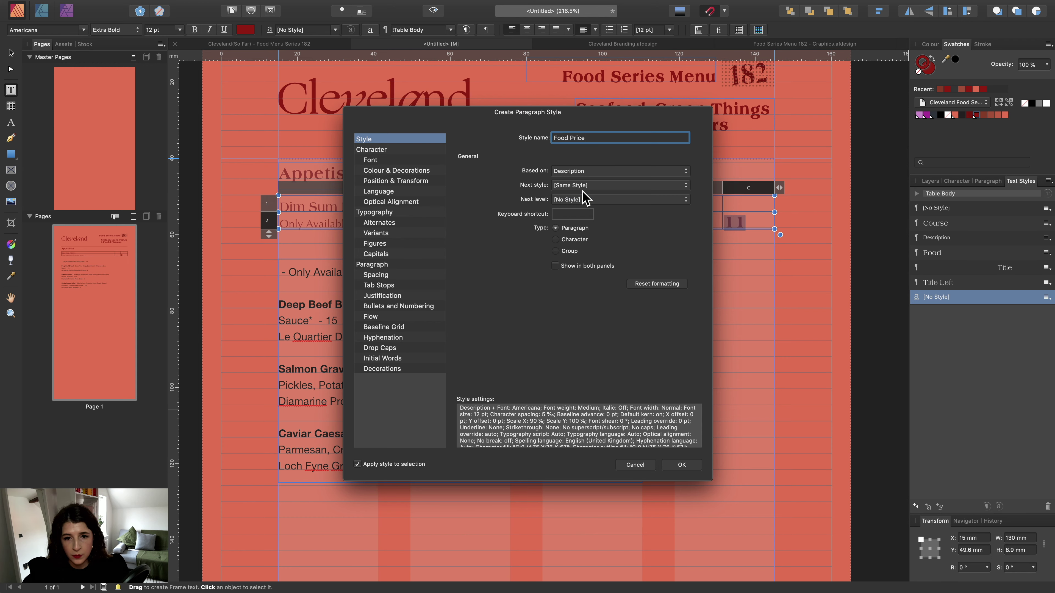
pyautogui.click(682, 464)
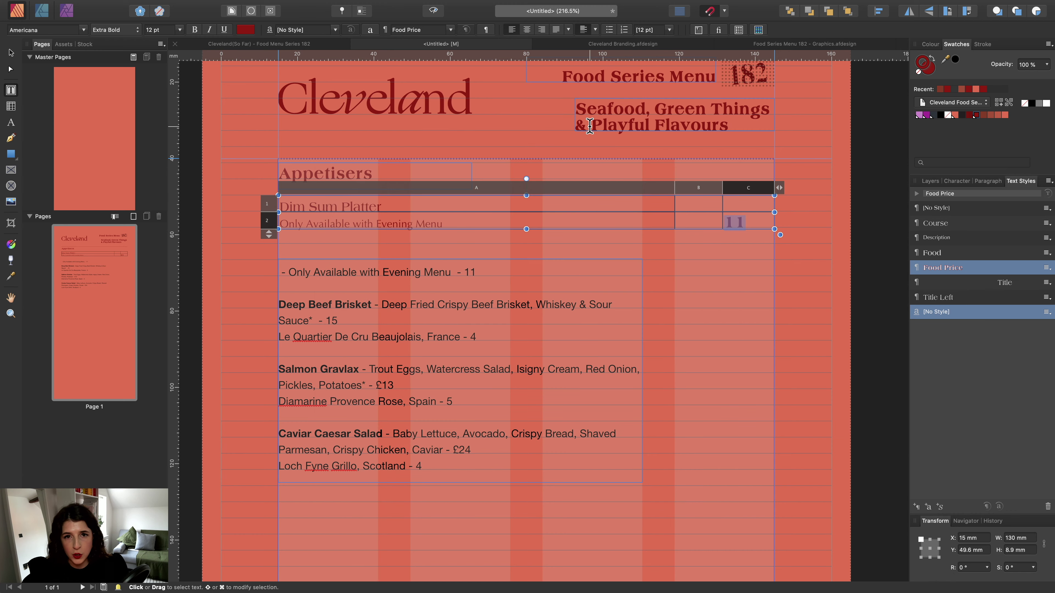
# Right-align the price 11, update Food Price, and set the price font to Optima Regular.
pyautogui.click(542, 29)
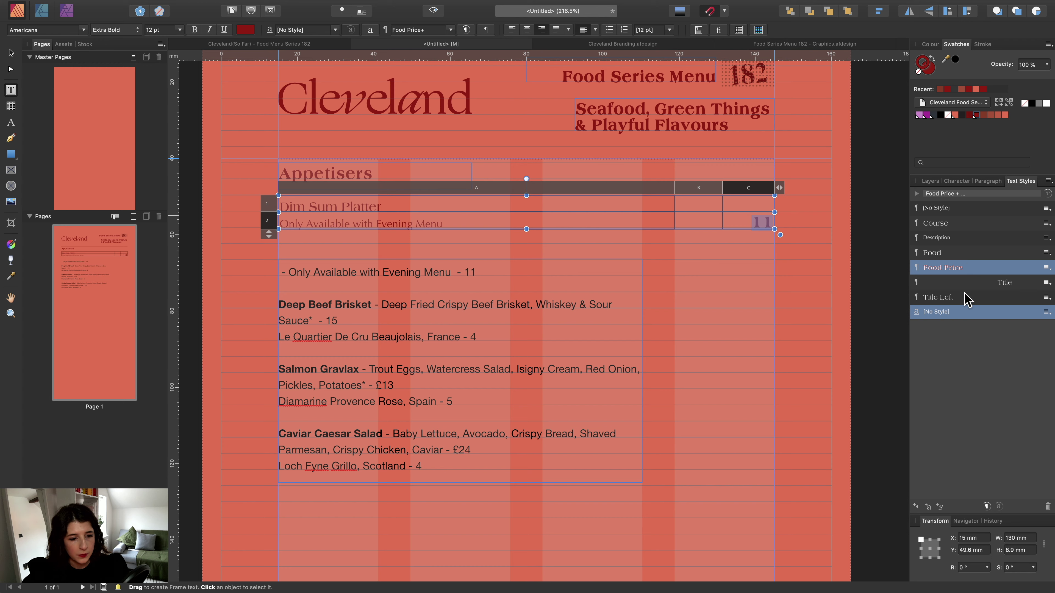
pyautogui.click(987, 507)
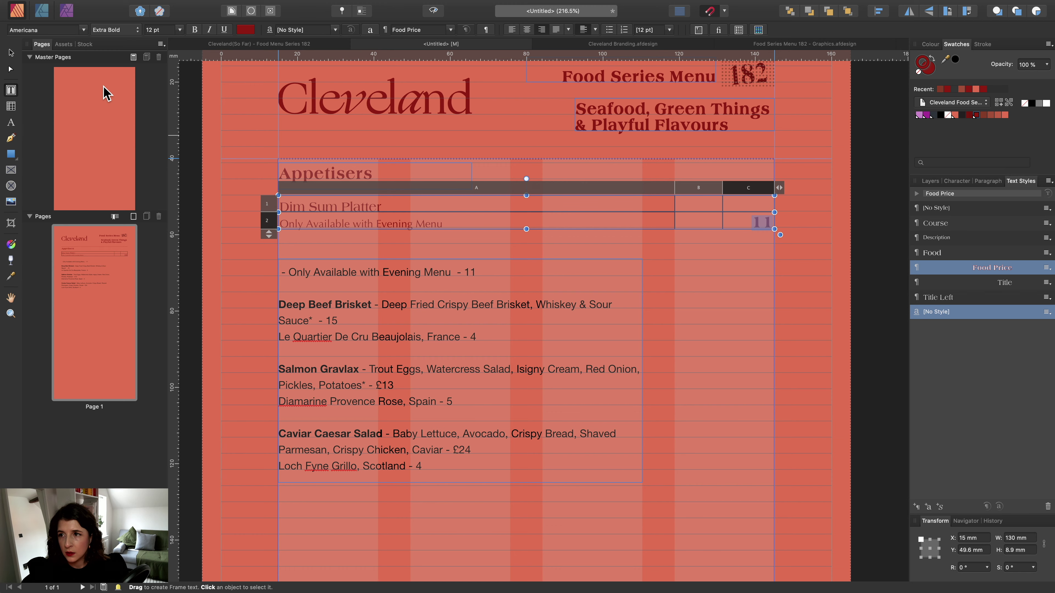
pyautogui.click(58, 31)
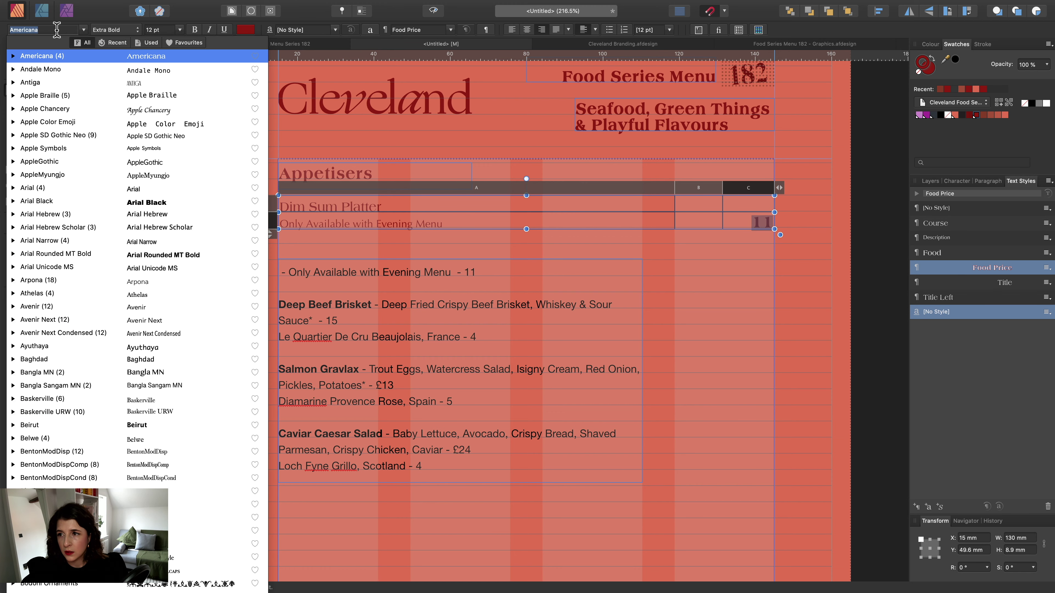
pyautogui.click(113, 43)
pyautogui.click(13, 70)
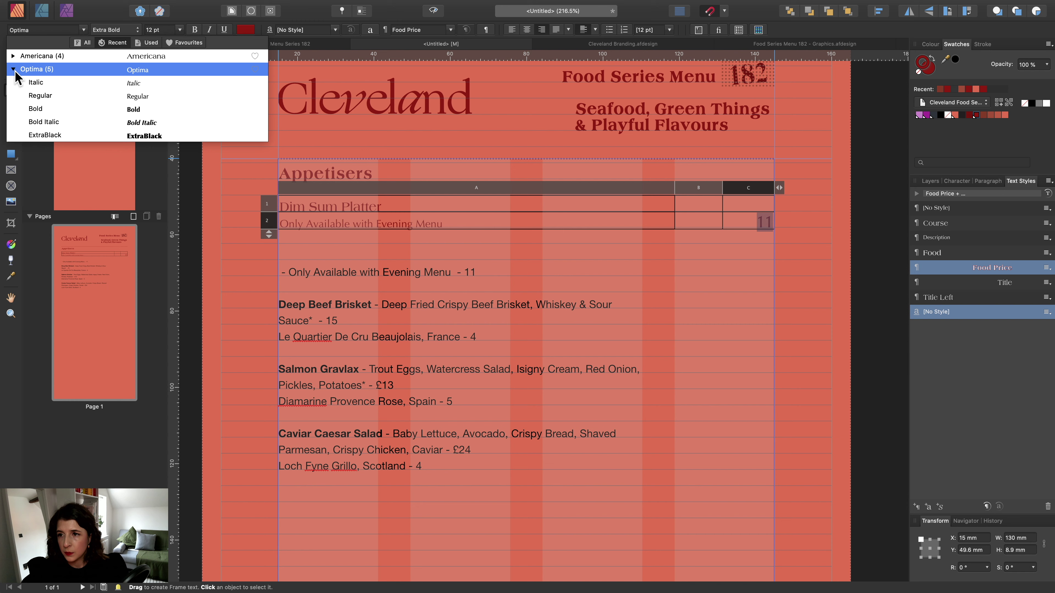
pyautogui.click(131, 96)
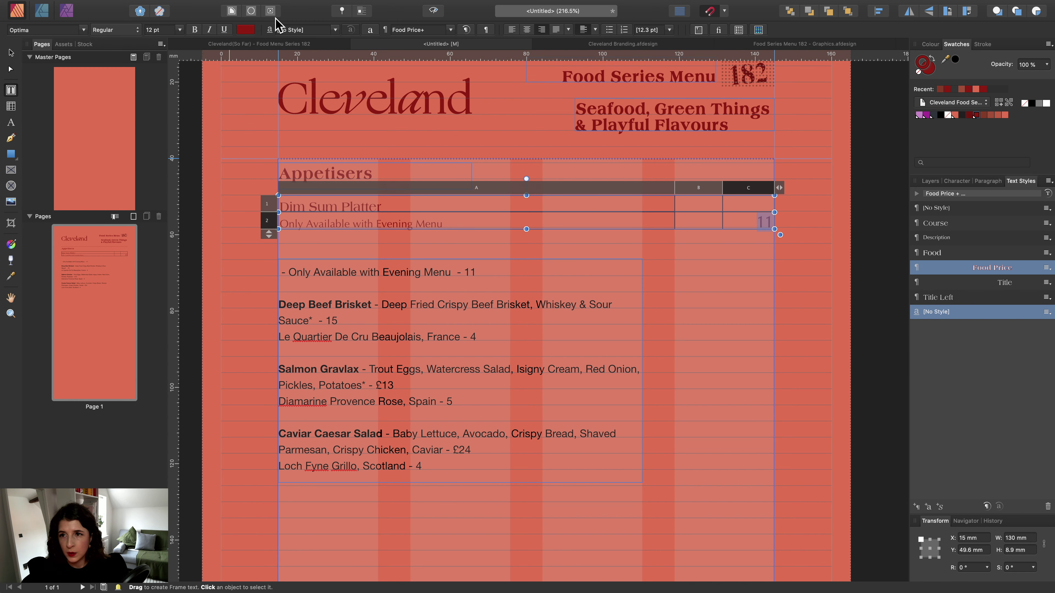
# Set the price size to 8 pt and update the Food Price style to match.
pyautogui.click(159, 29)
pyautogui.write('8')
pyautogui.press('Return')
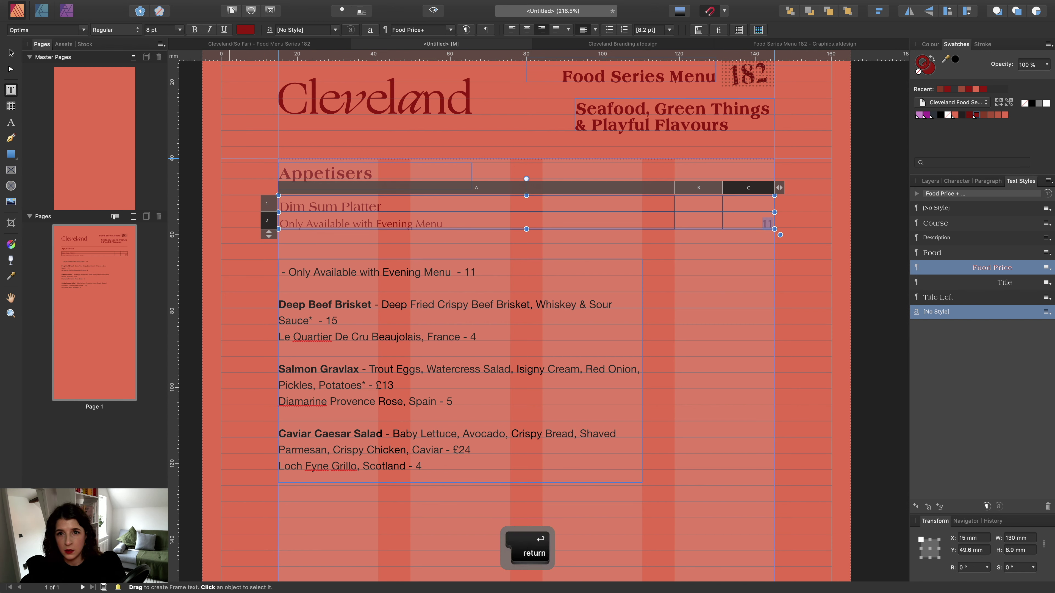
pyautogui.click(468, 30)
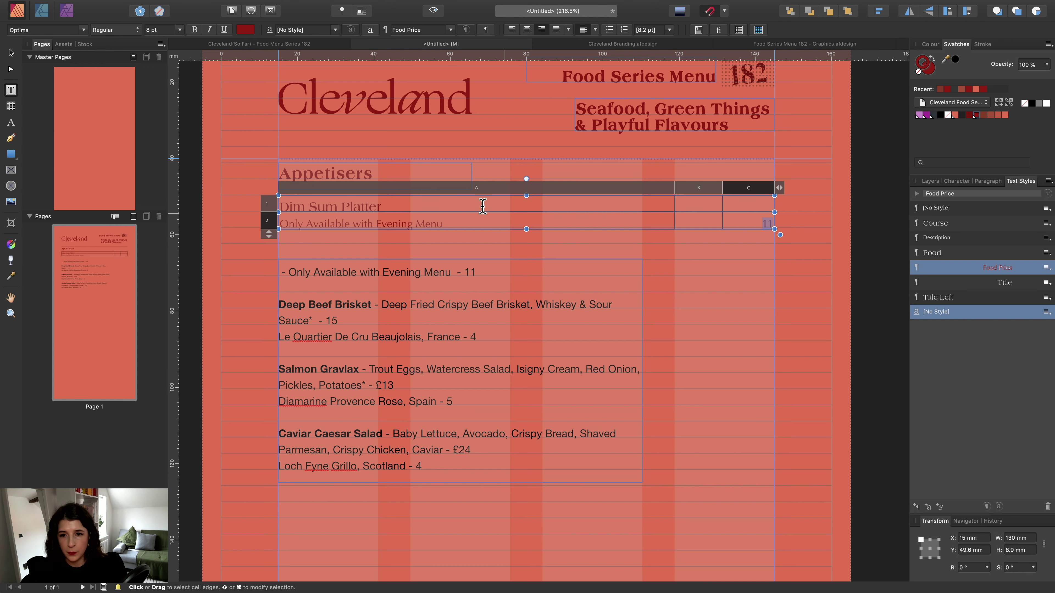
pyautogui.click(11, 52)
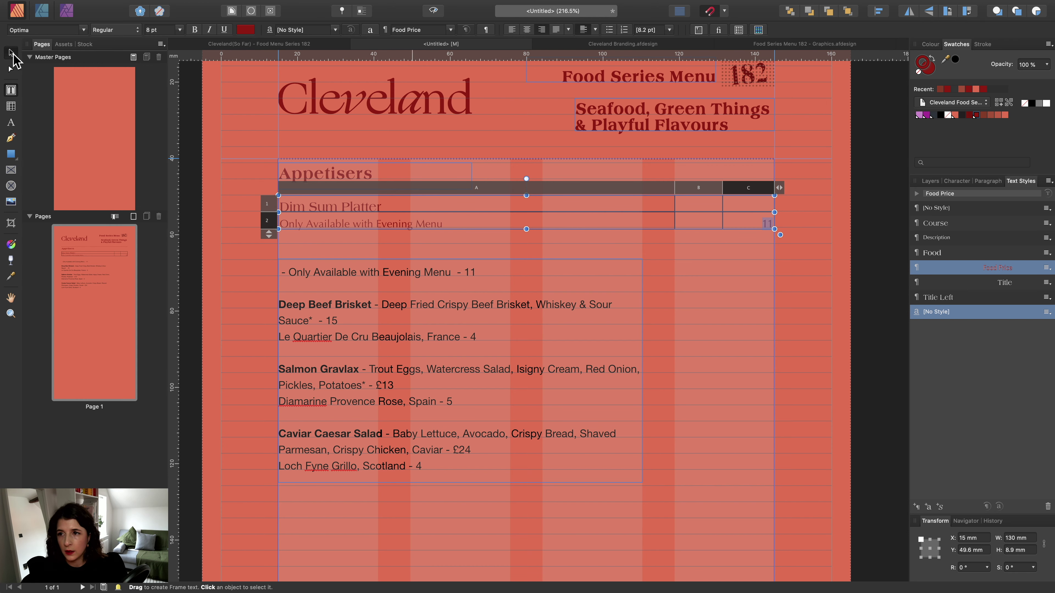
pyautogui.click(846, 122)
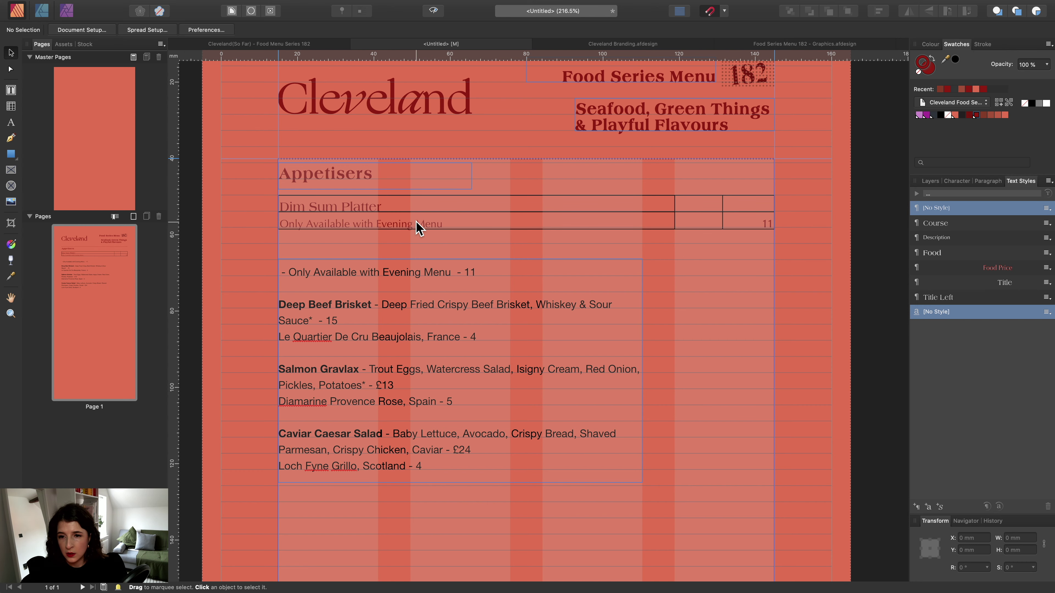
# Turn on preview mode and drag the old menu text frame lower on the page.
pyautogui.click(433, 12)
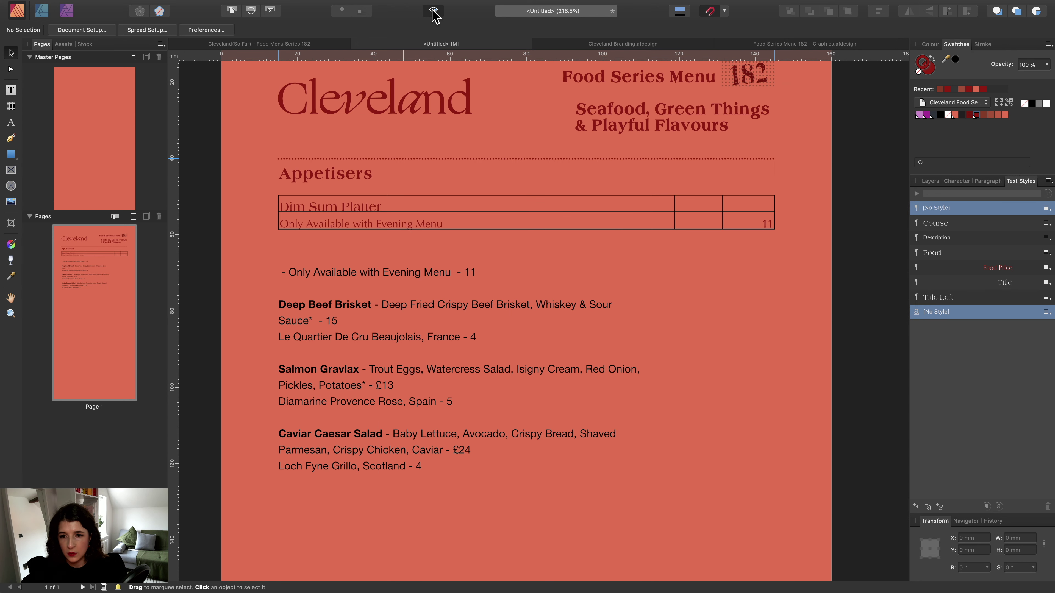
pyautogui.scroll(-5, 305, 175)
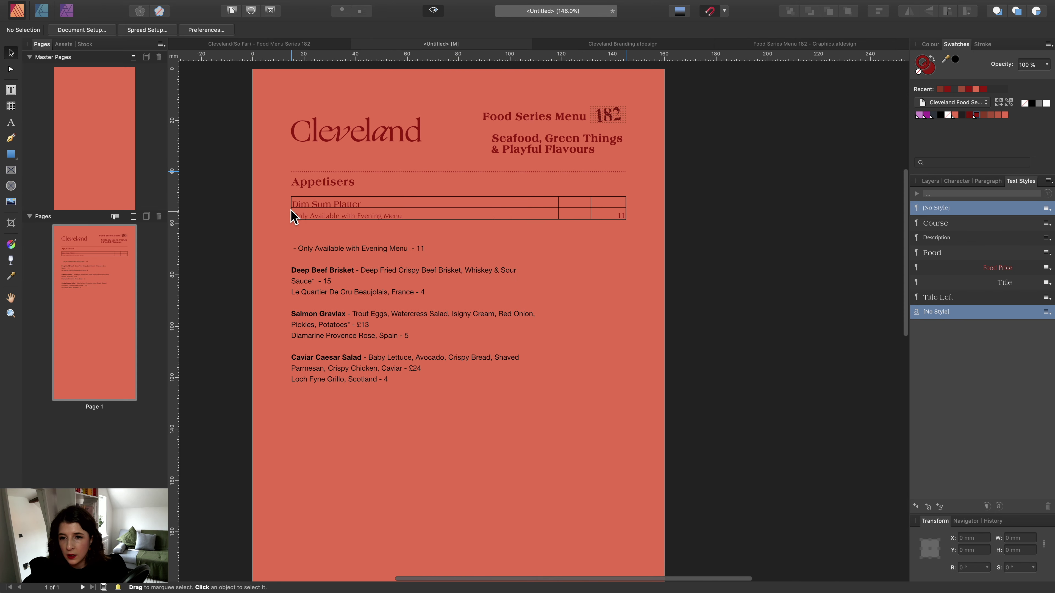
pyautogui.moveTo(334, 273); pyautogui.dragTo(326, 305)
# Delete the leftover evening-menu first line, then select the Appetisers table.
pyautogui.doubleClick(407, 291)
pyautogui.moveTo(439, 282); pyautogui.dragTo(288, 281)
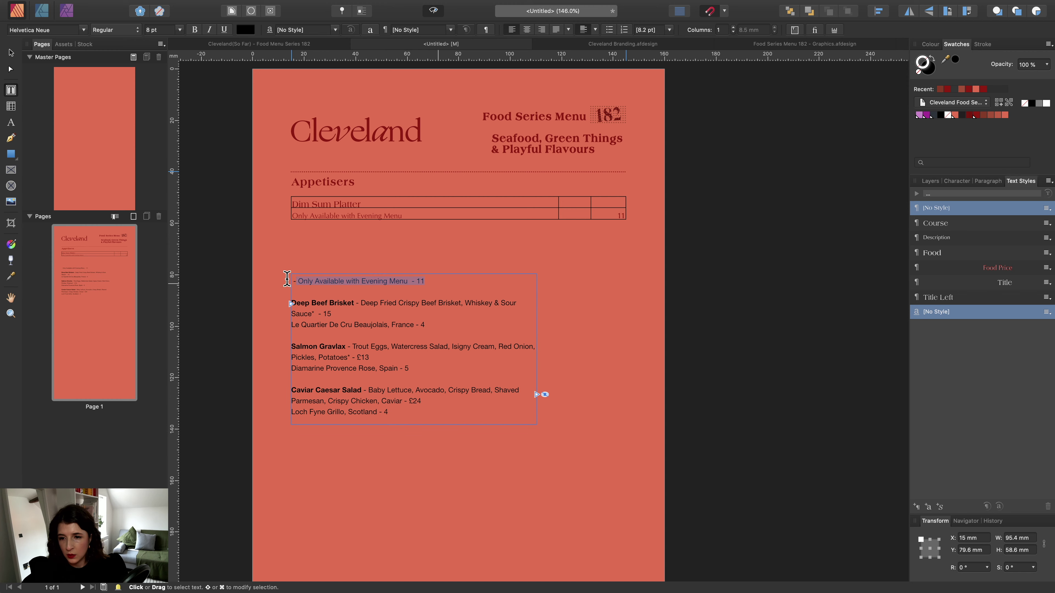
pyautogui.press('BackSpace')
pyautogui.click(11, 51)
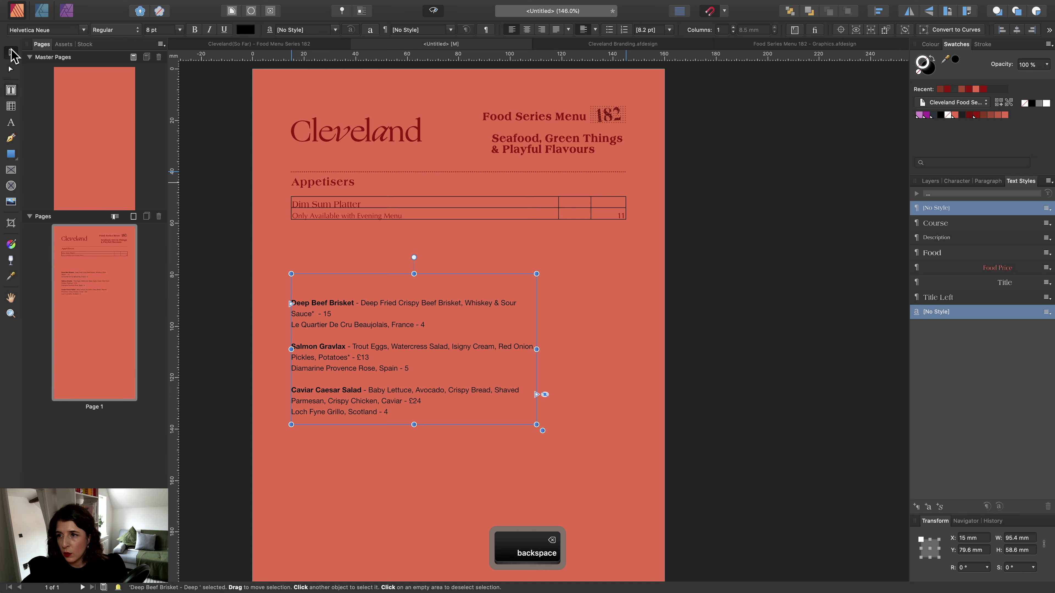
pyautogui.click(420, 209)
pyautogui.scroll(3, 354, 193)
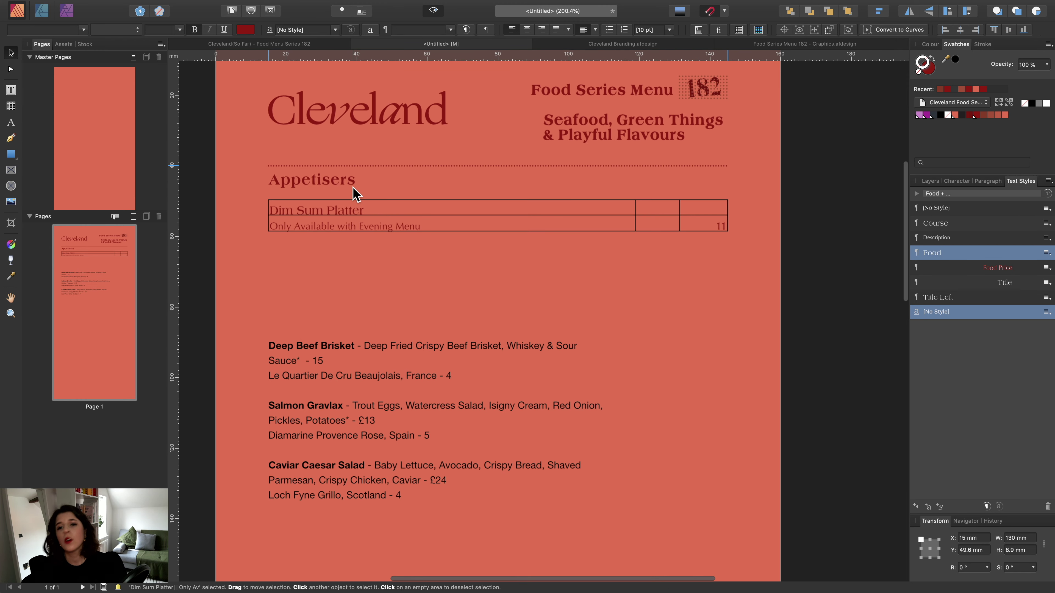
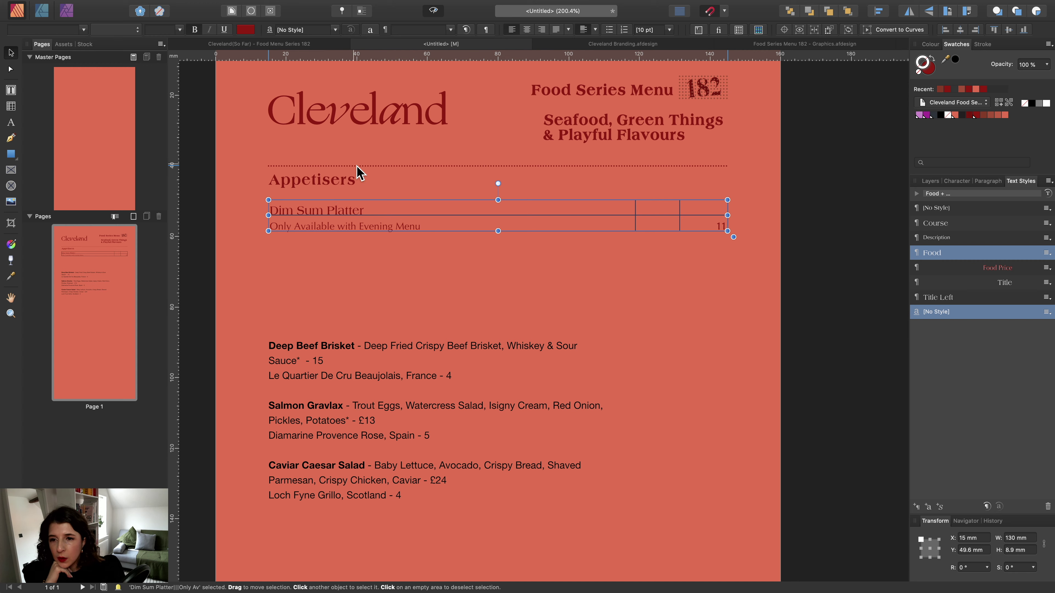
# Set the Appetisers heading to Bold weight.
pyautogui.click(332, 186)
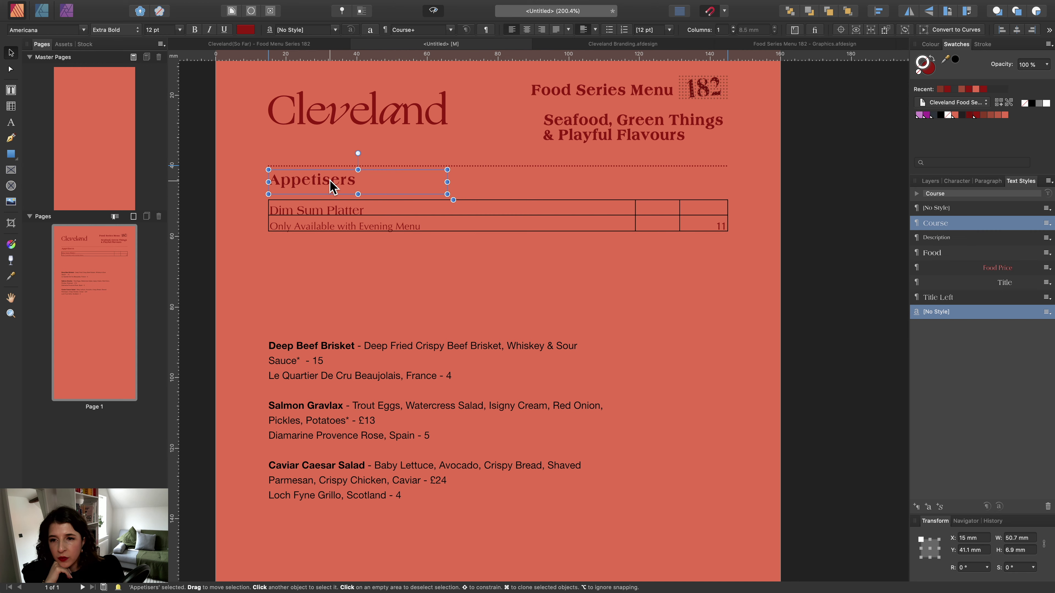
pyautogui.doubleClick(346, 183)
pyautogui.moveTo(362, 179); pyautogui.dragTo(268, 179)
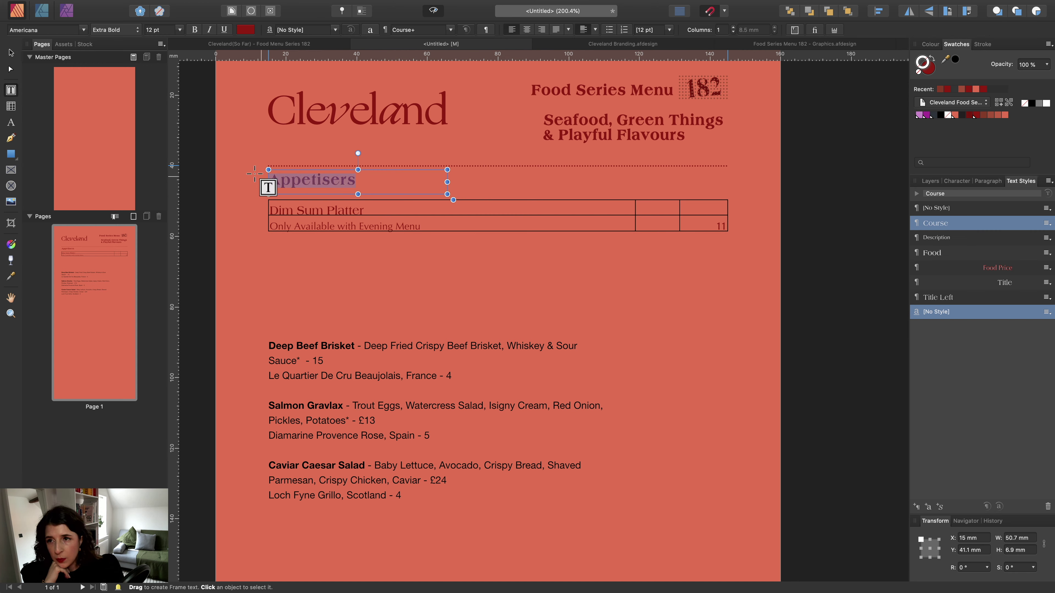
pyautogui.click(111, 30)
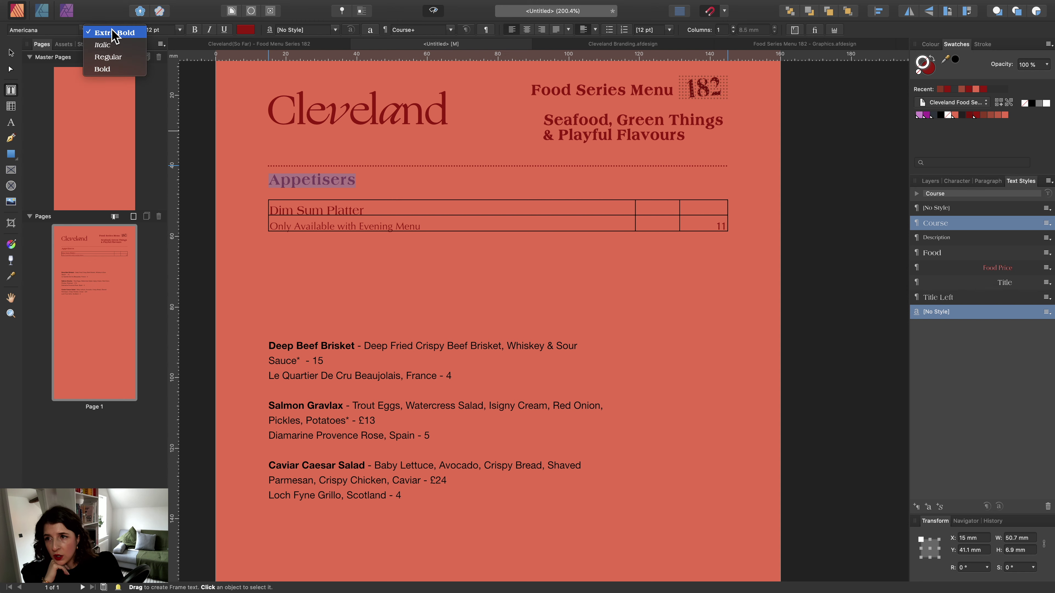
pyautogui.click(104, 69)
pyautogui.press('Escape')
pyautogui.click(189, 119)
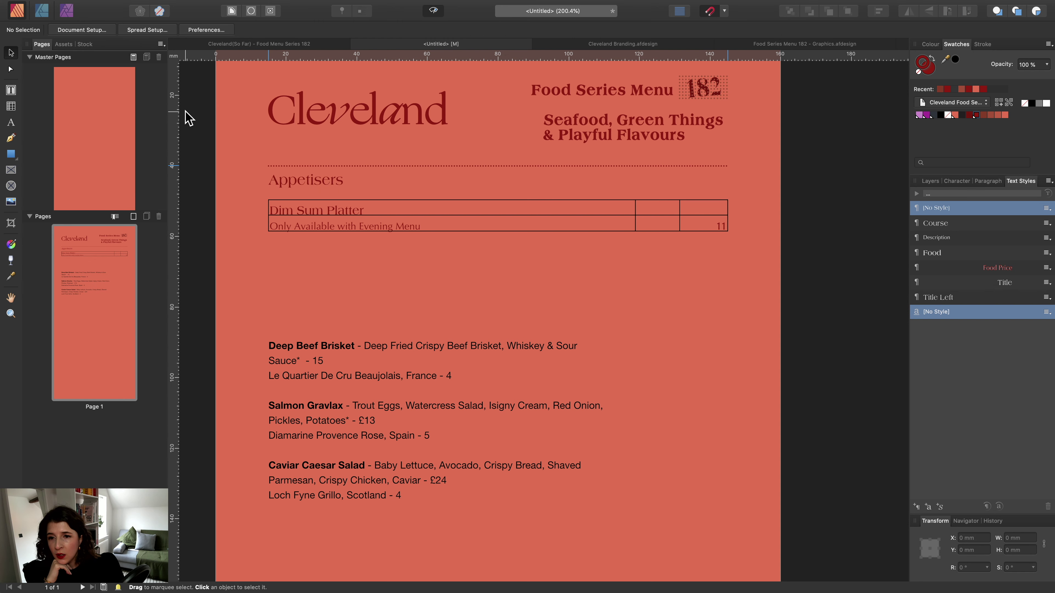
# Return the Appetisers heading to Extra Bold weight.
pyautogui.scroll(-3, 332, 193)
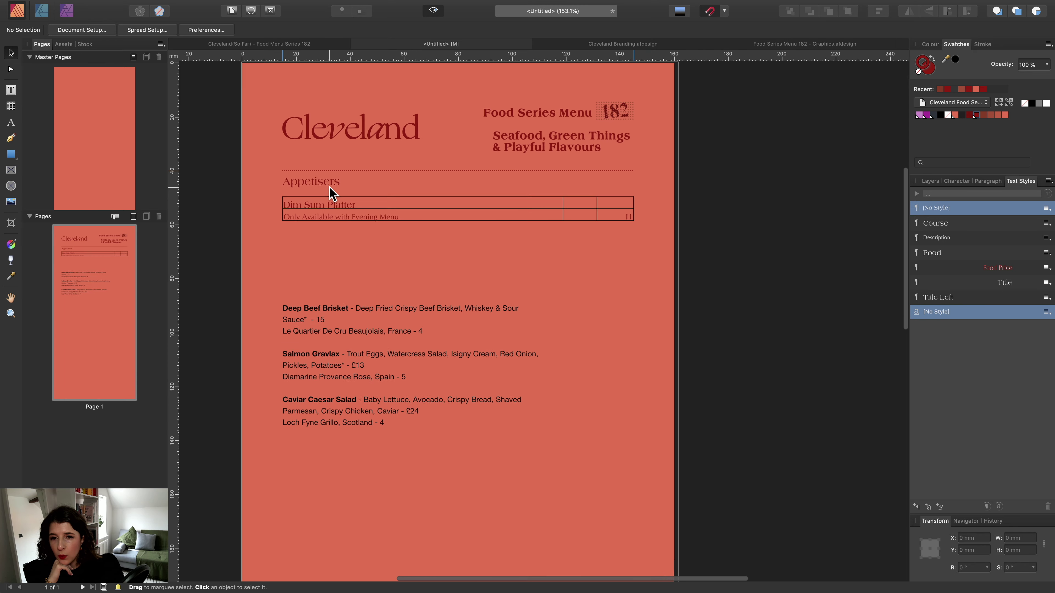
pyautogui.click(298, 183)
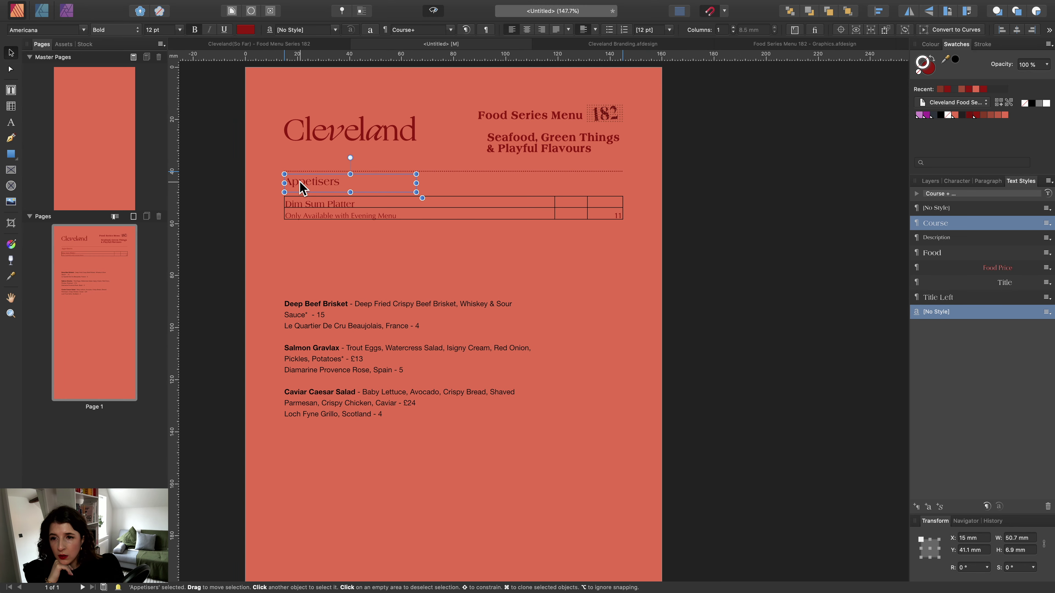
pyautogui.click(115, 29)
pyautogui.click(115, 46)
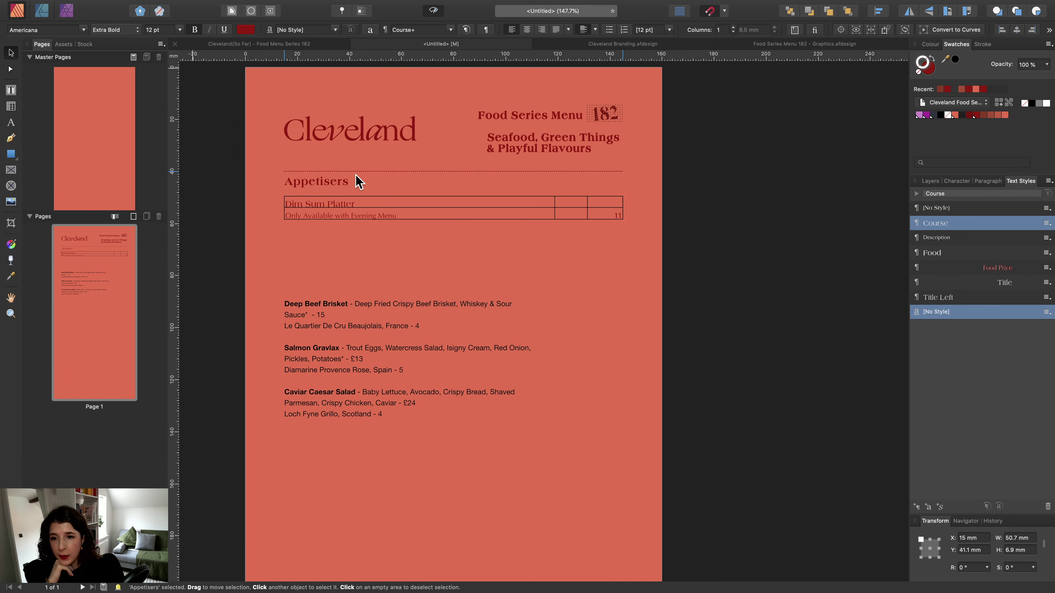
pyautogui.scroll(3, 395, 193)
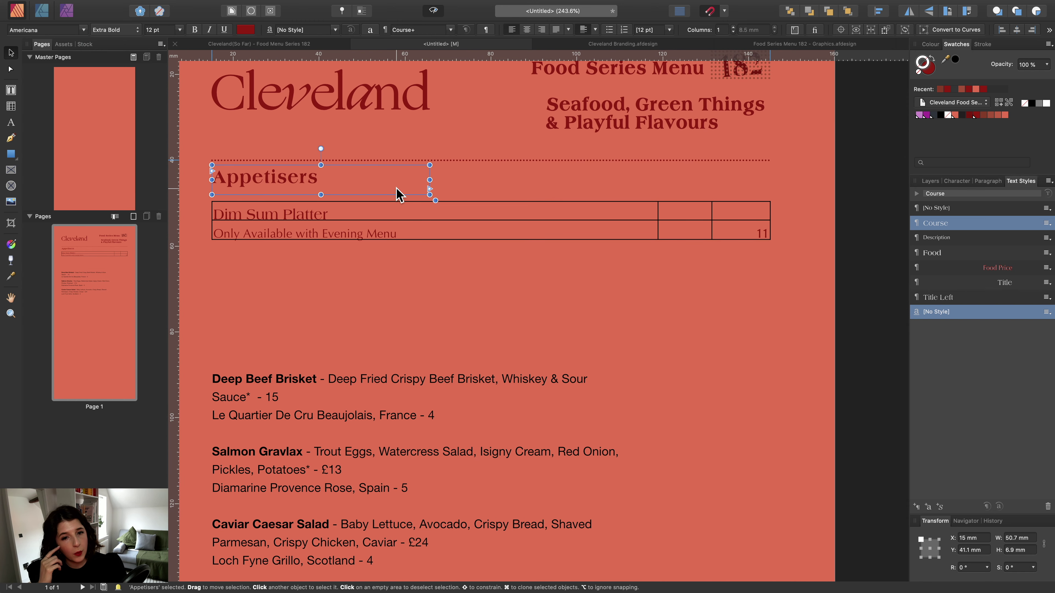
# Show the grid guides and add four rows to the Dim Sum Platter table, about 4.6 mm tall.
pyautogui.click(400, 217)
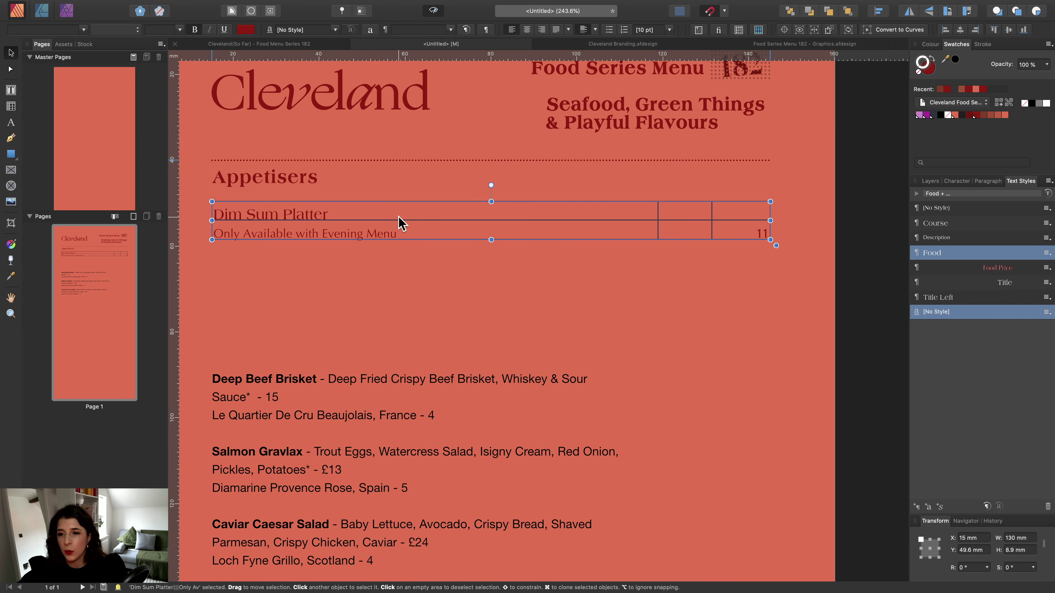
pyautogui.click(434, 11)
pyautogui.hscroll(-3, 274, 183)
pyautogui.doubleClick(276, 228)
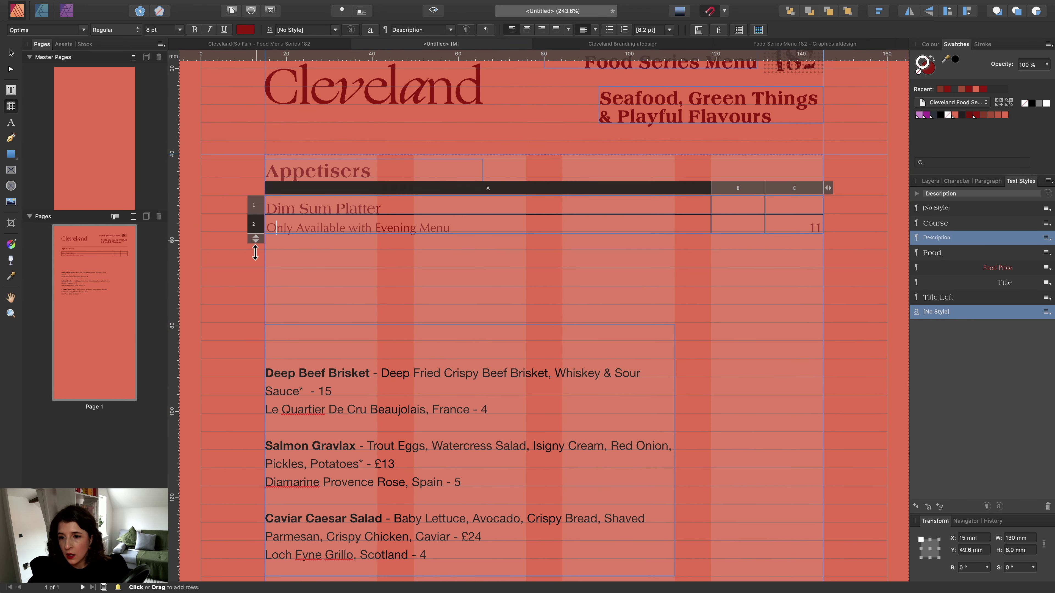
pyautogui.moveTo(256, 262); pyautogui.dragTo(254, 314)
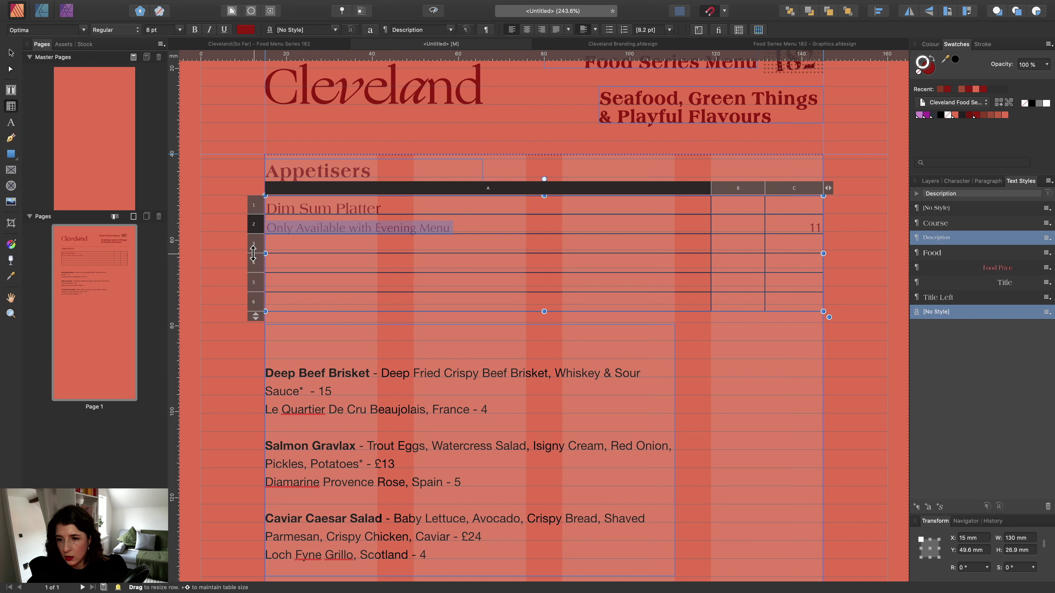
pyautogui.moveTo(253, 254); pyautogui.dragTo(254, 249)
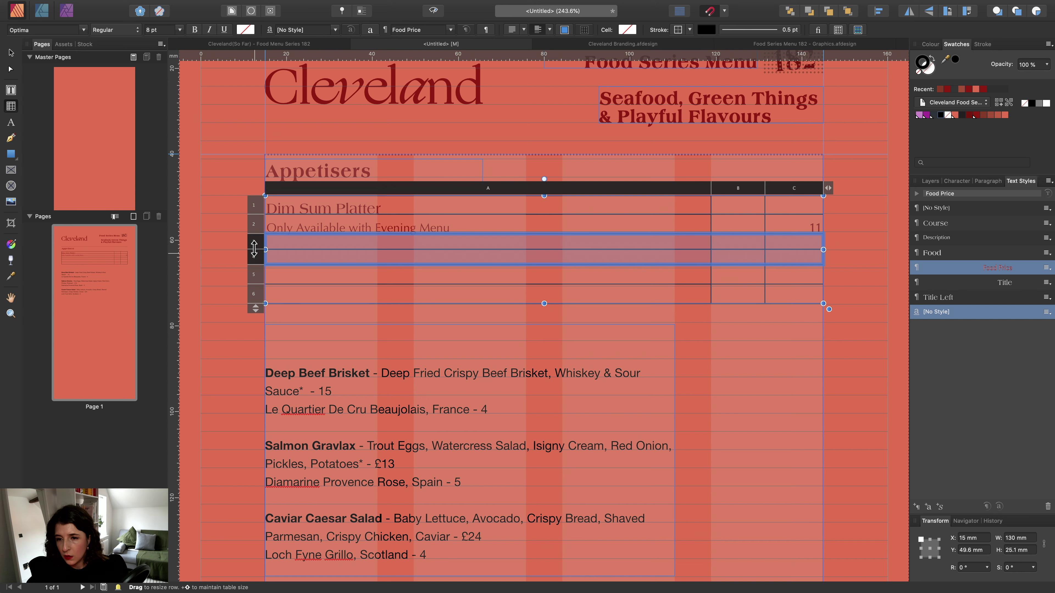
pyautogui.click(288, 241)
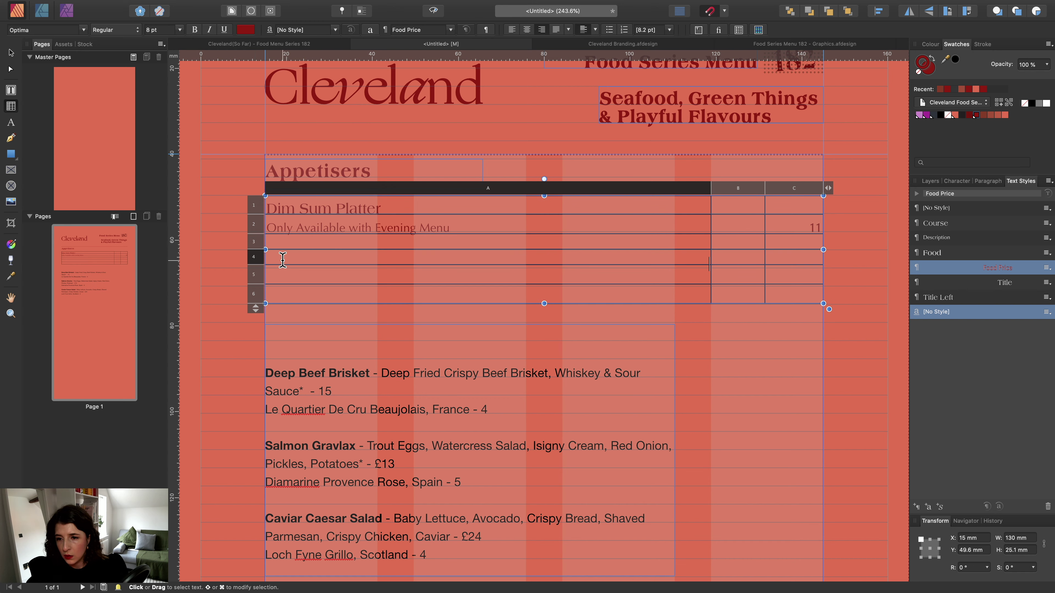
pyautogui.moveTo(256, 268); pyautogui.dragTo(255, 271)
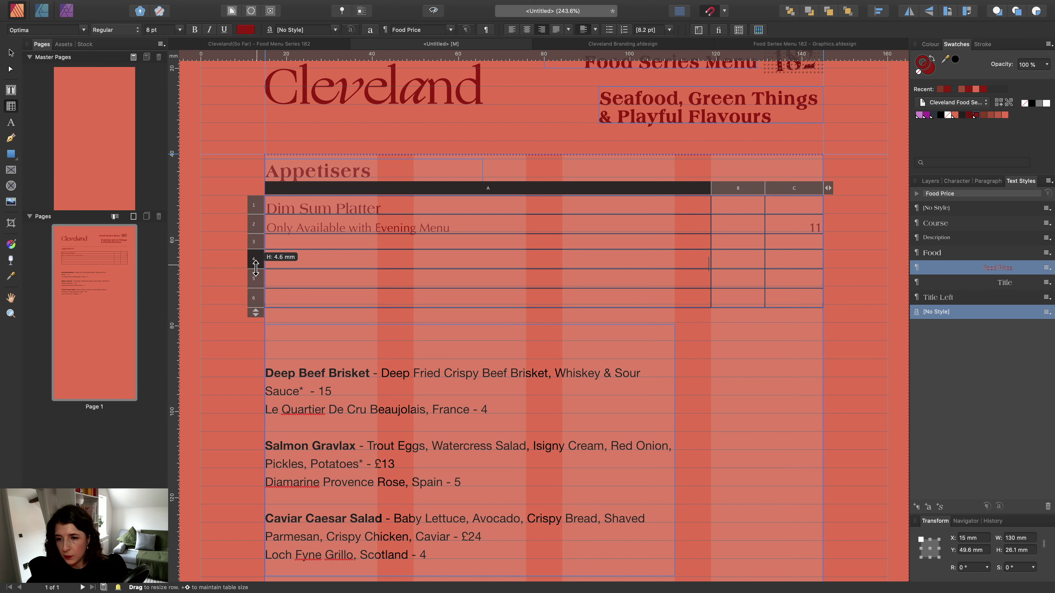
# Move Deep Beef Brisket and its description into rows 4–5, priced 15, and delete the original.
pyautogui.moveTo(370, 374); pyautogui.dragTo(266, 373)
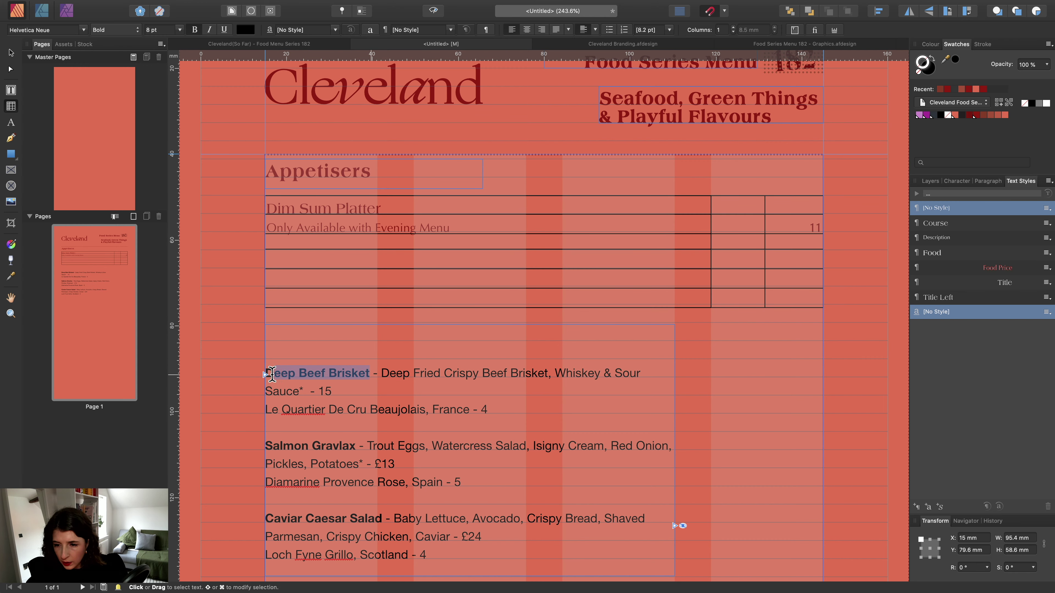
pyautogui.press('super+c')
pyautogui.click(287, 257)
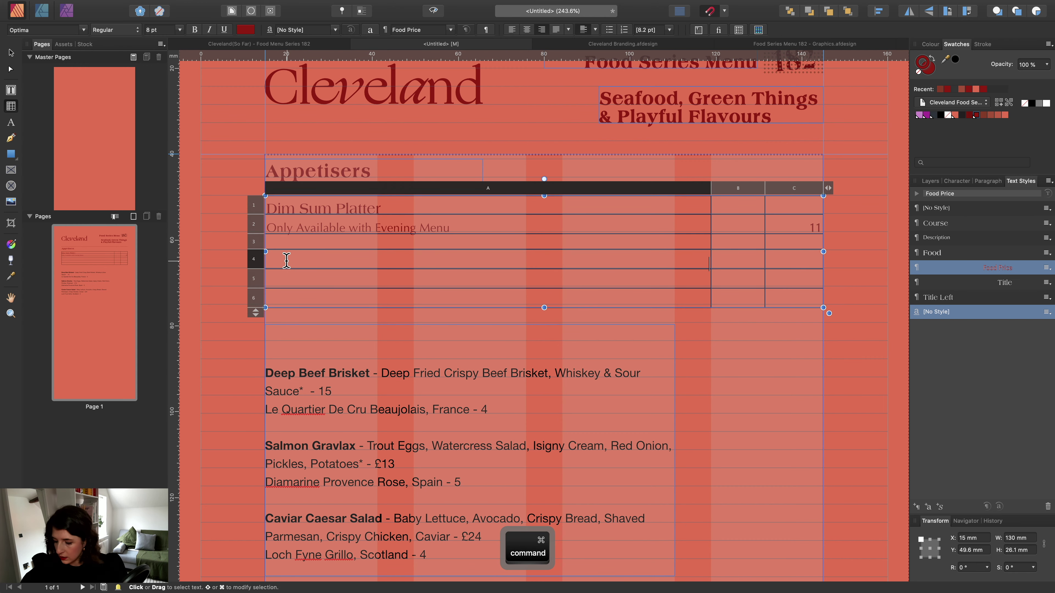
pyautogui.press('super+v')
pyautogui.moveTo(381, 373); pyautogui.dragTo(299, 392)
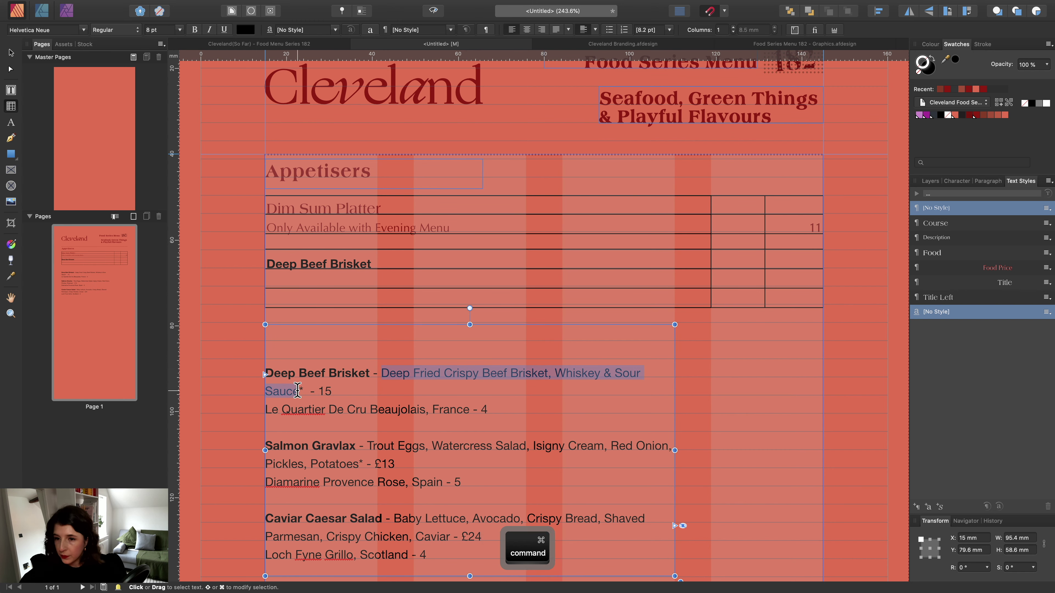
pyautogui.press('super+c')
pyautogui.click(297, 277)
pyautogui.press('super+v')
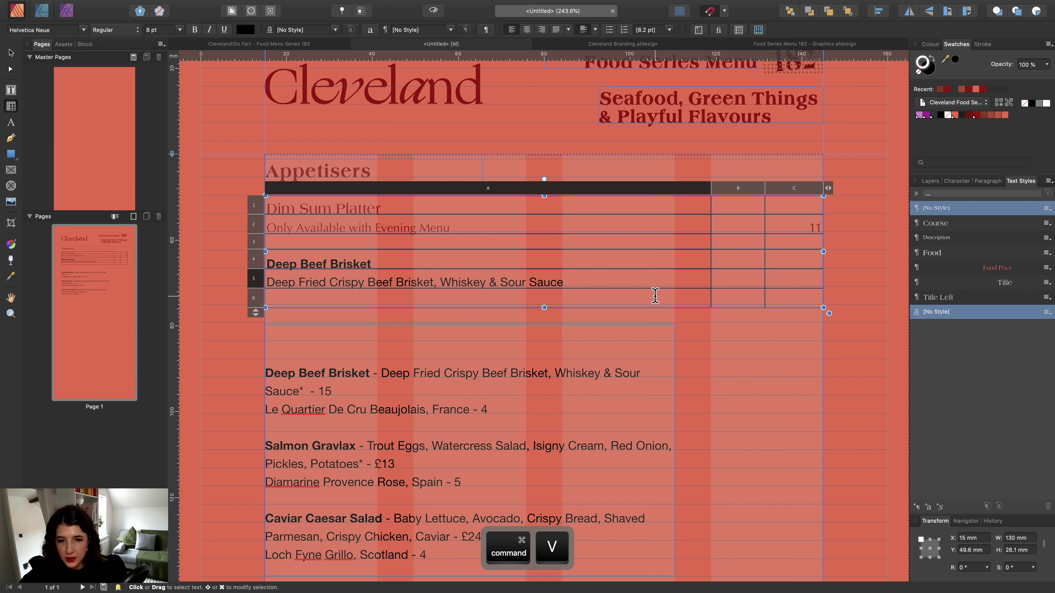
pyautogui.click(788, 281)
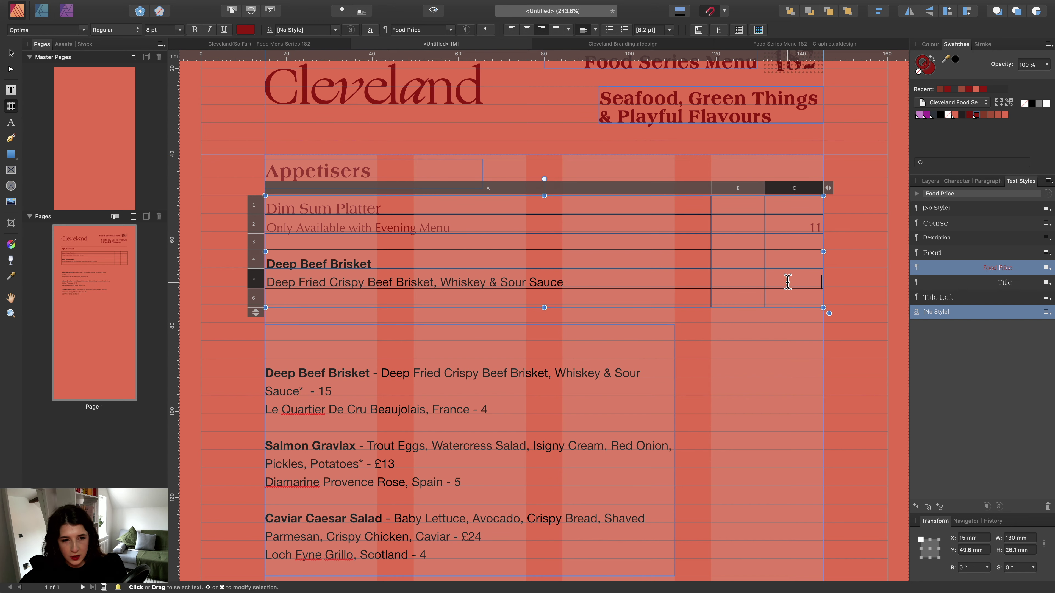
pyautogui.write('15')
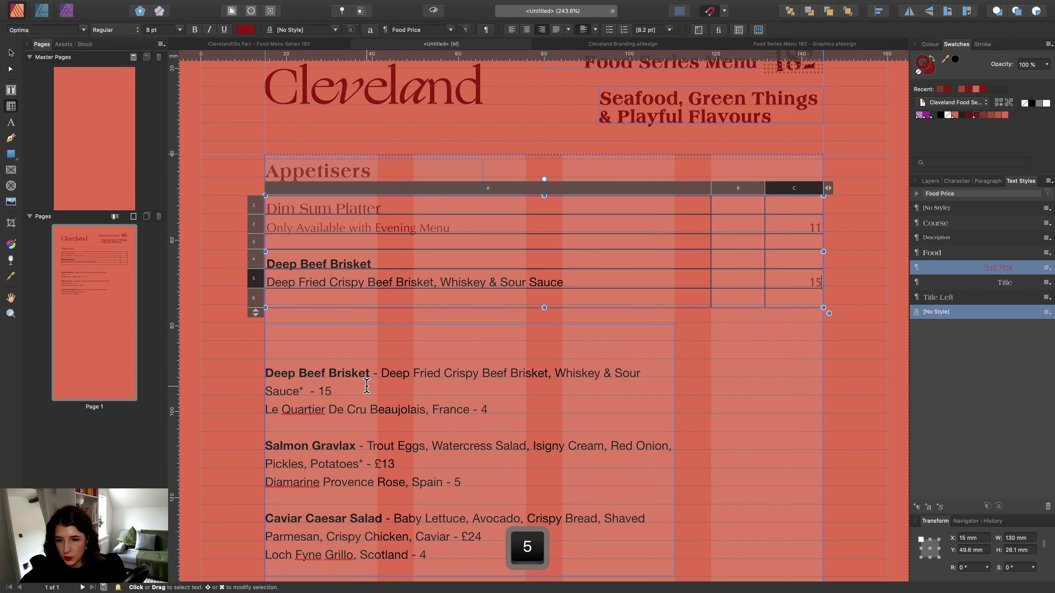
pyautogui.moveTo(367, 385); pyautogui.dragTo(265, 374)
pyautogui.press('BackSpace')
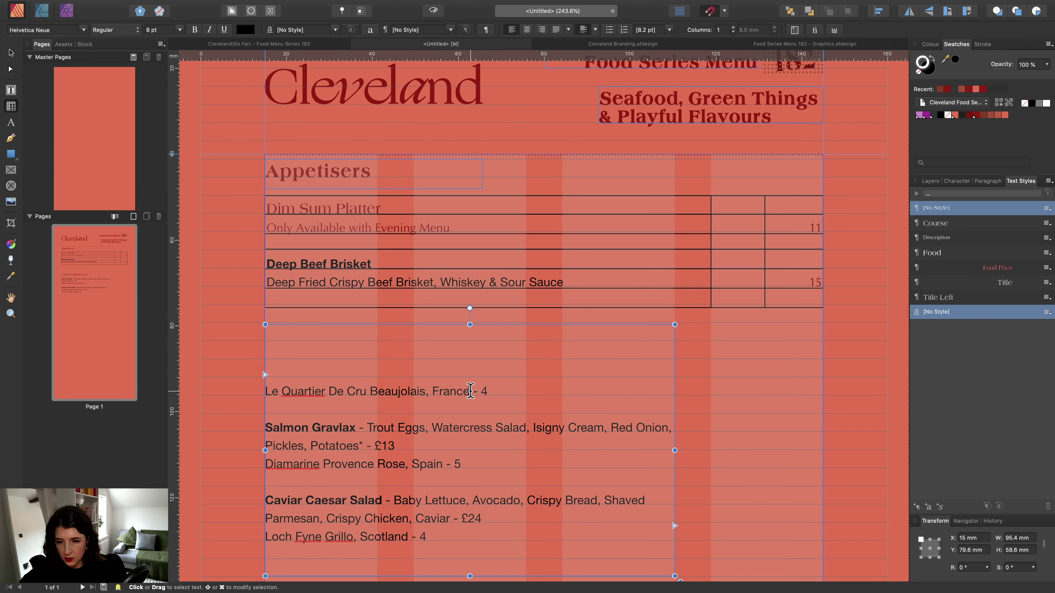
# Move Le Quartier De Cru Beaujolais, France into row 6 at price 4 and delete its original line.
pyautogui.moveTo(470, 391); pyautogui.dragTo(275, 392)
pyautogui.press('super+c')
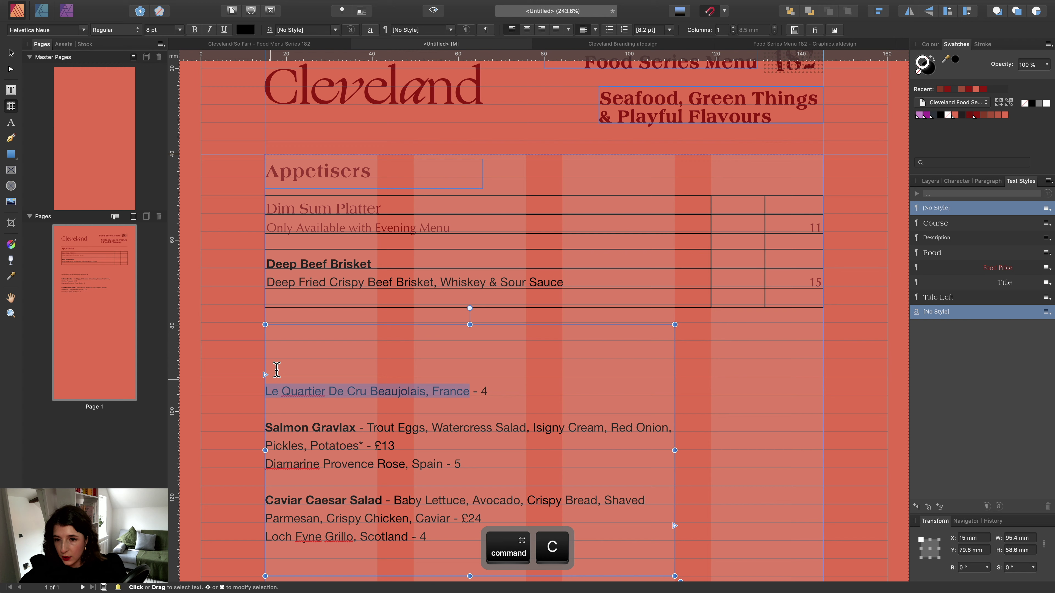
pyautogui.click(311, 302)
pyautogui.press('super+v')
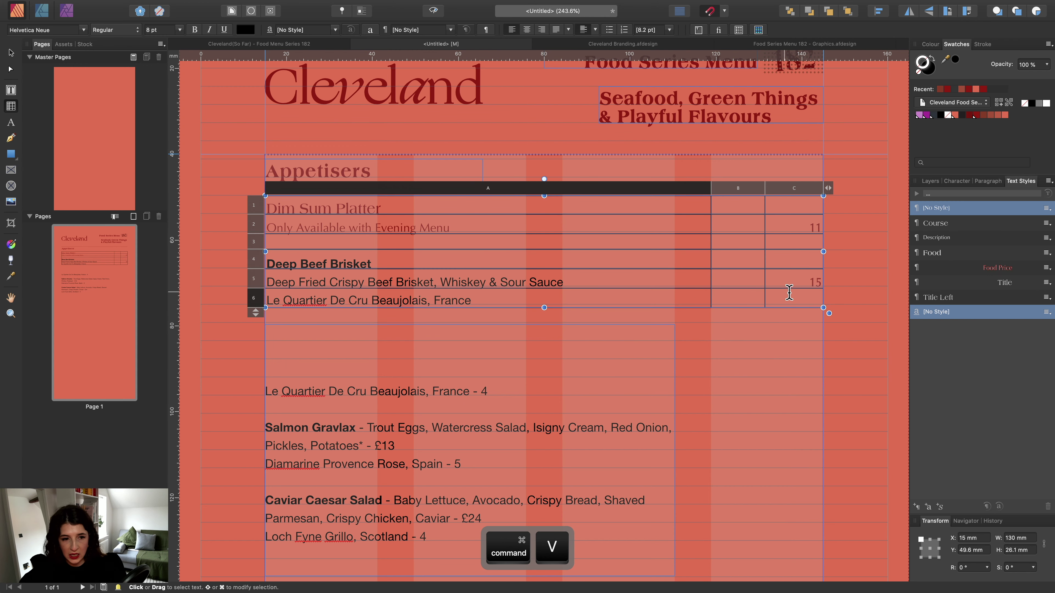
pyautogui.click(792, 294)
pyautogui.write('4')
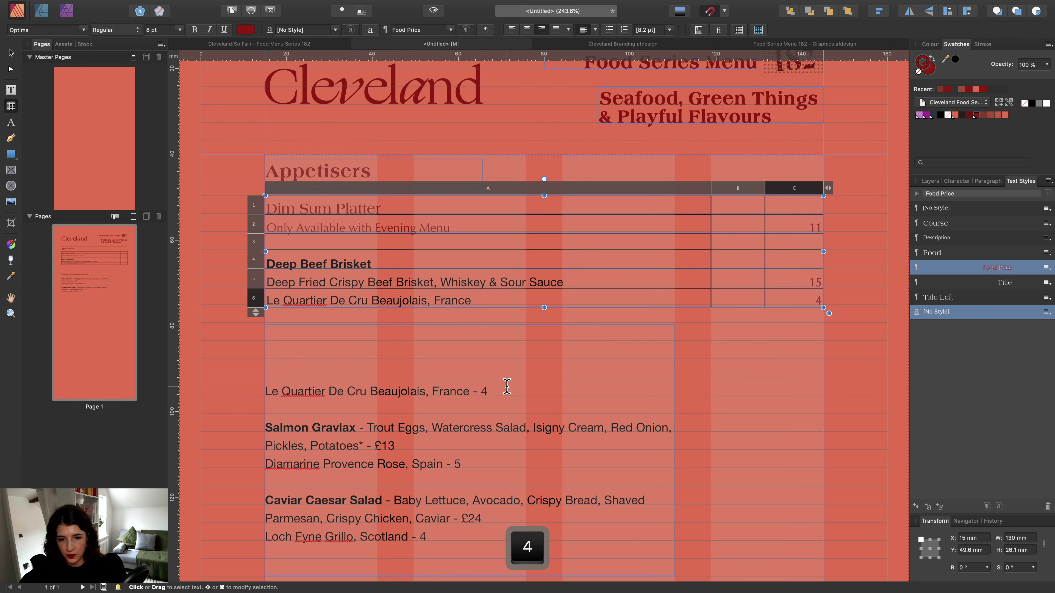
pyautogui.moveTo(507, 387); pyautogui.dragTo(272, 387)
pyautogui.press('BackSpace')
pyautogui.scroll(-2, 260, 386)
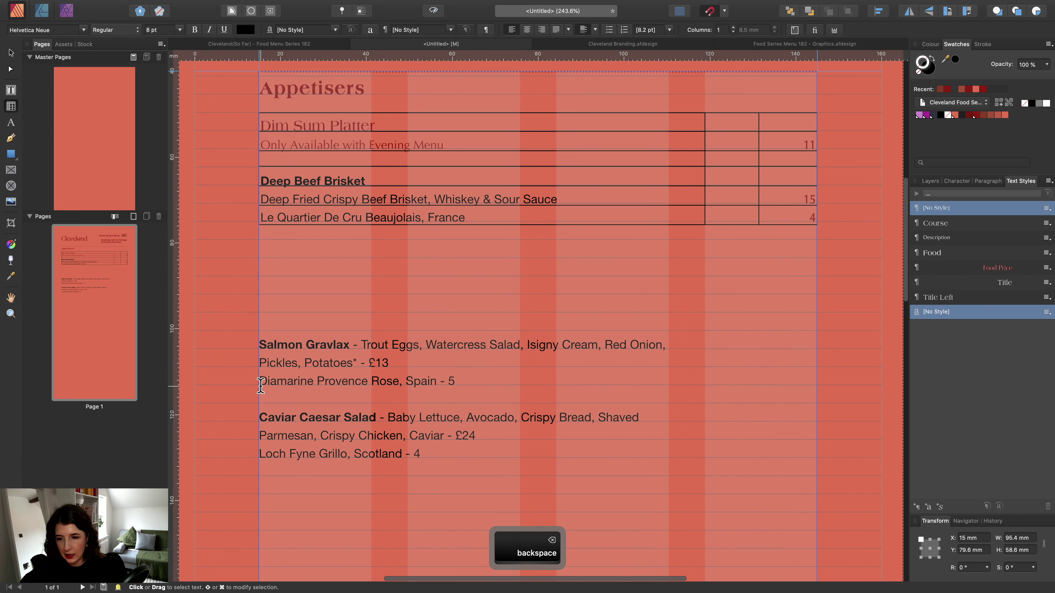
pyautogui.scroll(-2, 260, 385)
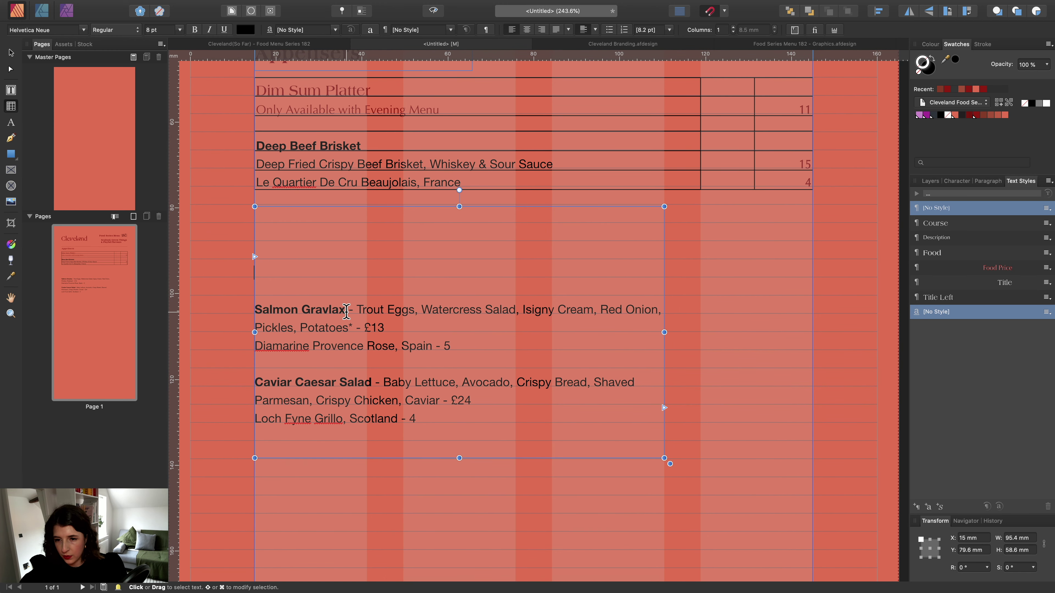
# Copy the Salmon Gravlax name and add extra rows below the menu table.
pyautogui.moveTo(347, 311); pyautogui.dragTo(255, 310)
pyautogui.press('super+c')
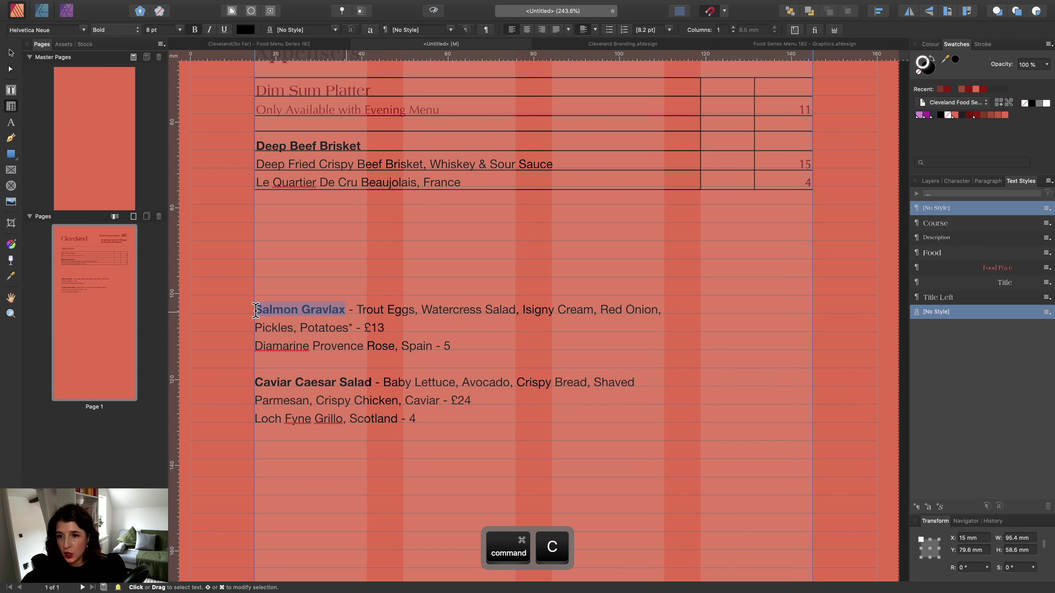
pyautogui.click(11, 54)
pyautogui.click(309, 182)
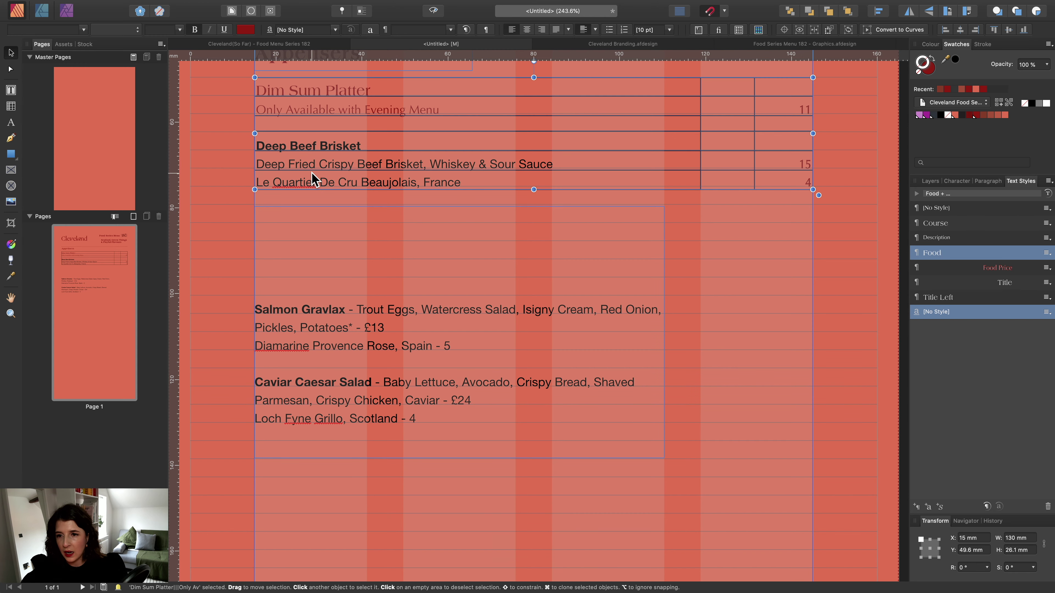
pyautogui.doubleClick(283, 183)
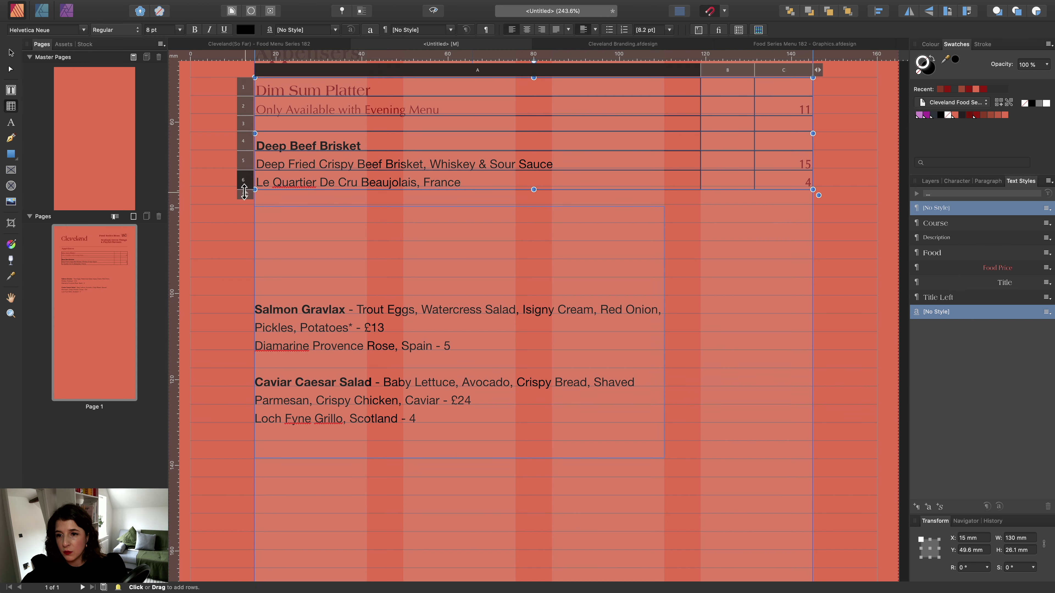
pyautogui.moveTo(244, 192); pyautogui.dragTo(243, 236)
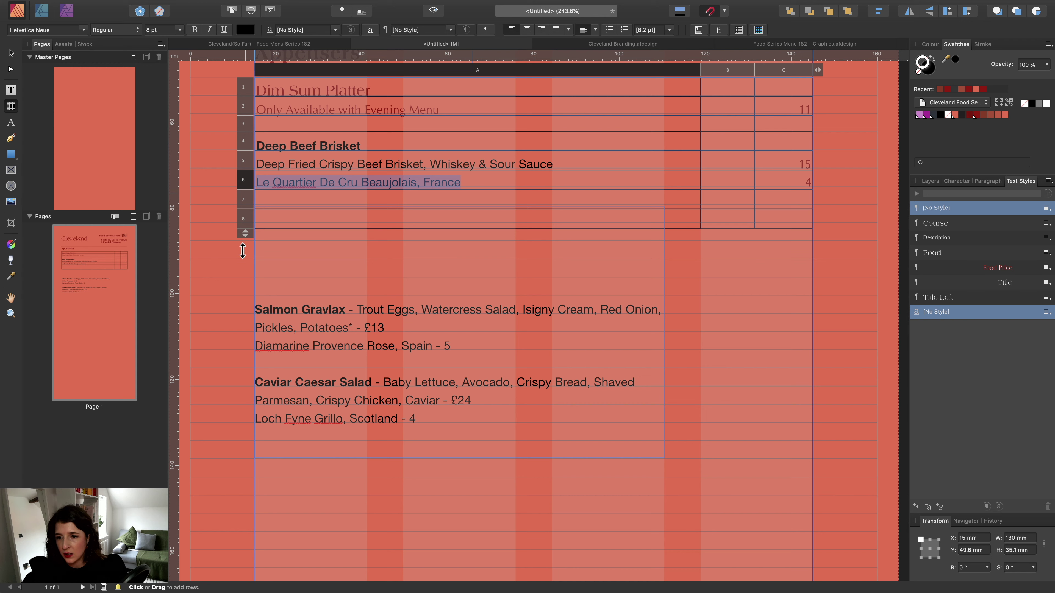
pyautogui.moveTo(243, 250); pyautogui.dragTo(241, 279)
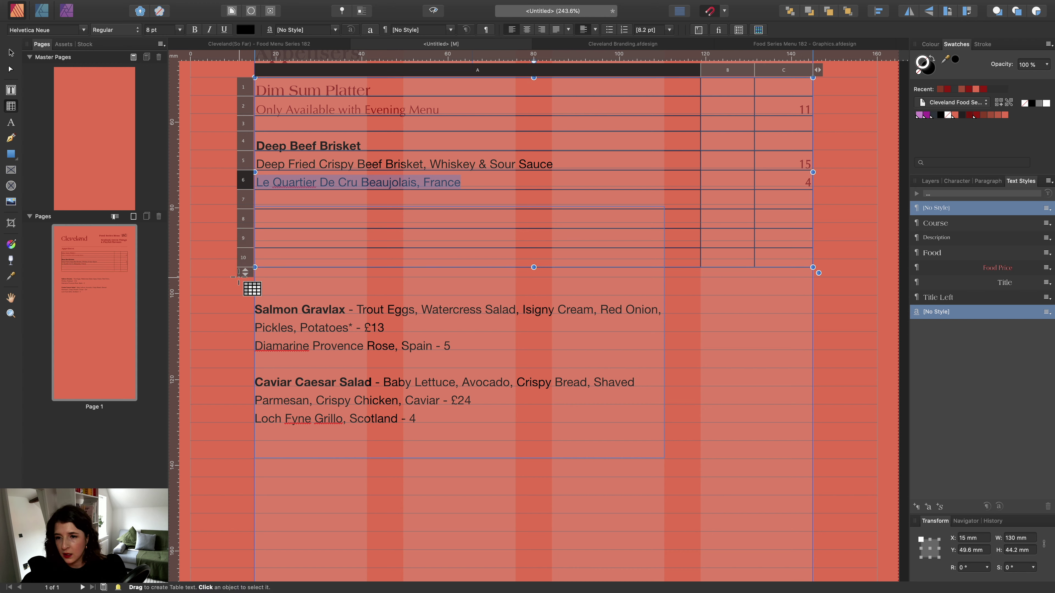
# Bring the table to ten rows, undo the misplaced paste, and lower the text frame's top edge.
pyautogui.click(292, 218)
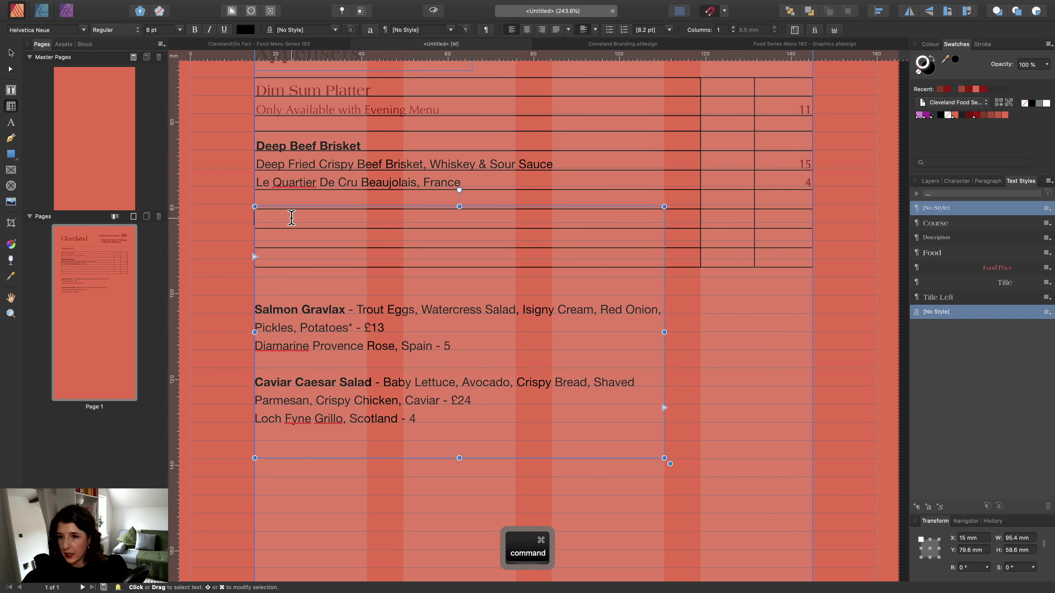
pyautogui.press('super+v')
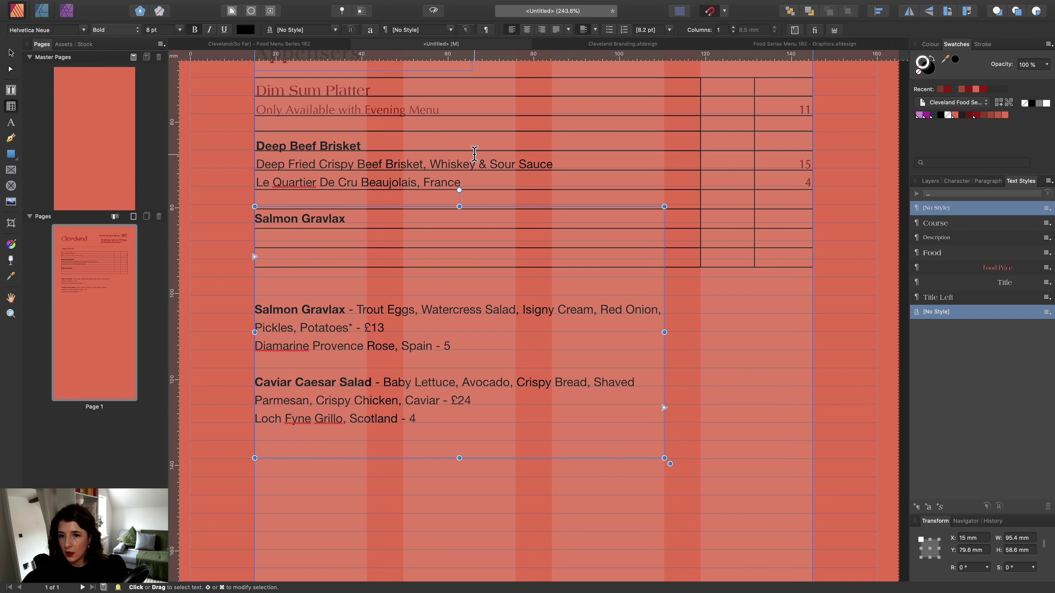
pyautogui.press('super+z')
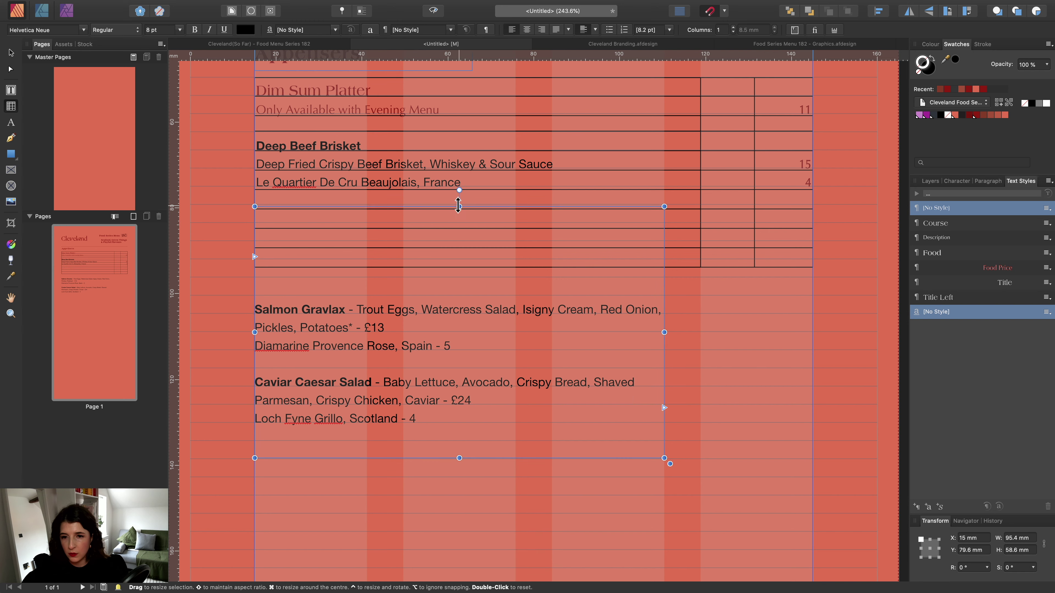
pyautogui.moveTo(458, 206); pyautogui.dragTo(459, 312)
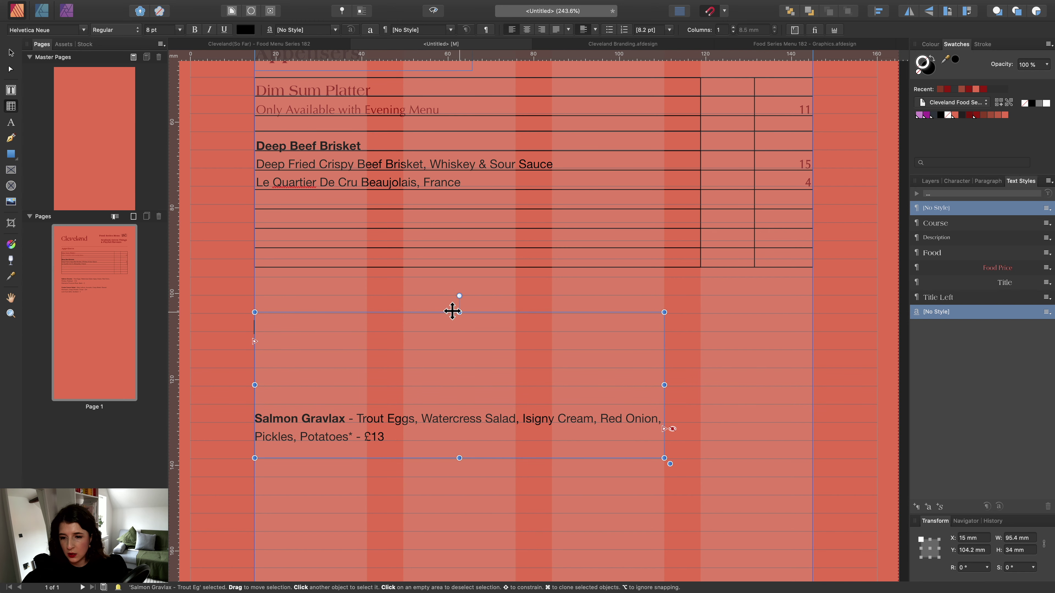
# Put Salmon Gravlax into table row 8 and remove its heading from the text frame.
pyautogui.click(256, 419)
pyautogui.press('BackSpace')
pyautogui.press('BackSpace')
pyautogui.press('BackSpace')
pyautogui.press('BackSpace')
pyautogui.press('BackSpace')
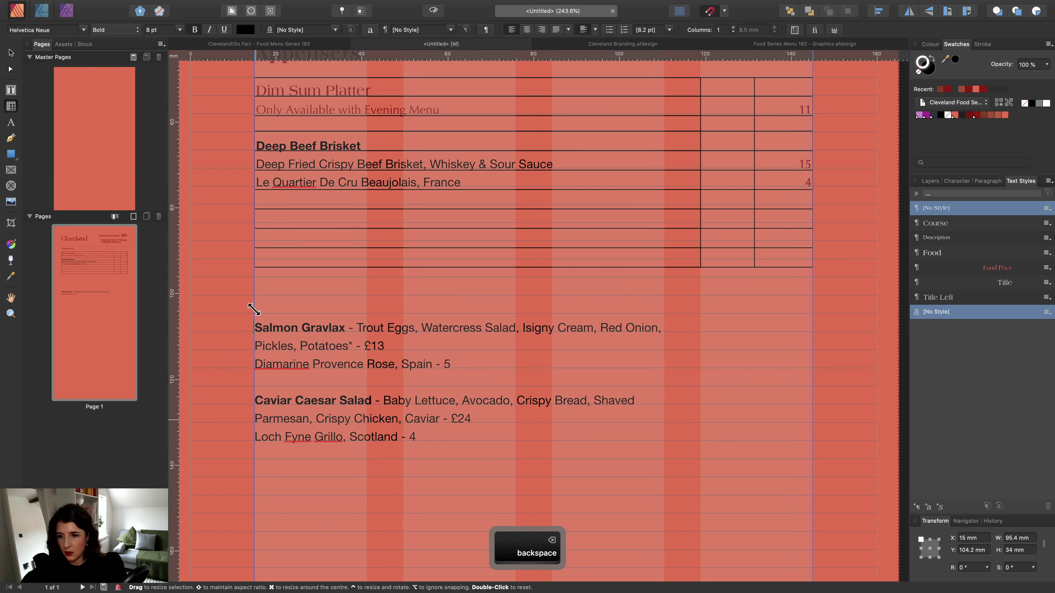
pyautogui.click(286, 214)
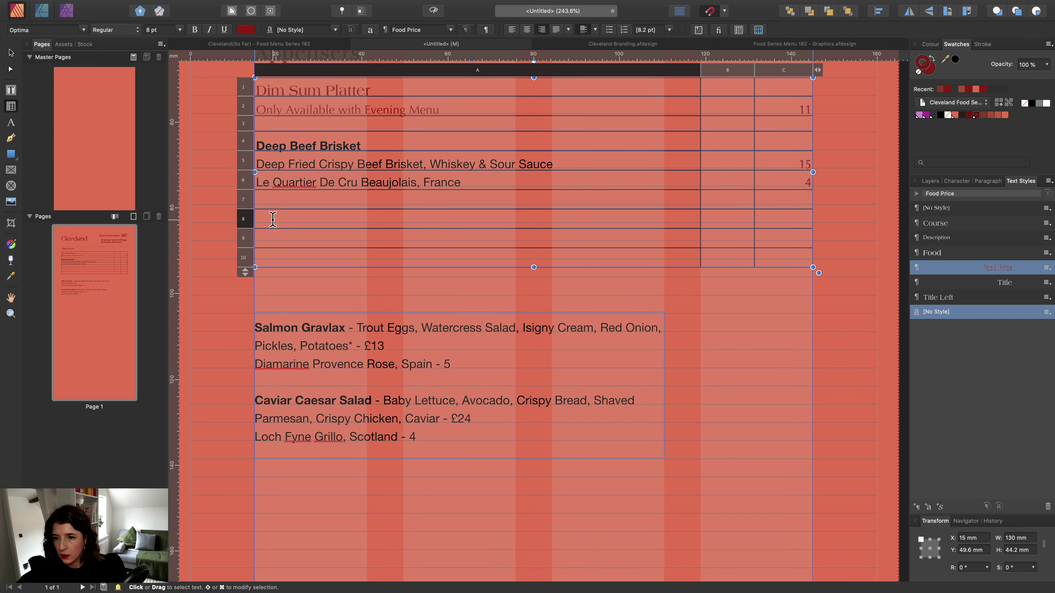
pyautogui.press('cmd+v')
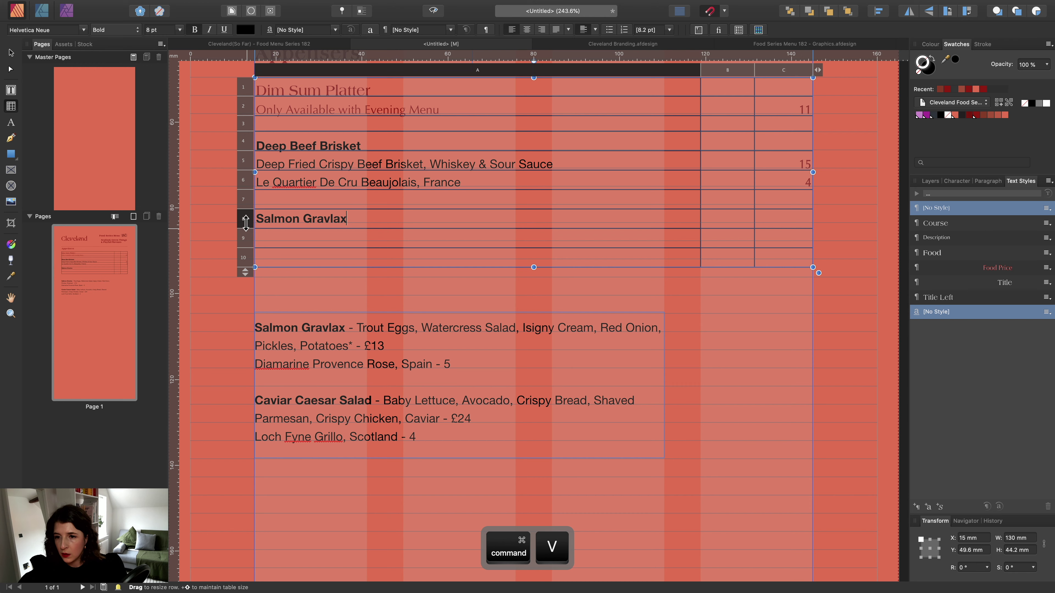
pyautogui.moveTo(246, 225); pyautogui.dragTo(245, 223)
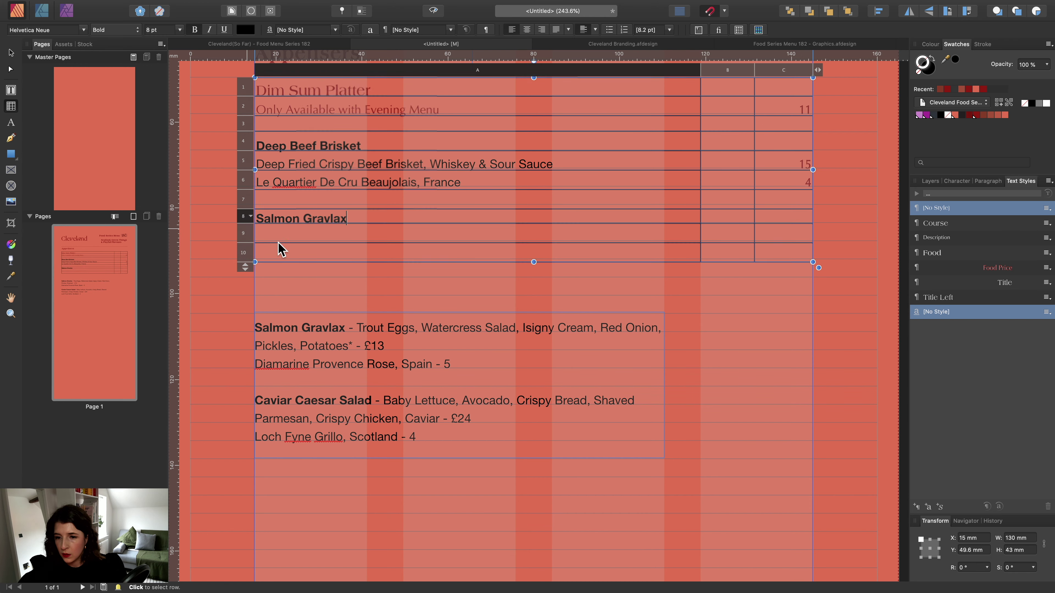
pyautogui.click(361, 328)
pyautogui.keyDown('shift'); pyautogui.click(254, 327); pyautogui.keyUp('shift')
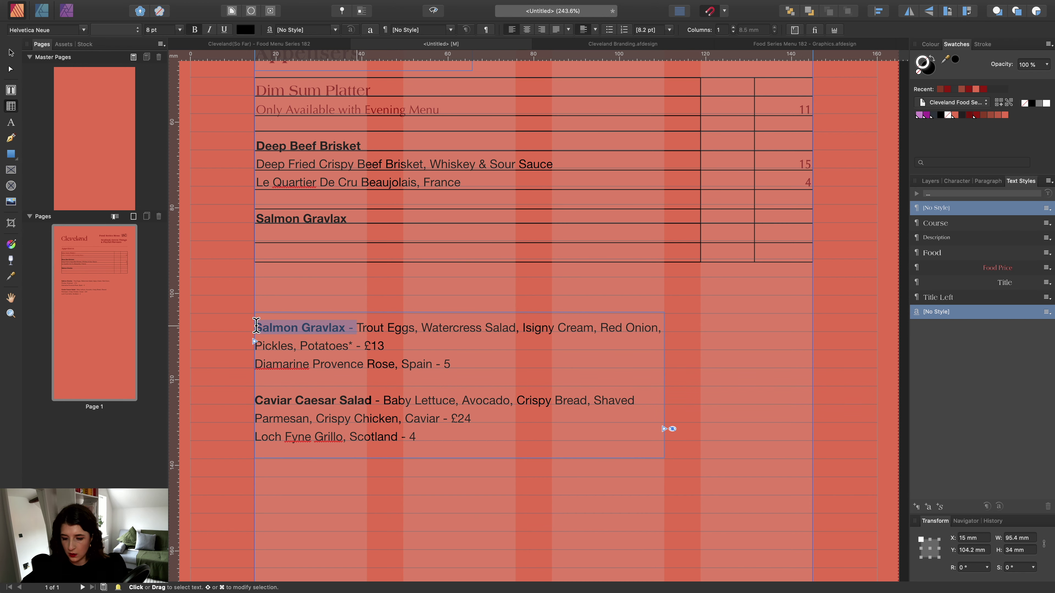
pyautogui.press('BackSpace')
# Add the Trout Eggs description to row 9 at 13, style column C as Food Price, delete the source paragraph.
pyautogui.moveTo(257, 328); pyautogui.dragTo(660, 331)
pyautogui.press('super+c')
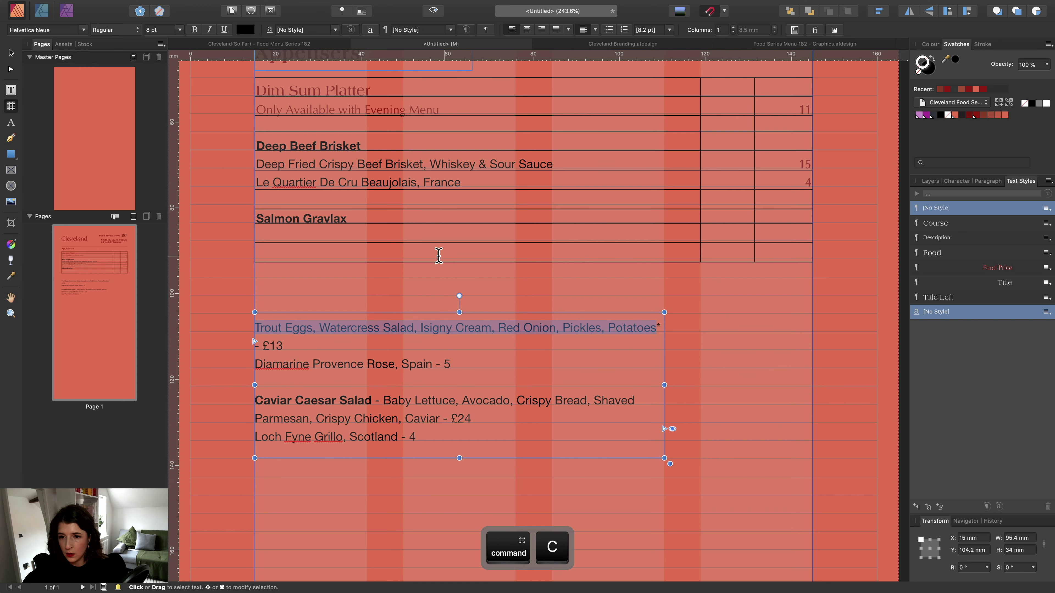
pyautogui.click(348, 234)
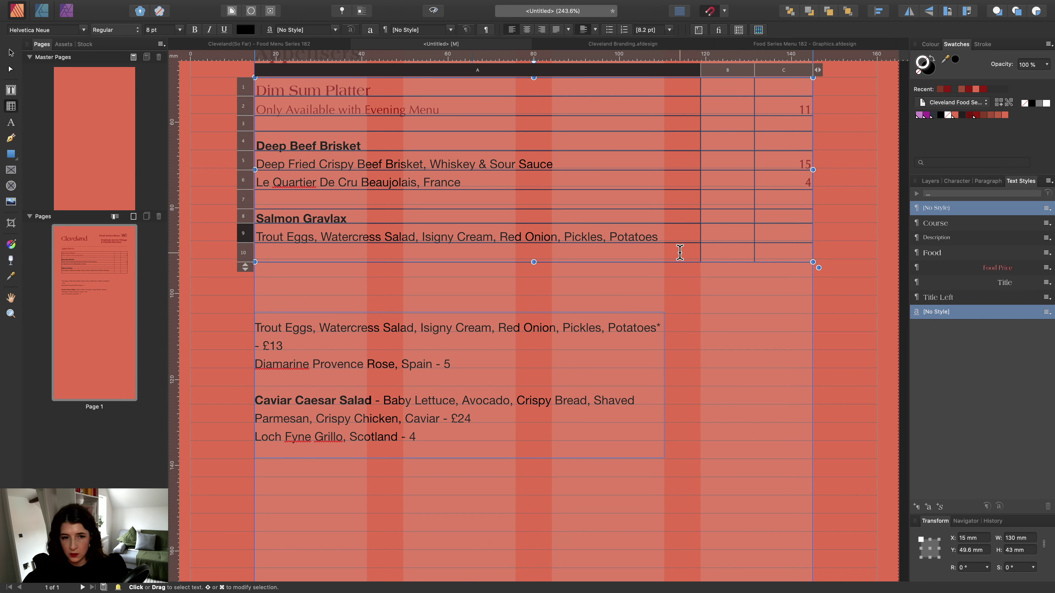
pyautogui.click(800, 230)
pyautogui.write('13')
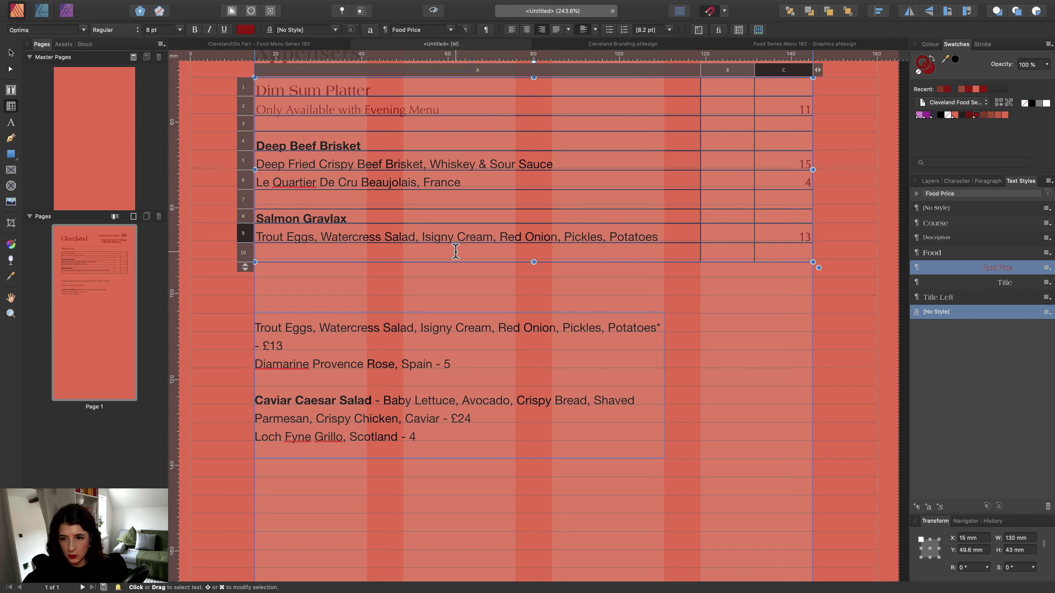
pyautogui.click(785, 71)
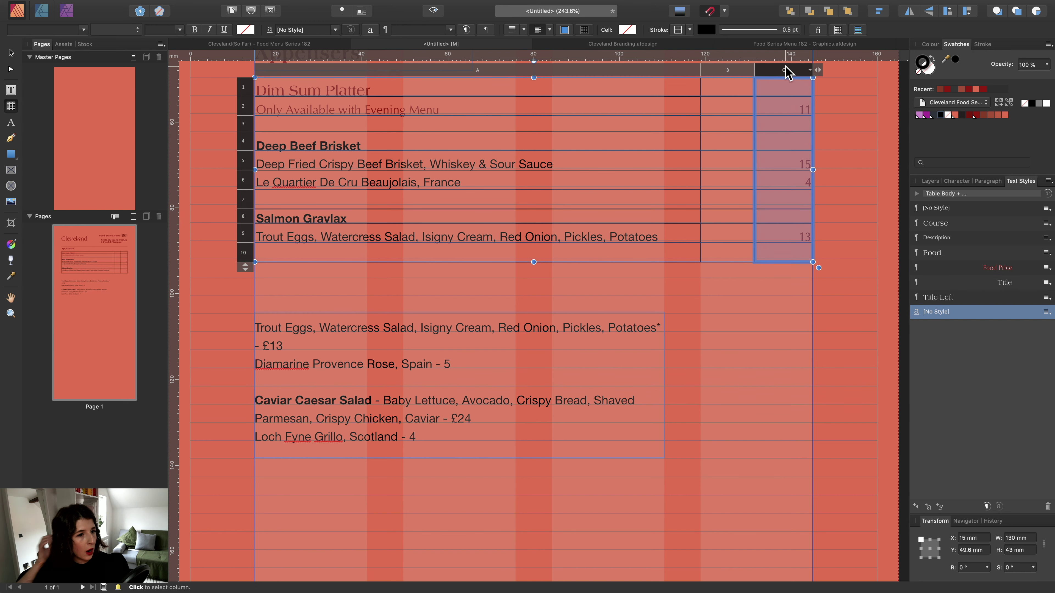
pyautogui.click(976, 270)
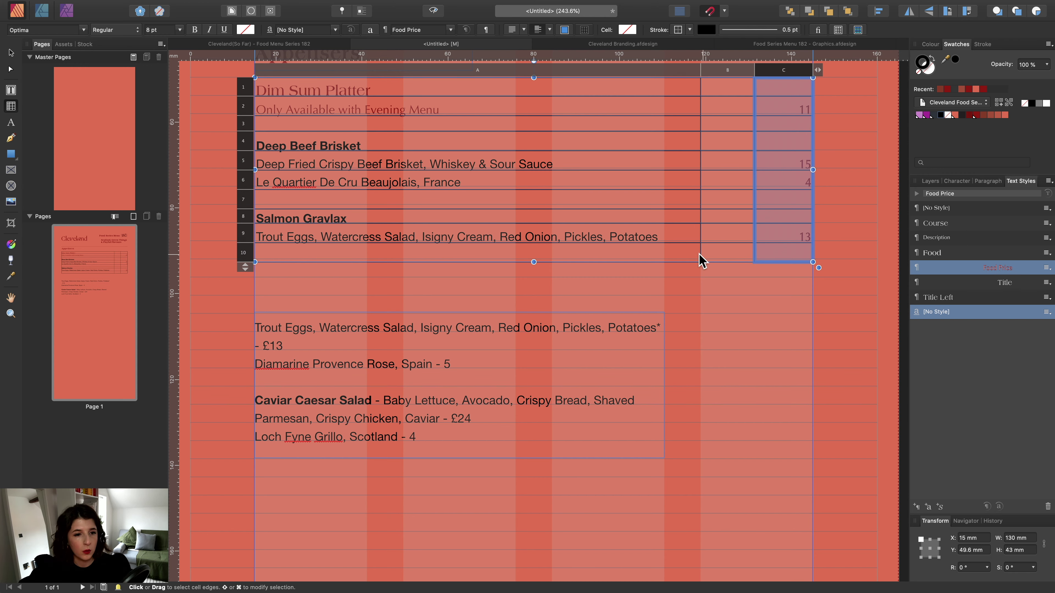
pyautogui.click(332, 253)
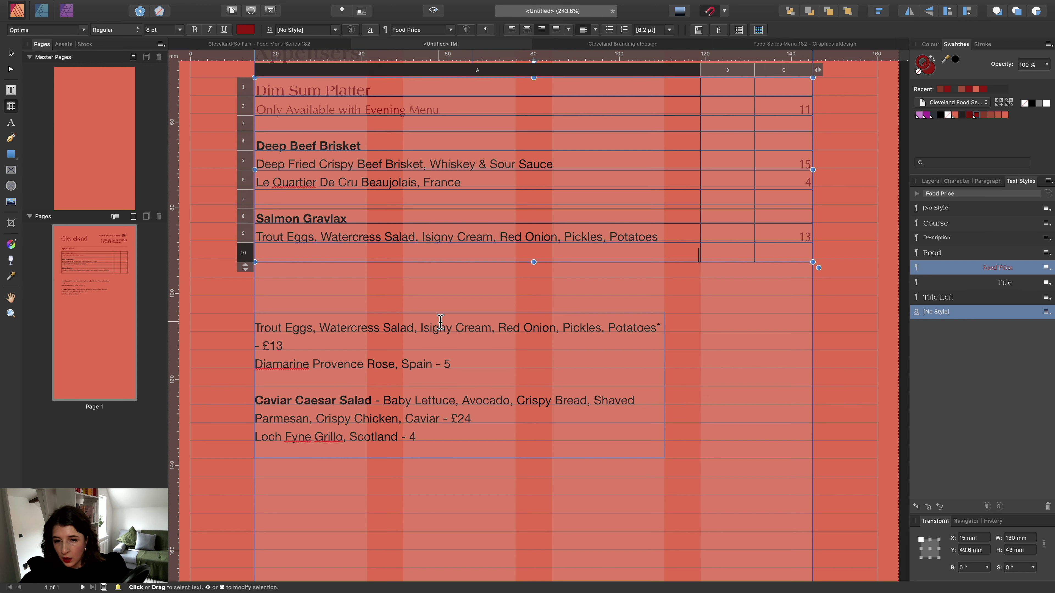
pyautogui.moveTo(287, 345); pyautogui.dragTo(258, 324)
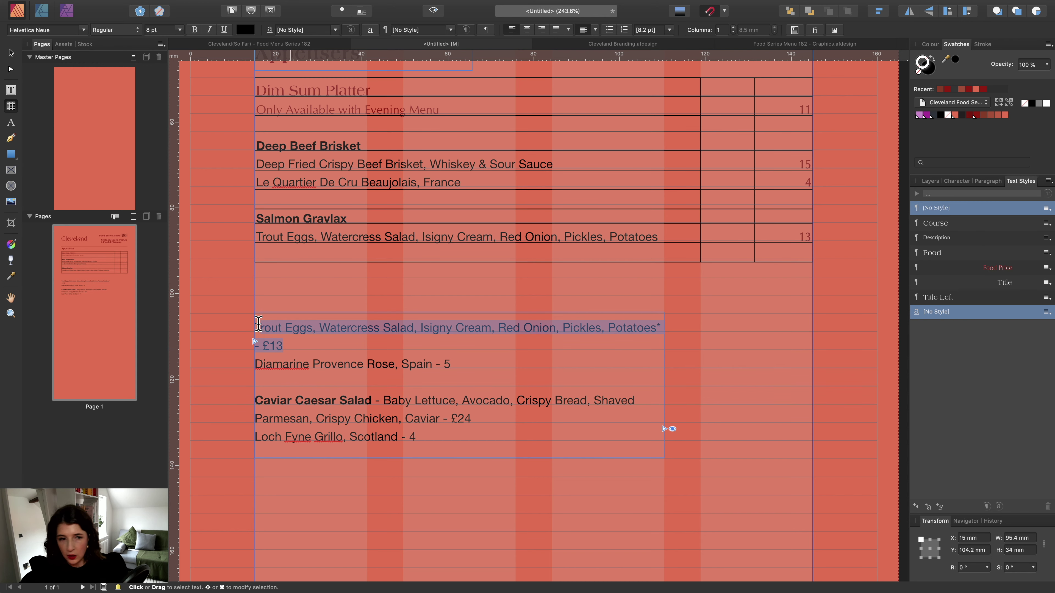
pyautogui.press('BackSpace')
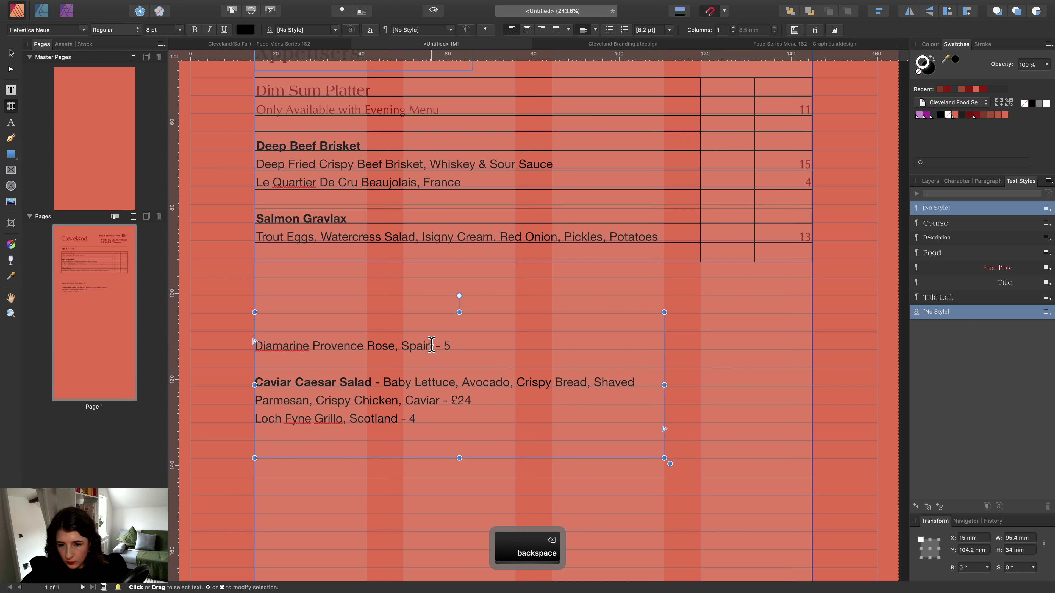
# Move Diamarine Provence Rose, Spain into row 10 at 5, delete its line, and add more rows.
pyautogui.moveTo(259, 344); pyautogui.dragTo(254, 346)
pyautogui.press('super+c')
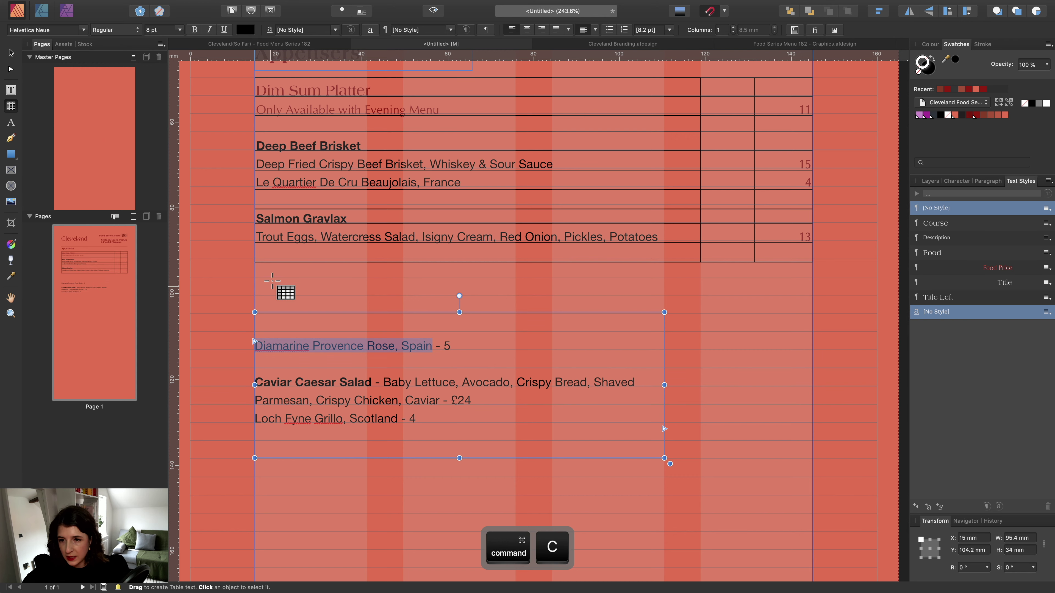
pyautogui.click(271, 251)
pyautogui.press('super+v')
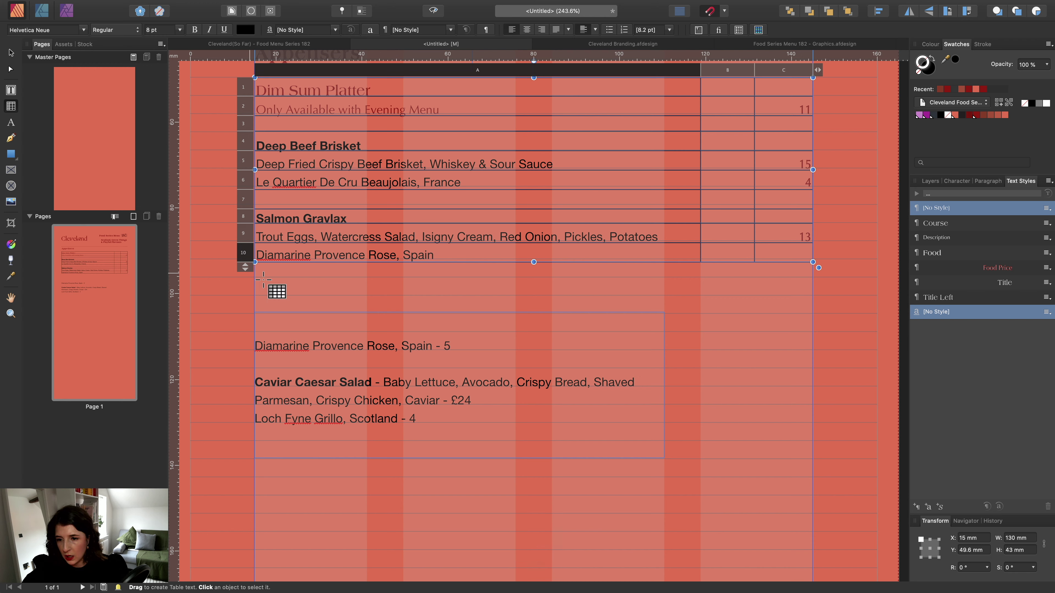
pyautogui.click(790, 251)
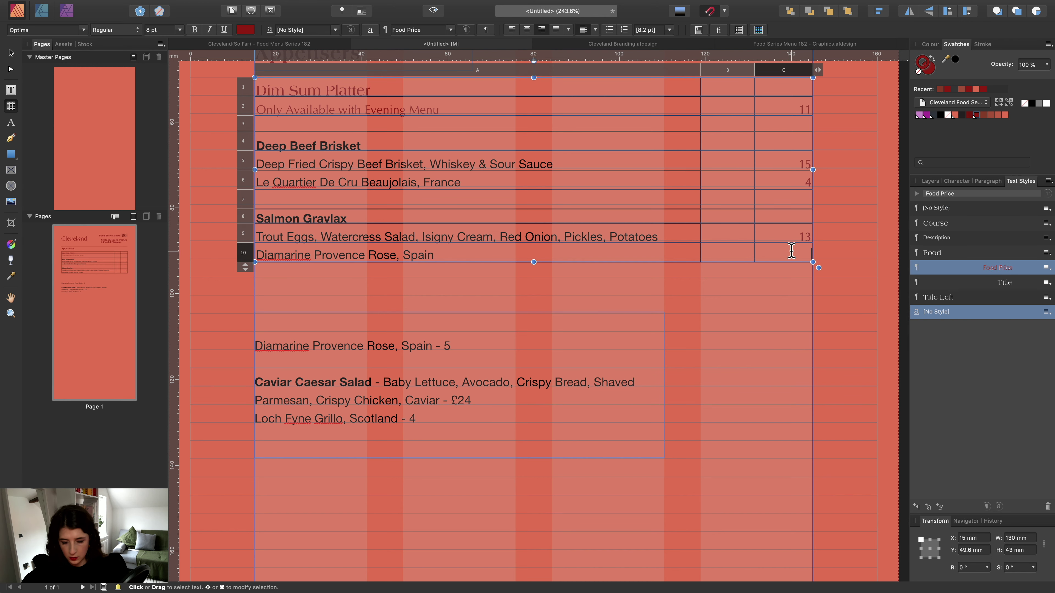
pyautogui.write('5')
pyautogui.click(470, 347)
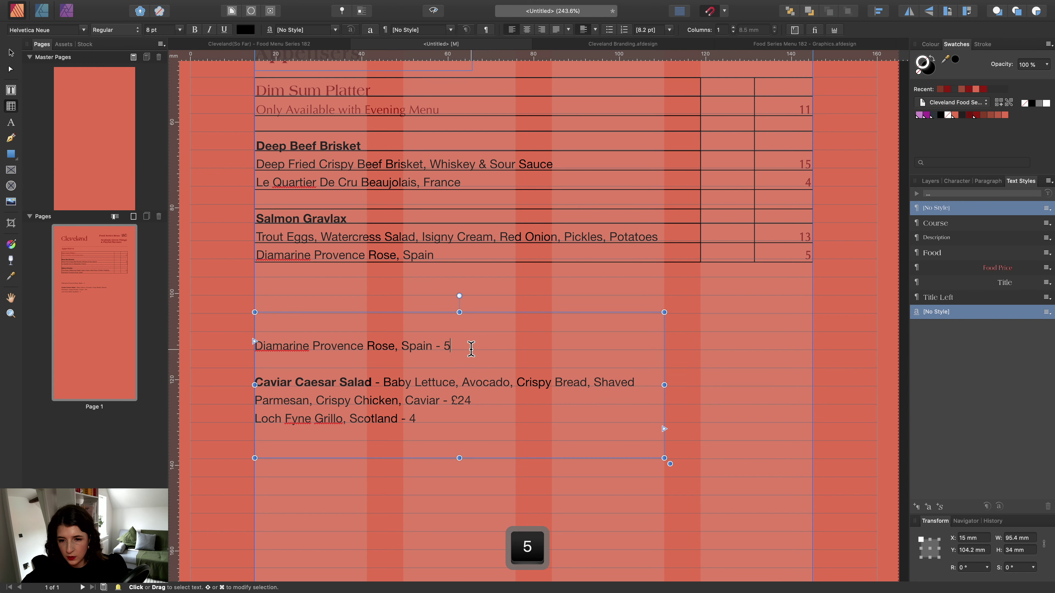
pyautogui.tripleClick(254, 345)
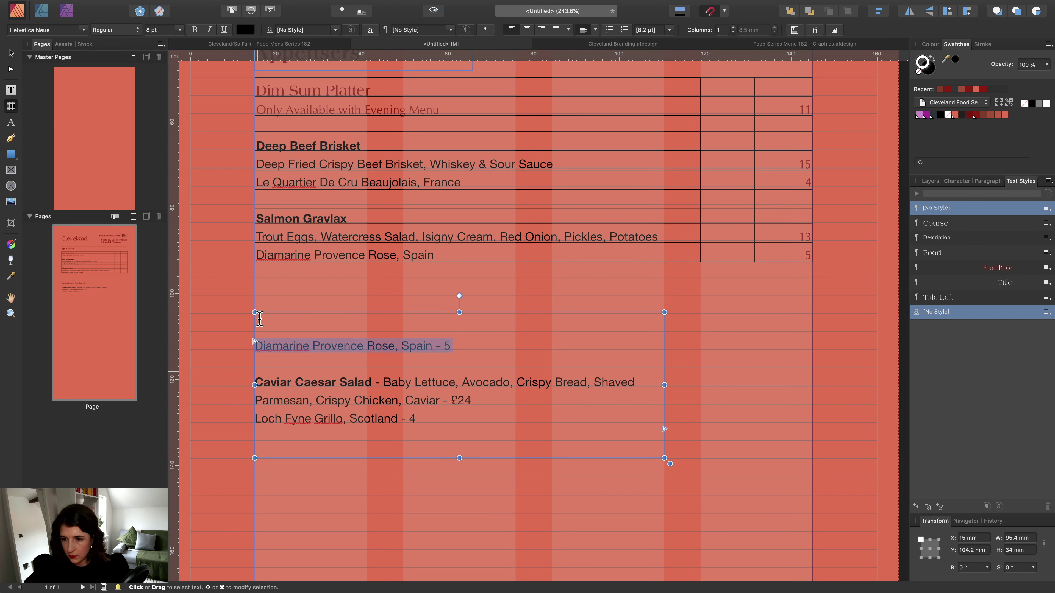
pyautogui.press('BackSpace')
pyautogui.press('BackSpace')
pyautogui.press('BackSpace')
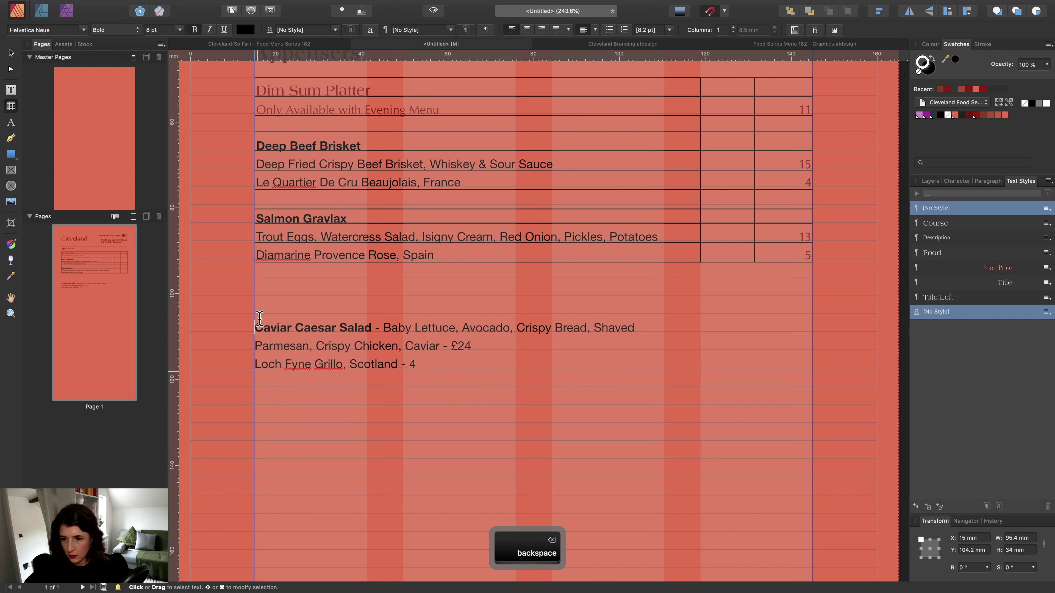
pyautogui.click(275, 254)
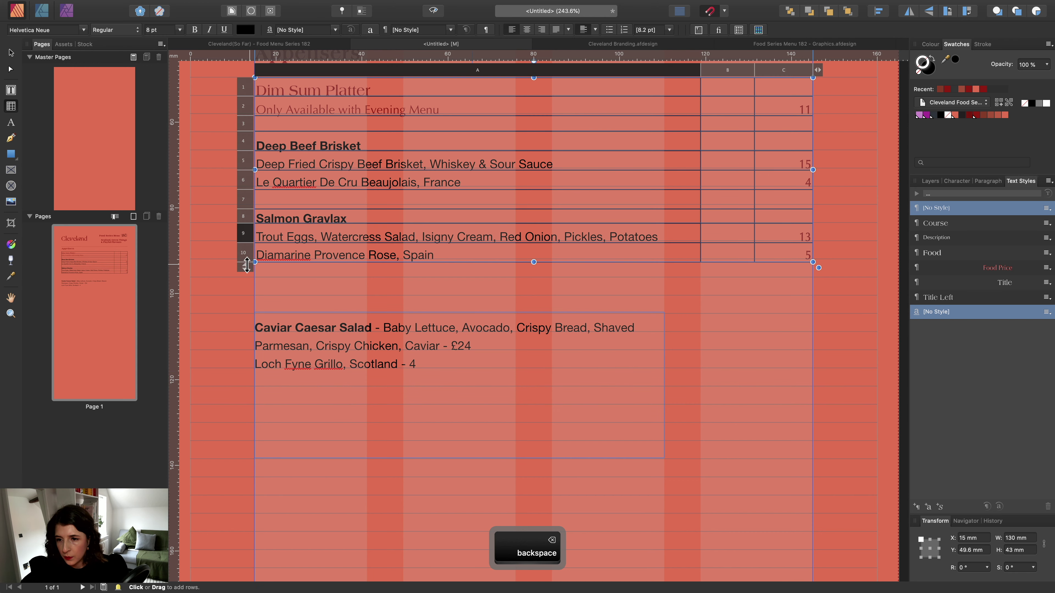
pyautogui.moveTo(244, 268); pyautogui.dragTo(236, 347)
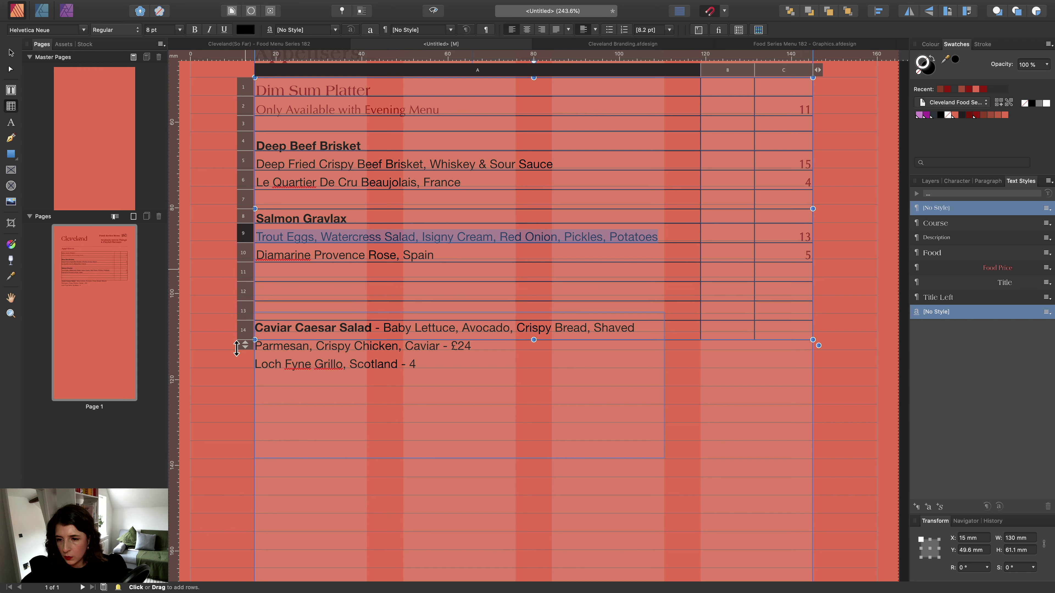
# Move the Caviar Caesar Salad frame below the table and shorten row 11 slightly.
pyautogui.click(10, 52)
pyautogui.moveTo(324, 364); pyautogui.dragTo(323, 400)
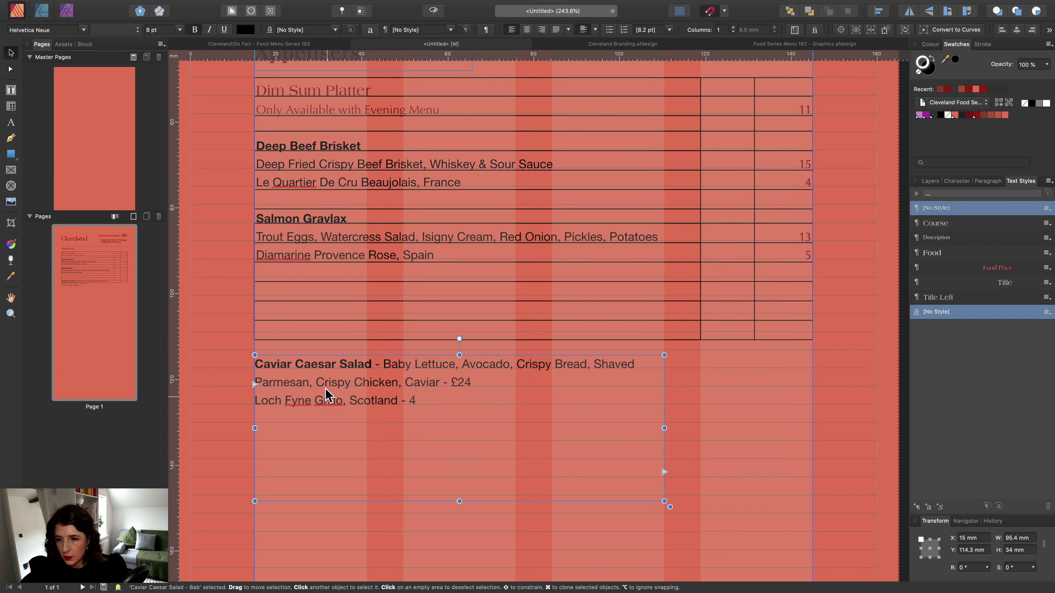
pyautogui.doubleClick(290, 275)
pyautogui.moveTo(239, 281); pyautogui.dragTo(239, 276)
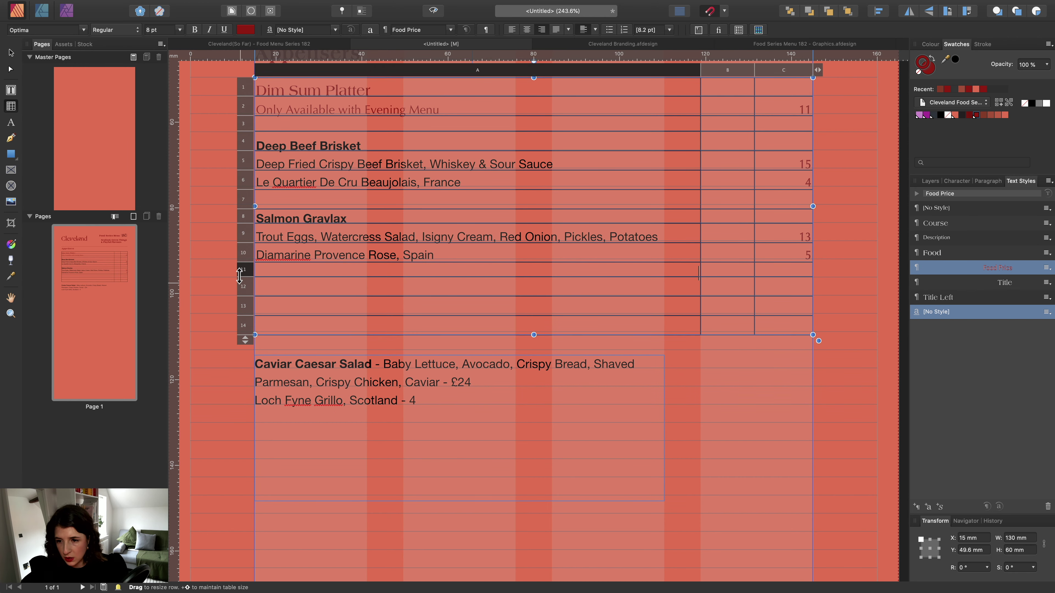
pyautogui.click(278, 286)
# Paste the Caviar Caesar Salad name into row 12.
pyautogui.moveTo(371, 364); pyautogui.dragTo(255, 362)
pyautogui.press('cmd+c')
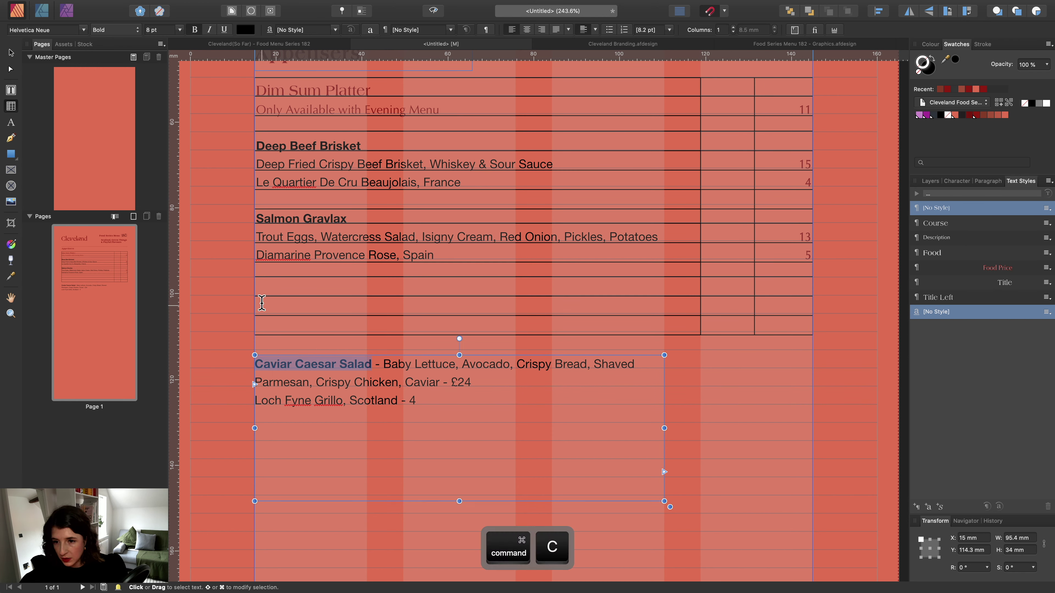
pyautogui.click(264, 286)
pyautogui.press('cmd+v')
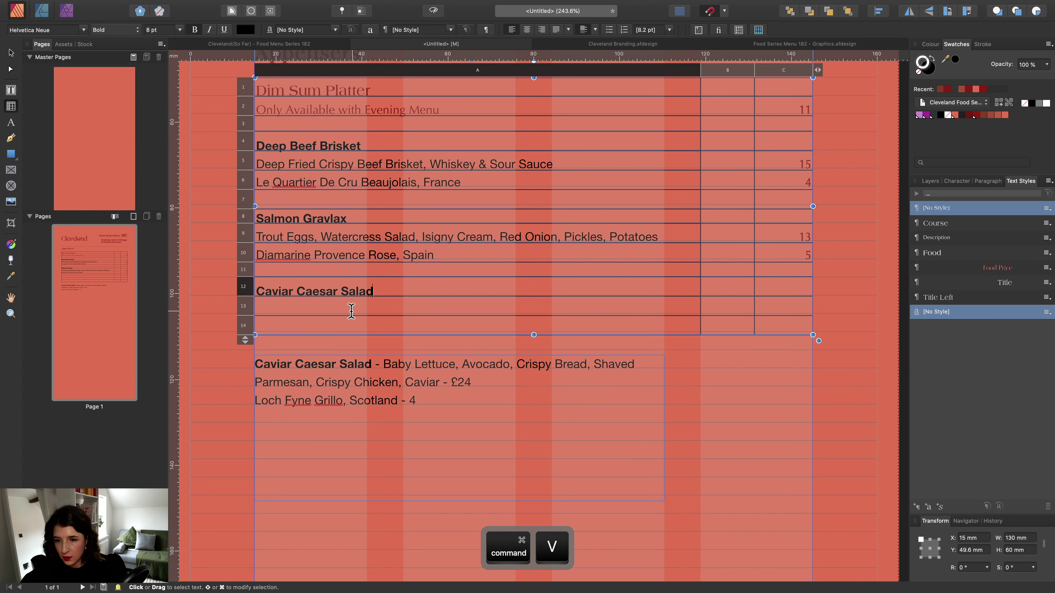
# Paste the salad's ingredient list into row 13, toggle bold on it, and price it 24.
pyautogui.click(344, 305)
pyautogui.moveTo(383, 364); pyautogui.dragTo(441, 383)
pyautogui.press('cmd+c')
pyautogui.click(325, 307)
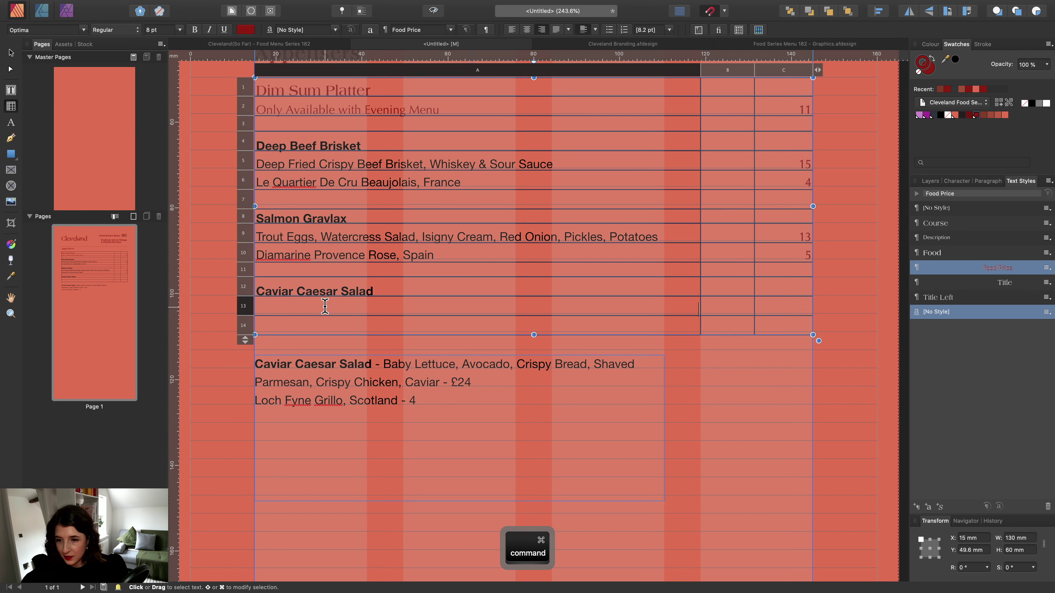
pyautogui.press('cmd+v')
pyautogui.press('cmd+b')
pyautogui.press('Escape')
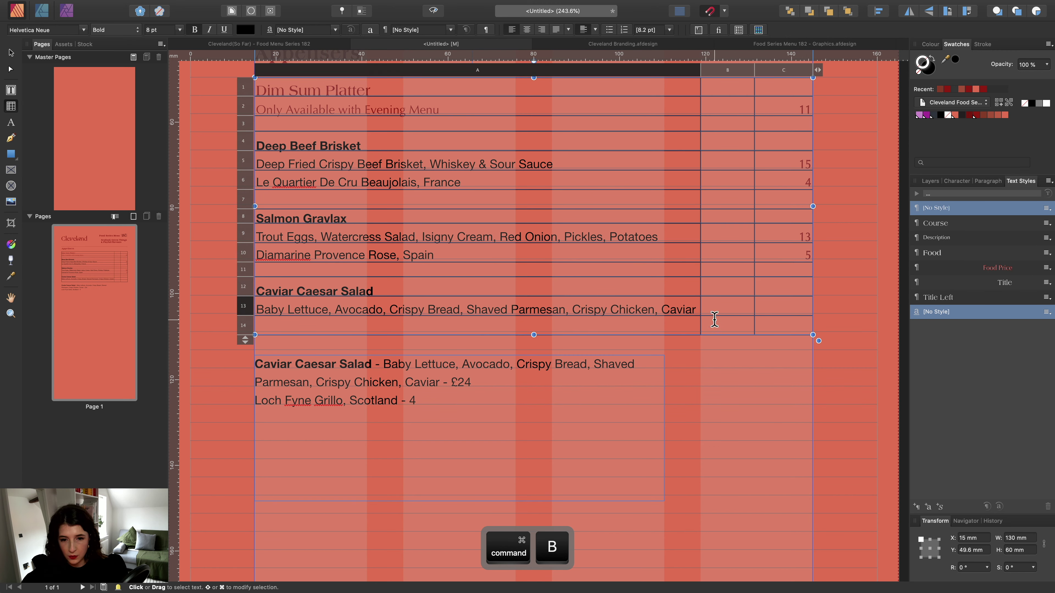
pyautogui.click(788, 310)
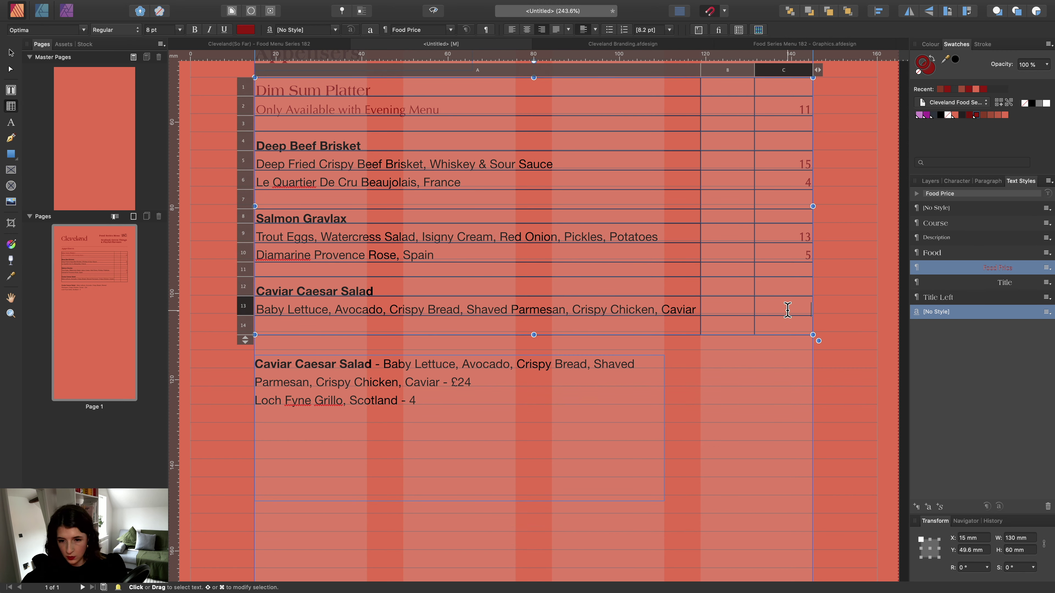
pyautogui.write('24')
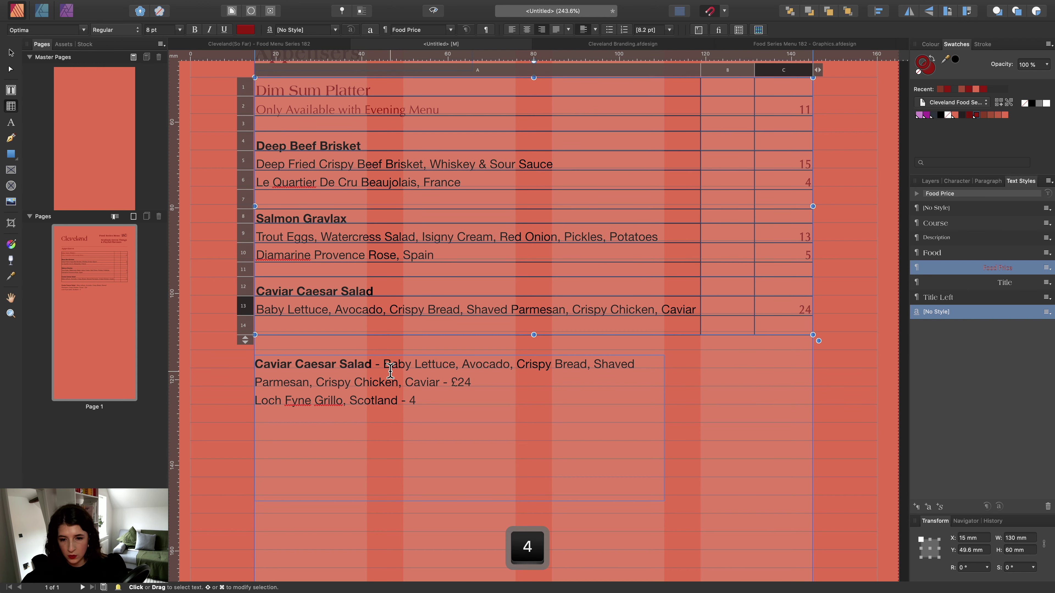
# Put Loch Fyne Grillo, Scotland into row 14 with price 4.
pyautogui.click(787, 326)
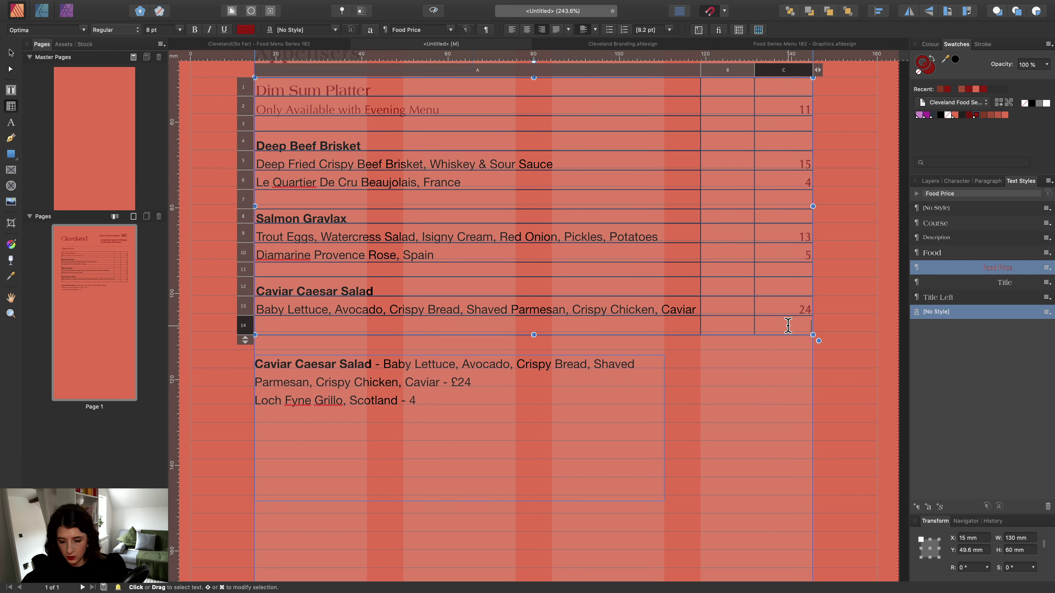
pyautogui.write('4')
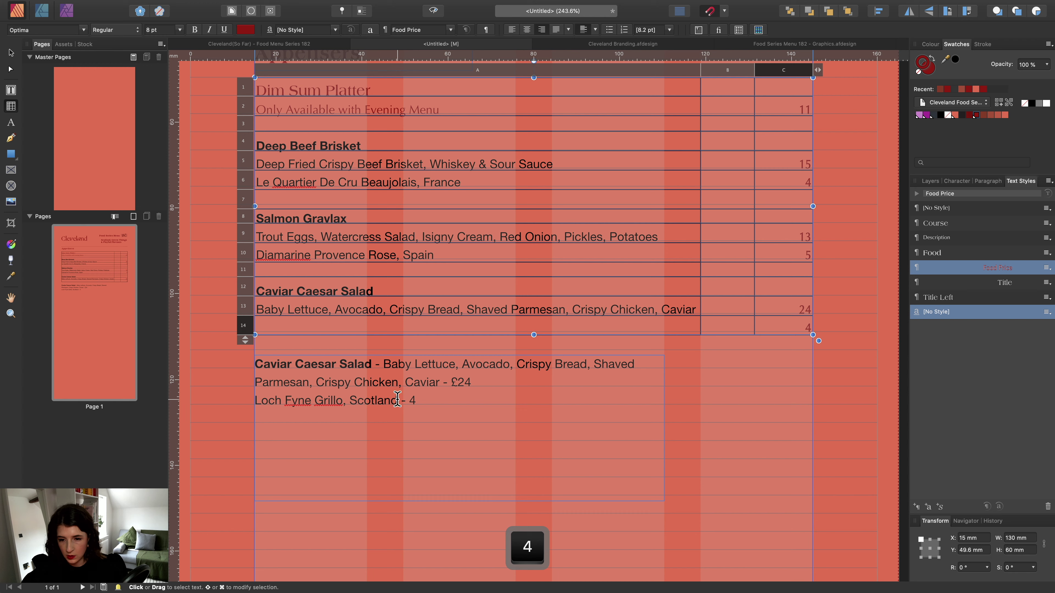
pyautogui.moveTo(398, 400); pyautogui.dragTo(255, 401)
pyautogui.press('super+c')
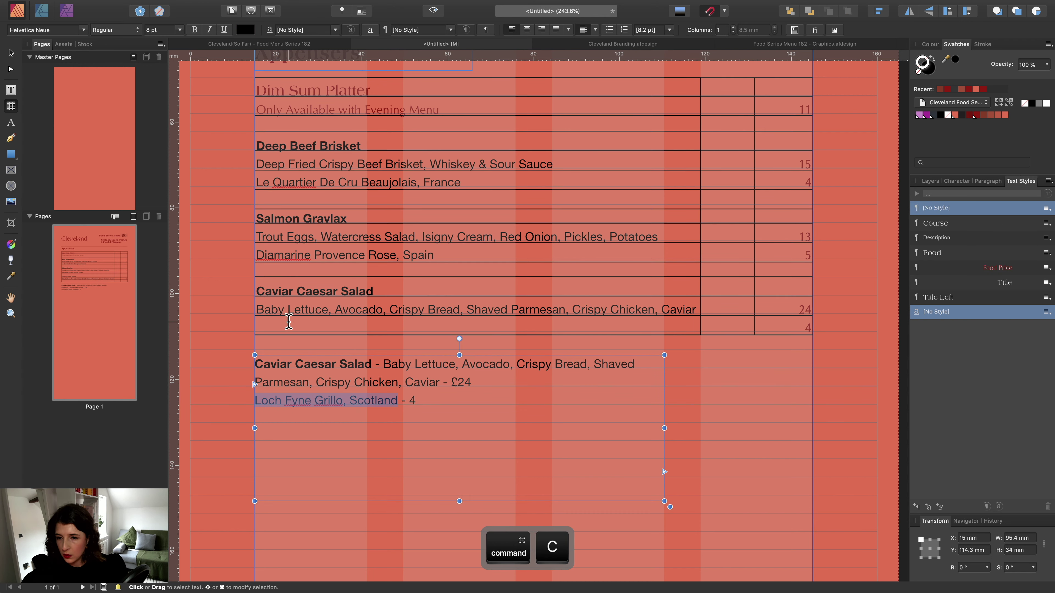
pyautogui.click(288, 321)
pyautogui.press('super+v')
# Delete the leftover source text and its empty text frame.
pyautogui.moveTo(418, 401); pyautogui.dragTo(354, 382)
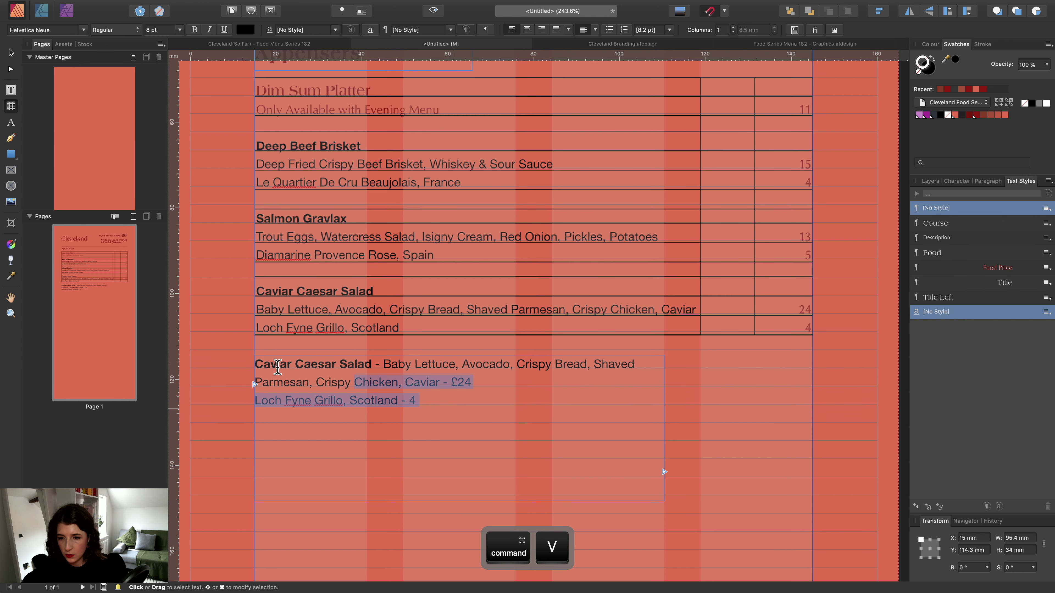
pyautogui.moveTo(278, 368); pyautogui.dragTo(247, 361)
pyautogui.press('BackSpace')
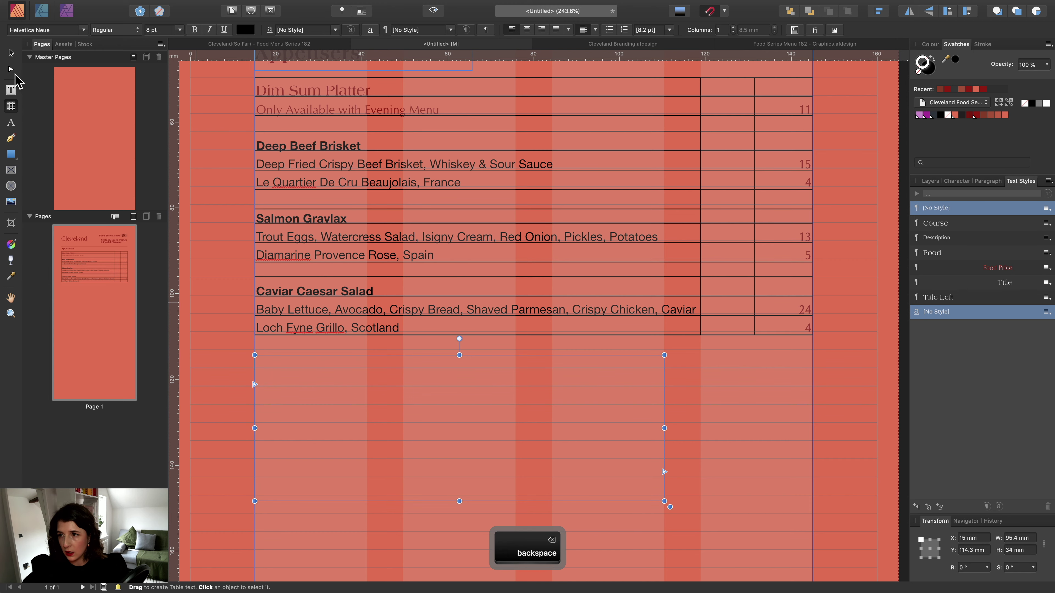
pyautogui.click(11, 55)
pyautogui.press('BackSpace')
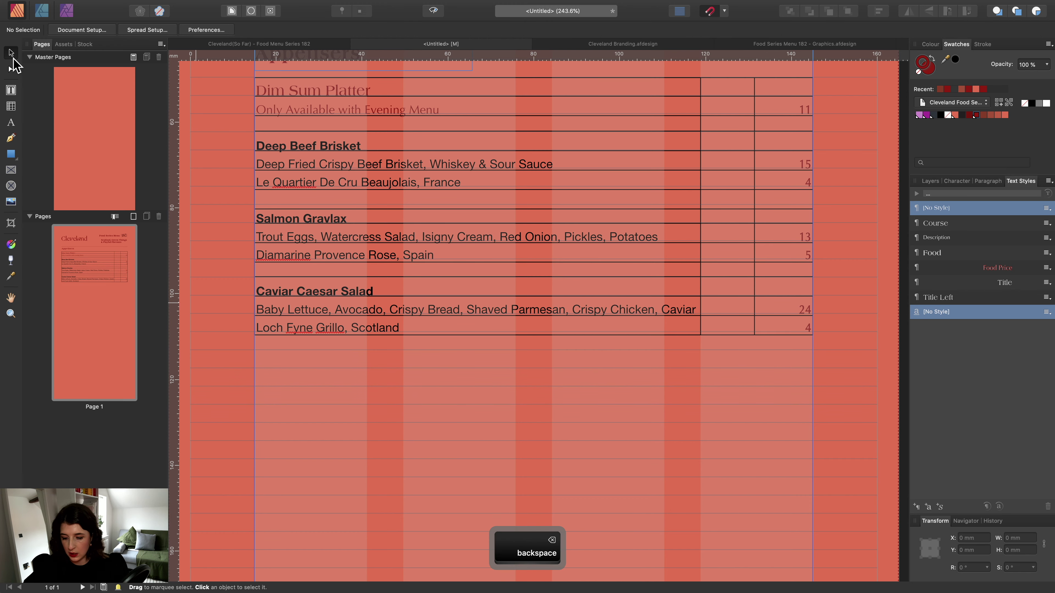
# Set the Le Quartier De Cru Beaujolais wine line in row 6 to Optima Italic.
pyautogui.scroll(3, 339, 200)
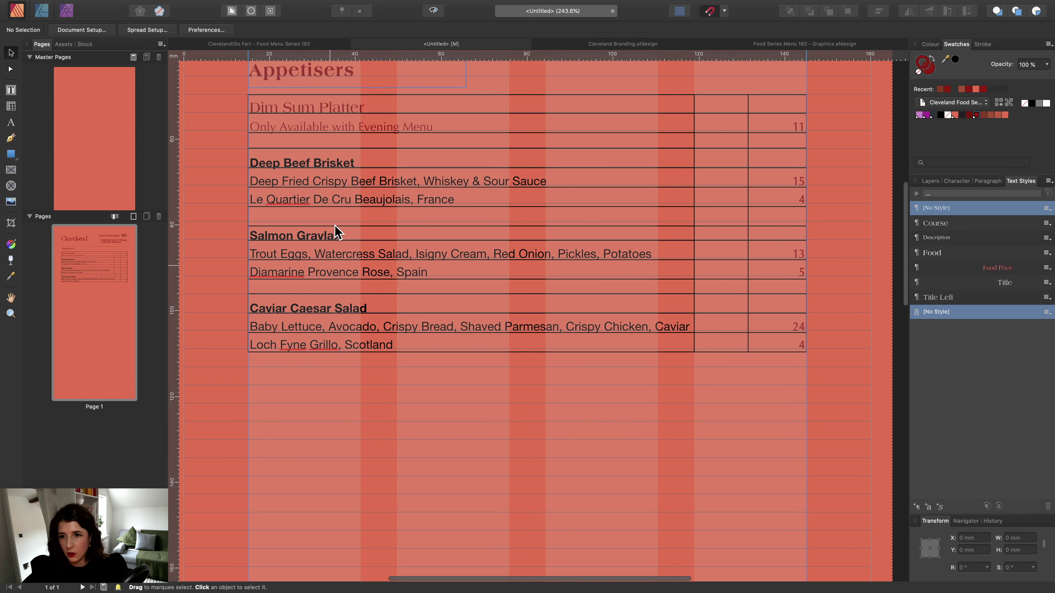
pyautogui.doubleClick(324, 218)
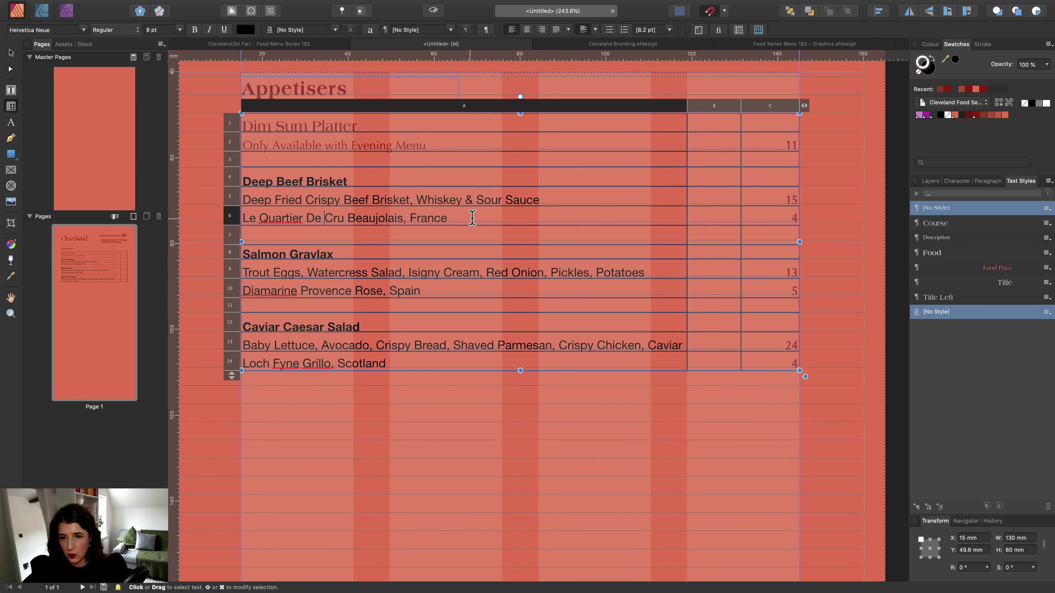
pyautogui.moveTo(479, 217); pyautogui.dragTo(237, 218)
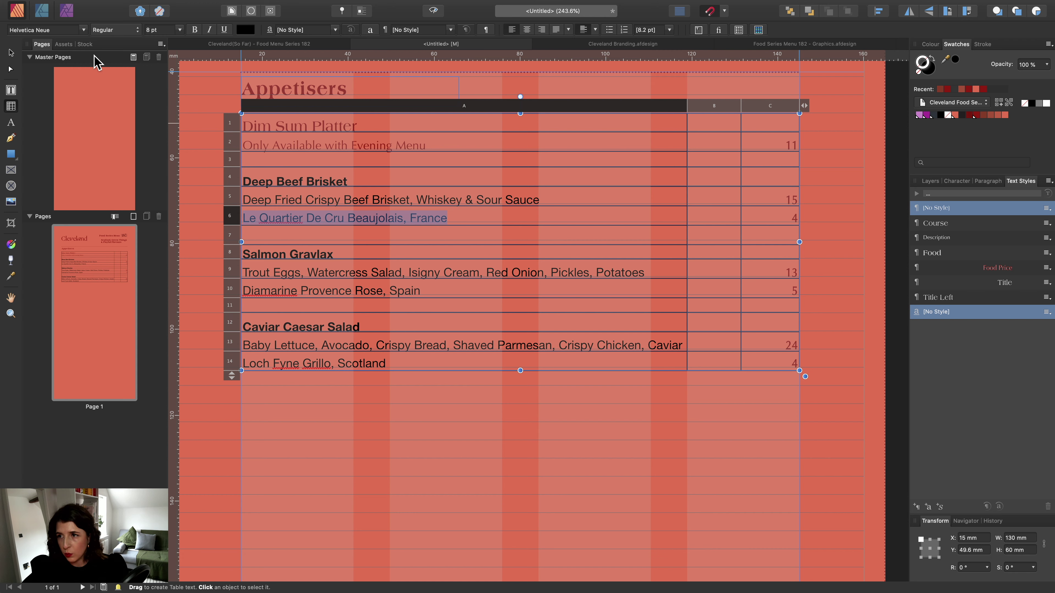
pyautogui.click(84, 29)
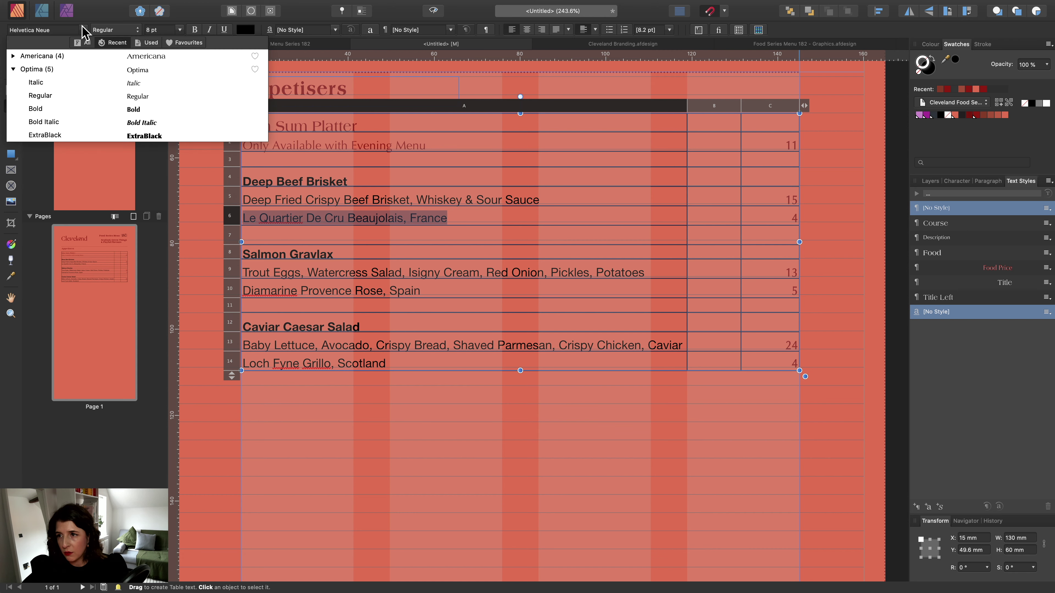
pyautogui.click(58, 84)
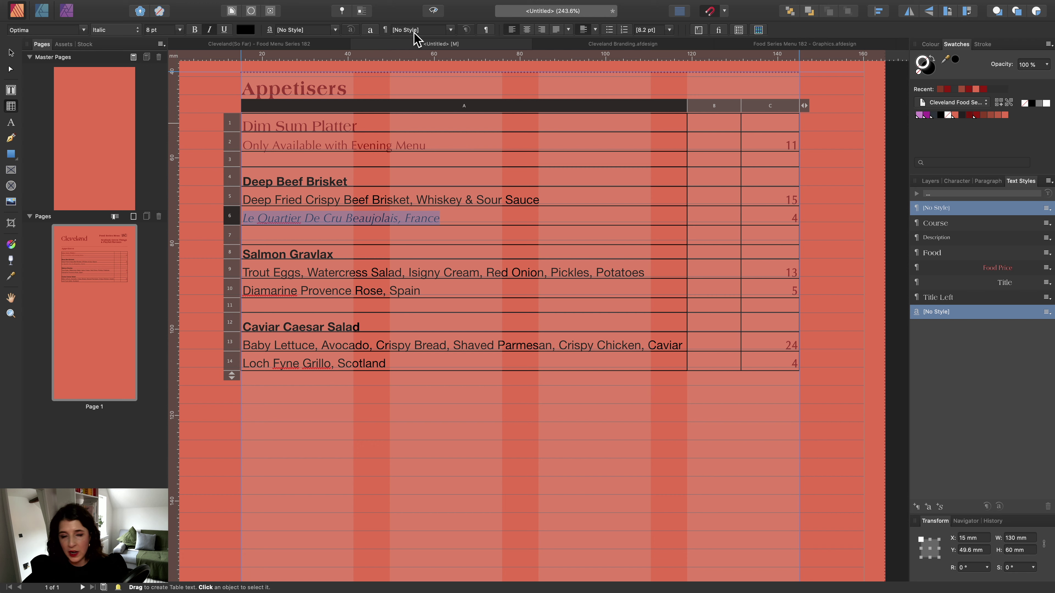
# Colour the wine line dark red and delete a stray swatch from the palette.
pyautogui.click(976, 115)
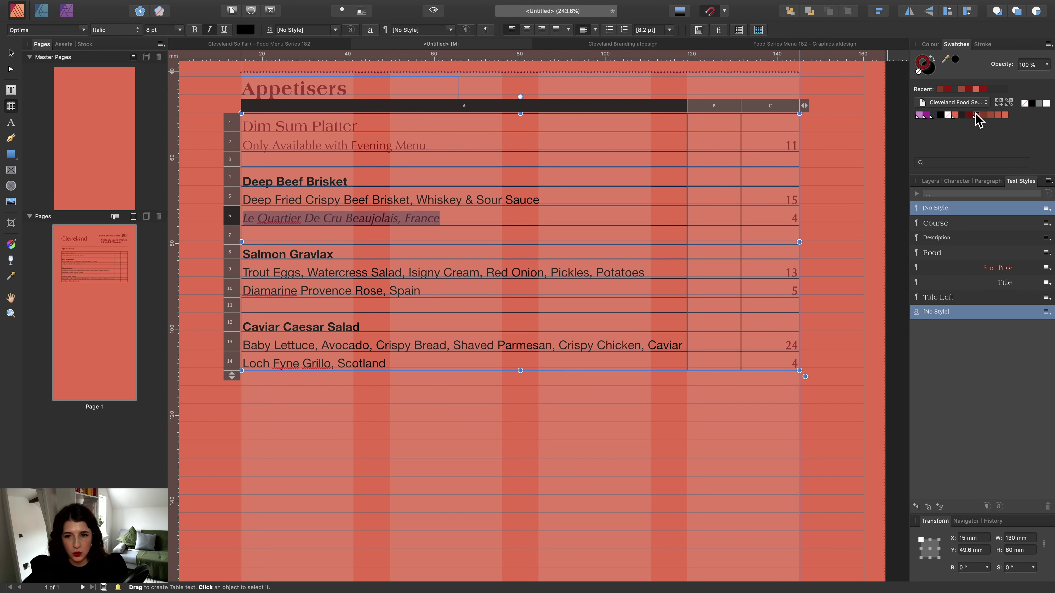
pyautogui.click(918, 71)
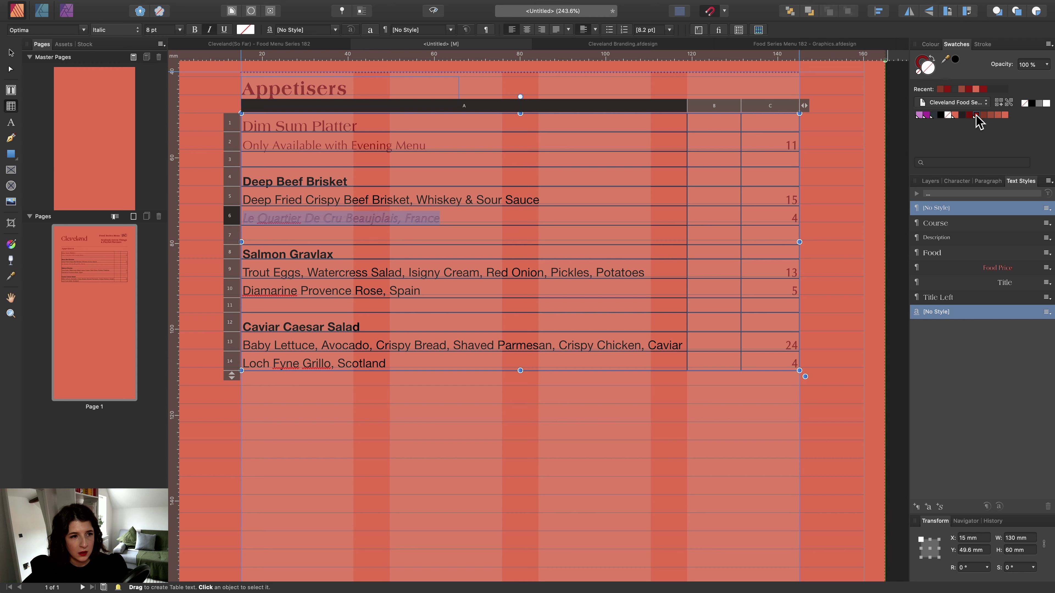
pyautogui.click(995, 139)
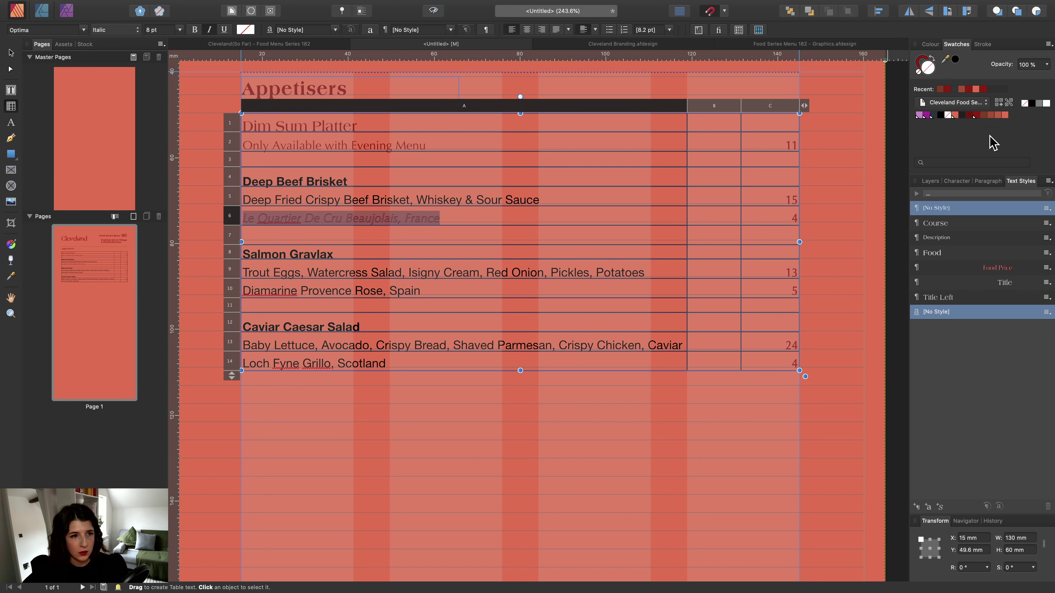
pyautogui.click(984, 89)
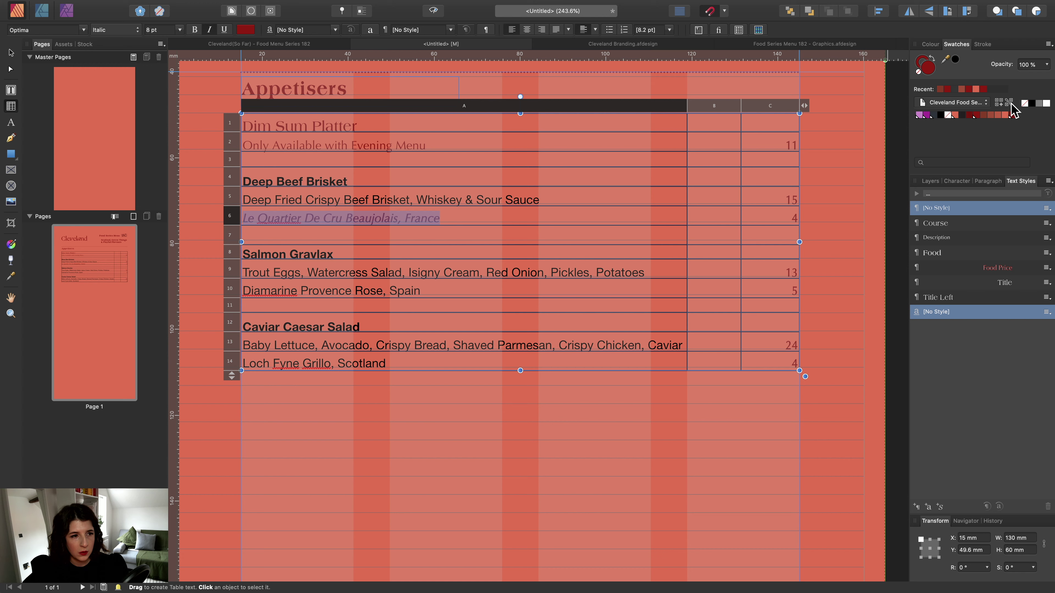
pyautogui.click(1015, 118)
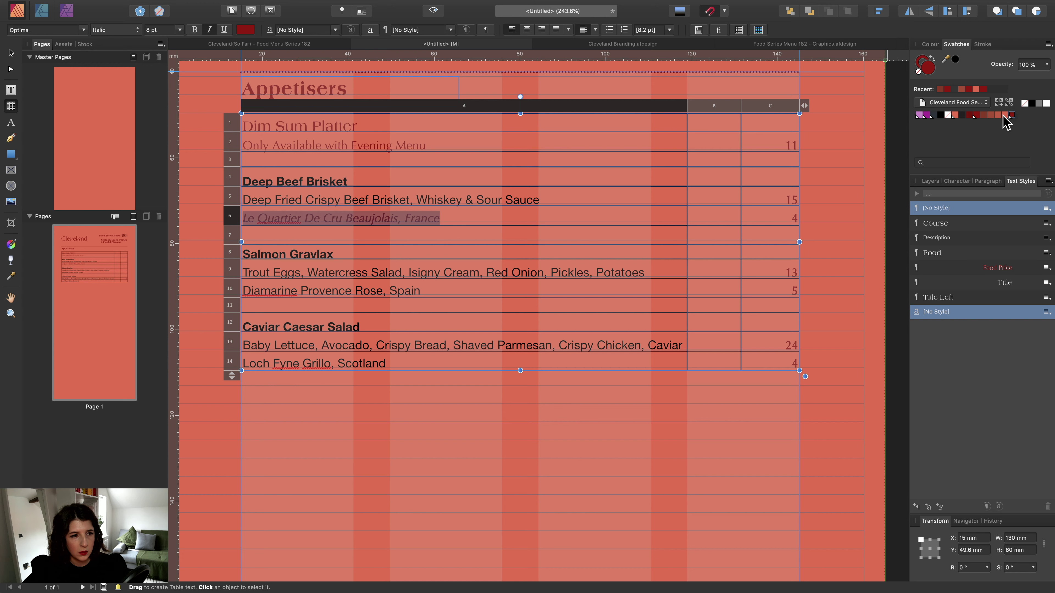
pyautogui.keyDown('ctrl'); pyautogui.click(978, 116); pyautogui.keyUp('ctrl')
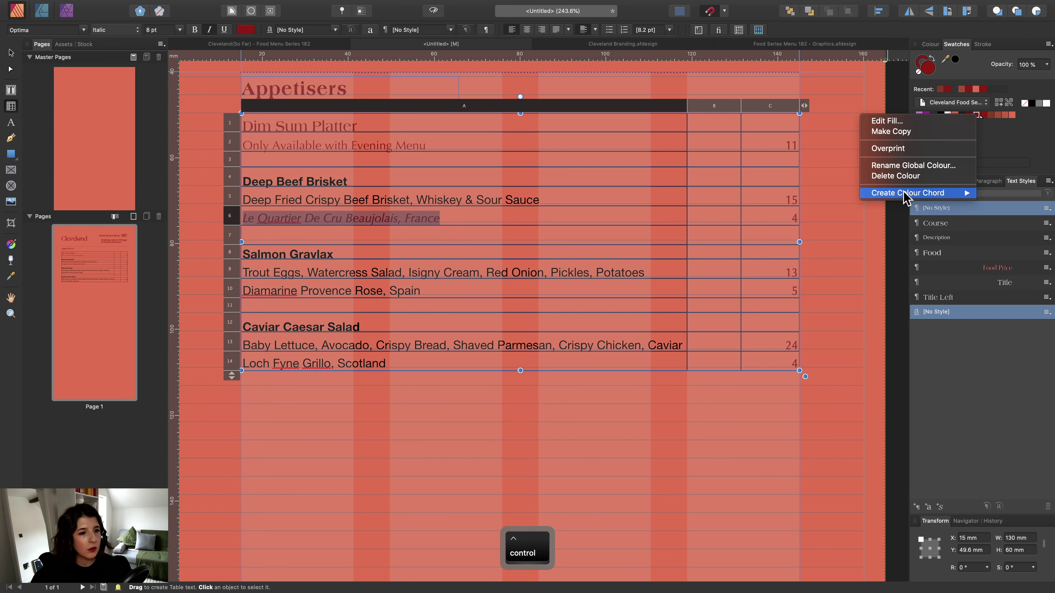
pyautogui.click(896, 176)
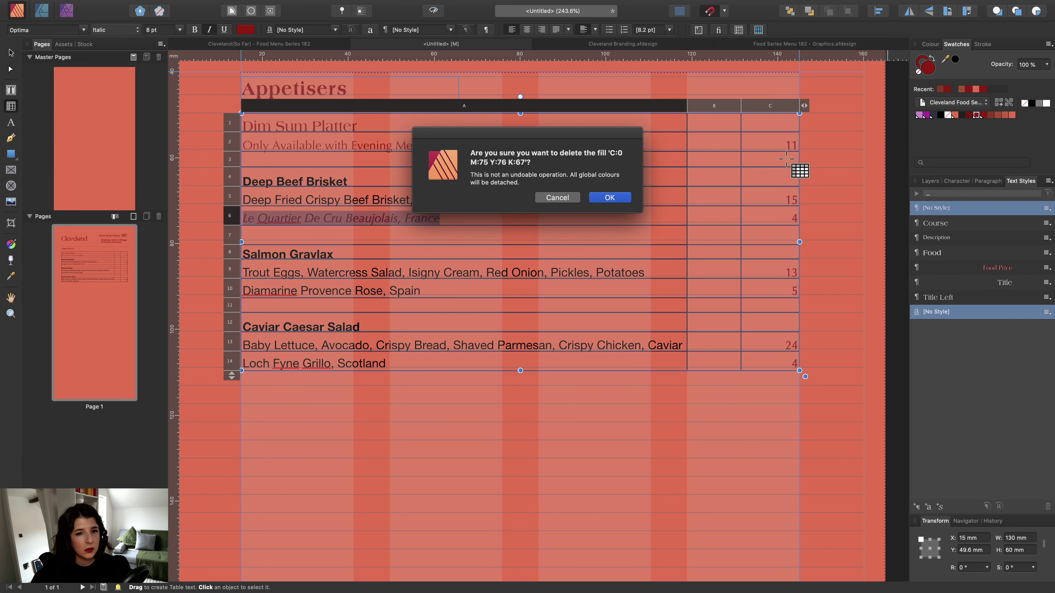
pyautogui.click(609, 197)
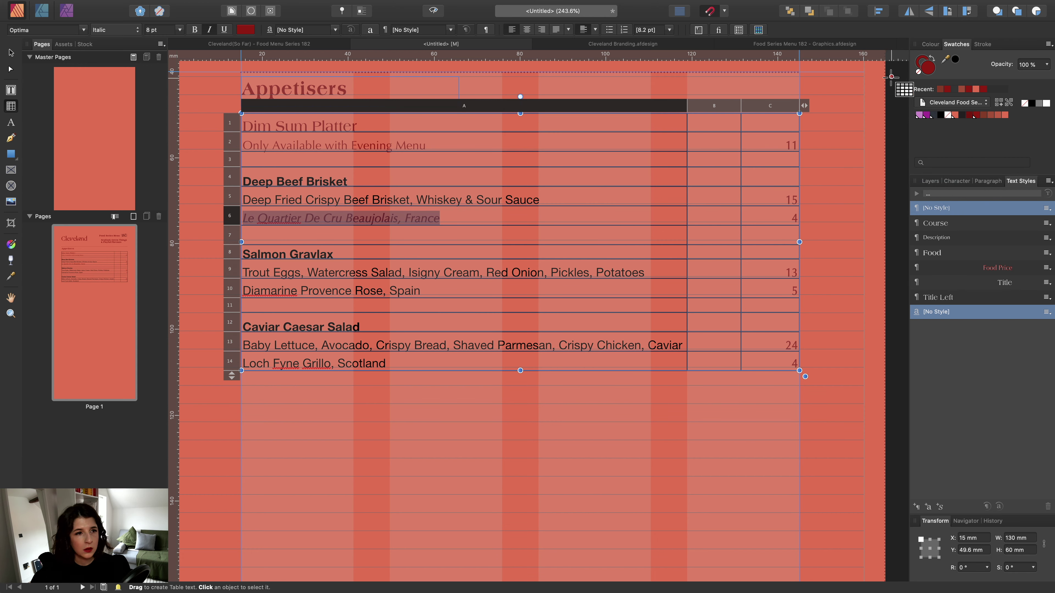
# Set the wine line's character tracking to 5‰.
pyautogui.click(923, 64)
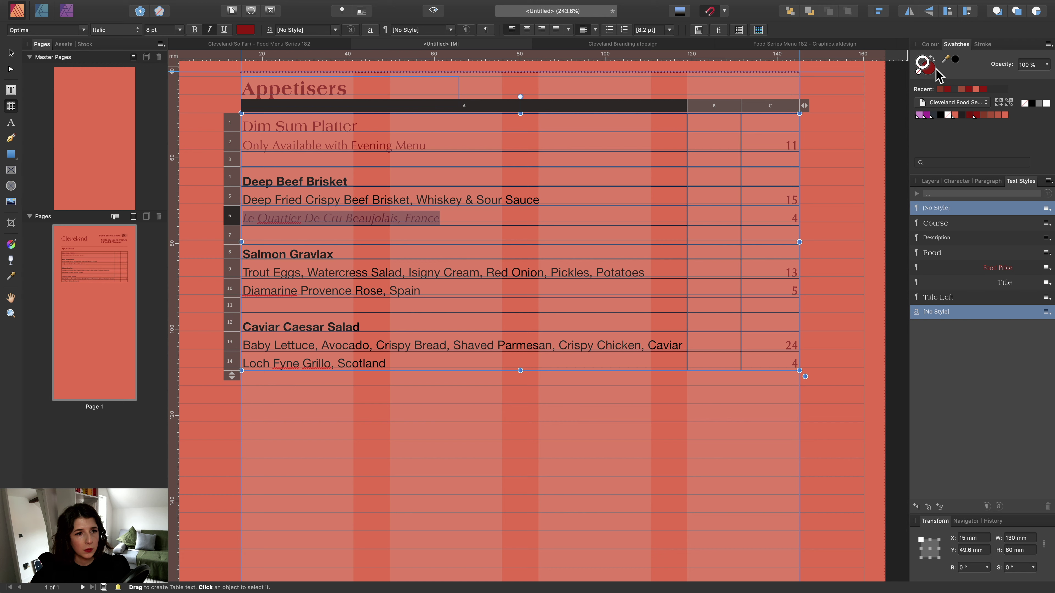
pyautogui.click(956, 181)
pyautogui.click(943, 310)
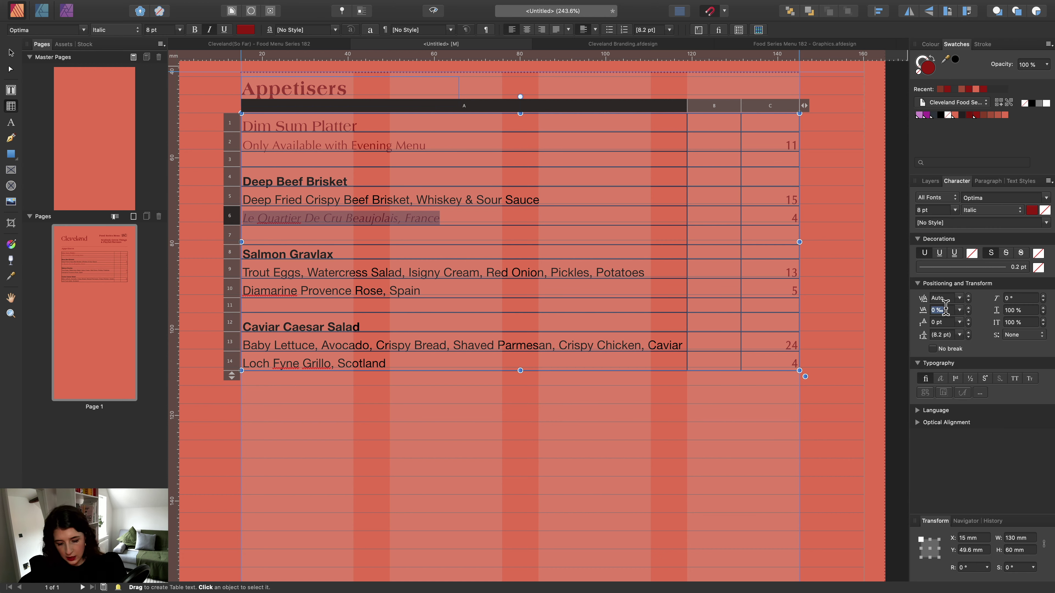
pyautogui.write('5')
pyautogui.press('Return')
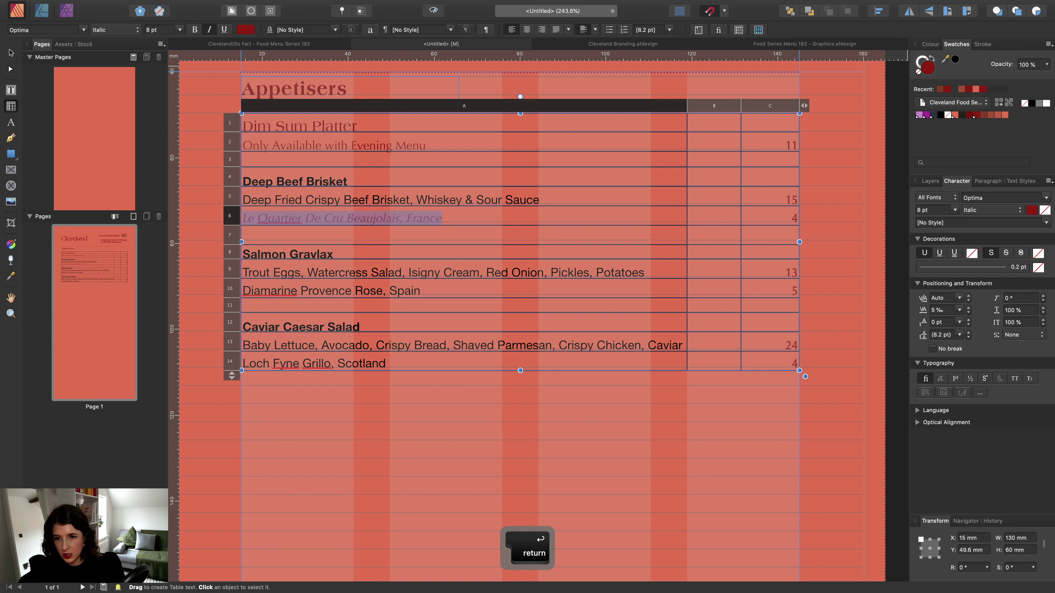
pyautogui.click(1019, 182)
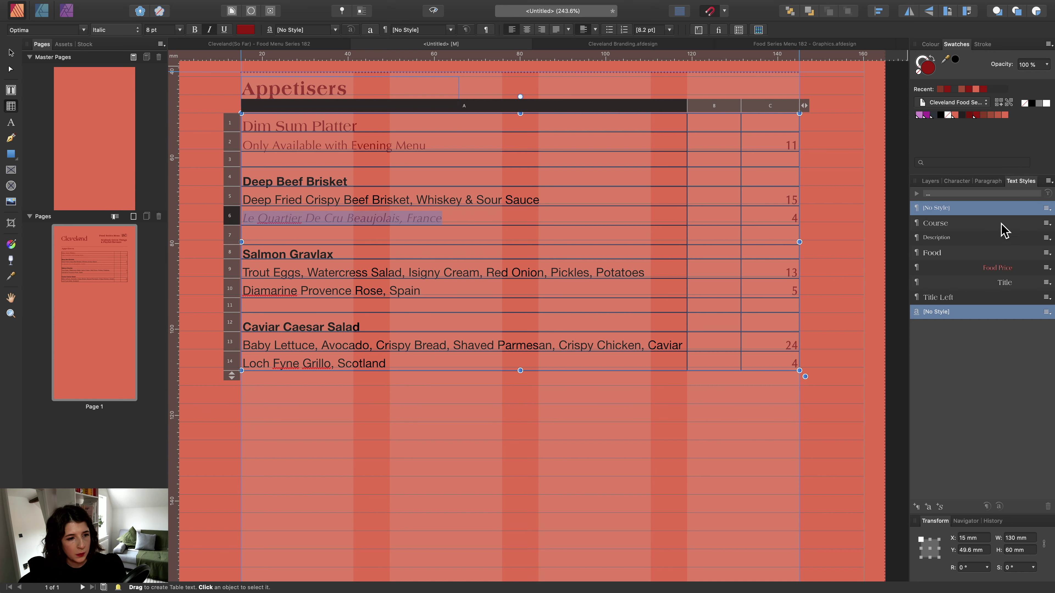
# Create a Wine Description paragraph style from the wine line.
pyautogui.click(917, 507)
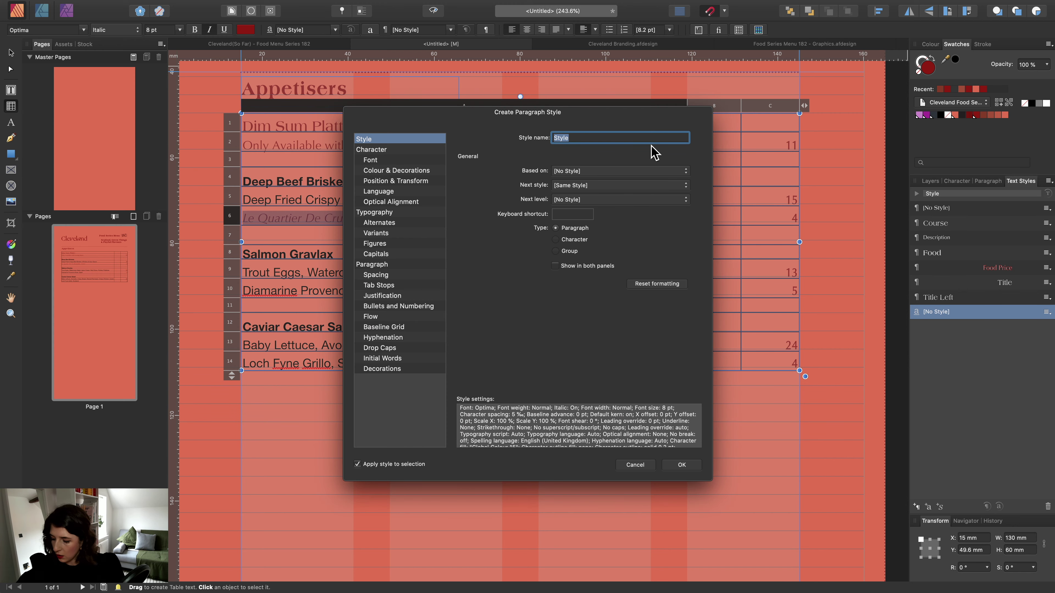
pyautogui.write('Wine Description')
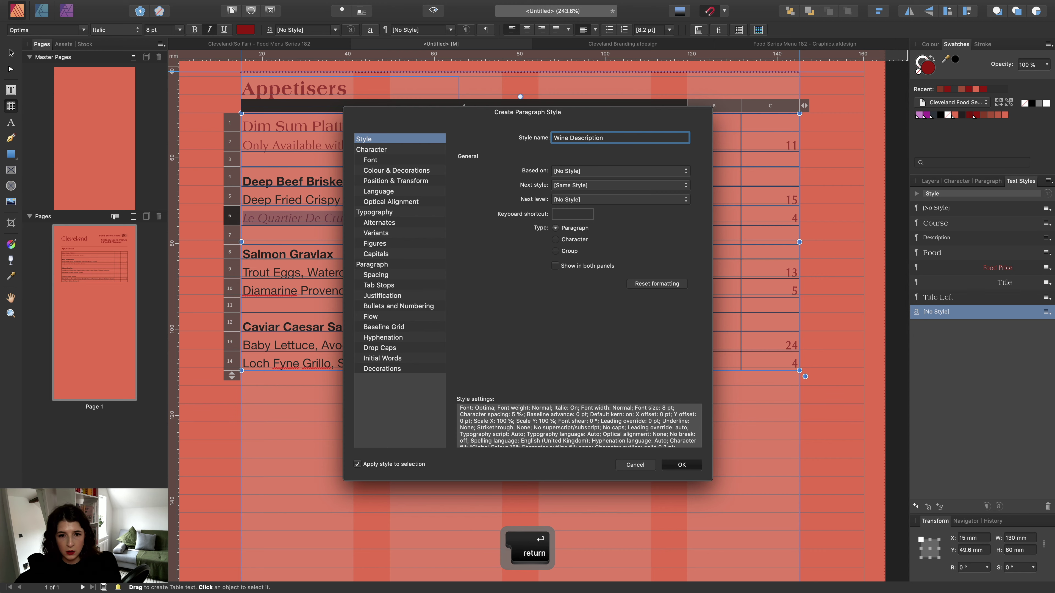
pyautogui.press('Return')
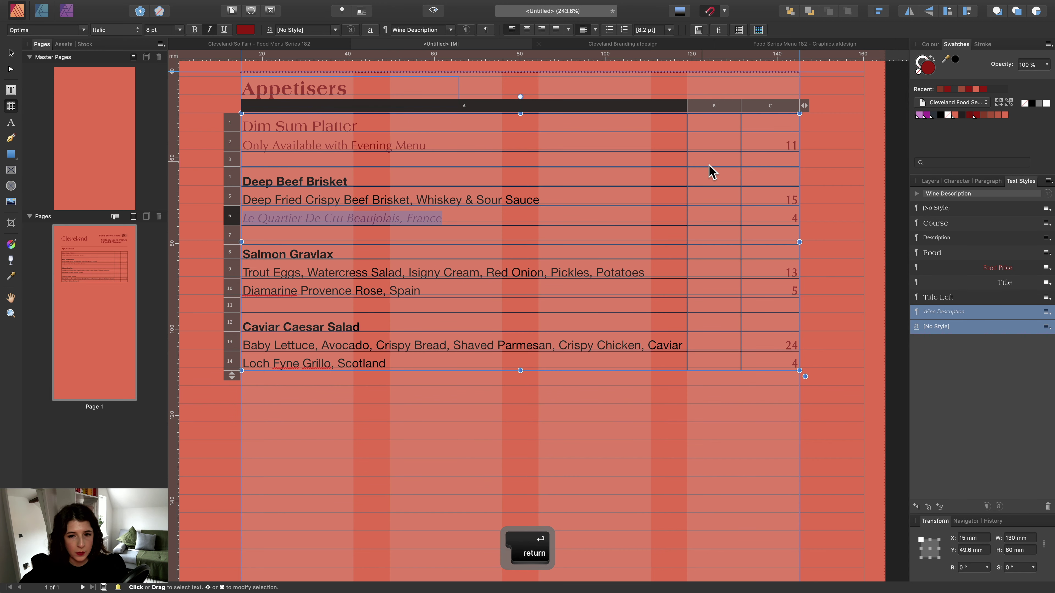
# Apply Wine Description to the price 4 in row 6, save it as Wine Price, and right-align it.
pyautogui.doubleClick(785, 217)
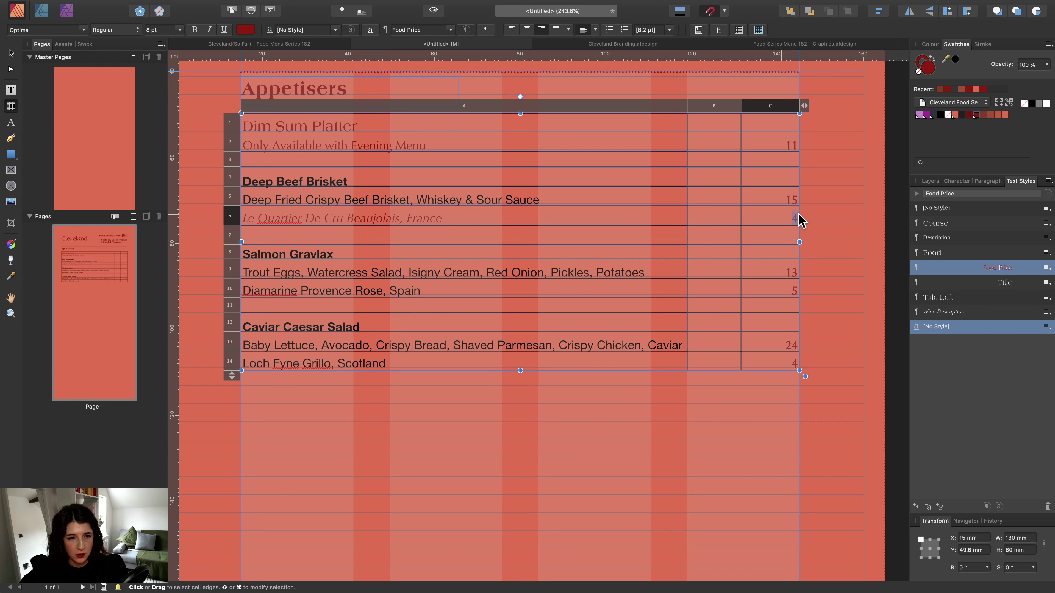
pyautogui.click(953, 312)
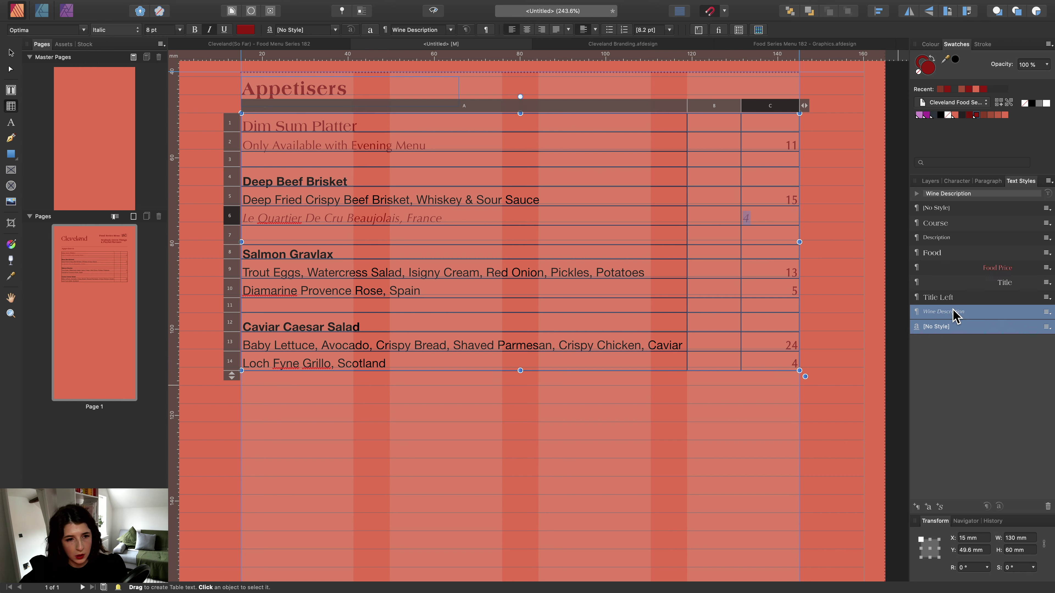
pyautogui.click(916, 507)
pyautogui.moveTo(613, 138); pyautogui.dragTo(568, 138)
pyautogui.write('Pe')
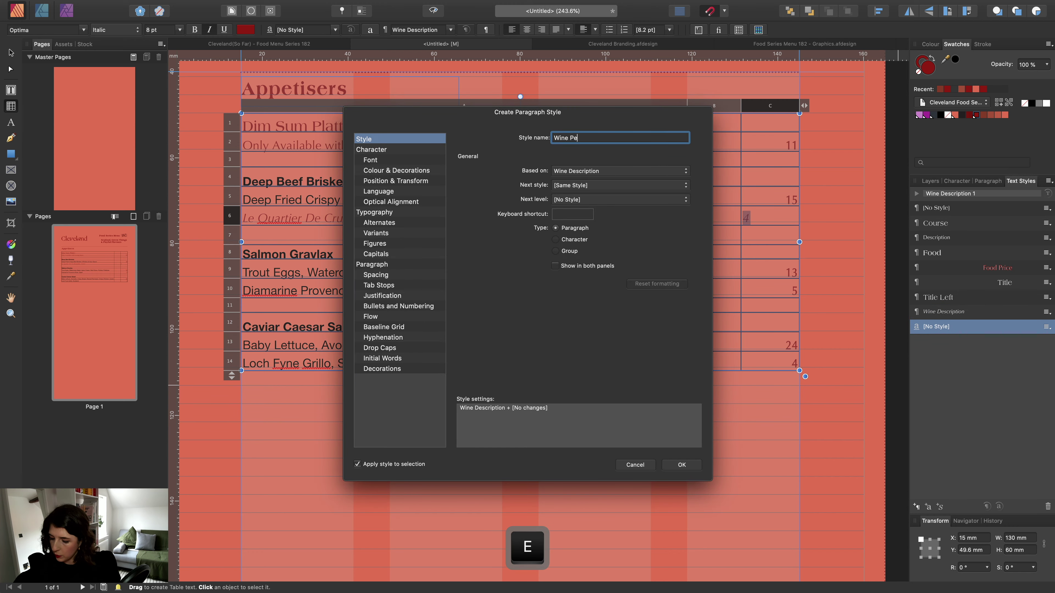
pyautogui.press('BackSpace')
pyautogui.write('ric')
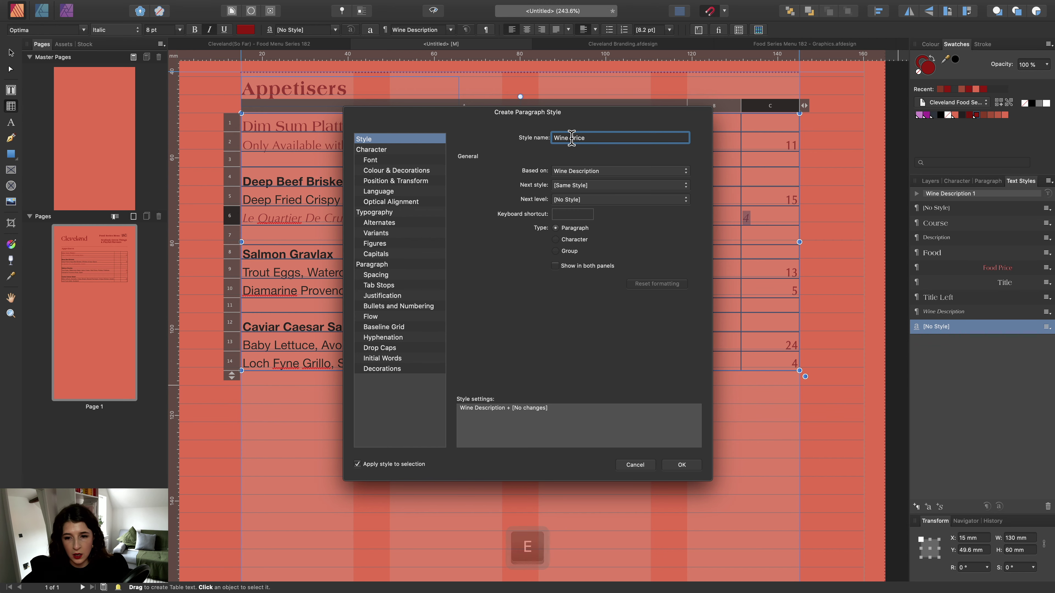
pyautogui.click(684, 464)
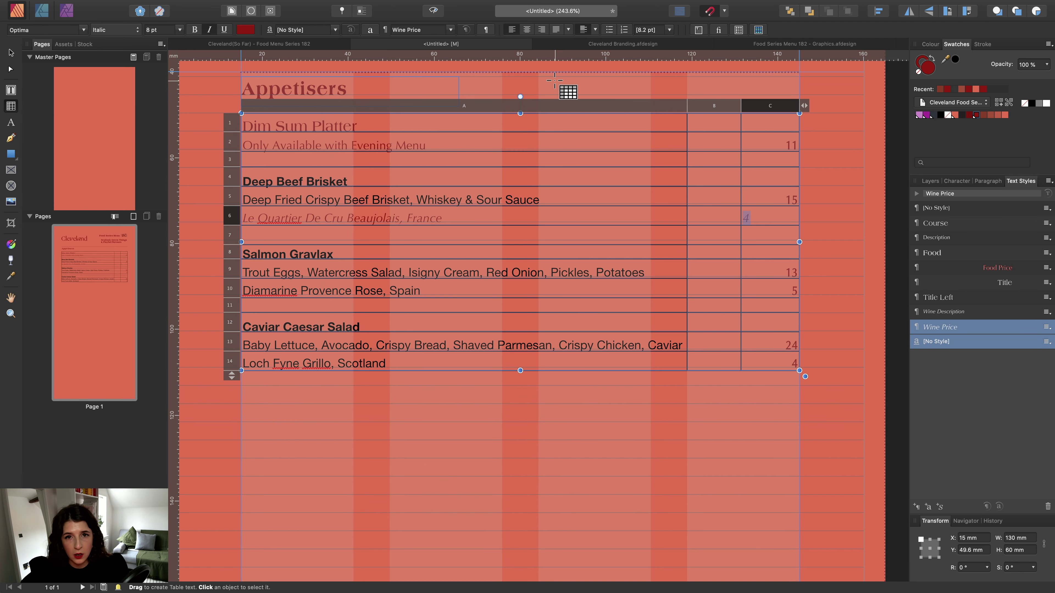
pyautogui.click(541, 30)
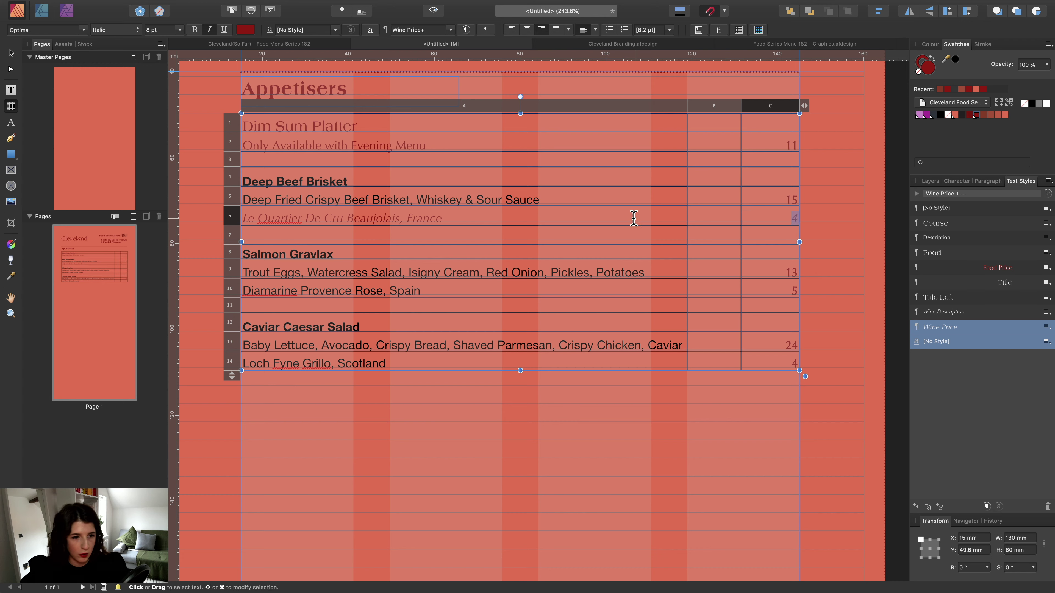
# Update the Food Price style, then check the styles of the row 5 and row 6 prices.
pyautogui.click(1046, 269)
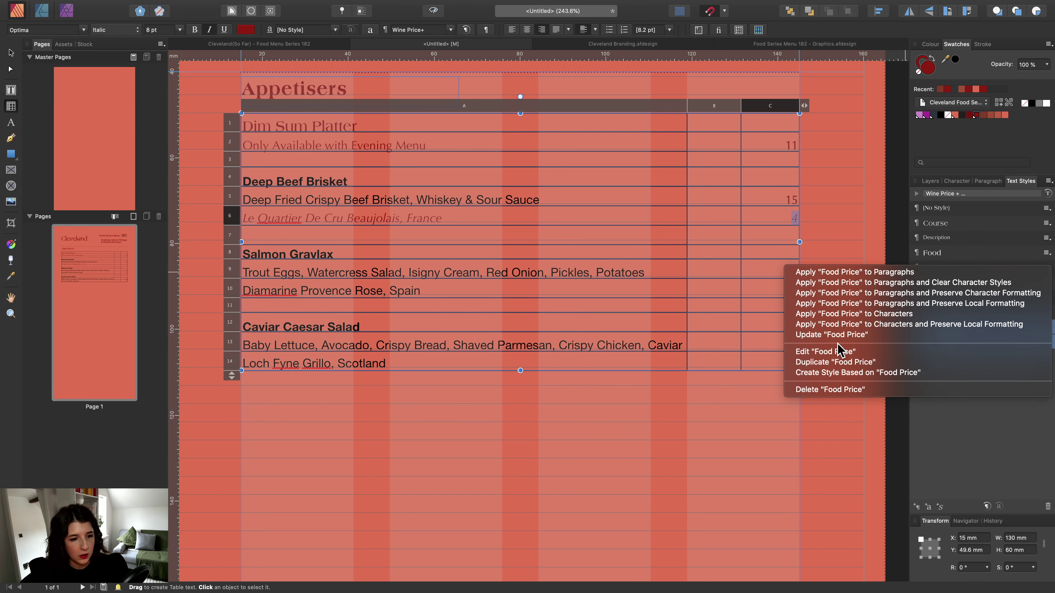
pyautogui.click(832, 335)
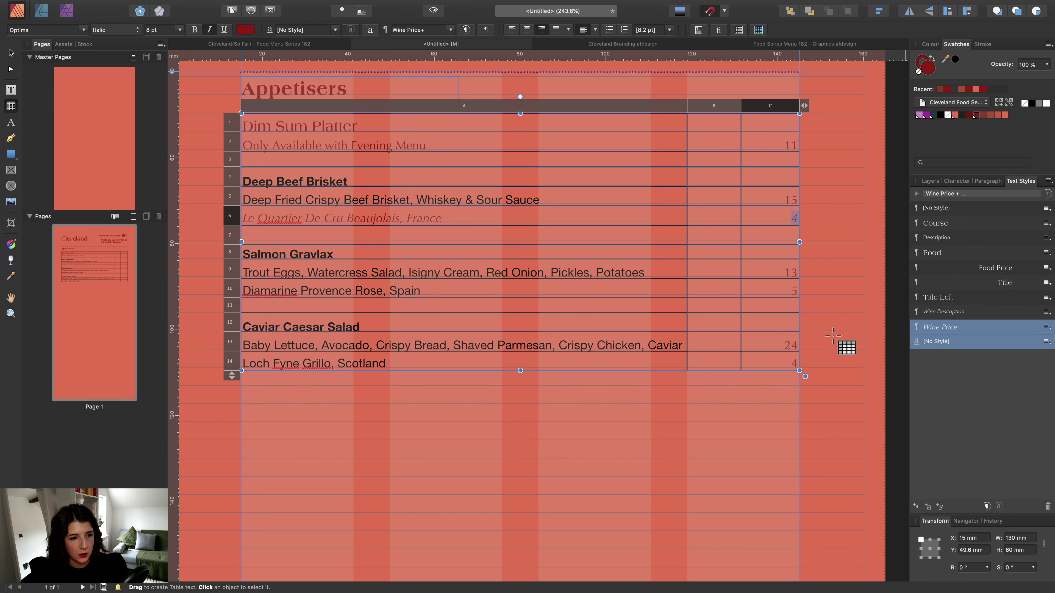
pyautogui.scroll(-2, 597, 247)
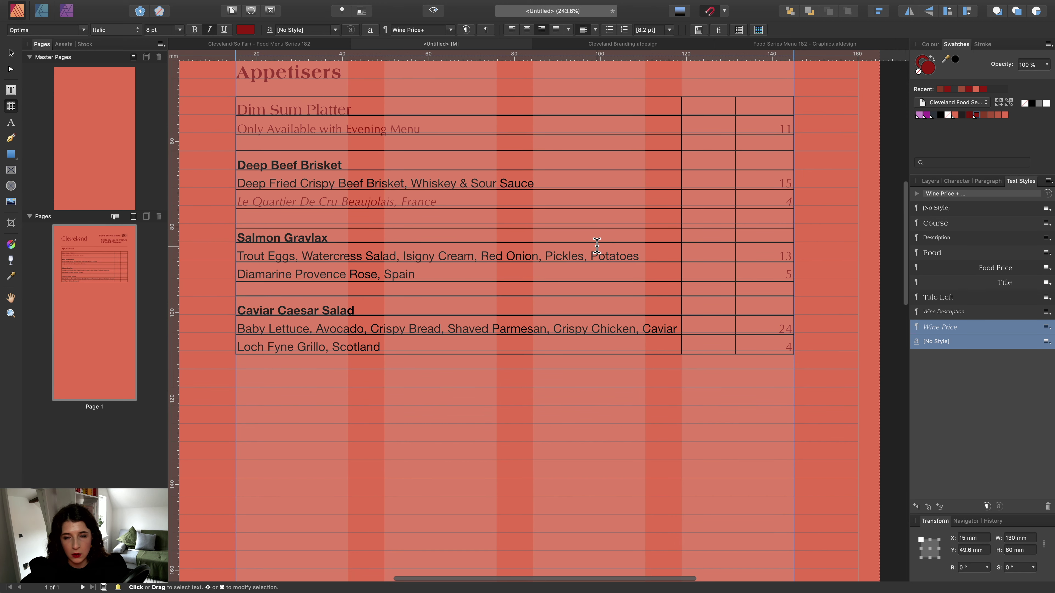
pyautogui.click(783, 183)
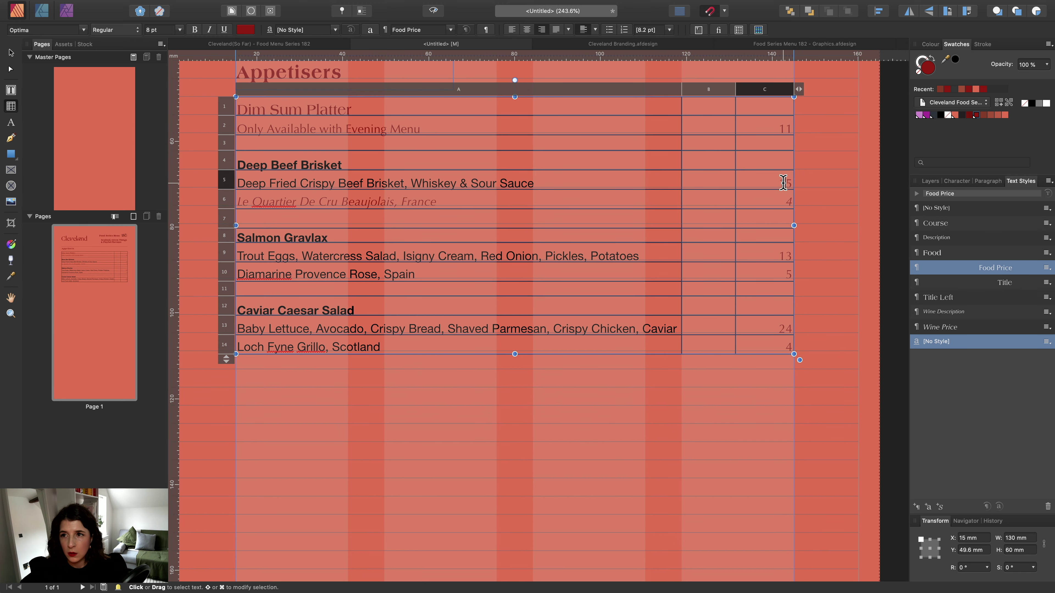
pyautogui.click(784, 198)
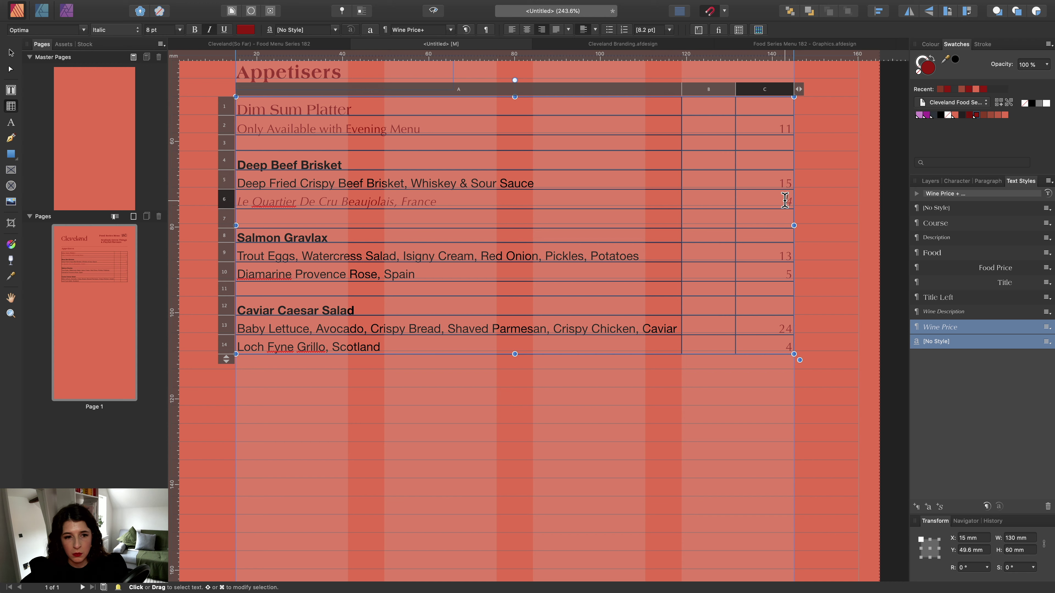
# Give the wine price 5 in row 10 Wine Price, right-align it, and update the style.
pyautogui.moveTo(783, 272); pyautogui.dragTo(798, 274)
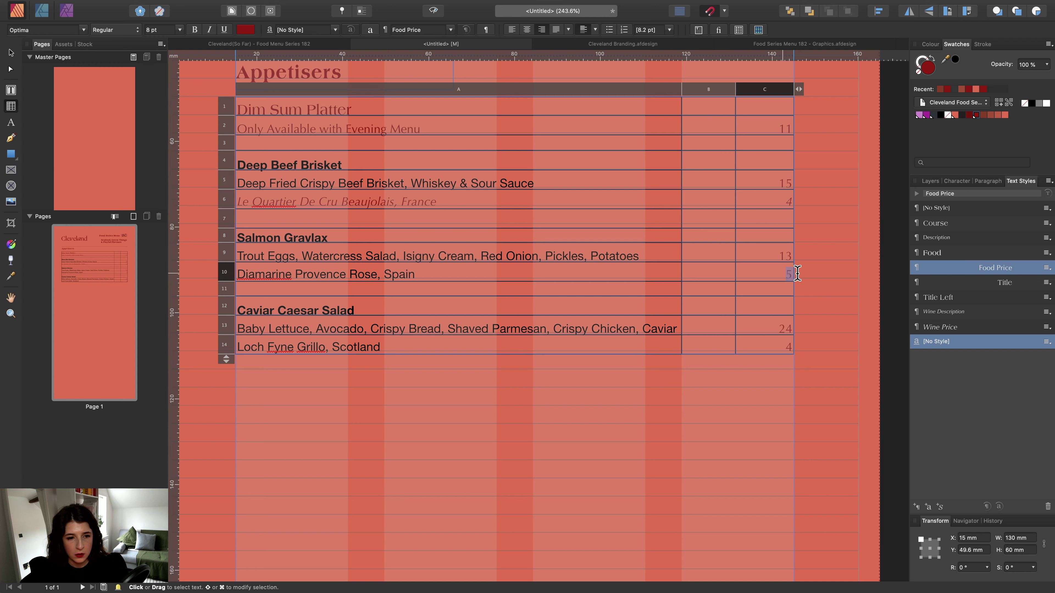
pyautogui.click(945, 326)
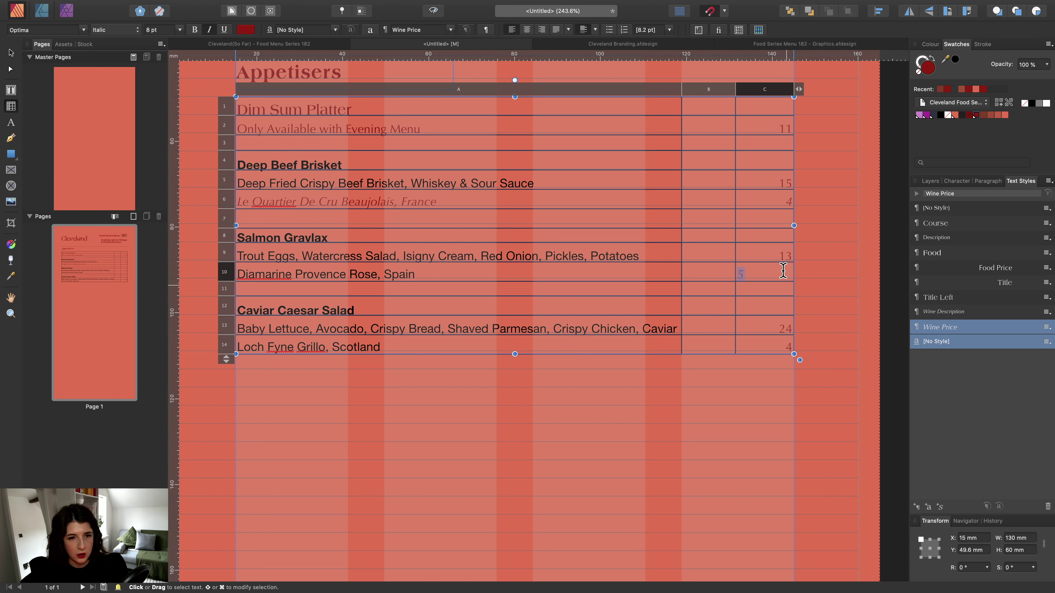
pyautogui.click(541, 29)
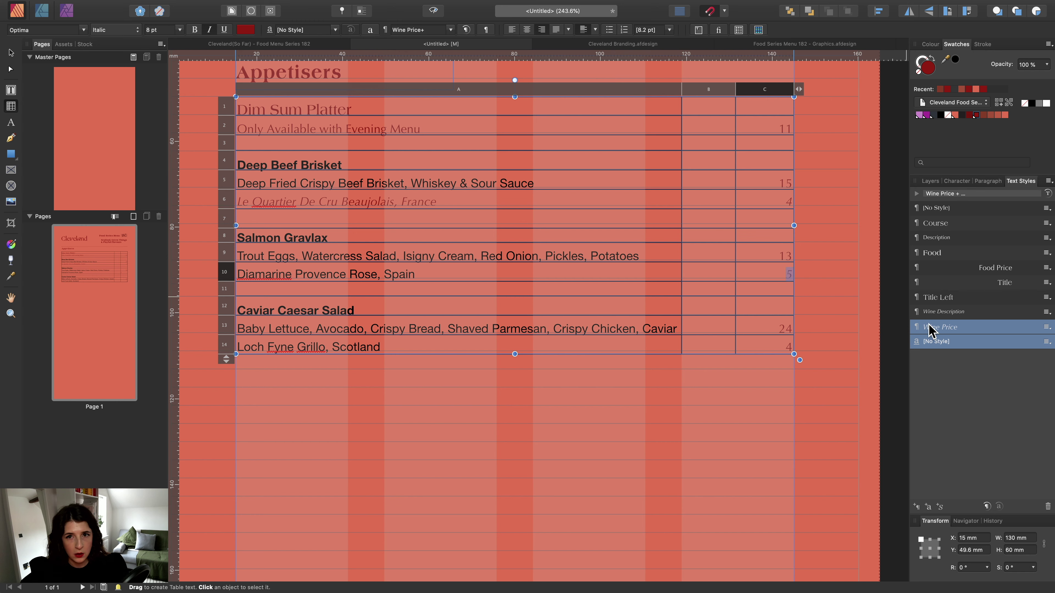
pyautogui.click(987, 506)
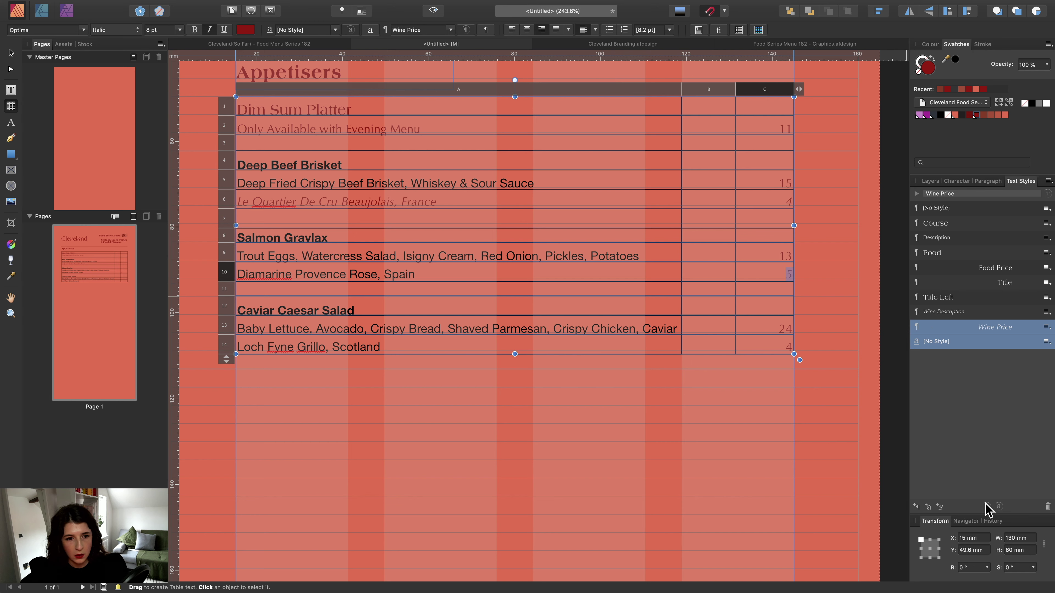
pyautogui.click(783, 345)
# Apply Wine Price to the 4 in row 14, then check the 11, 13 and 24 price styles.
pyautogui.doubleClick(783, 344)
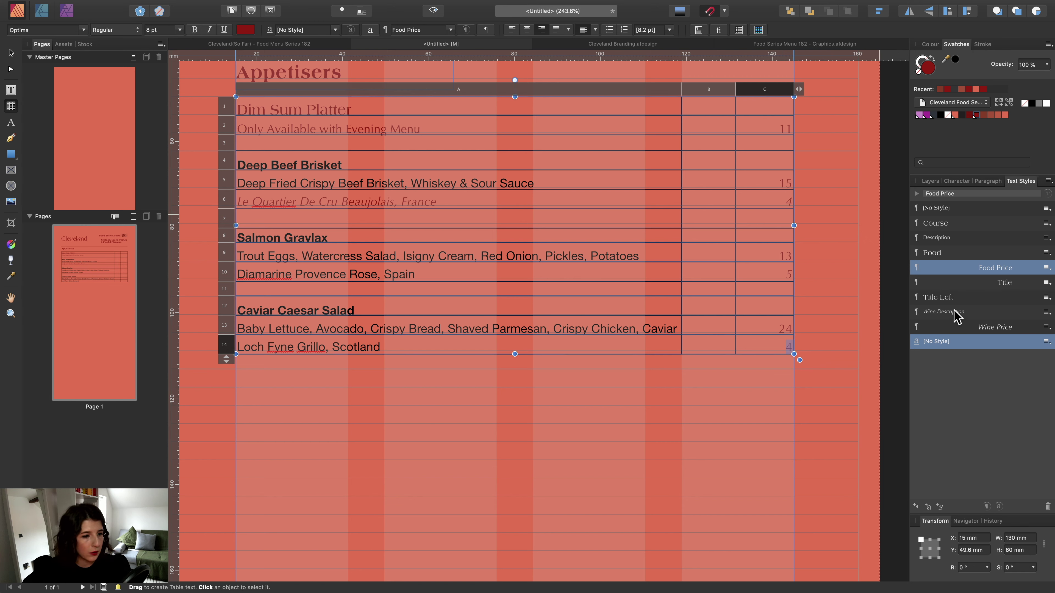
pyautogui.click(969, 327)
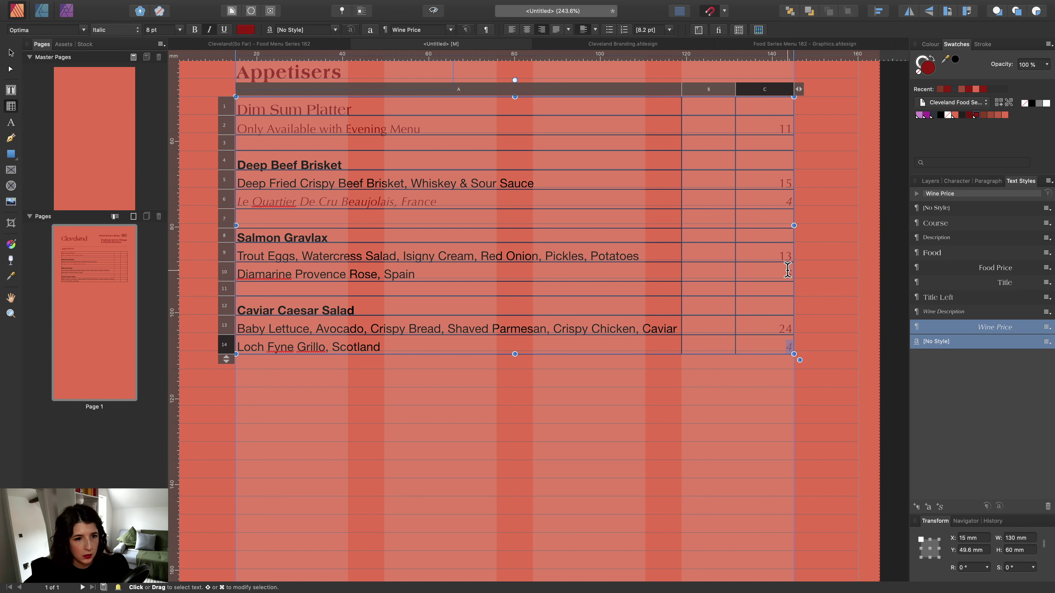
pyautogui.click(779, 125)
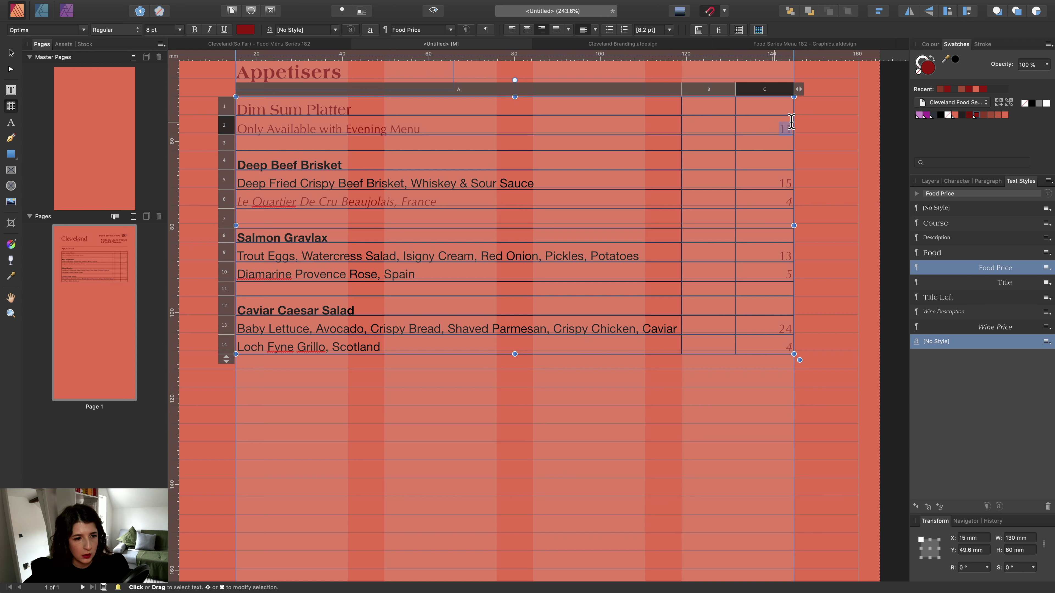
pyautogui.click(780, 183)
pyautogui.click(778, 253)
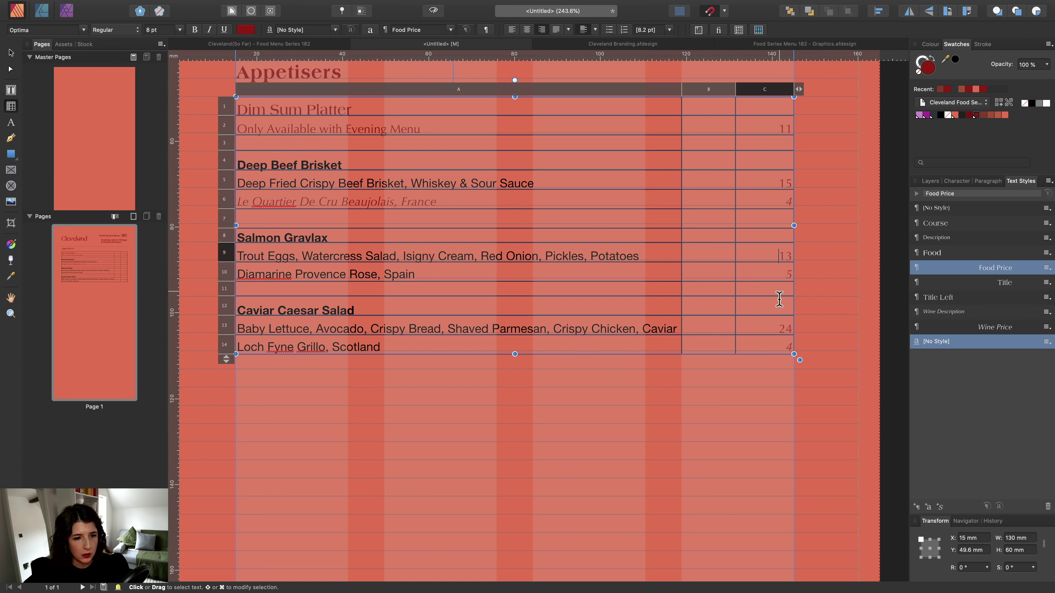
pyautogui.click(774, 325)
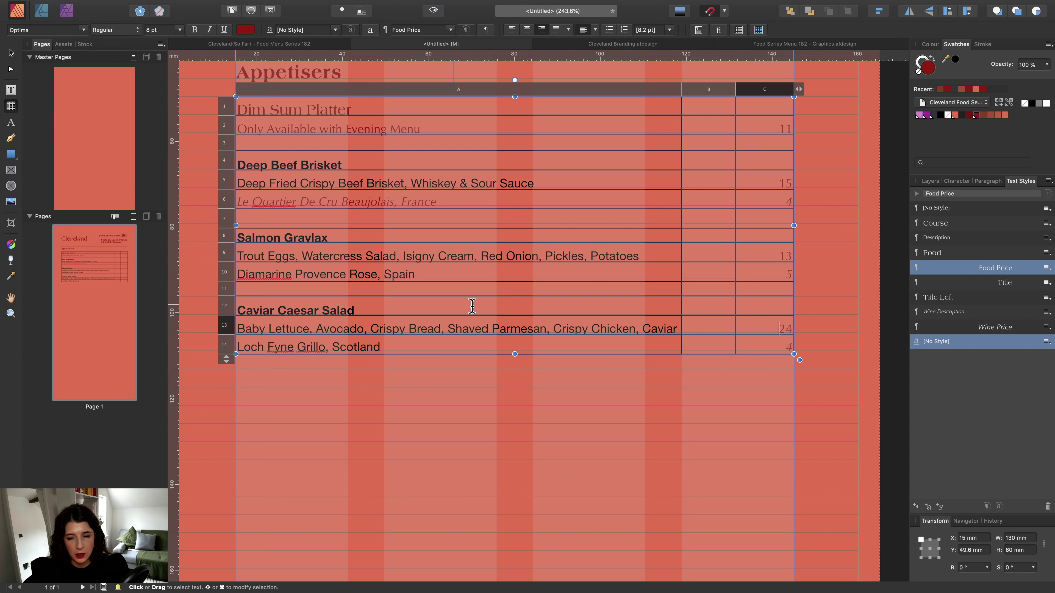
# Apply the Wine Description style to the wine names in rows 6, 10 and 14.
pyautogui.click(225, 351)
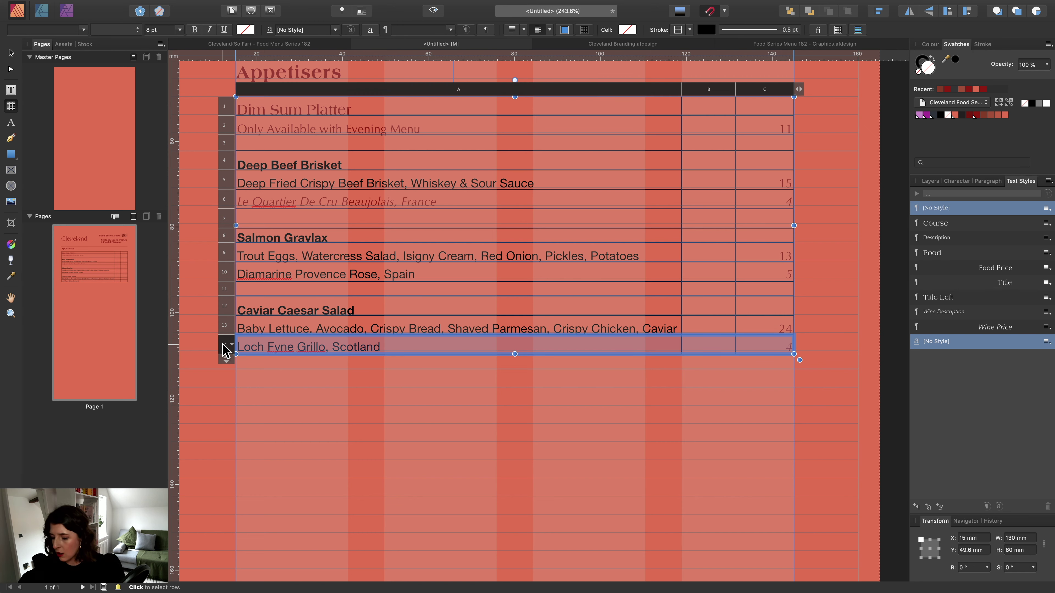
pyautogui.click(280, 346)
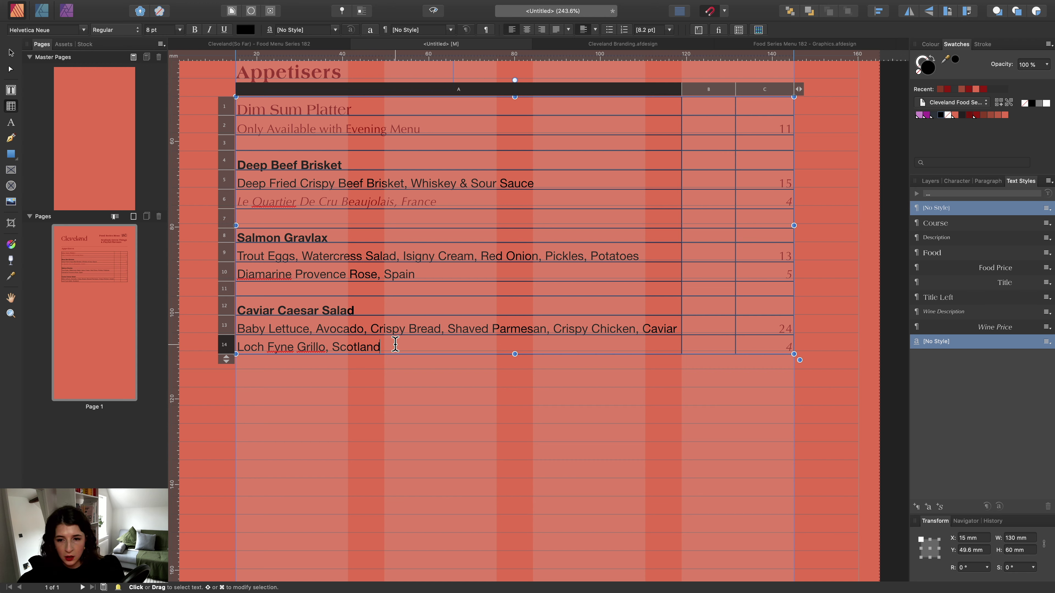
pyautogui.keyDown('super'); pyautogui.click(422, 273); pyautogui.keyUp('super')
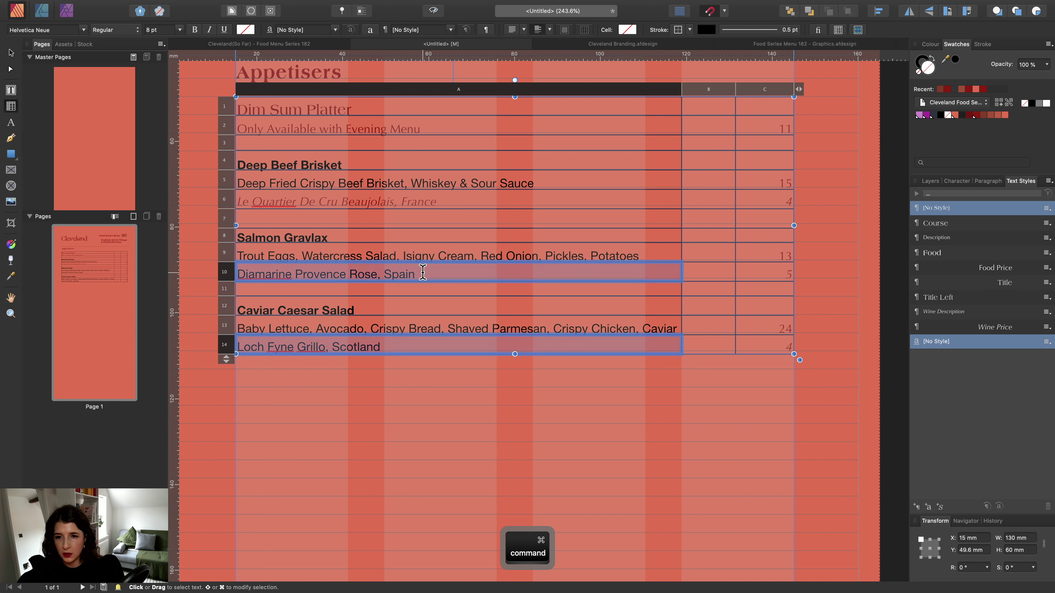
pyautogui.keyDown('super'); pyautogui.click(456, 201); pyautogui.keyUp('super')
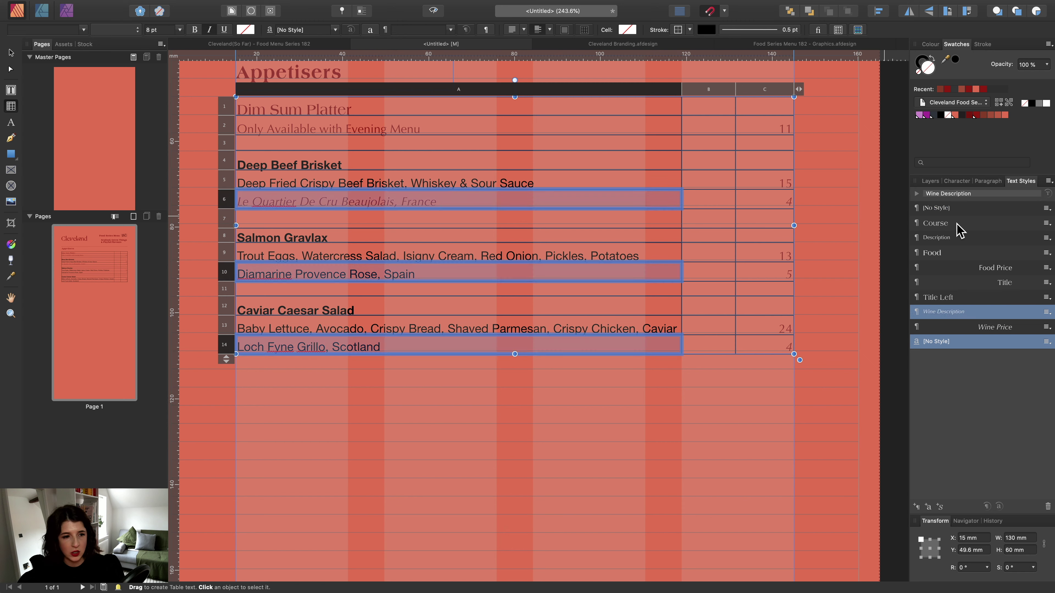
pyautogui.click(938, 315)
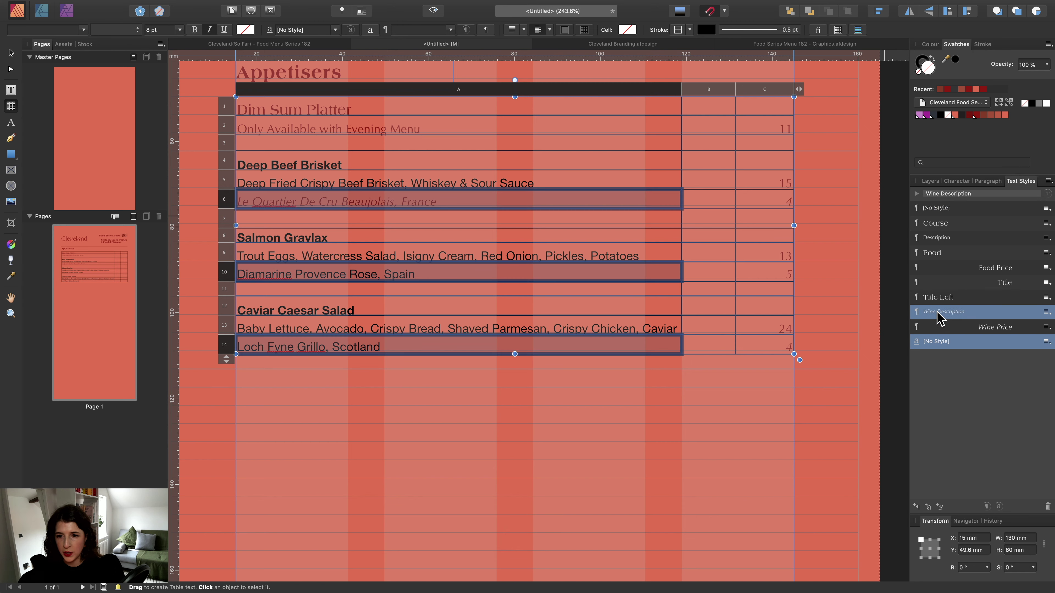
pyautogui.click(939, 317)
# Give the dish descriptions in rows 5, 9 and 13 the Description style.
pyautogui.click(438, 181)
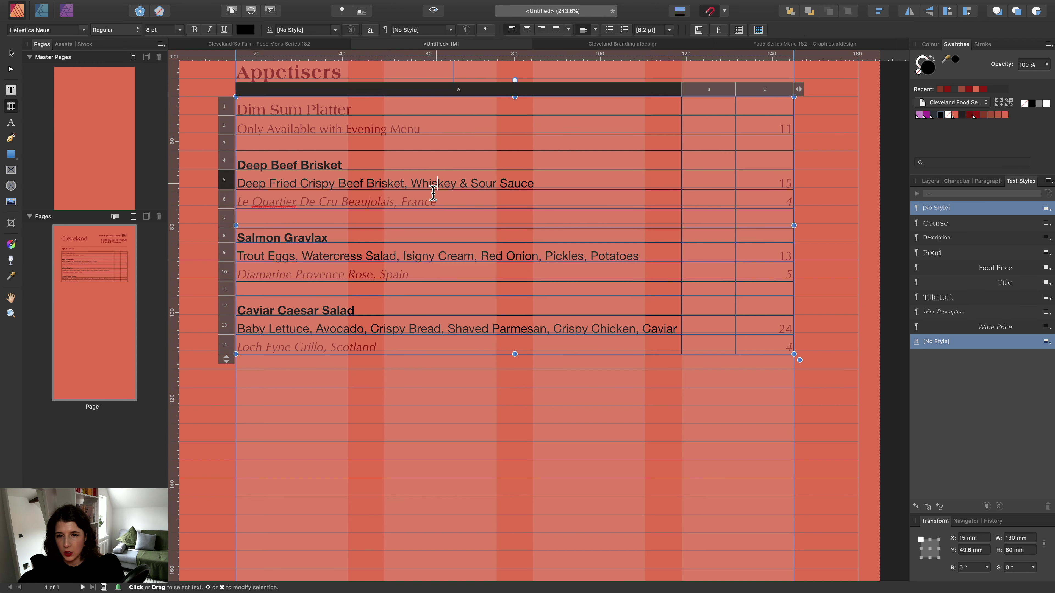
pyautogui.keyDown('super'); pyautogui.click(414, 257); pyautogui.keyUp('super')
pyautogui.keyDown('super'); pyautogui.click(409, 328); pyautogui.keyUp('super')
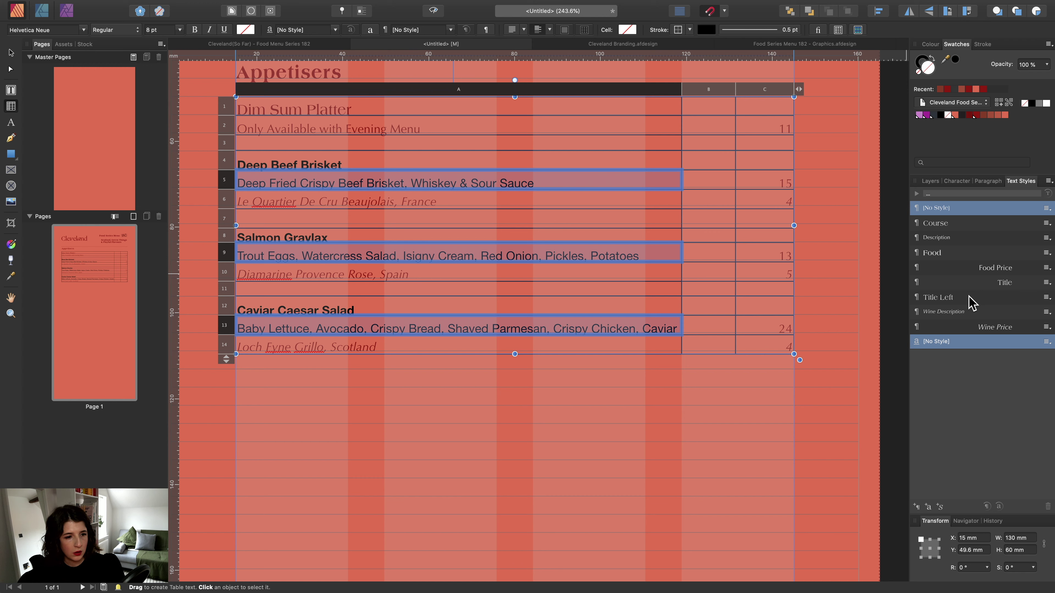
pyautogui.click(968, 311)
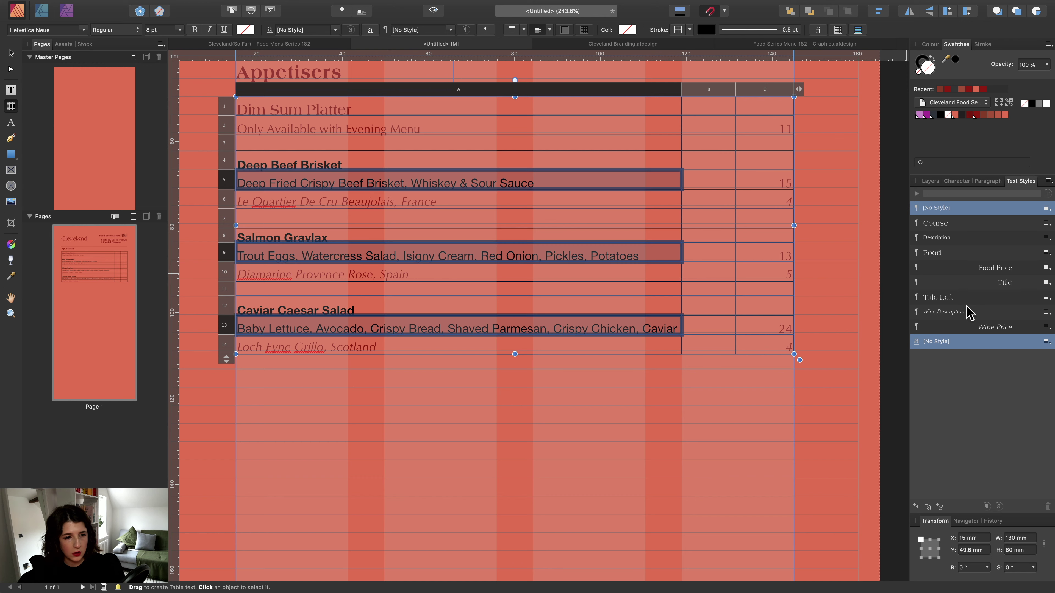
pyautogui.click(949, 238)
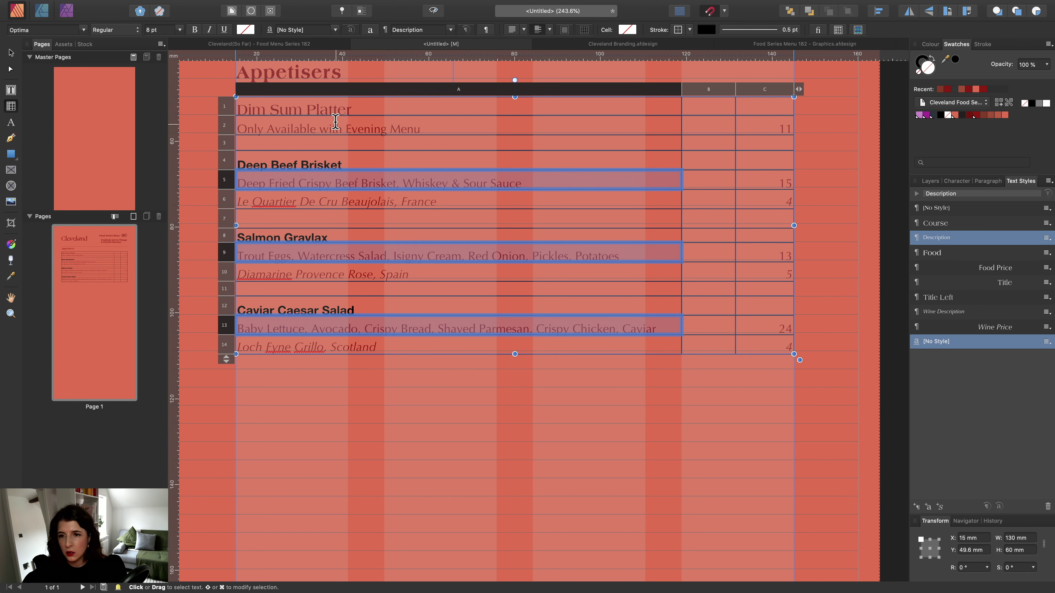
# Apply the Food style to Dim Sum Platter, Deep Beef Brisket, Salmon Gravlax and Caviar Caesar Salad.
pyautogui.click(334, 109)
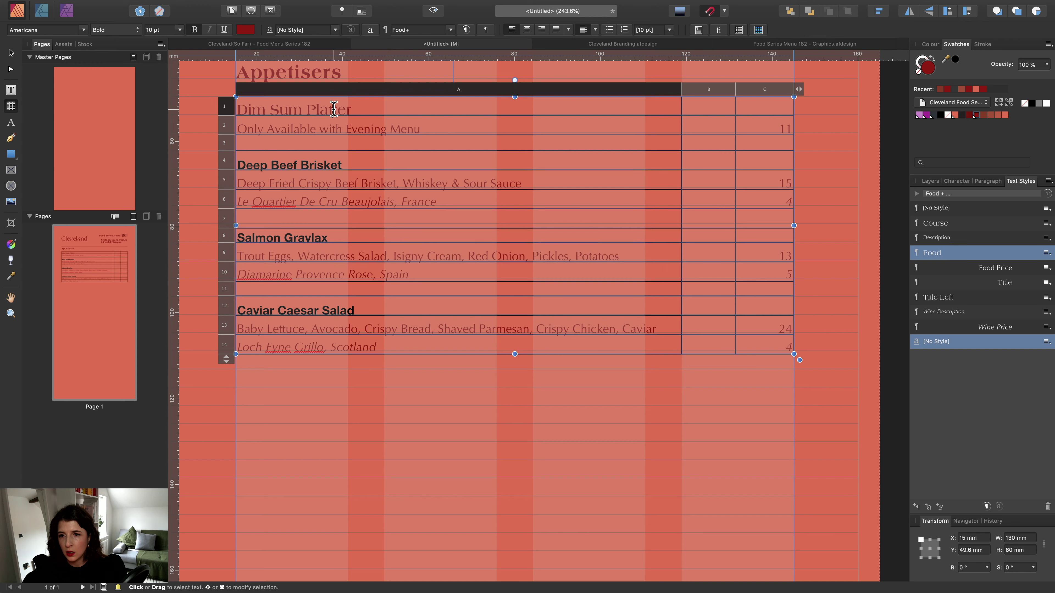
pyautogui.keyDown('super'); pyautogui.click(325, 160); pyautogui.keyUp('super')
pyautogui.keyDown('super'); pyautogui.click(319, 235); pyautogui.keyUp('super')
pyautogui.keyDown('super'); pyautogui.click(322, 308); pyautogui.keyUp('super')
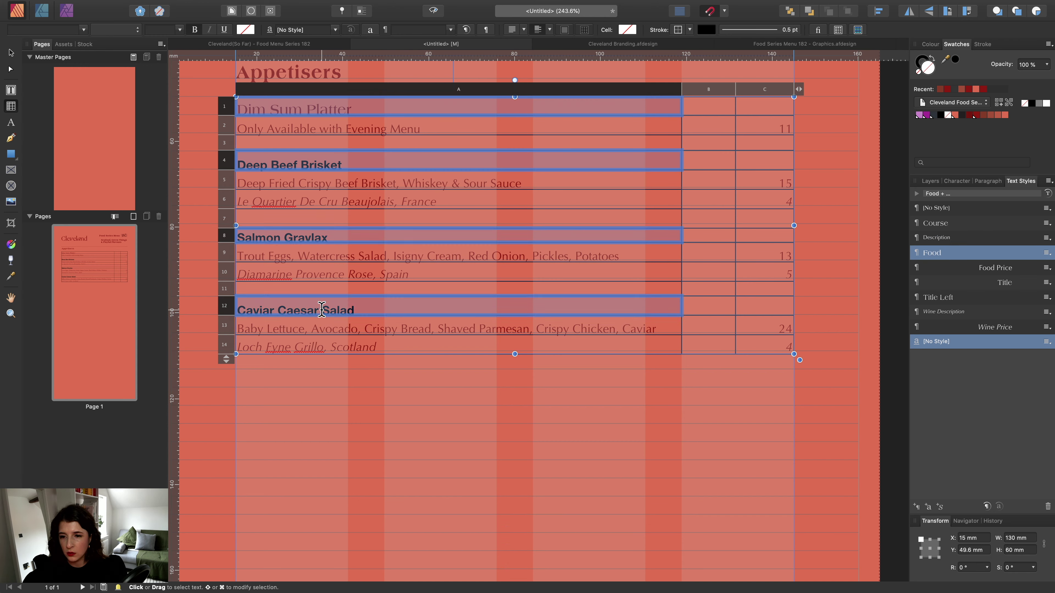
pyautogui.click(955, 253)
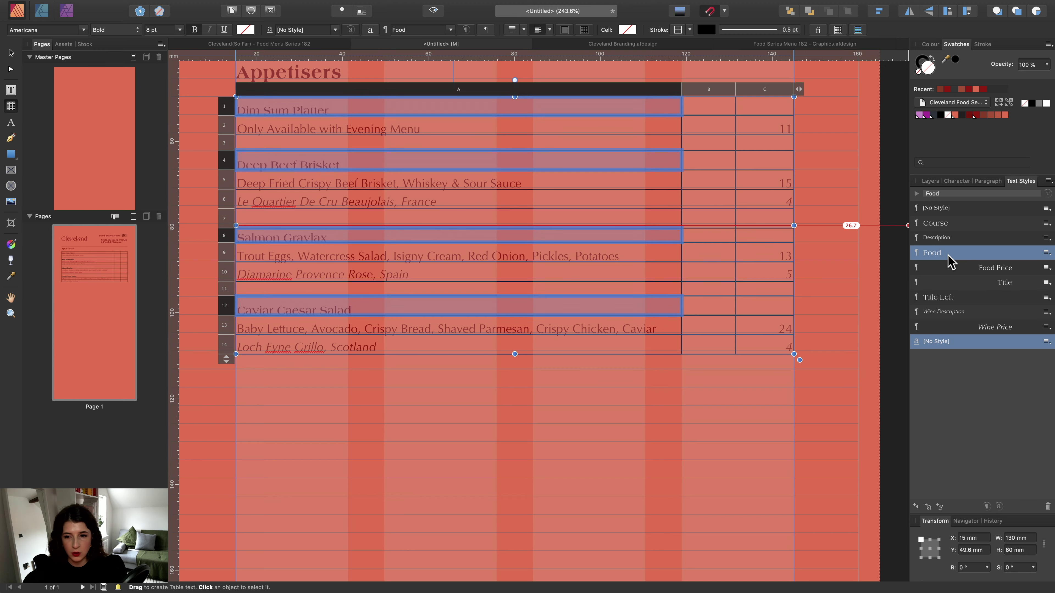
# Deselect the table and toggle Preview mode off and back on to check the page.
pyautogui.scroll(-5, 401, 274)
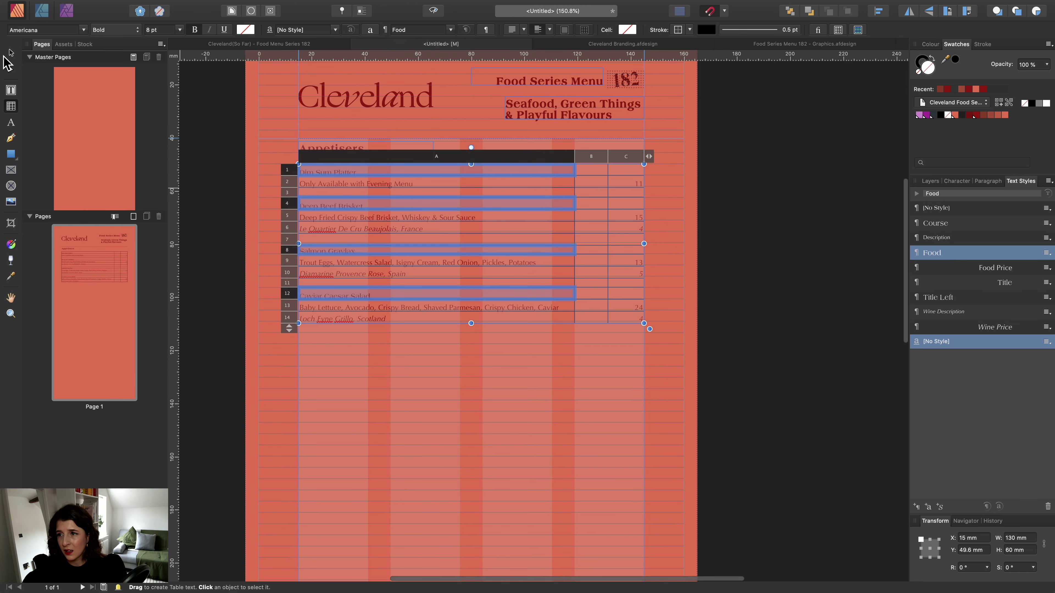
pyautogui.click(10, 55)
pyautogui.click(199, 166)
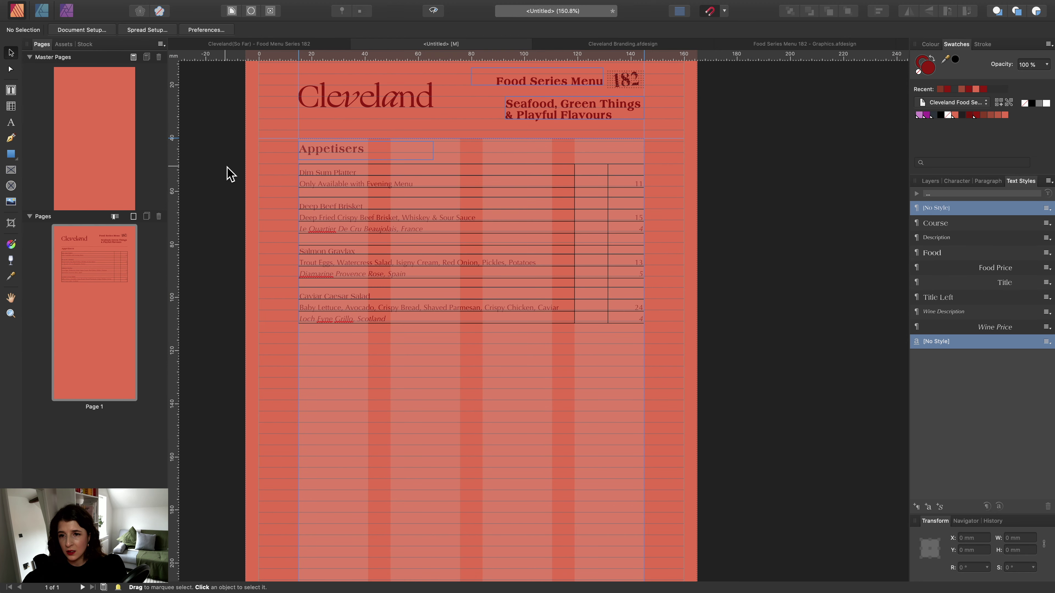
pyautogui.click(432, 10)
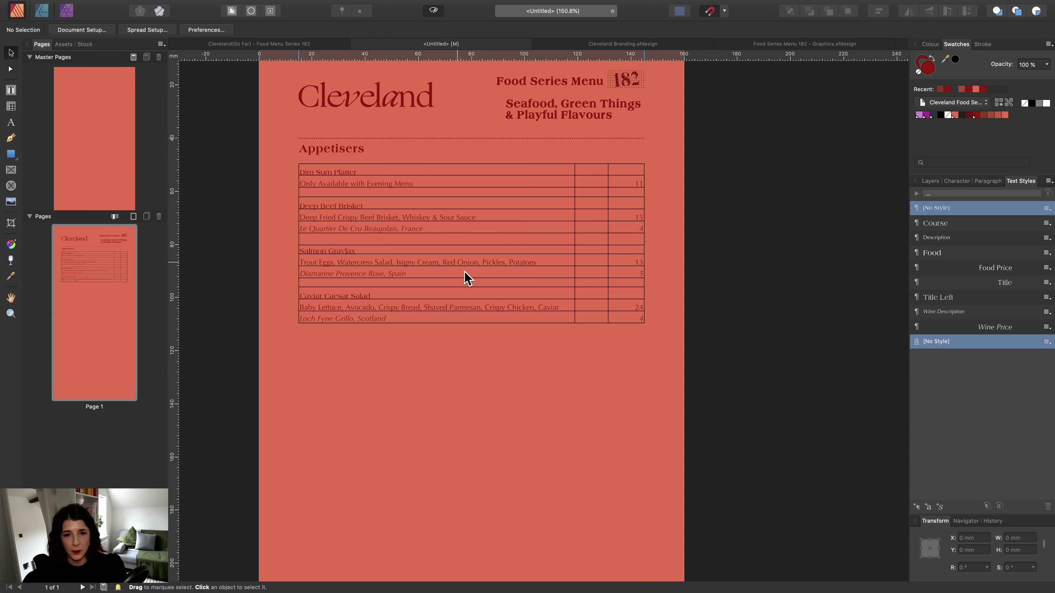
pyautogui.click(435, 10)
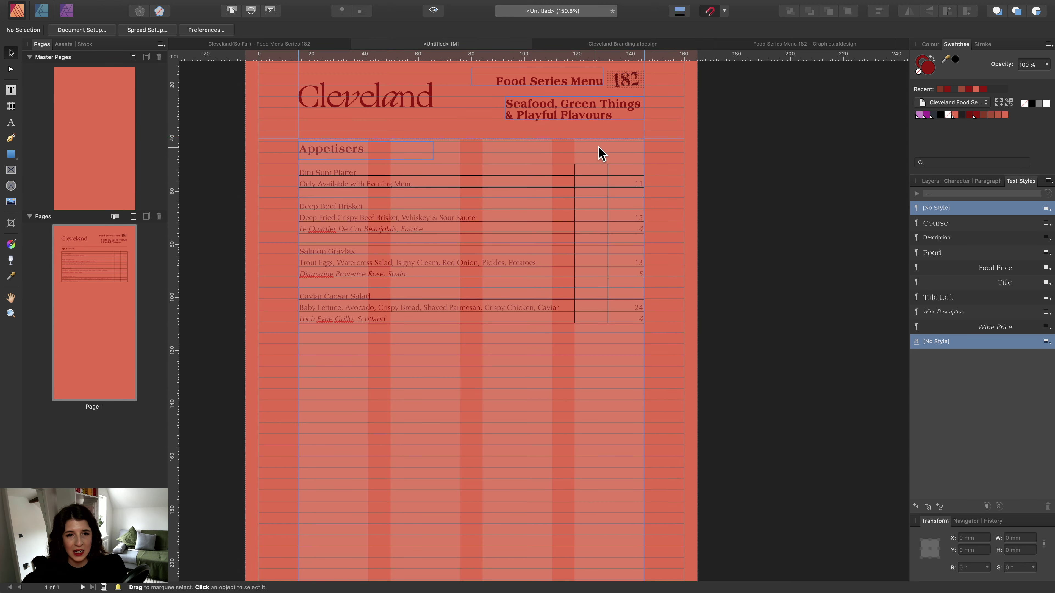
# Draw a text frame above the price column, widen it leftward, and type '(Wine)- 175ml'.
pyautogui.click(12, 91)
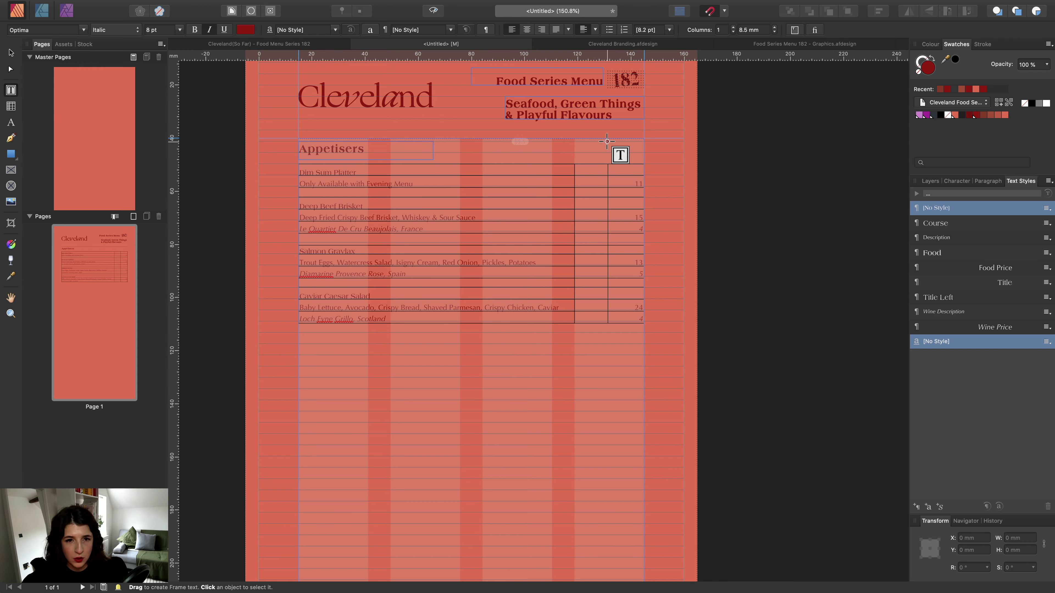
pyautogui.moveTo(607, 141); pyautogui.dragTo(644, 151)
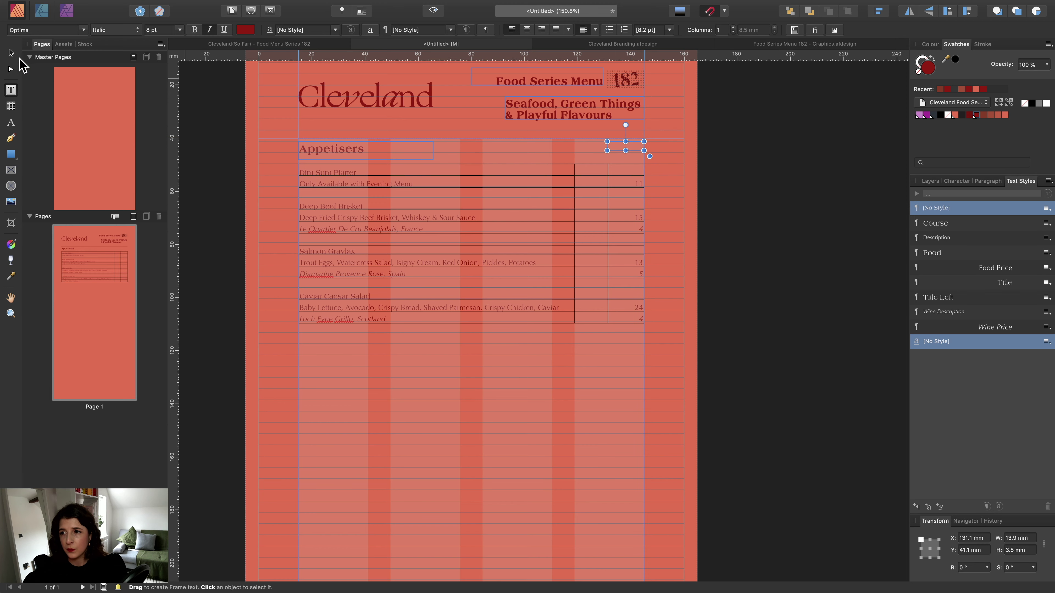
pyautogui.click(11, 53)
pyautogui.scroll(3, 671, 172)
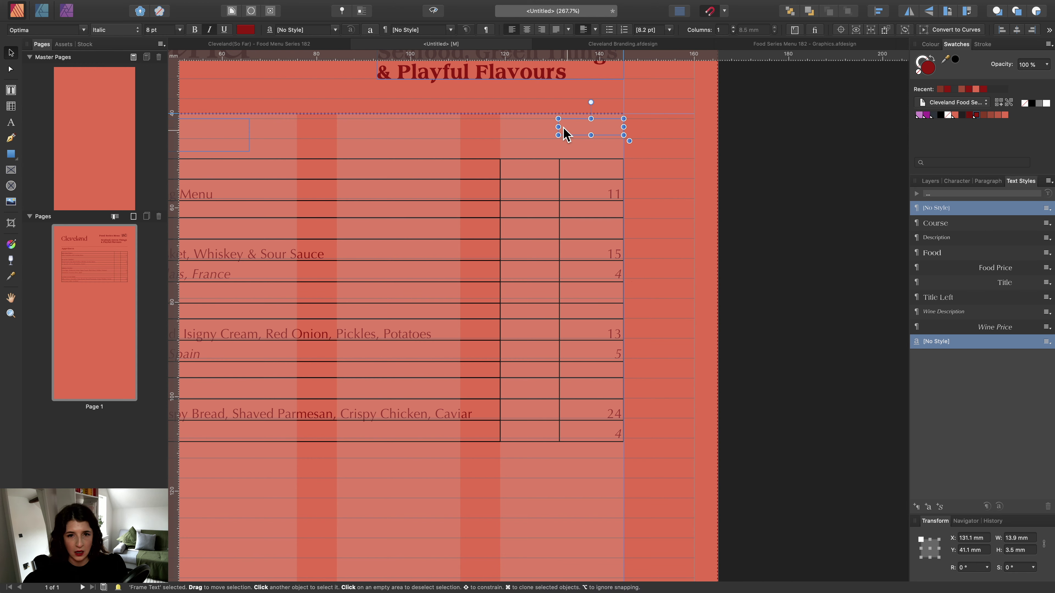
pyautogui.moveTo(558, 127); pyautogui.dragTo(581, 142)
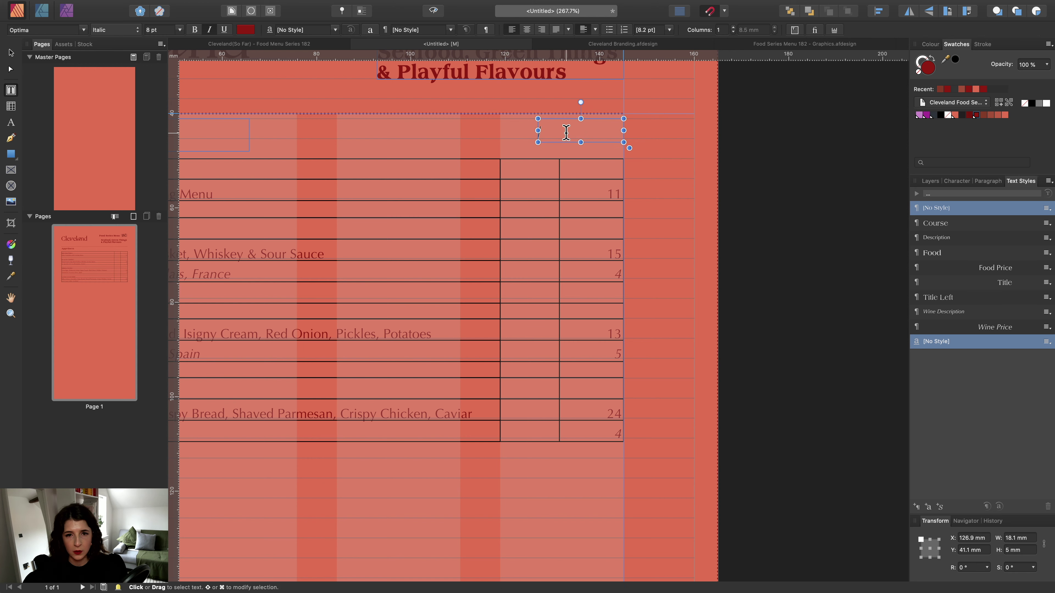
pyautogui.press('shift')
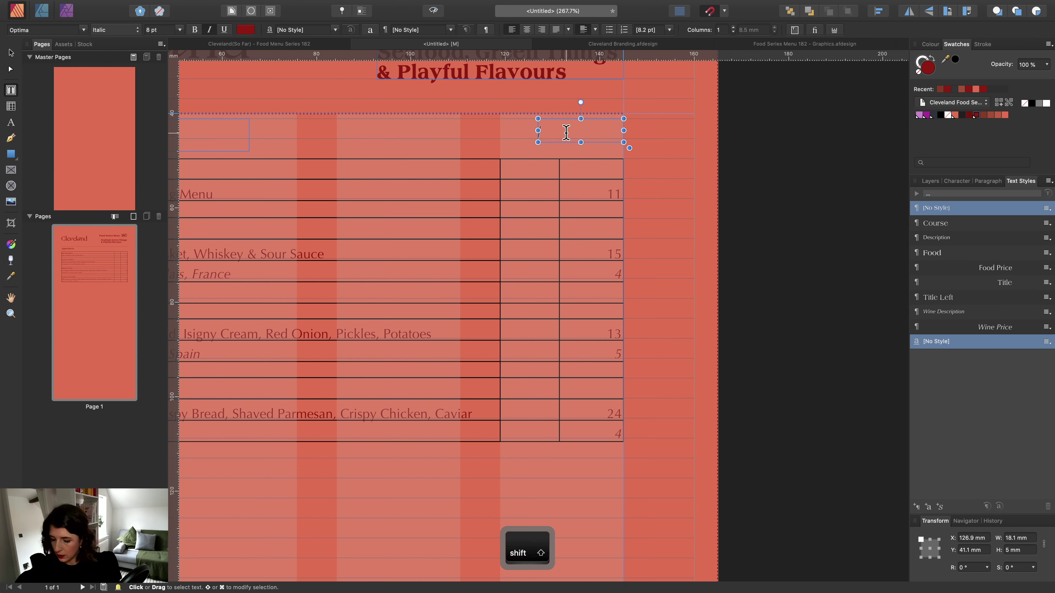
pyautogui.write('(')
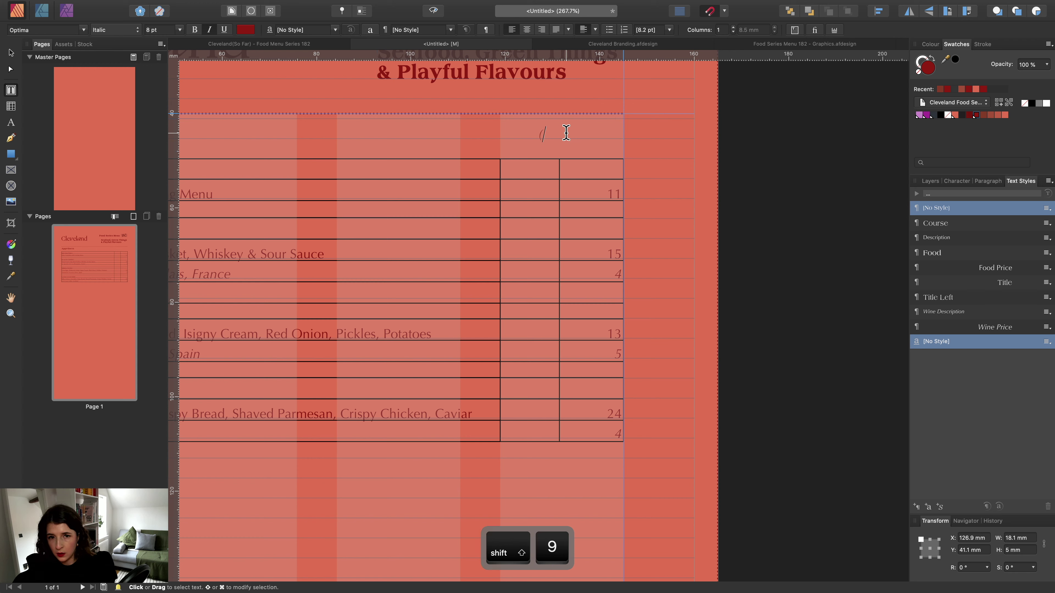
pyautogui.write('Wi')
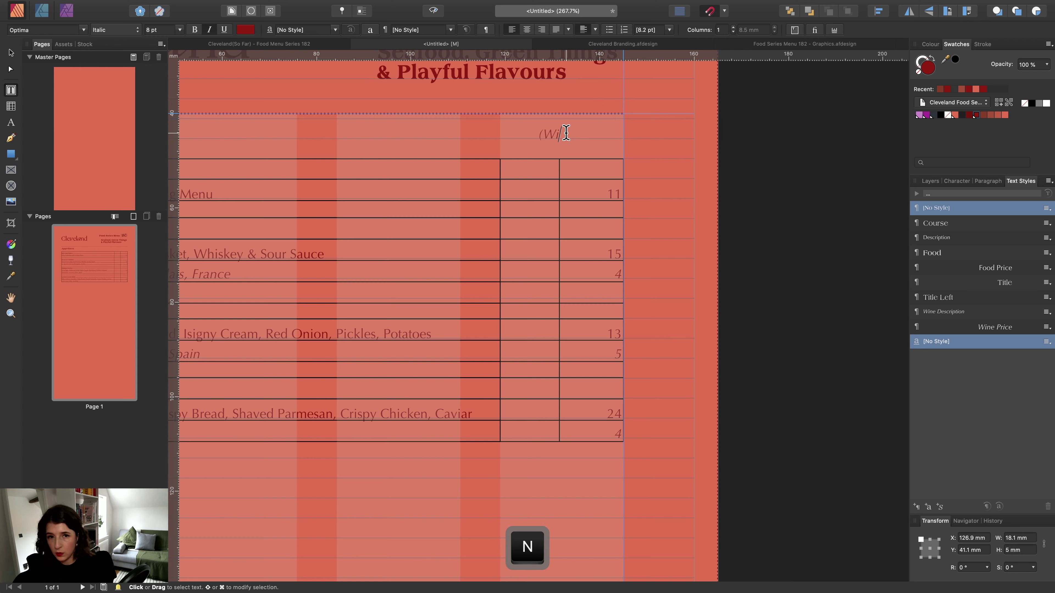
pyautogui.write('ne)')
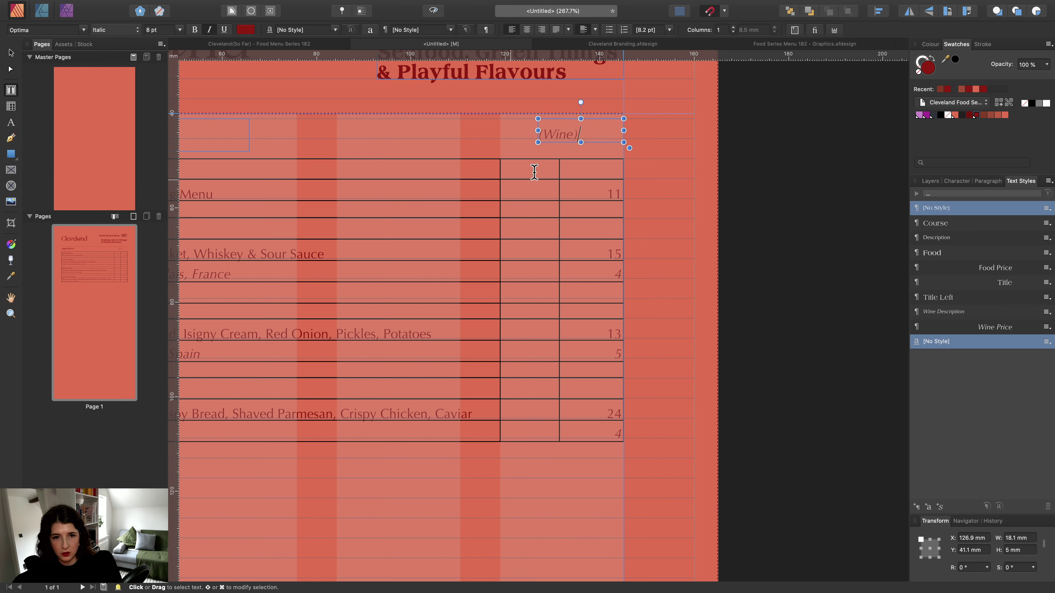
pyautogui.write('-')
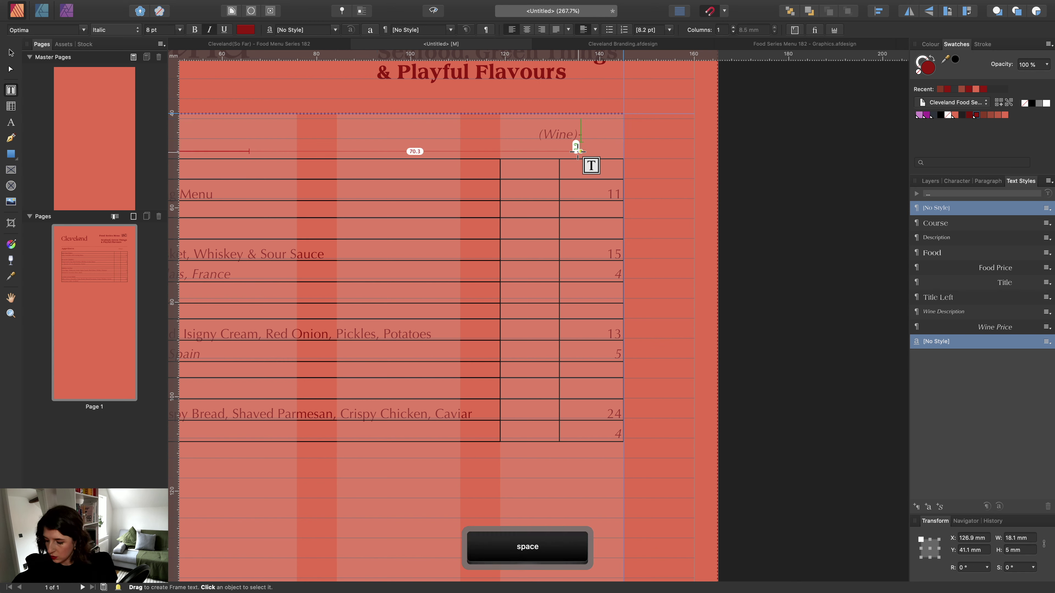
pyautogui.write(' 175ml')
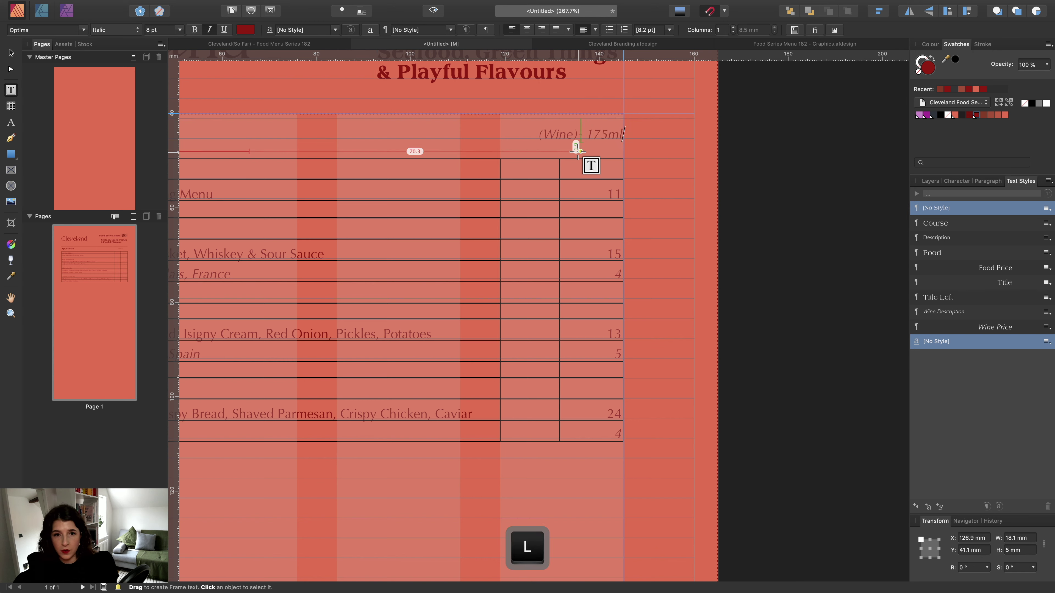
# Right-align the '(Wine)- 175ml' label and apply the Wine Price style.
pyautogui.click(541, 30)
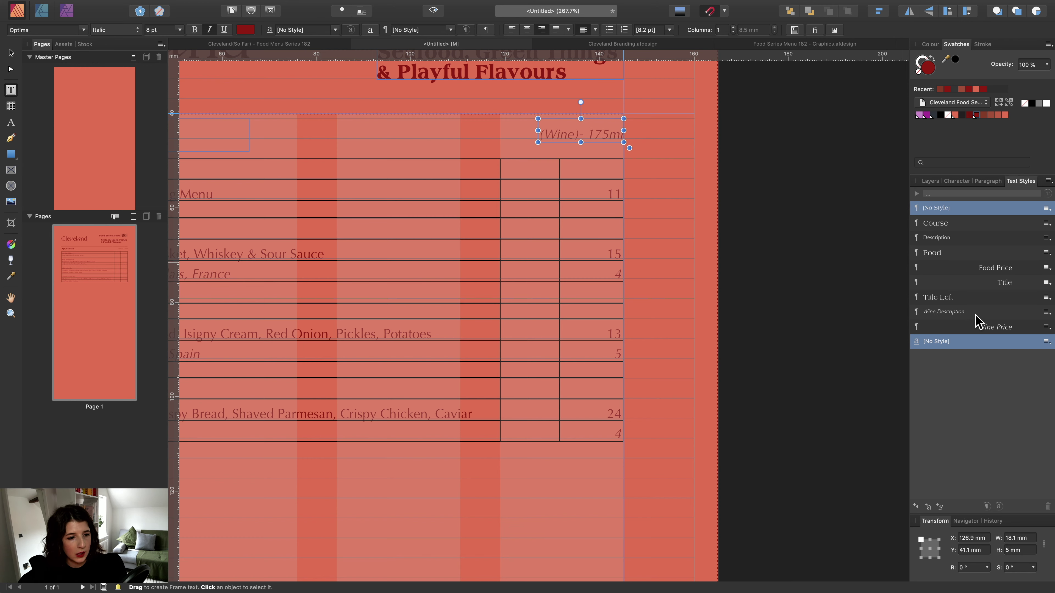
pyautogui.click(980, 329)
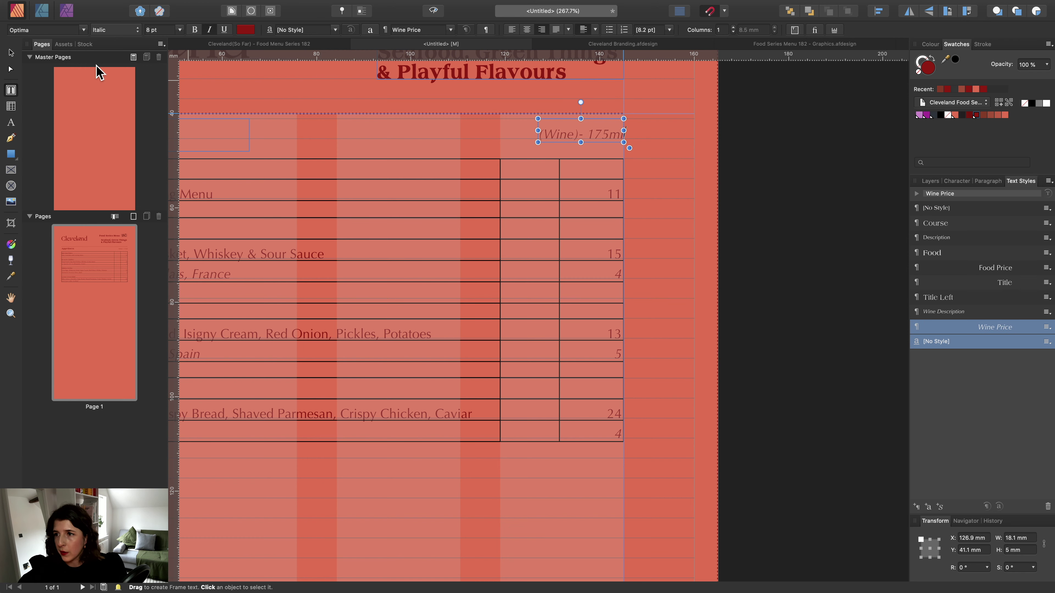
pyautogui.click(11, 52)
pyautogui.click(789, 169)
pyautogui.scroll(-4, 473, 226)
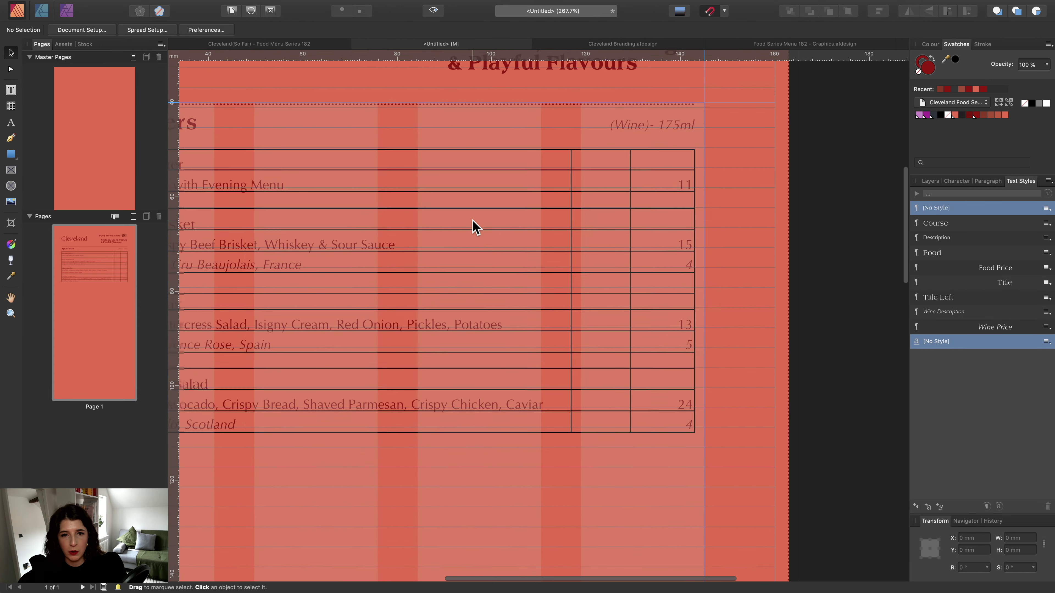
pyautogui.scroll(-3, 474, 226)
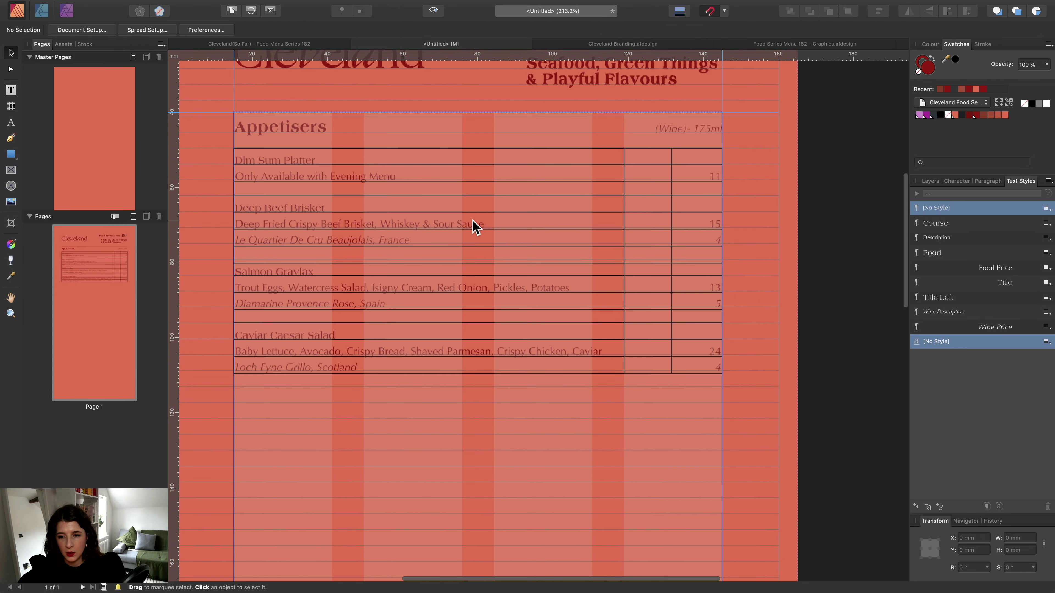
pyautogui.scroll(-3, 352, 225)
pyautogui.scroll(-1, 352, 226)
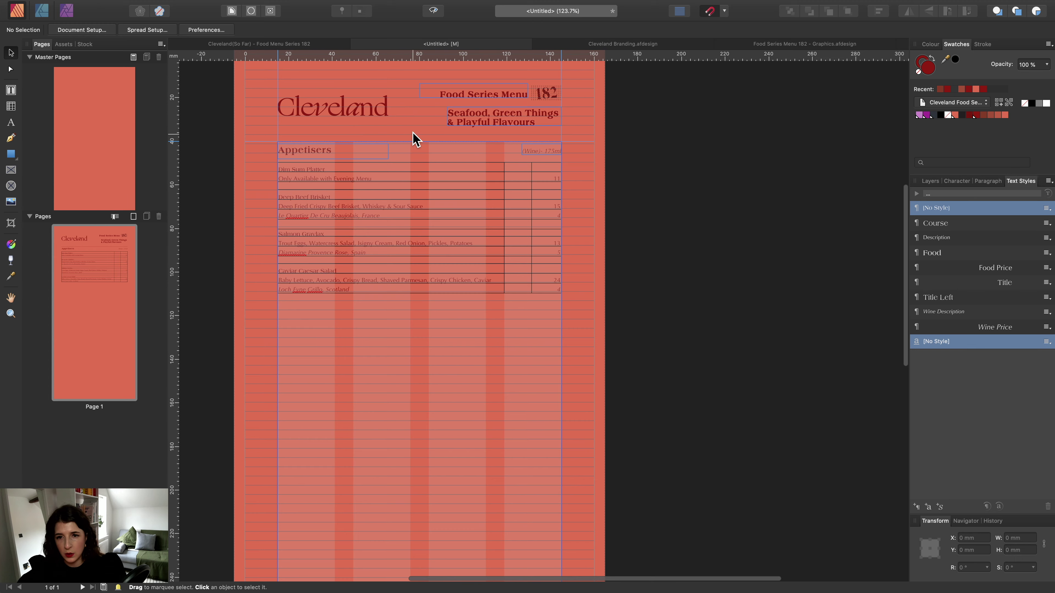
pyautogui.scroll(3, 411, 140)
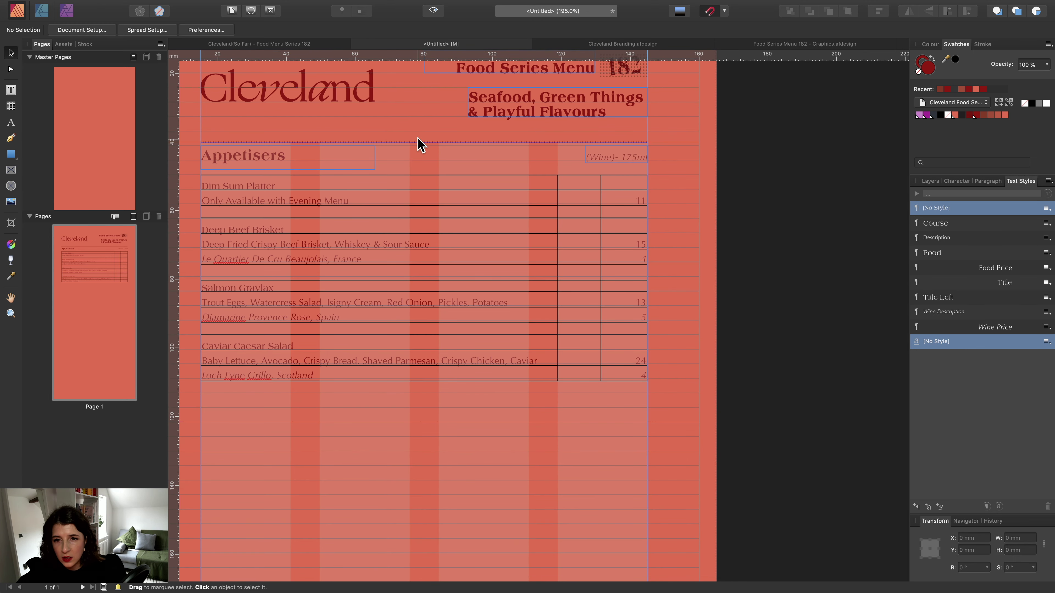
pyautogui.scroll(2, 475, 140)
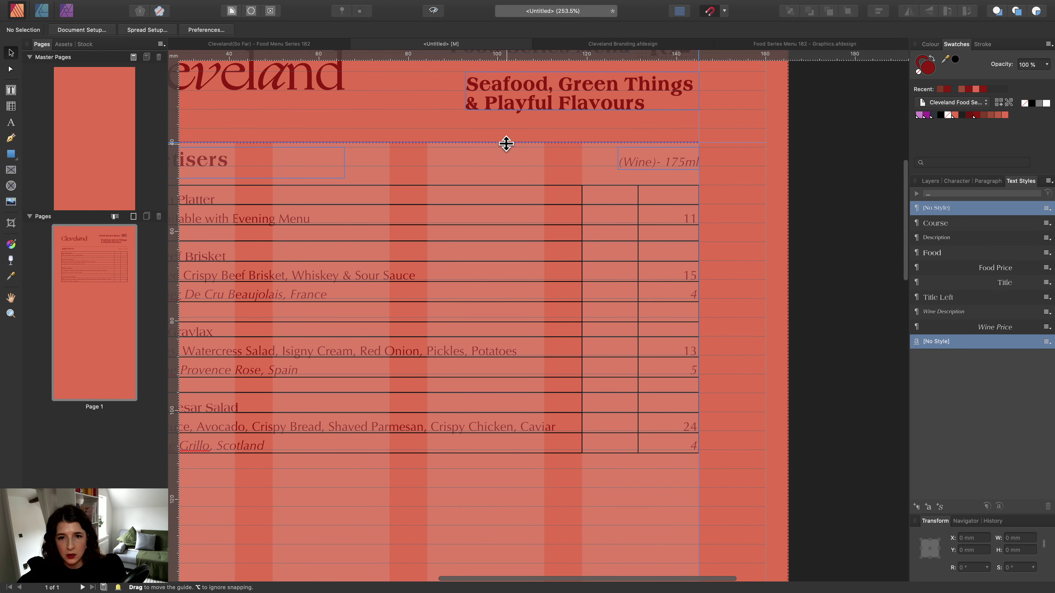
pyautogui.scroll(-3, 327, 128)
pyautogui.hscroll(-3, 327, 127)
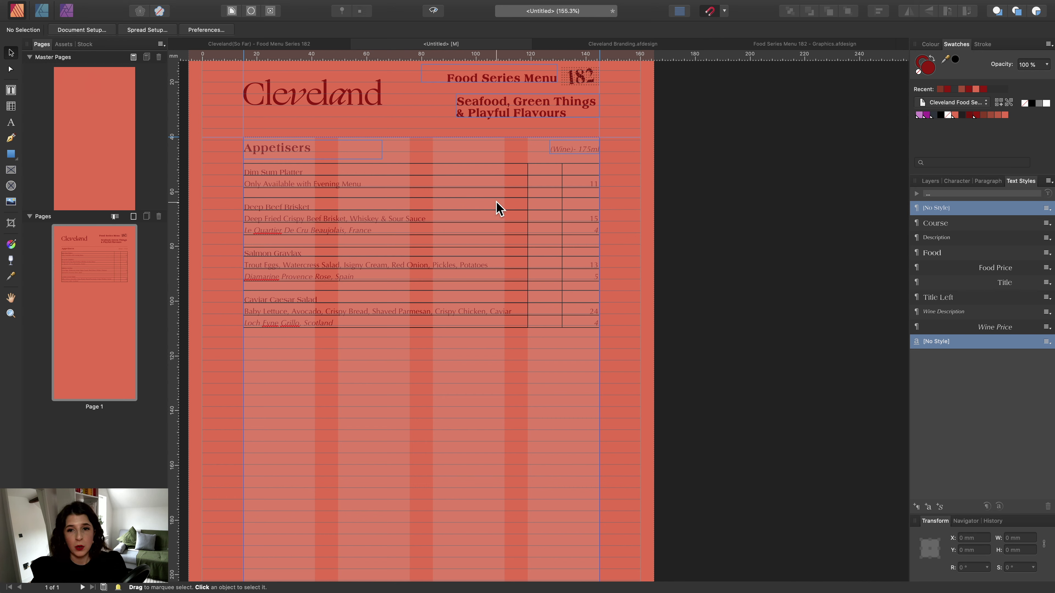
pyautogui.hscroll(-2, 498, 208)
pyautogui.scroll(1, 499, 207)
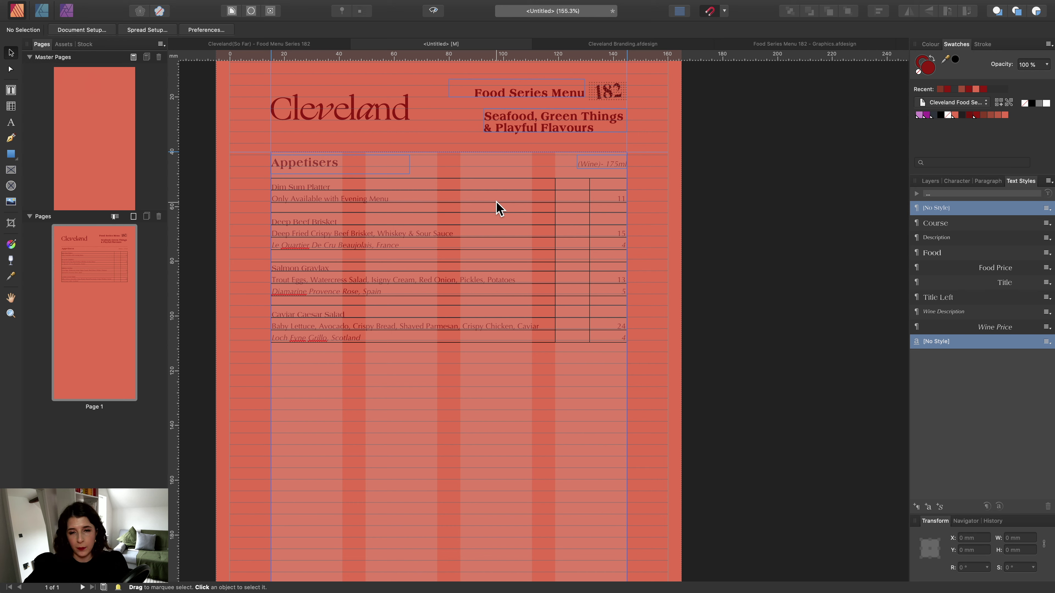
pyautogui.scroll(5, 498, 207)
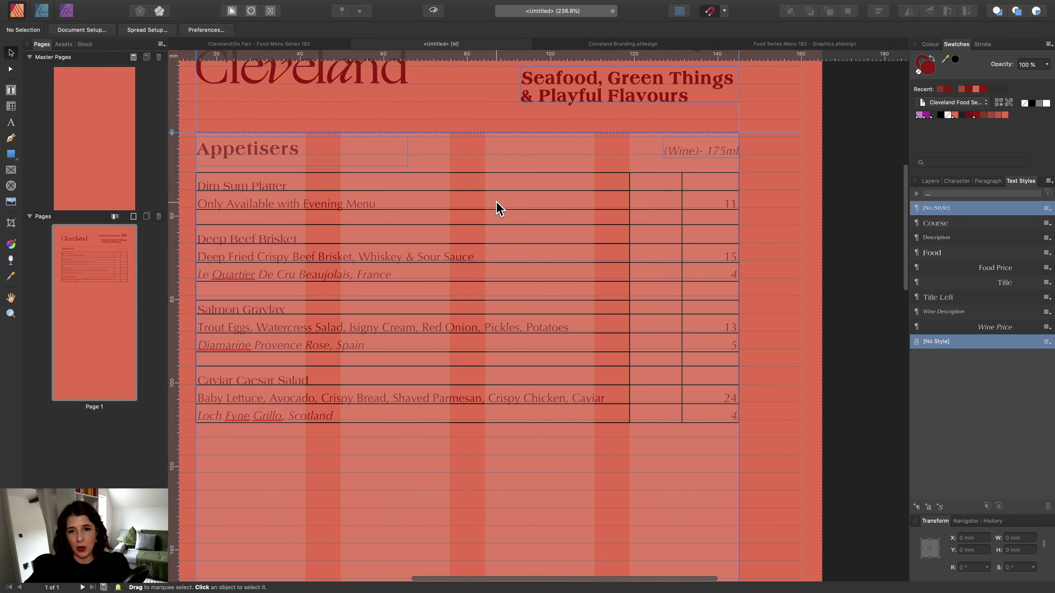
pyautogui.scroll(-2, 498, 207)
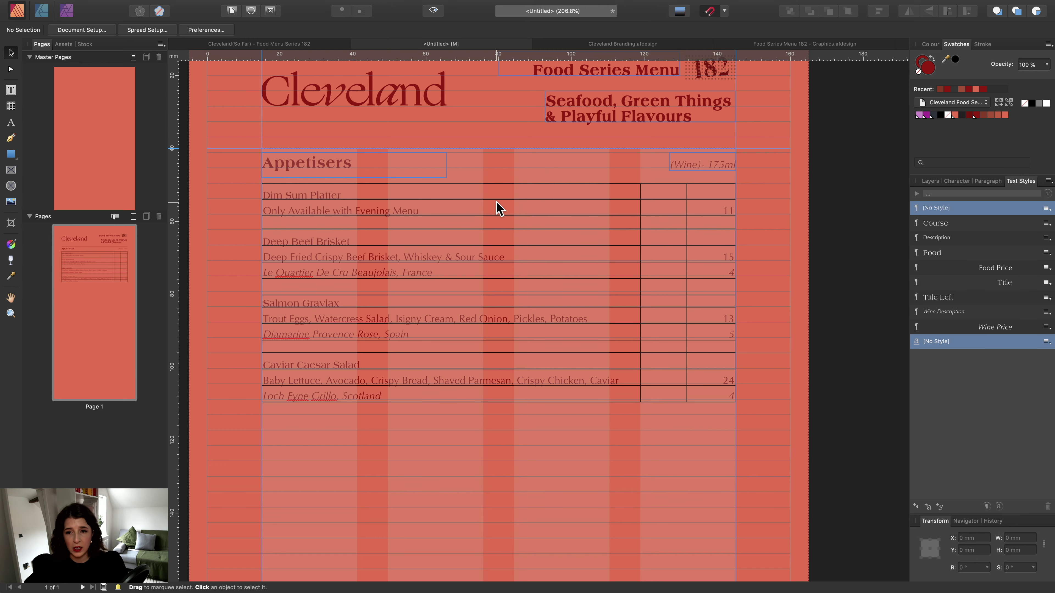
pyautogui.hscroll(-1, 498, 208)
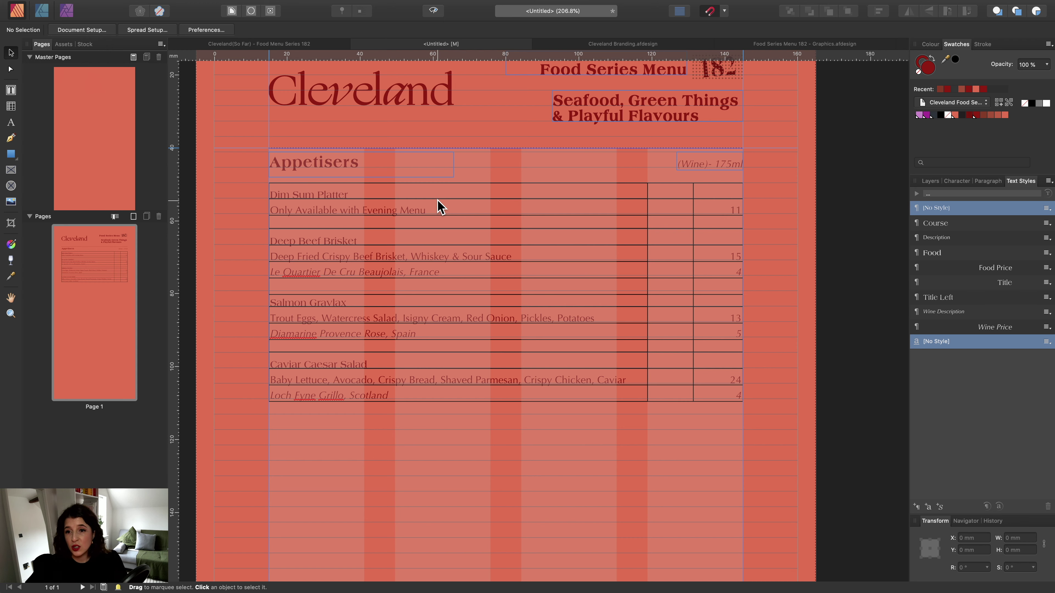
# Select the rule line above Appetisers, the Appetisers heading and the table together.
pyautogui.click(440, 207)
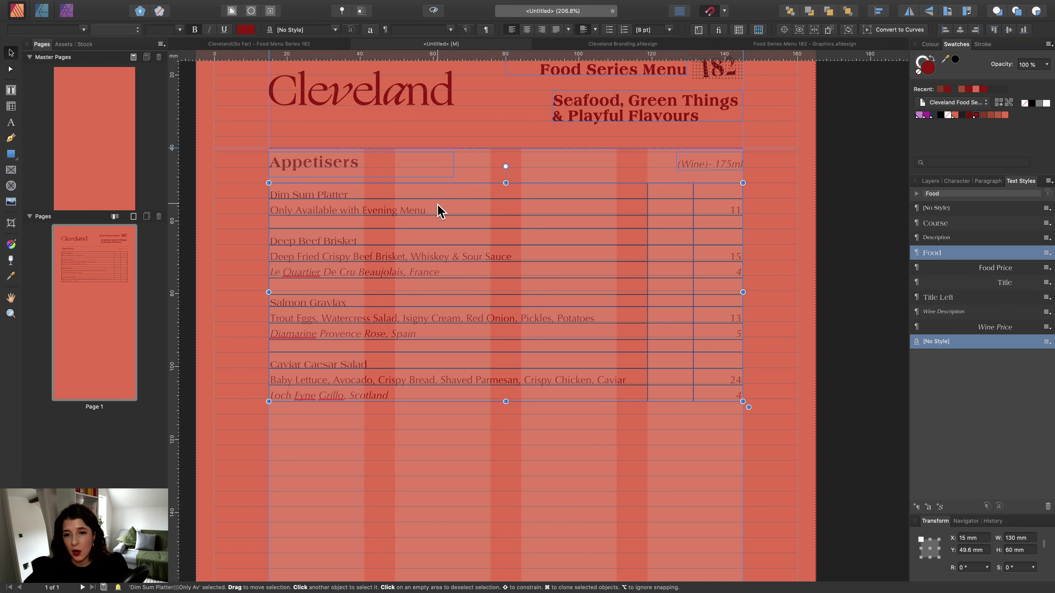
pyautogui.scroll(-5, 382, 370)
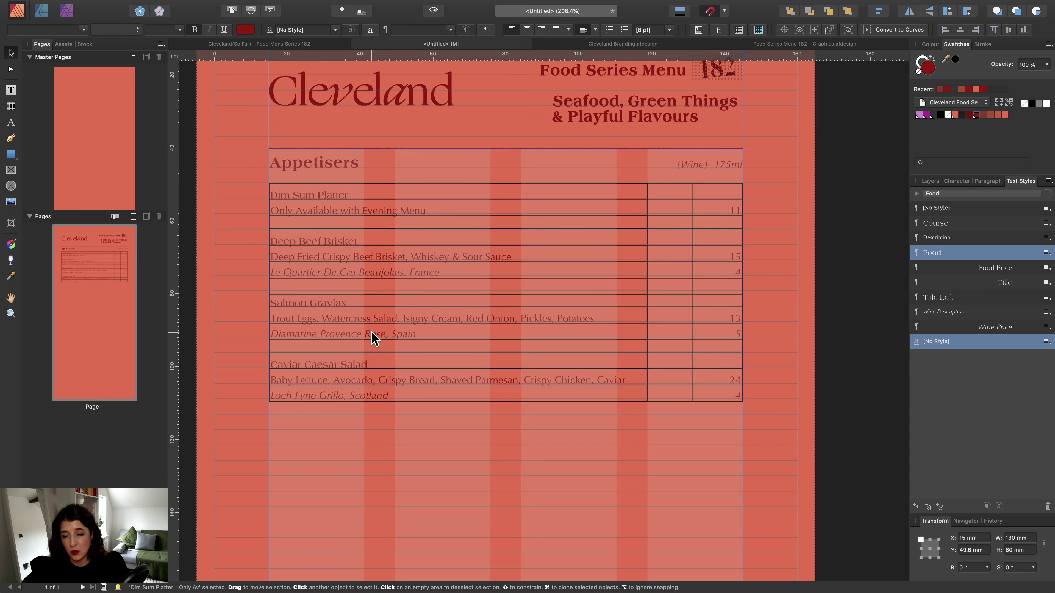
pyautogui.scroll(4, 374, 339)
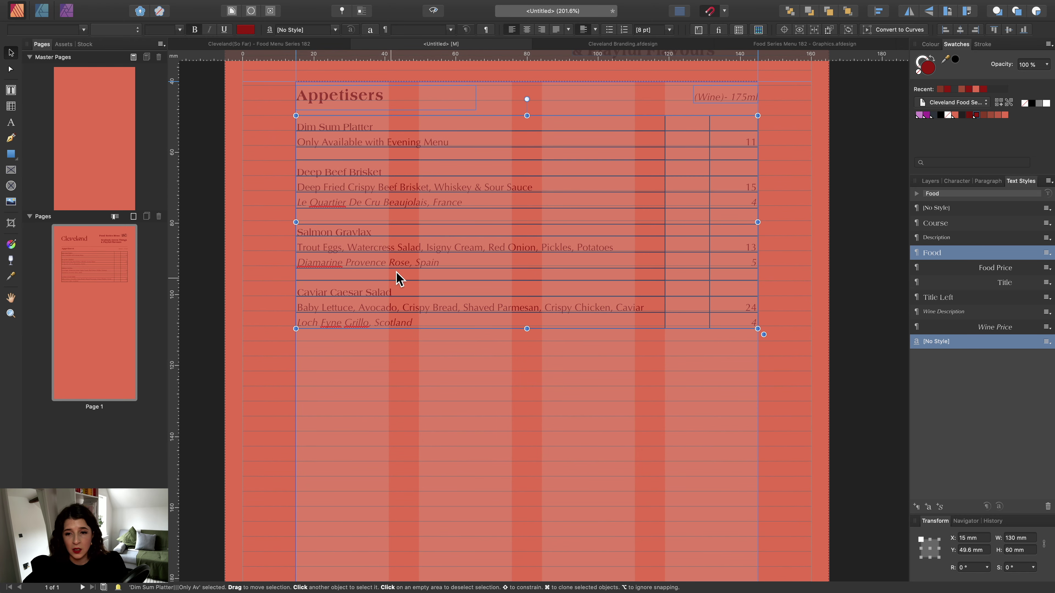
pyautogui.scroll(-3, 342, 226)
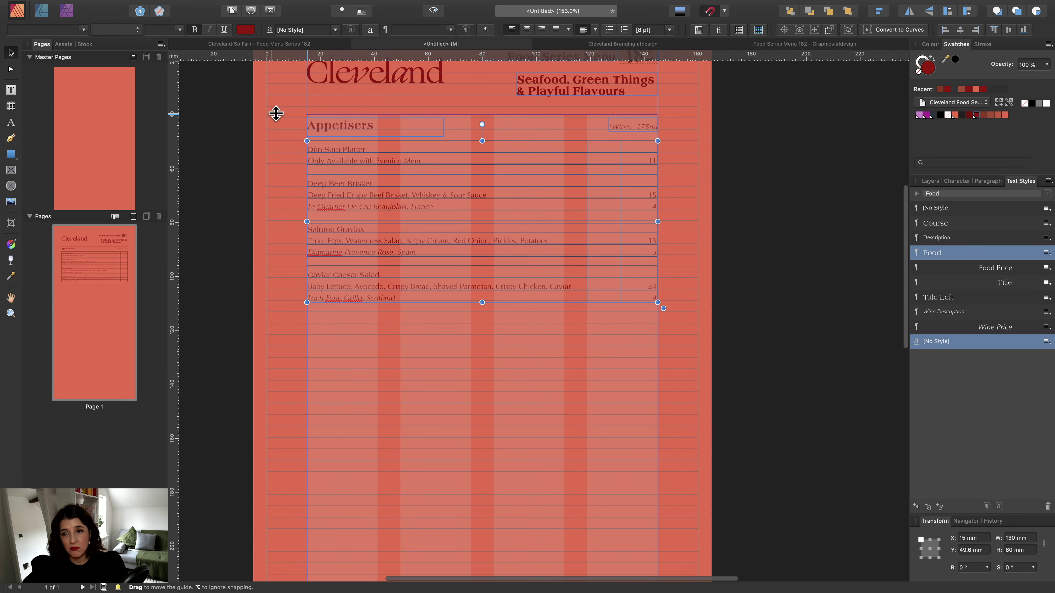
pyautogui.click(506, 115)
pyautogui.scroll(2, 523, 141)
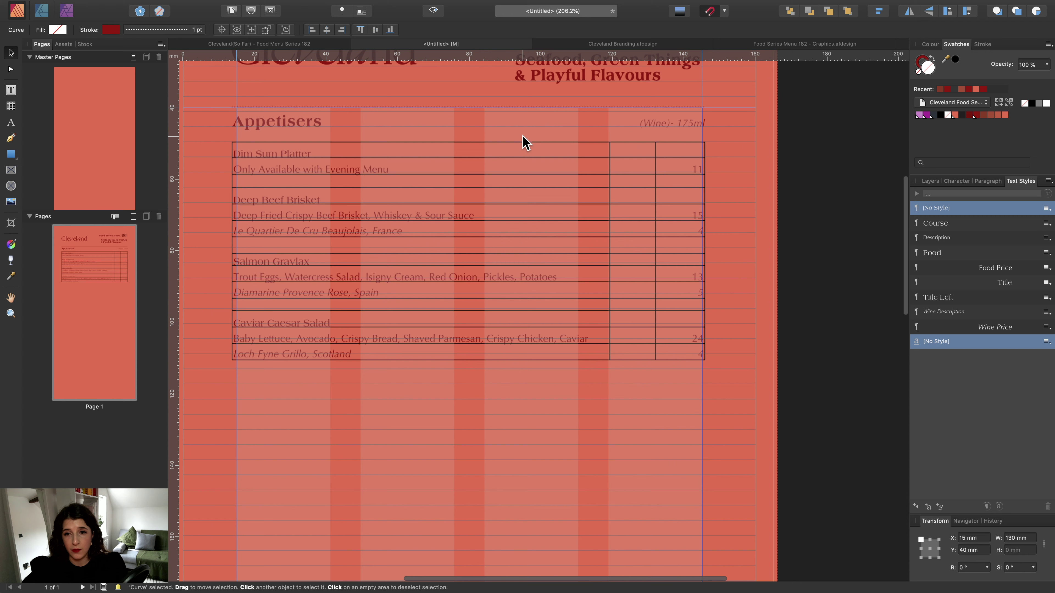
pyautogui.keyDown('shift'); pyautogui.click(376, 122); pyautogui.keyUp('shift')
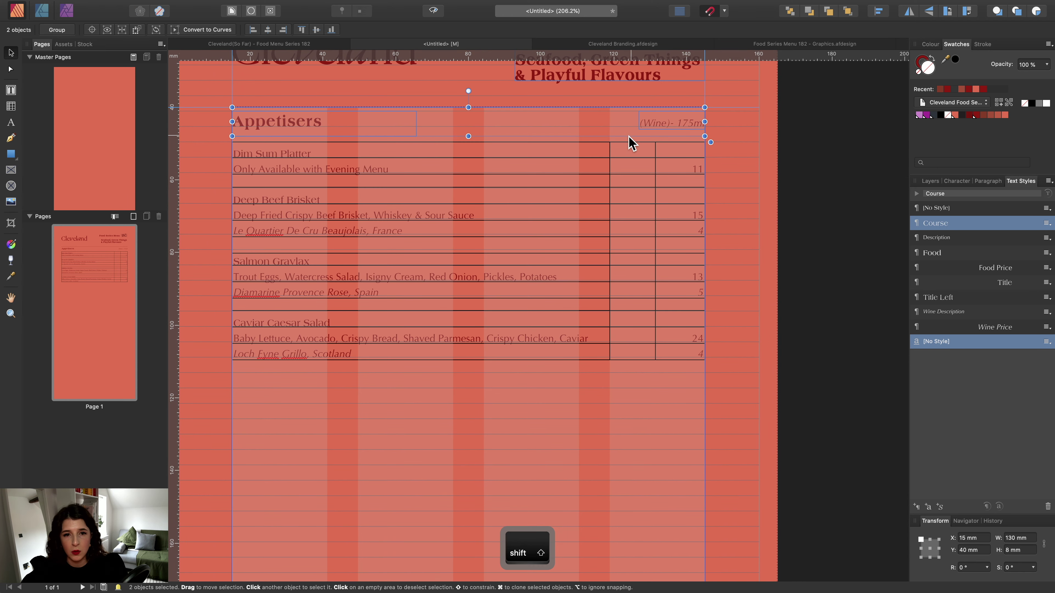
pyautogui.keyDown('shift'); pyautogui.click(593, 160); pyautogui.keyUp('shift')
pyautogui.scroll(-2, 453, 218)
pyautogui.scroll(-1, 453, 219)
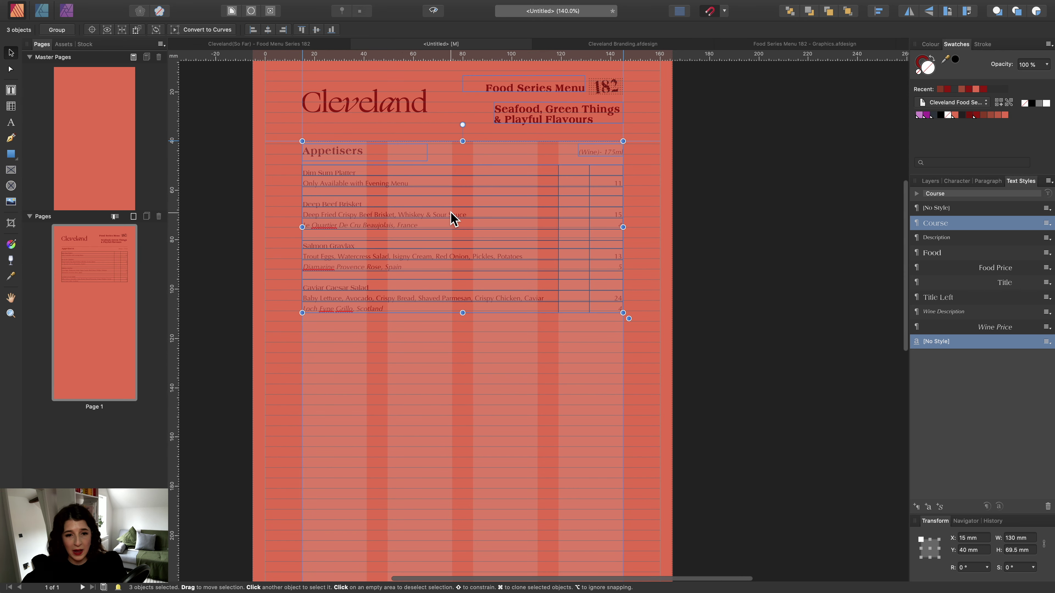
pyautogui.scroll(-3, 453, 218)
pyautogui.hscroll(-1, 452, 218)
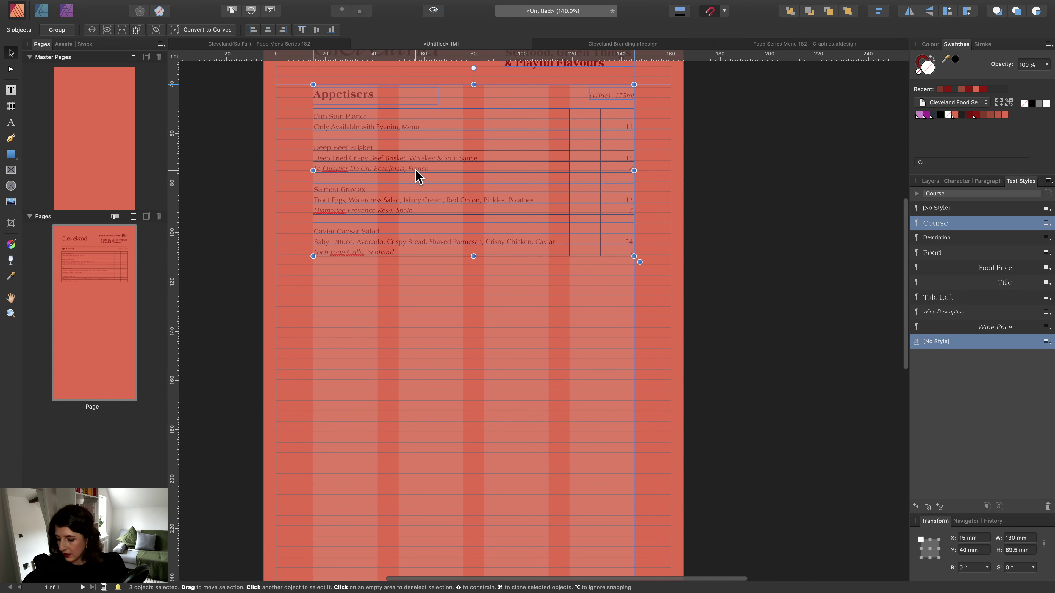
pyautogui.press('alt')
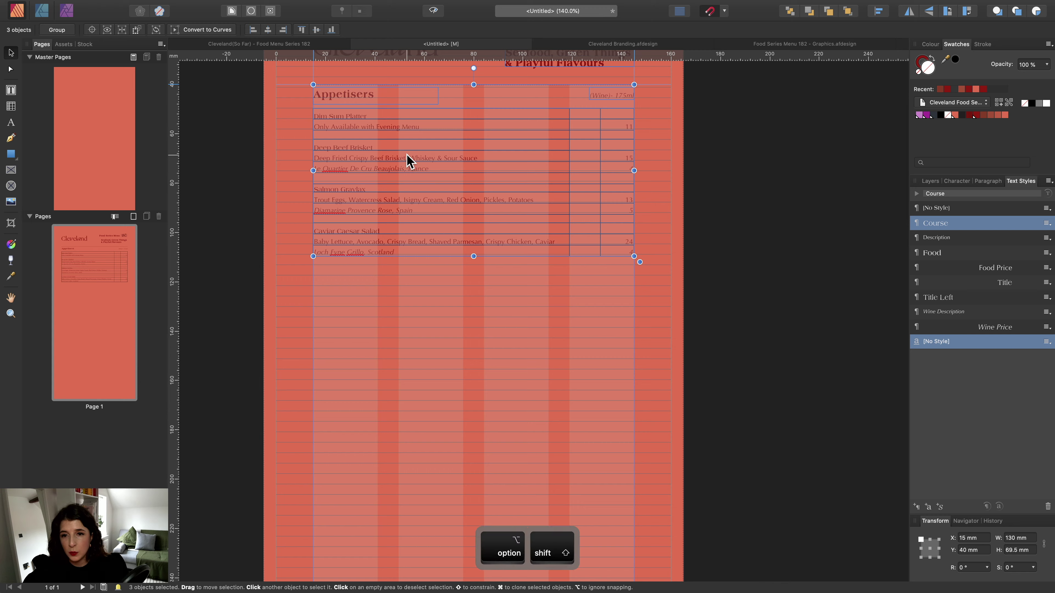
# Option-drag a copy of the Appetisers block lower down and rename its heading 'Main Course'.
pyautogui.moveTo(407, 155); pyautogui.dragTo(405, 353)
pyautogui.scroll(-2, 405, 357)
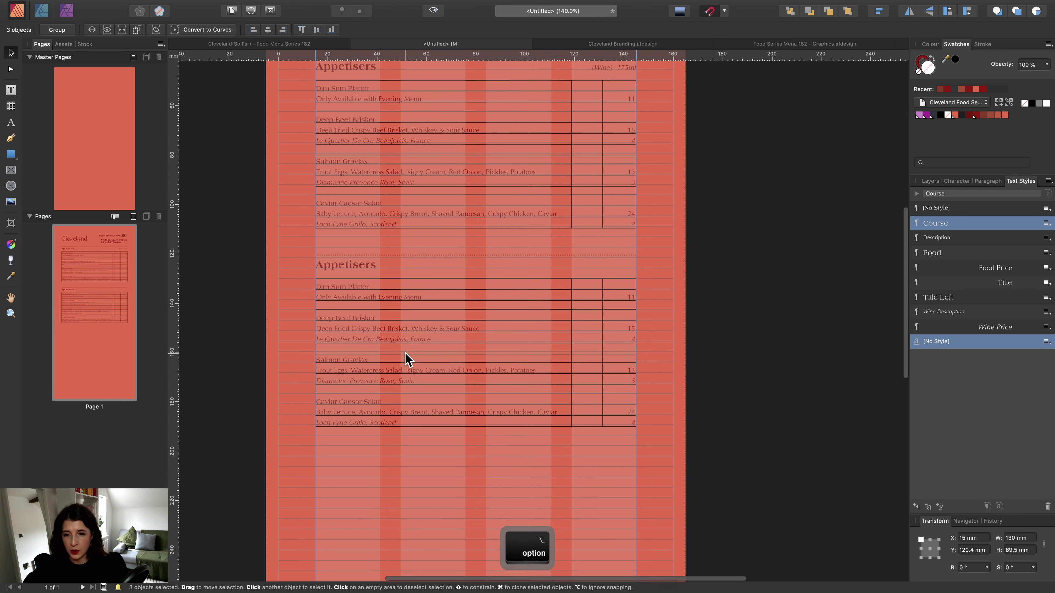
pyautogui.doubleClick(376, 262)
pyautogui.moveTo(386, 261); pyautogui.dragTo(314, 262)
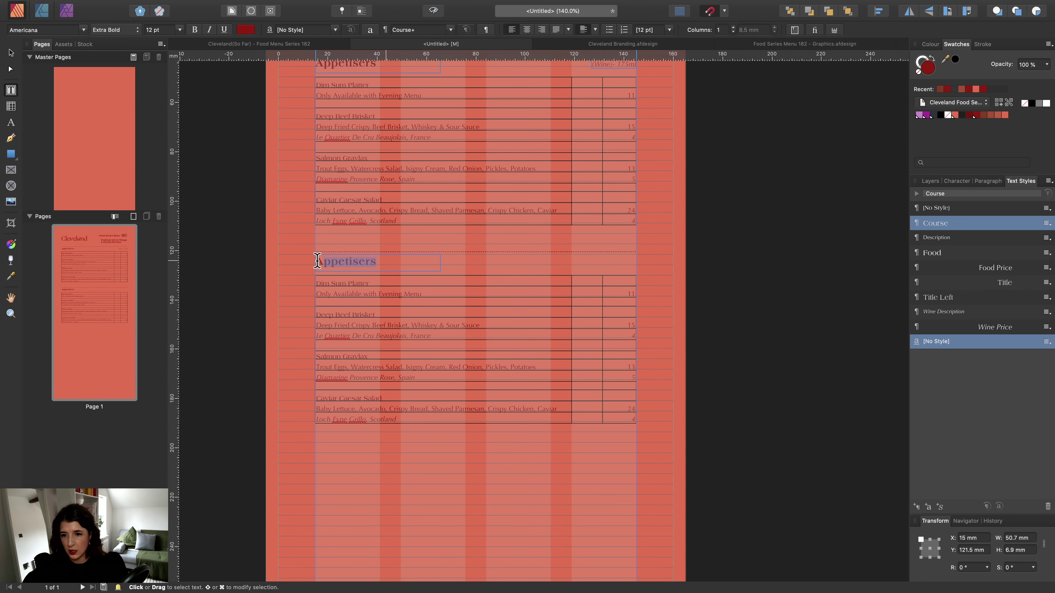
pyautogui.write('Main Course')
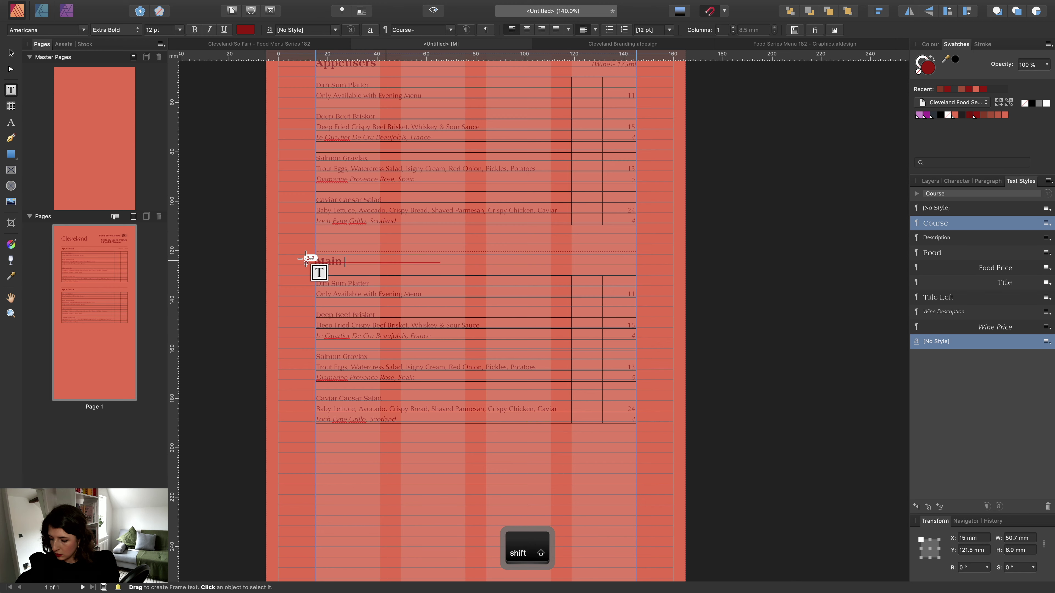
pyautogui.press('Escape')
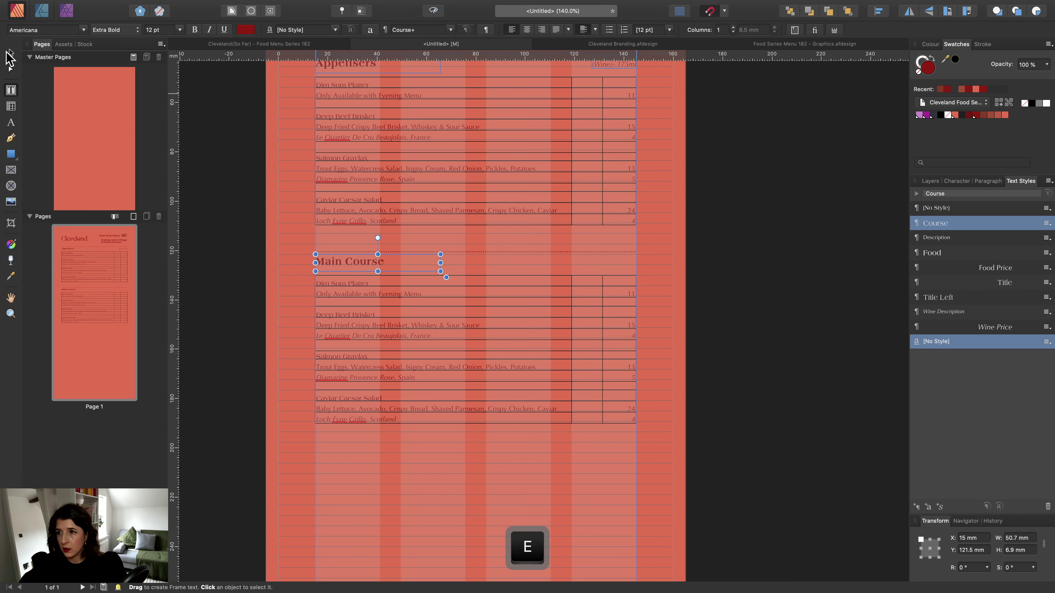
# Deselect the Main Course heading and switch over to the menu text in Pages.
pyautogui.scroll(-5, 389, 264)
pyautogui.scroll(-2, 389, 264)
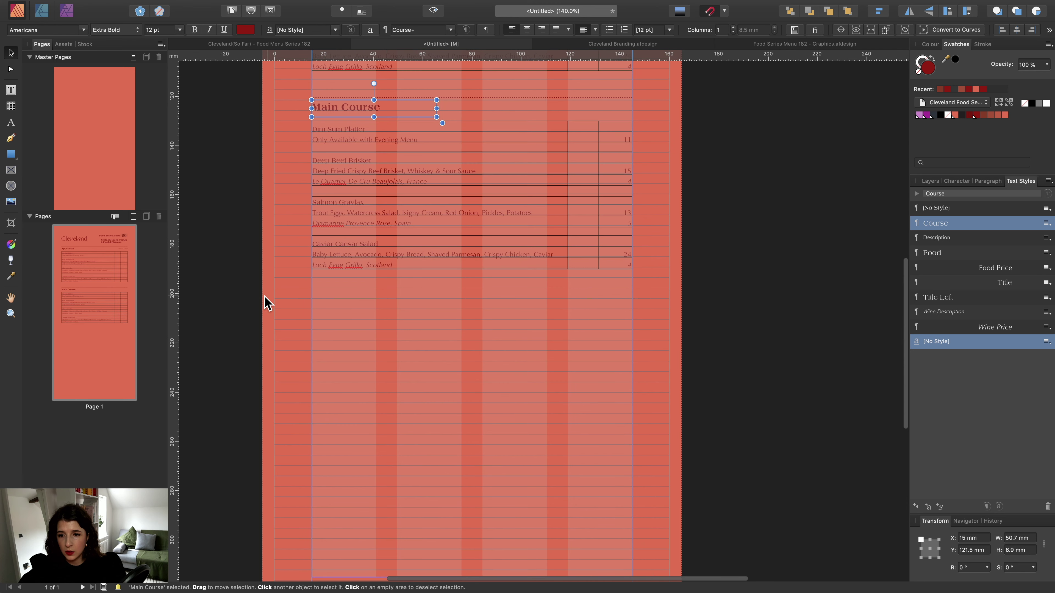
pyautogui.click(257, 300)
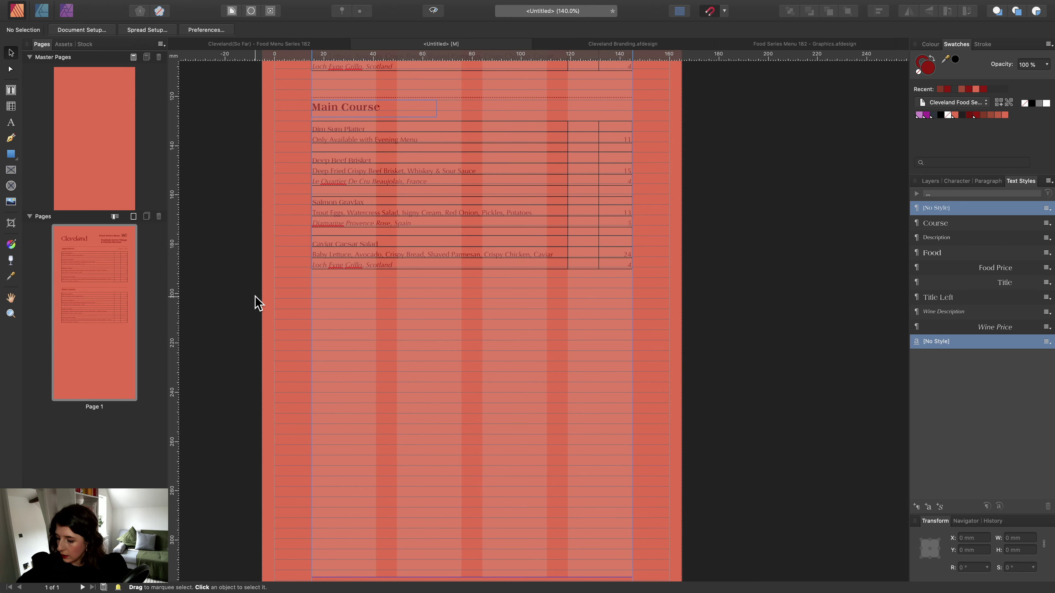
pyautogui.press('super+Tab')
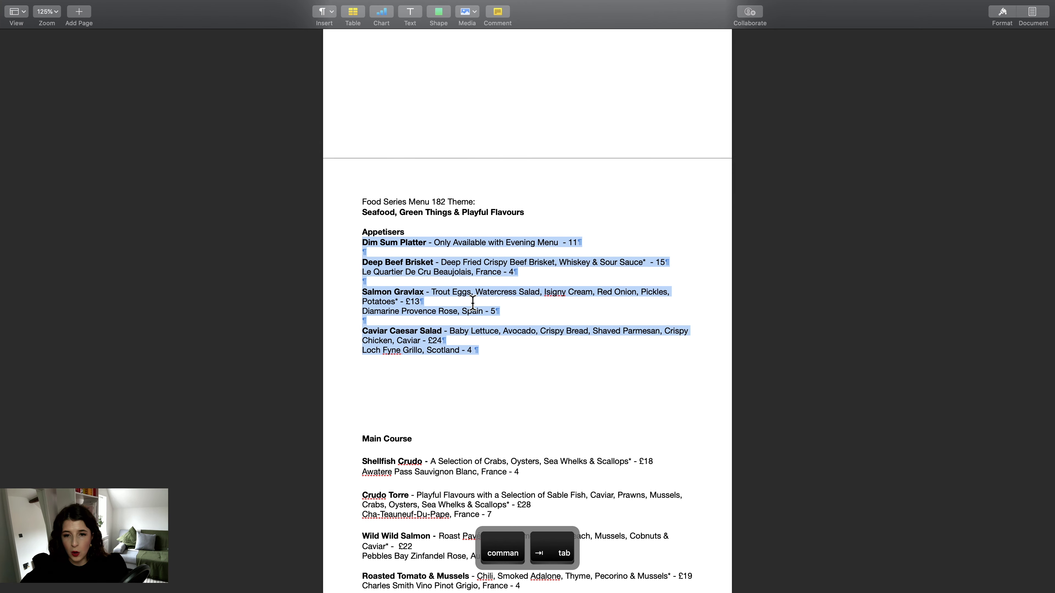
# Clear the selected Appetisers entries from the Pages menu text.
pyautogui.scroll(-10, 473, 303)
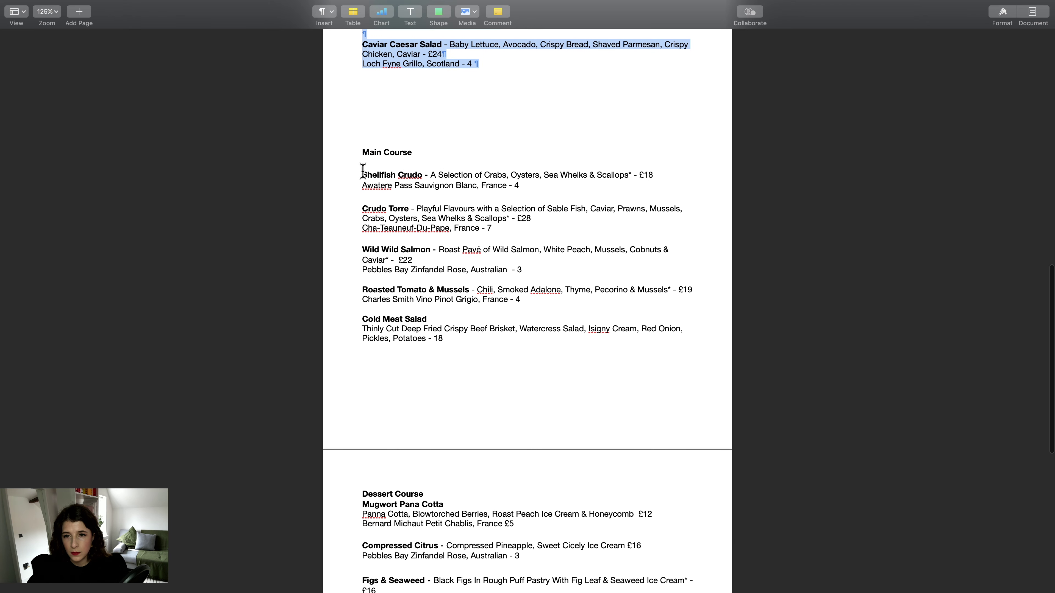
pyautogui.press('Return')
pyautogui.scroll(3, 476, 287)
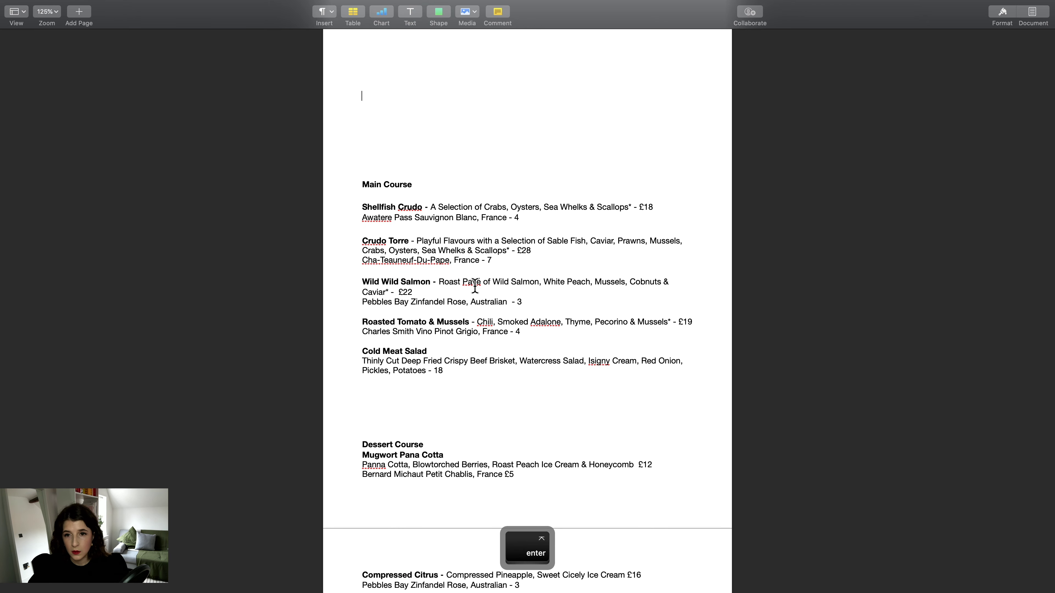
pyautogui.scroll(-2, 474, 286)
# Copy the Main Course dishes, wines and prices and return to Affinity Publisher.
pyautogui.moveTo(360, 179); pyautogui.dragTo(467, 349)
pyautogui.press('super+c')
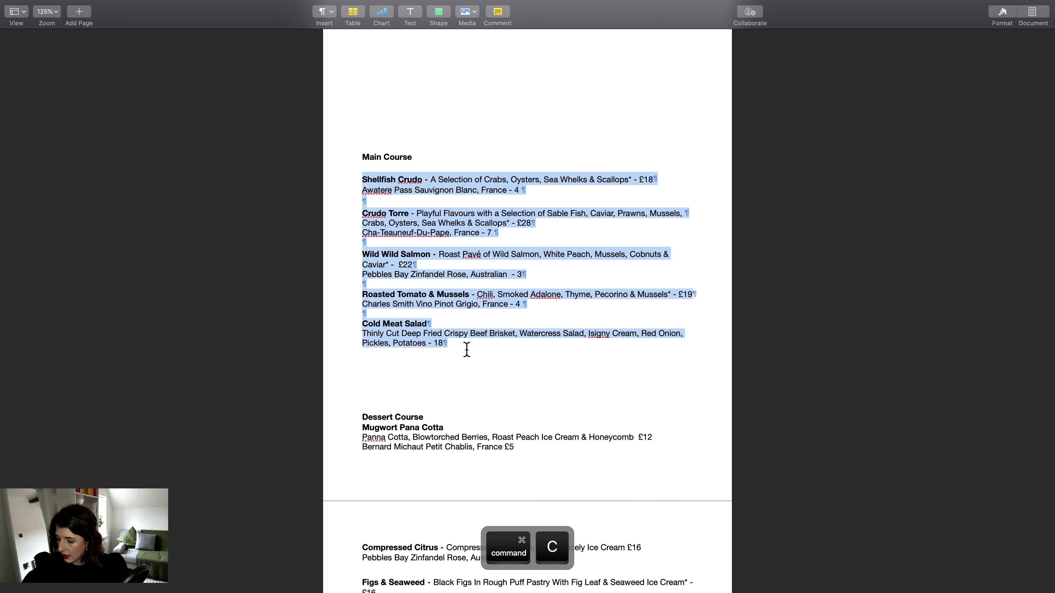
pyautogui.press('super+Tab')
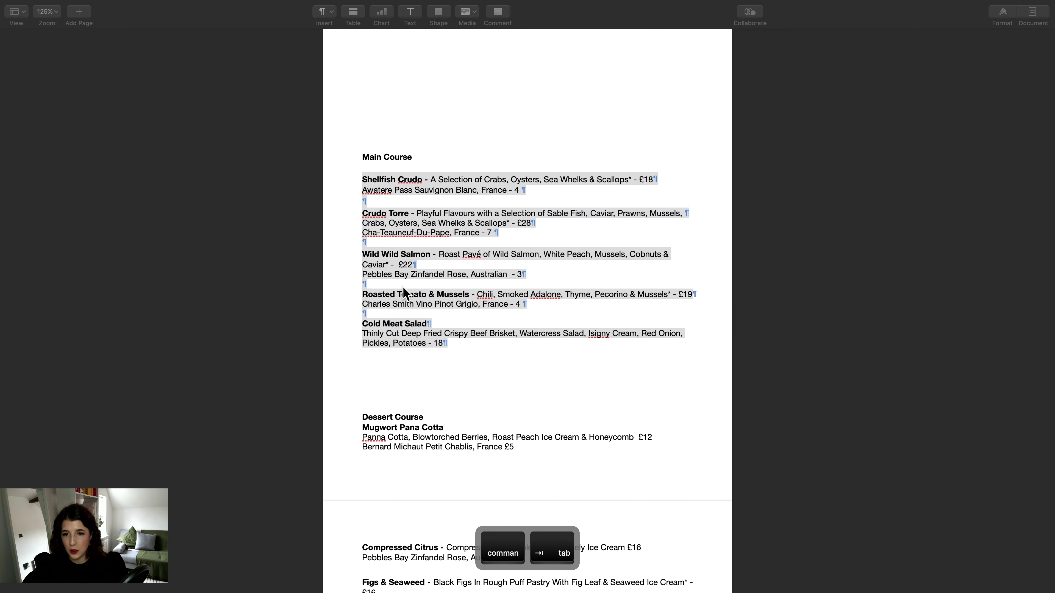
pyautogui.press('super+Tab')
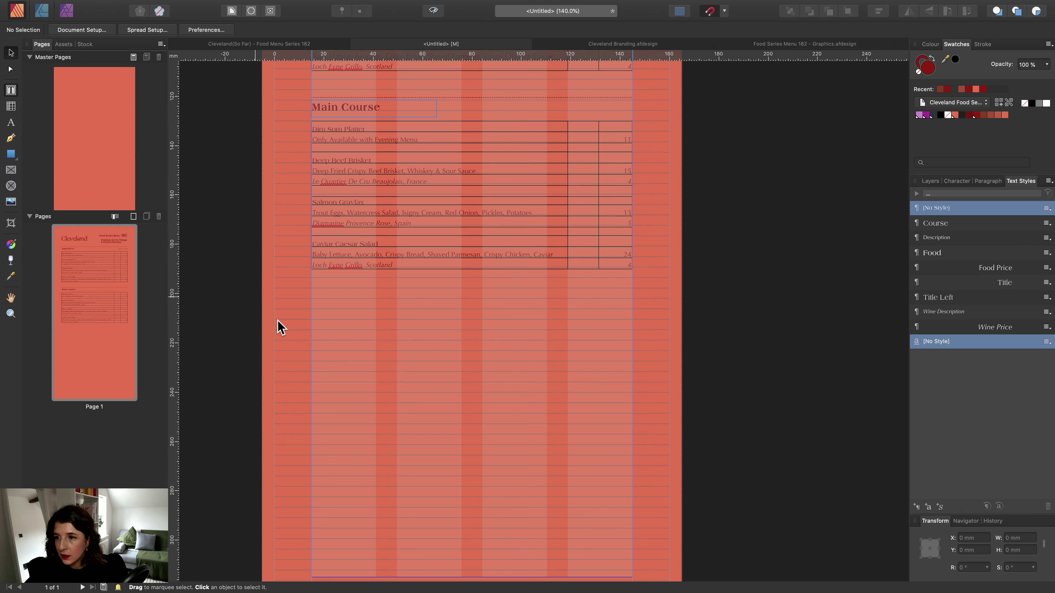
# Draw a text frame below the tables, paste the Main Course entries, and size them 8 pt.
pyautogui.press('t')
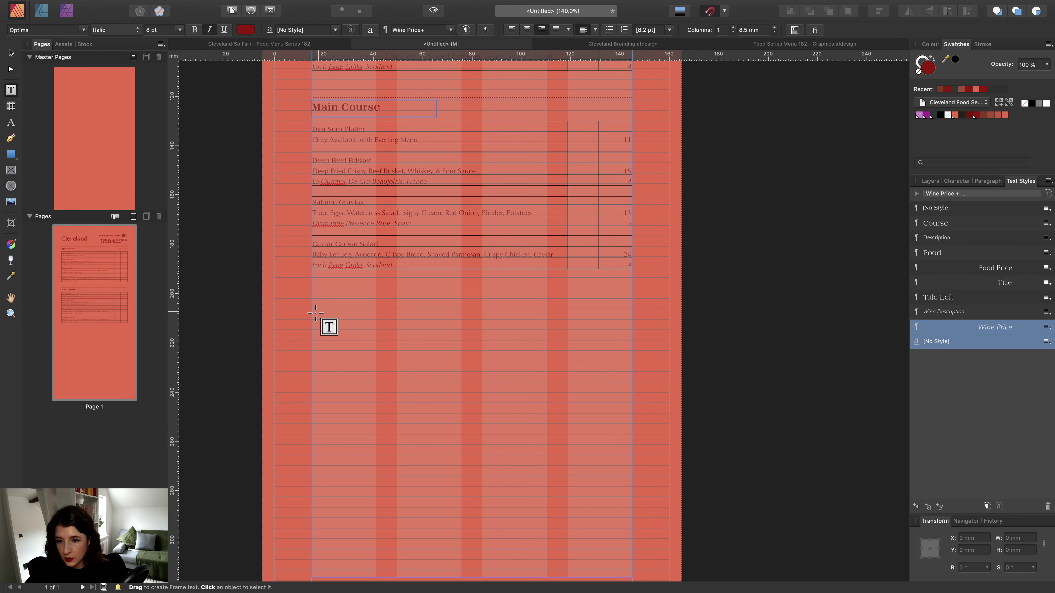
pyautogui.moveTo(312, 319); pyautogui.dragTo(632, 478)
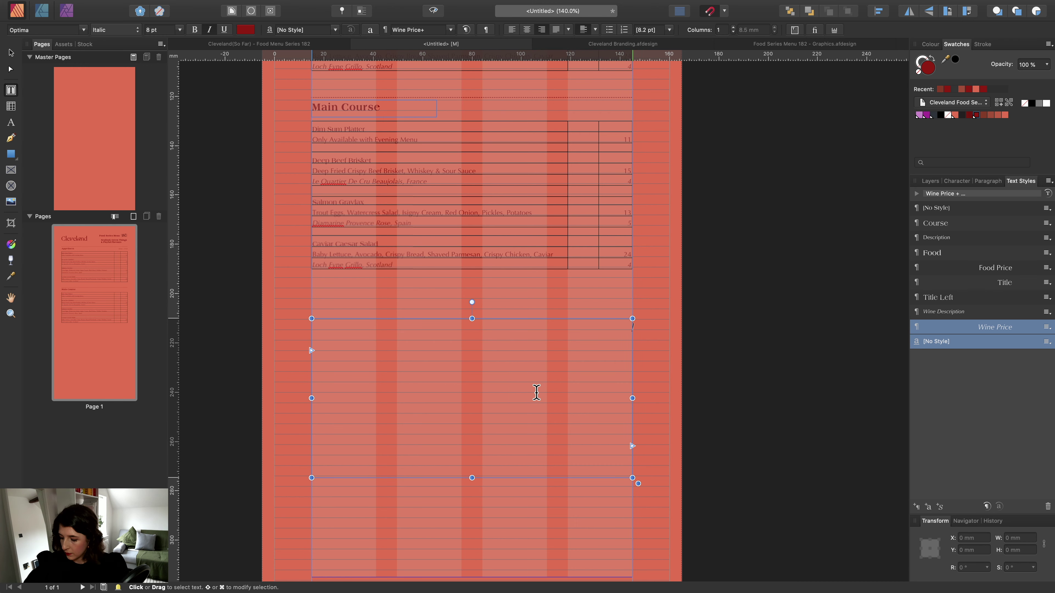
pyautogui.hotkey('ctrl', 'v')
pyautogui.scroll(-3, 457, 379)
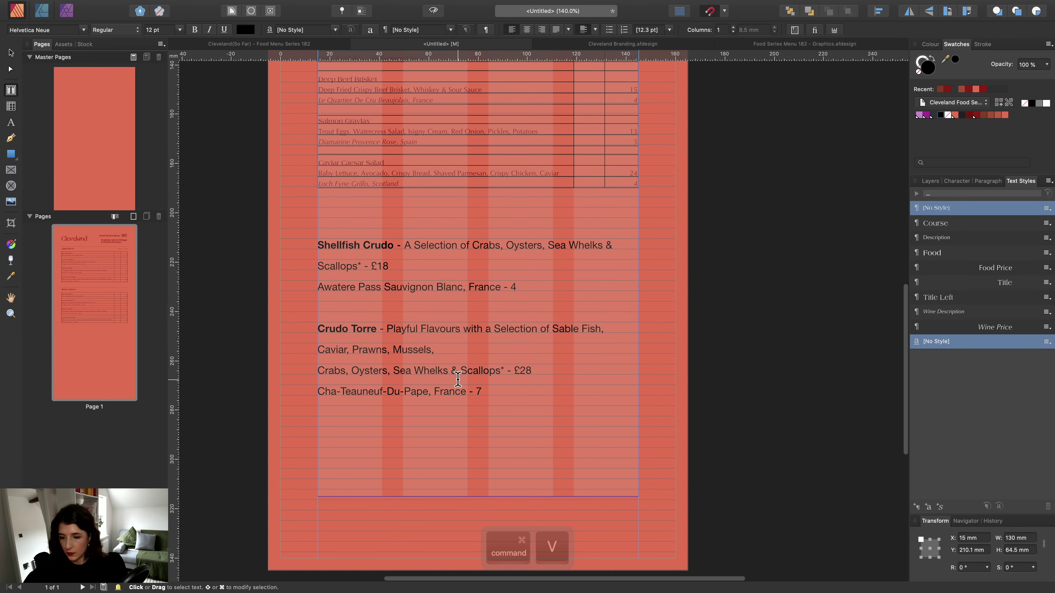
pyautogui.scroll(1, 458, 378)
pyautogui.press('super+a')
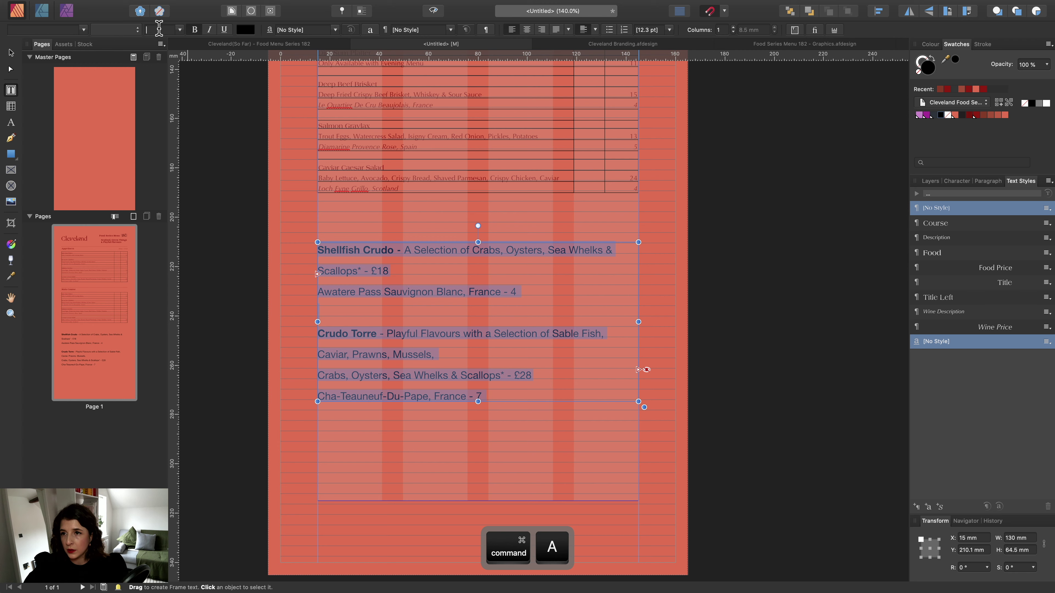
pyautogui.write('8')
pyautogui.press('Return')
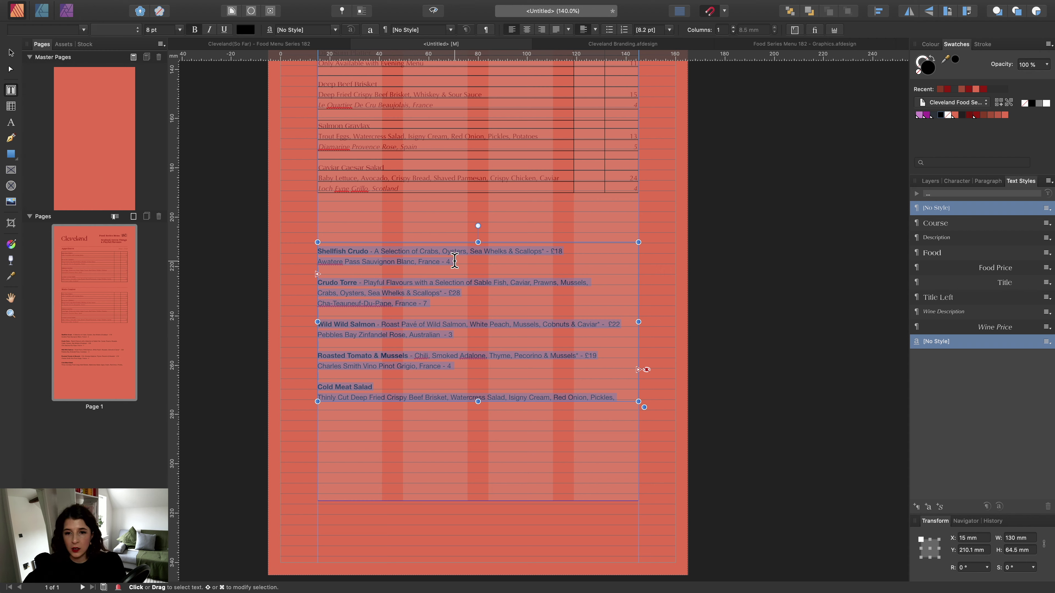
# Select the dish name Shellfish Crudo in the new text frame.
pyautogui.press('super+a')
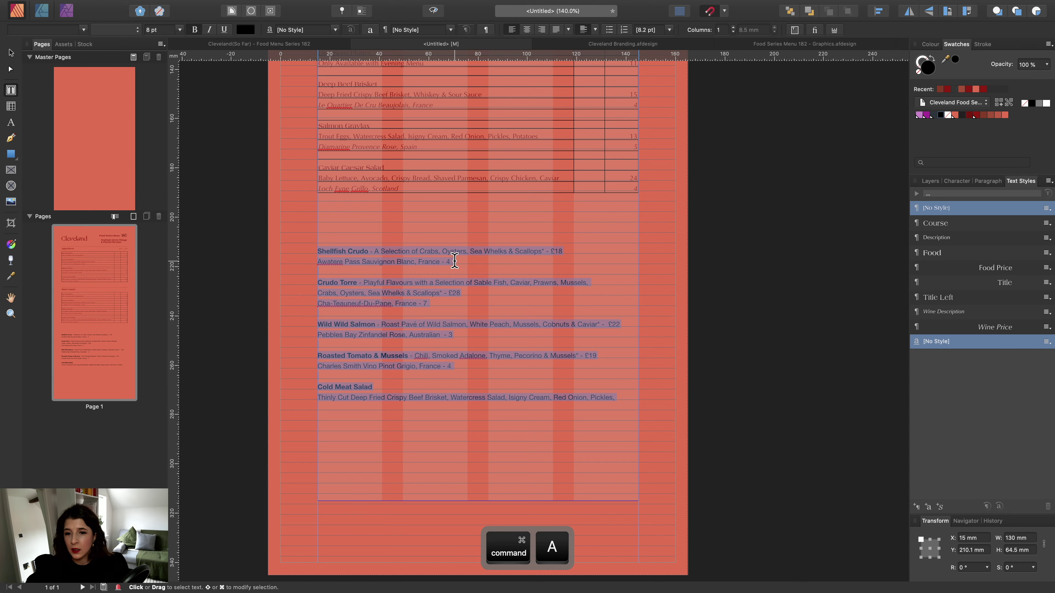
pyautogui.click(454, 261)
pyautogui.scroll(3, 465, 270)
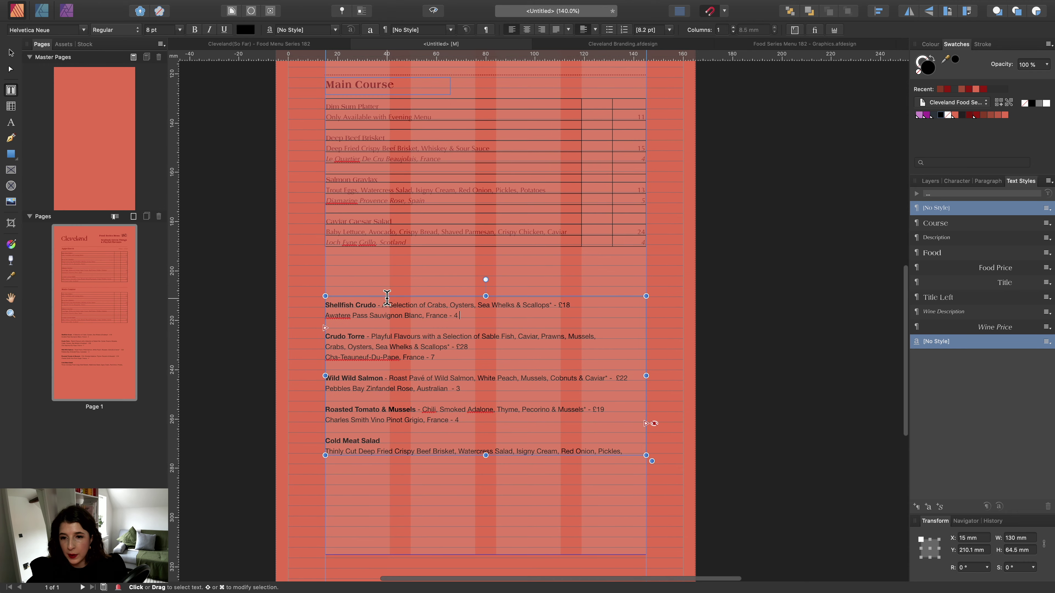
pyautogui.scroll(-2, 387, 297)
pyautogui.scroll(5, 400, 308)
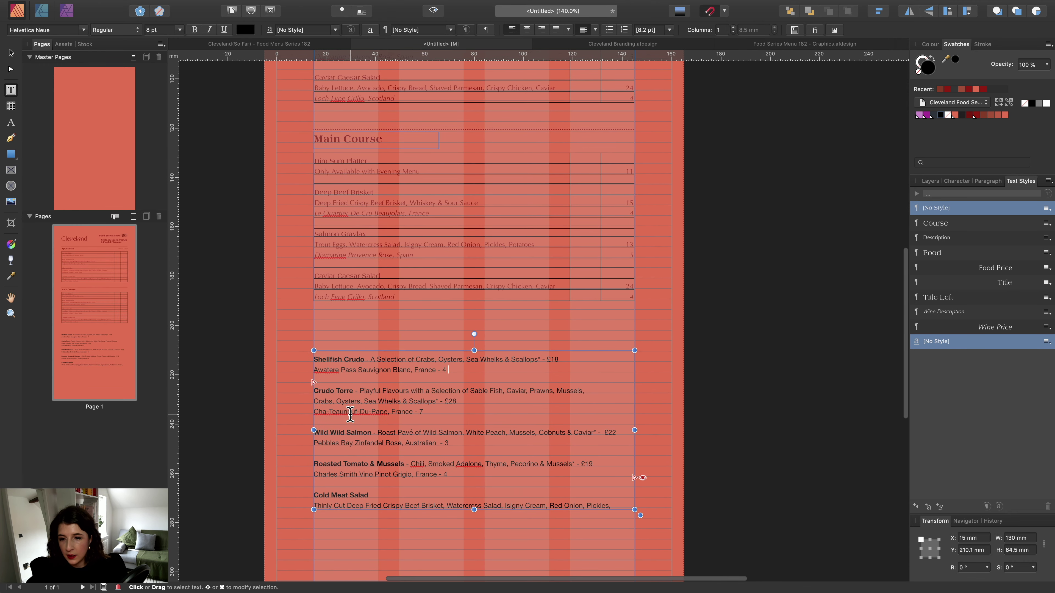
pyautogui.moveTo(364, 359); pyautogui.dragTo(312, 358)
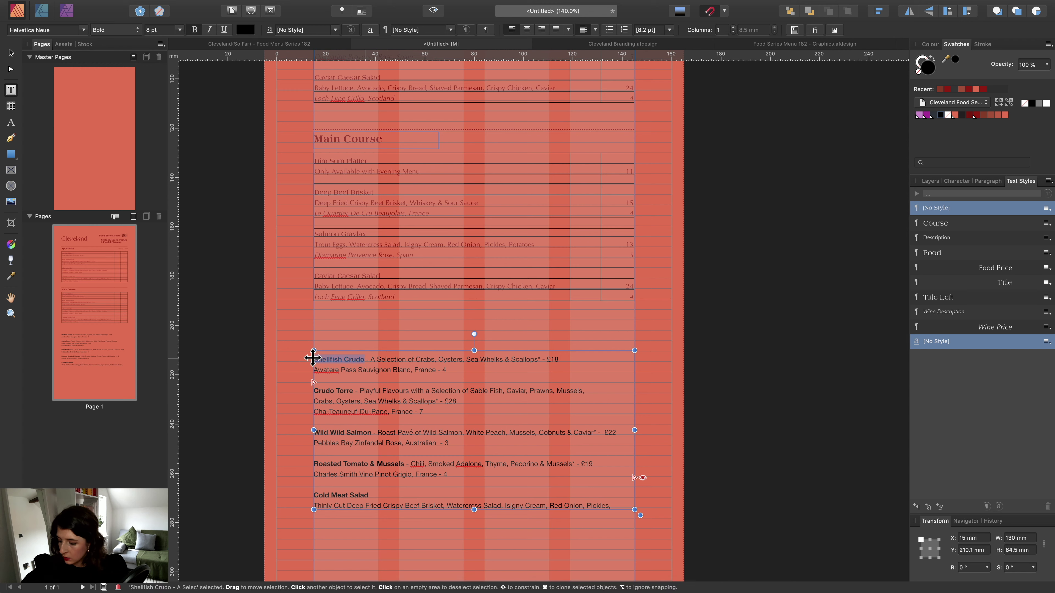
# Put Shellfish Crudo and its description into the first two rows of the Main Course table.
pyautogui.press('super+x')
pyautogui.click(372, 161)
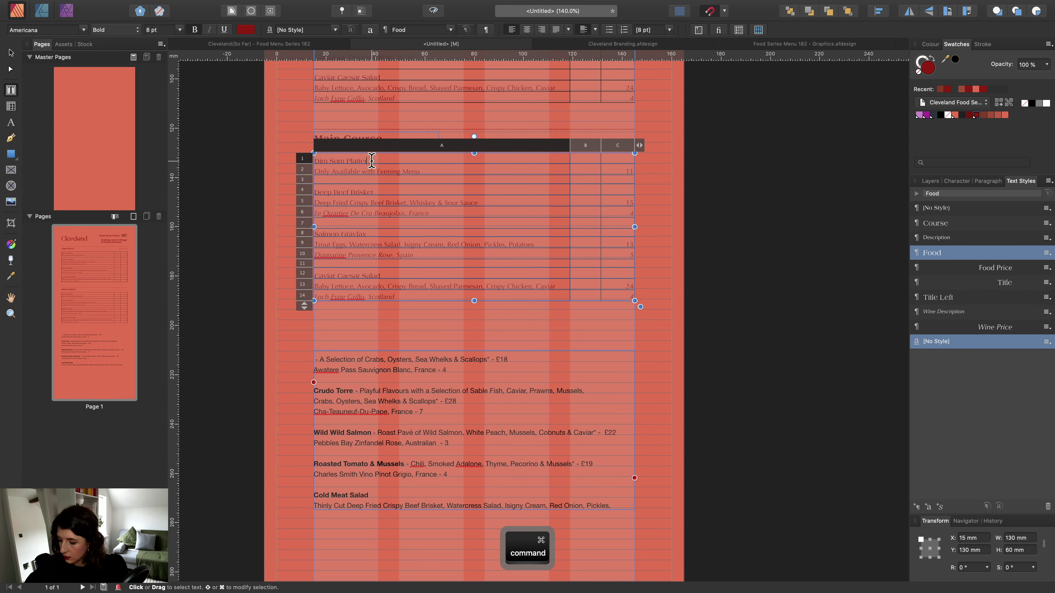
pyautogui.press('super+v')
pyautogui.click(399, 171)
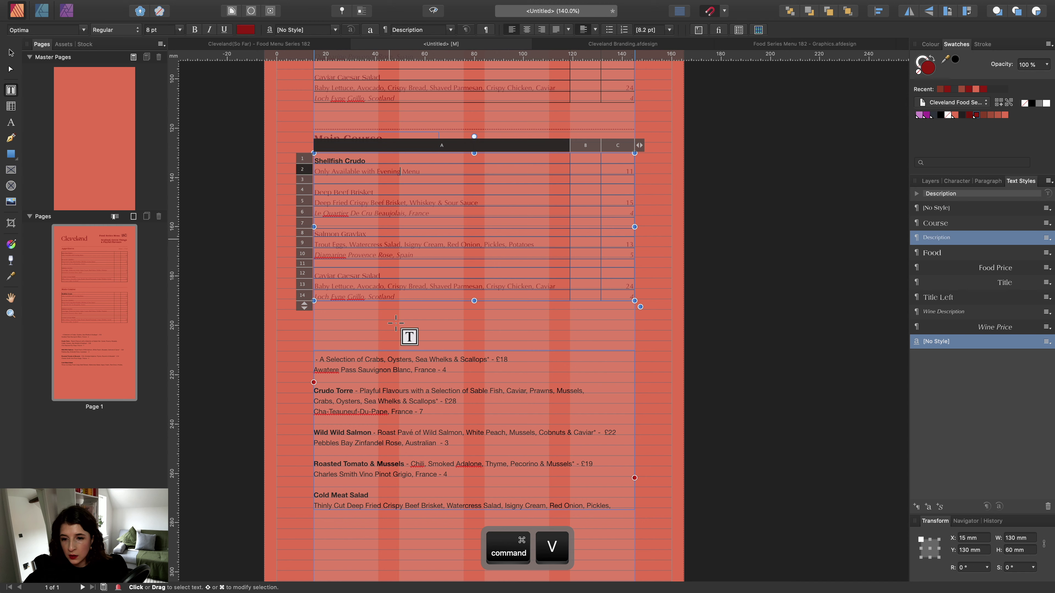
pyautogui.moveTo(319, 359); pyautogui.dragTo(488, 361)
pyautogui.press('super+x')
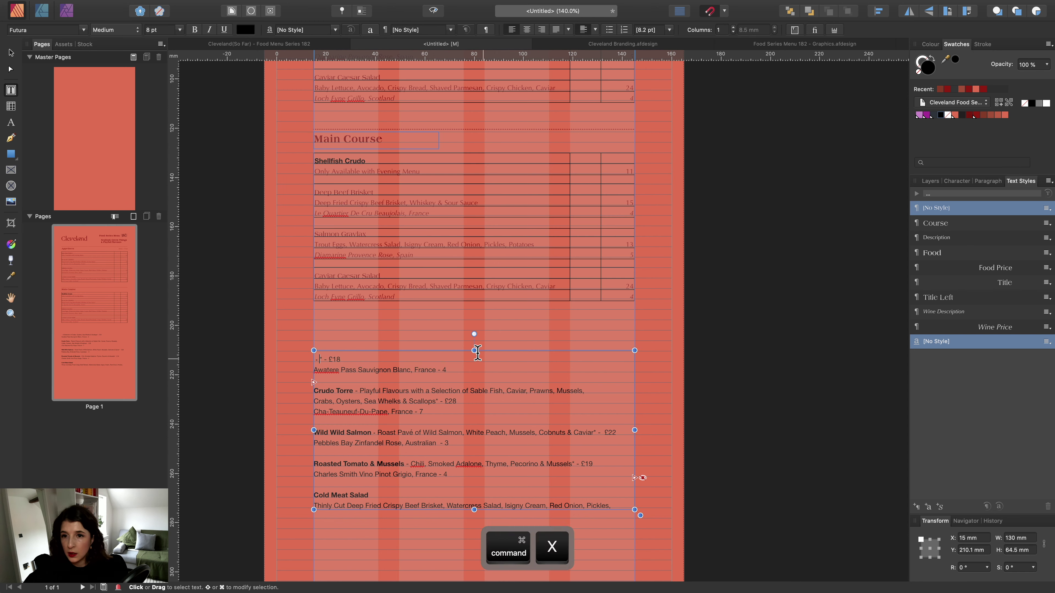
pyautogui.click(364, 168)
pyautogui.press('super+a')
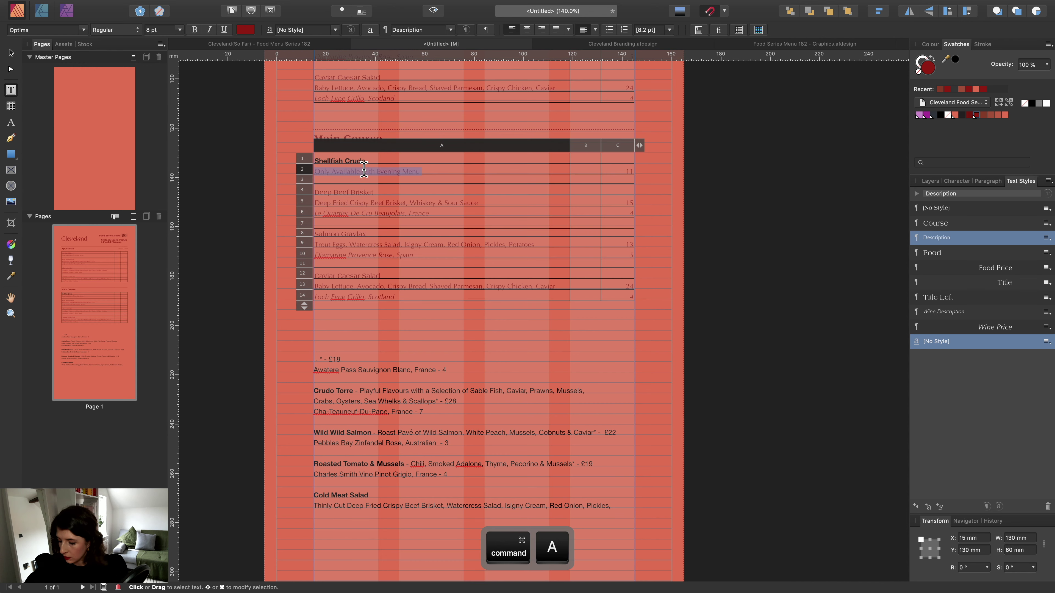
pyautogui.press('super+v')
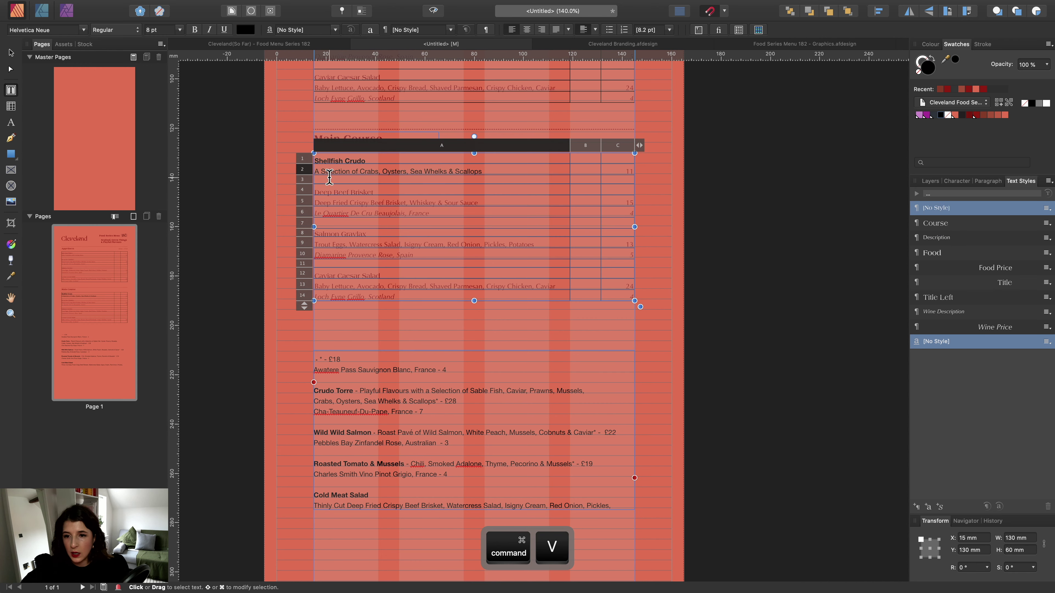
# Insert a new row above row 2 and move the Shellfish Crudo description into it.
pyautogui.click(330, 178)
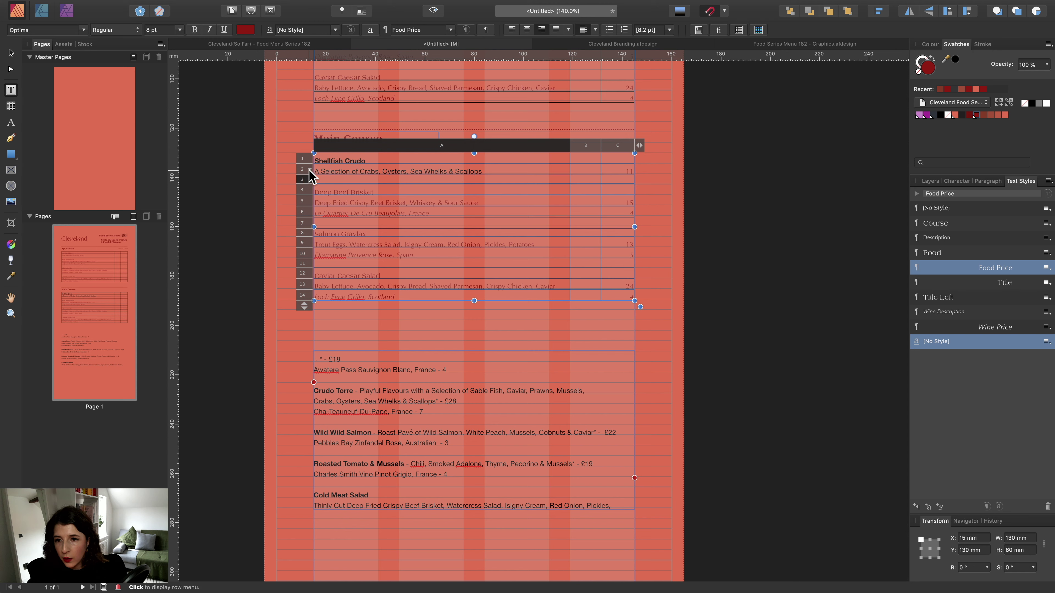
pyautogui.click(309, 171)
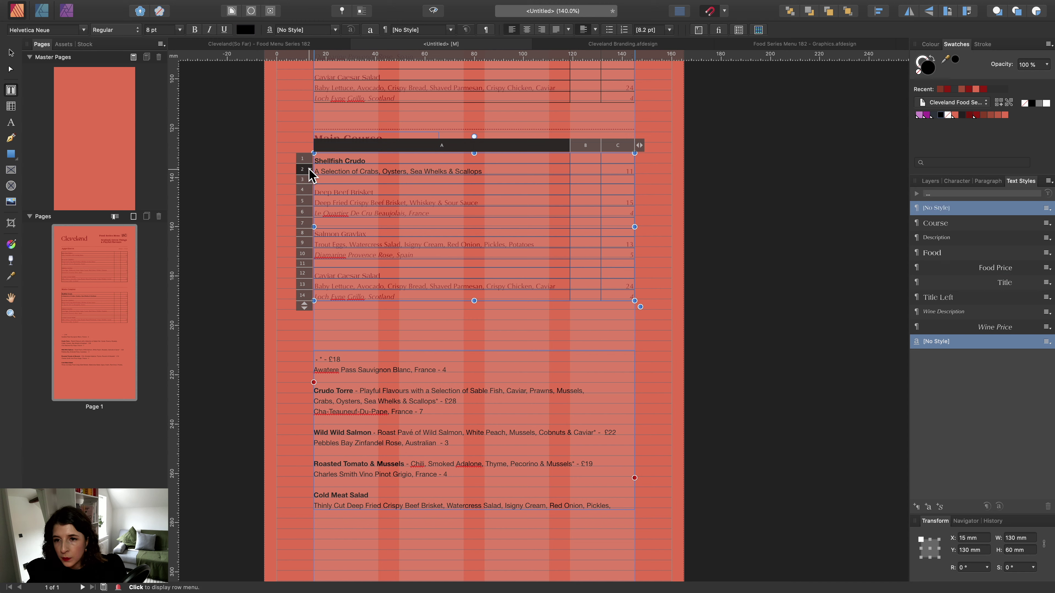
pyautogui.click(309, 171)
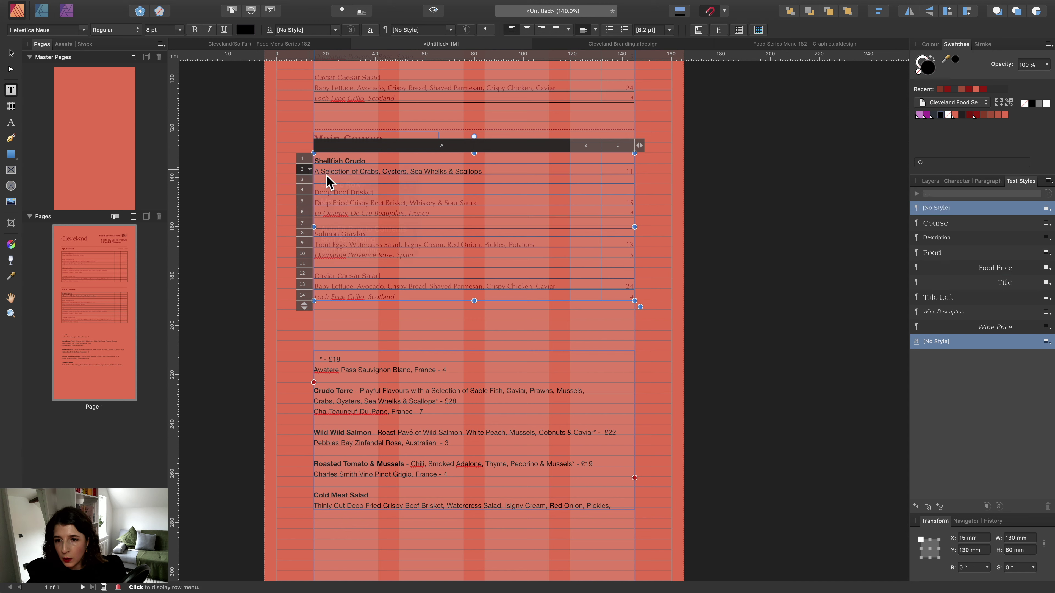
pyautogui.click(326, 181)
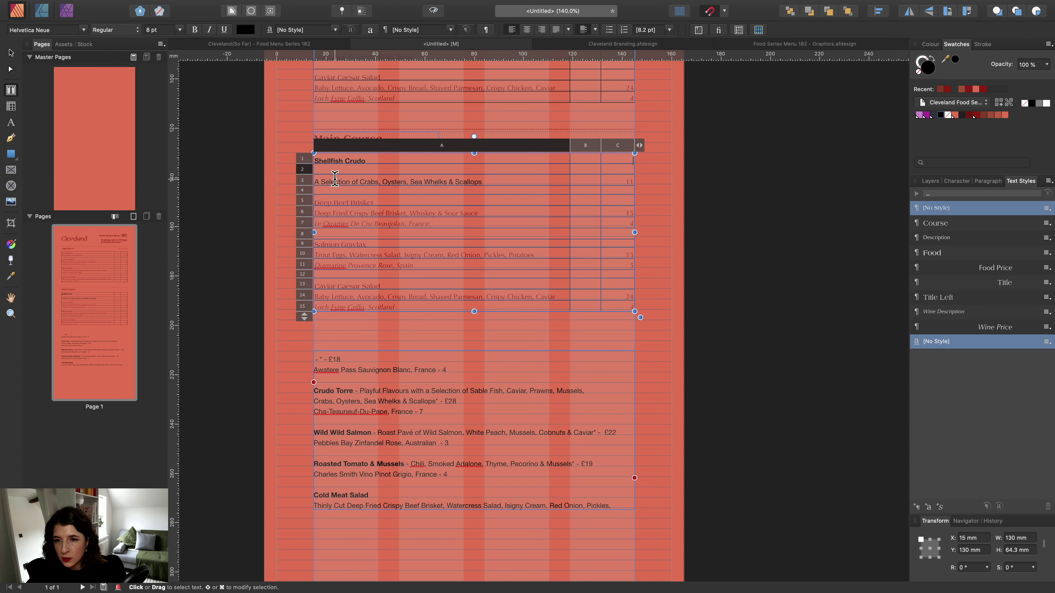
pyautogui.press('super+x')
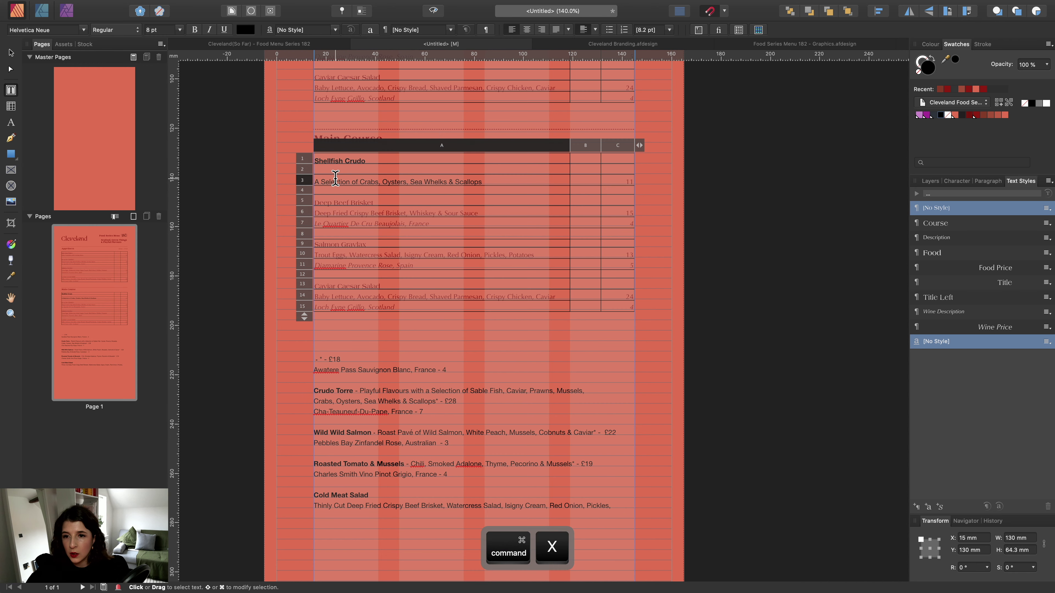
pyautogui.press('super+x')
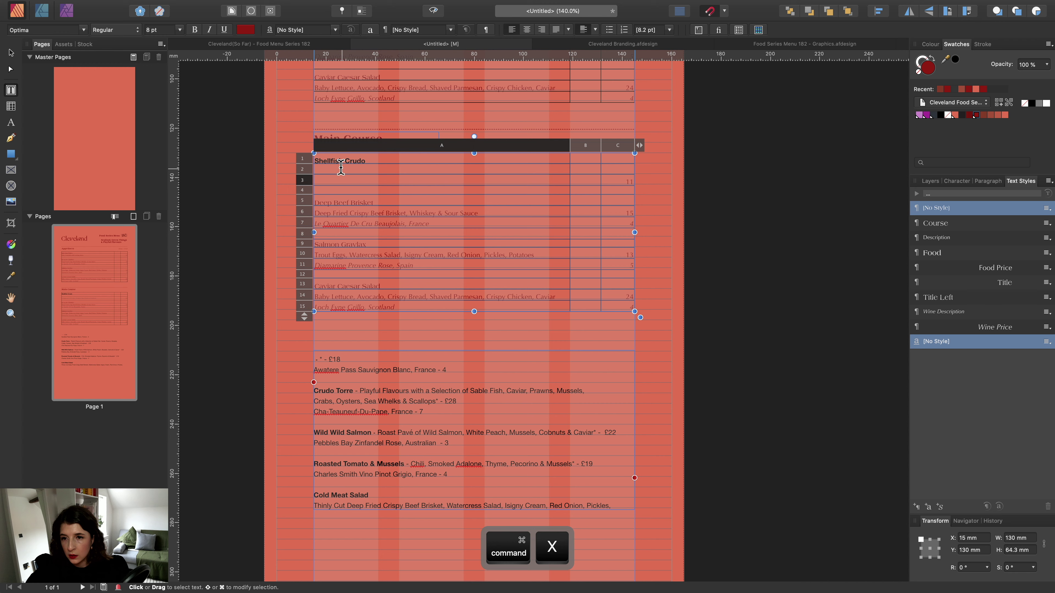
pyautogui.click(340, 167)
pyautogui.press('super+v')
# Add Awatere Pass Sauvignon Blanc in row 3, pricing the dish 18 and the wine 4.
pyautogui.click(435, 370)
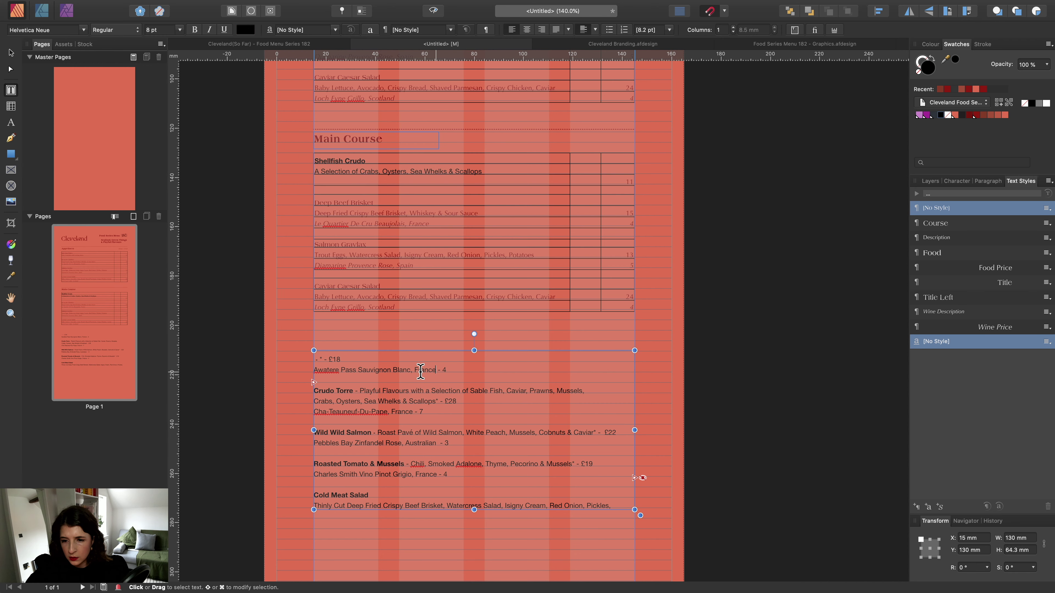
pyautogui.press('shift+super+Left')
pyautogui.press('super+x')
pyautogui.click(322, 179)
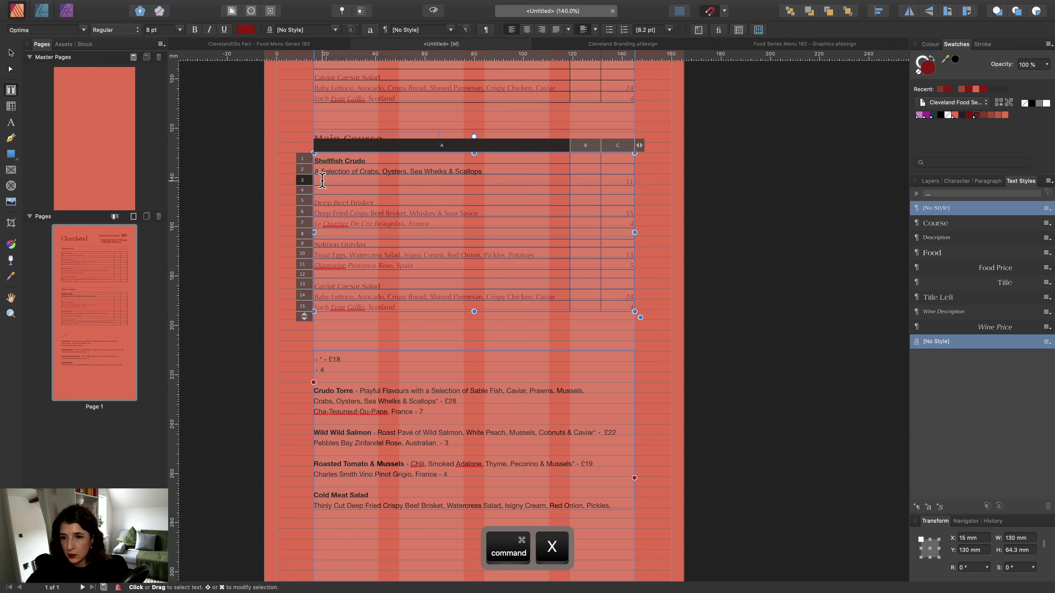
pyautogui.press('super+v')
pyautogui.click(624, 169)
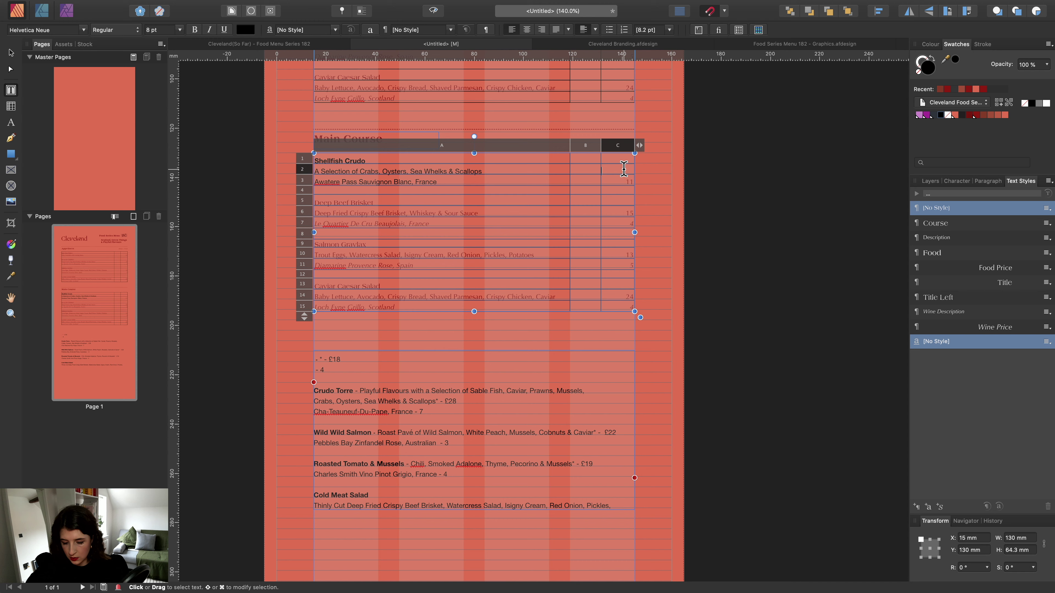
pyautogui.write('18')
pyautogui.doubleClick(626, 179)
pyautogui.write('4')
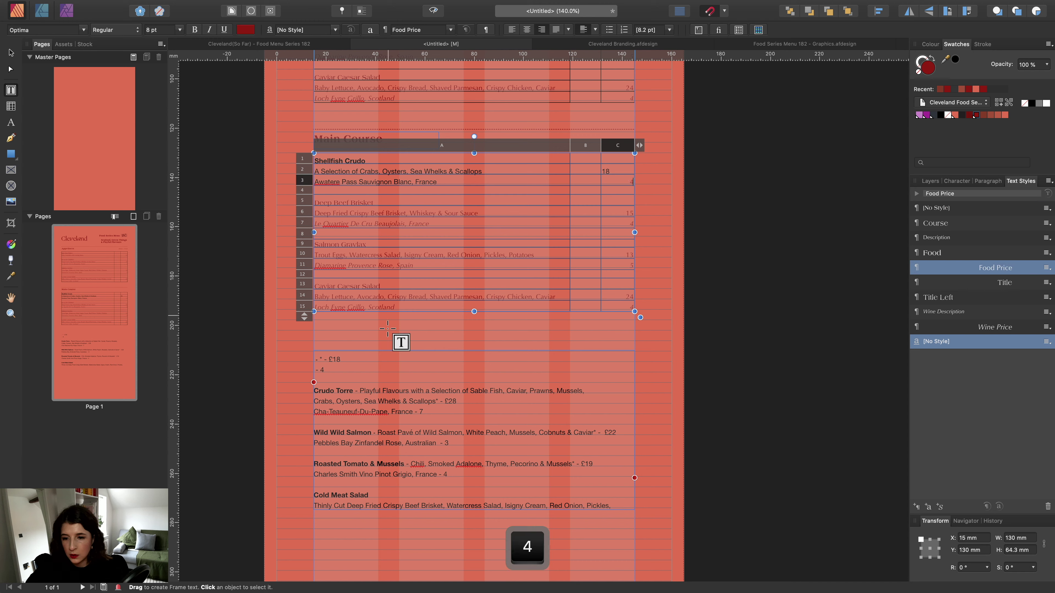
# Delete the leftover price lines and replace Deep Beef Brisket with Crudo Torre.
pyautogui.moveTo(316, 380); pyautogui.dragTo(309, 354)
pyautogui.press('BackSpace')
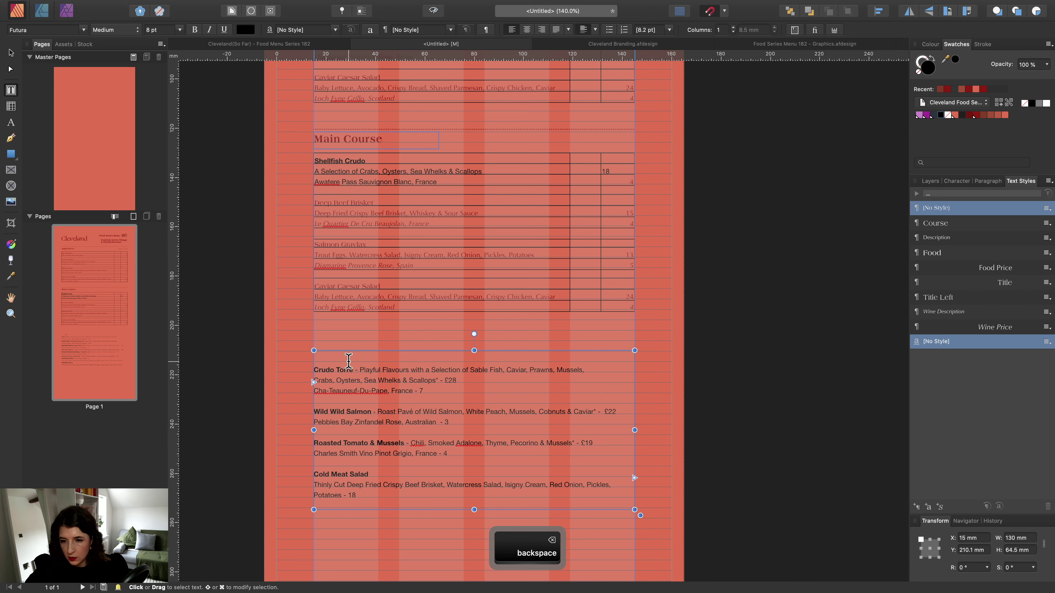
pyautogui.press('BackSpace')
pyautogui.moveTo(353, 360); pyautogui.dragTo(314, 357)
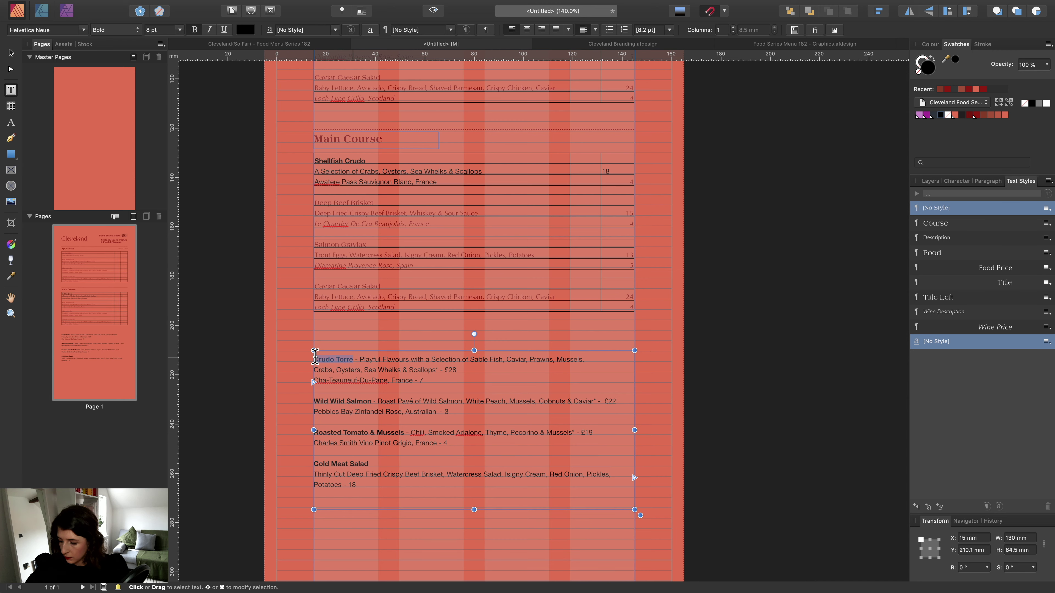
pyautogui.hotkey('ctrl', 'x')
pyautogui.click(332, 203)
pyautogui.hotkey('ctrl', 'v')
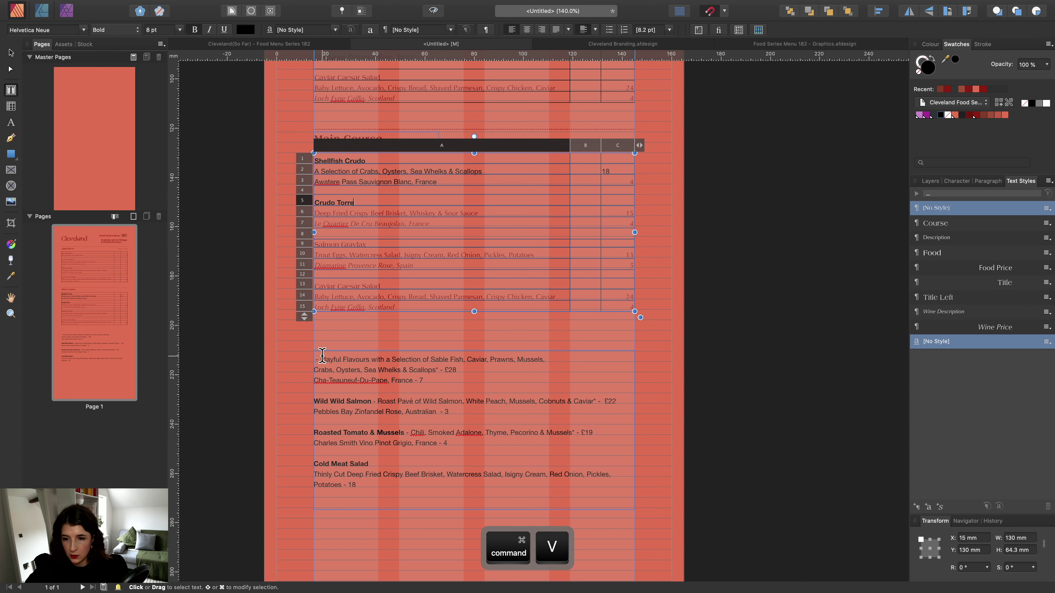
# Replace the old brisket description in row 6 with the Crudo Torre description.
pyautogui.moveTo(320, 358); pyautogui.dragTo(436, 369)
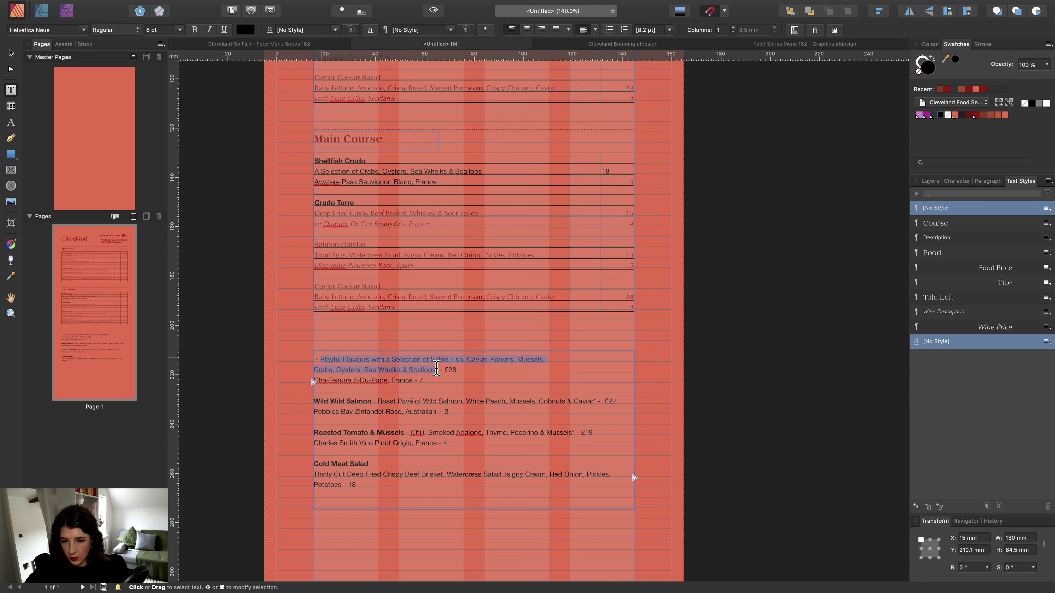
pyautogui.click(368, 211)
pyautogui.hotkey('ctrl', 'a')
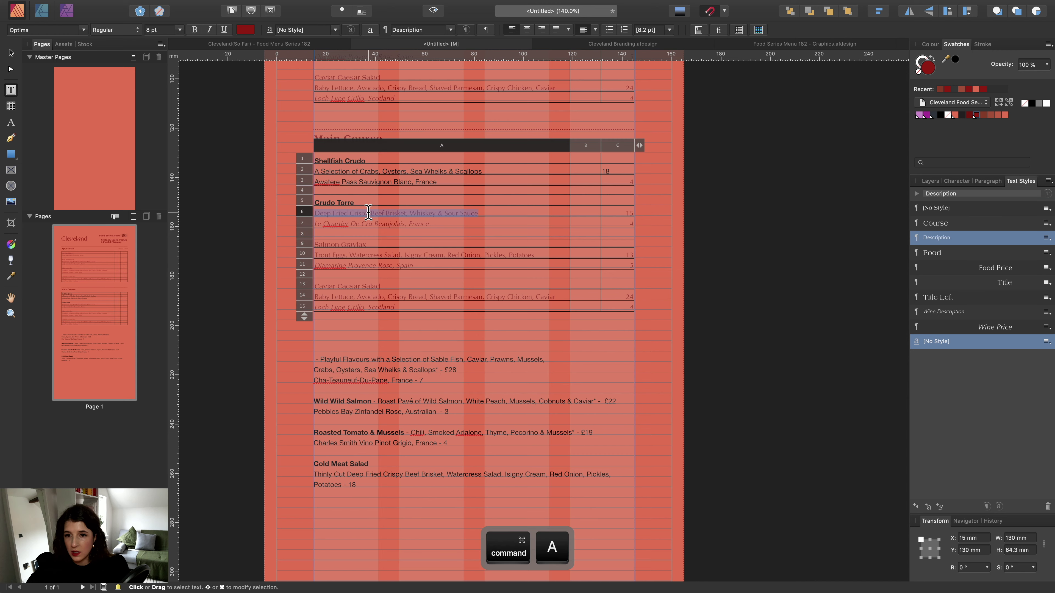
pyautogui.press('super+v')
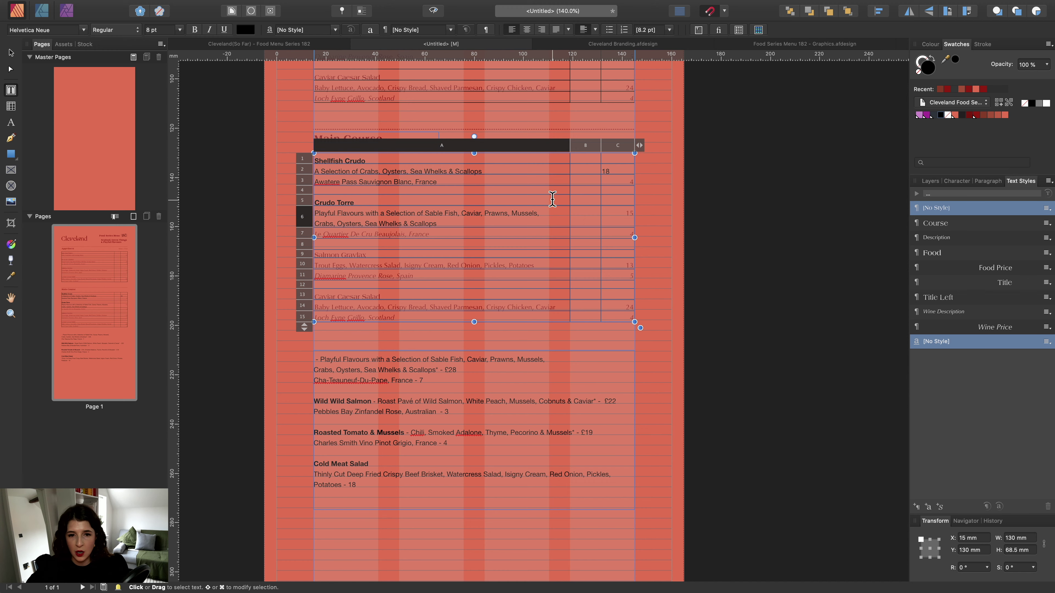
# Price Crudo Torre at 28 and its wine at 7.
pyautogui.scroll(5, 553, 199)
pyautogui.scroll(-1, 552, 199)
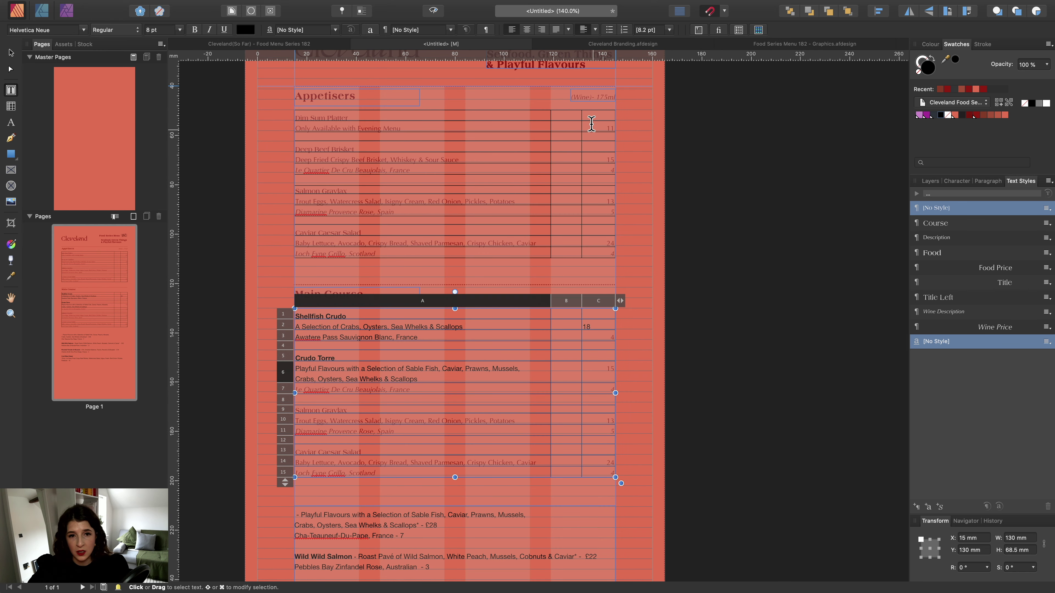
pyautogui.scroll(-2, 586, 187)
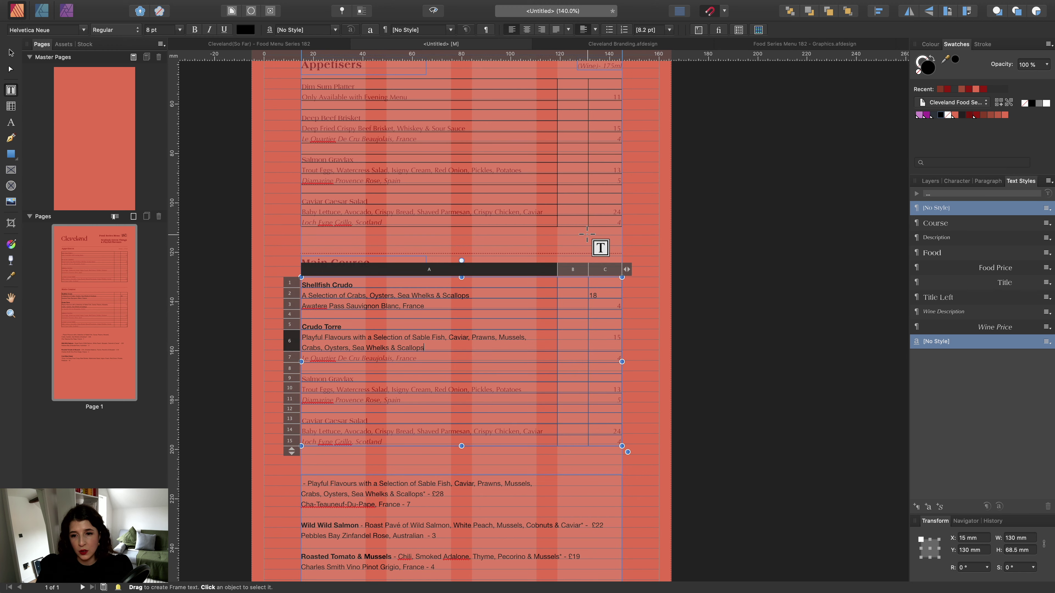
pyautogui.scroll(-10, 587, 234)
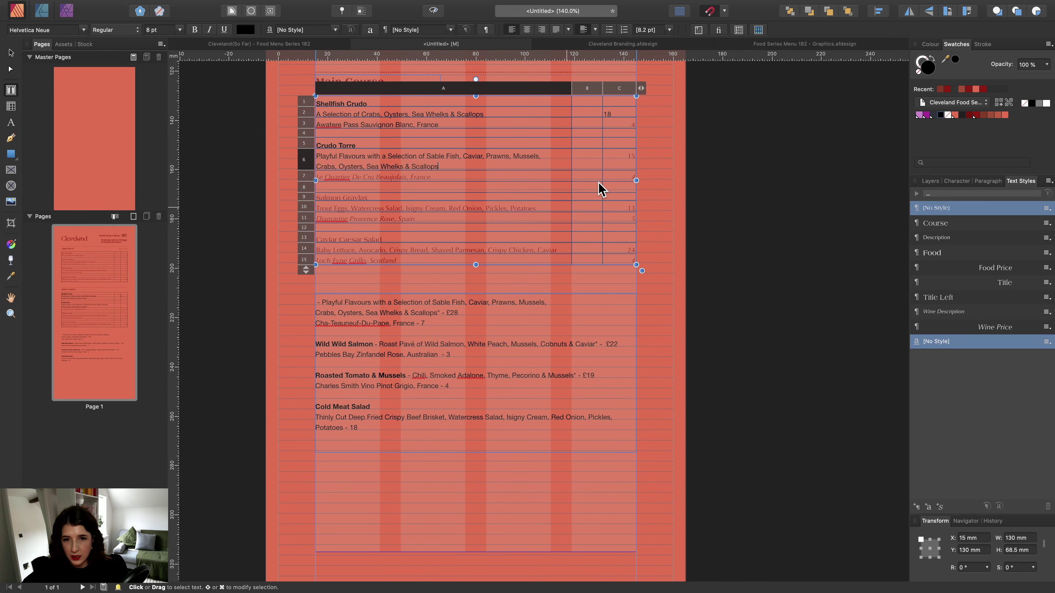
pyautogui.moveTo(623, 157); pyautogui.dragTo(638, 161)
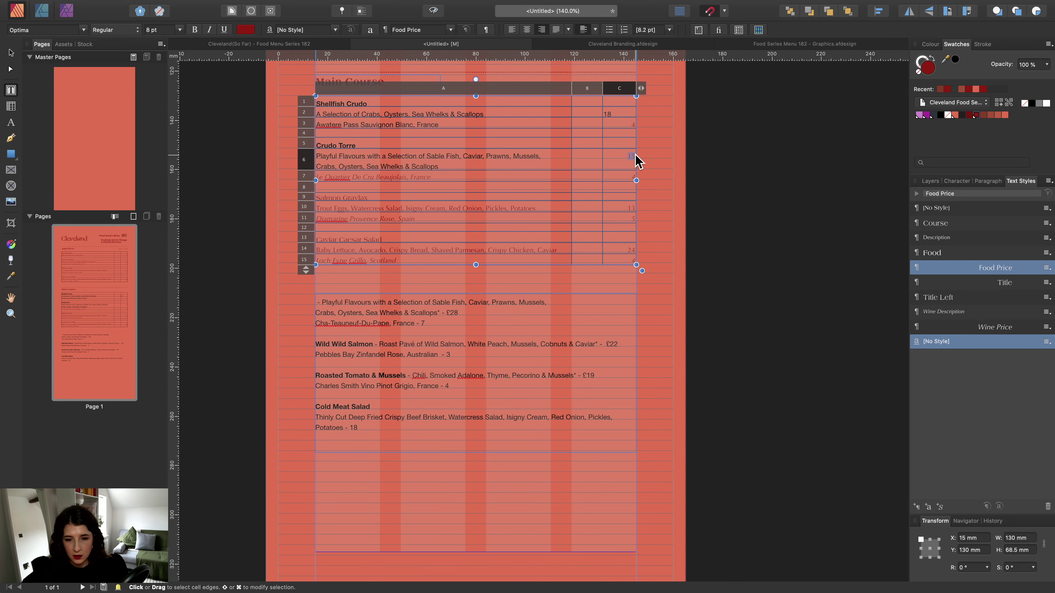
pyautogui.press('BackSpace')
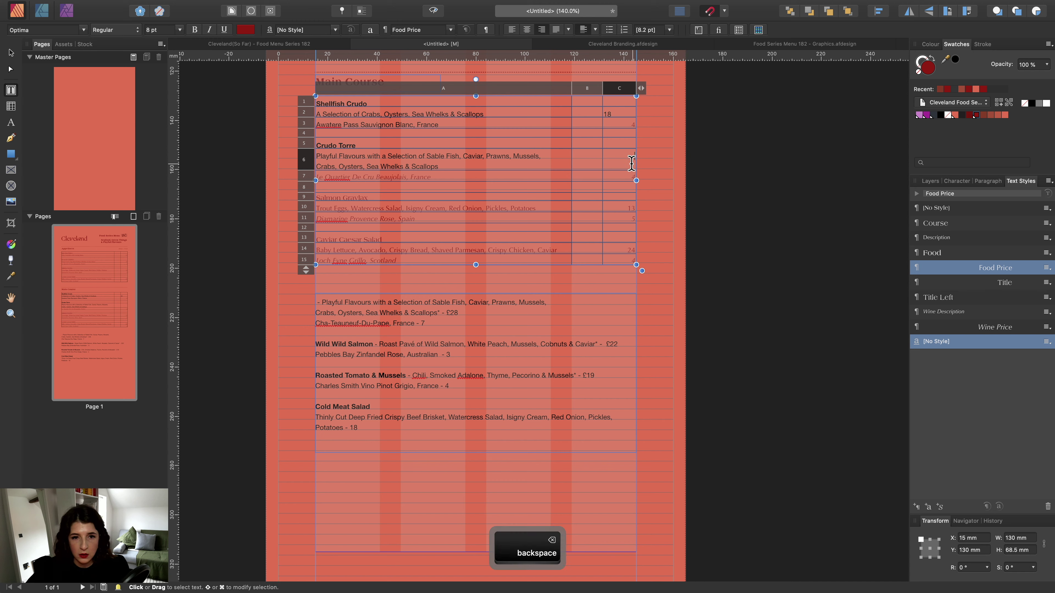
pyautogui.write('28')
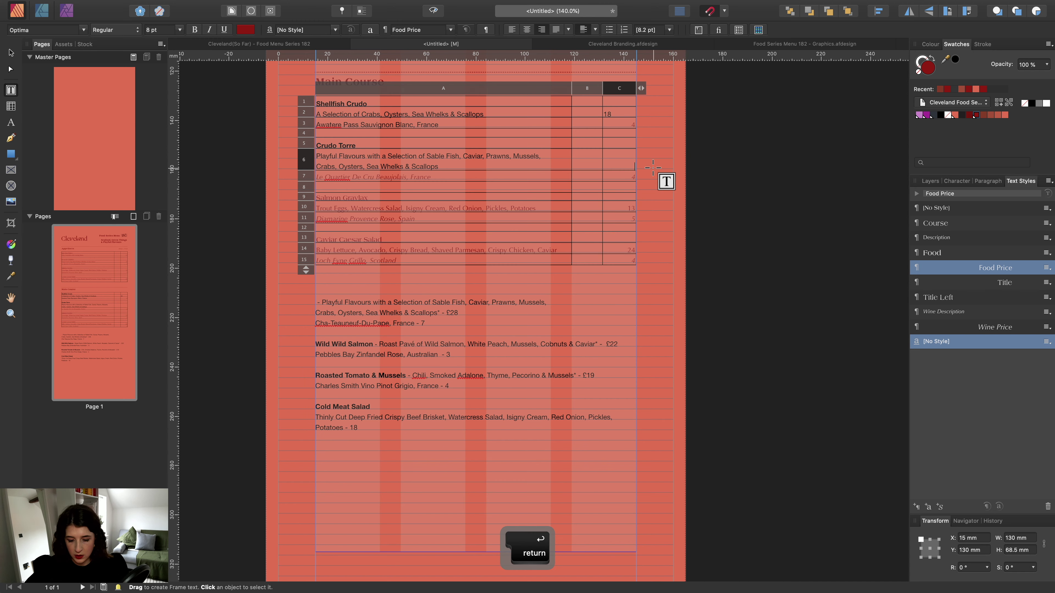
pyautogui.doubleClick(629, 174)
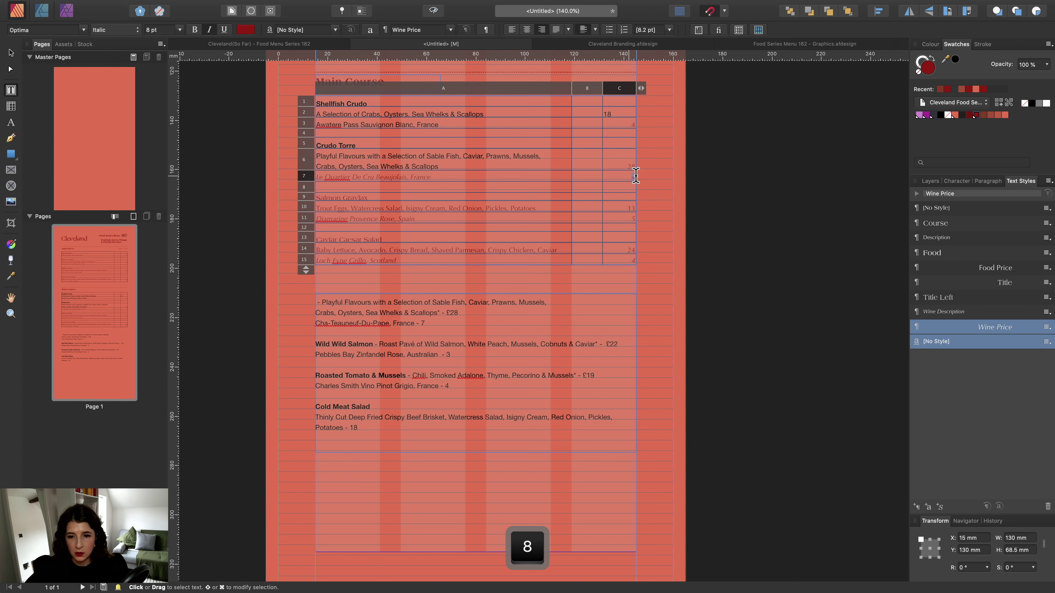
pyautogui.write('7')
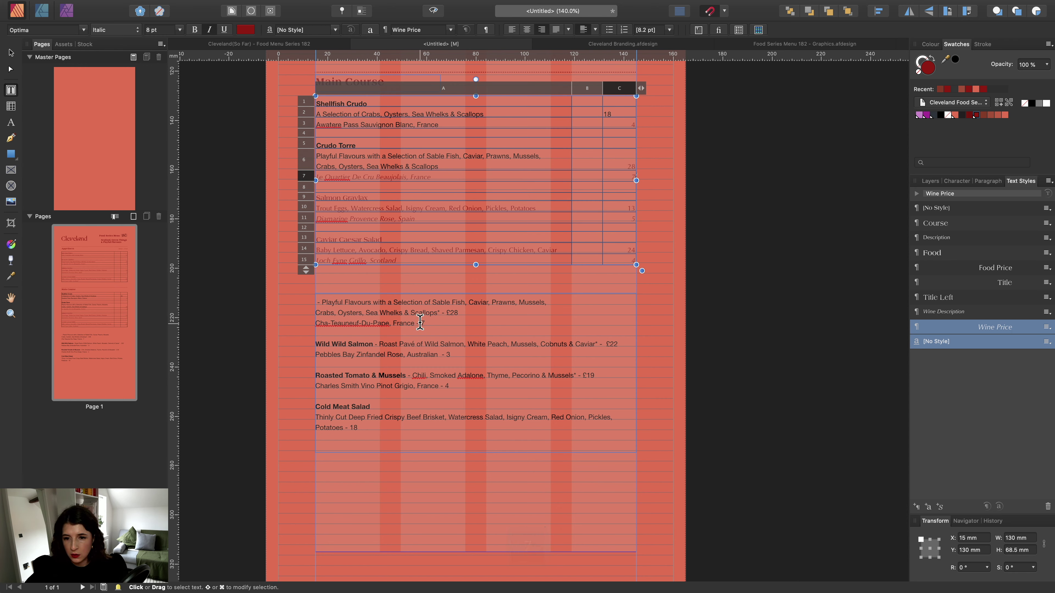
# Put Cha-Teauneuf-Du-Pape, France in row 7 and delete the leftover Crudo Torre lines.
pyautogui.moveTo(414, 323); pyautogui.dragTo(315, 324)
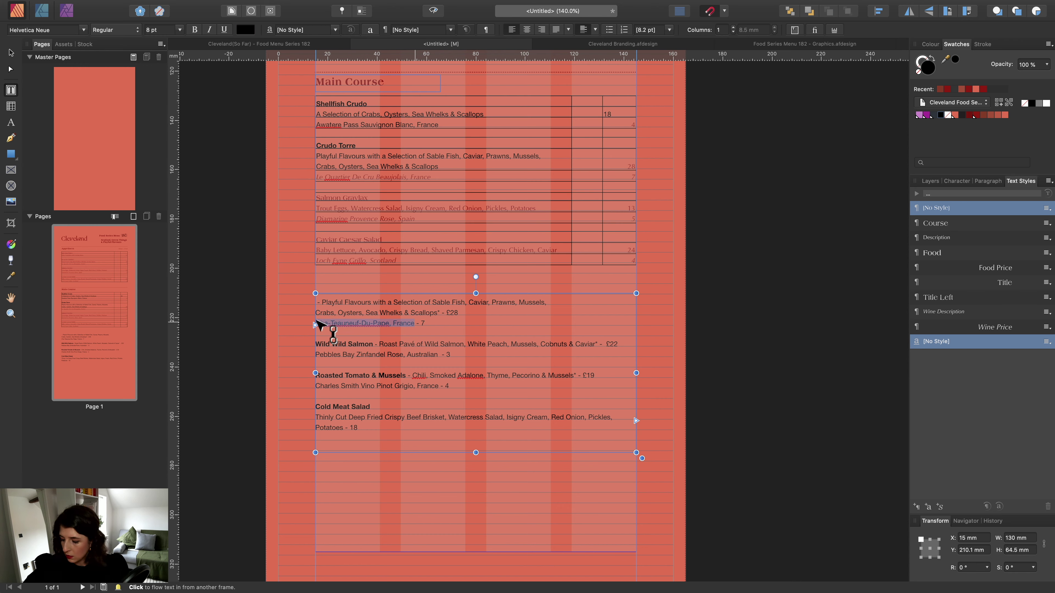
pyautogui.press('super+x')
pyautogui.click(407, 178)
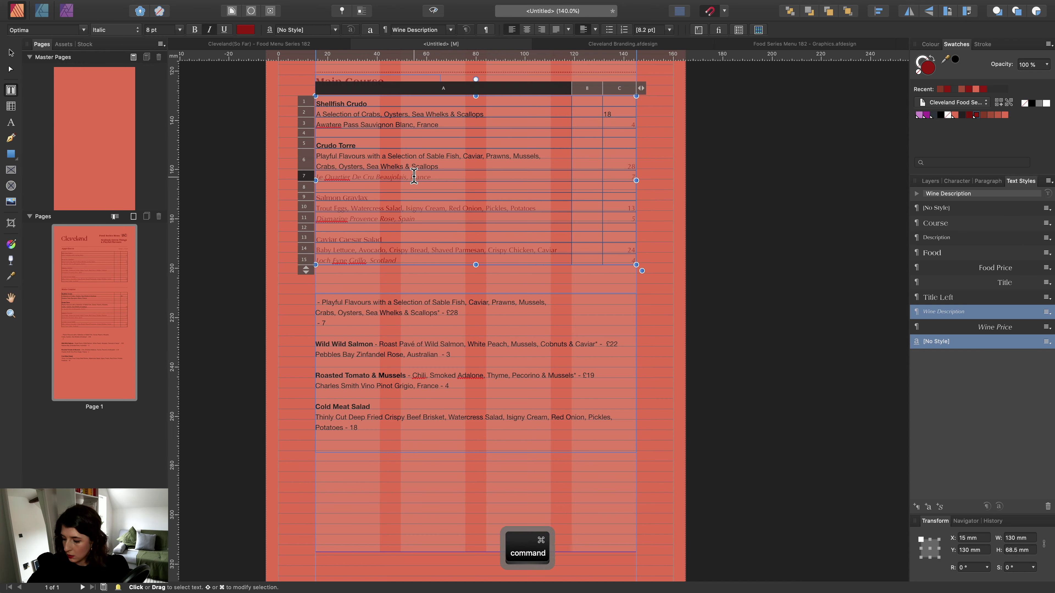
pyautogui.press('super+a')
pyautogui.press('super+v')
pyautogui.moveTo(385, 322); pyautogui.dragTo(309, 302)
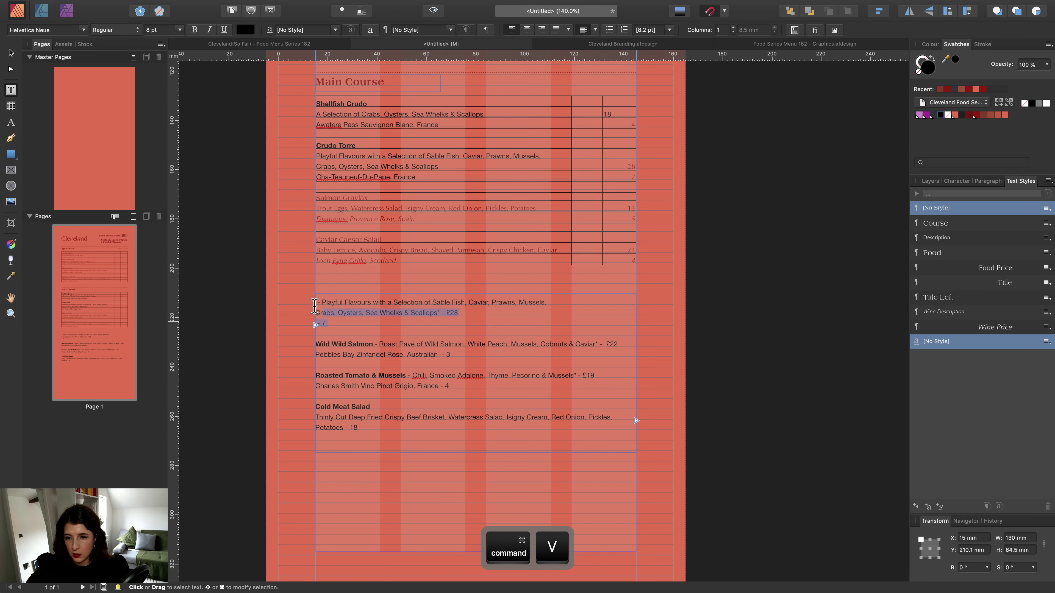
pyautogui.press('BackSpace')
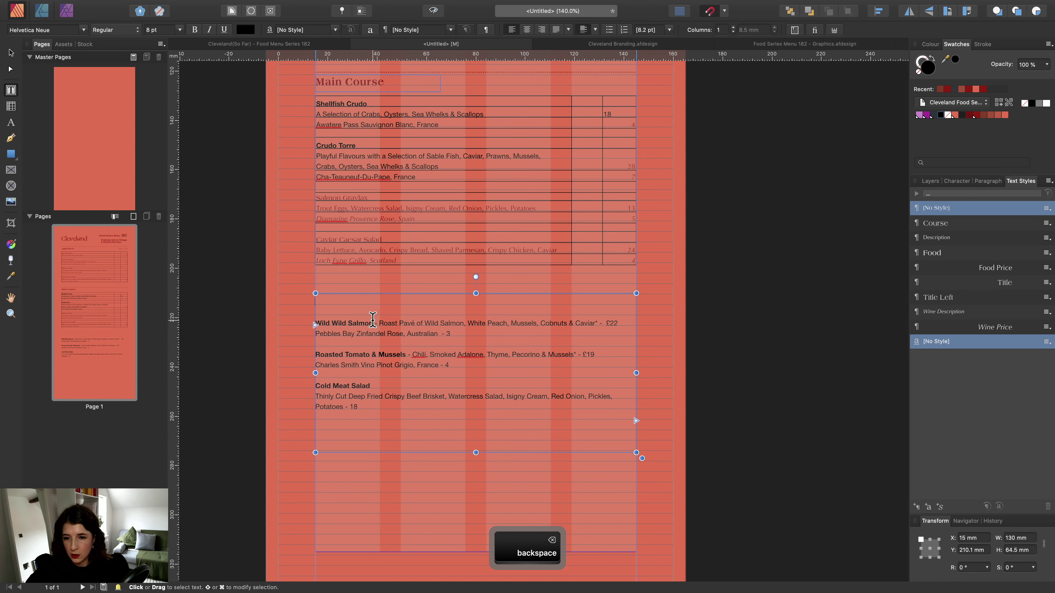
# Replace Salmon Gravlax and the Trout Eggs description with Wild Wild Salmon and its description.
pyautogui.moveTo(373, 323); pyautogui.dragTo(315, 320)
pyautogui.press('super+x')
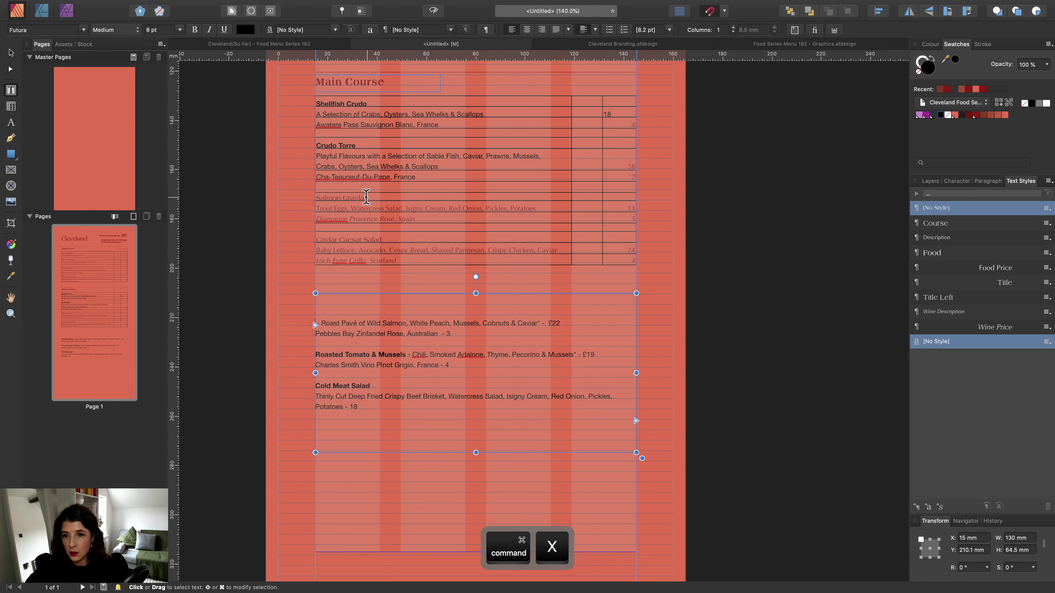
pyautogui.click(365, 195)
pyautogui.press('super+a')
pyautogui.press('super+v')
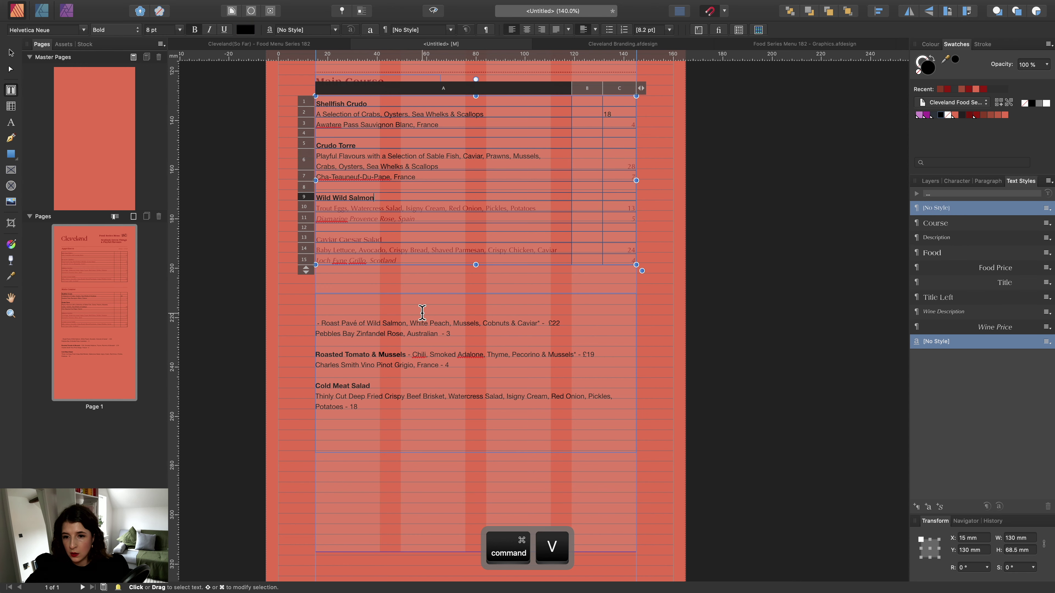
pyautogui.moveTo(322, 322); pyautogui.dragTo(540, 324)
pyautogui.press('super+x')
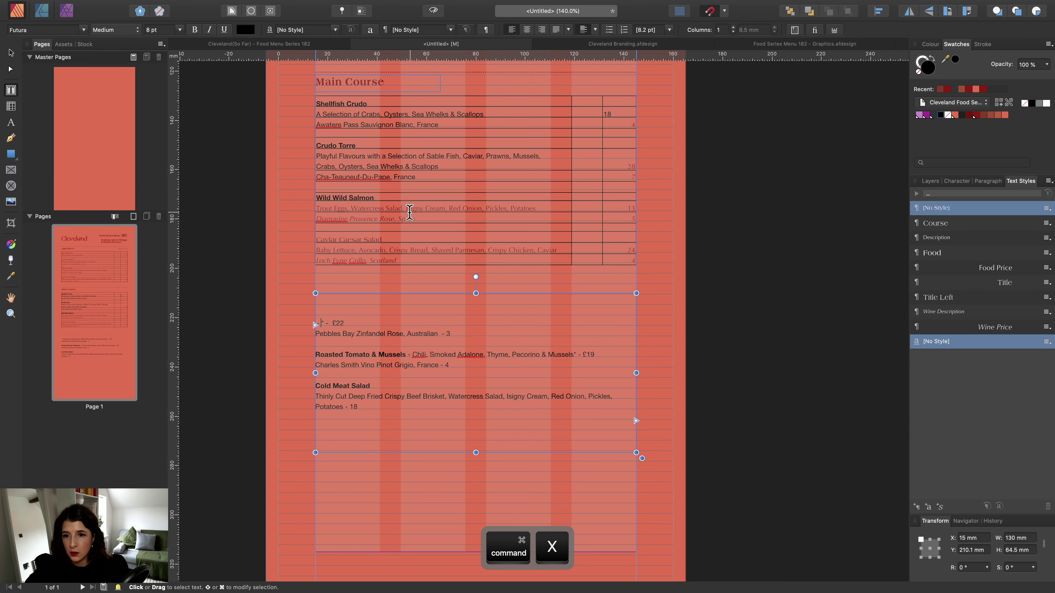
pyautogui.click(403, 208)
pyautogui.press('super+a')
pyautogui.press('super+v')
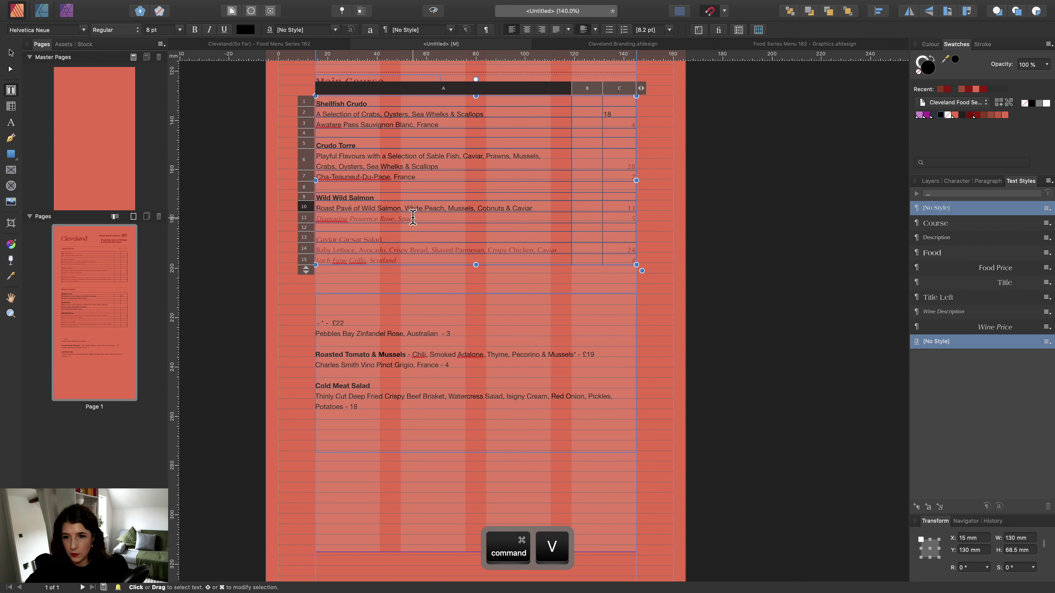
# Replace Diamarine Provence Rose in row 11 with Pebbles Bay Zinfandel Rose, Australian.
pyautogui.click(412, 219)
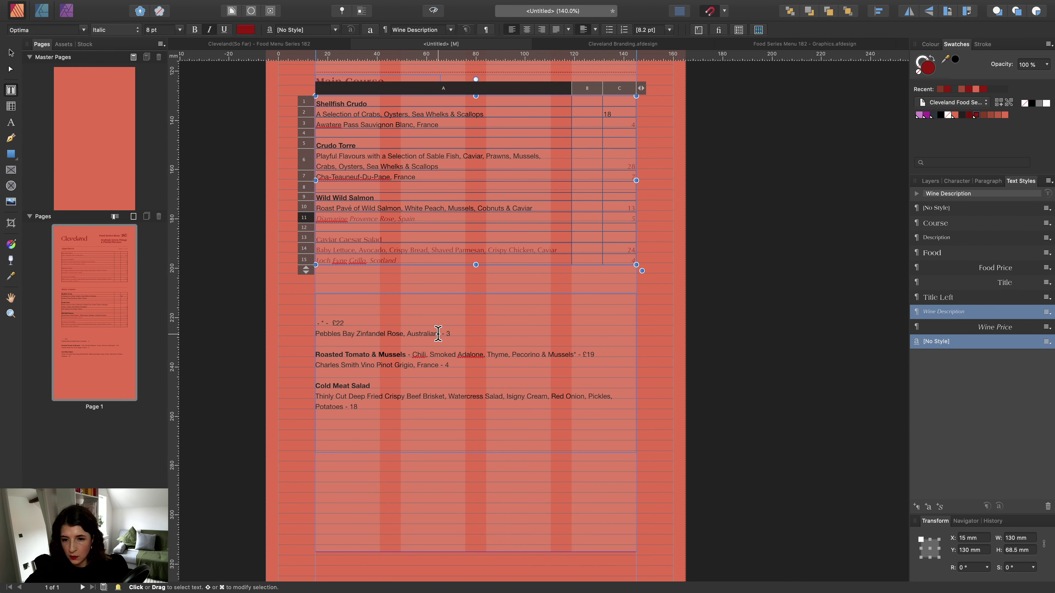
pyautogui.moveTo(437, 334); pyautogui.dragTo(316, 332)
pyautogui.press('super+x')
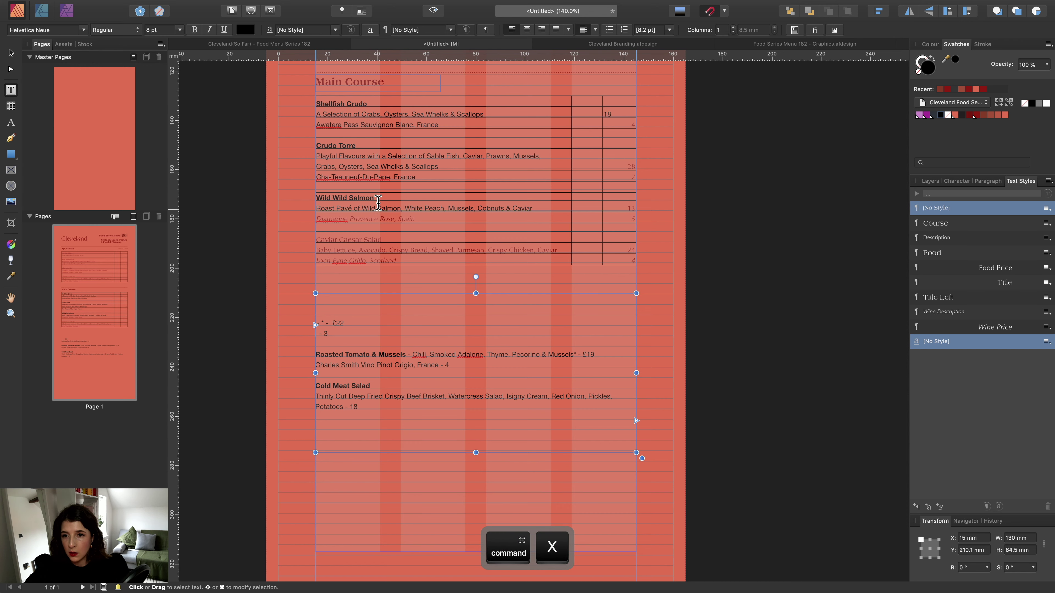
pyautogui.click(361, 174)
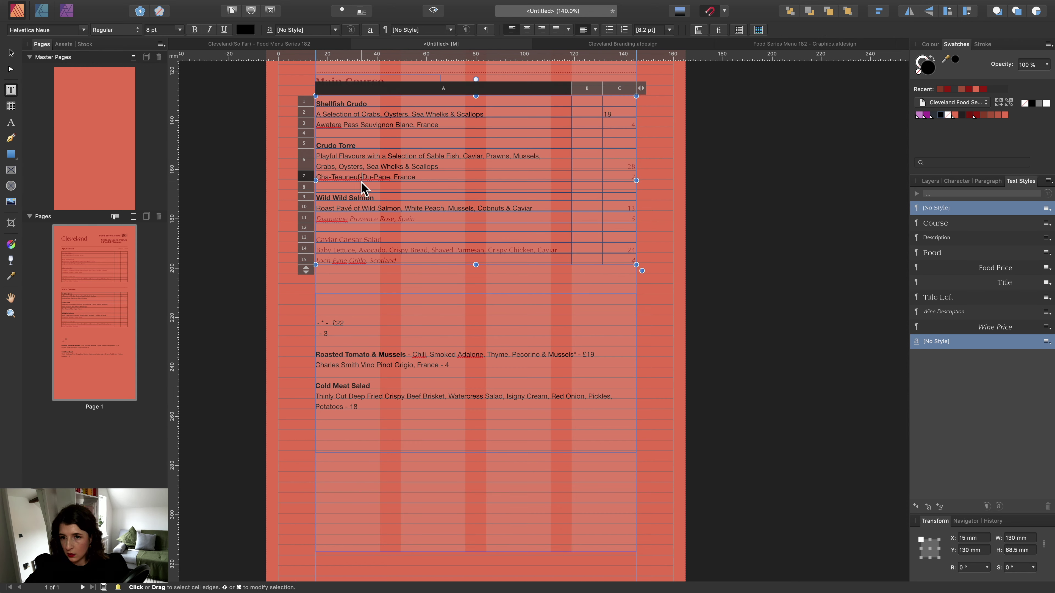
pyautogui.click(361, 216)
pyautogui.press('super+a')
pyautogui.press('super+v')
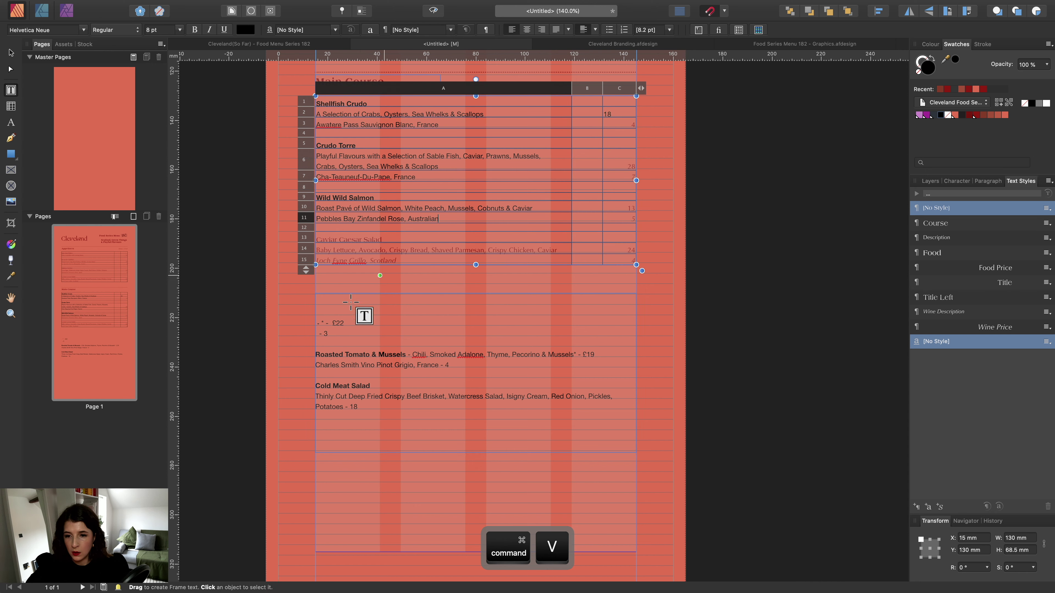
# Price the salmon 22 and its wine 3, then select the leftover salmon price lines.
pyautogui.click(626, 203)
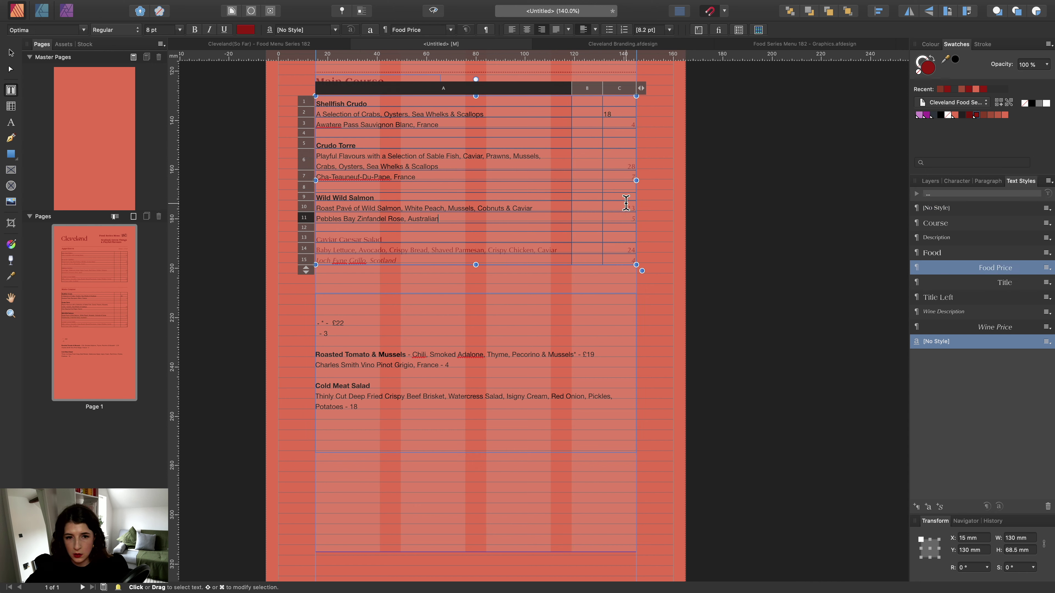
pyautogui.write('2')
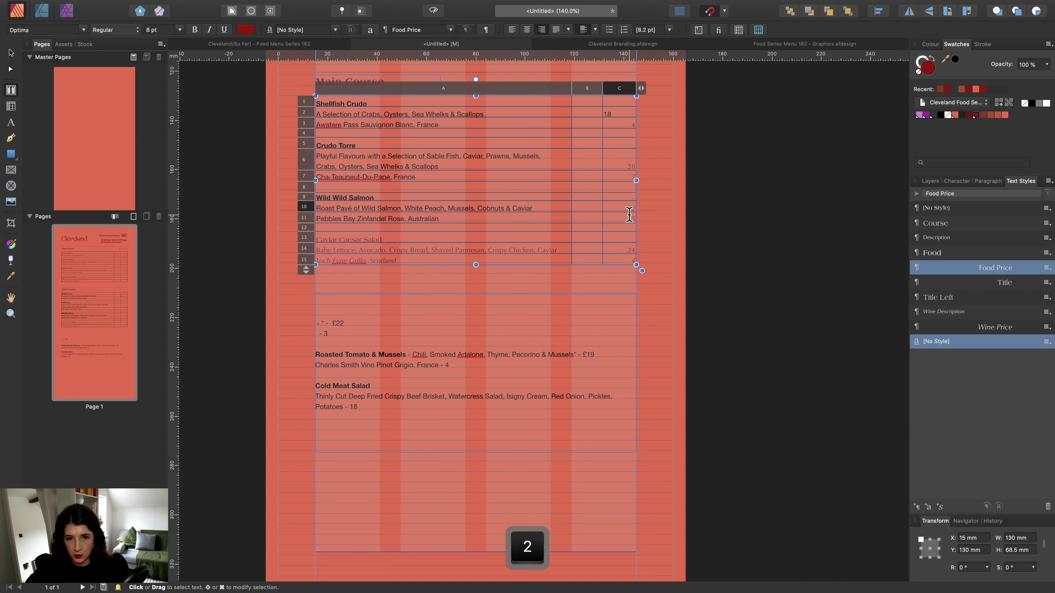
pyautogui.doubleClick(632, 217)
pyautogui.write('3')
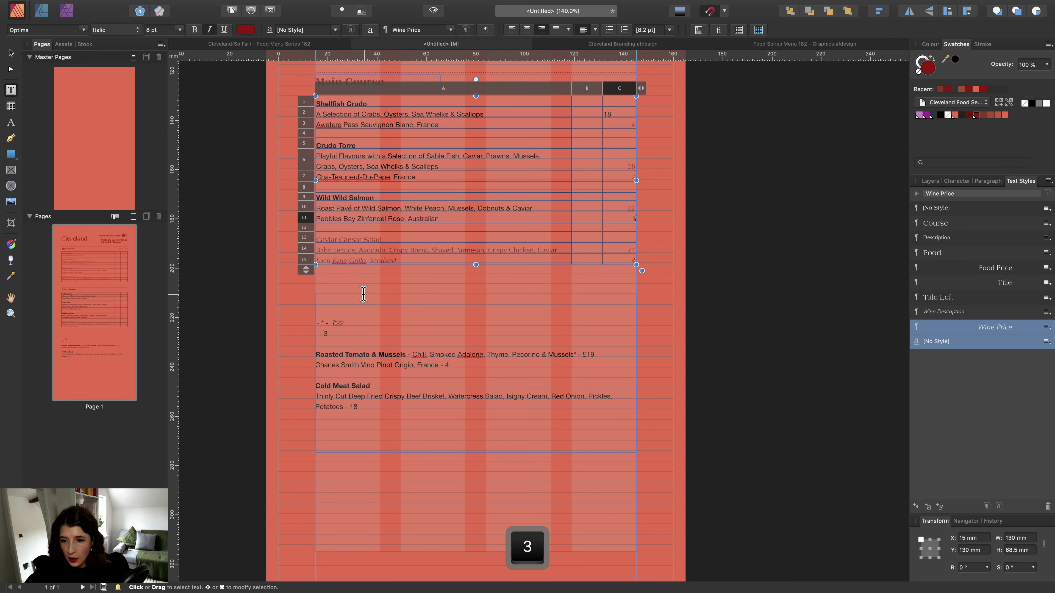
pyautogui.moveTo(332, 337); pyautogui.dragTo(317, 300)
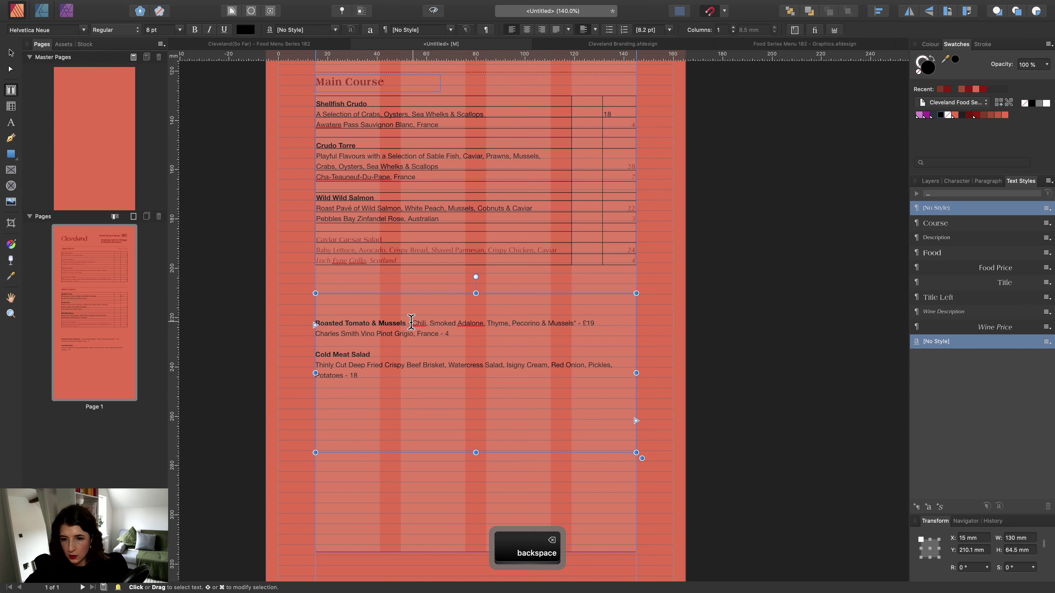
# Replace Caviar Caesar Salad with Roasted Tomato & Mussels and its description in rows 13–14.
pyautogui.moveTo(406, 324); pyautogui.dragTo(315, 324)
pyautogui.press('super+x')
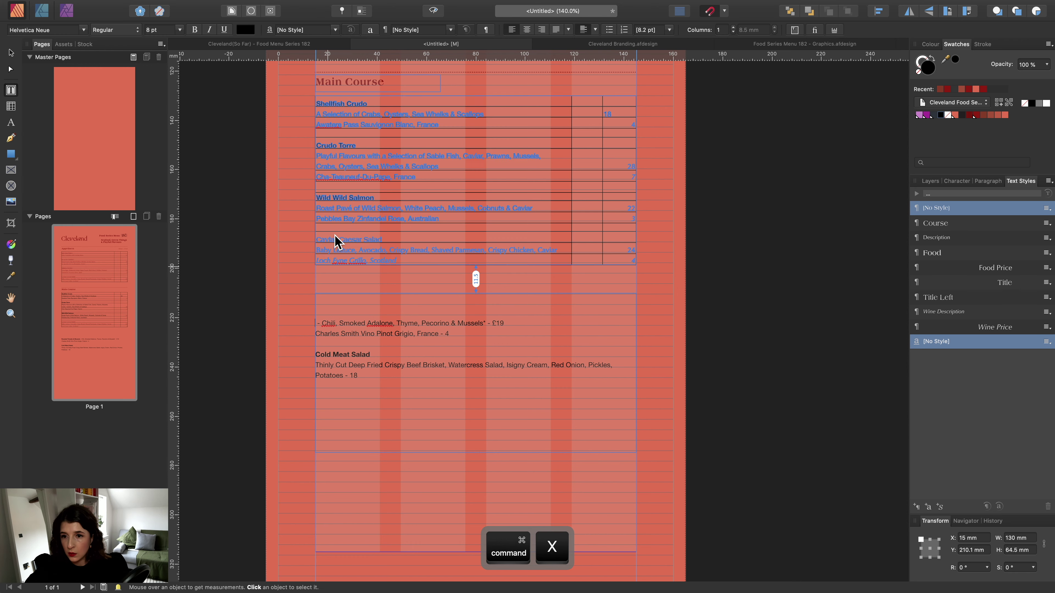
pyautogui.click(337, 235)
pyautogui.press('super+a')
pyautogui.press('super+v')
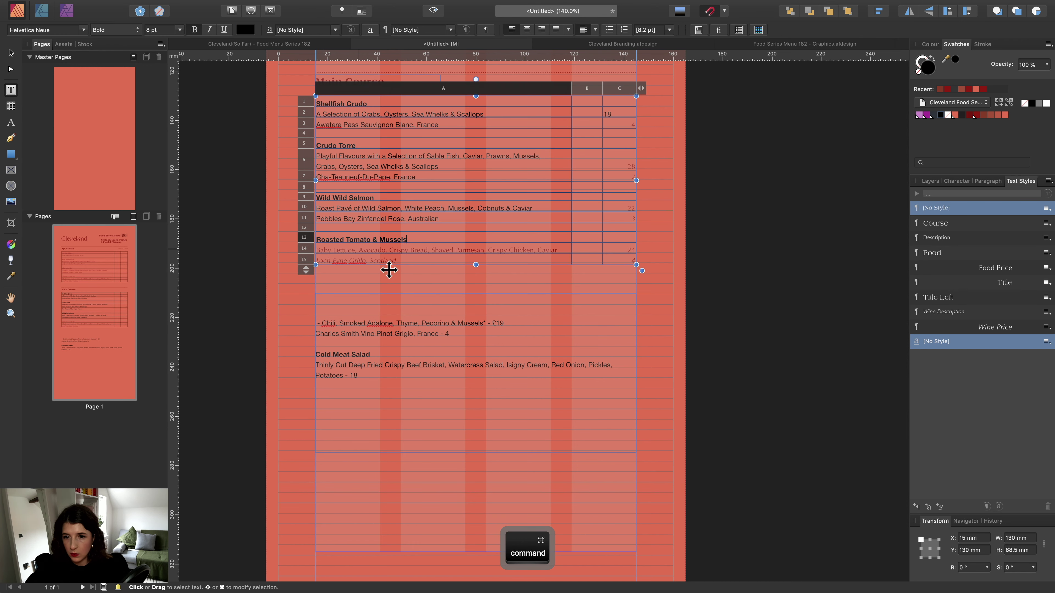
pyautogui.moveTo(483, 324); pyautogui.dragTo(325, 324)
pyautogui.press('super')
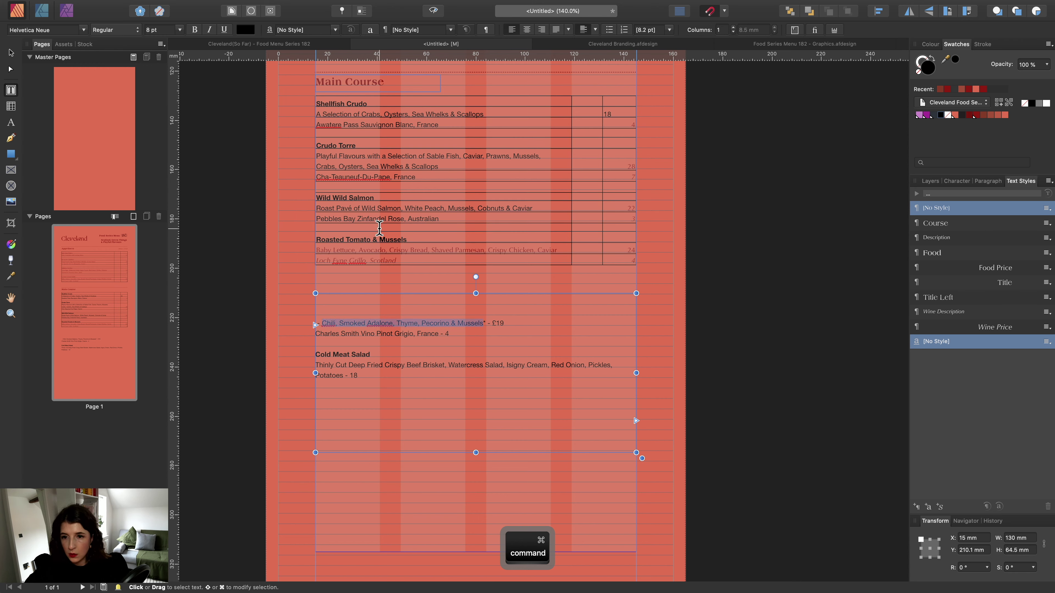
pyautogui.press('super+x')
pyautogui.click(377, 250)
pyautogui.press('super+a')
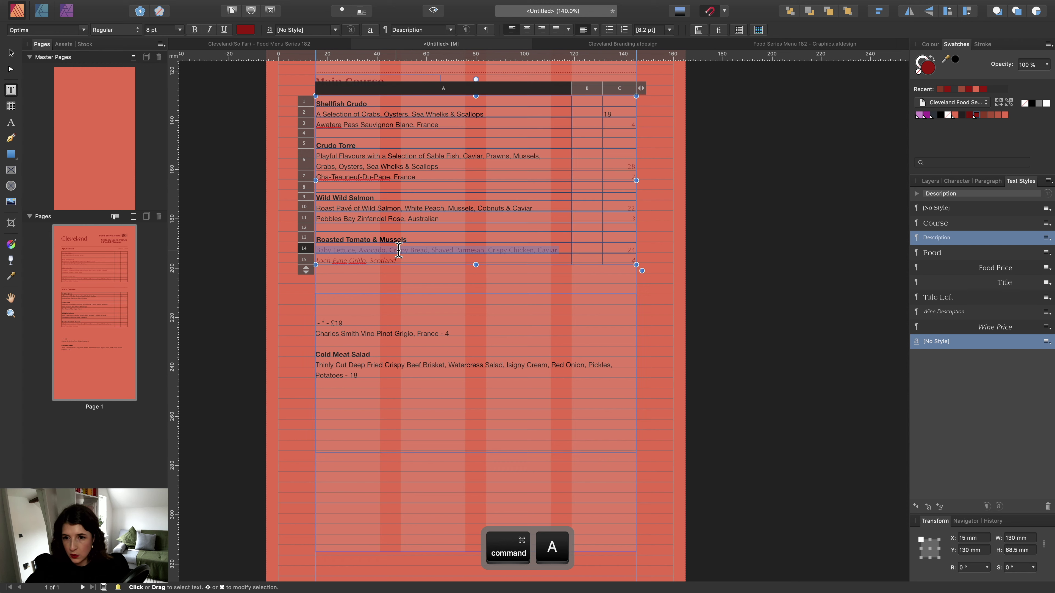
pyautogui.press('super+v')
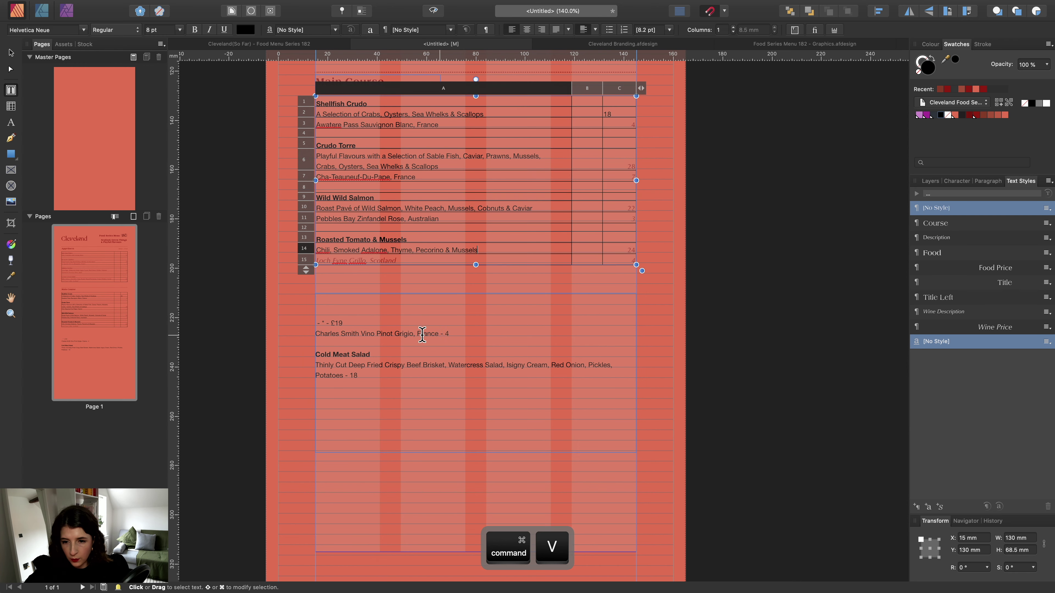
# Replace Loch Fyne Grillo in row 15 with Charles Smith Vino Pinot Grigio.
pyautogui.moveTo(439, 334); pyautogui.dragTo(316, 334)
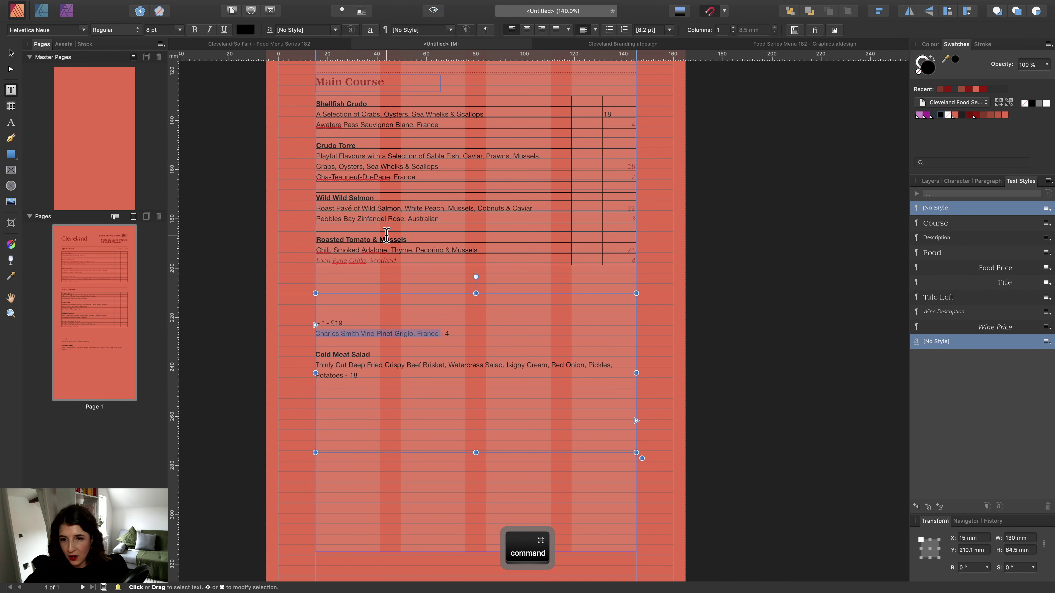
pyautogui.press('super+x')
pyautogui.click(384, 261)
pyautogui.press('super+a')
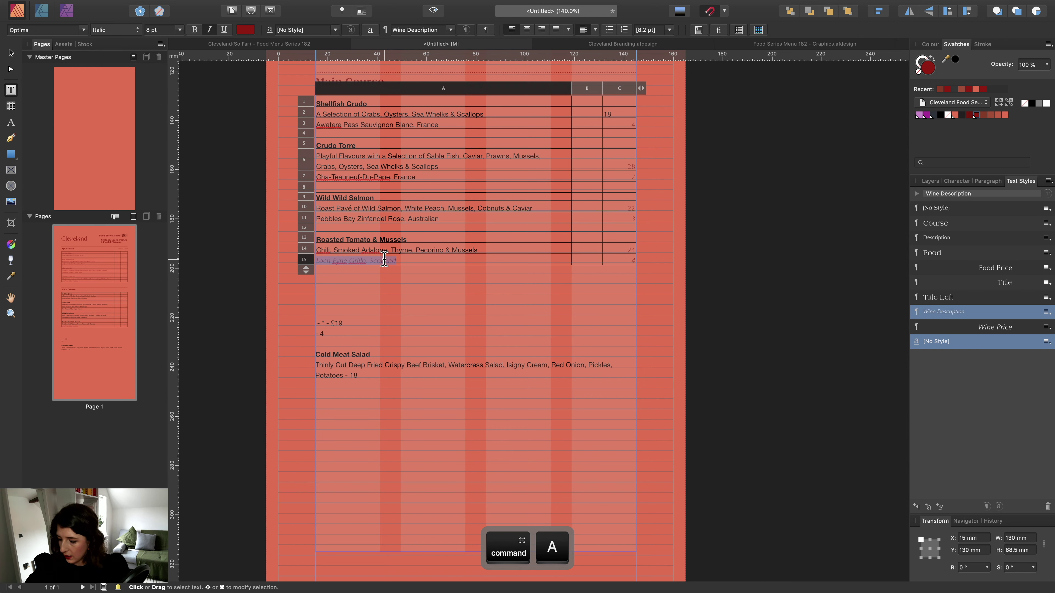
pyautogui.press('super+v')
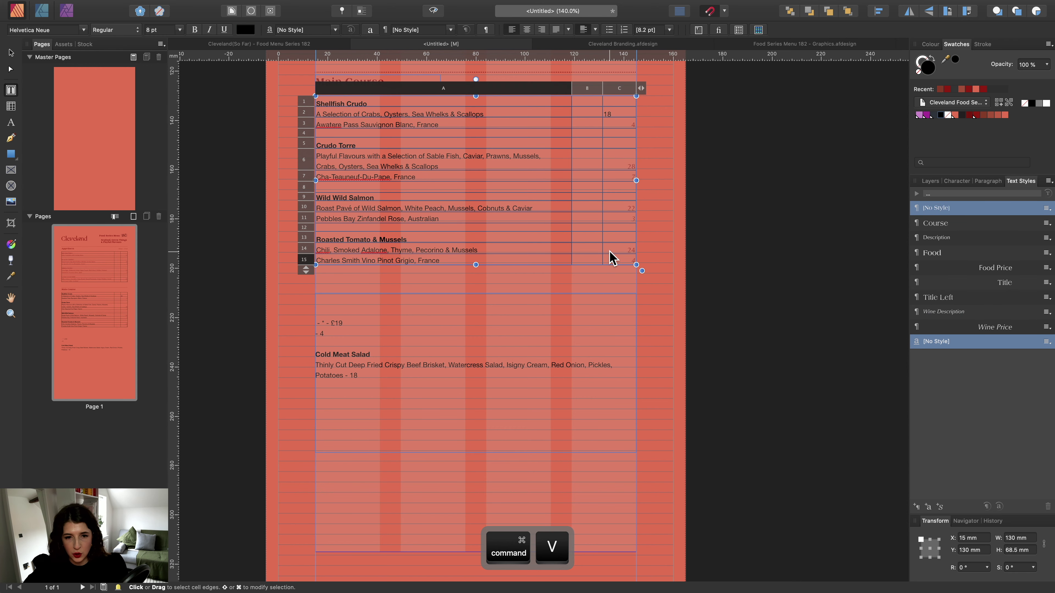
# Change the row 14 price from 24 to 19 and delete the leftover price lines.
pyautogui.doubleClick(625, 250)
pyautogui.write('19')
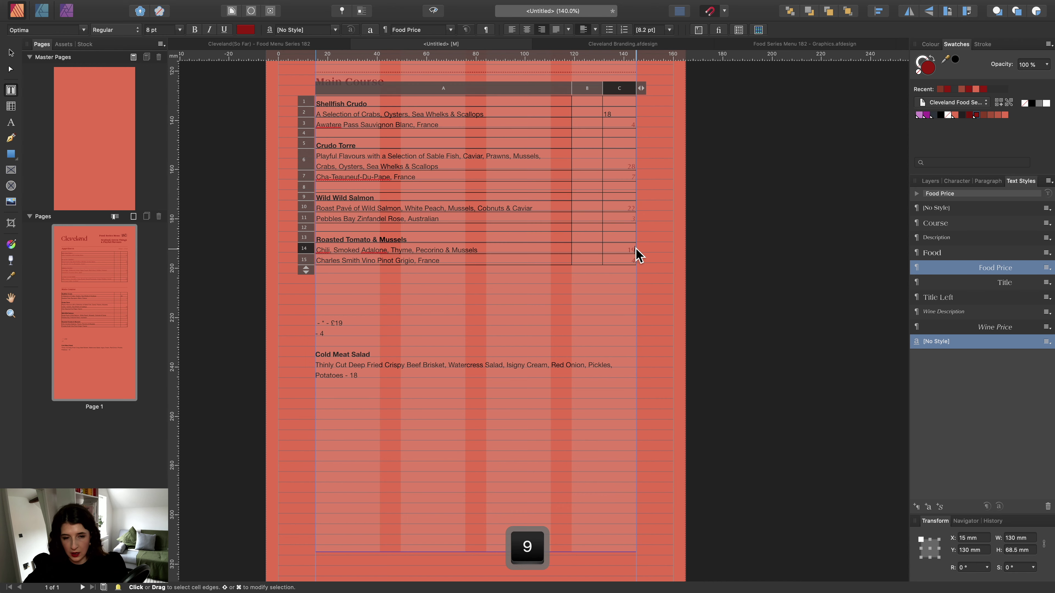
pyautogui.doubleClick(629, 260)
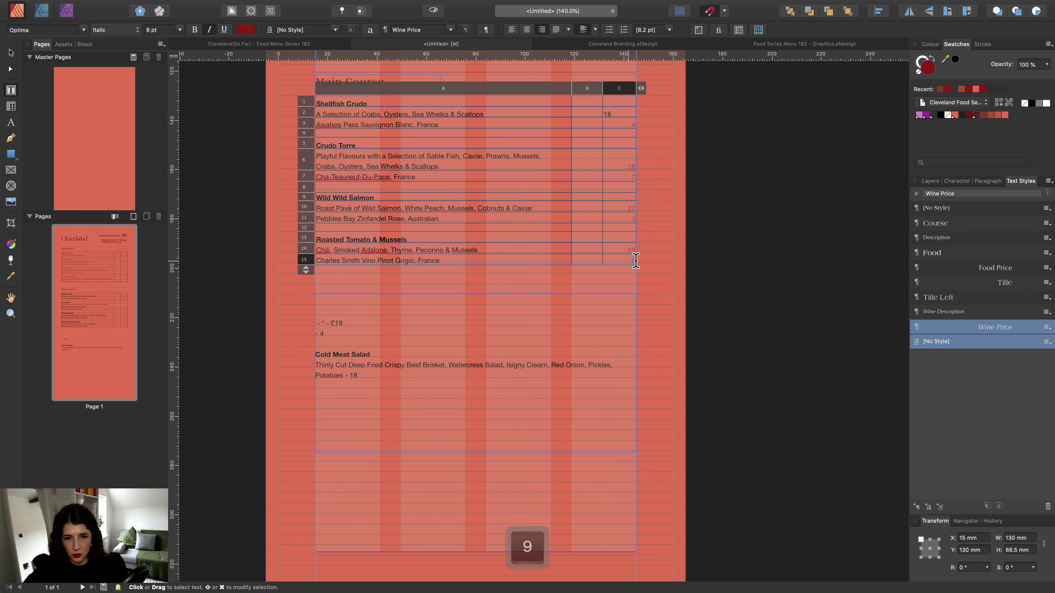
pyautogui.moveTo(330, 338); pyautogui.dragTo(317, 308)
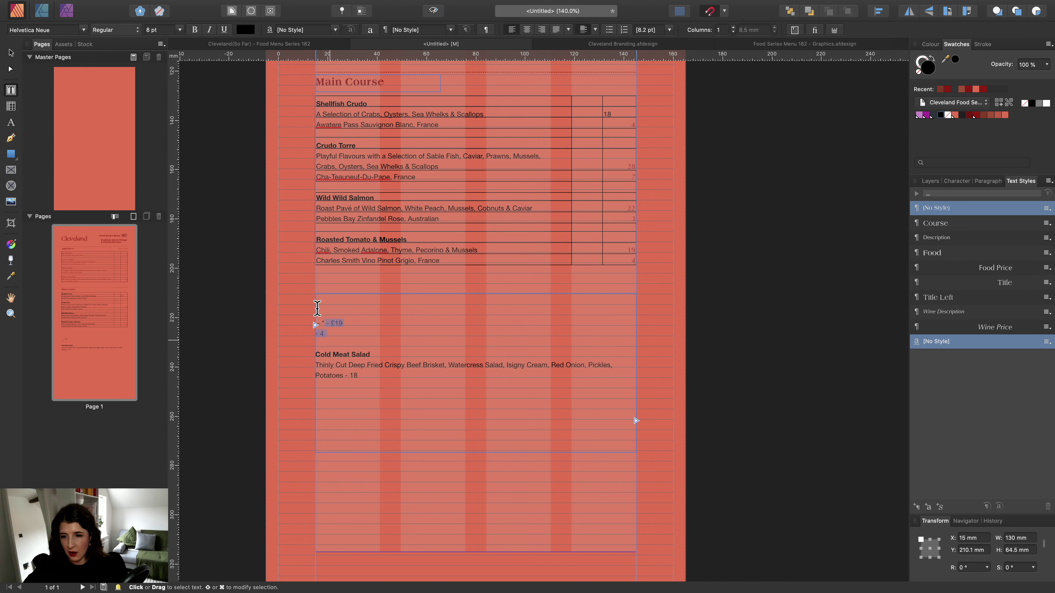
pyautogui.press('BackSpace')
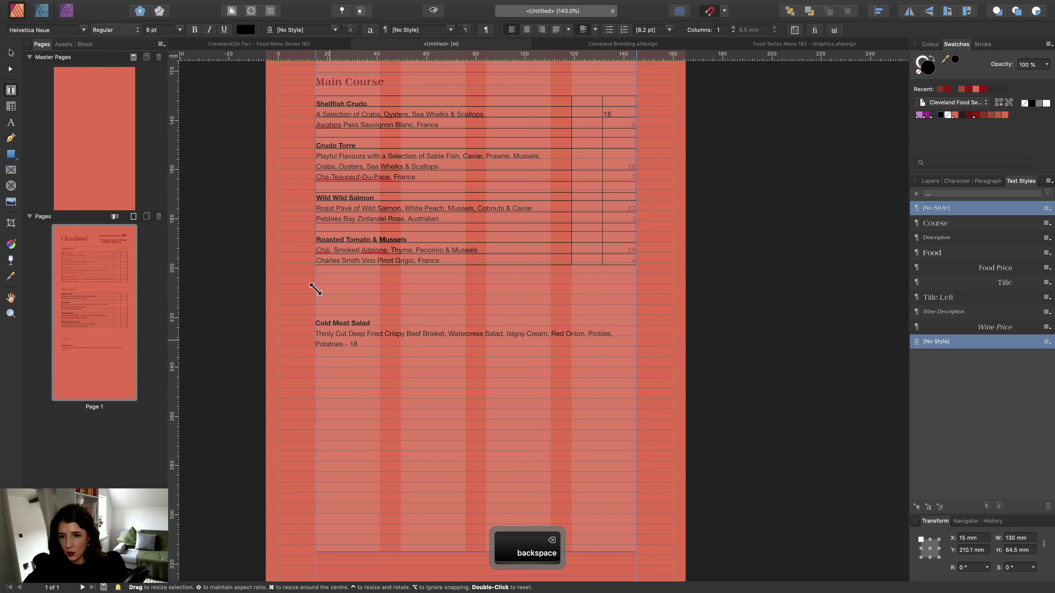
# Move the Cold Meat Salad text frame about 20 mm lower.
pyautogui.click(11, 52)
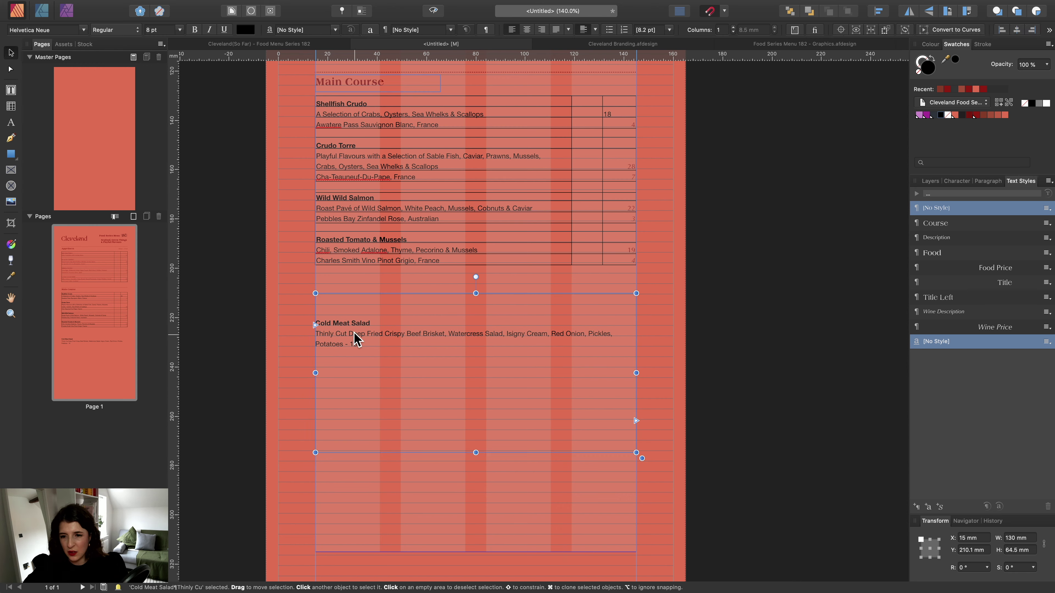
pyautogui.moveTo(355, 336); pyautogui.dragTo(355, 385)
pyautogui.click(380, 241)
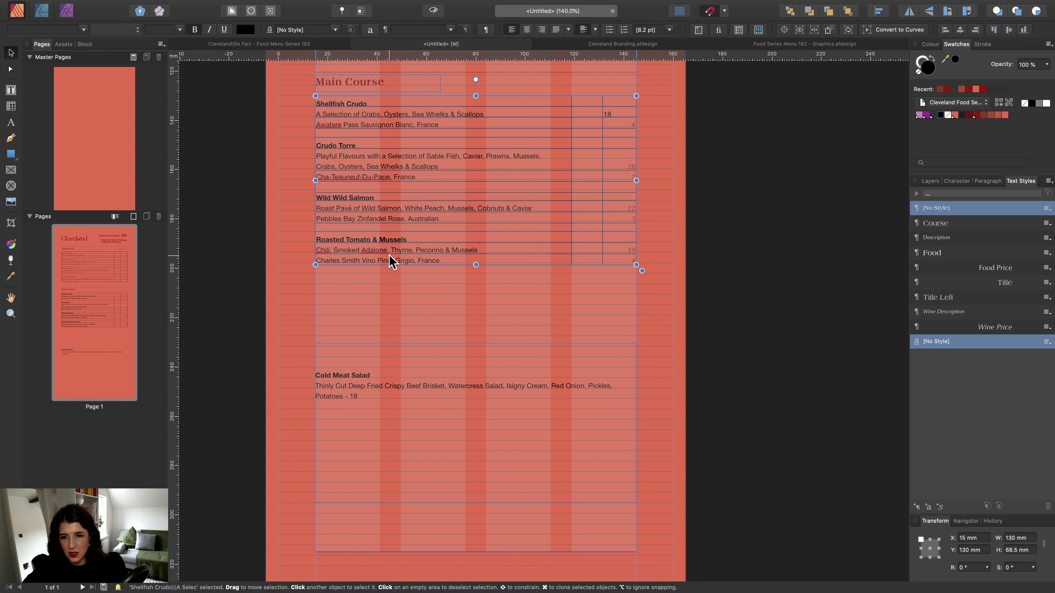
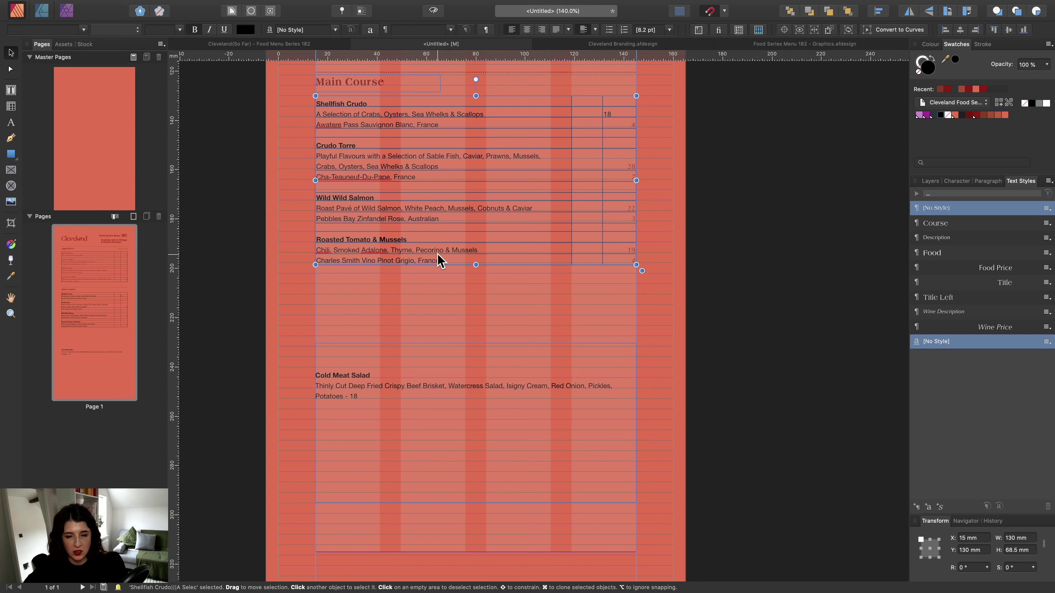
# Add rows to the Main Course table and move the Cold Meat Salad heading into row 17.
pyautogui.doubleClick(361, 264)
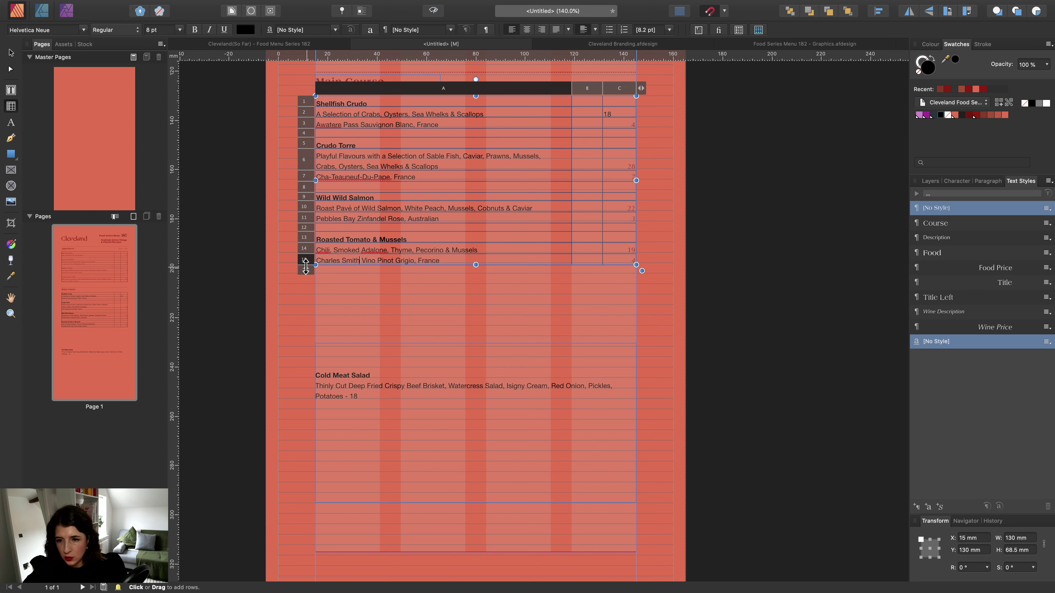
pyautogui.moveTo(306, 274); pyautogui.dragTo(305, 303)
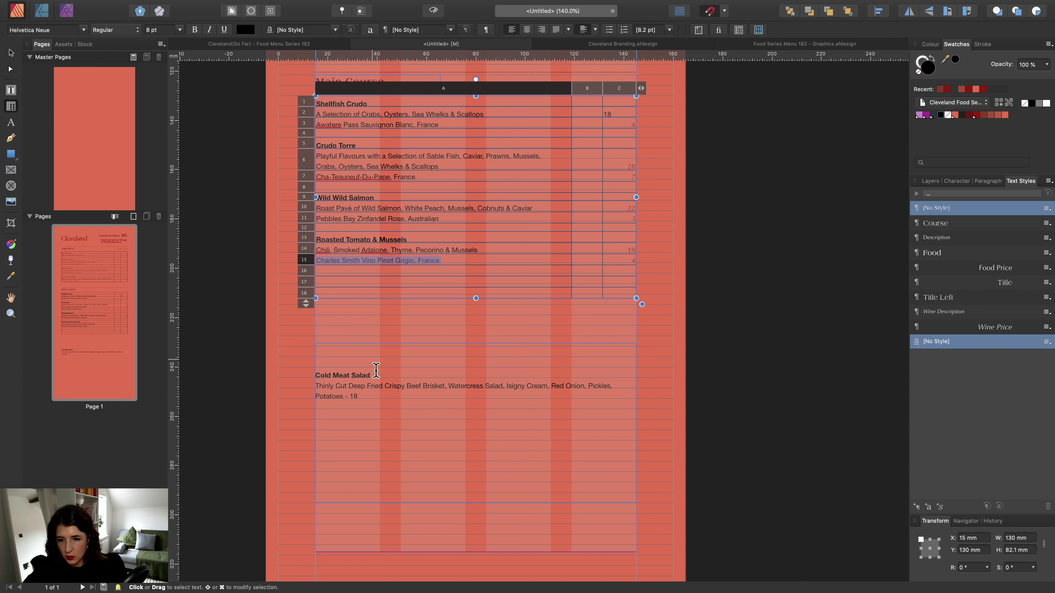
pyautogui.moveTo(371, 375); pyautogui.dragTo(314, 376)
pyautogui.press('super+x')
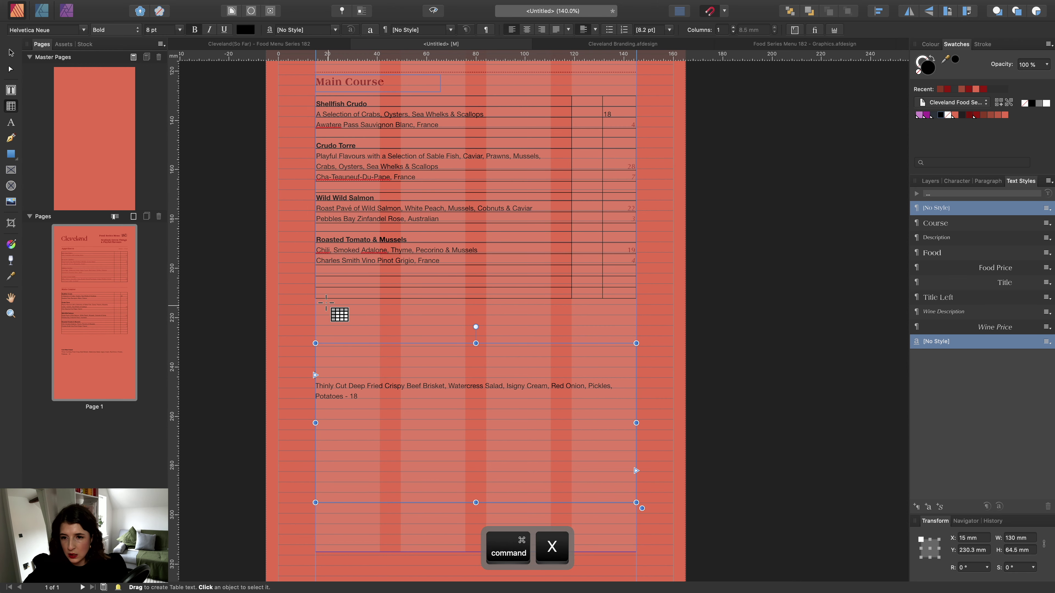
pyautogui.click(324, 280)
pyautogui.press('super+v')
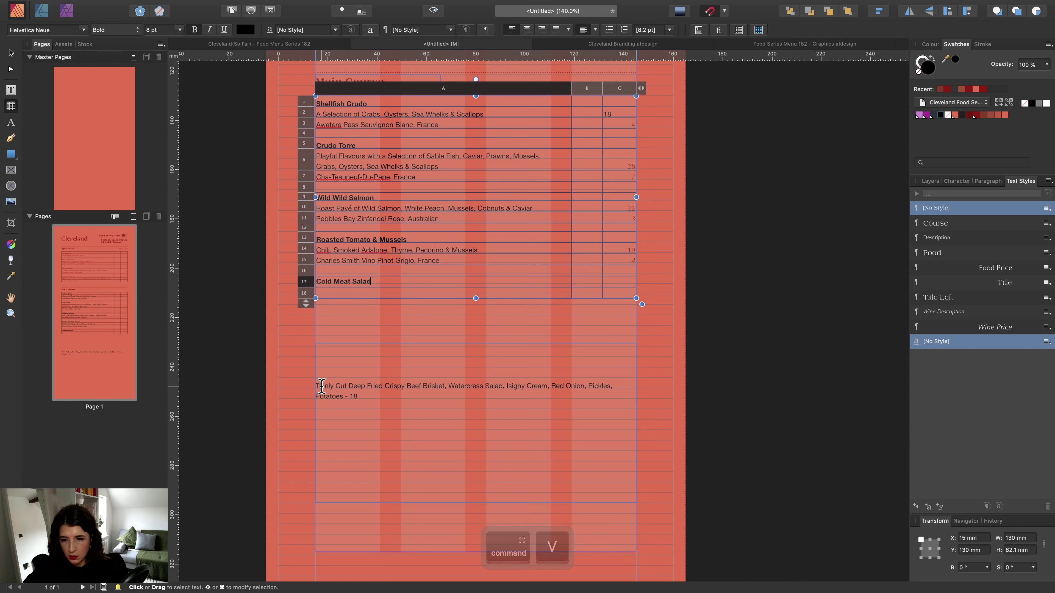
# Move the Cold Meat Salad description into row 18 and enter price 18 in C18.
pyautogui.moveTo(316, 387); pyautogui.dragTo(329, 392)
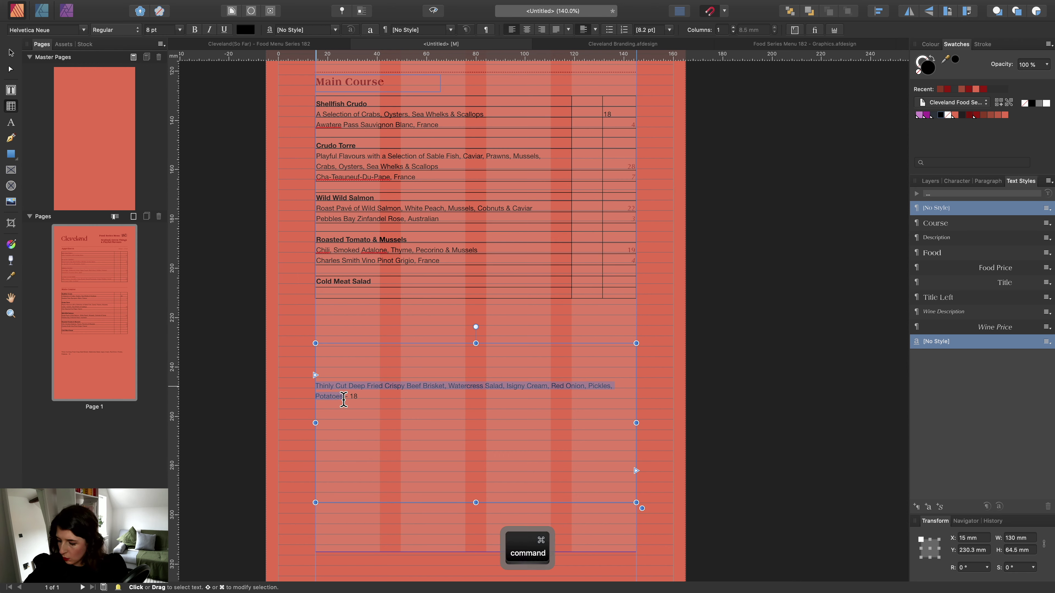
pyautogui.press('super+c')
pyautogui.press('super+x')
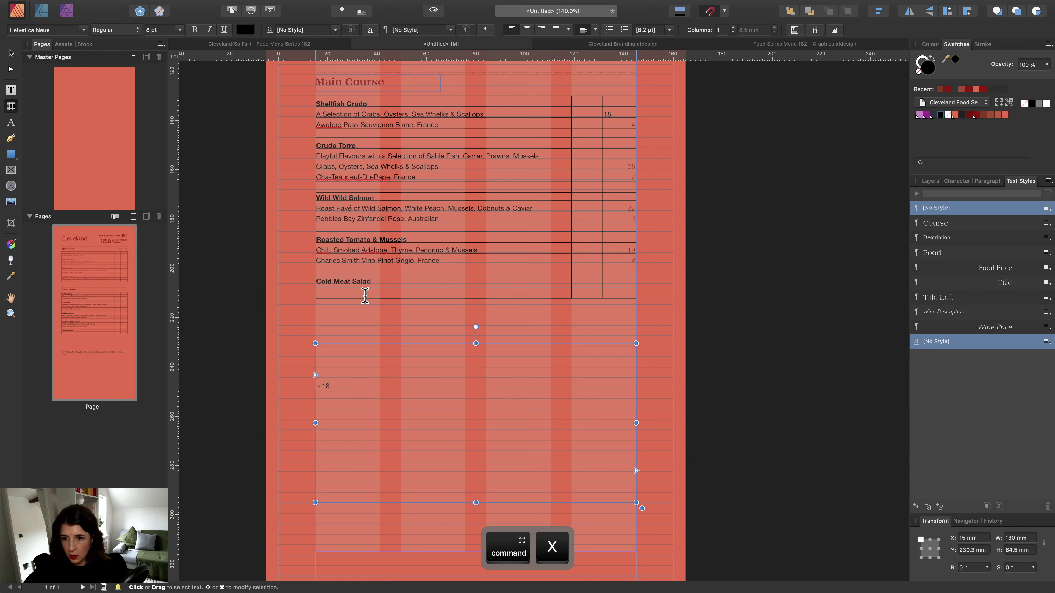
pyautogui.click(363, 292)
pyautogui.press('super+v')
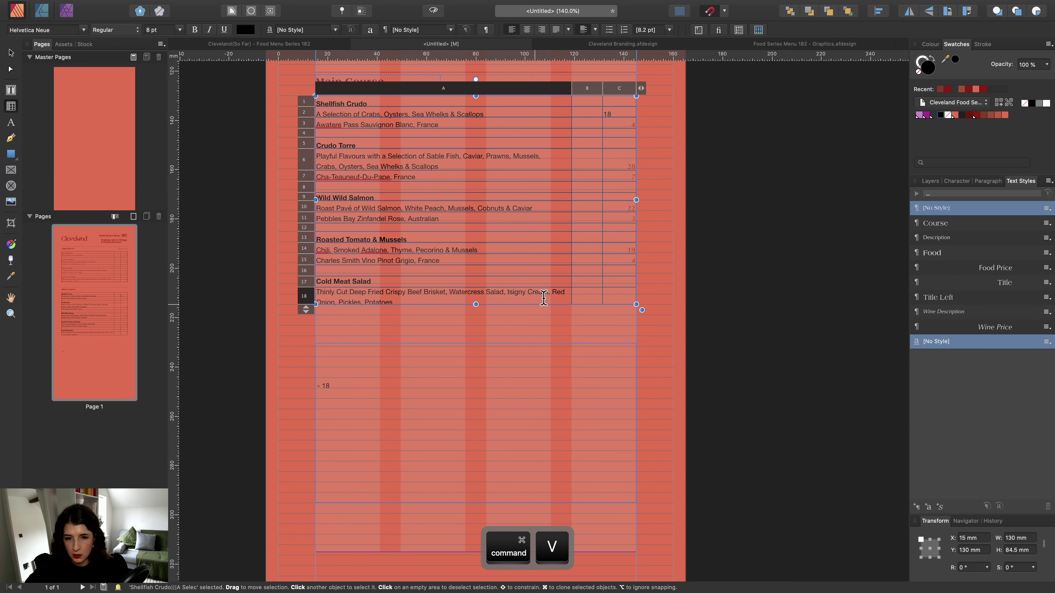
pyautogui.click(623, 291)
pyautogui.write('18')
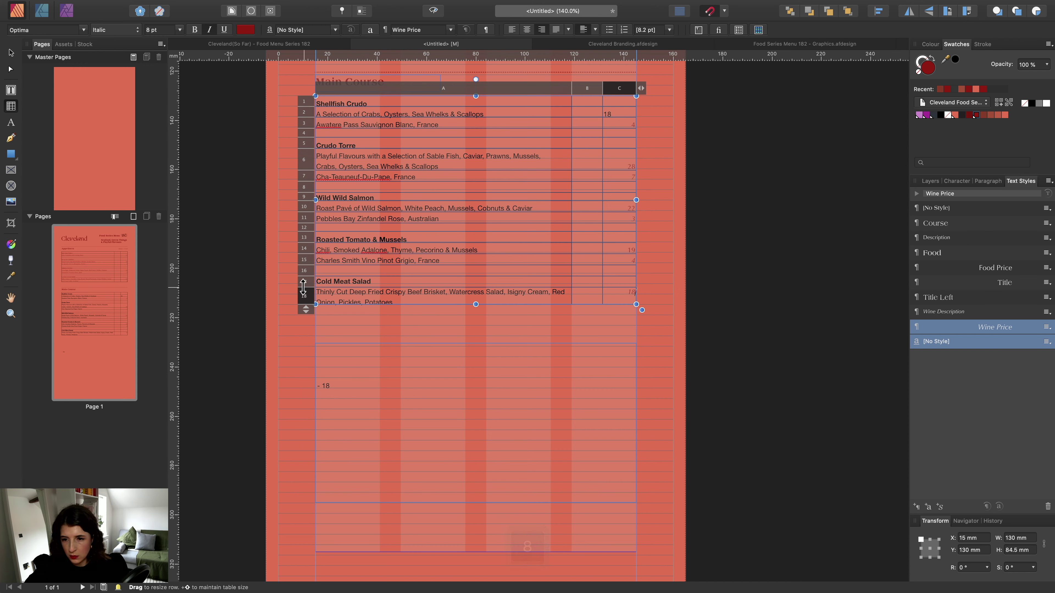
# Make row 18 shorter and row 17 taller, then delete the leftover text frame.
pyautogui.moveTo(303, 287)
pyautogui.mouseDown()
pyautogui.moveTo(302, 308)
pyautogui.moveTo(304, 272)
pyautogui.mouseUp()
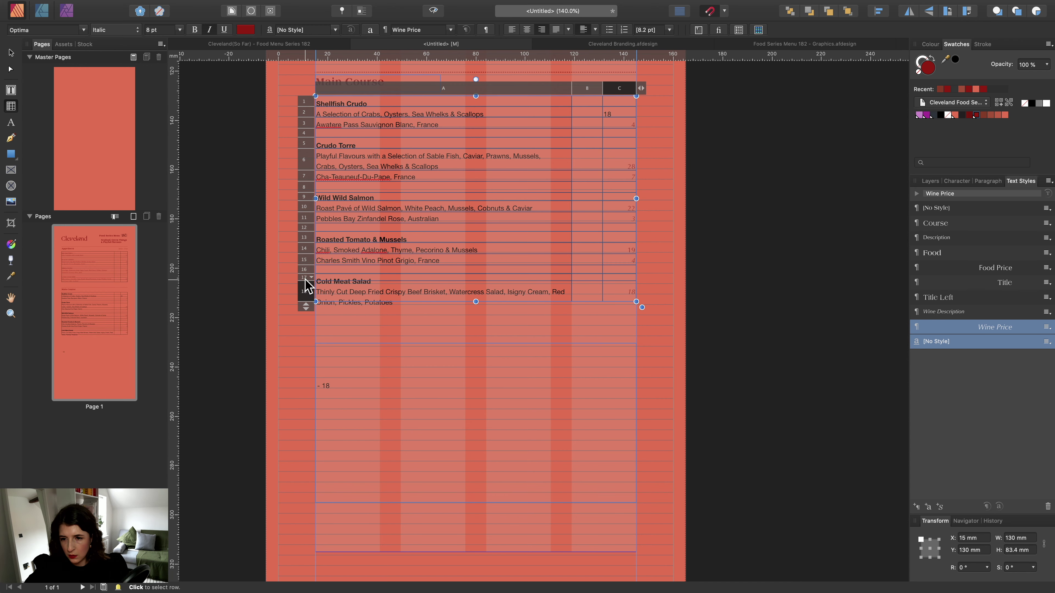
pyautogui.moveTo(303, 281); pyautogui.dragTo(303, 284)
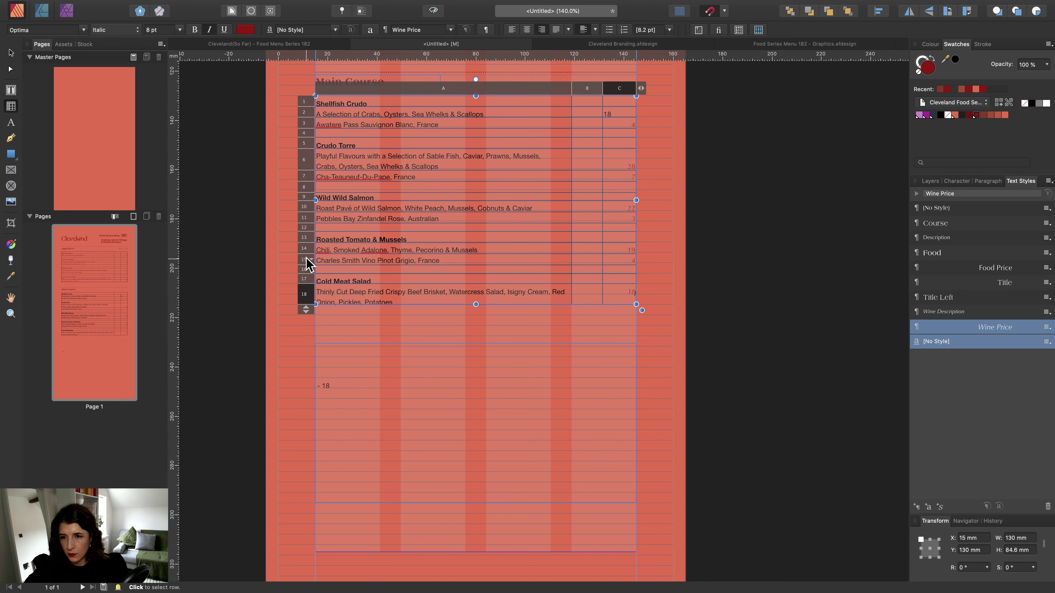
pyautogui.click(339, 386)
pyautogui.press('Escape')
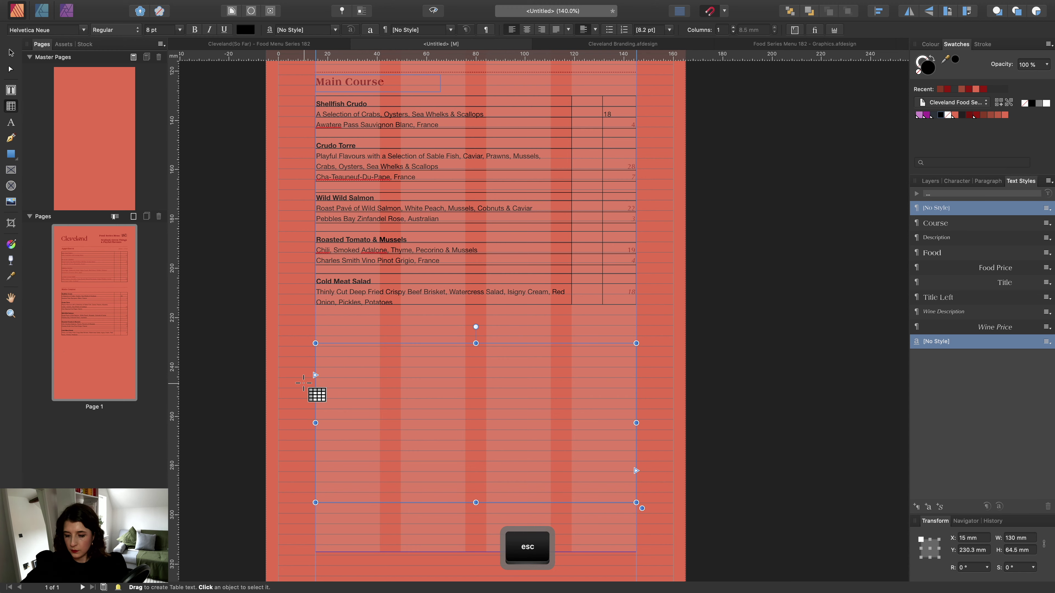
pyautogui.press('BackSpace')
# Apply the Food style to the five dish headings, Shellfish Crudo through Cold Meat Salad.
pyautogui.scroll(2, 374, 187)
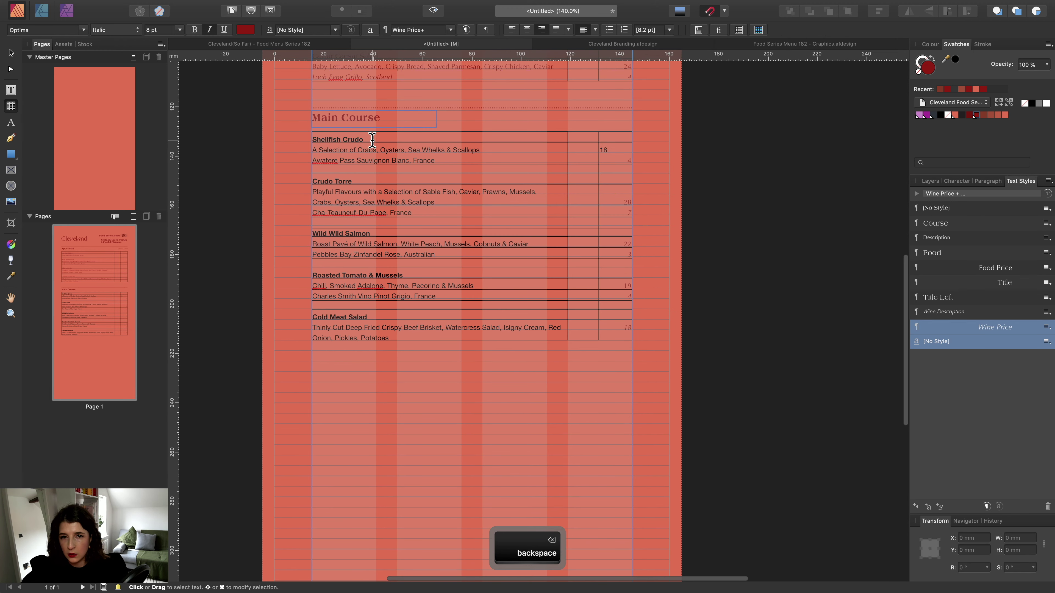
pyautogui.click(373, 139)
pyautogui.tripleClick(346, 139)
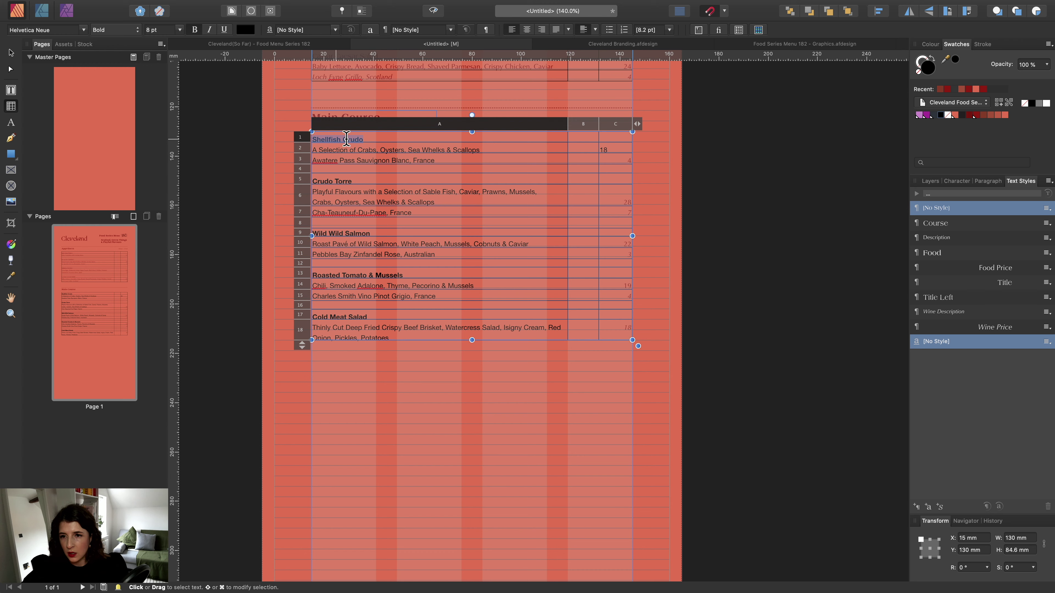
pyautogui.keyDown('super'); pyautogui.click(363, 179); pyautogui.keyUp('super')
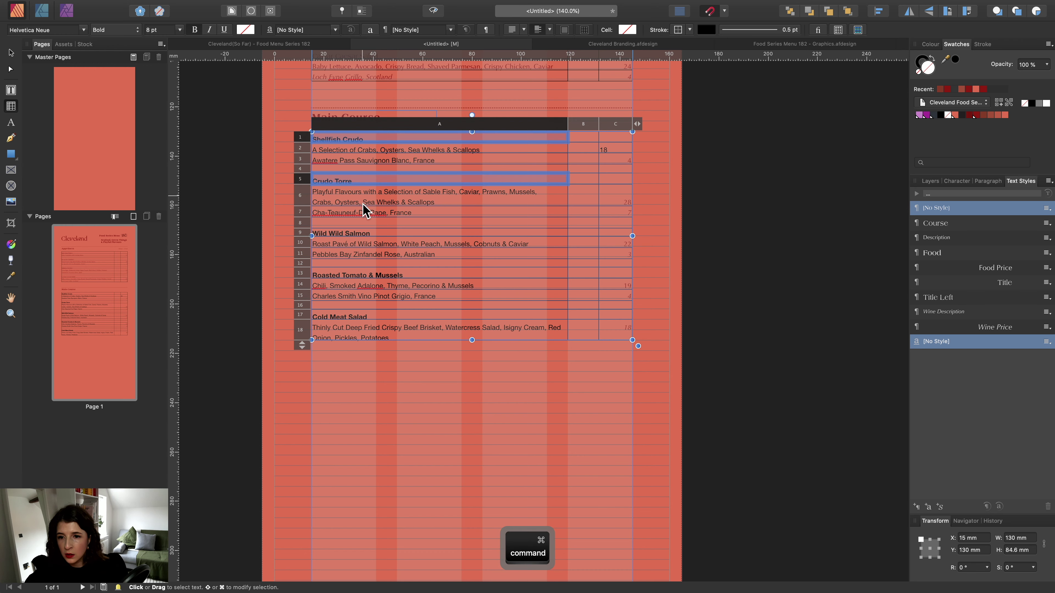
pyautogui.keyDown('super'); pyautogui.click(367, 232); pyautogui.keyUp('super')
pyautogui.keyDown('super'); pyautogui.click(372, 275); pyautogui.keyUp('super')
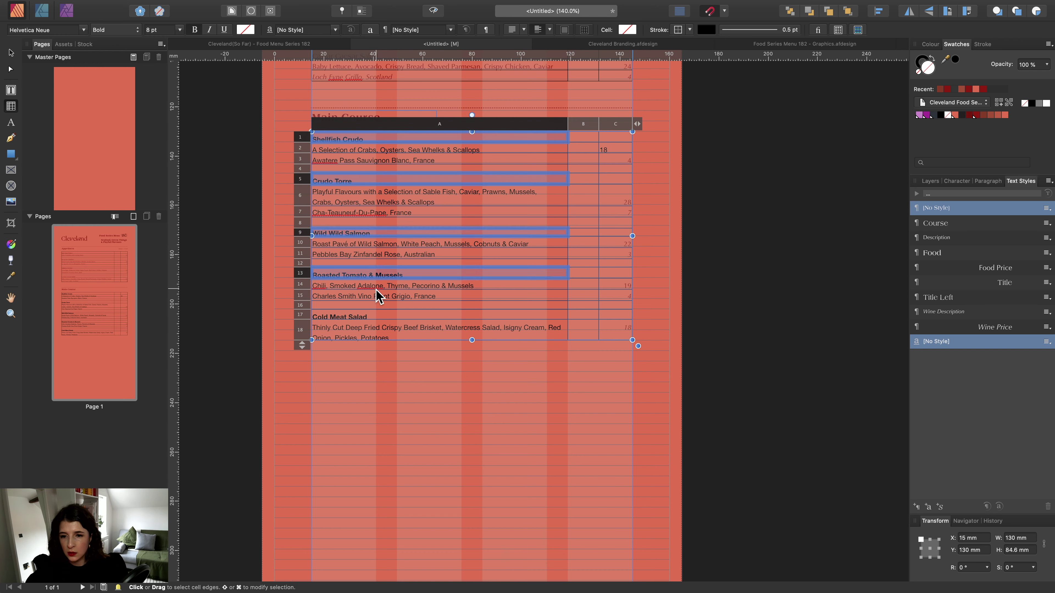
pyautogui.keyDown('super'); pyautogui.click(372, 316); pyautogui.keyUp('super')
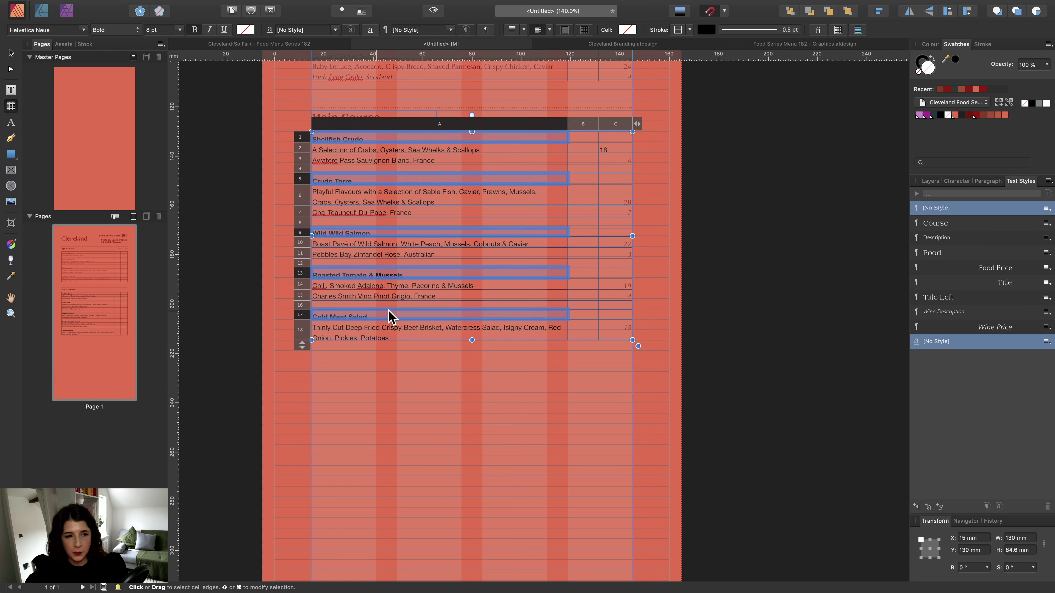
pyautogui.click(962, 254)
pyautogui.click(367, 150)
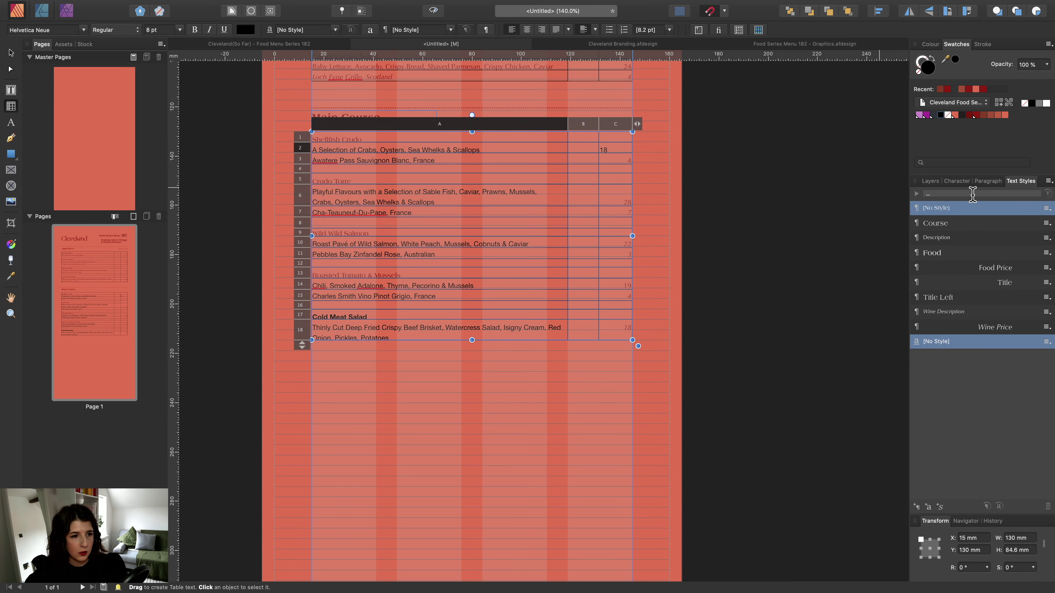
# Float the Text Styles panel and apply Description to description cells A2, A6, A10, A14, A18.
pyautogui.moveTo(1032, 187); pyautogui.dragTo(698, 127)
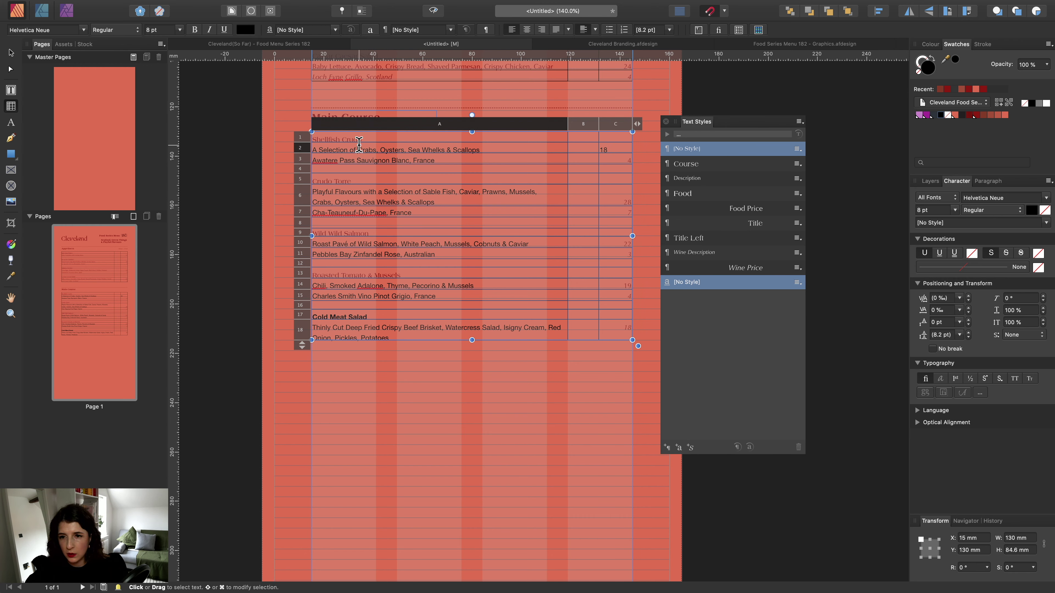
pyautogui.keyDown('super'); pyautogui.click(368, 196); pyautogui.keyUp('super')
pyautogui.keyDown('super'); pyautogui.click(363, 244); pyautogui.keyUp('super')
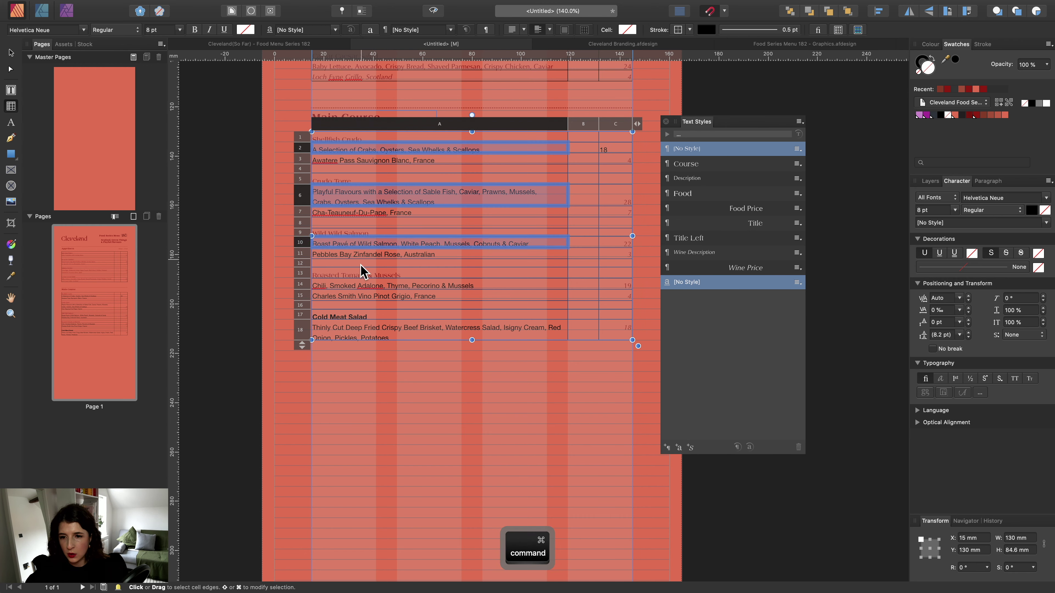
pyautogui.keyDown('super'); pyautogui.click(364, 286); pyautogui.keyUp('super')
pyautogui.keyDown('super'); pyautogui.click(370, 329); pyautogui.keyUp('super')
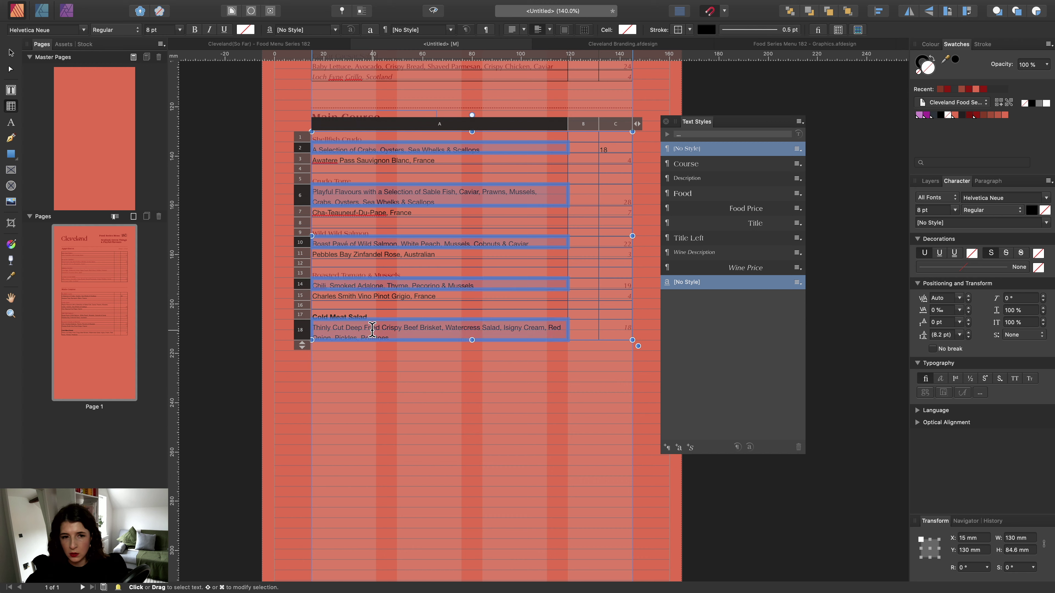
pyautogui.click(681, 179)
# Style wine cells A3, A7, A11, A15 as Wine Description and Cold Meat Salad as Food.
pyautogui.click(349, 162)
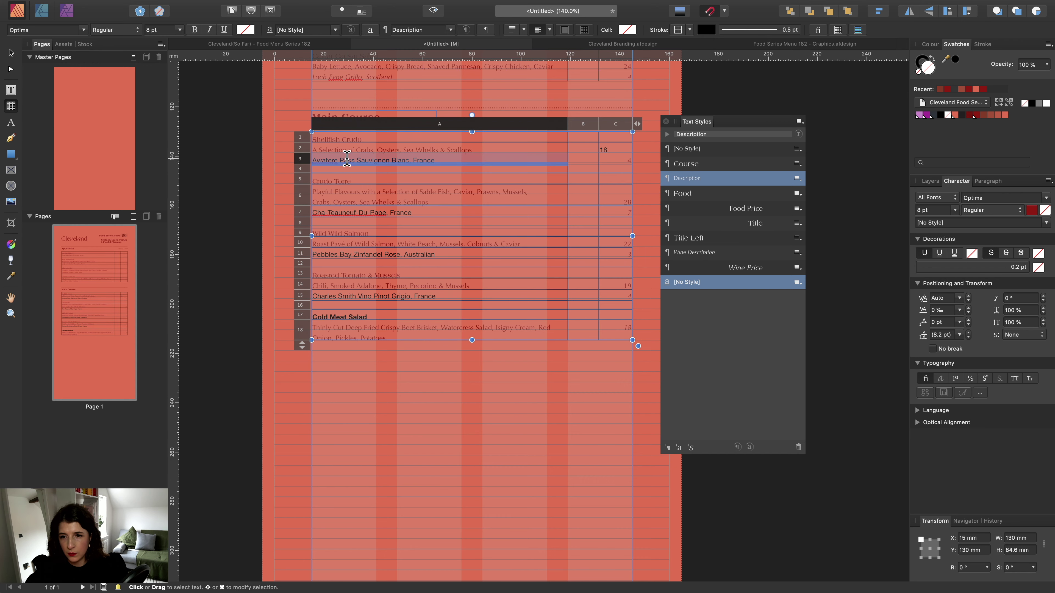
pyautogui.click(361, 159)
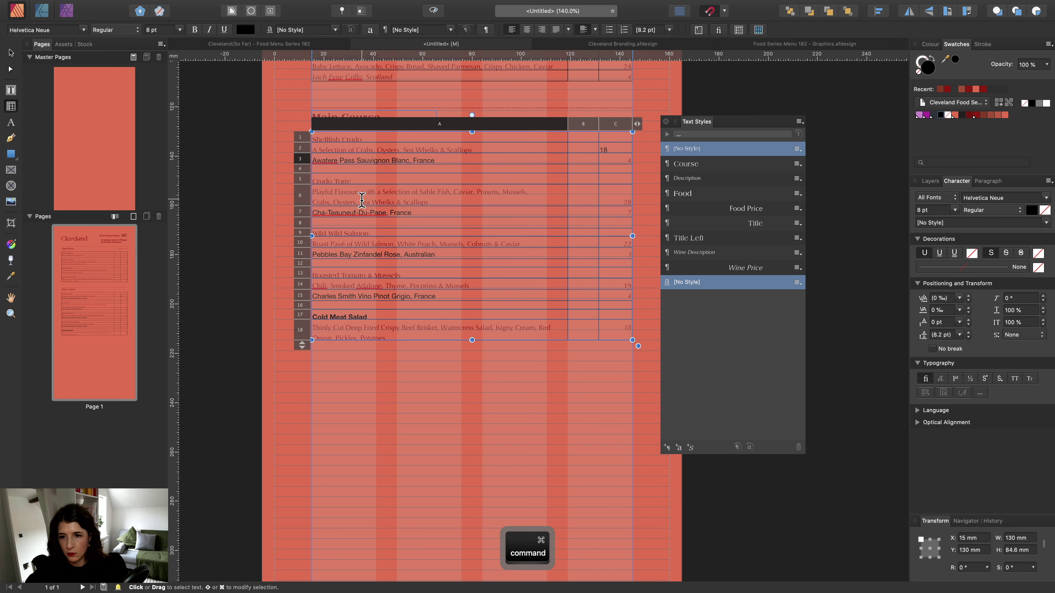
pyautogui.keyDown('super'); pyautogui.click(361, 214); pyautogui.keyUp('super')
pyautogui.keyDown('super'); pyautogui.click(362, 254); pyautogui.keyUp('super')
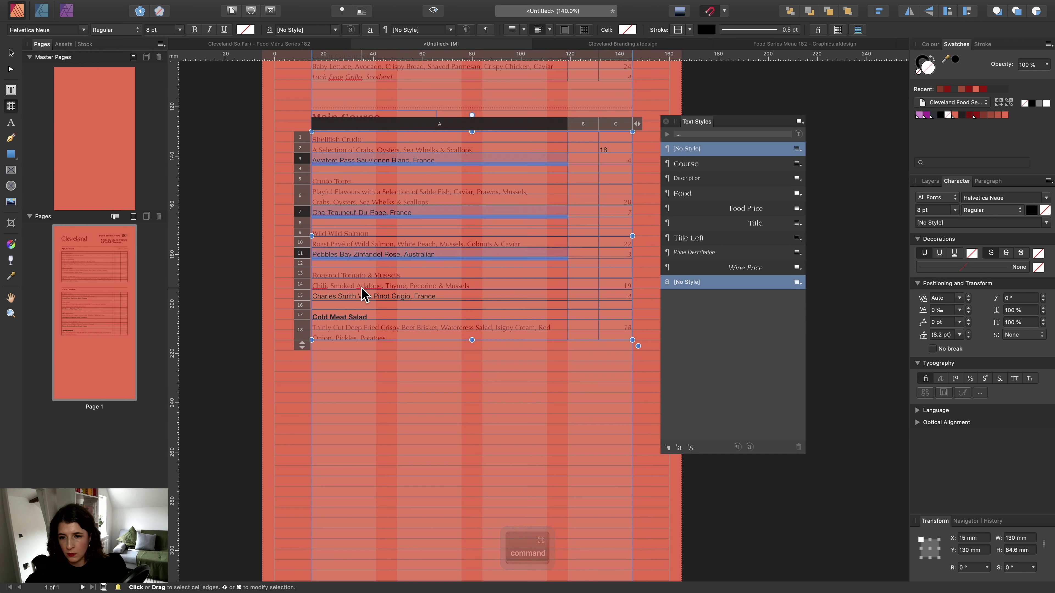
pyautogui.keyDown('super'); pyautogui.click(363, 295); pyautogui.keyUp('super')
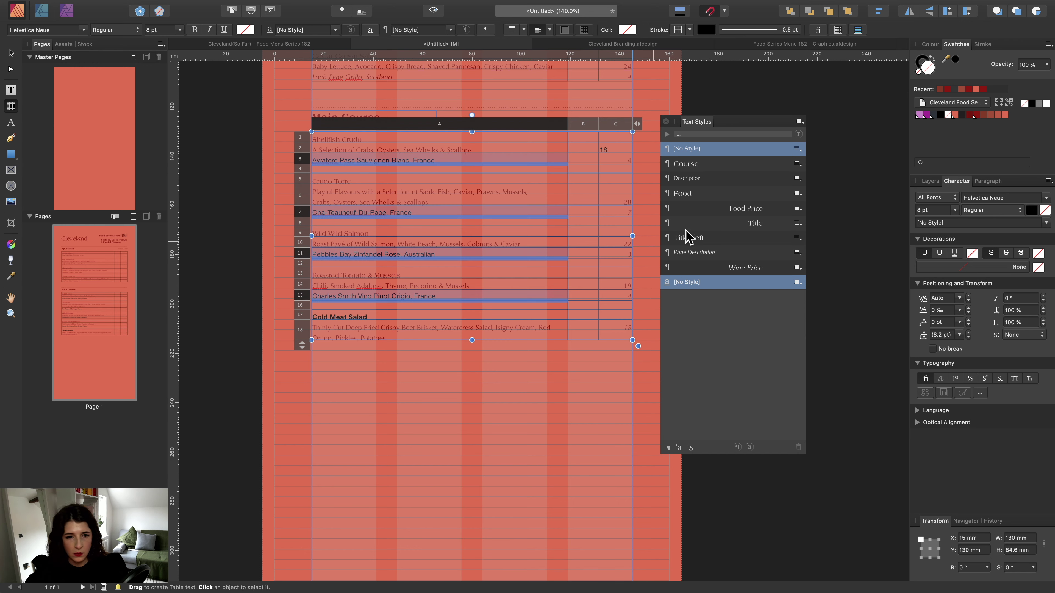
pyautogui.click(706, 253)
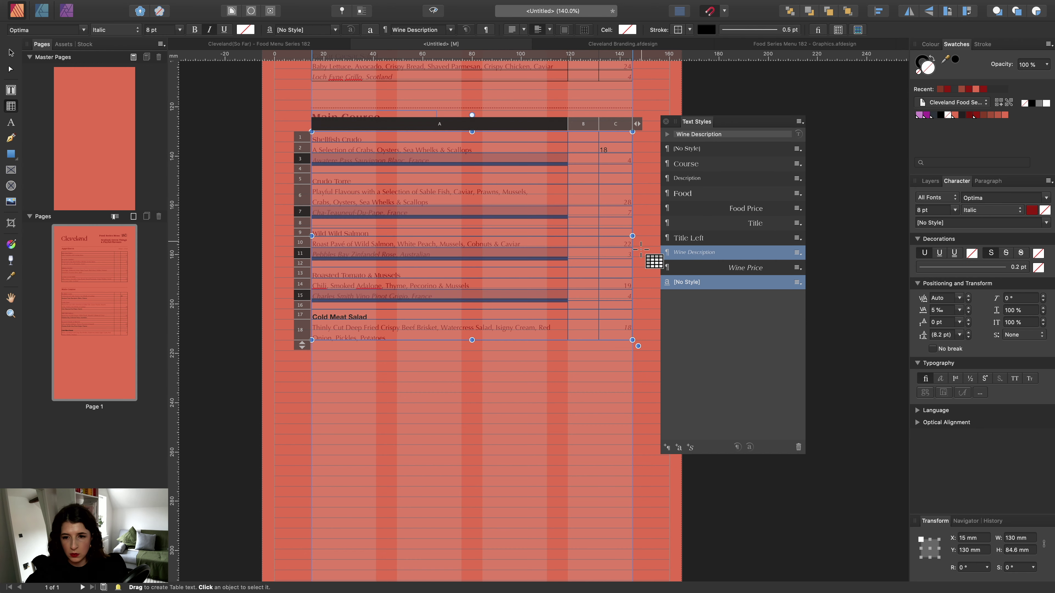
pyautogui.click(361, 317)
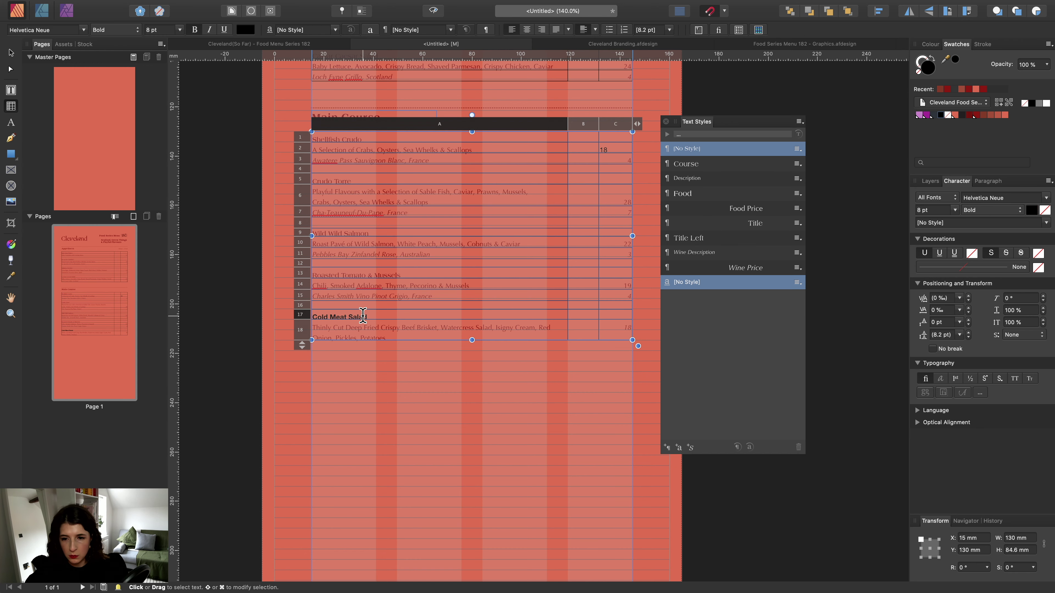
pyautogui.click(689, 192)
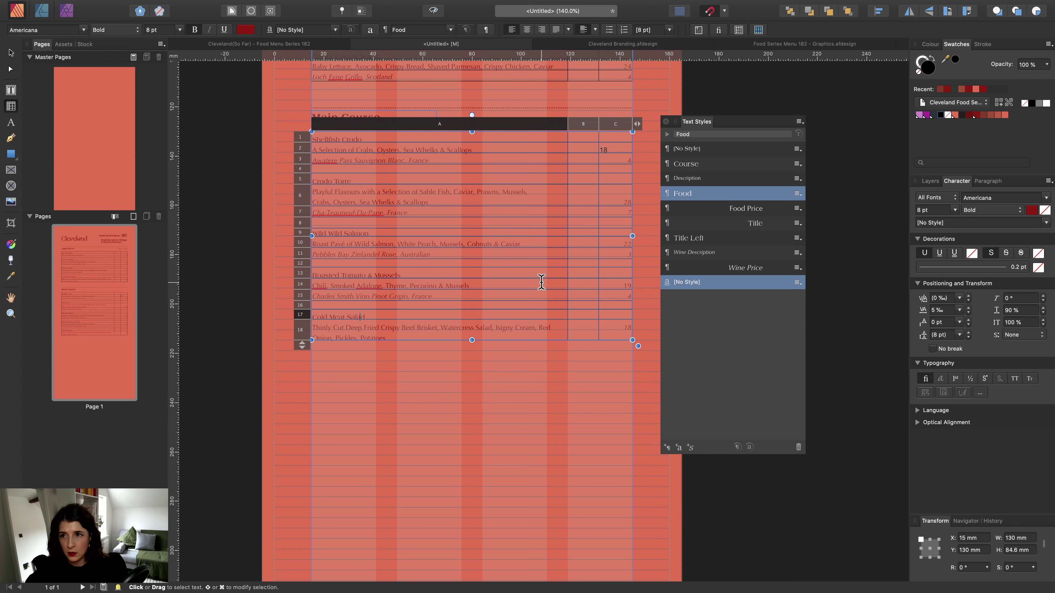
pyautogui.click(363, 136)
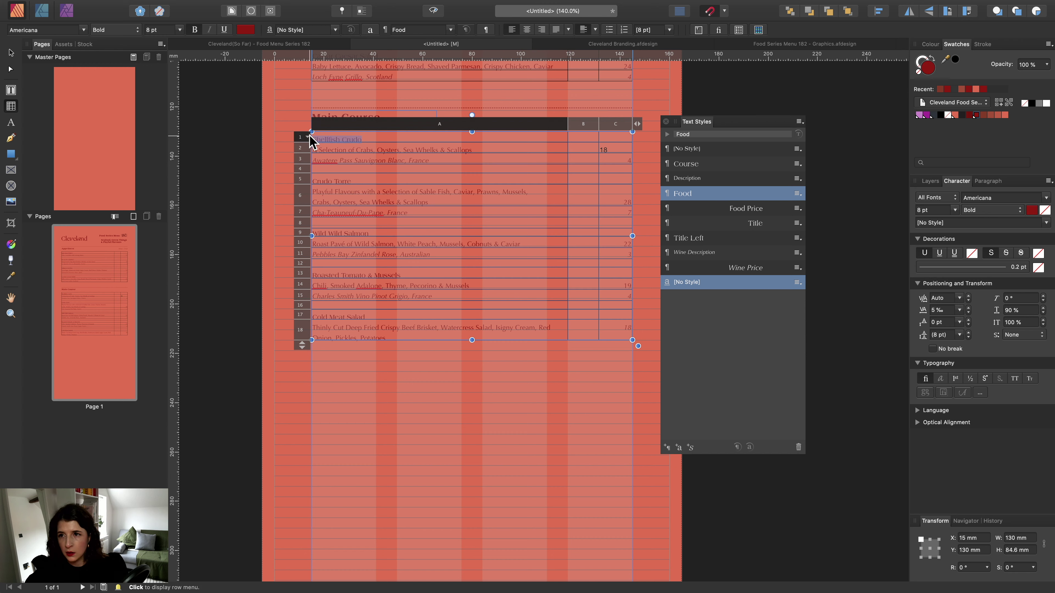
pyautogui.click(164, 29)
pyautogui.write('1')
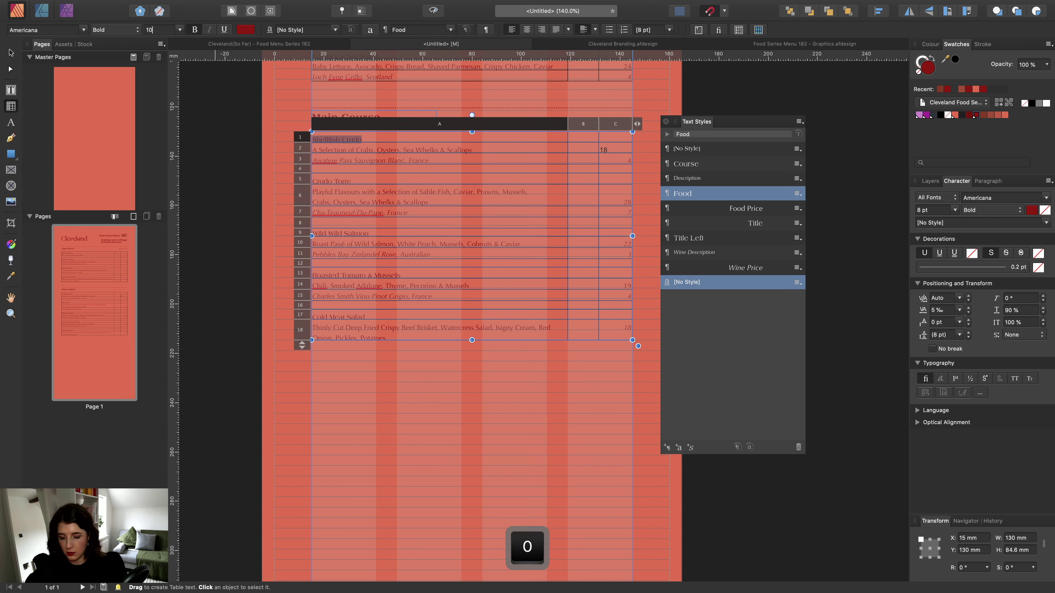
pyautogui.write('0')
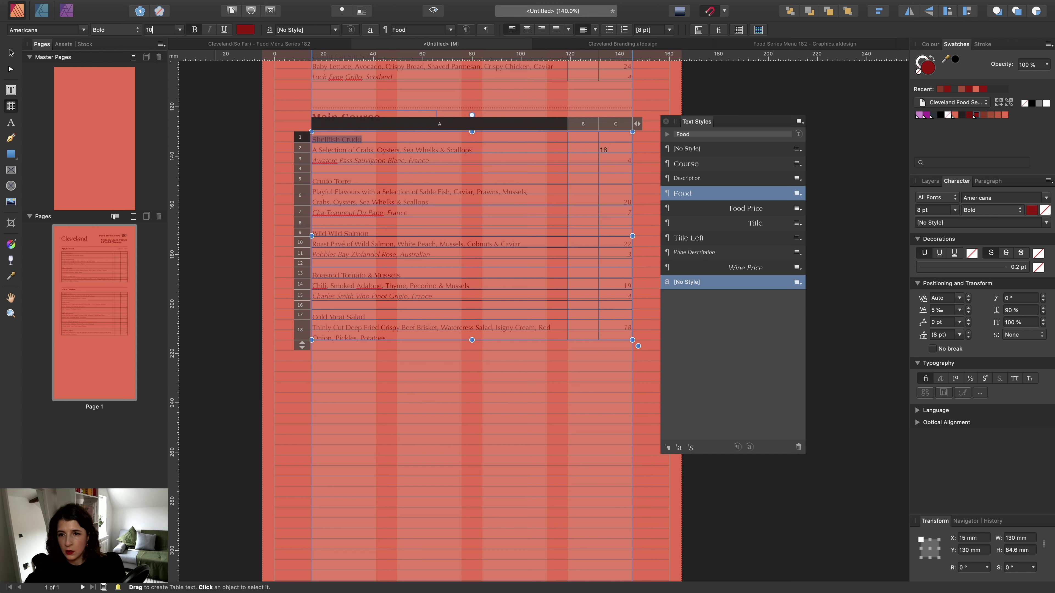
pyautogui.press('Return')
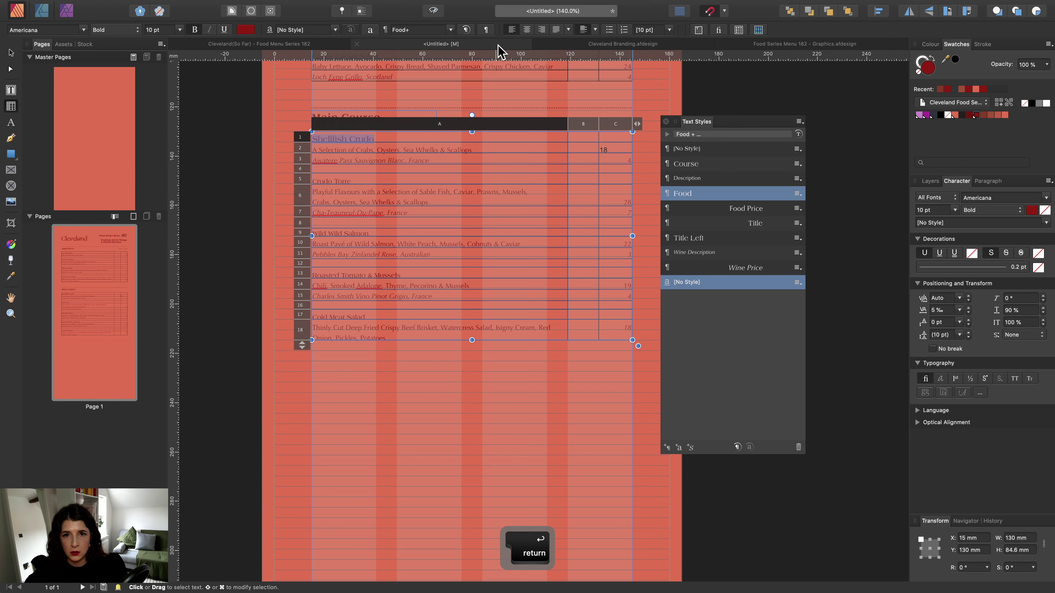
pyautogui.click(291, 204)
pyautogui.scroll(5, 291, 204)
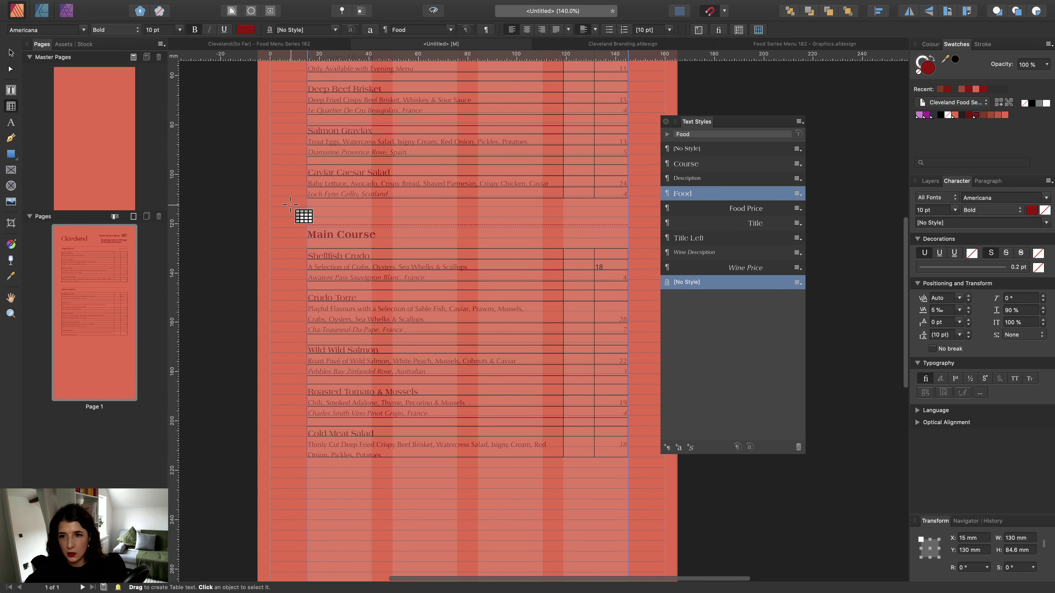
pyautogui.press('super+z')
pyautogui.click(390, 236)
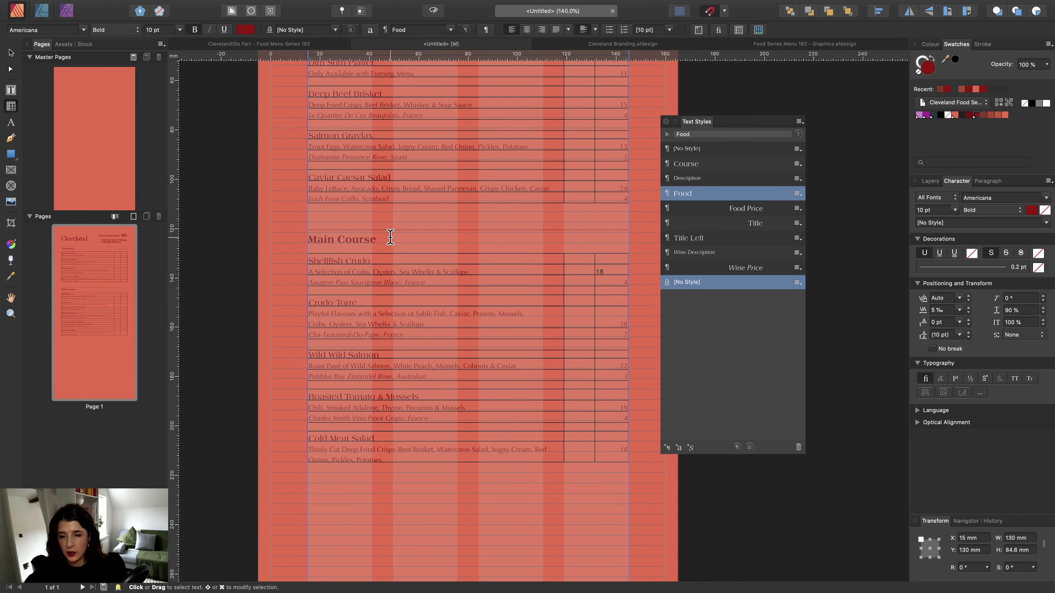
pyautogui.scroll(2, 390, 234)
pyautogui.press('super+z')
pyautogui.moveTo(375, 215); pyautogui.dragTo(294, 217)
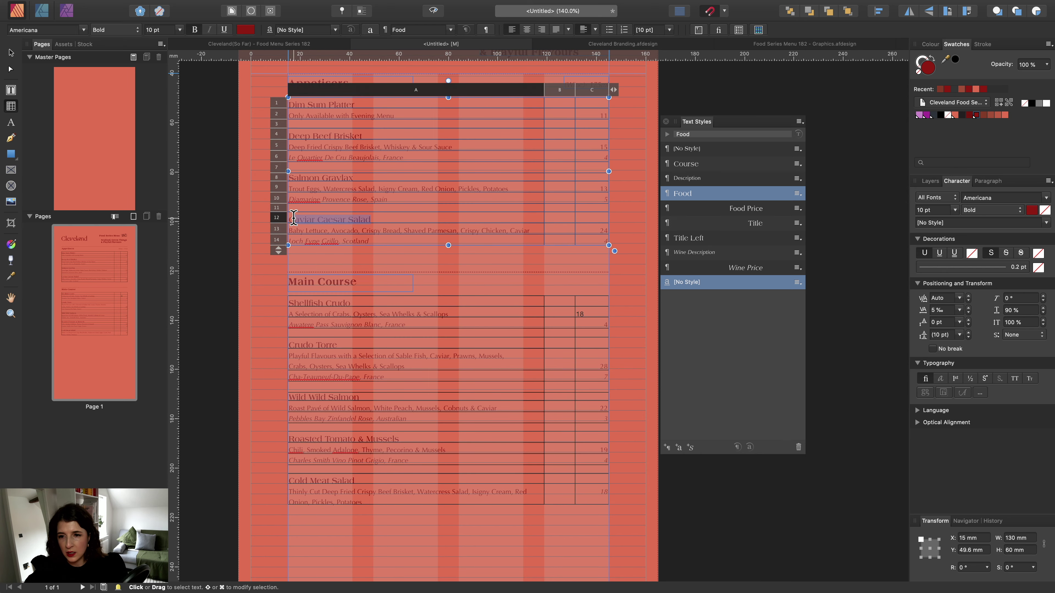
# Apply the Food Price style to the dish price cells in column C.
pyautogui.scroll(-6, 311, 217)
pyautogui.click(362, 217)
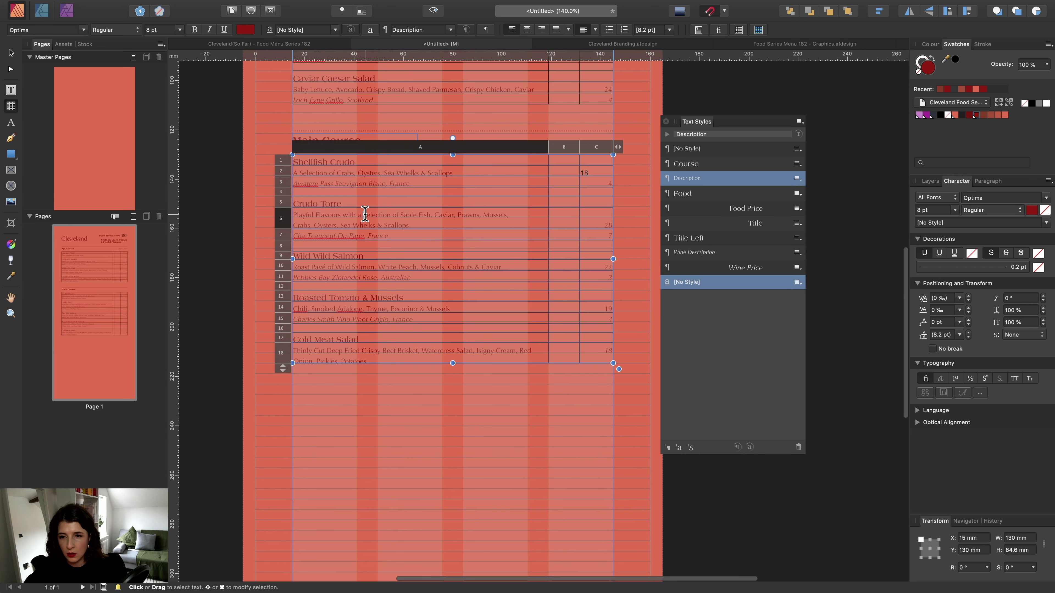
pyautogui.click(583, 173)
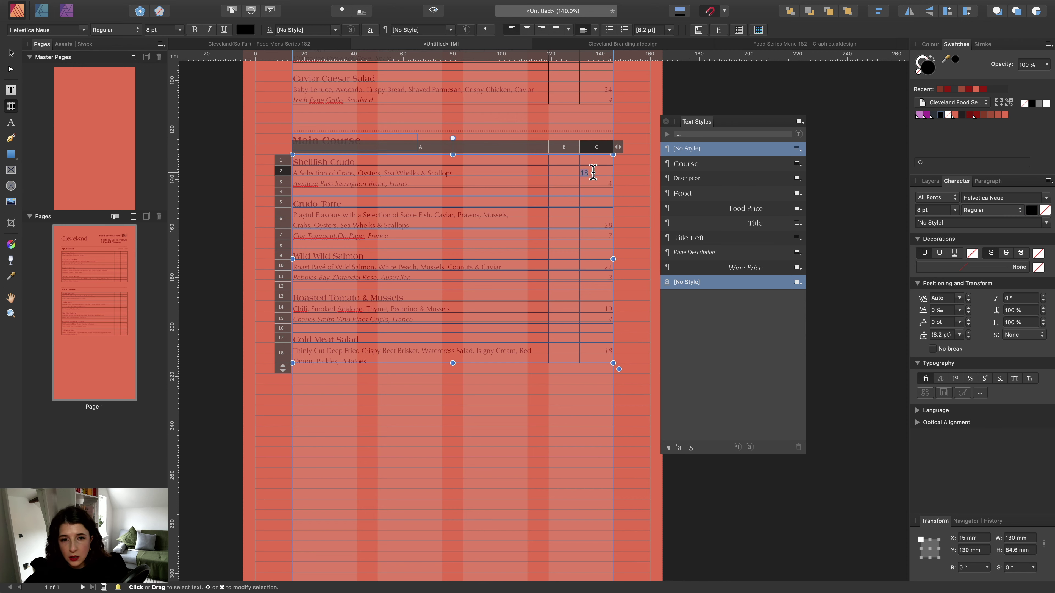
pyautogui.click(732, 208)
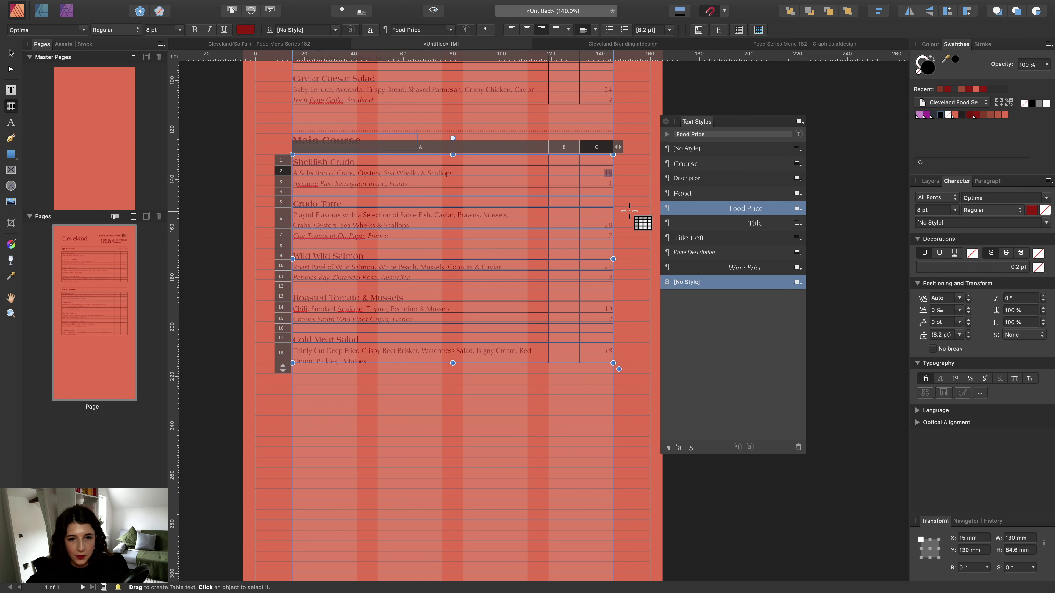
pyautogui.keyDown('super'); pyautogui.click(596, 220); pyautogui.keyUp('super')
pyautogui.keyDown('super'); pyautogui.click(602, 268); pyautogui.keyUp('super')
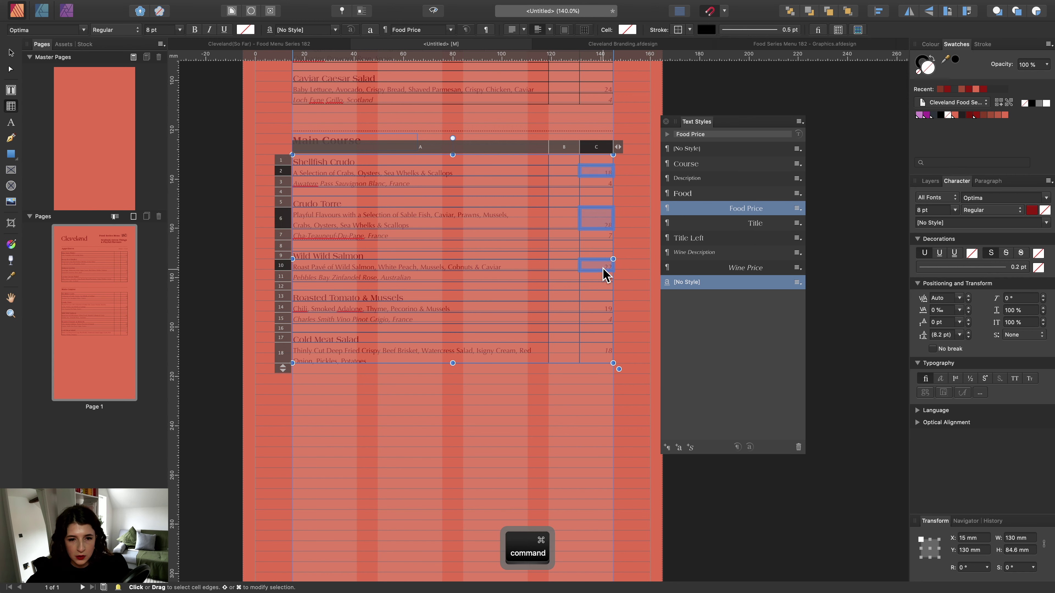
pyautogui.keyDown('super'); pyautogui.click(602, 348); pyautogui.keyUp('super')
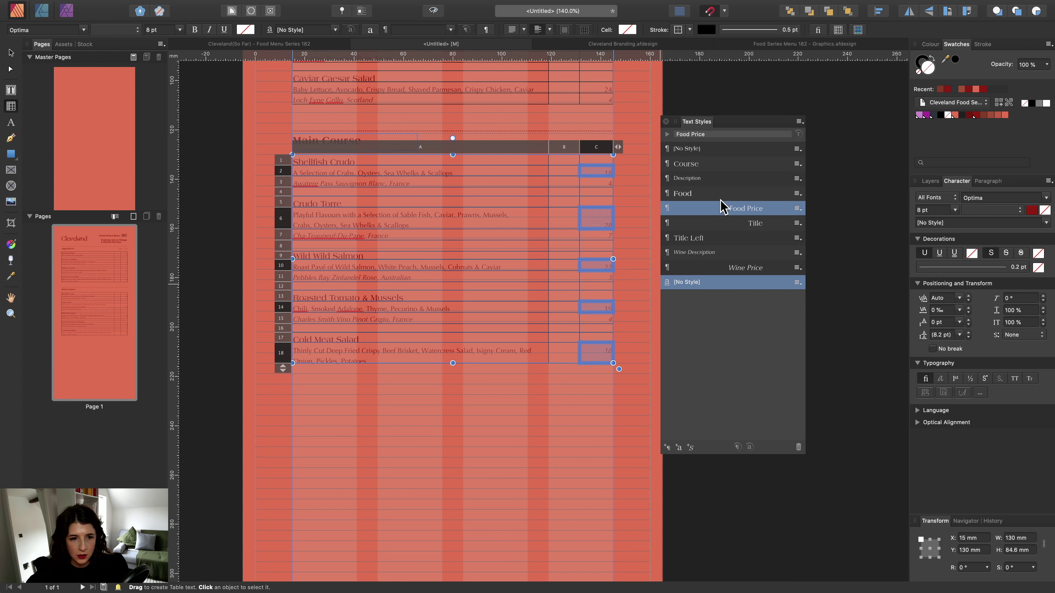
pyautogui.click(718, 208)
# Apply the Wine Price style to wine price cells C3, C7 and C11.
pyautogui.click(601, 185)
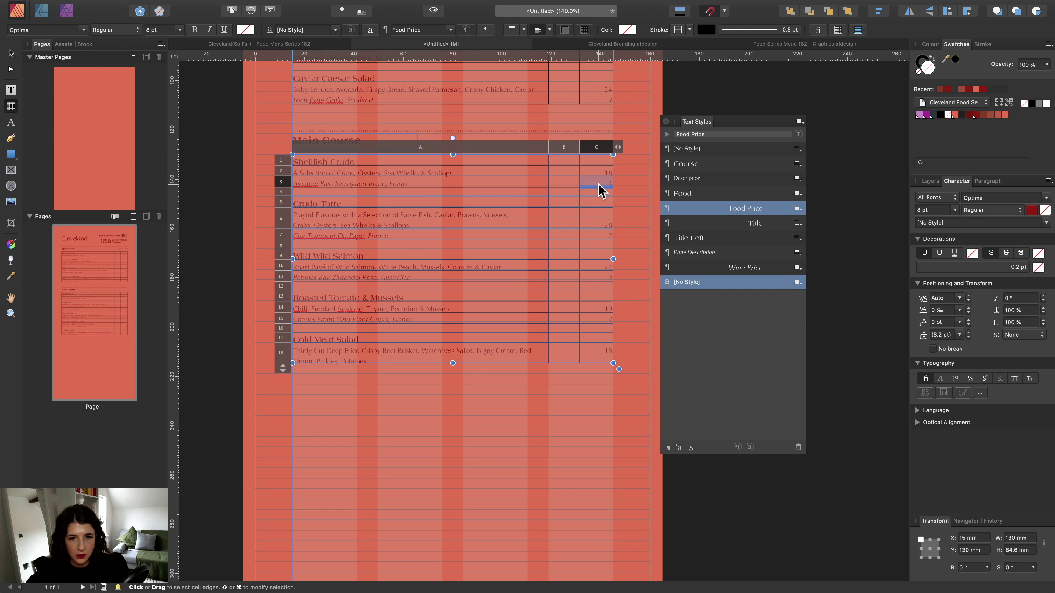
pyautogui.keyDown('super'); pyautogui.click(603, 236); pyautogui.keyUp('super')
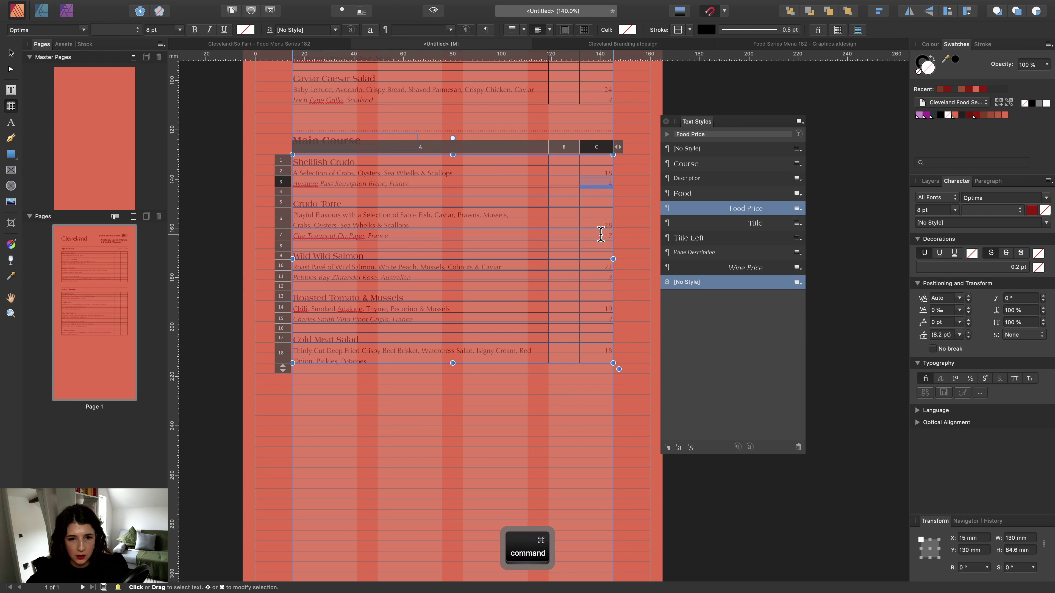
pyautogui.keyDown('super'); pyautogui.click(600, 278); pyautogui.keyUp('super')
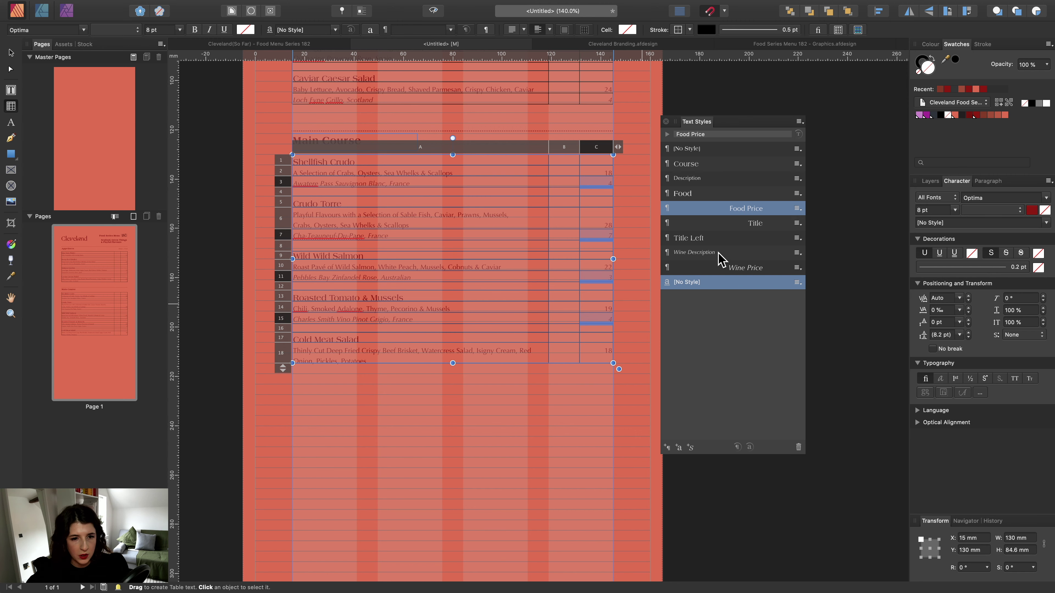
pyautogui.click(706, 252)
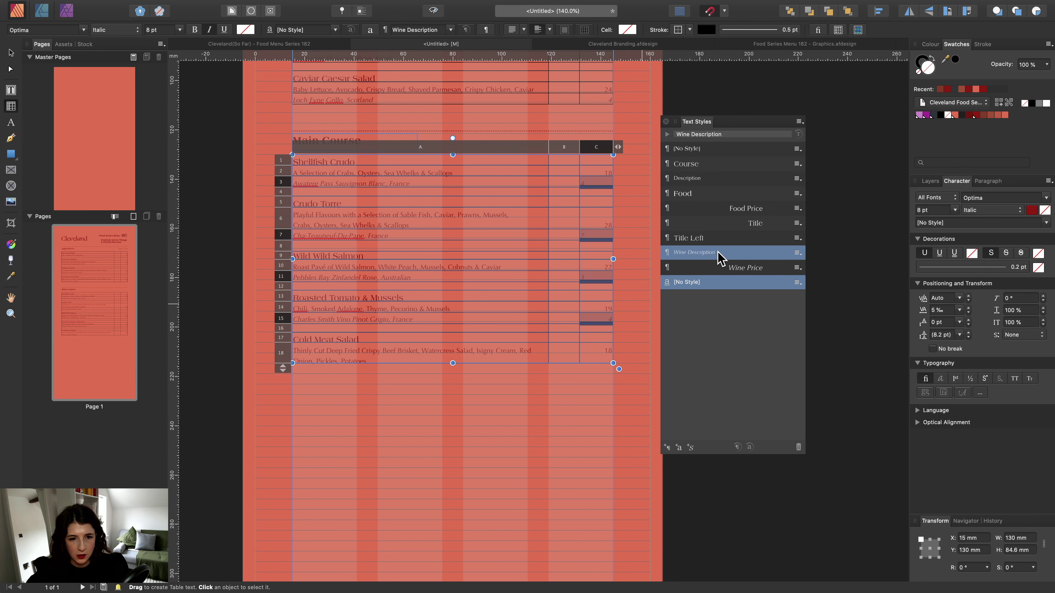
pyautogui.click(731, 270)
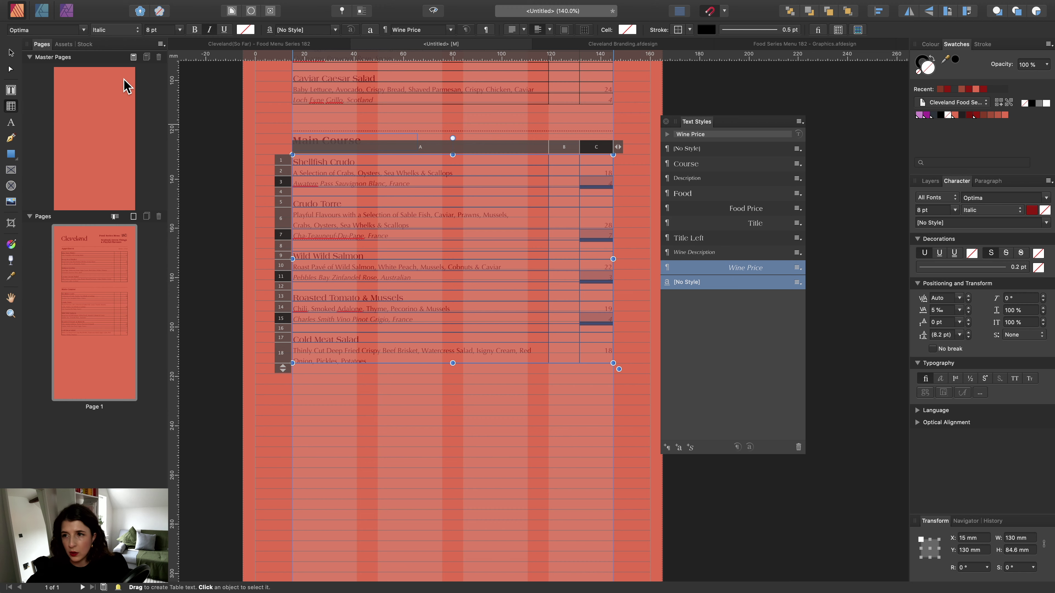
pyautogui.click(10, 51)
pyautogui.scroll(-5, 353, 294)
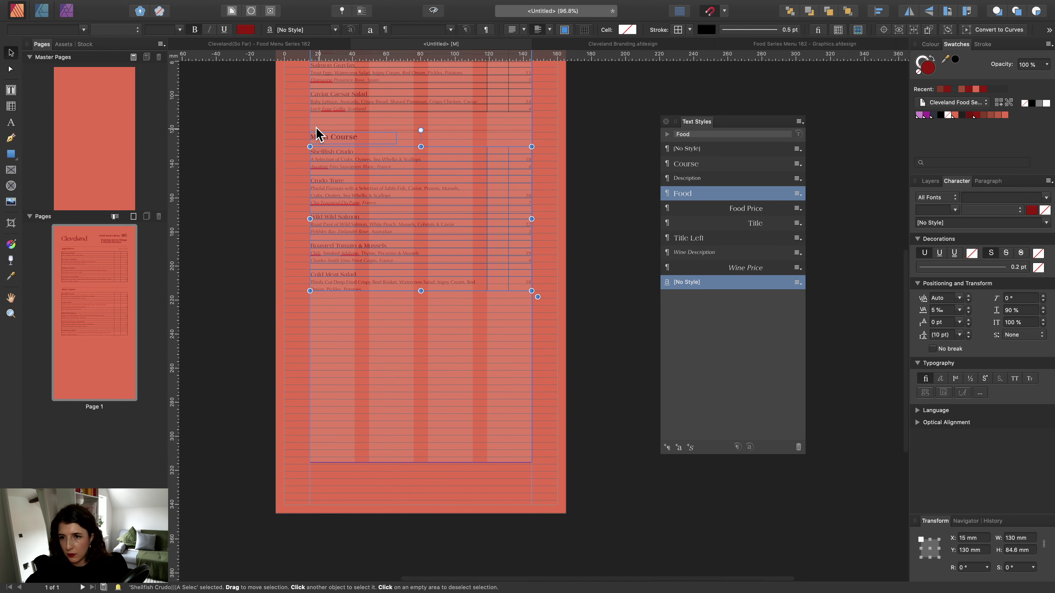
# Clone the Main Course heading and table straight down below the original.
pyautogui.moveTo(261, 124); pyautogui.dragTo(585, 335)
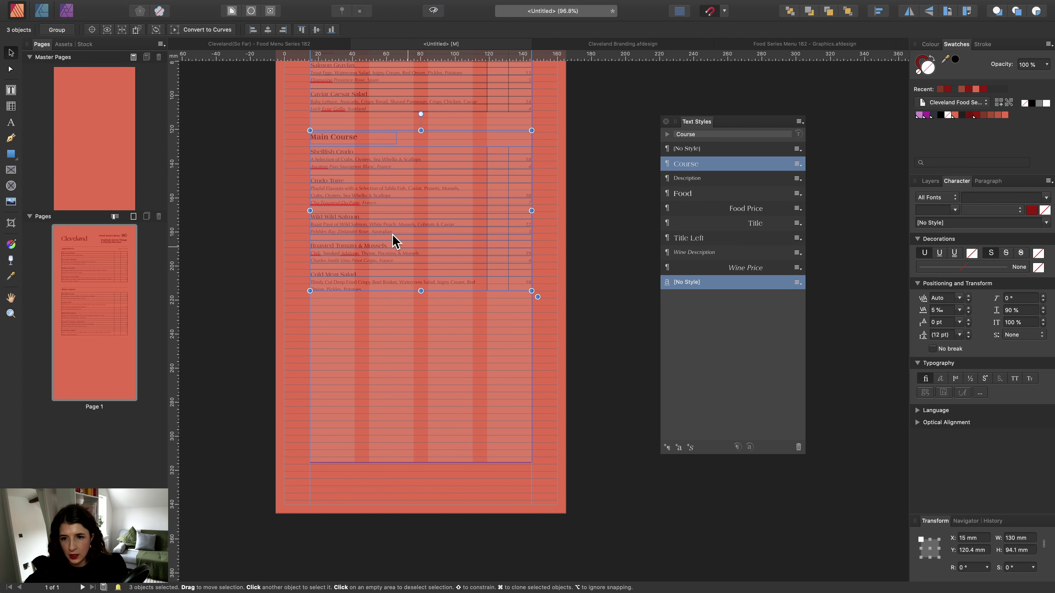
pyautogui.press('alt')
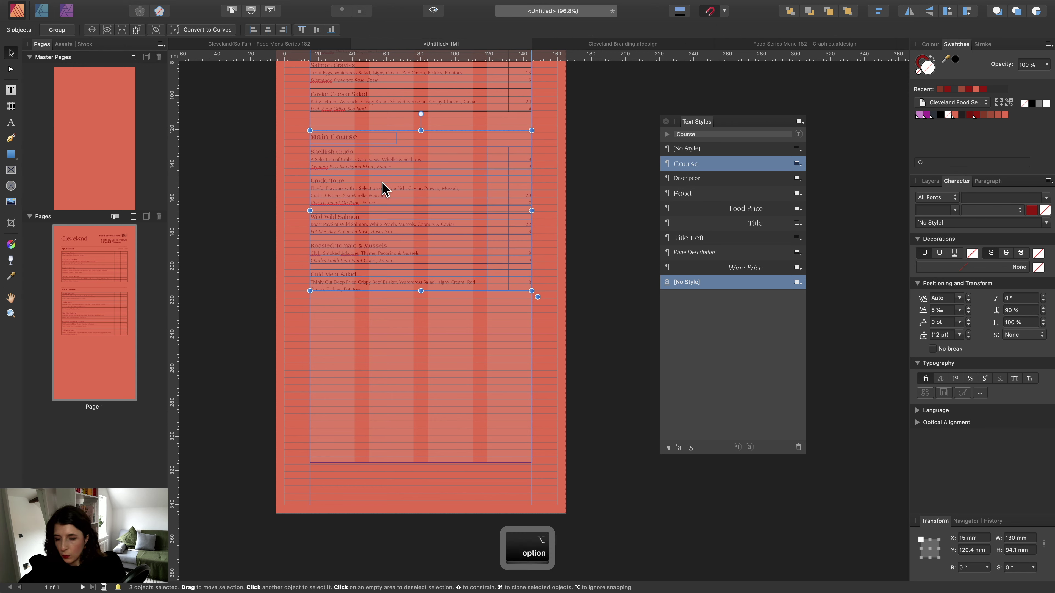
pyautogui.moveTo(383, 188)
pyautogui.mouseDown()
pyautogui.moveTo(386, 372)
pyautogui.moveTo(390, 362)
pyautogui.mouseUp()
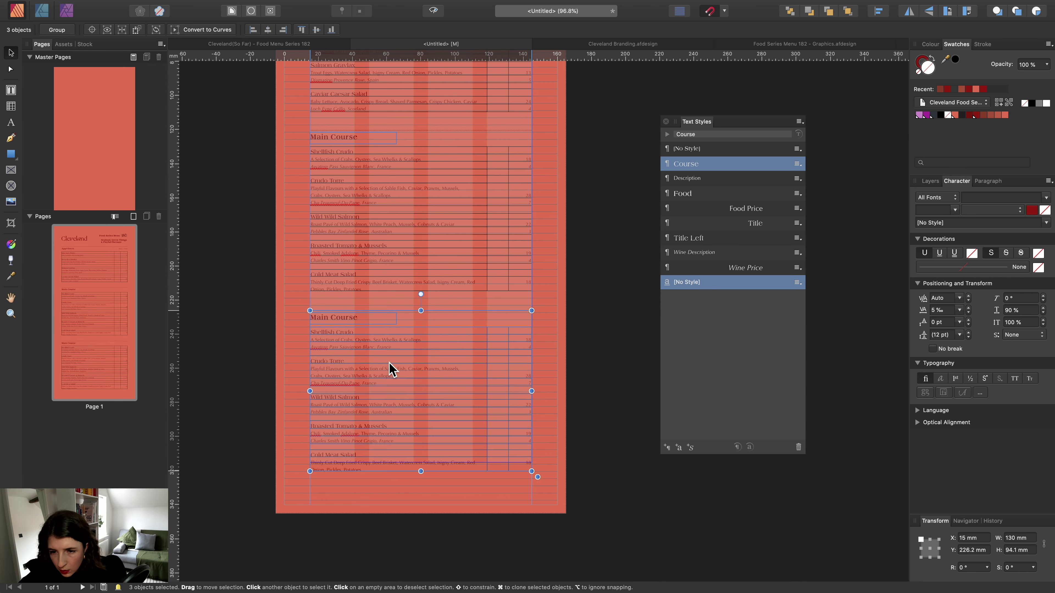
# Replace 'Main' with 'Dessert' in the copied heading so it reads Dessert Course.
pyautogui.keyDown('alt'); pyautogui.doubleClick(363, 317); pyautogui.keyUp('alt')
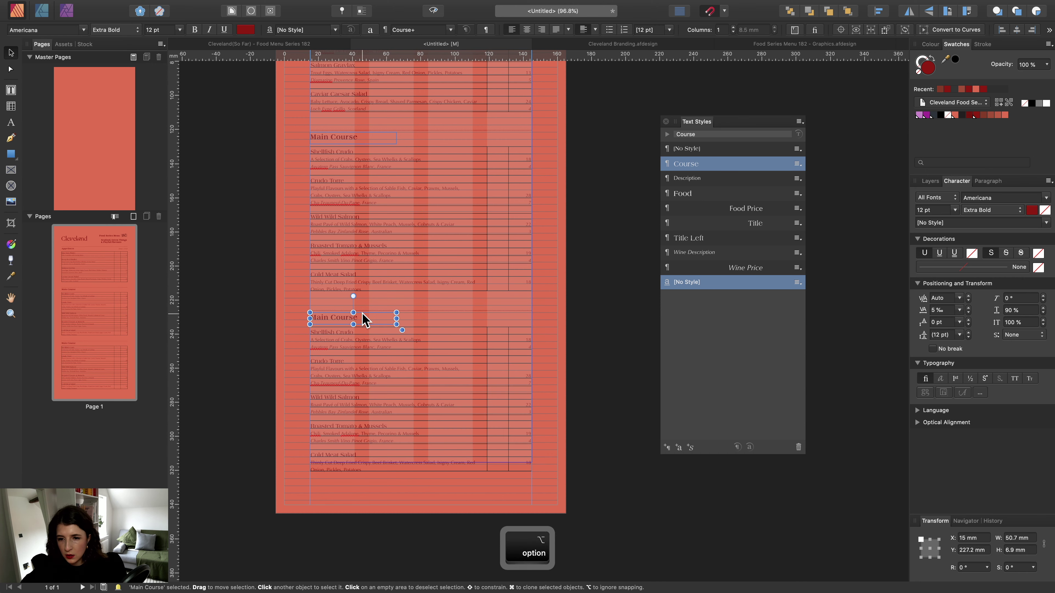
pyautogui.doubleClick(322, 317)
pyautogui.write('D')
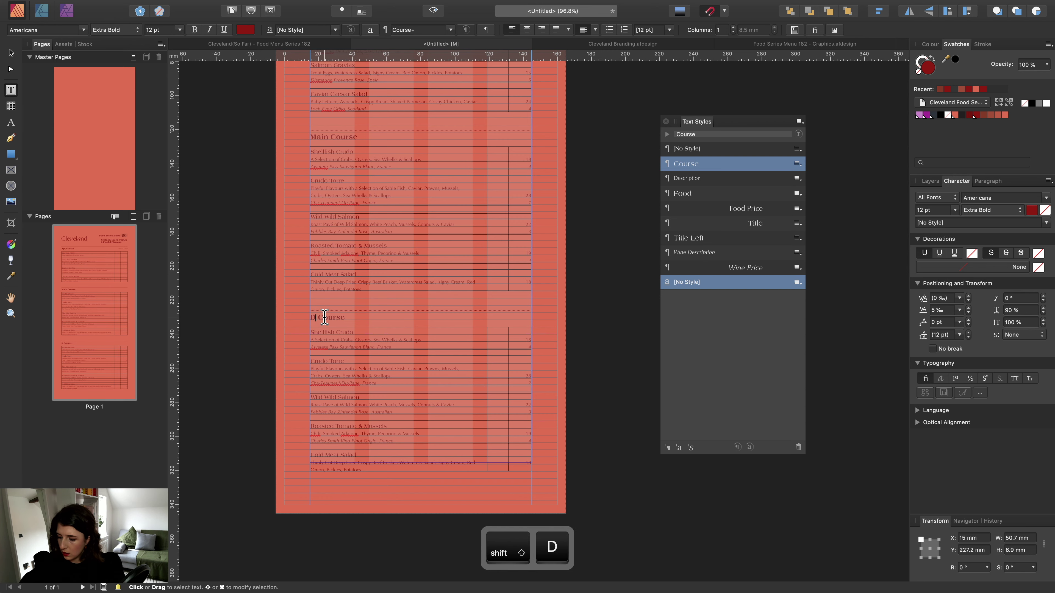
pyautogui.write('essert')
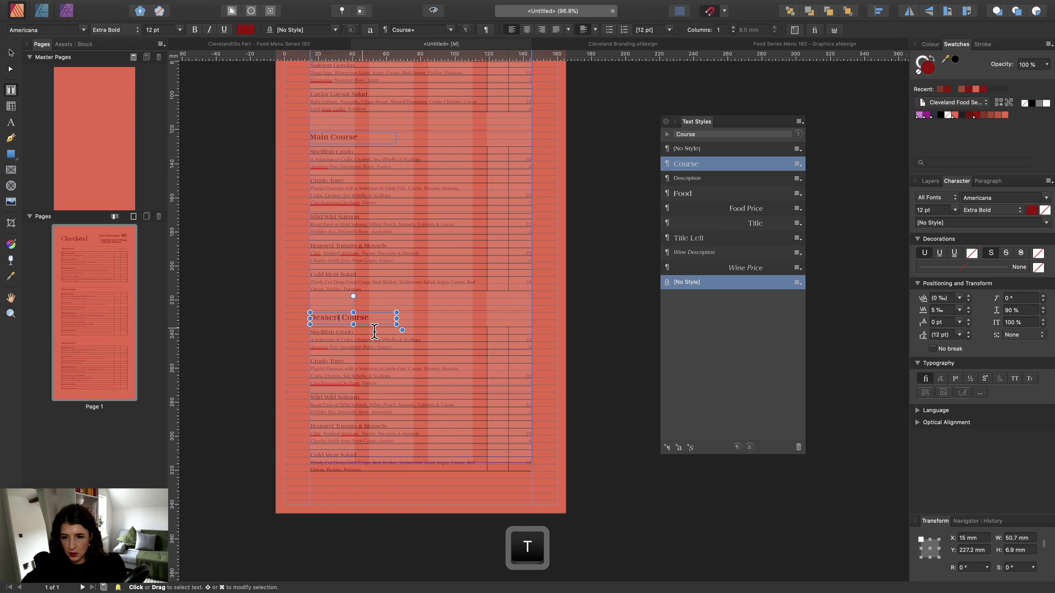
pyautogui.scroll(-3, 342, 318)
pyautogui.scroll(3, 405, 339)
pyautogui.scroll(-3, 405, 340)
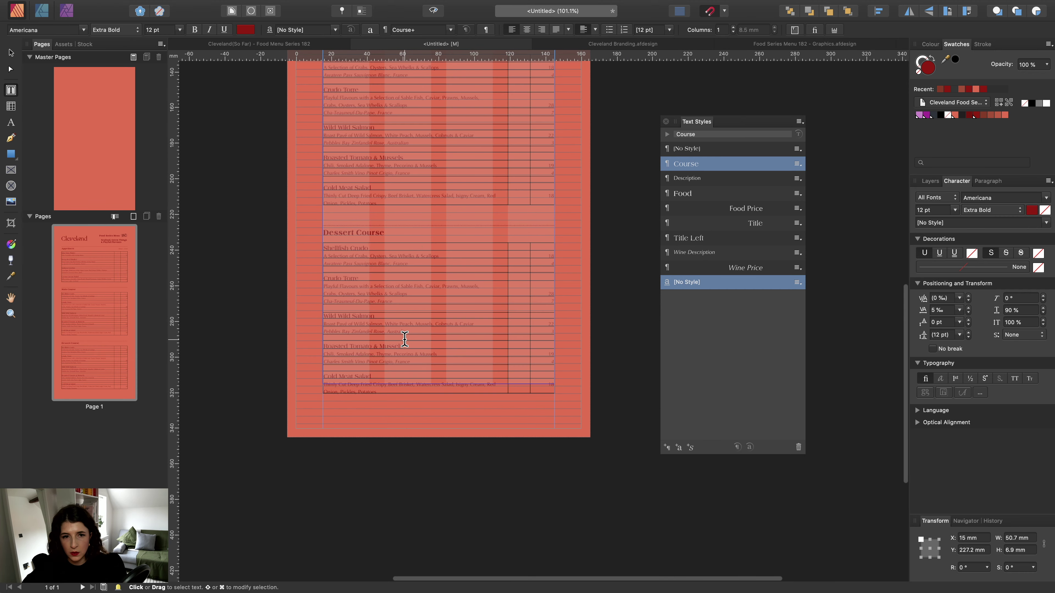
pyautogui.press('Escape')
pyautogui.press('Escape')
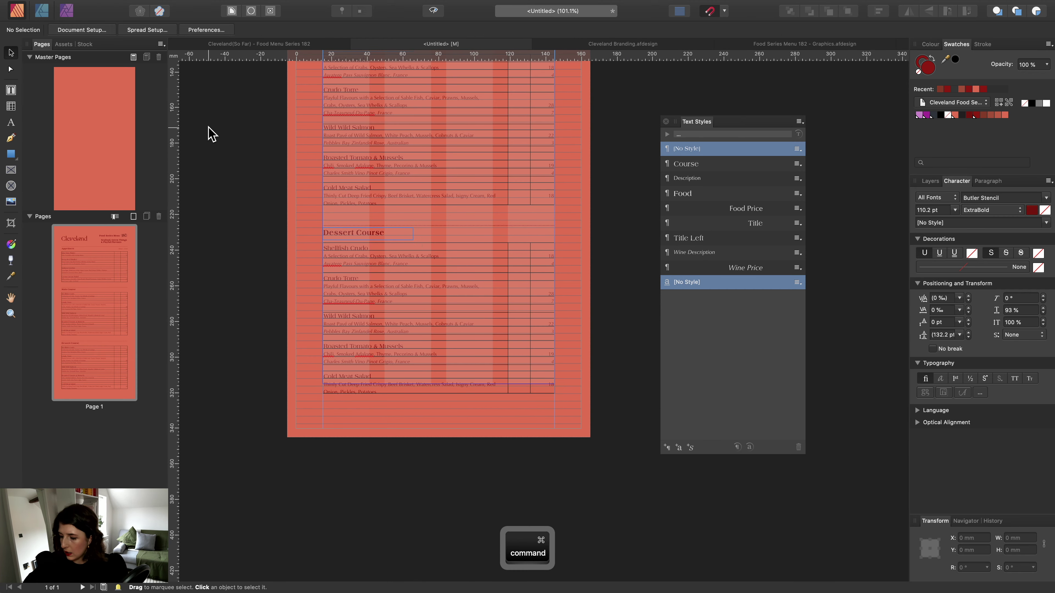
# Copy the Pages dessert items from Mugwort Pana Cotta to The Sea to the clipboard.
pyautogui.press('super+Tab')
pyautogui.press('super+Tab')
pyautogui.press('super+Tab')
pyautogui.press('super+Tab')
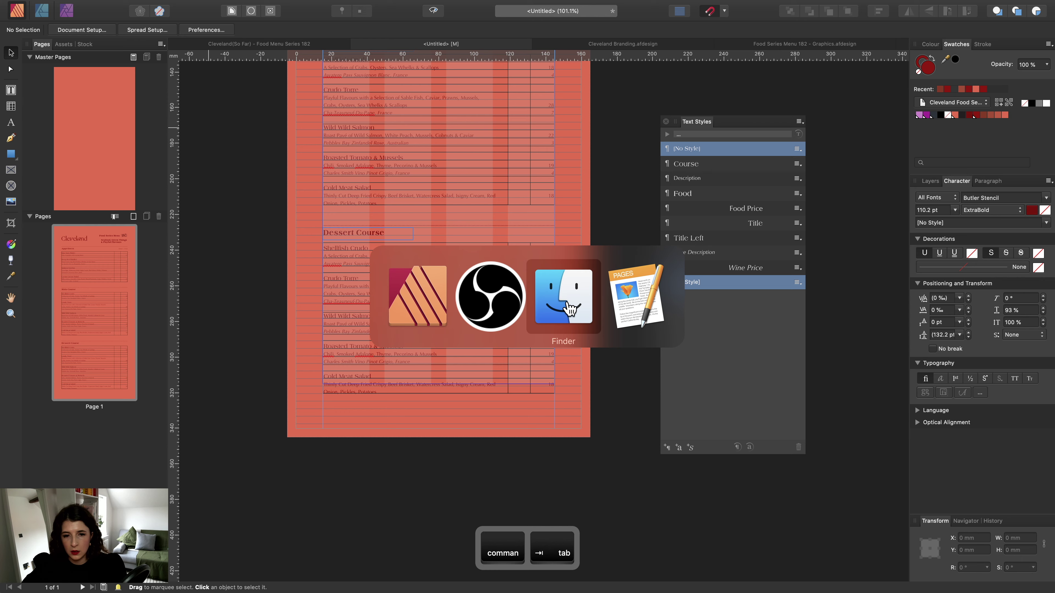
pyautogui.scroll(-10, 374, 353)
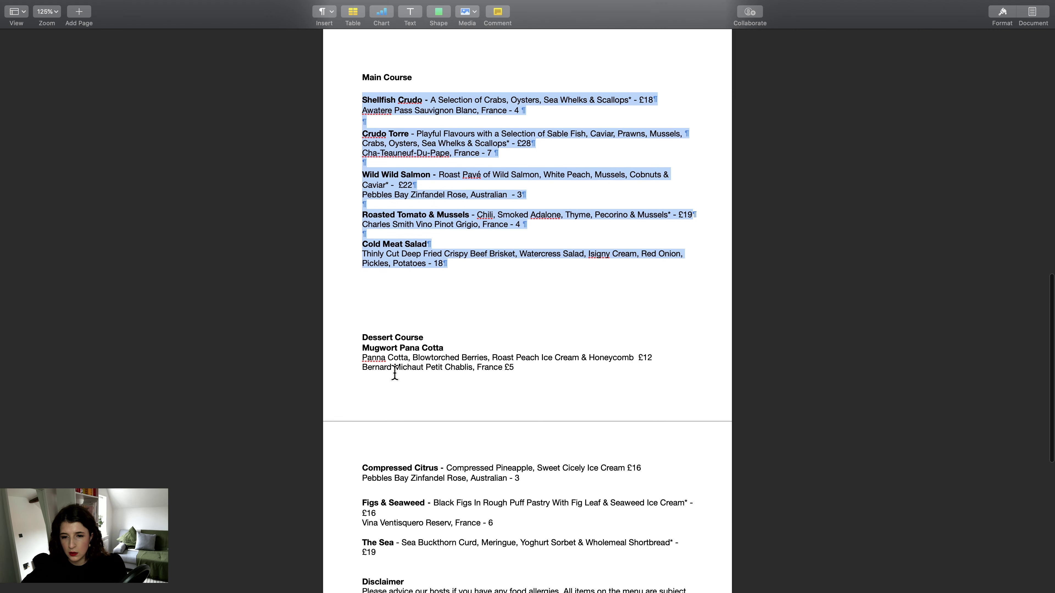
pyautogui.moveTo(358, 179); pyautogui.dragTo(466, 385)
pyautogui.press('super+x')
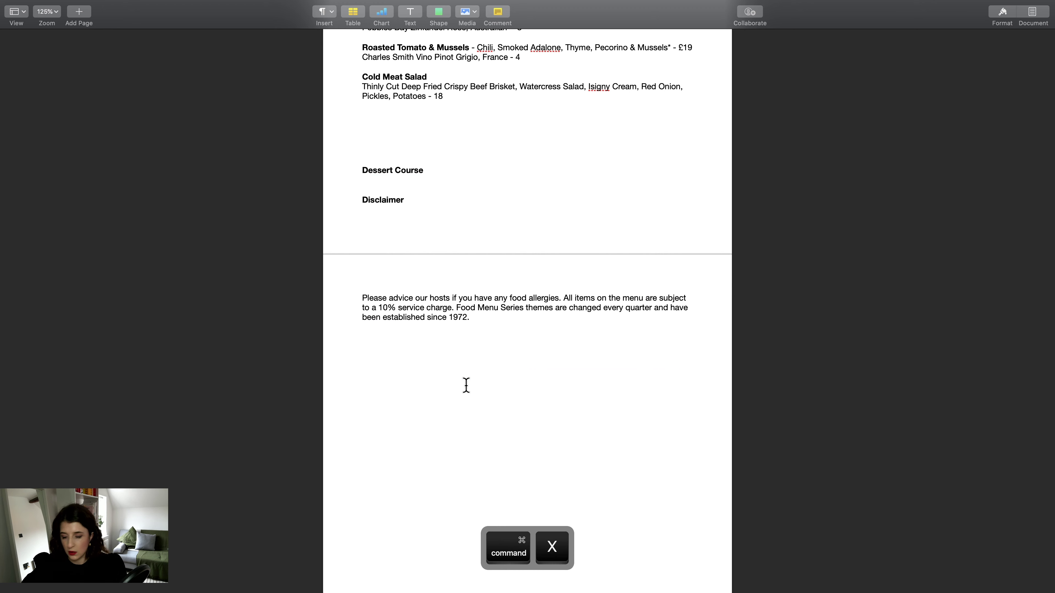
pyautogui.press('super+z')
pyautogui.press('super+Tab')
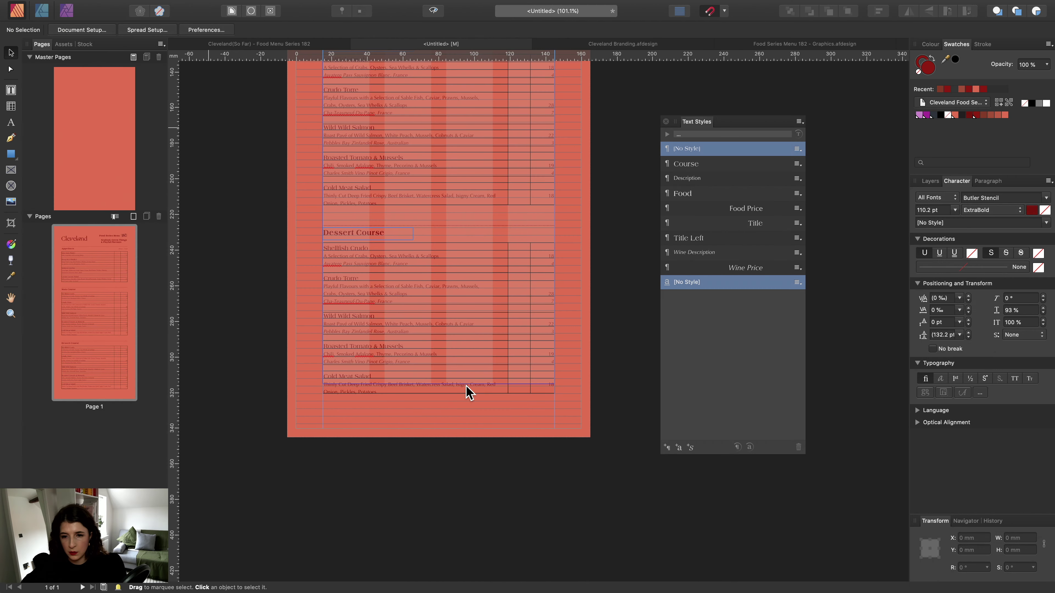
# Draw a new text frame beside the page and paste the dessert listings into it.
pyautogui.scroll(-3, 467, 392)
pyautogui.click(11, 90)
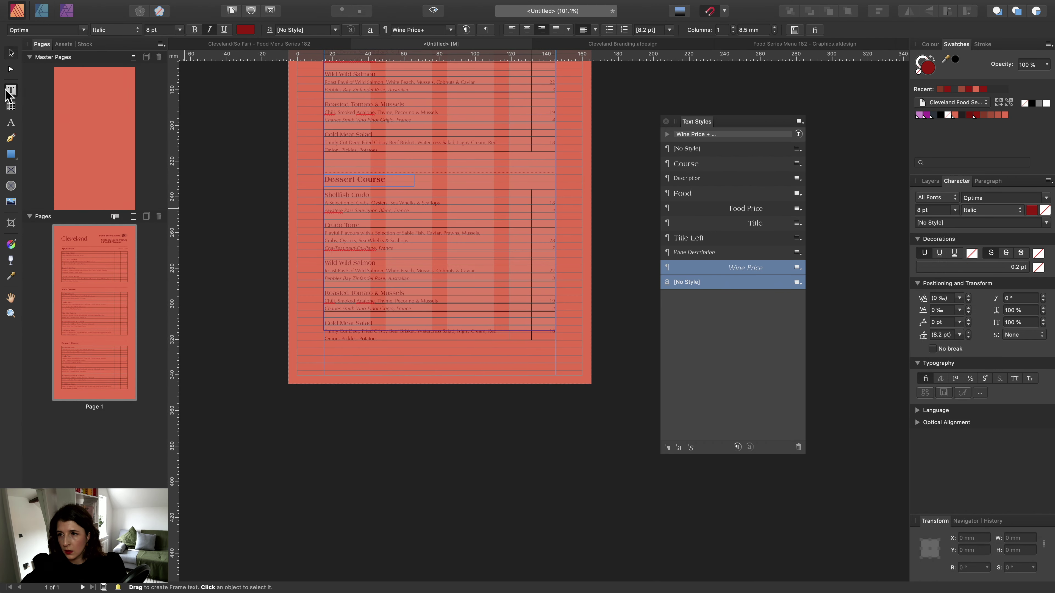
pyautogui.hscroll(-5, 283, 231)
pyautogui.moveTo(231, 186); pyautogui.dragTo(467, 369)
pyautogui.press('super+v')
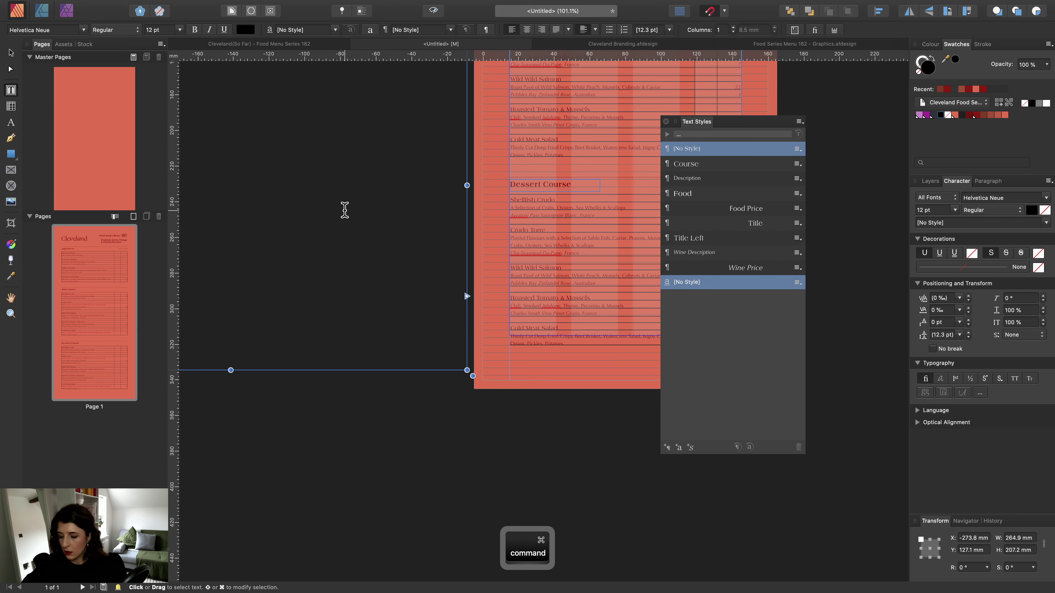
# Make all the pasted text white in the Course text style.
pyautogui.scroll(-5, 345, 210)
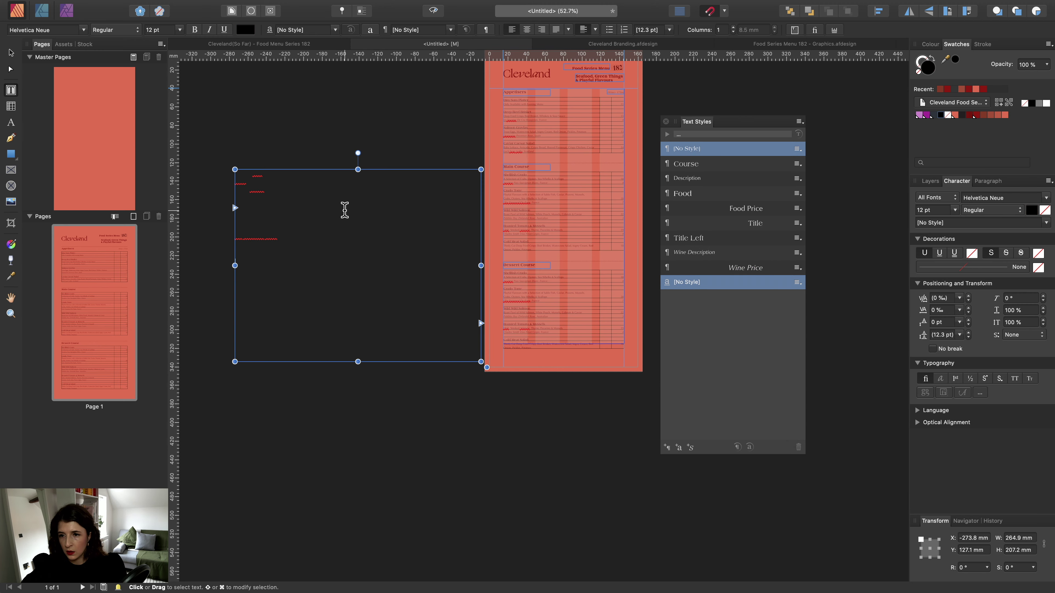
pyautogui.press('super+a')
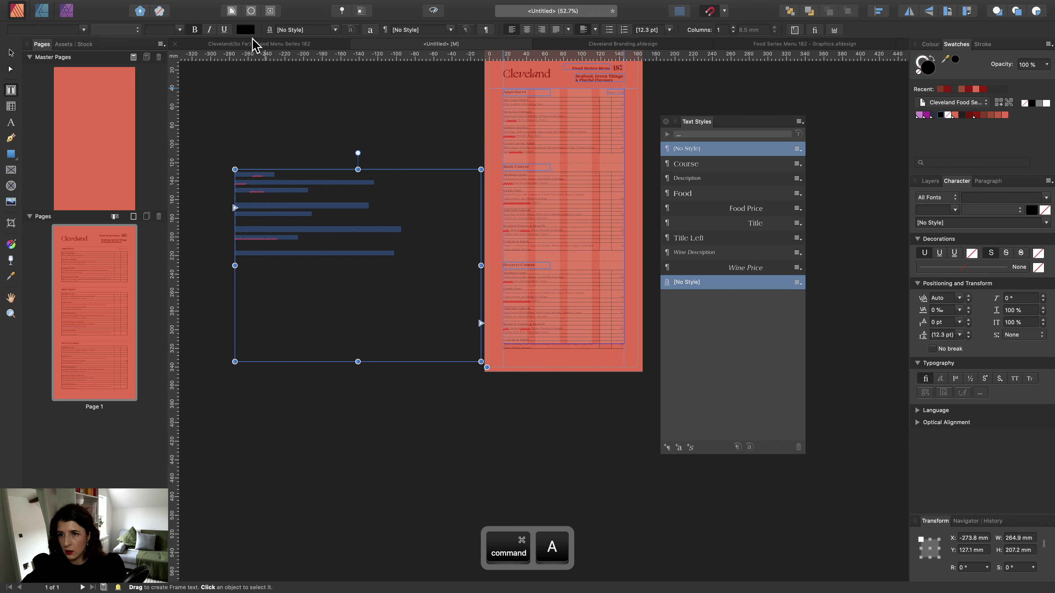
pyautogui.click(245, 30)
pyautogui.click(296, 144)
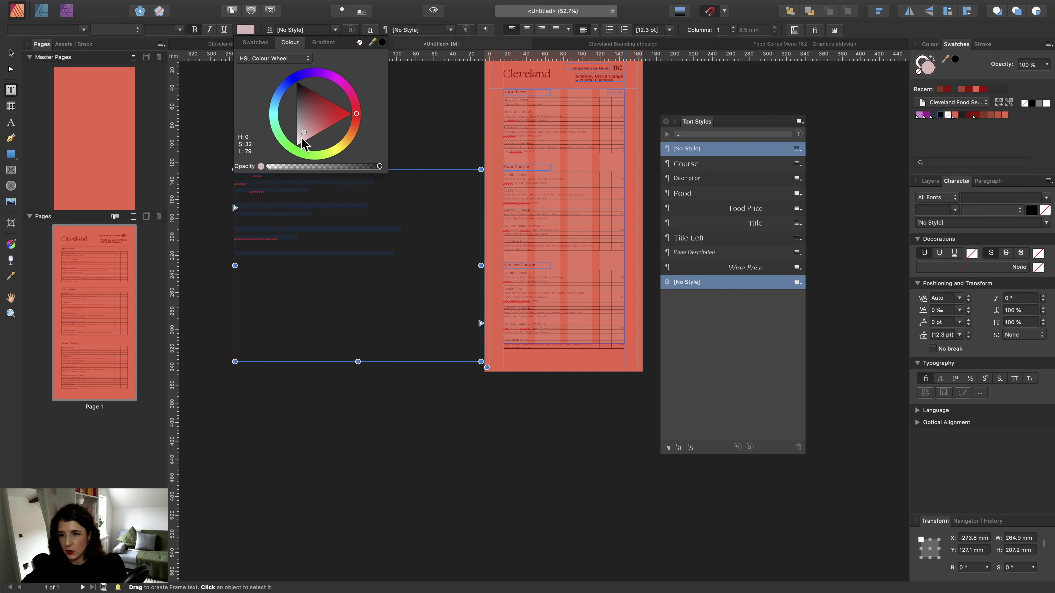
pyautogui.press('super+a')
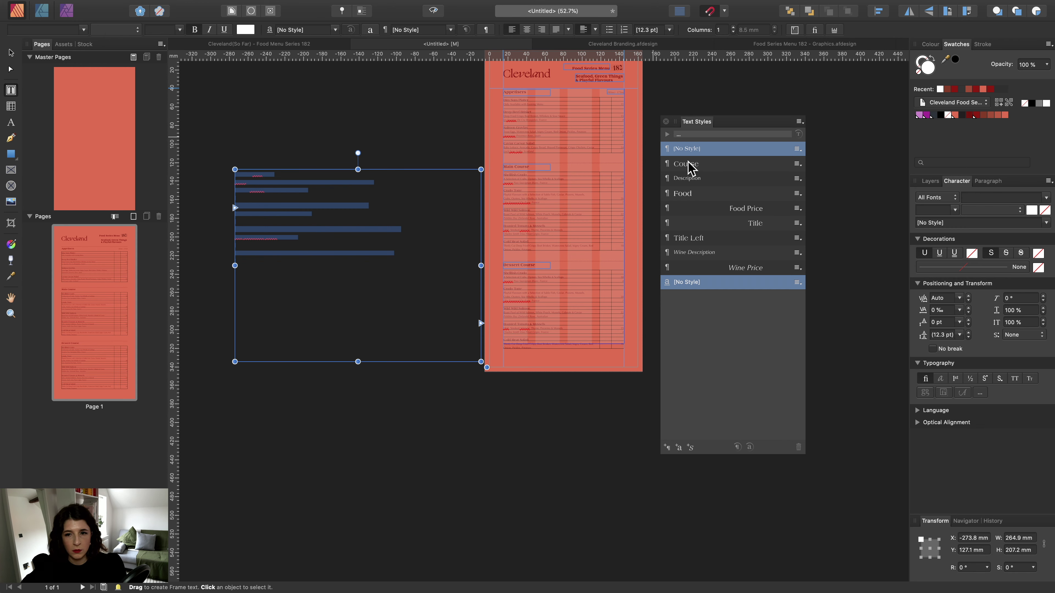
pyautogui.click(689, 166)
pyautogui.click(245, 29)
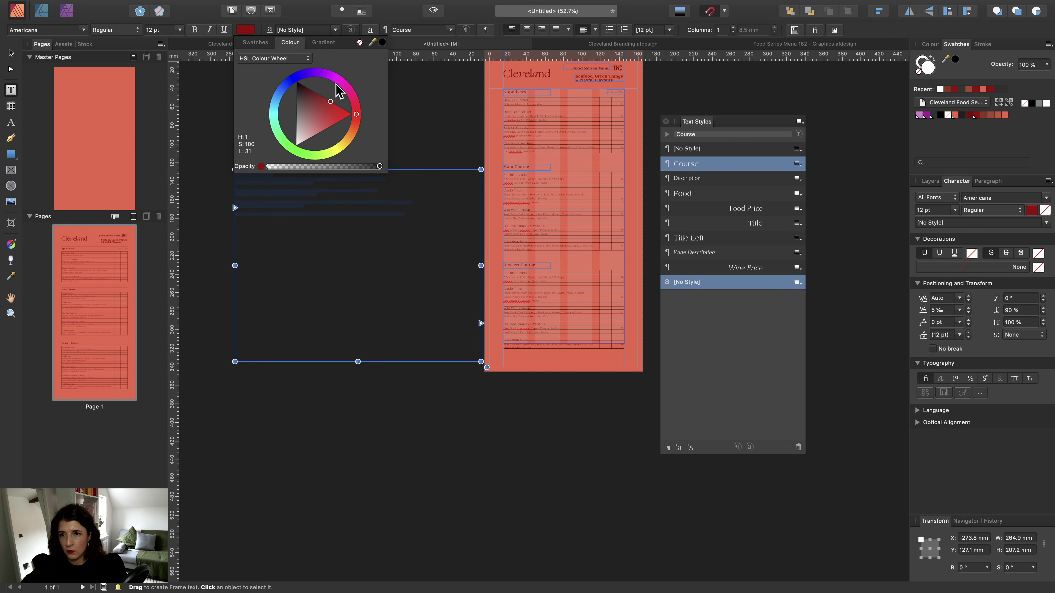
pyautogui.moveTo(305, 141); pyautogui.dragTo(291, 164)
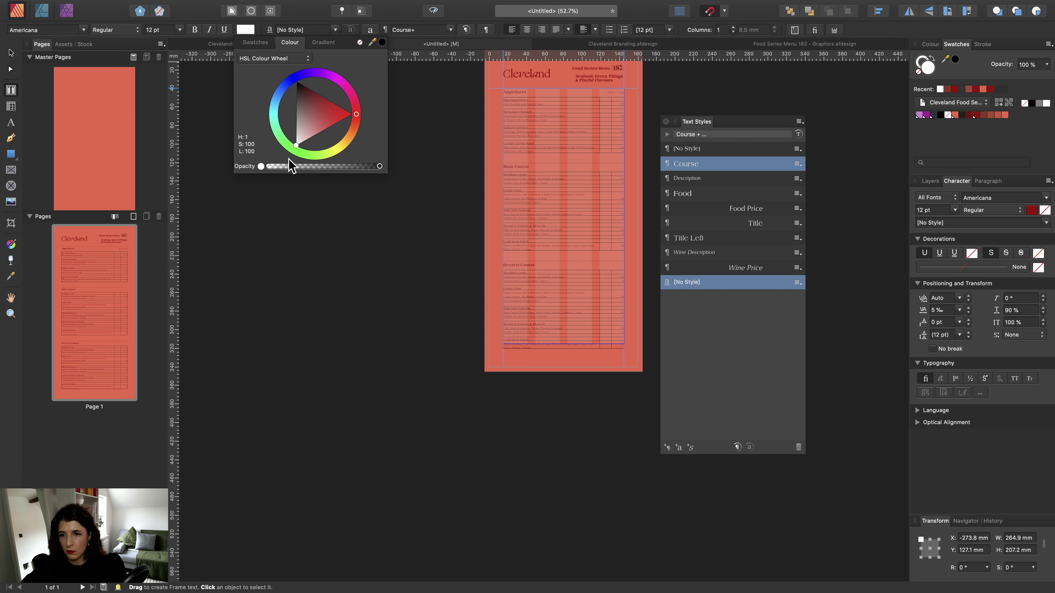
# Resize the frame and move it onto the page below the table at X 0 mm.
pyautogui.click(10, 52)
pyautogui.scroll(-3, 308, 248)
pyautogui.hscroll(3, 308, 248)
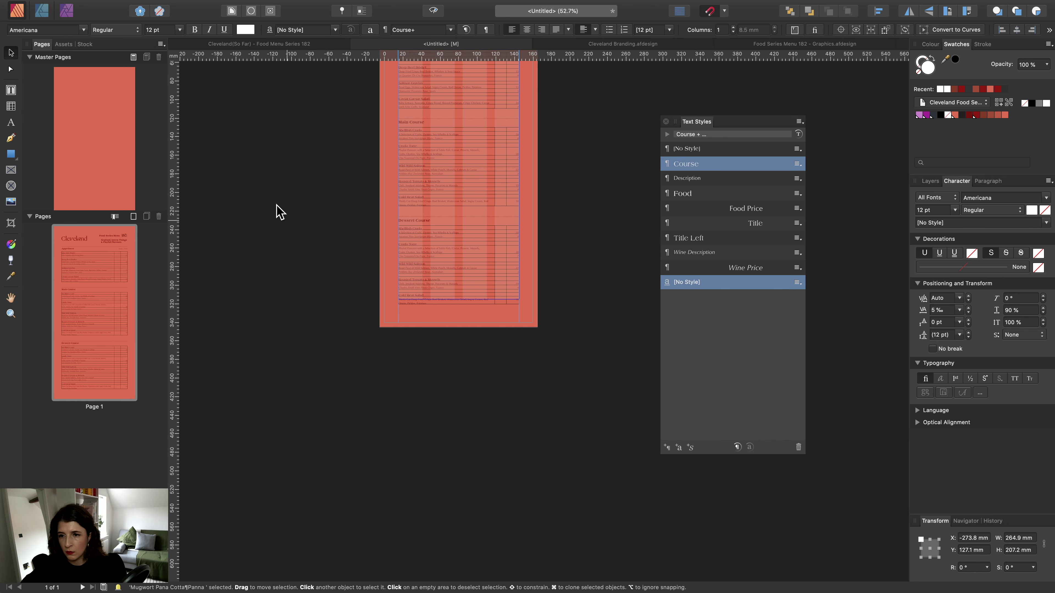
pyautogui.moveTo(189, 139); pyautogui.dragTo(235, 212)
pyautogui.moveTo(296, 240); pyautogui.dragTo(496, 349)
pyautogui.hscroll(3, 497, 349)
pyautogui.scroll(-1, 497, 349)
pyautogui.scroll(5, 497, 349)
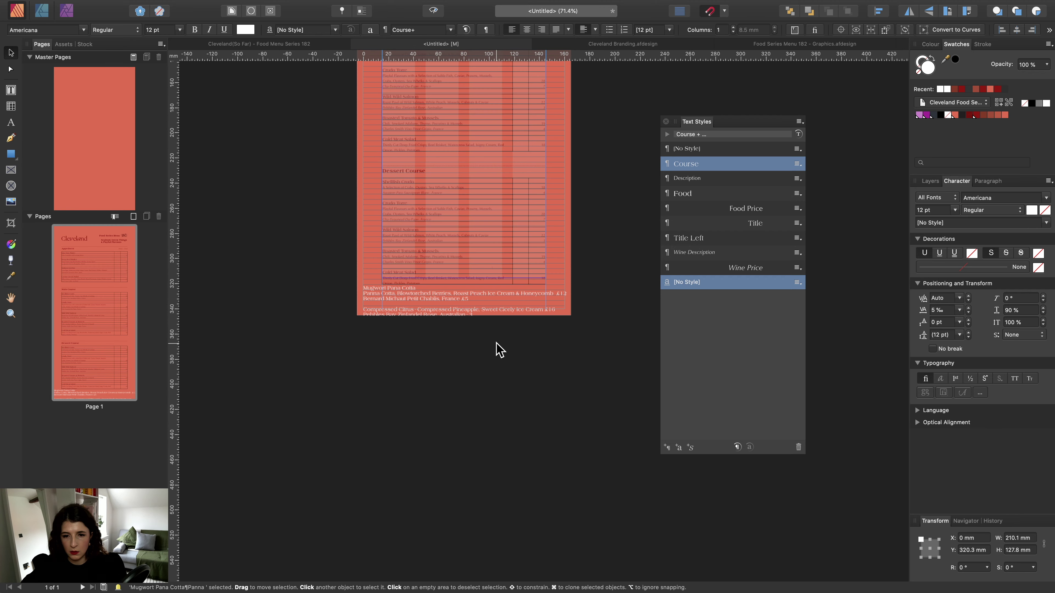
# Set all the dessert text in the frame to 8 pt.
pyautogui.press('t')
pyautogui.press('super+a')
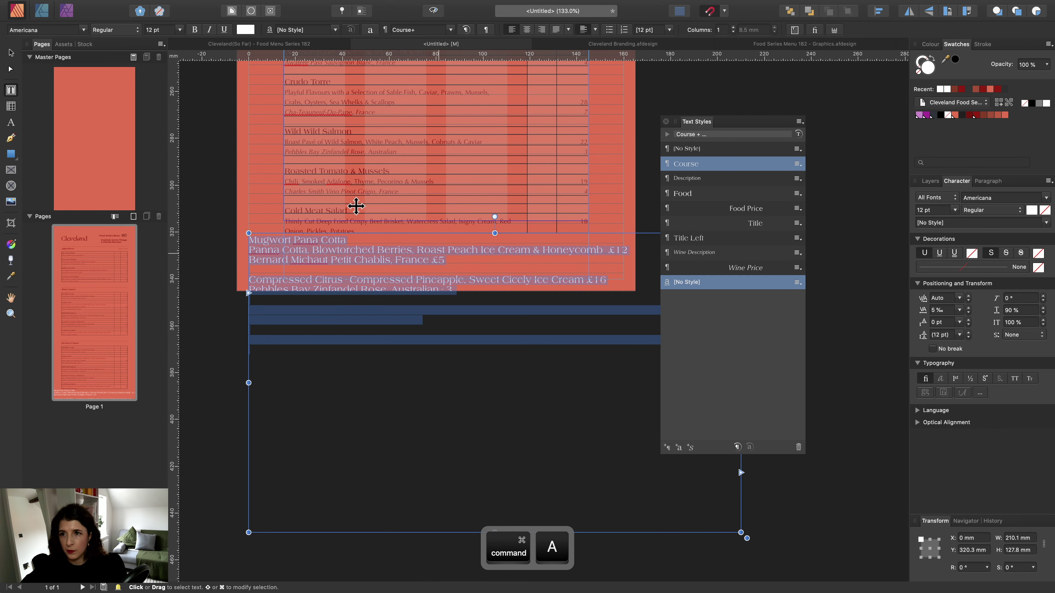
pyautogui.click(161, 29)
pyautogui.write('8')
pyautogui.press('Return')
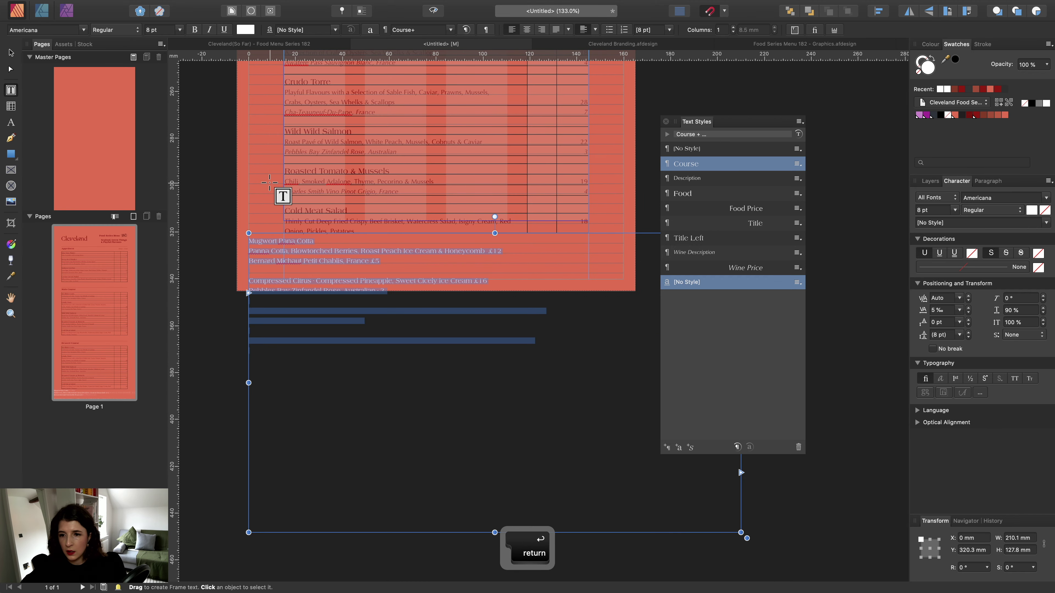
# Replace Shellfish Crudo in the table's first row with Mugwort Pana Cotta.
pyautogui.scroll(3, 277, 198)
pyautogui.click(325, 313)
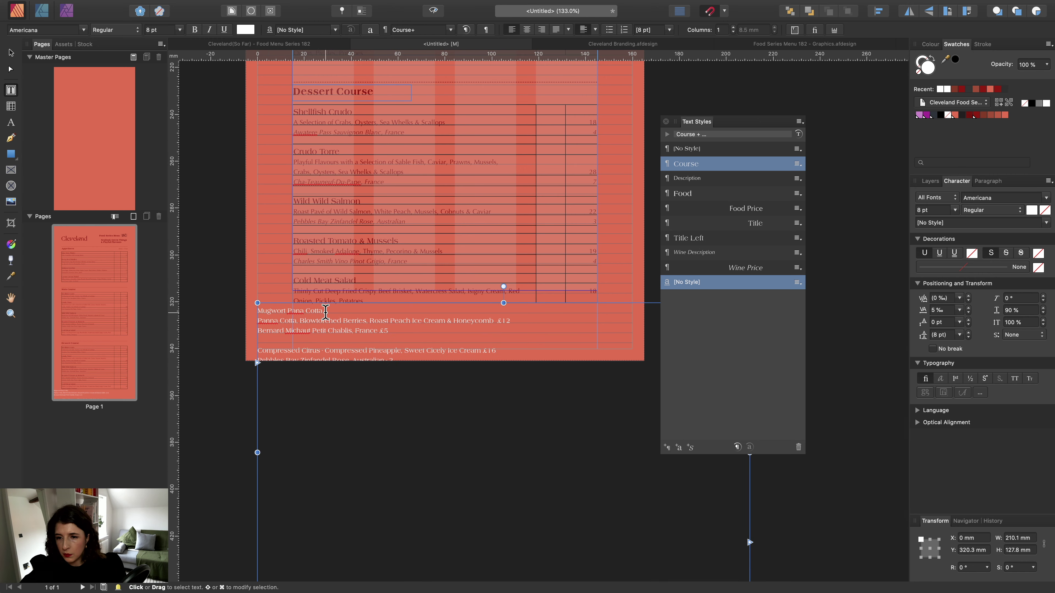
pyautogui.press('super+c')
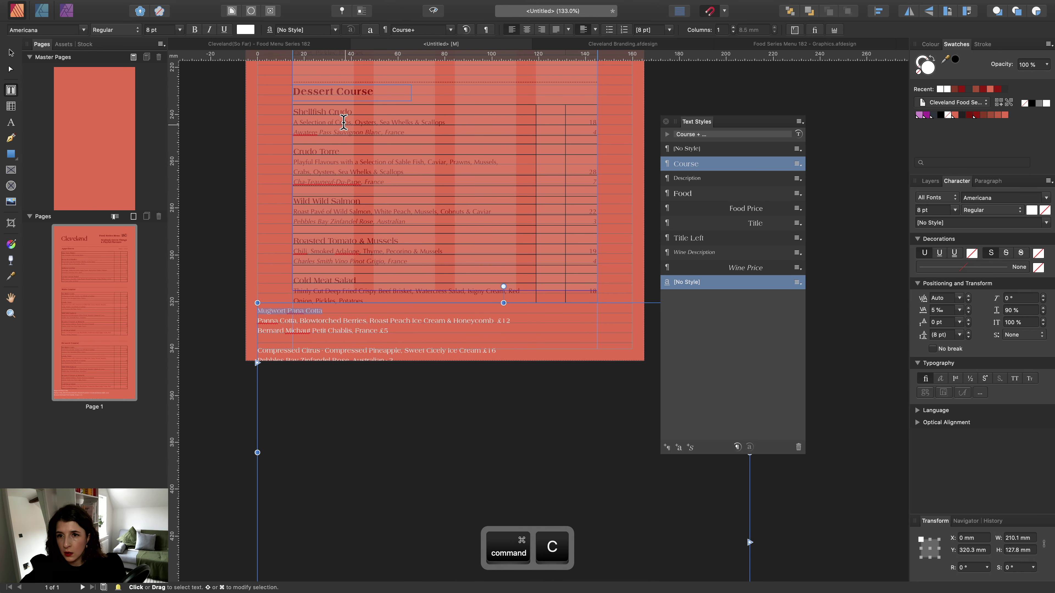
pyautogui.click(339, 111)
pyautogui.press('super+a')
pyautogui.press('super+v')
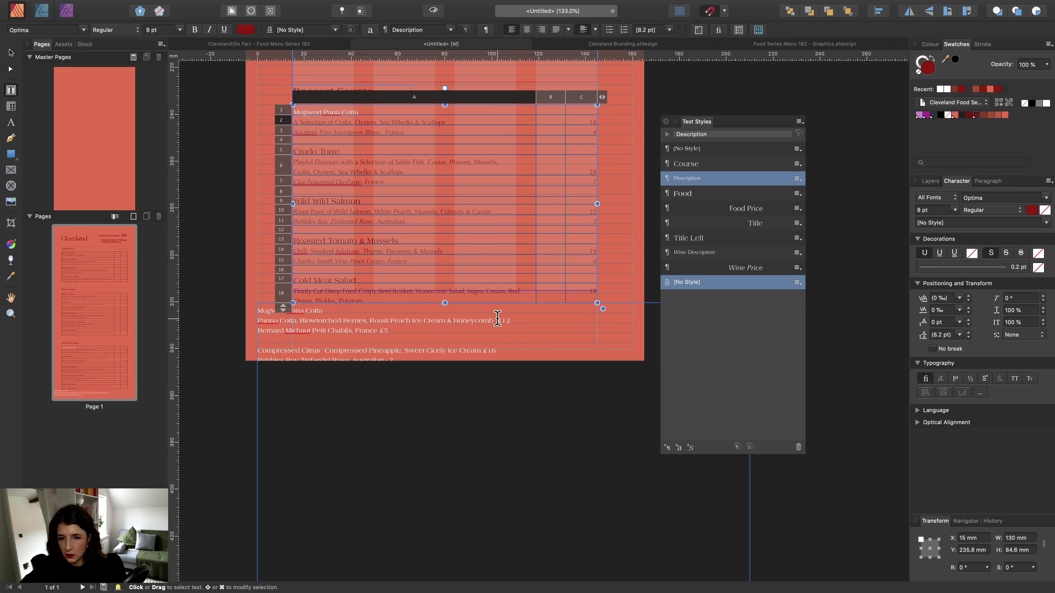
# Move the panna cotta description into row 2 and delete the leftover Mugwort Pana Cotta line.
pyautogui.moveTo(497, 317); pyautogui.dragTo(208, 318)
pyautogui.press('super+x')
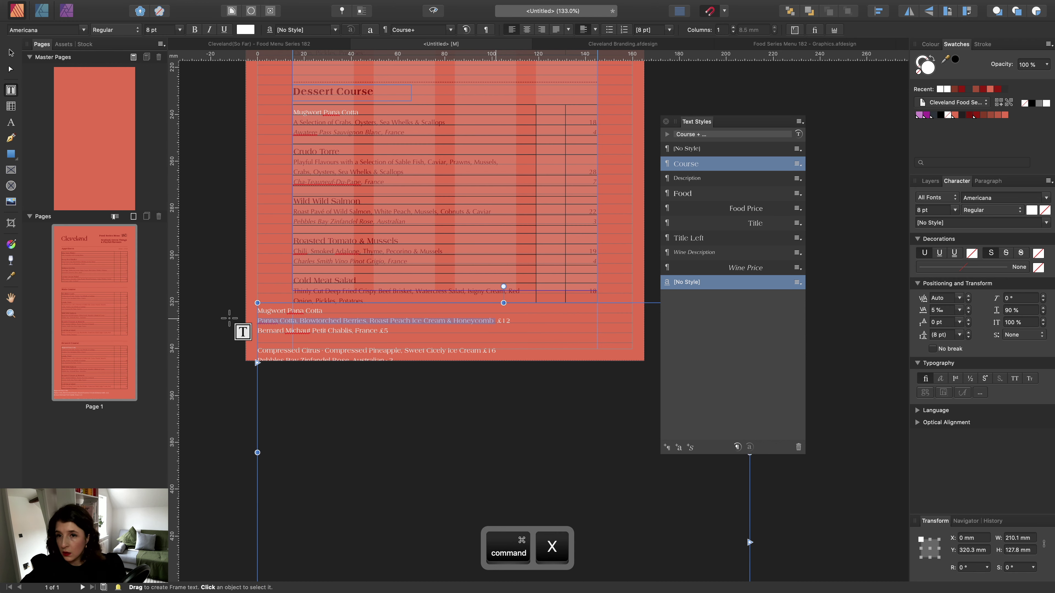
pyautogui.click(347, 121)
pyautogui.press('super+a')
pyautogui.press('super+v')
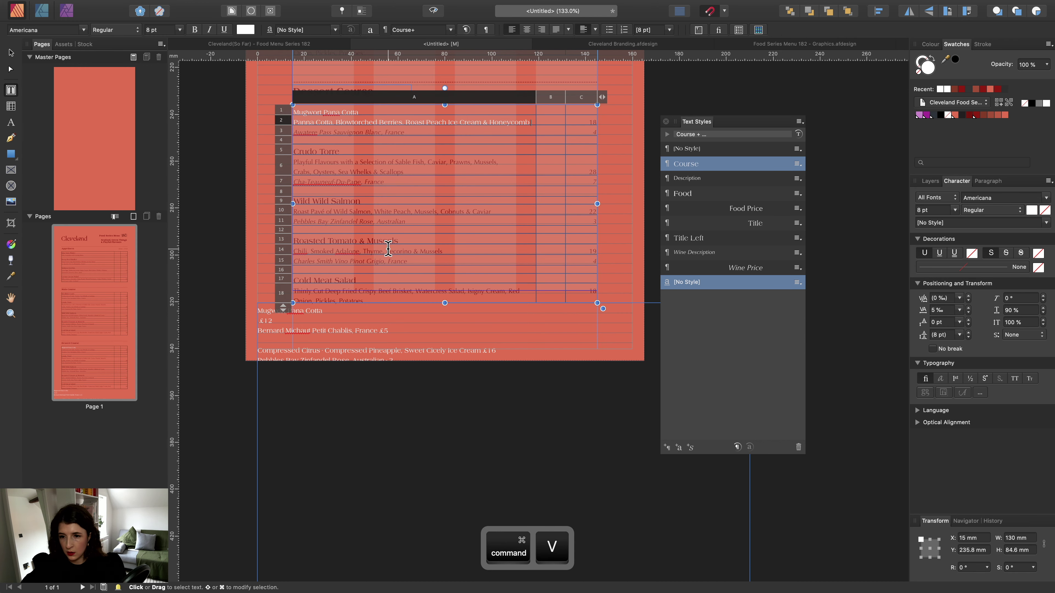
pyautogui.moveTo(332, 310); pyautogui.dragTo(256, 311)
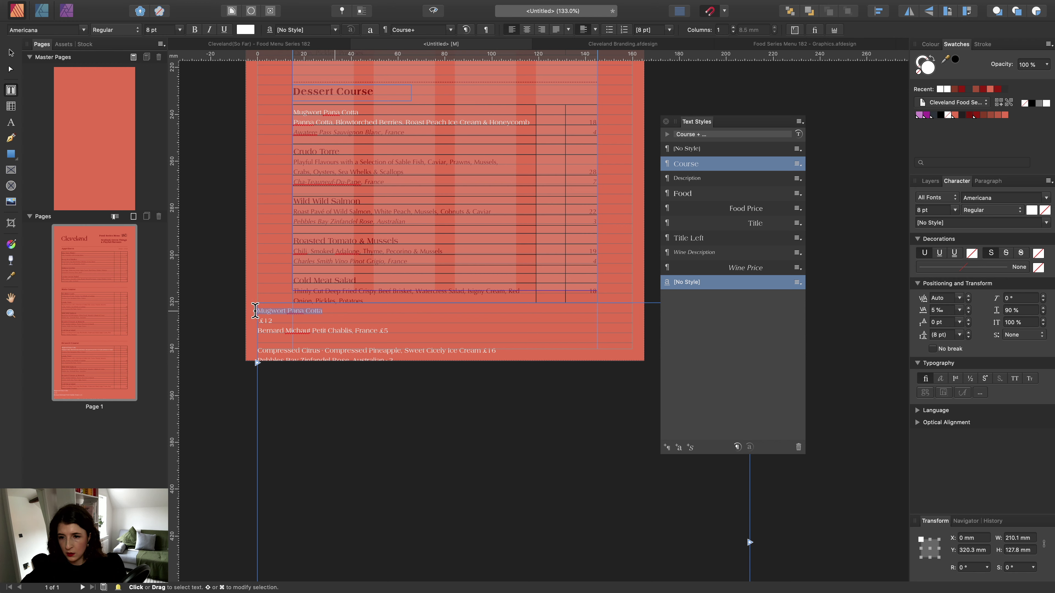
pyautogui.press('BackSpace')
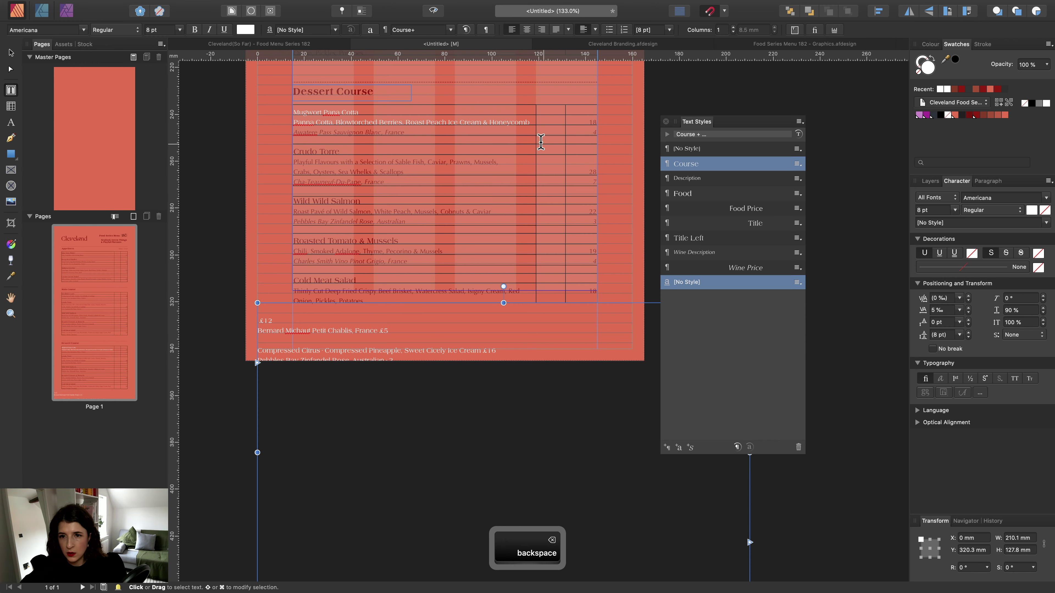
# Delete row 3 and enter 12 as row 2's price, then undo both changes.
pyautogui.click(417, 129)
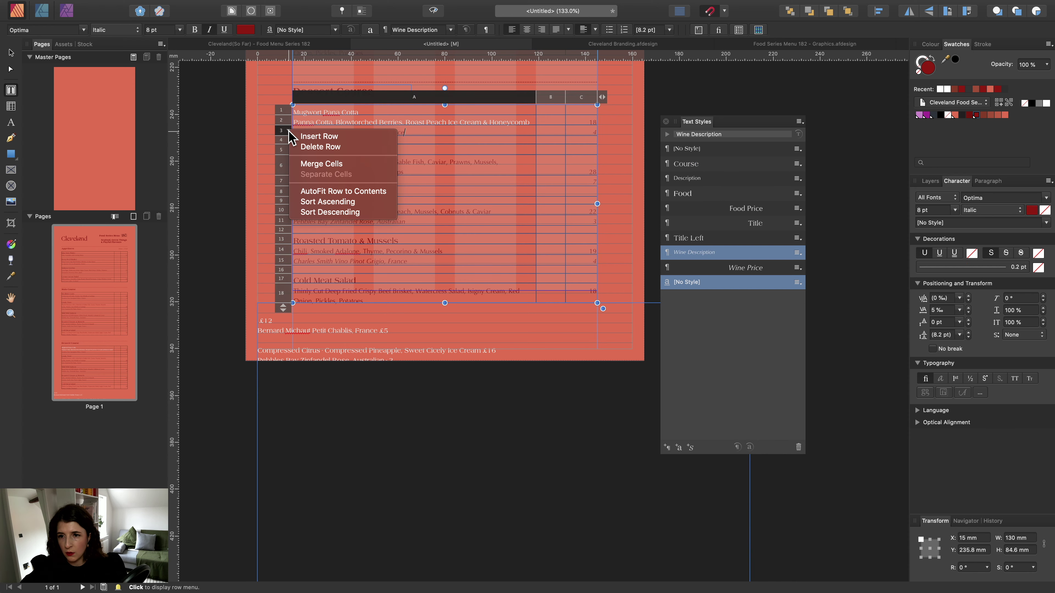
pyautogui.click(287, 130)
pyautogui.click(320, 147)
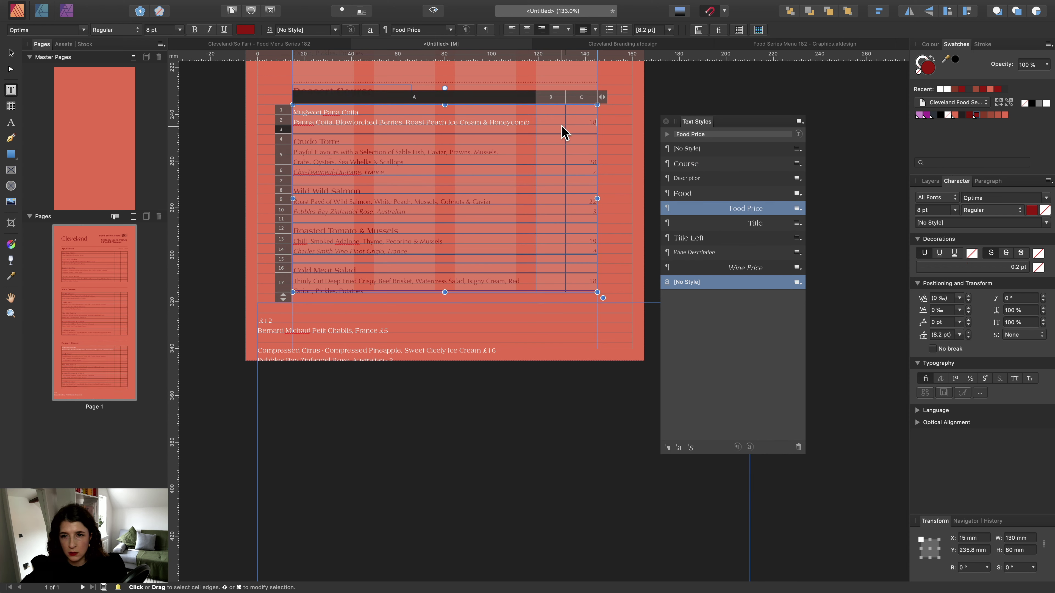
pyautogui.click(588, 121)
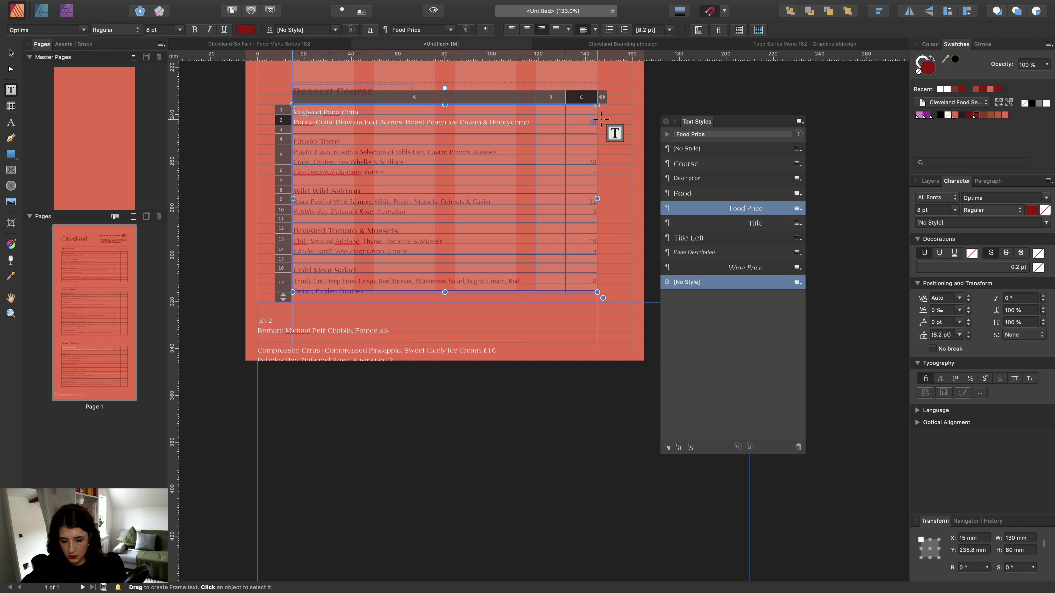
pyautogui.write('12')
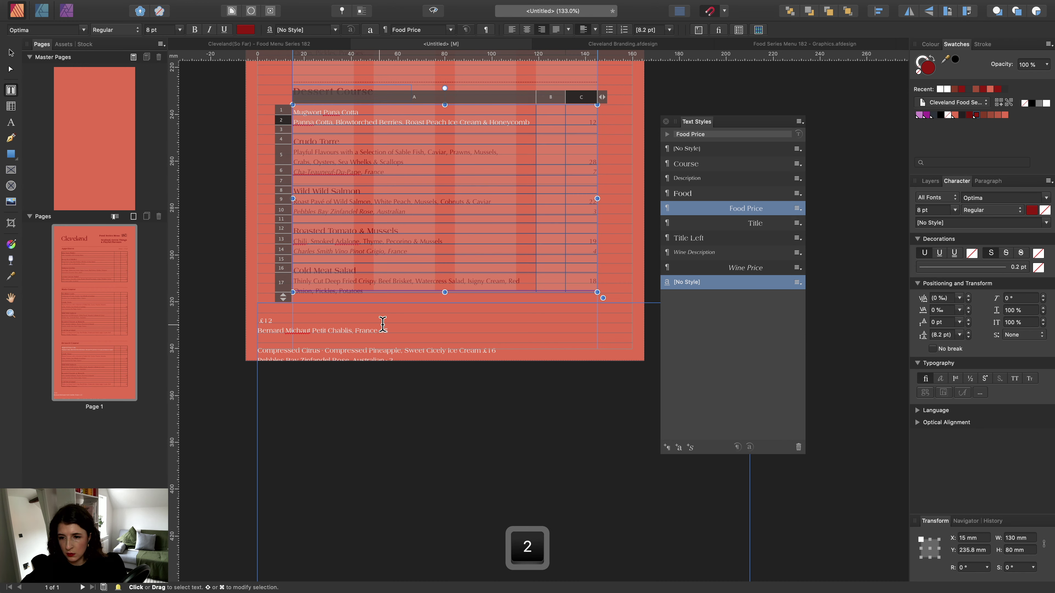
pyautogui.press('super')
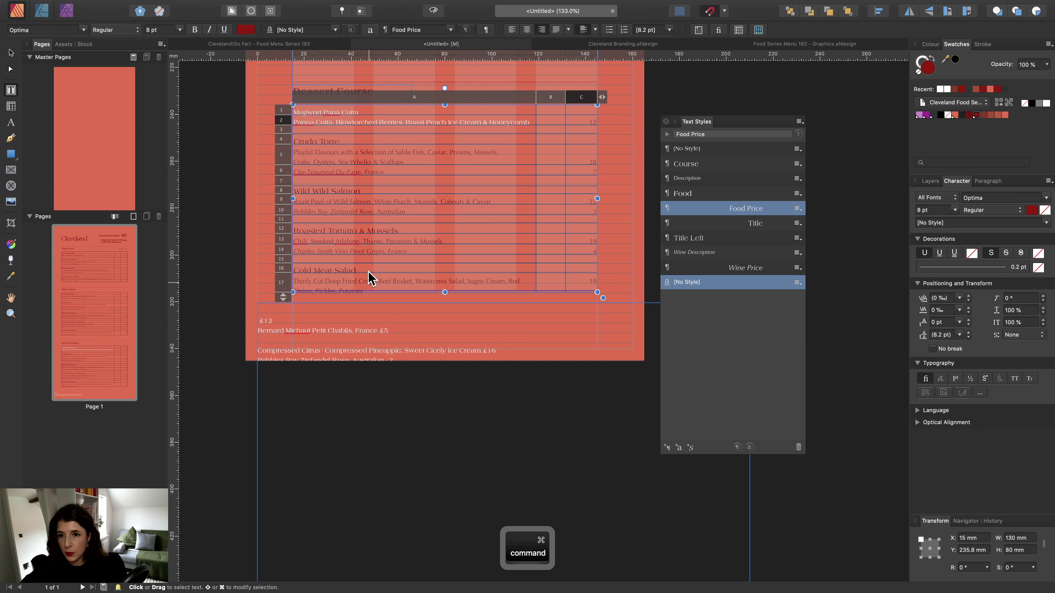
pyautogui.press('super+z')
pyautogui.press('super+z')
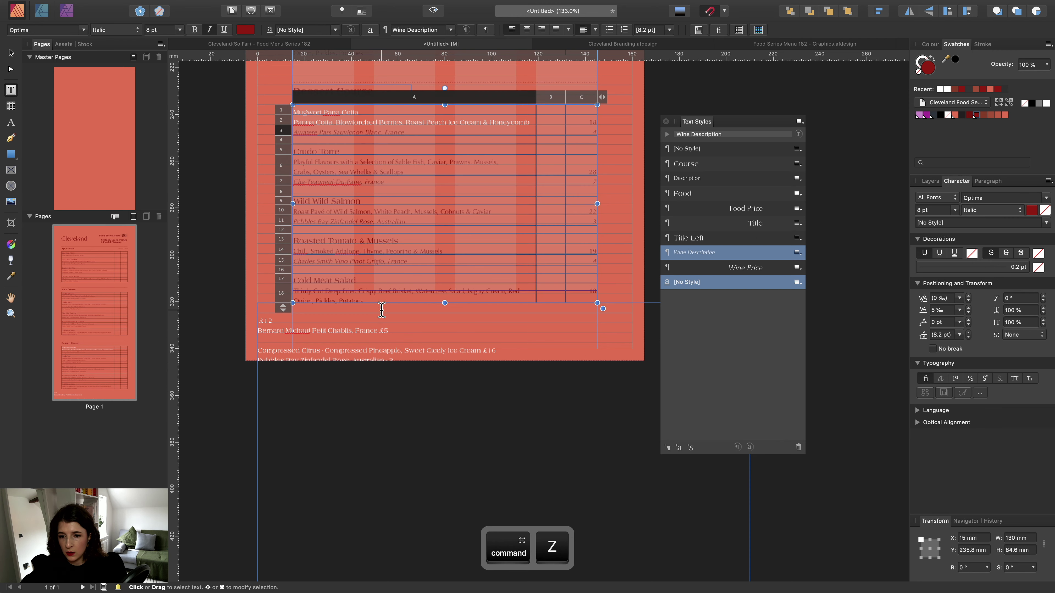
# Replace row 3's wine with Bernard Michaut Petit Chablis, France and set its price to 5.
pyautogui.moveTo(379, 331); pyautogui.dragTo(268, 331)
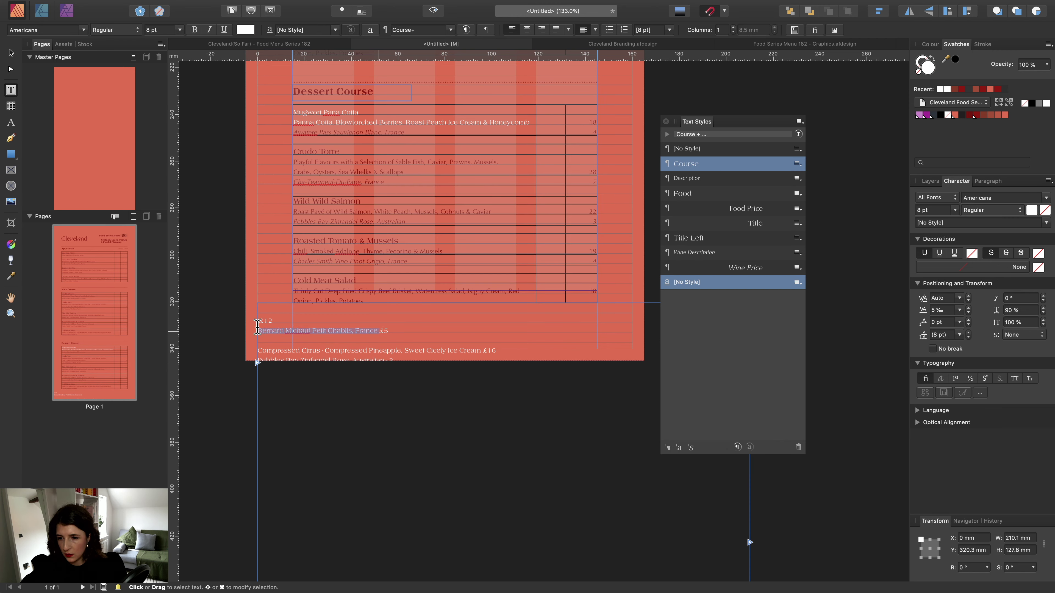
pyautogui.press('super+x')
pyautogui.click(336, 131)
pyautogui.press('super+a')
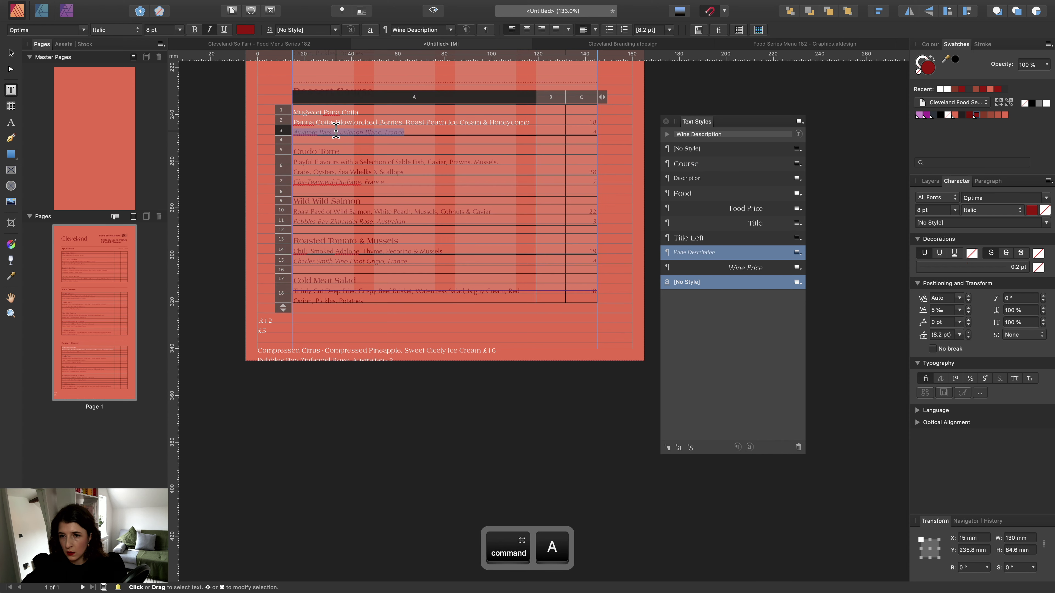
pyautogui.press('super+v')
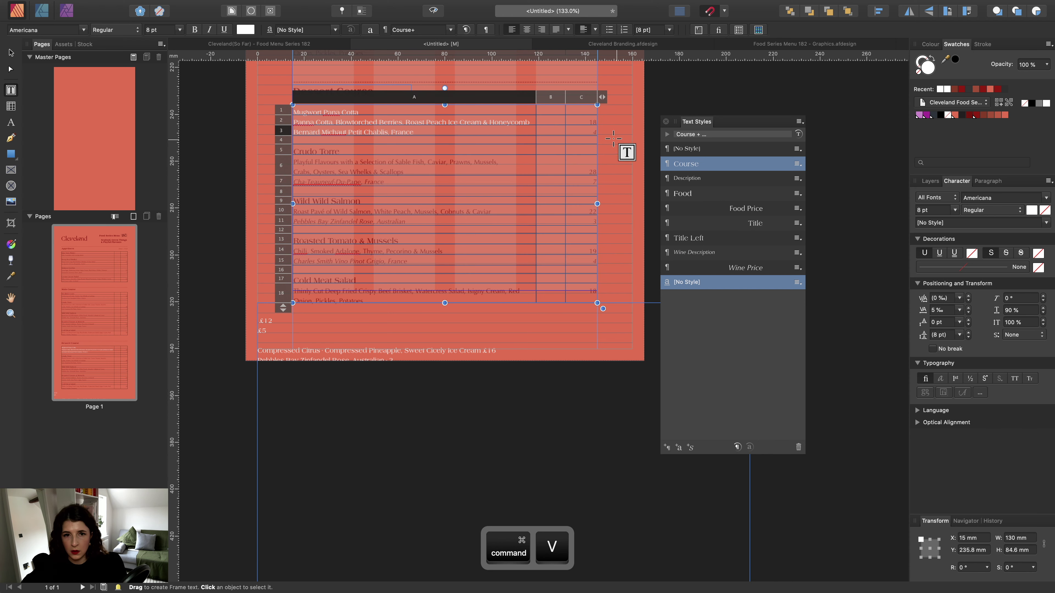
pyautogui.click(590, 131)
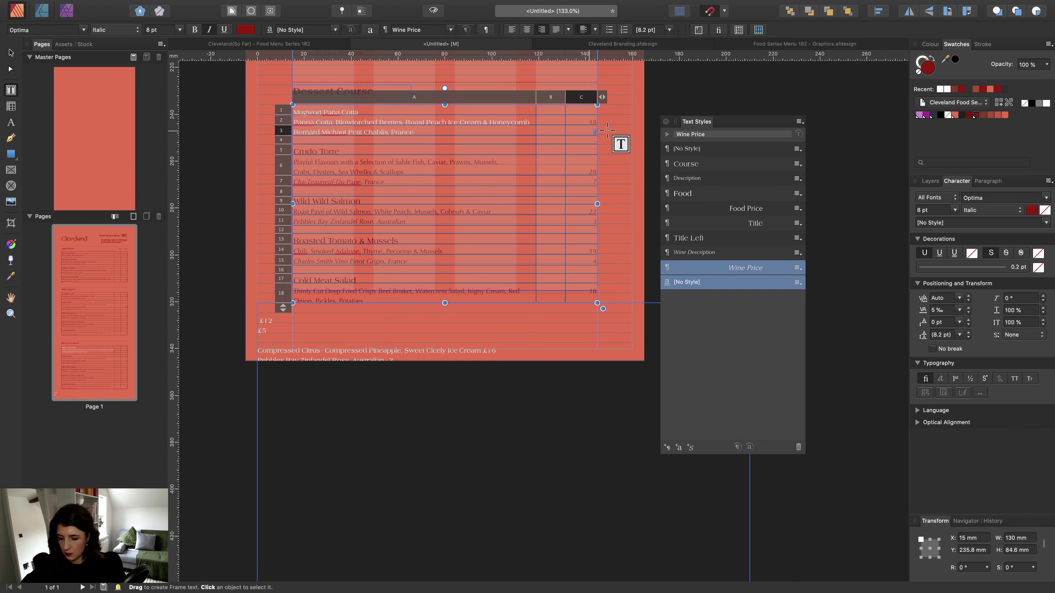
pyautogui.write('5')
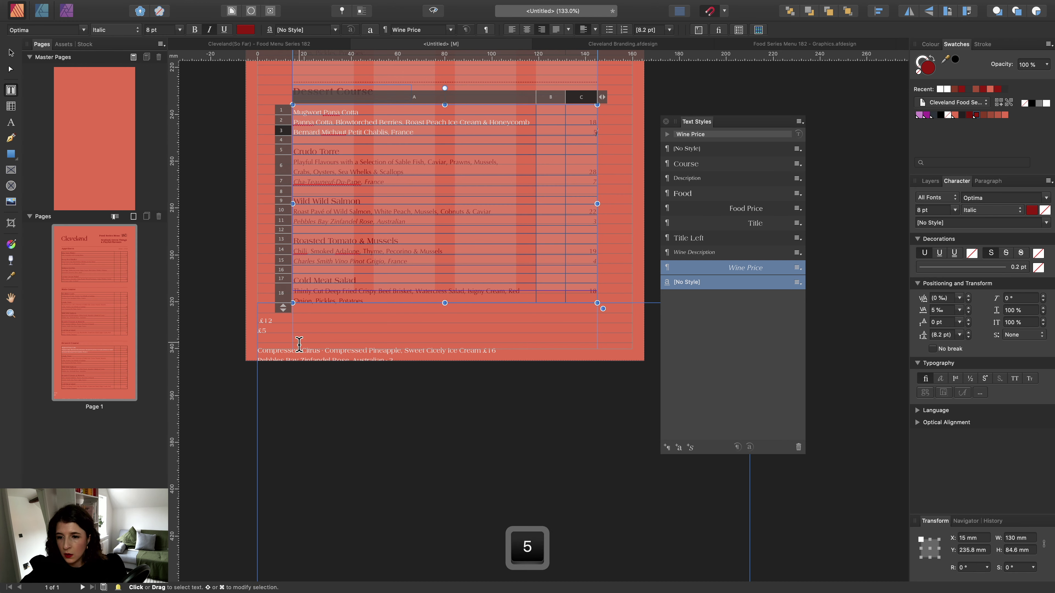
pyautogui.click(259, 336)
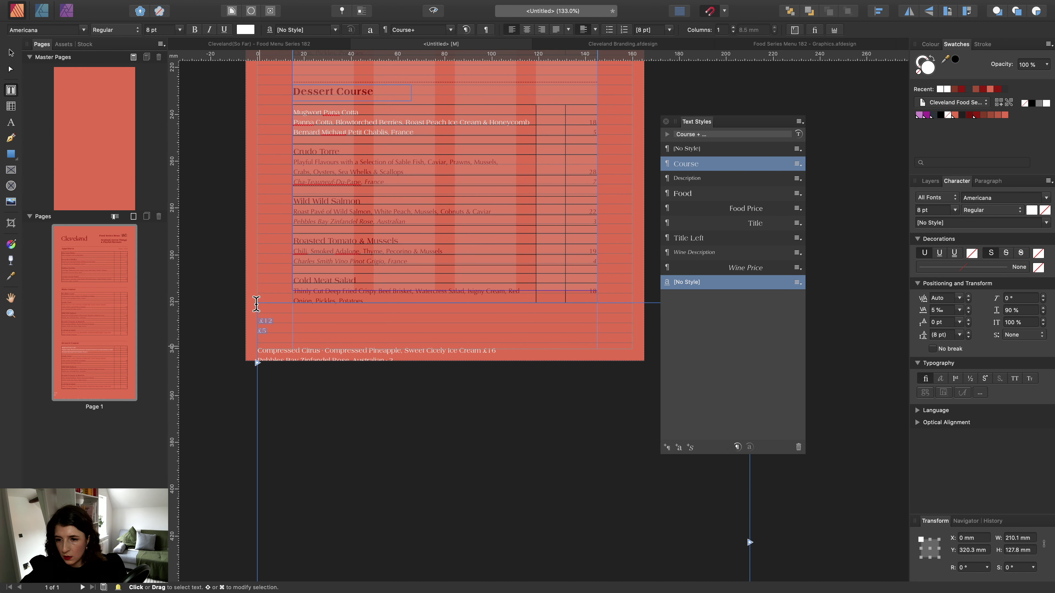
# Delete the leftover £12 and £5 lines and replace Crudo Torre with Compressed Citrus.
pyautogui.press('BackSpace')
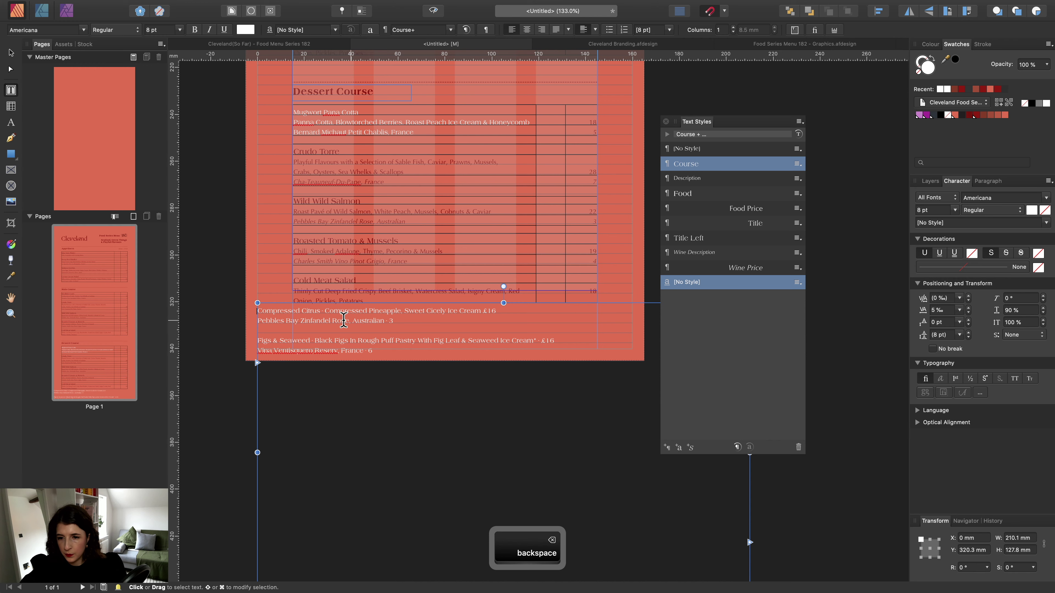
pyautogui.moveTo(320, 310); pyautogui.dragTo(258, 310)
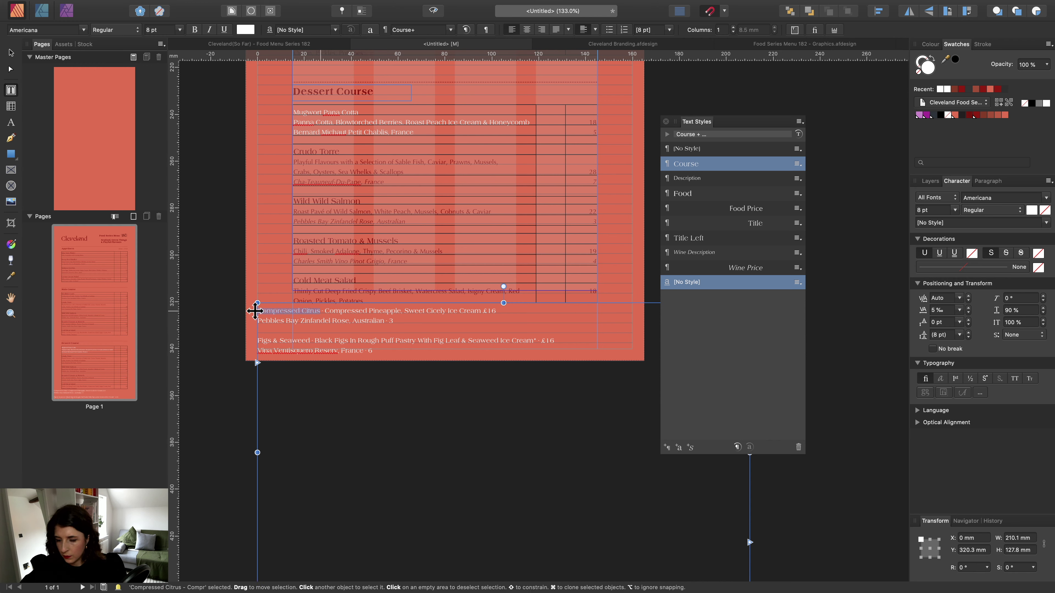
pyautogui.press('cmd+x')
pyautogui.click(344, 152)
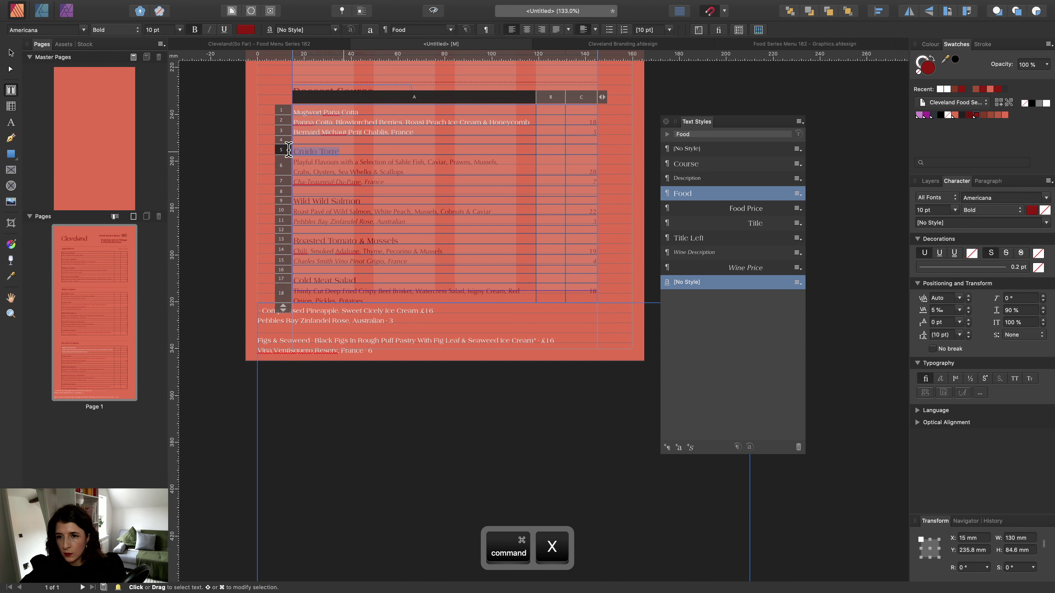
pyautogui.press('super+v')
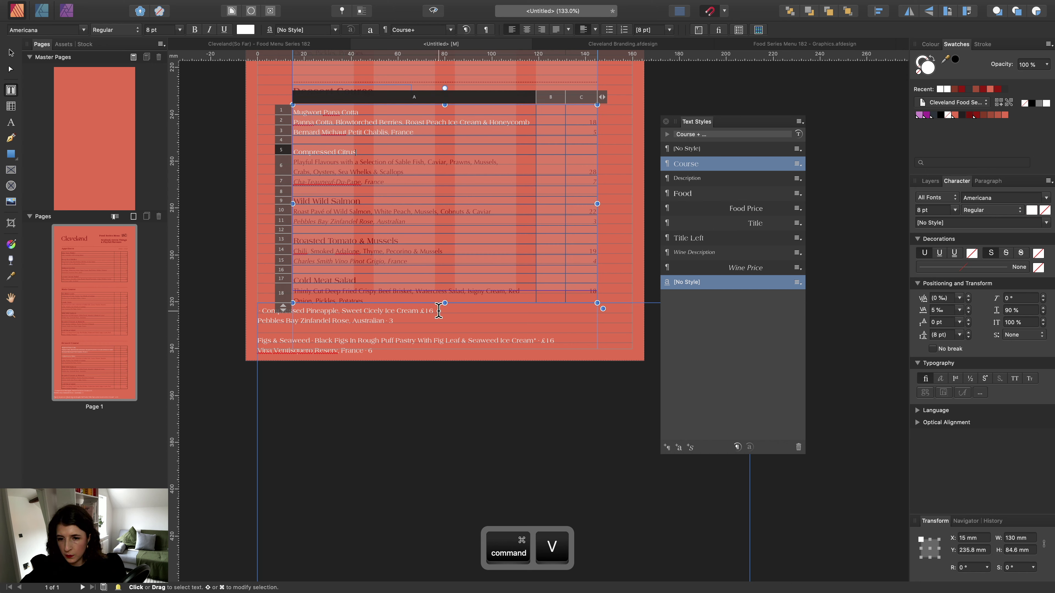
# Move the Compressed Citrus description into row 6 and remove its extra trailing line.
pyautogui.moveTo(420, 308); pyautogui.dragTo(265, 305)
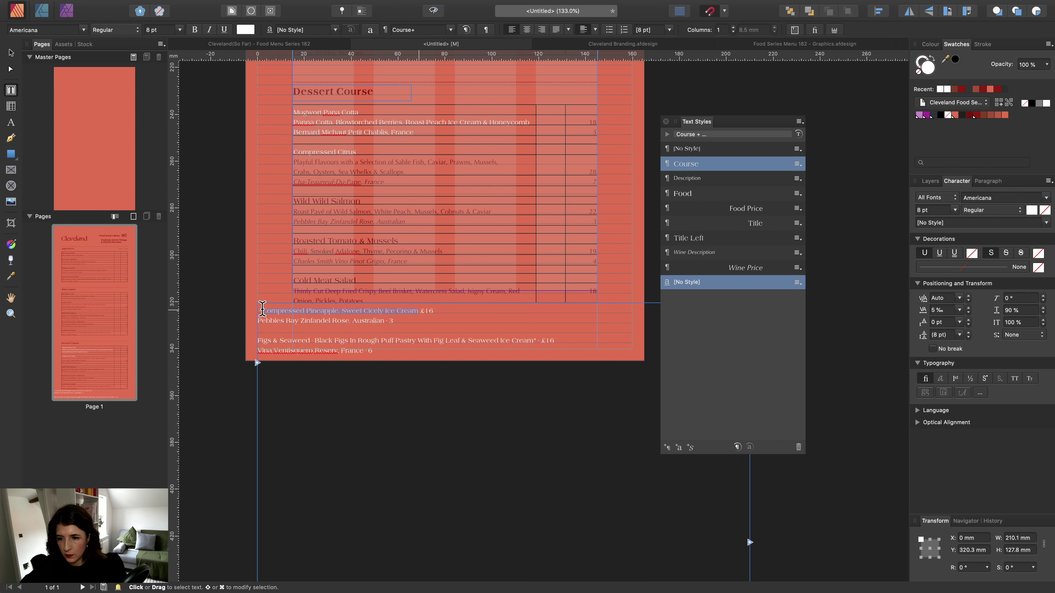
pyautogui.press('super+x')
pyautogui.click(332, 160)
pyautogui.press('super+a')
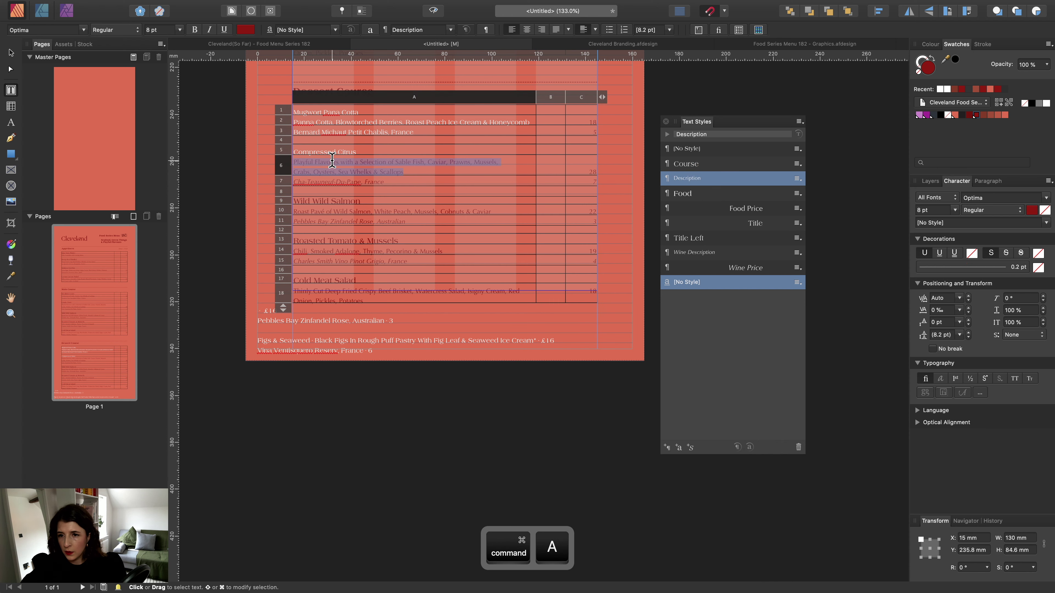
pyautogui.press('super+v')
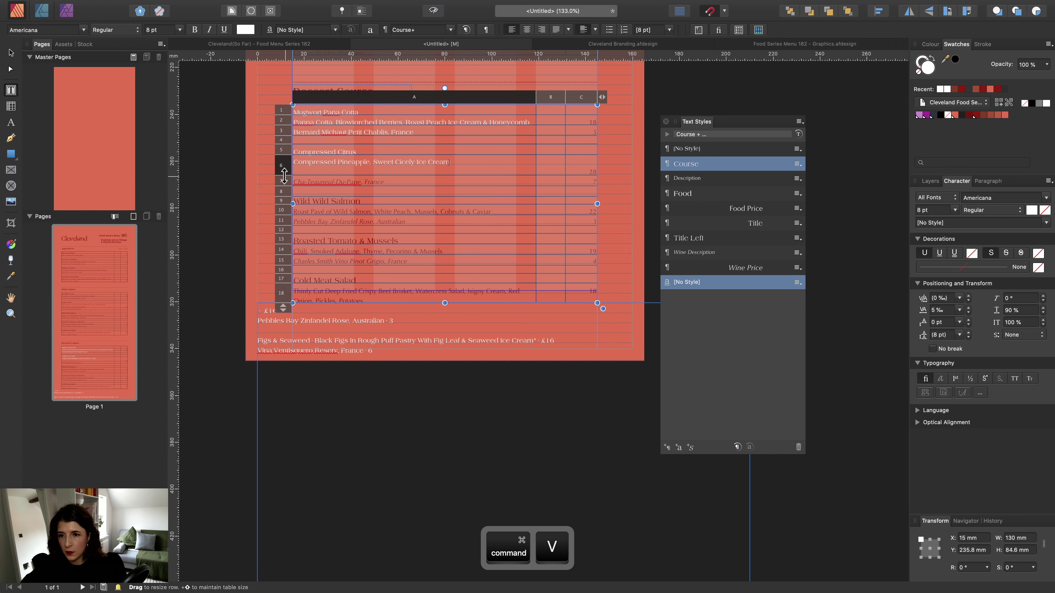
pyautogui.moveTo(285, 177); pyautogui.dragTo(284, 151)
pyautogui.press('Down')
pyautogui.press('BackSpace')
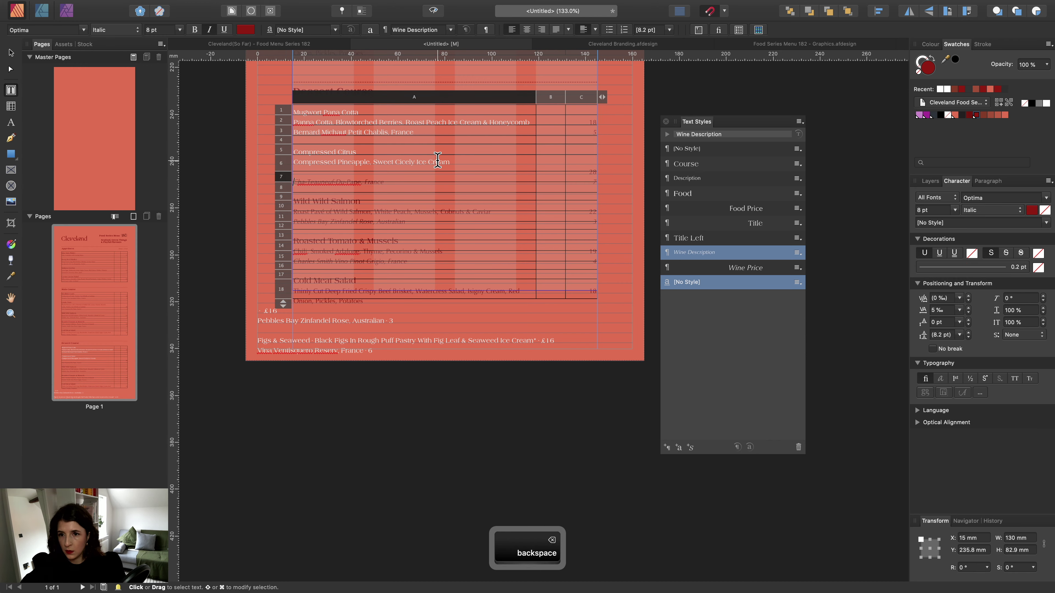
pyautogui.press('Escape')
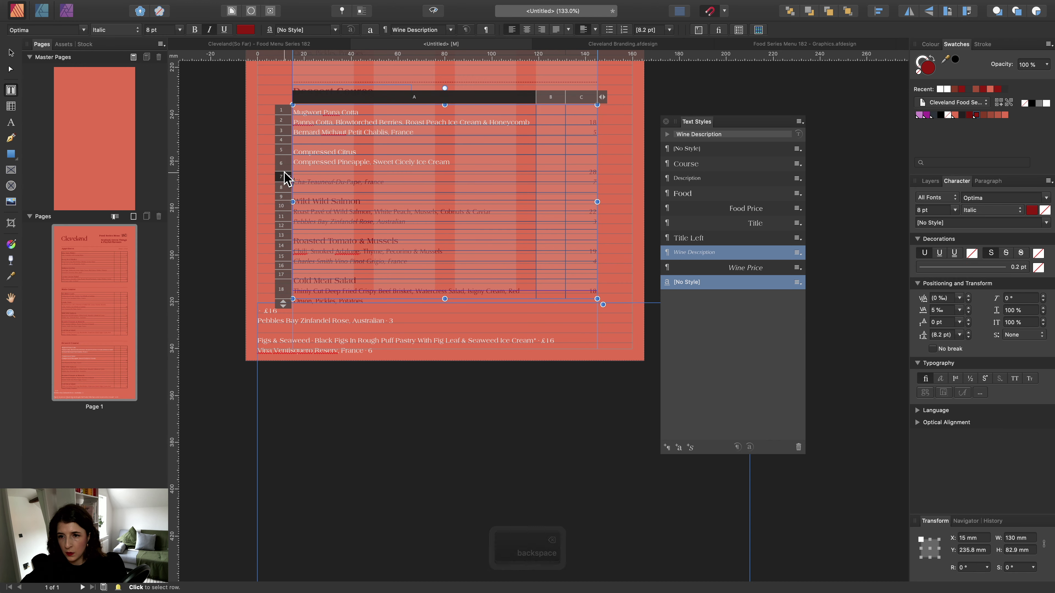
# Restore table row 6 to its original height.
pyautogui.click(464, 162)
pyautogui.press('Down')
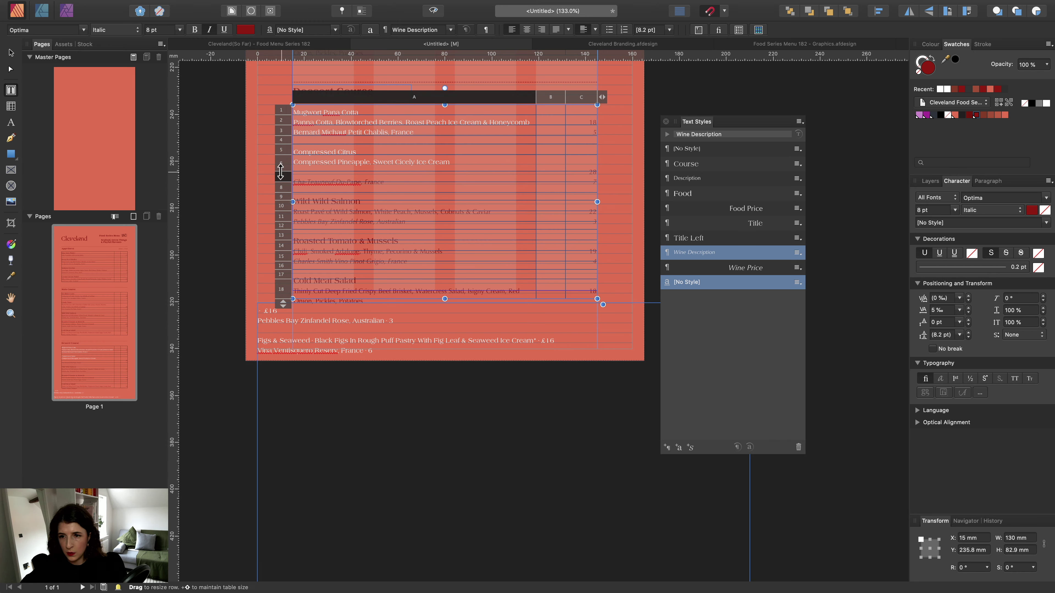
pyautogui.click(460, 158)
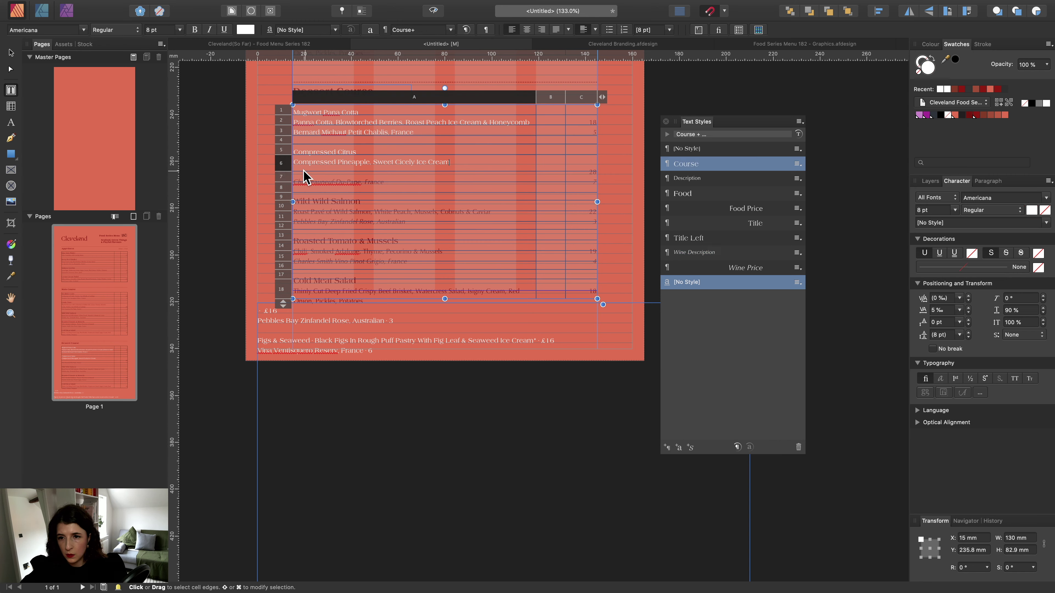
pyautogui.moveTo(289, 170); pyautogui.dragTo(295, 196)
pyautogui.click(308, 179)
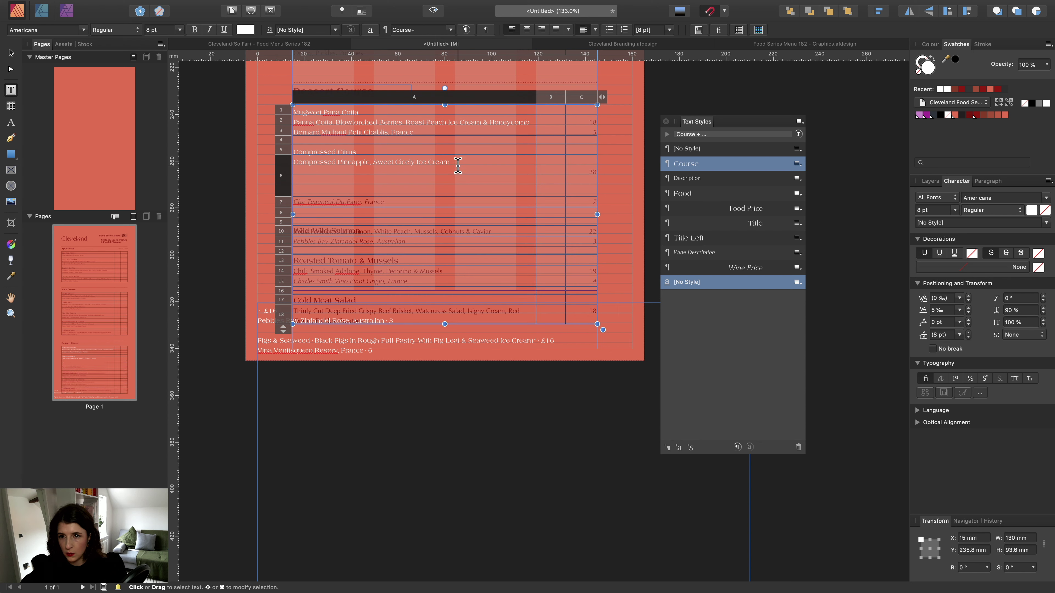
pyautogui.press('Down')
pyautogui.press('Escape')
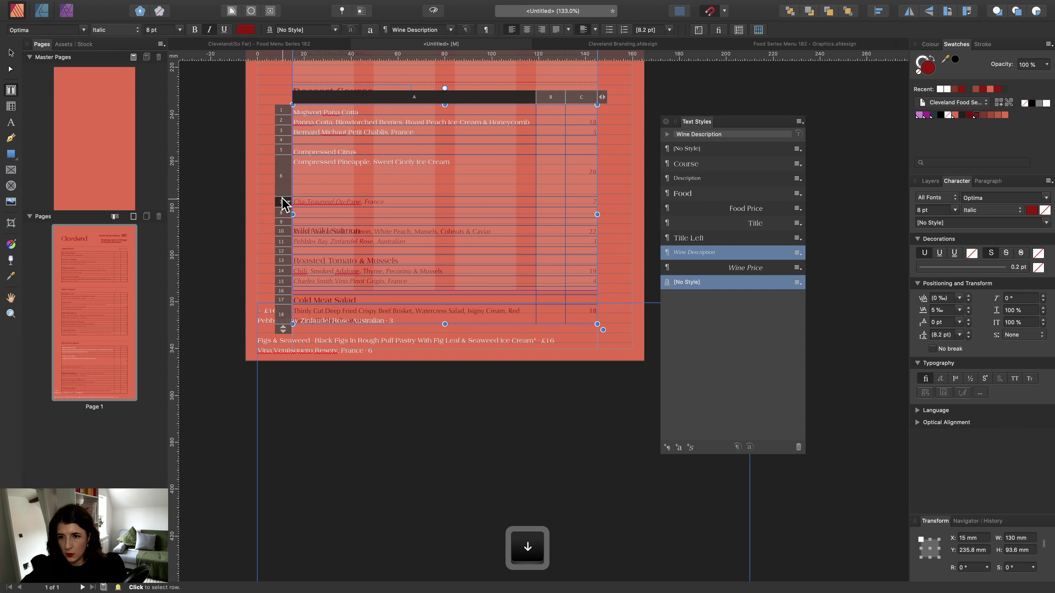
pyautogui.moveTo(281, 195); pyautogui.dragTo(281, 171)
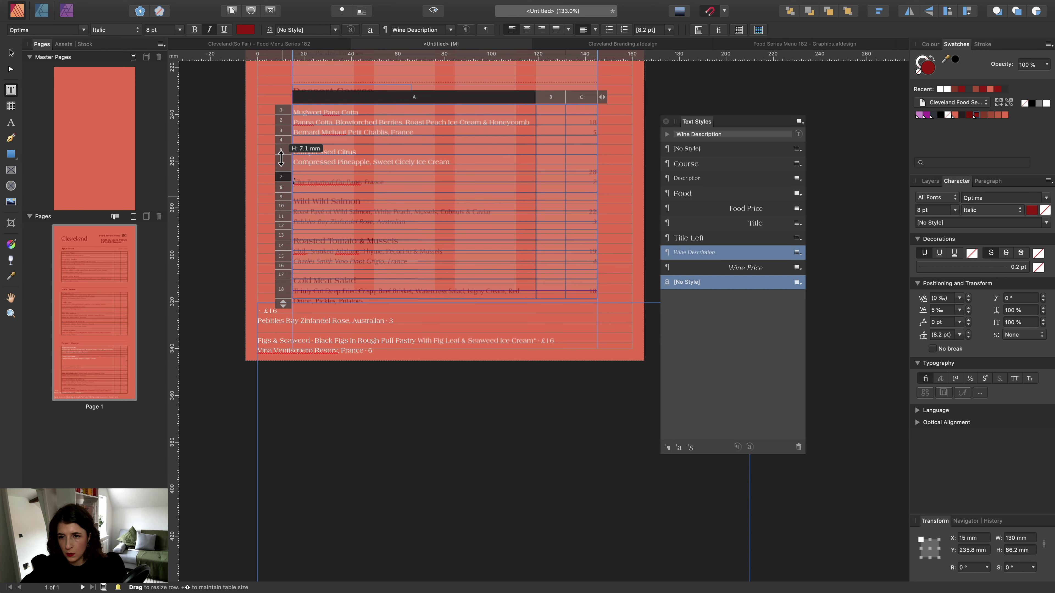
# Price Compressed Citrus at 16 in cell C6.
pyautogui.click(578, 159)
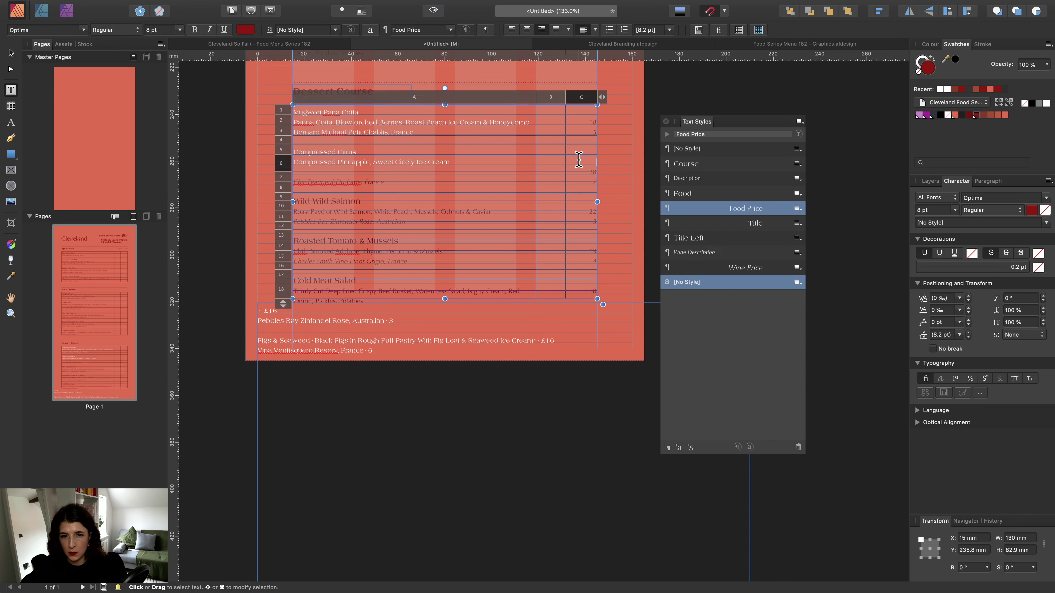
pyautogui.moveTo(600, 173)
pyautogui.mouseDown()
pyautogui.moveTo(599, 187)
pyautogui.moveTo(597, 166)
pyautogui.mouseUp()
pyautogui.click(579, 161)
pyautogui.write('16')
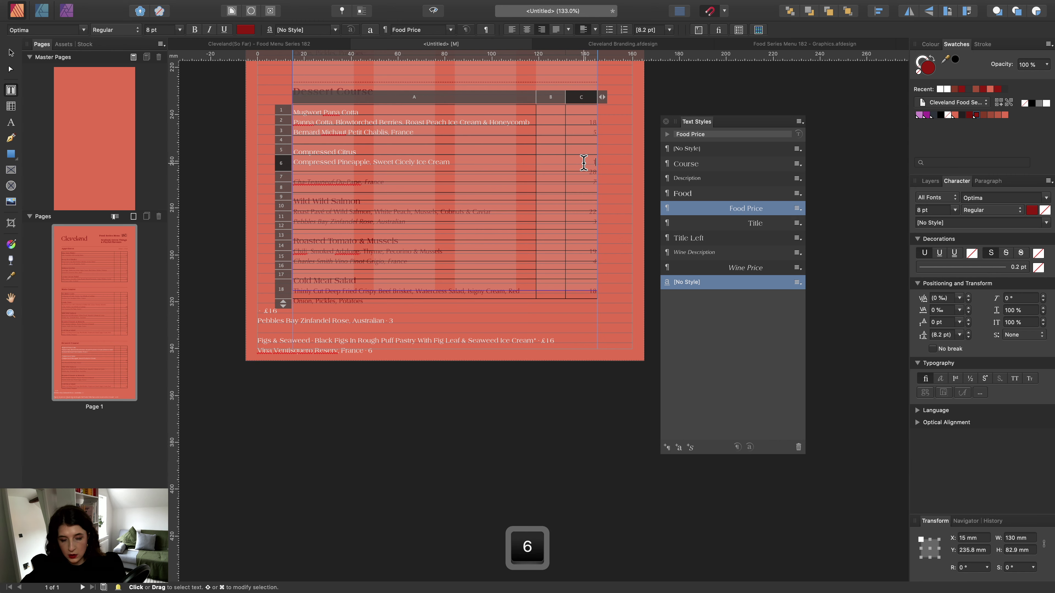
# Replace the old wine text in cell A7 with the Pebbles Bay Zinfandel Rose, Australian line.
pyautogui.click(306, 175)
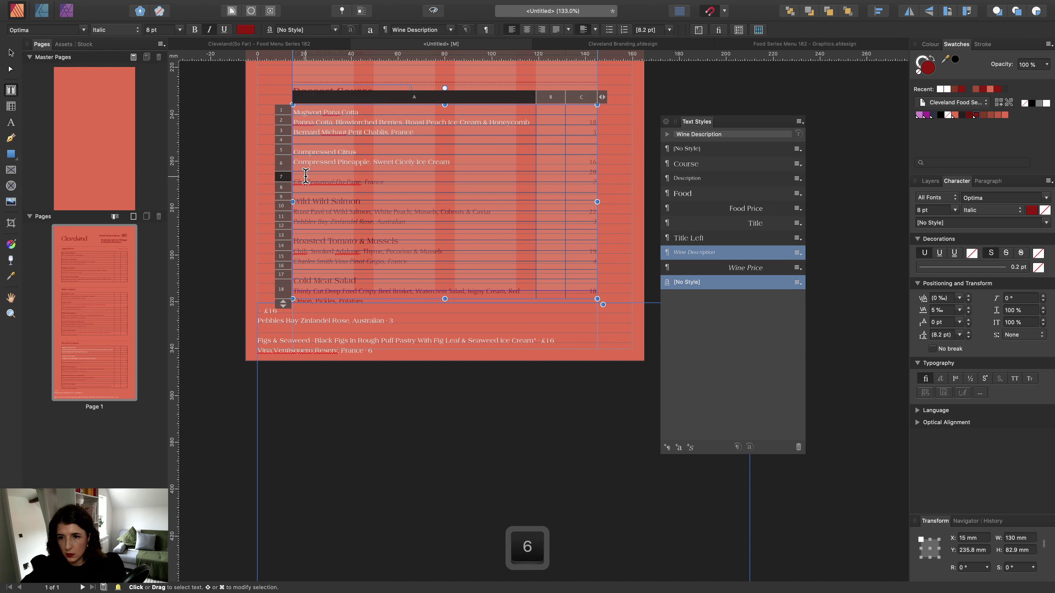
pyautogui.press('super+a')
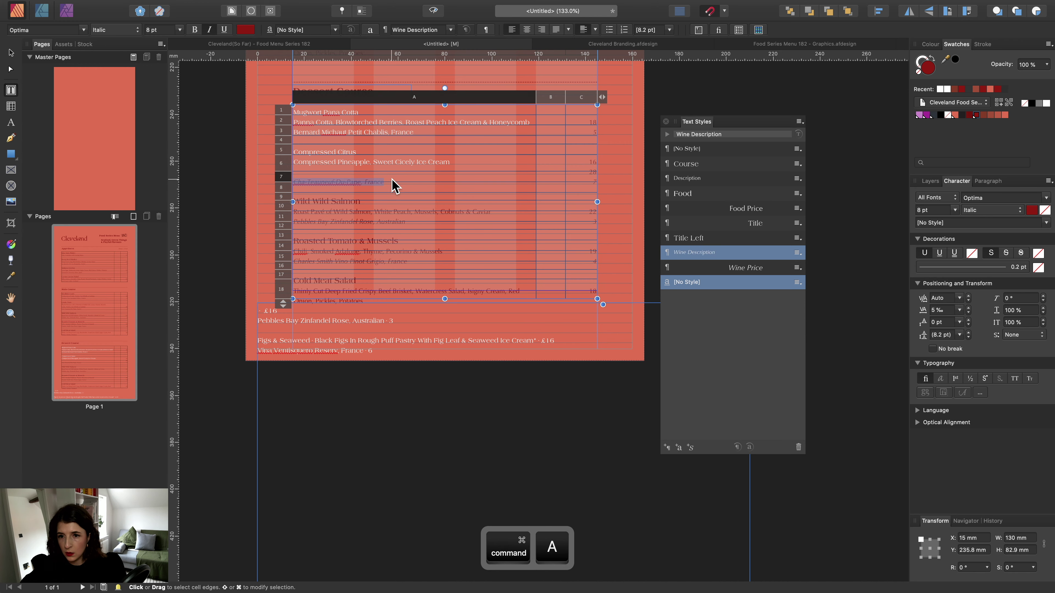
pyautogui.press('BackSpace')
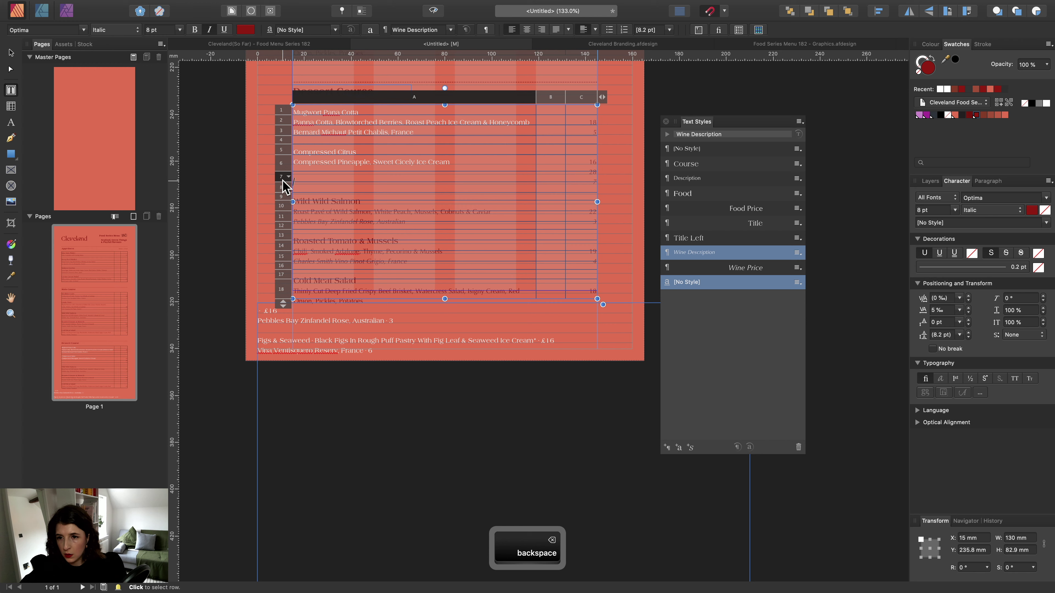
pyautogui.moveTo(282, 184); pyautogui.dragTo(281, 187)
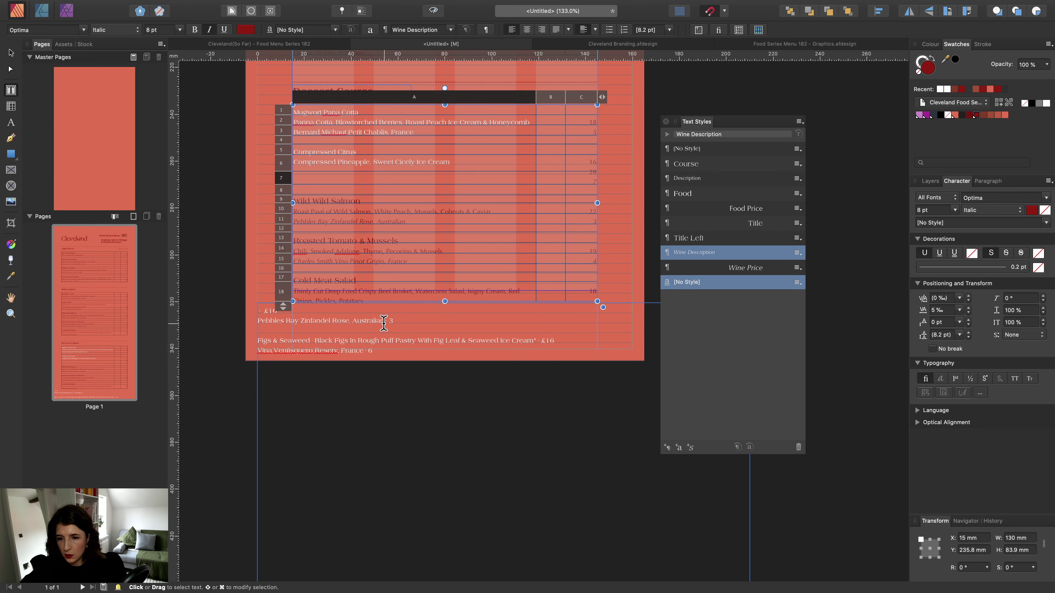
pyautogui.moveTo(384, 323); pyautogui.dragTo(276, 320)
pyautogui.press('super+x')
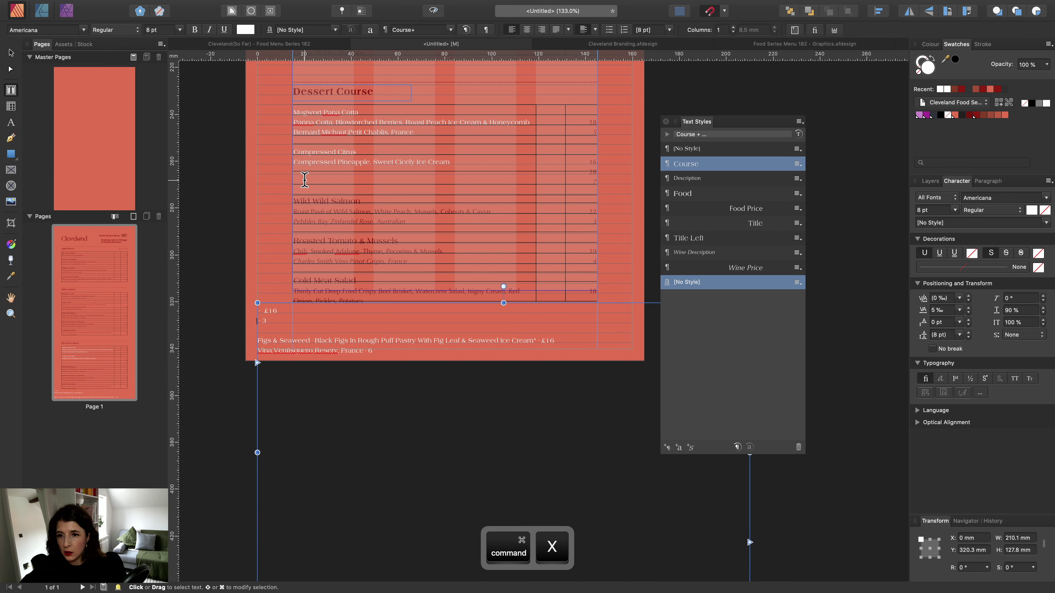
pyautogui.click(304, 180)
pyautogui.press('super+v')
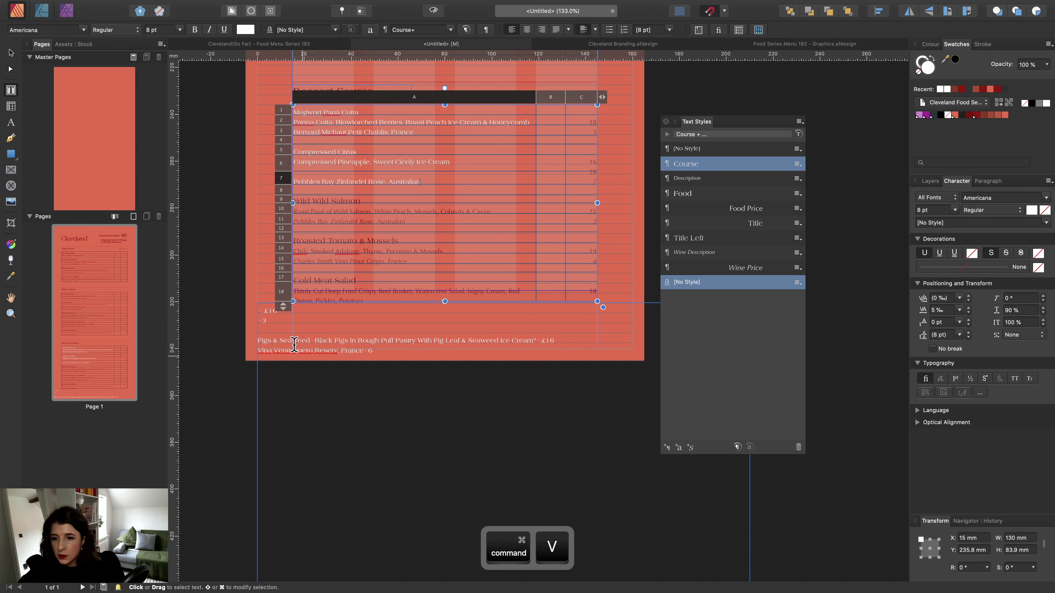
pyautogui.click(589, 181)
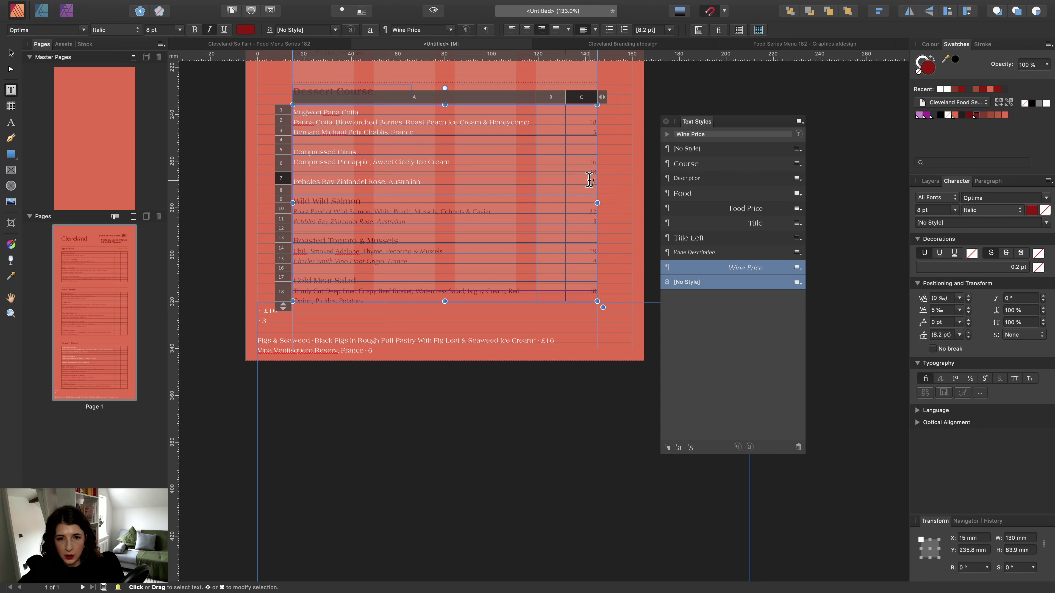
# Enter 3 as the Pebbles Bay wine price in cell C7.
pyautogui.write('3')
pyautogui.scroll(1, 388, 200)
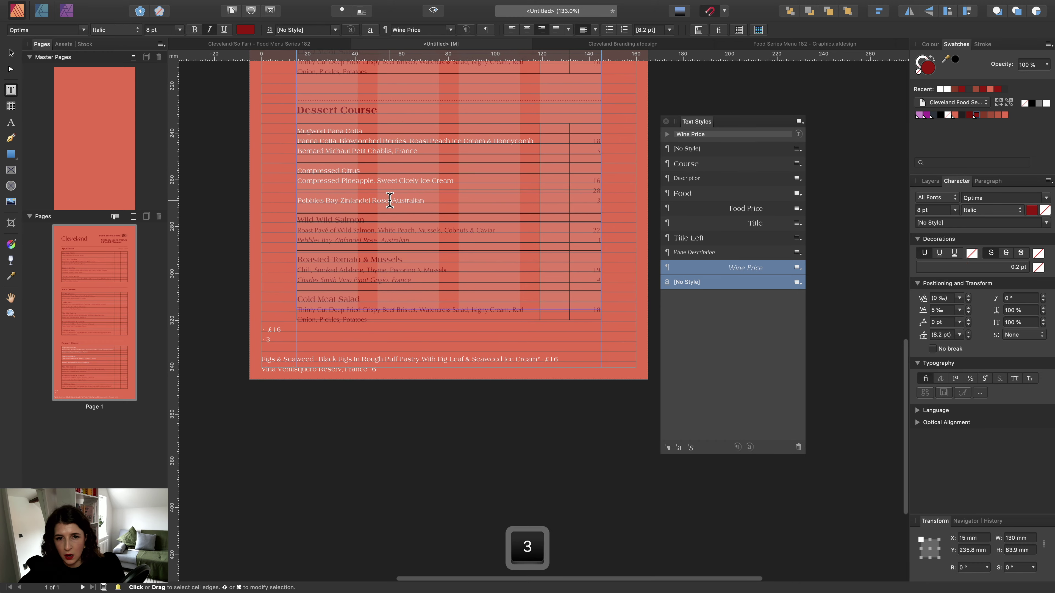
pyautogui.scroll(3, 501, 200)
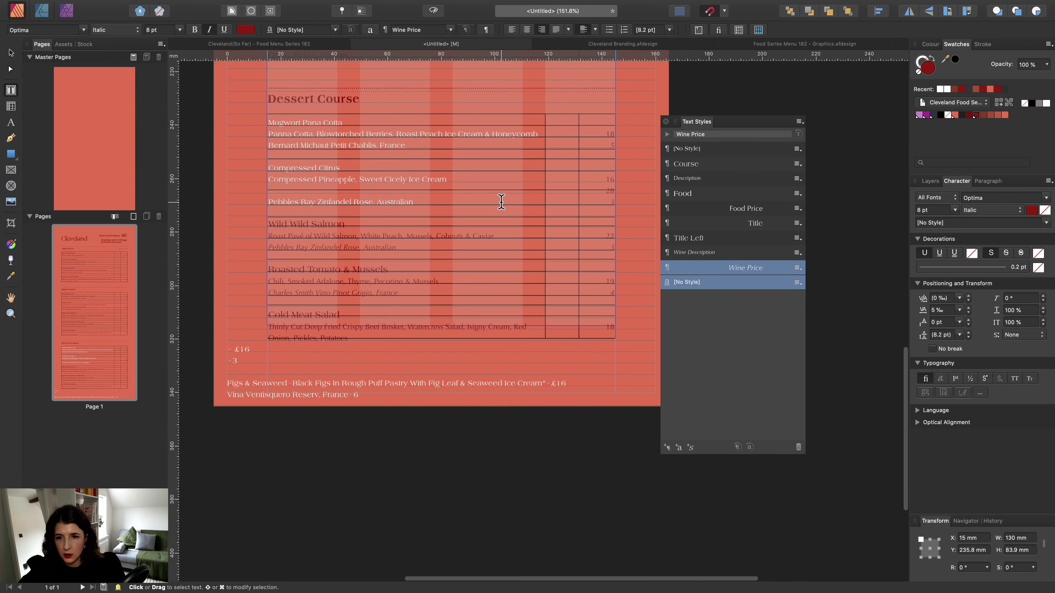
# Delete the stray 20 from cell C6, shorten row 6 and heighten row 9.
pyautogui.click(606, 182)
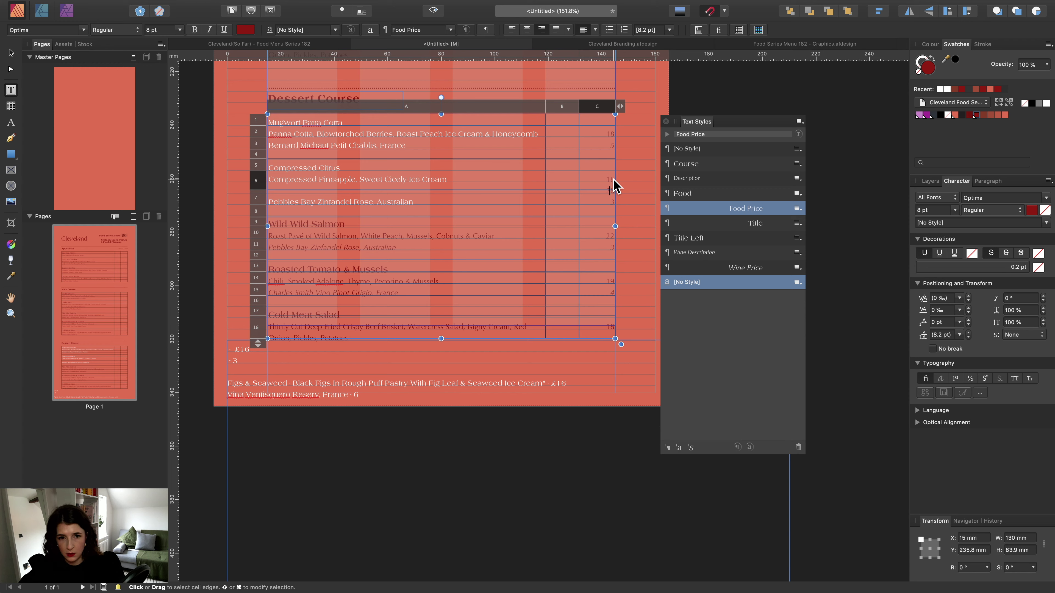
pyautogui.press('Left')
pyautogui.press('BackSpace')
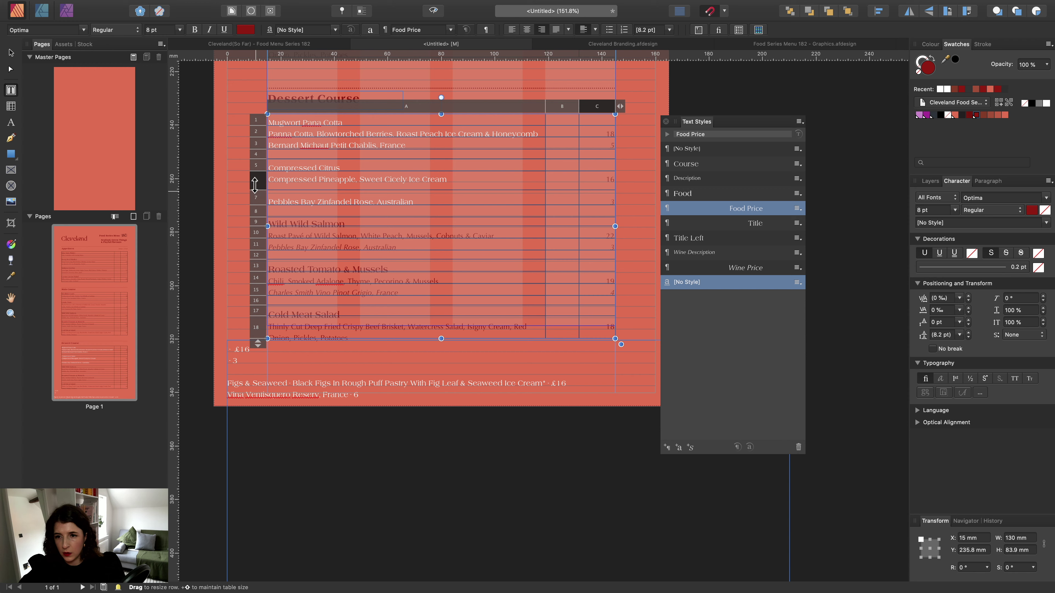
pyautogui.moveTo(254, 184); pyautogui.dragTo(256, 192)
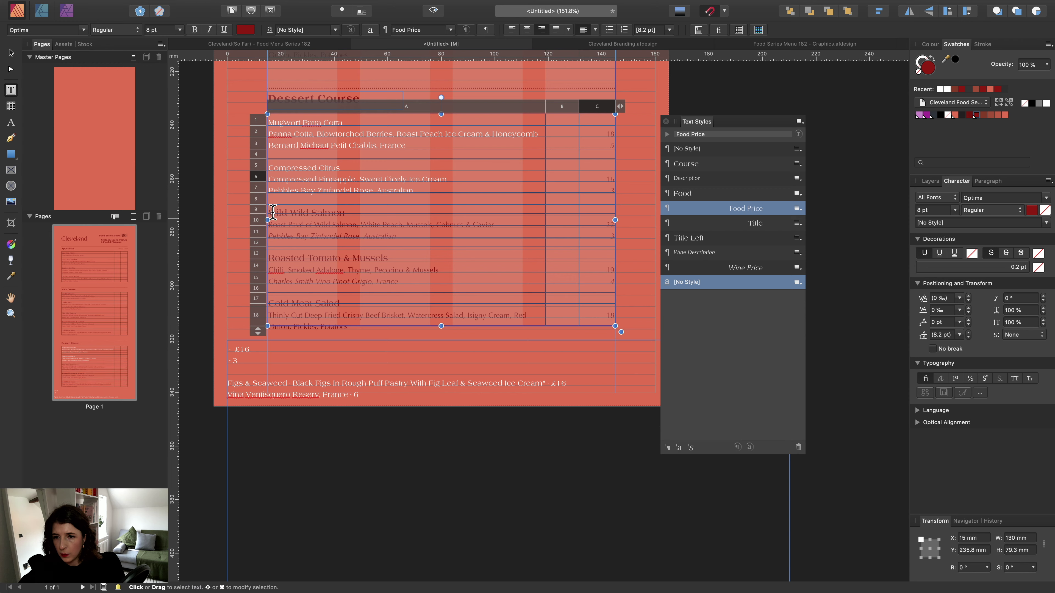
pyautogui.moveTo(255, 215); pyautogui.dragTo(256, 218)
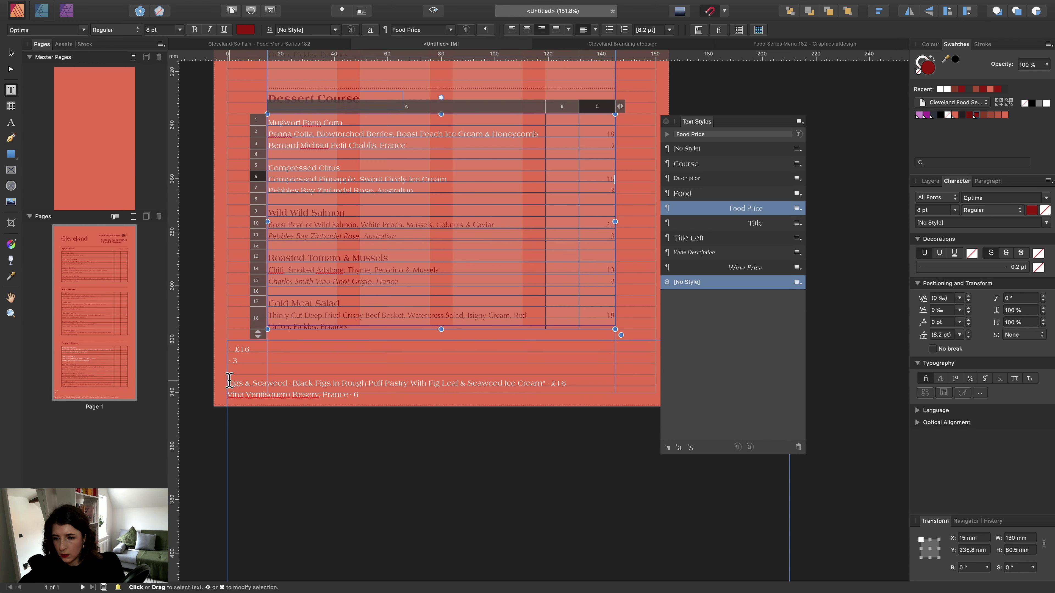
# Delete the leftover £16 and 3 lines and replace Wild Wild Salmon with Figs & Seaweed.
pyautogui.moveTo(229, 380); pyautogui.dragTo(227, 341)
pyautogui.press('BackSpace')
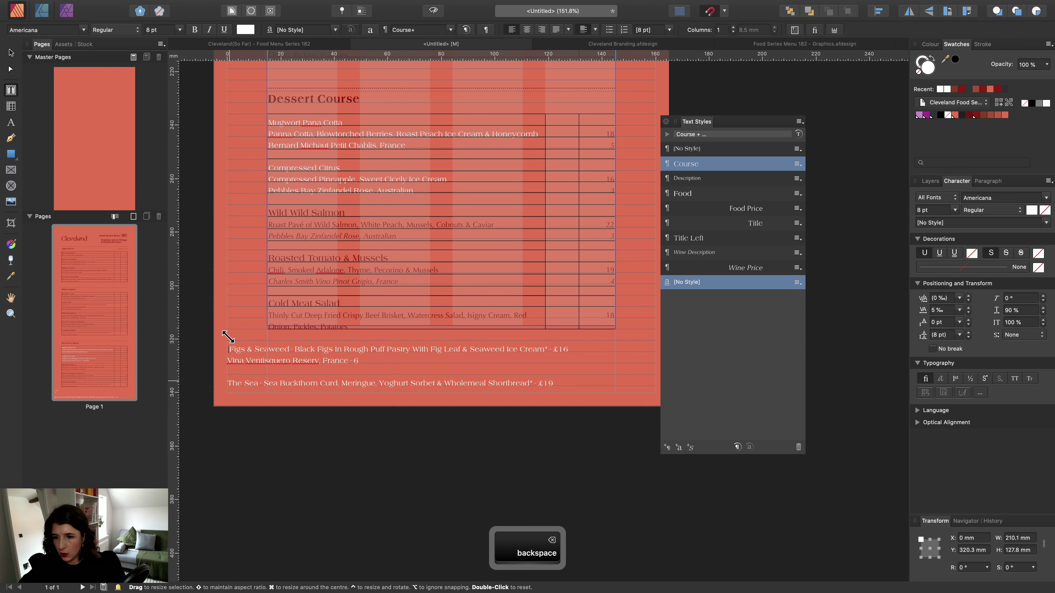
pyautogui.press('super')
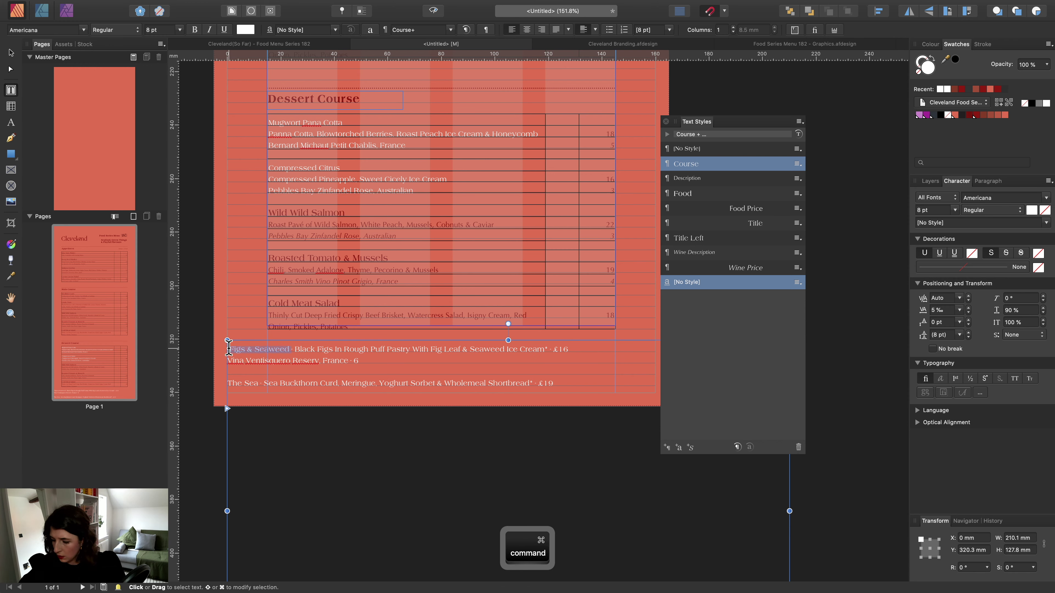
pyautogui.press('super+x')
pyautogui.click(347, 212)
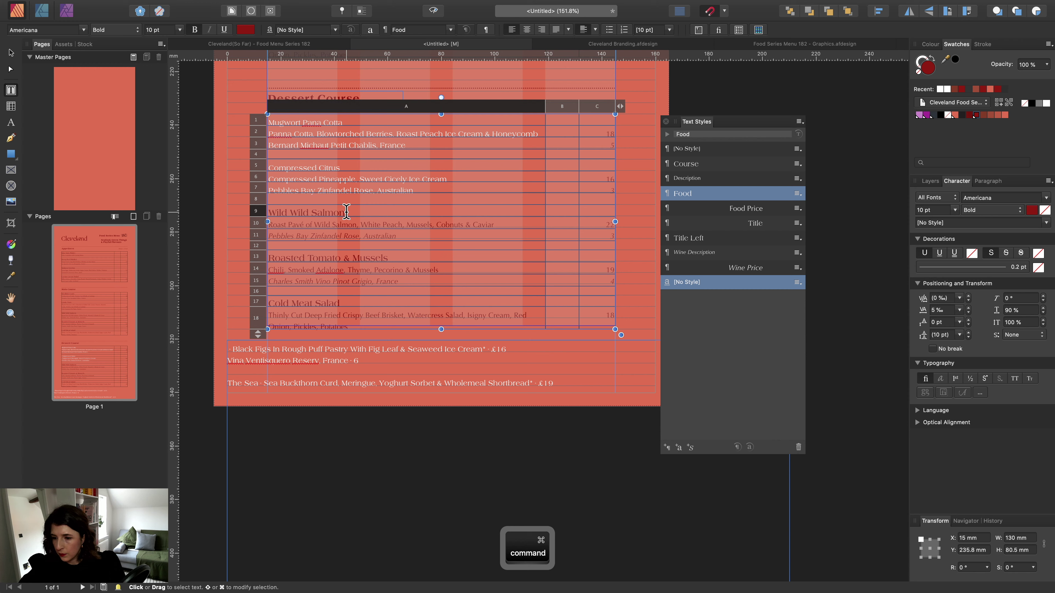
pyautogui.press('super+a')
pyautogui.press('super+v')
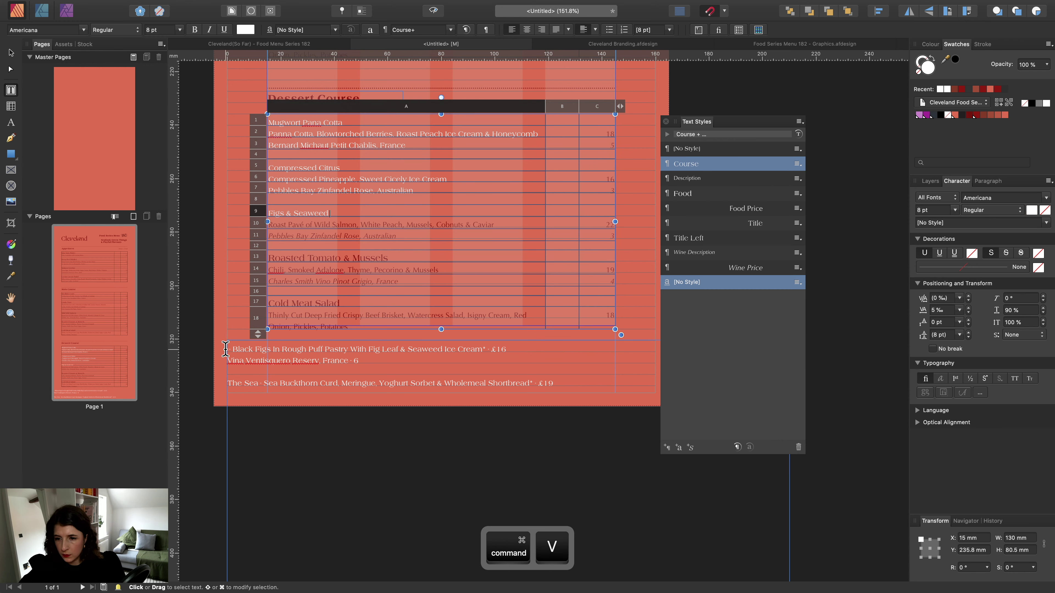
# Move the Black Figs description into table row 10.
pyautogui.moveTo(234, 349); pyautogui.dragTo(447, 350)
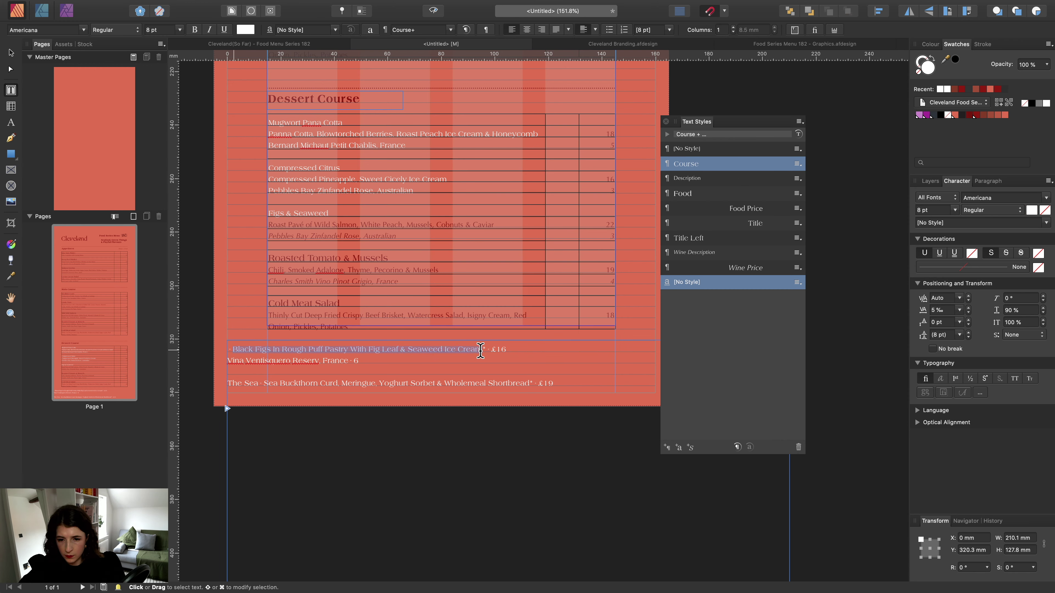
pyautogui.press('super+x')
pyautogui.click(349, 223)
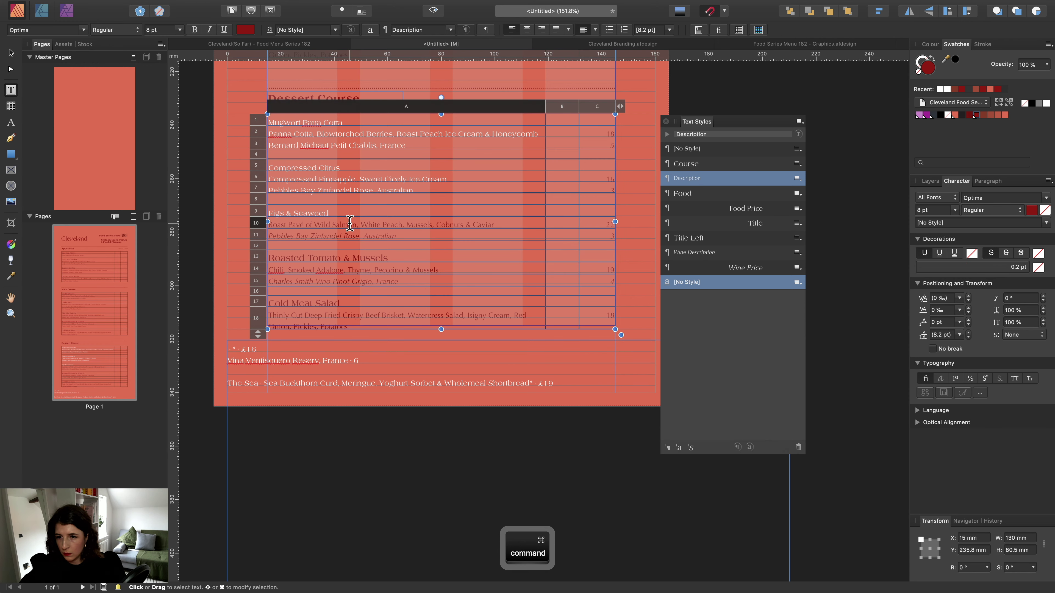
pyautogui.press('super+s')
pyautogui.click(537, 207)
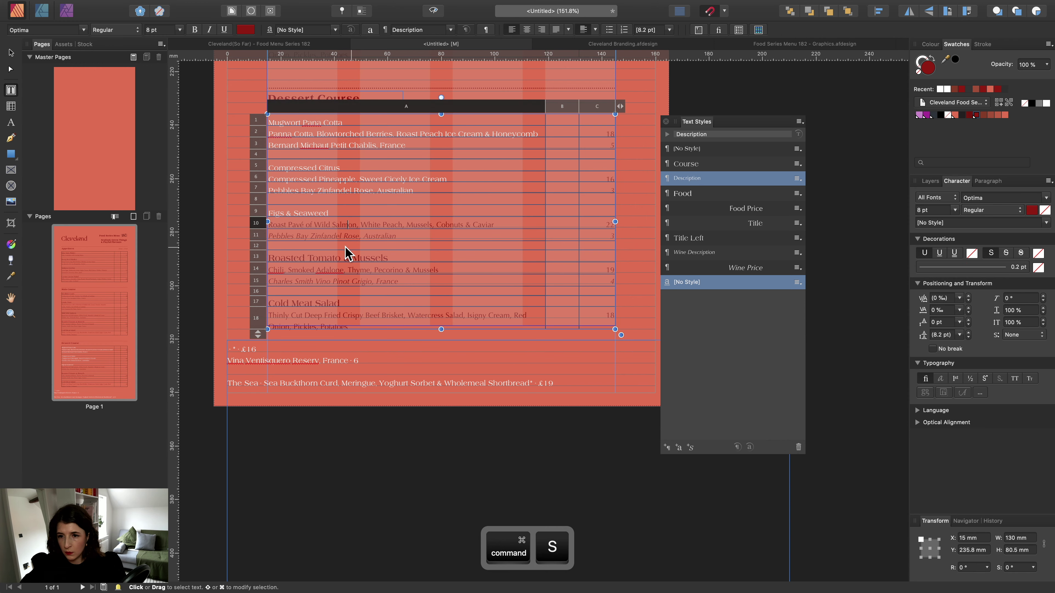
pyautogui.press('super+a')
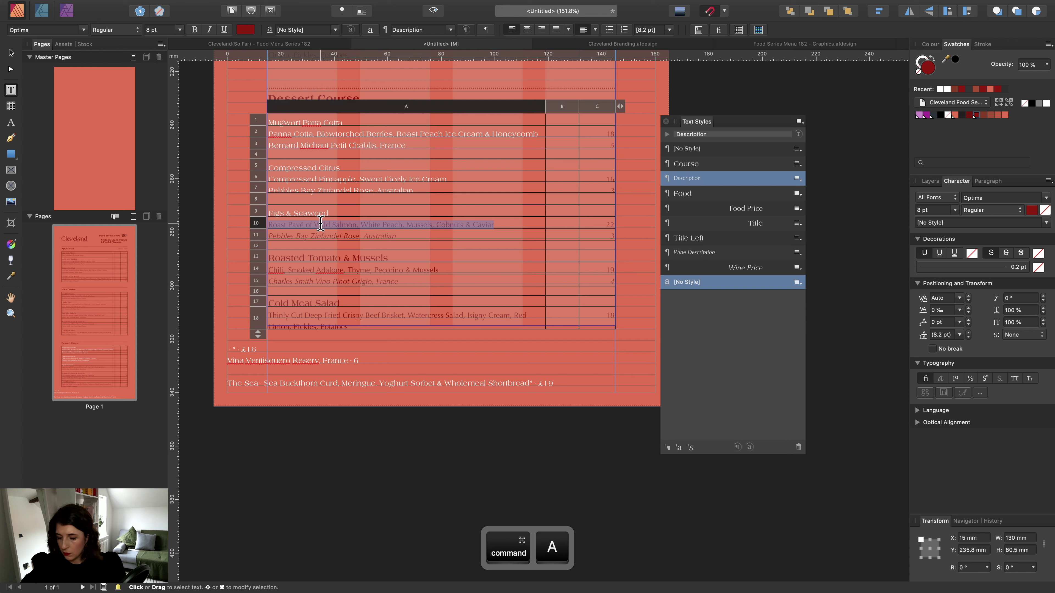
pyautogui.press('super+v')
# Move the Vina Ventisquero wine line into table row 11.
pyautogui.moveTo(348, 360); pyautogui.dragTo(227, 360)
pyautogui.press('super+x')
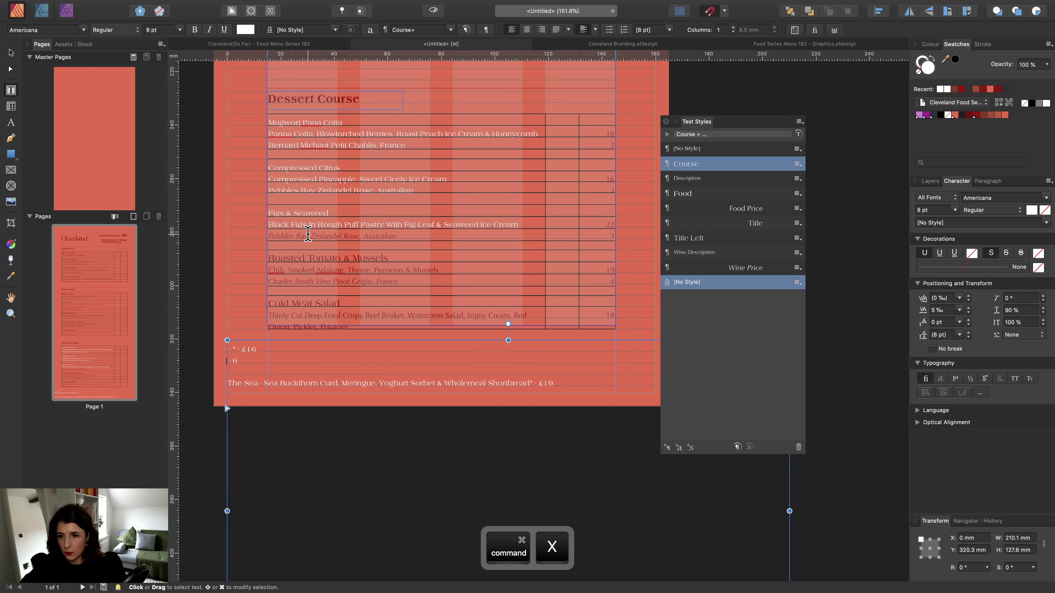
pyautogui.click(307, 236)
pyautogui.press('super+a')
pyautogui.press('super+v')
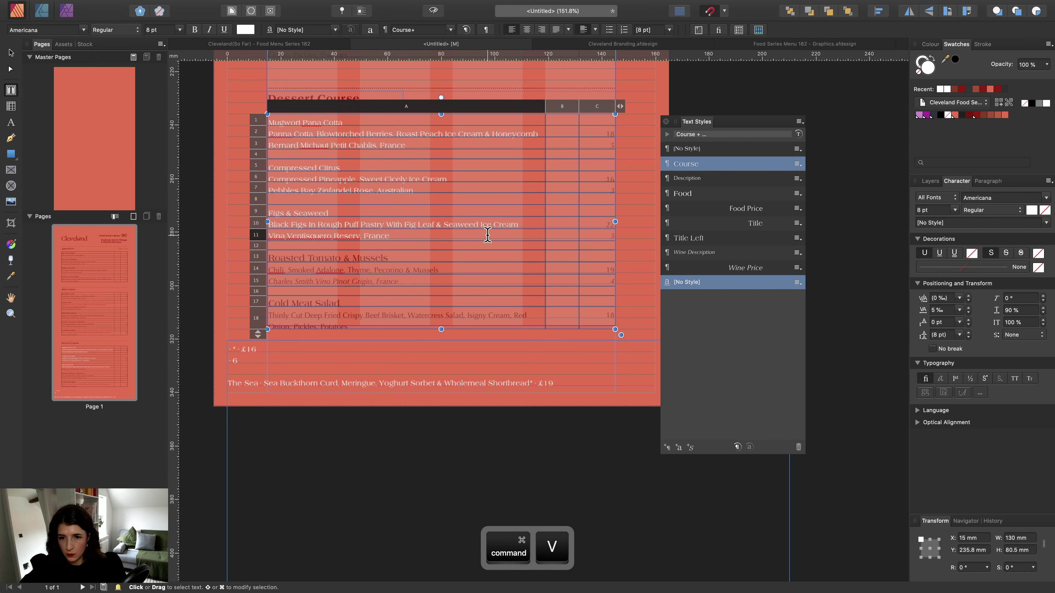
# Price Figs & Seaweed at 16 and its wine at 6.
pyautogui.moveTo(605, 224); pyautogui.dragTo(625, 225)
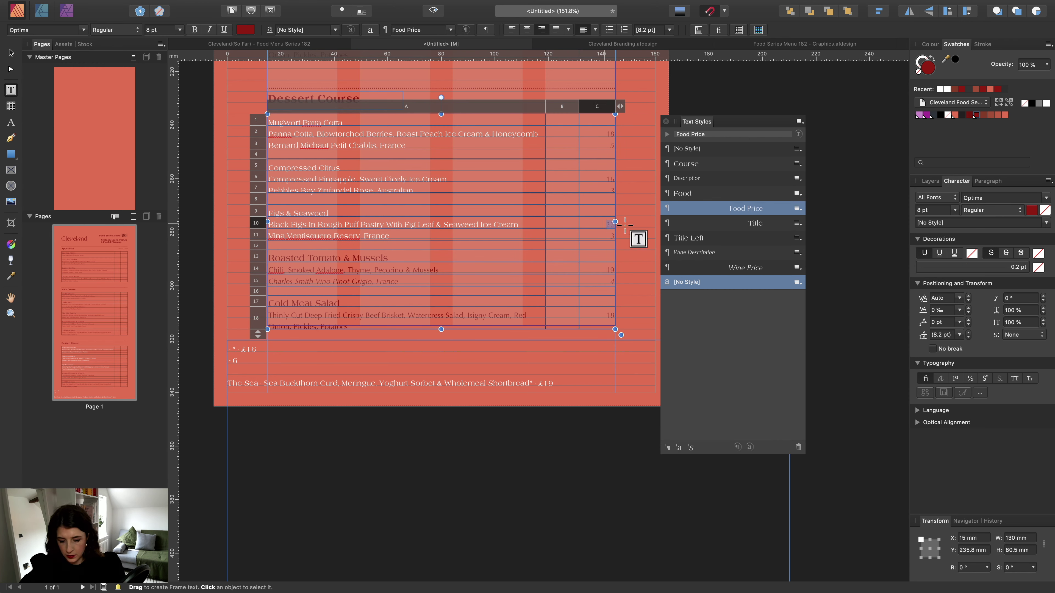
pyautogui.write('16')
pyautogui.click(609, 235)
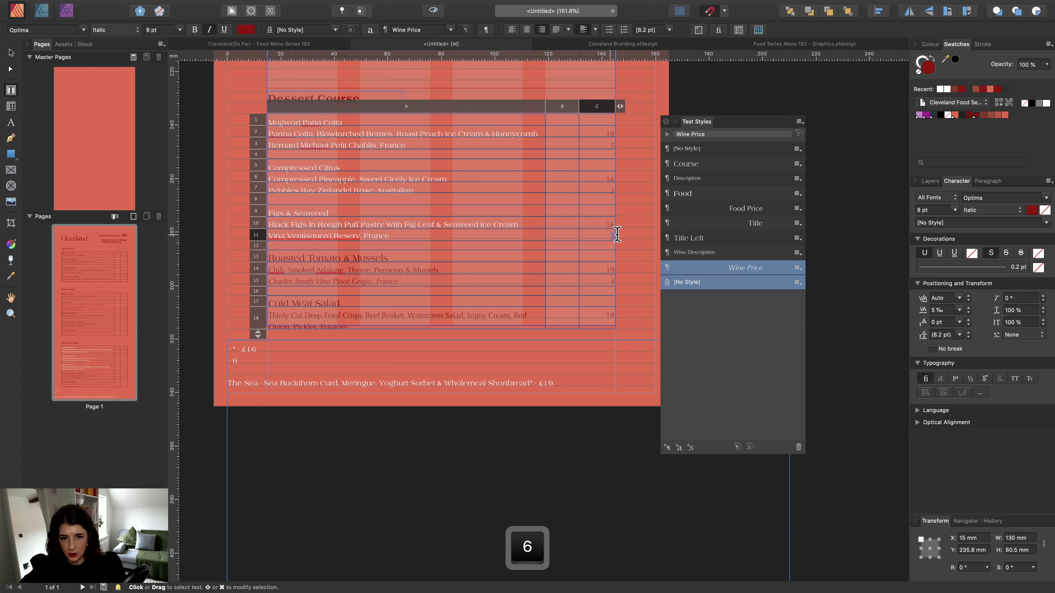
pyautogui.write('6')
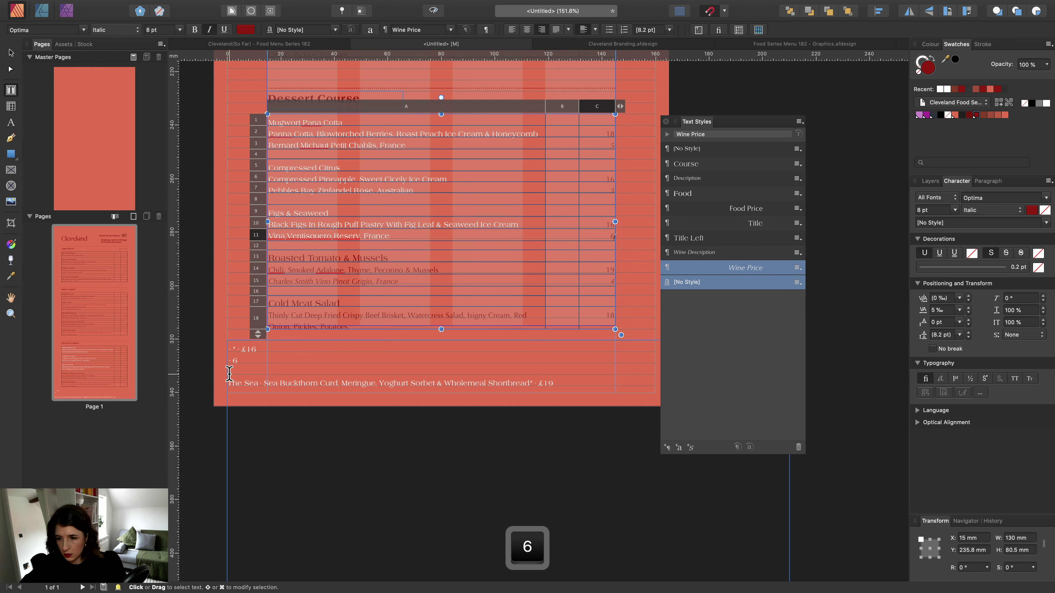
# Delete the leftover price lines and replace Roasted Tomato & Mussels with The Sea.
pyautogui.moveTo(230, 373)
pyautogui.mouseDown()
pyautogui.moveTo(227, 340)
pyautogui.moveTo(226, 358)
pyautogui.mouseUp()
pyautogui.press('BackSpace')
pyautogui.press('super+x')
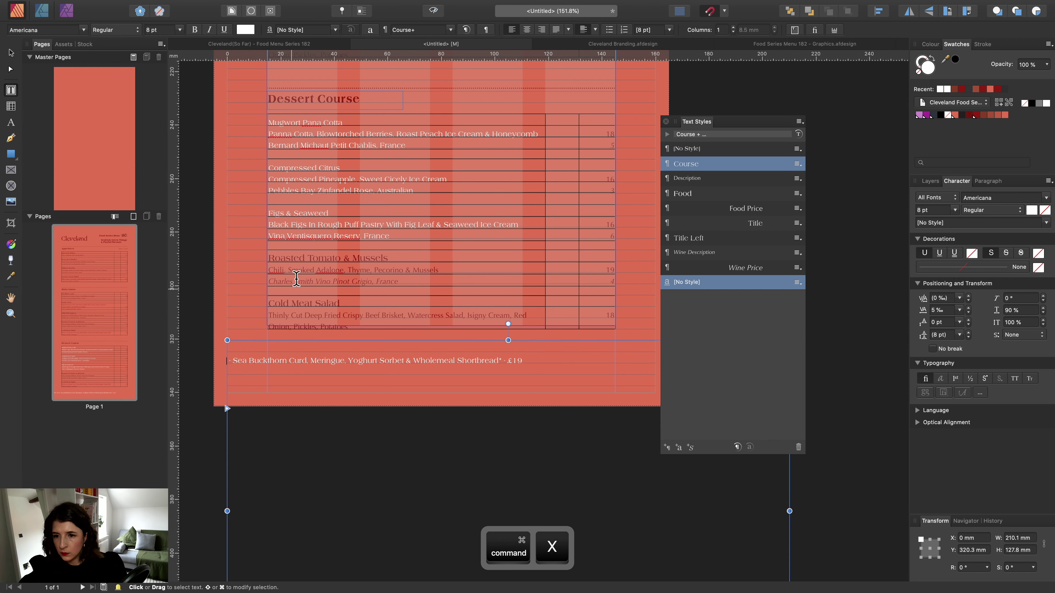
pyautogui.tripleClick(314, 252)
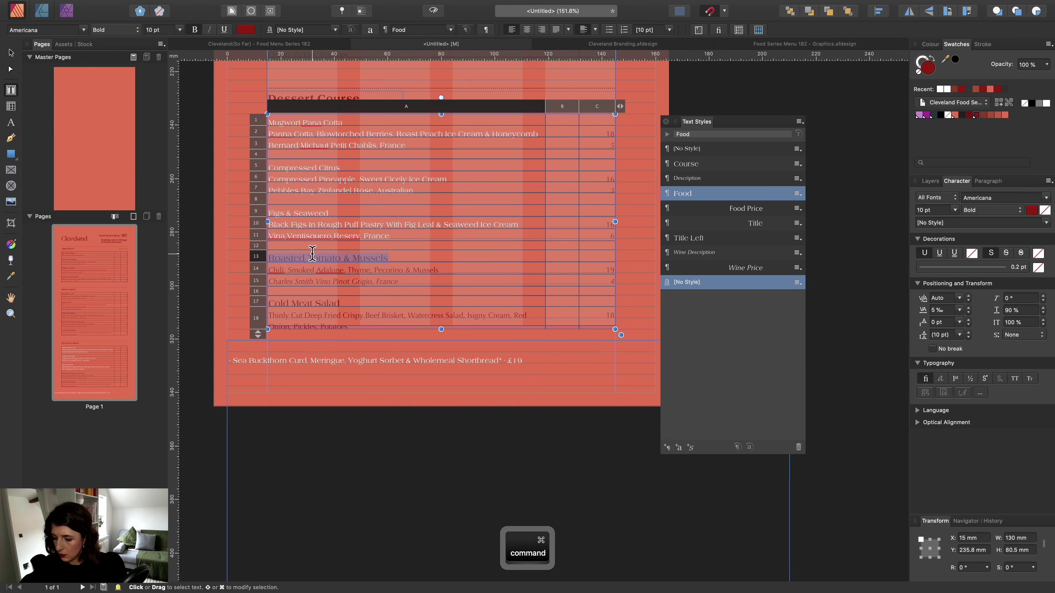
pyautogui.press('super+v')
# Move the Sea Buckthorn Curd description into table row 14.
pyautogui.moveTo(231, 358); pyautogui.dragTo(340, 360)
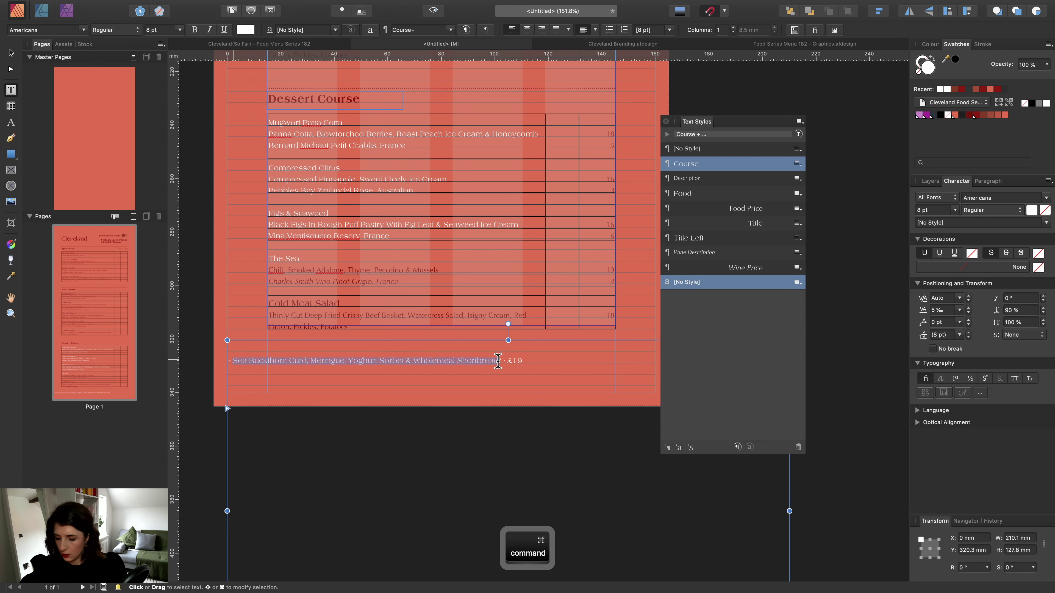
pyautogui.press('super+x')
pyautogui.click(349, 270)
pyautogui.press('super+a')
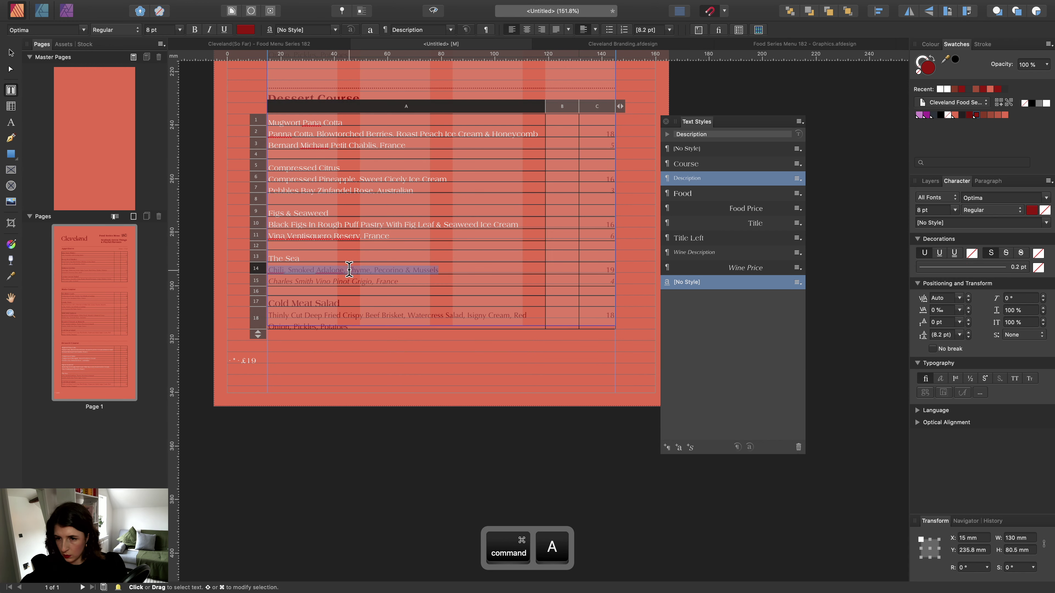
pyautogui.press('super+v')
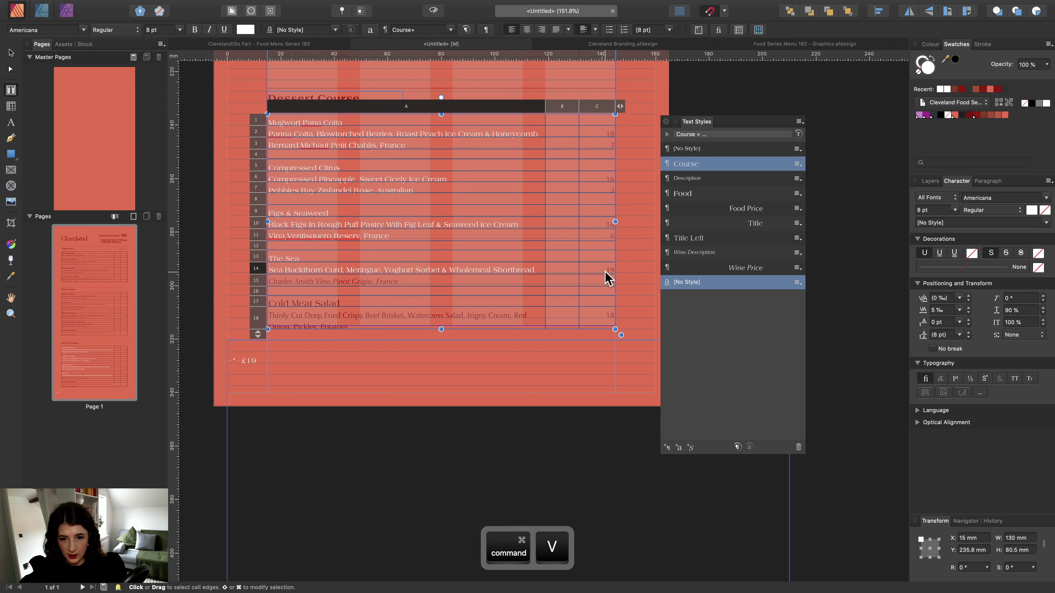
# Select the whole of table row 15.
pyautogui.click(605, 271)
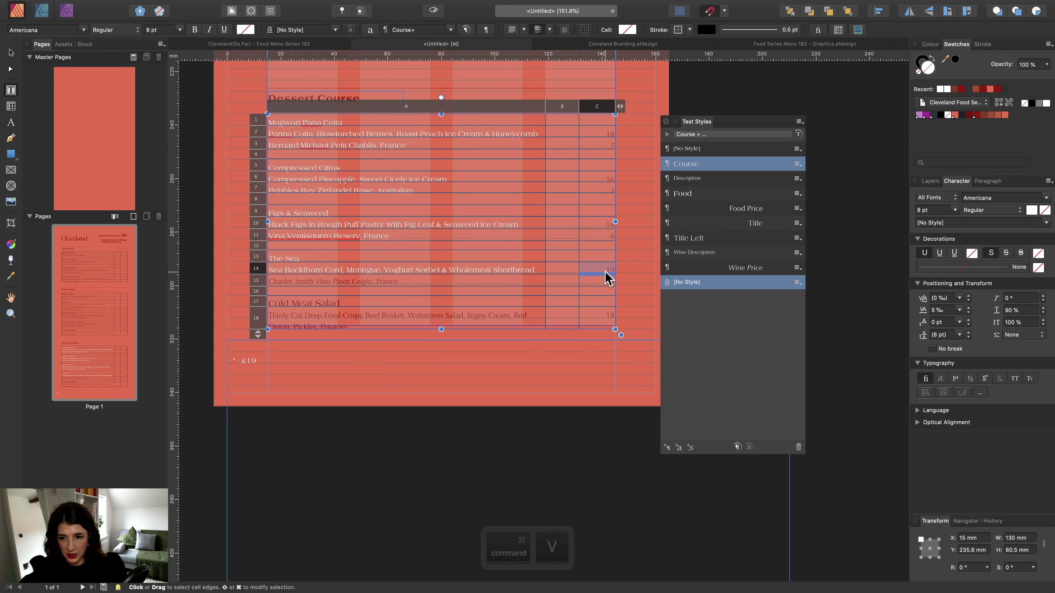
pyautogui.click(262, 281)
pyautogui.press('Escape')
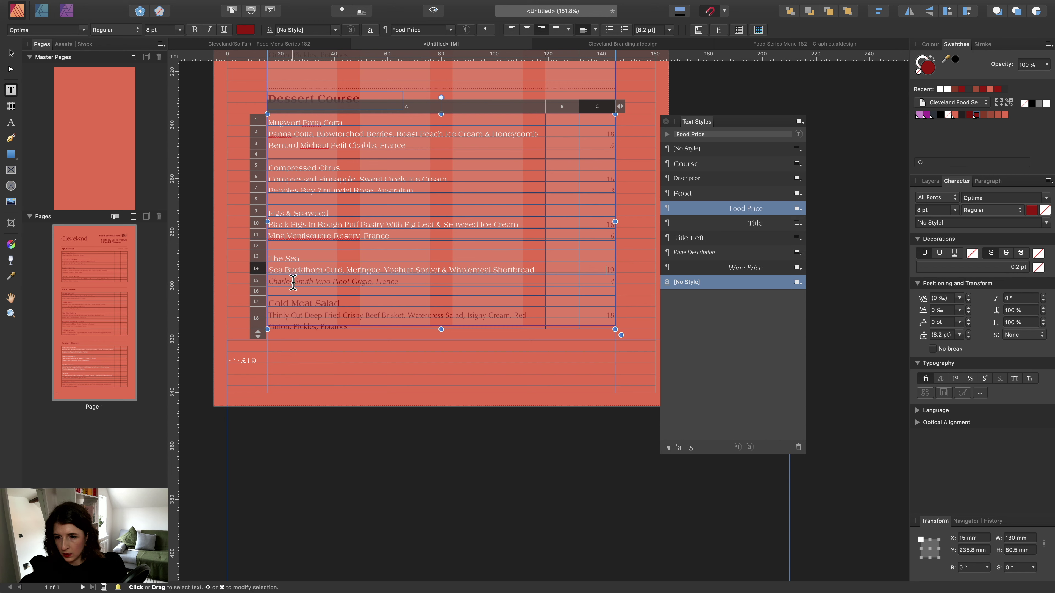
pyautogui.click(294, 281)
pyautogui.click(261, 280)
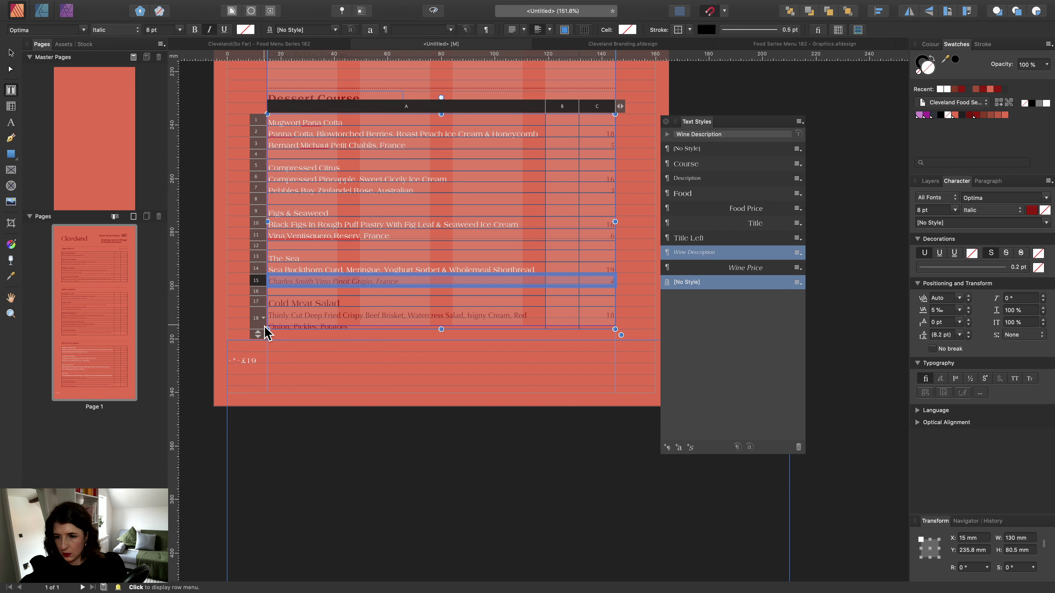
# Clear row 15's wine line and delete it along with the remaining empty rows.
pyautogui.press('BackSpace')
pyautogui.click(262, 280)
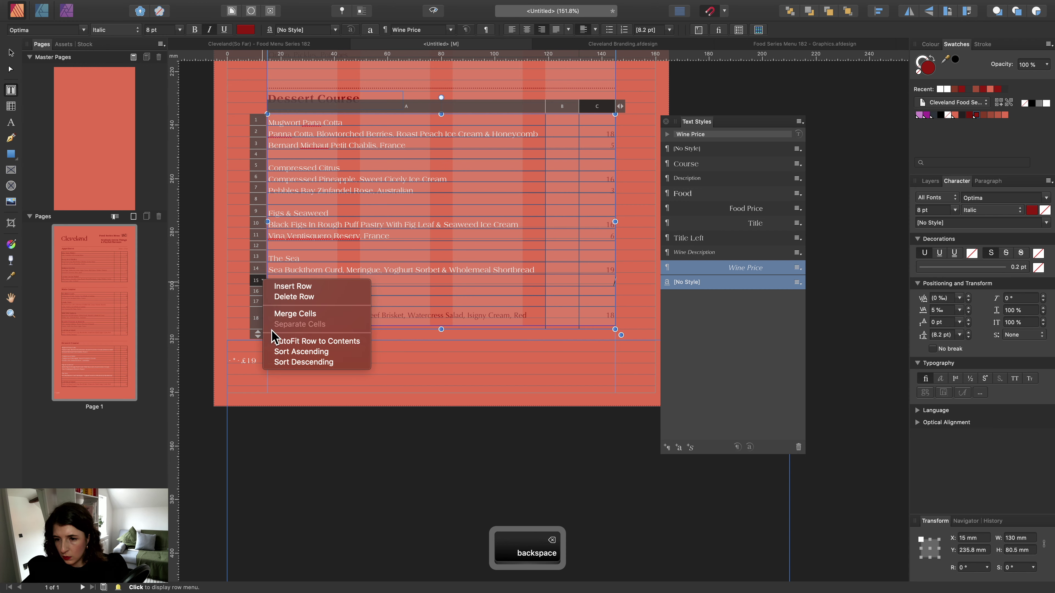
pyautogui.click(286, 297)
pyautogui.click(263, 280)
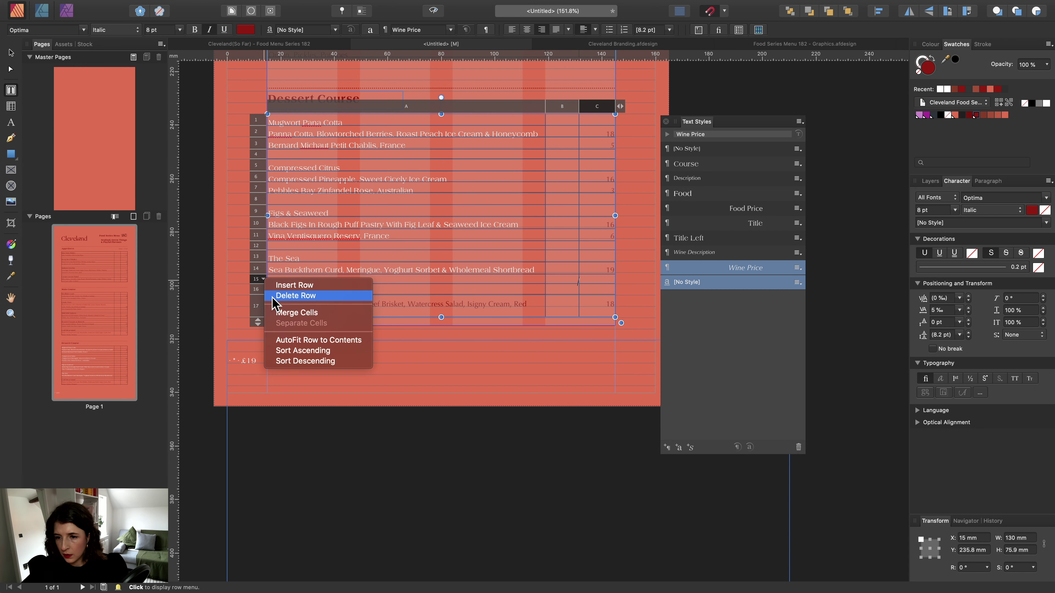
pyautogui.click(287, 295)
pyautogui.click(263, 280)
pyautogui.click(287, 295)
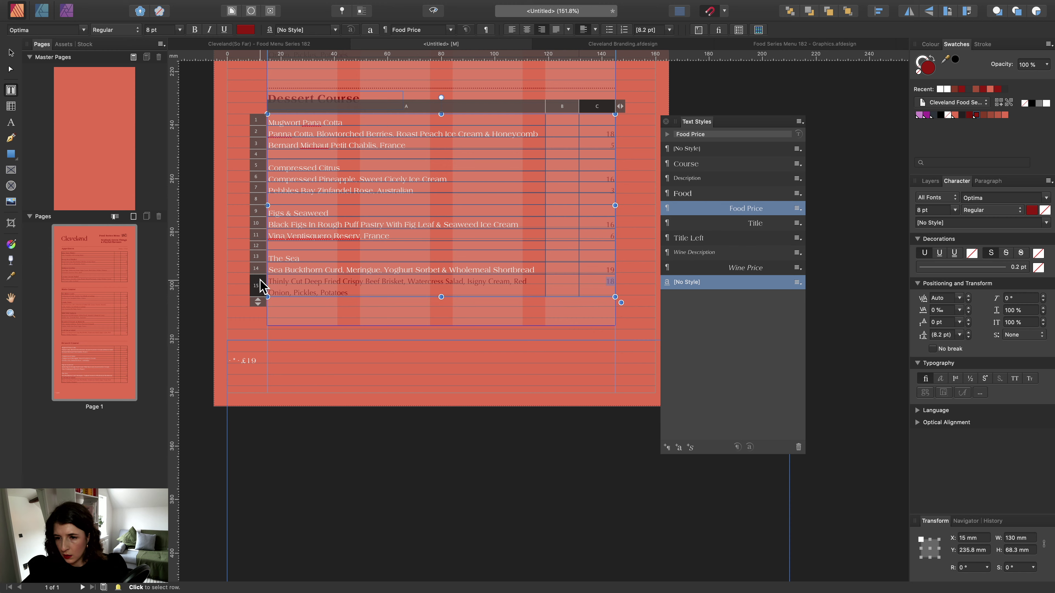
pyautogui.click(263, 279)
pyautogui.click(294, 294)
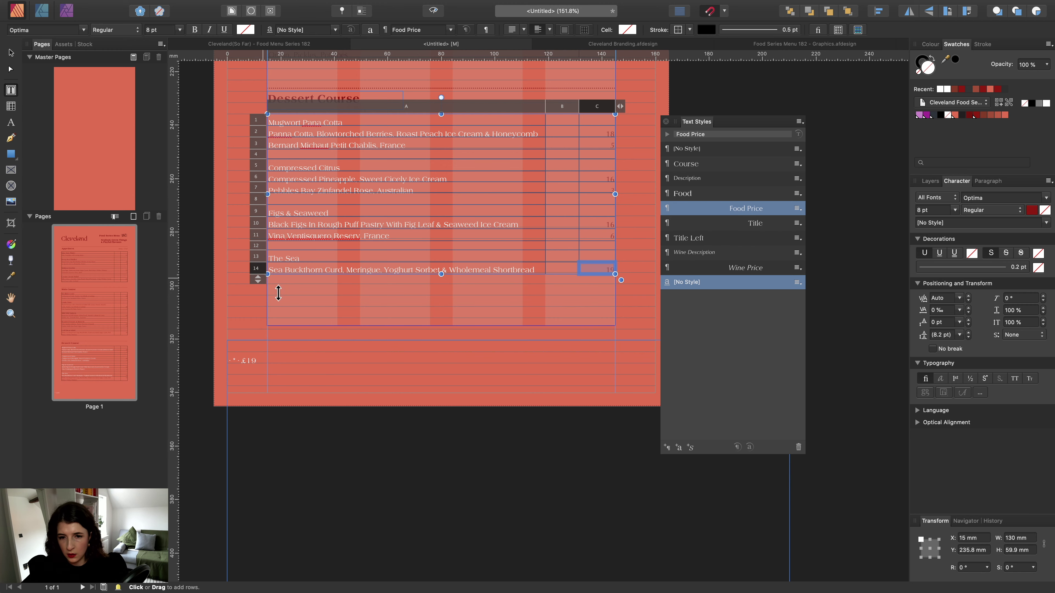
# Multi-select the price cells in column C: C10, C6 and C2.
pyautogui.scroll(2, 384, 288)
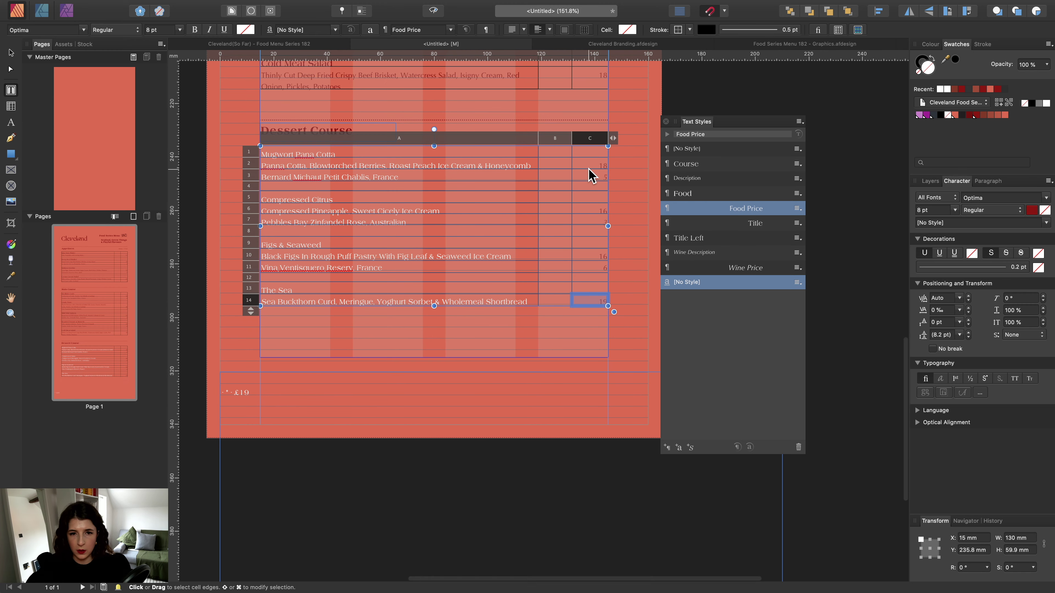
pyautogui.click(590, 176)
pyautogui.press('super')
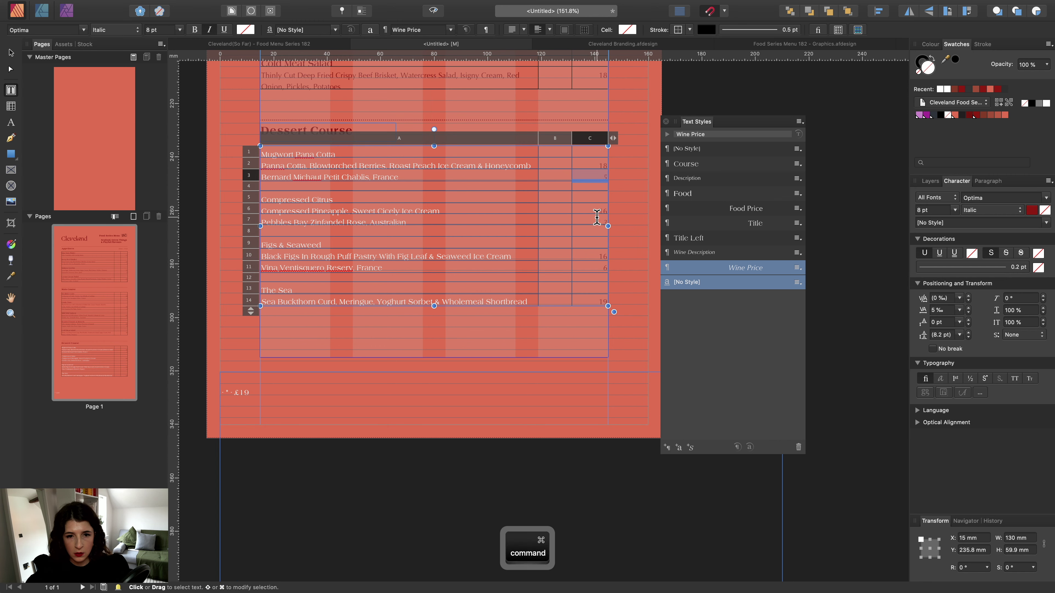
pyautogui.keyDown('super'); pyautogui.click(595, 221); pyautogui.keyUp('super')
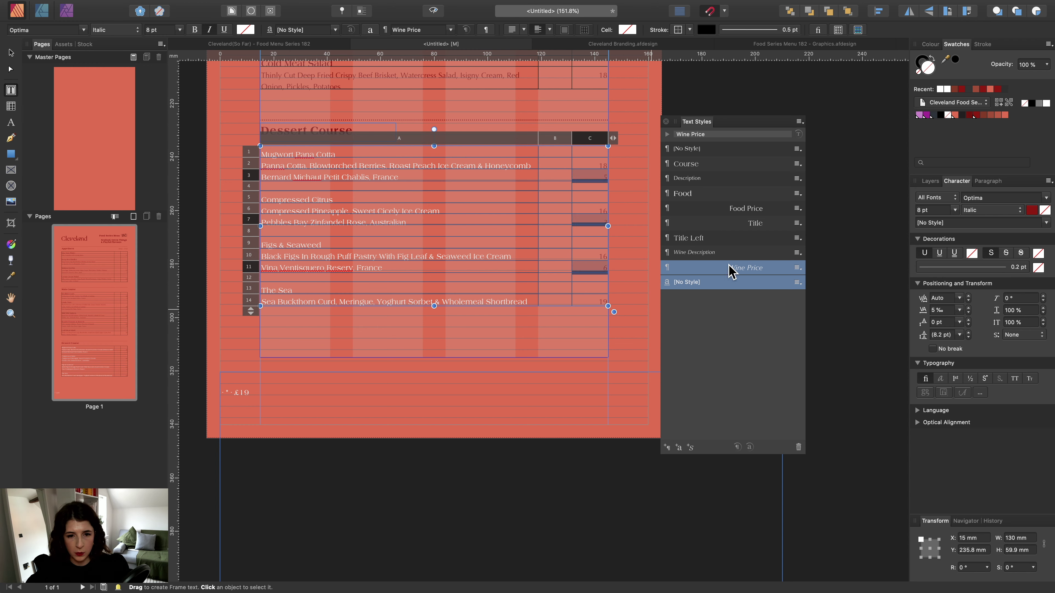
pyautogui.click(594, 255)
pyautogui.keyDown('super'); pyautogui.click(596, 207); pyautogui.keyUp('super')
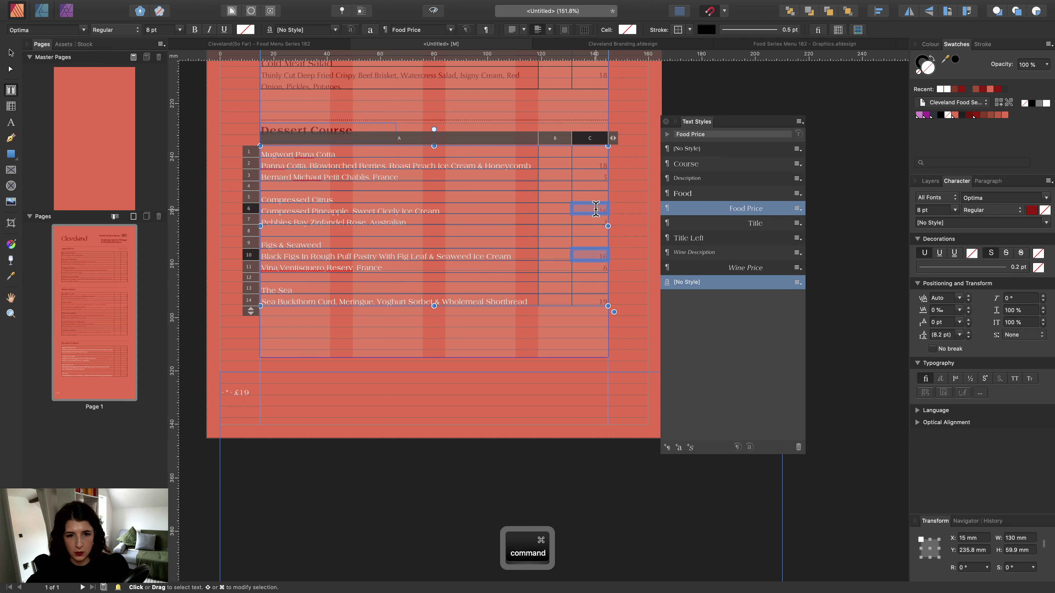
pyautogui.keyDown('super'); pyautogui.click(591, 166); pyautogui.keyUp('super')
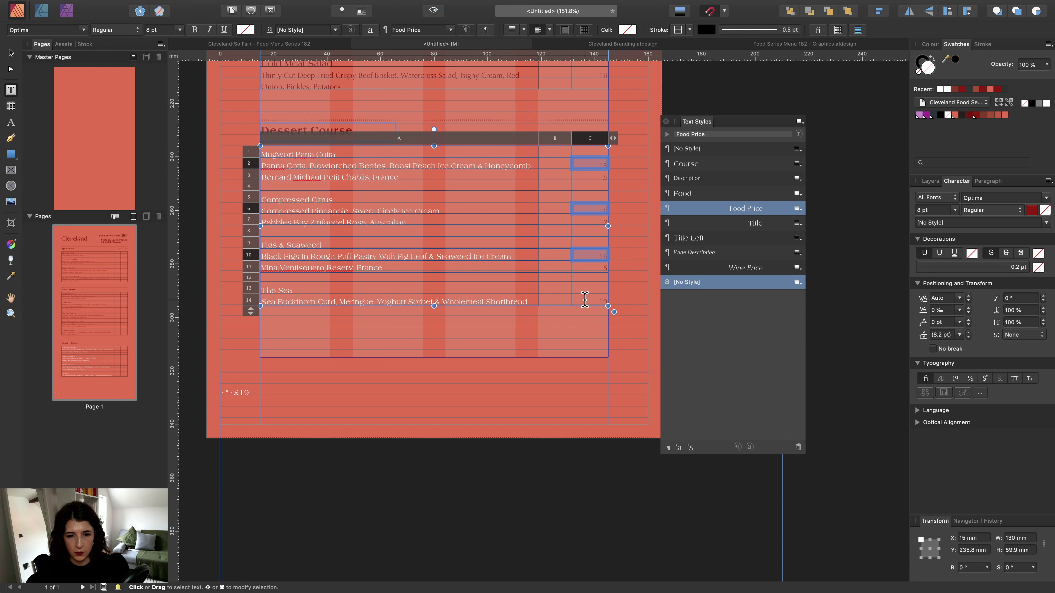
# Apply the Food style to dish names in cells A1, A5, A9 and A13.
pyautogui.click(322, 150)
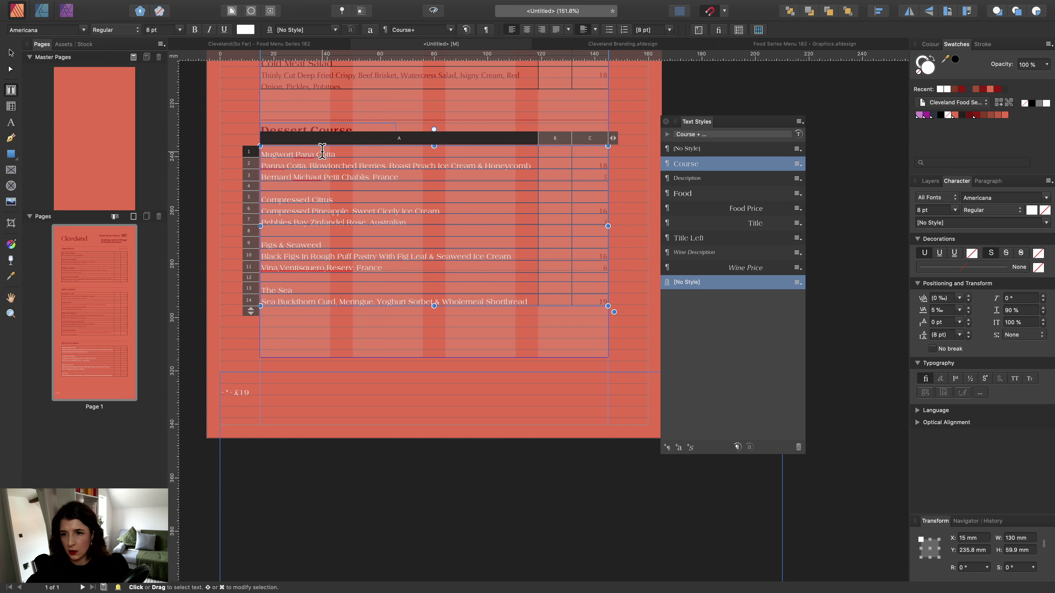
pyautogui.keyDown('super'); pyautogui.click(313, 196); pyautogui.keyUp('super')
pyautogui.keyDown('super'); pyautogui.click(299, 245); pyautogui.keyUp('super')
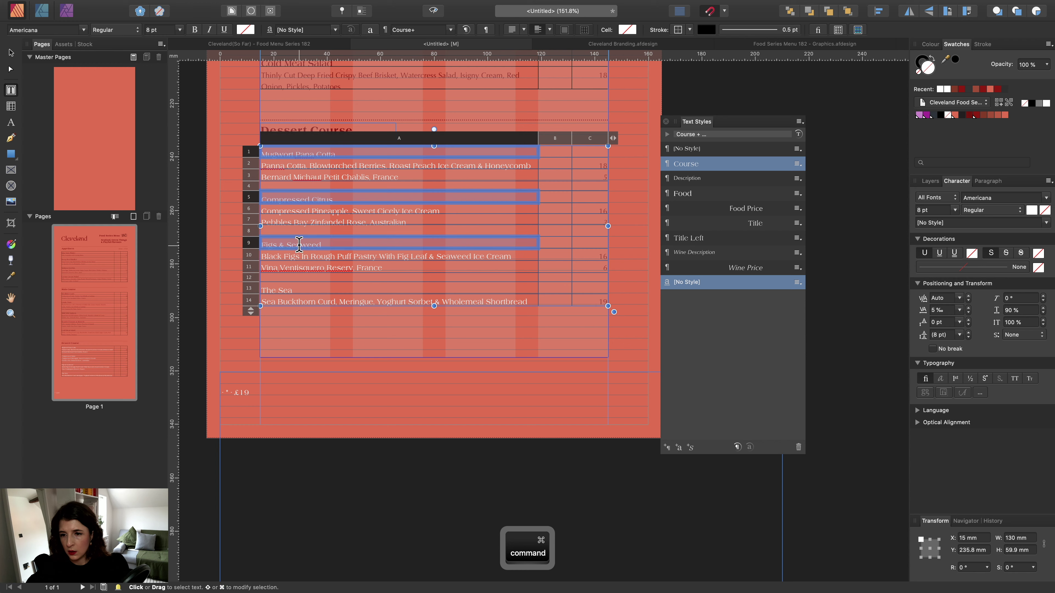
pyautogui.keyDown('super'); pyautogui.click(283, 290); pyautogui.keyUp('super')
pyautogui.click(687, 194)
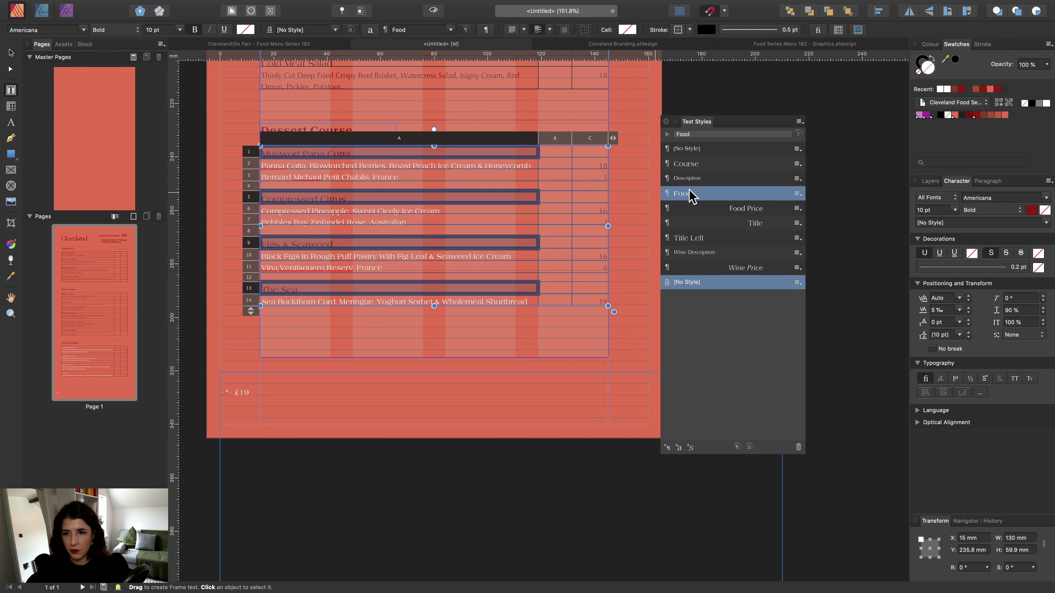
# Apply the Description style to descriptions in cells A2, A6, A10 and A14.
pyautogui.click(320, 166)
pyautogui.keyDown('super'); pyautogui.click(312, 209); pyautogui.keyUp('super')
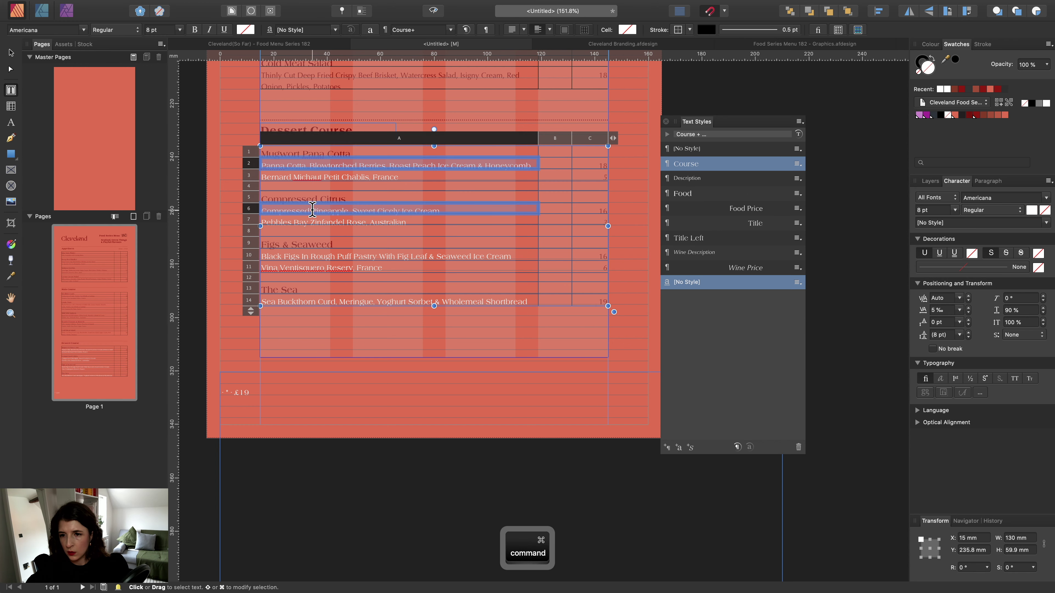
pyautogui.keyDown('super'); pyautogui.click(309, 258); pyautogui.keyUp('super')
pyautogui.keyDown('super'); pyautogui.click(304, 302); pyautogui.keyUp('super')
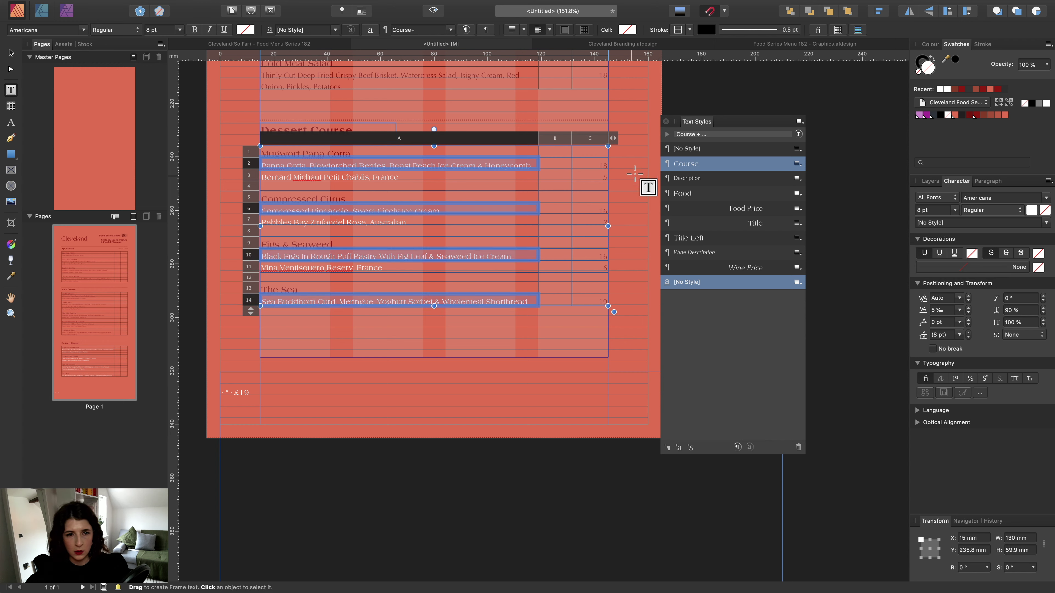
pyautogui.click(686, 178)
# Give wine lines A3, A7 and A11 the Wine Description style, then select the stray £19 frame.
pyautogui.click(326, 178)
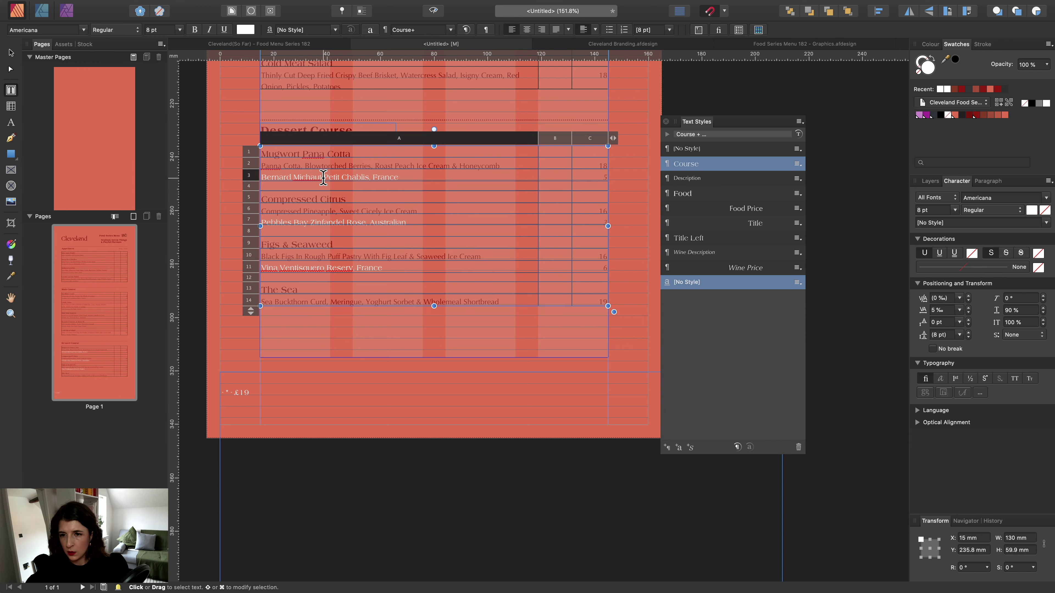
pyautogui.keyDown('super'); pyautogui.click(328, 221); pyautogui.keyUp('super')
pyautogui.keyDown('super'); pyautogui.click(326, 268); pyautogui.keyUp('super')
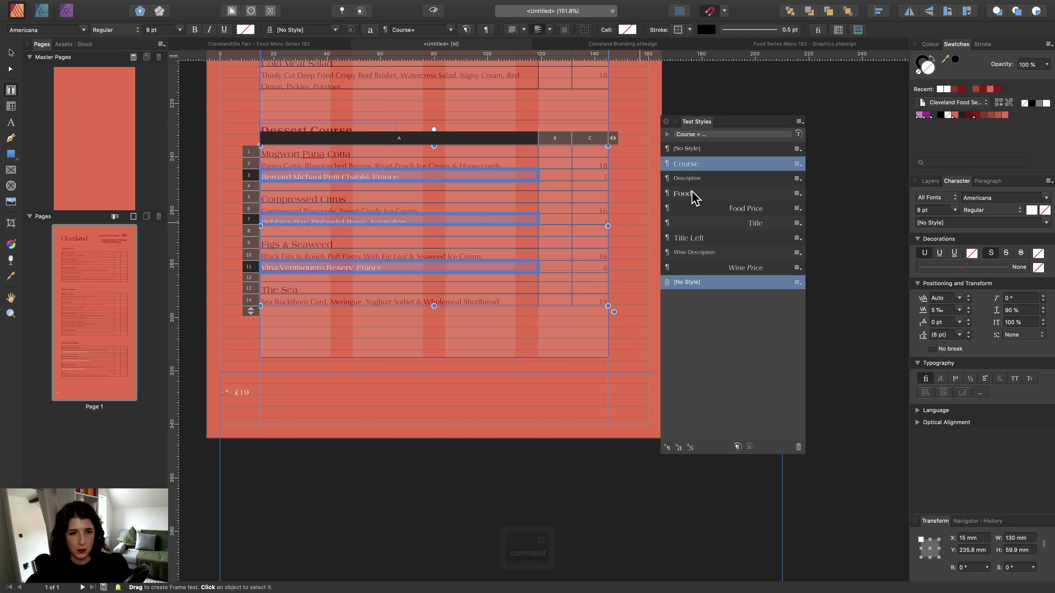
pyautogui.click(711, 178)
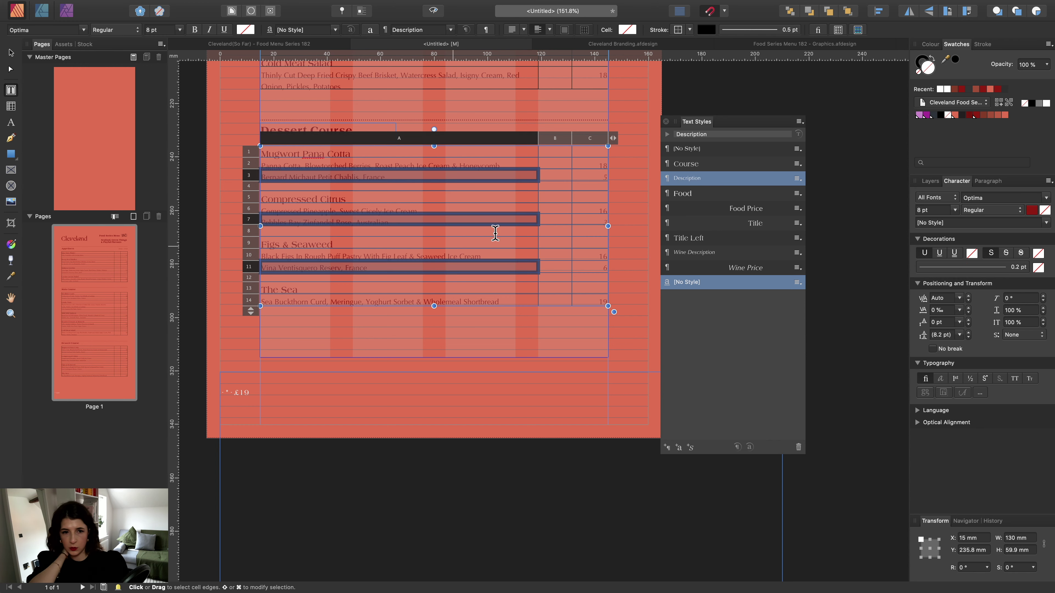
pyautogui.click(693, 252)
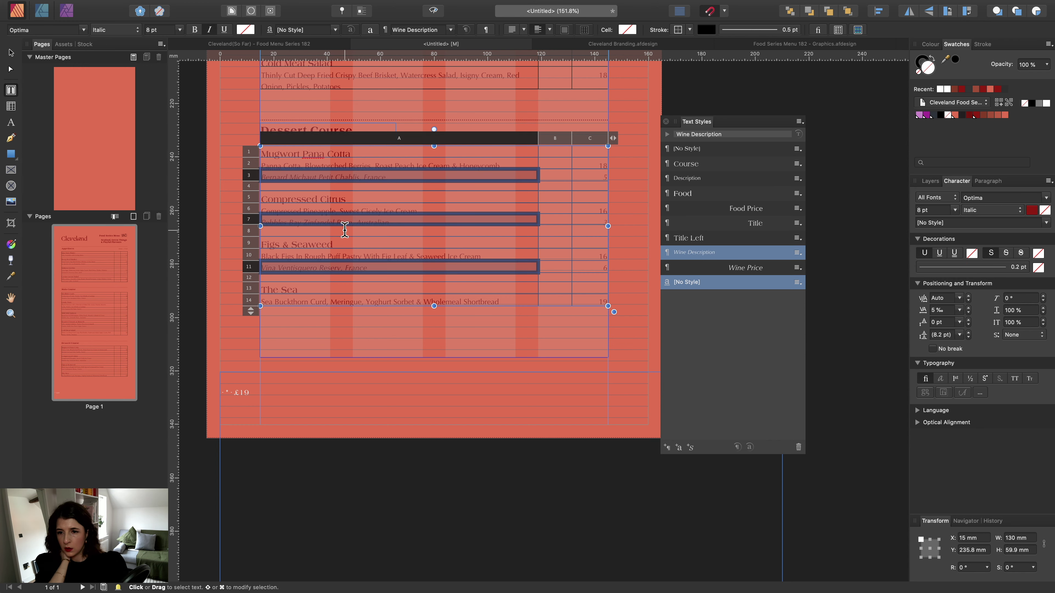
pyautogui.click(9, 52)
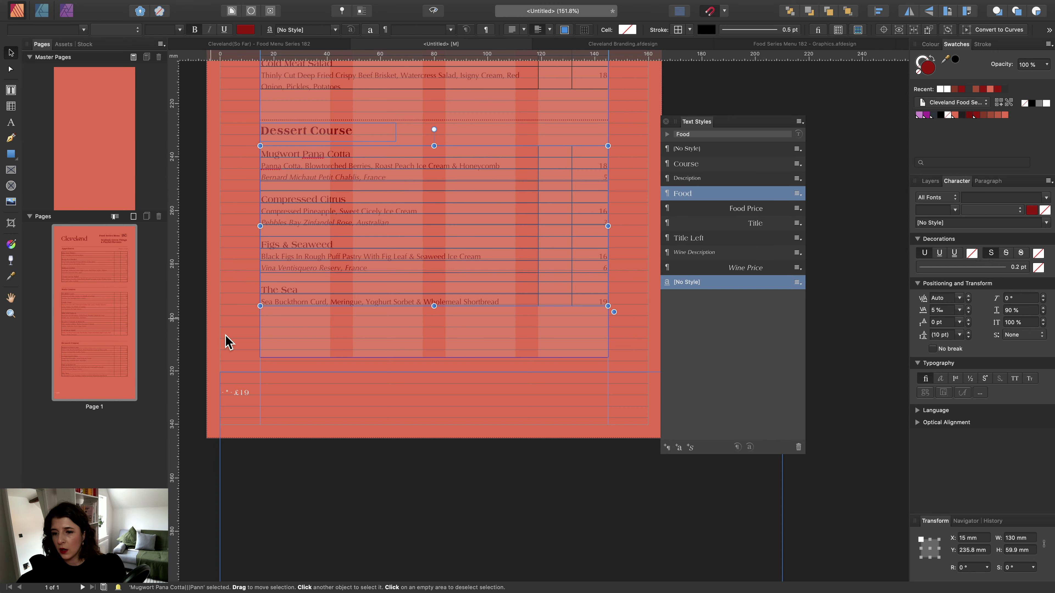
pyautogui.click(268, 396)
# Delete the £19 frame and duplicate the Dessert Course heading and dotted divider below the table.
pyautogui.press('BackSpace')
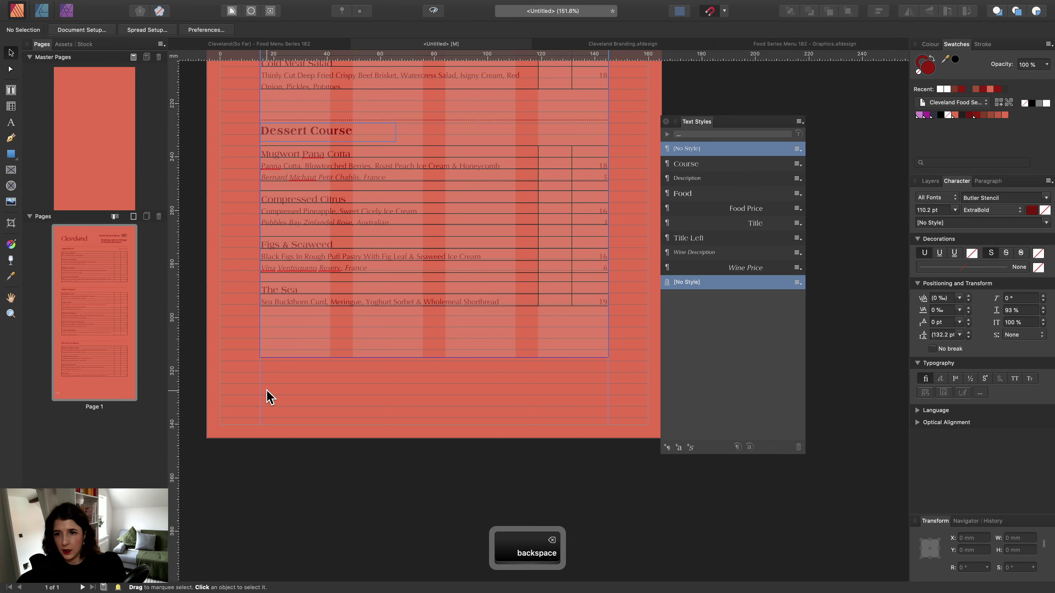
pyautogui.scroll(-3, 267, 396)
pyautogui.hscroll(-3, 266, 399)
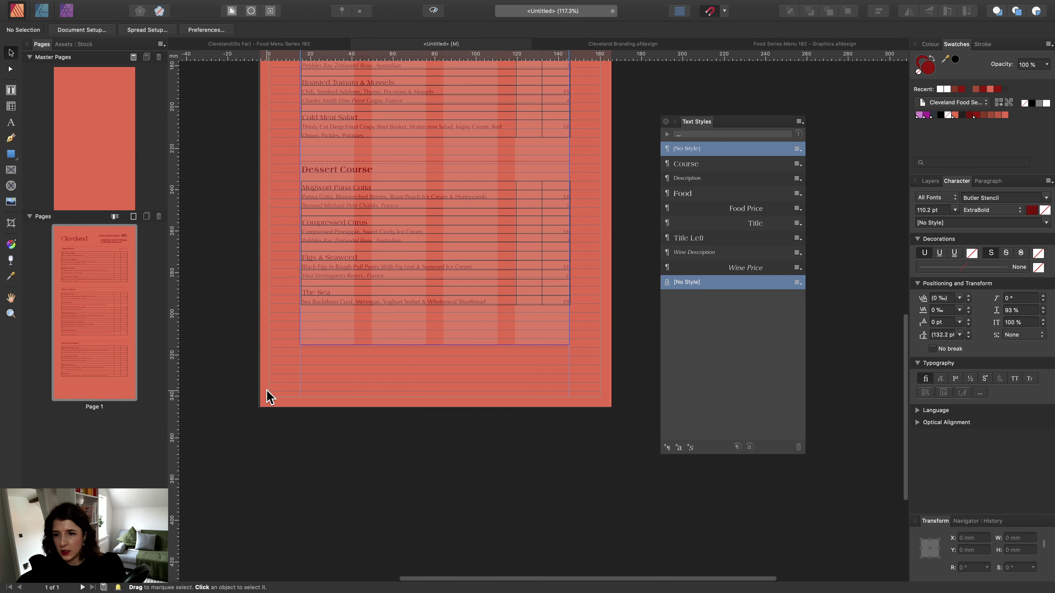
pyautogui.click(343, 170)
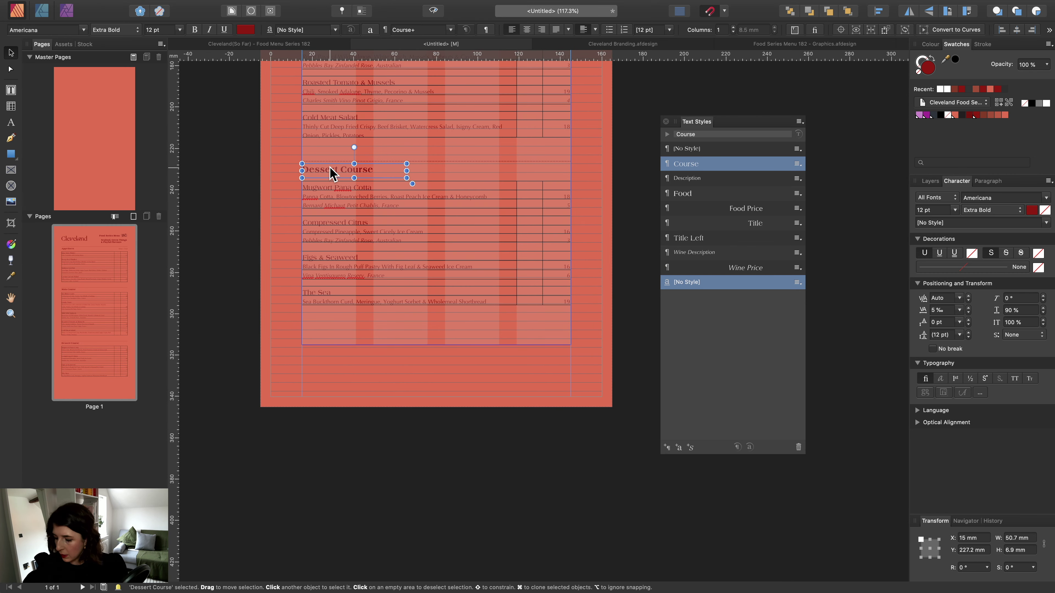
pyautogui.moveTo(331, 173); pyautogui.dragTo(343, 336)
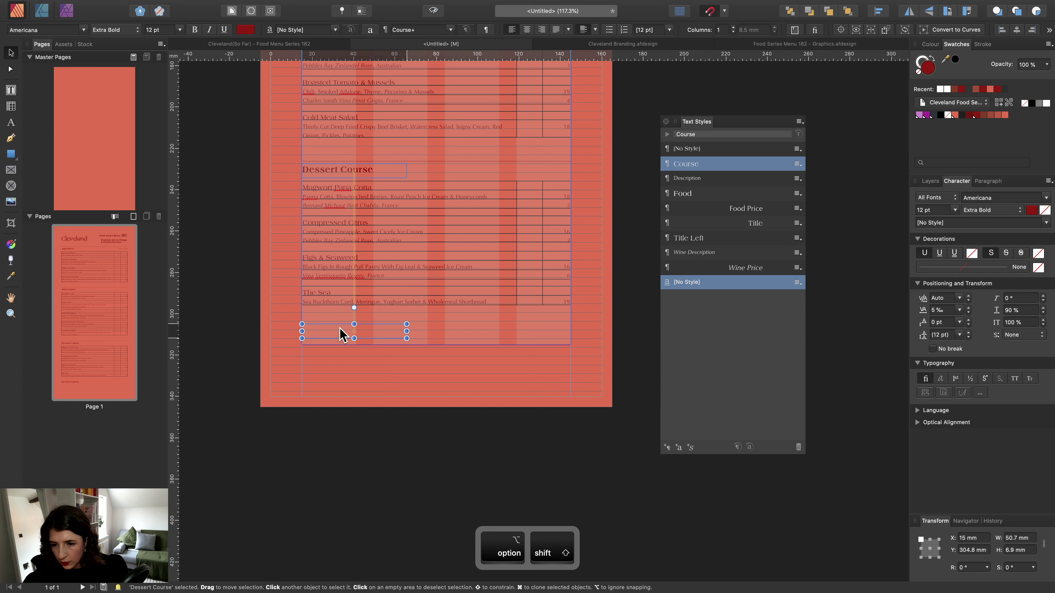
pyautogui.click(424, 161)
pyautogui.moveTo(418, 163); pyautogui.dragTo(402, 328)
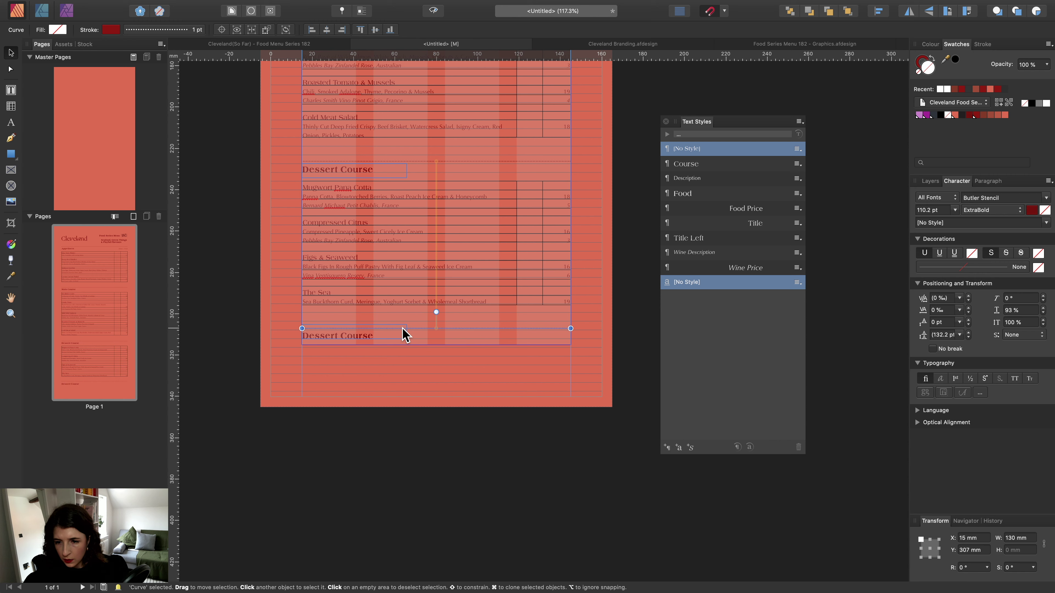
pyautogui.press('Up')
# Shorten the copied text frame and restyle its text as Description.
pyautogui.keyDown('alt'); pyautogui.click(366, 337); pyautogui.keyUp('alt')
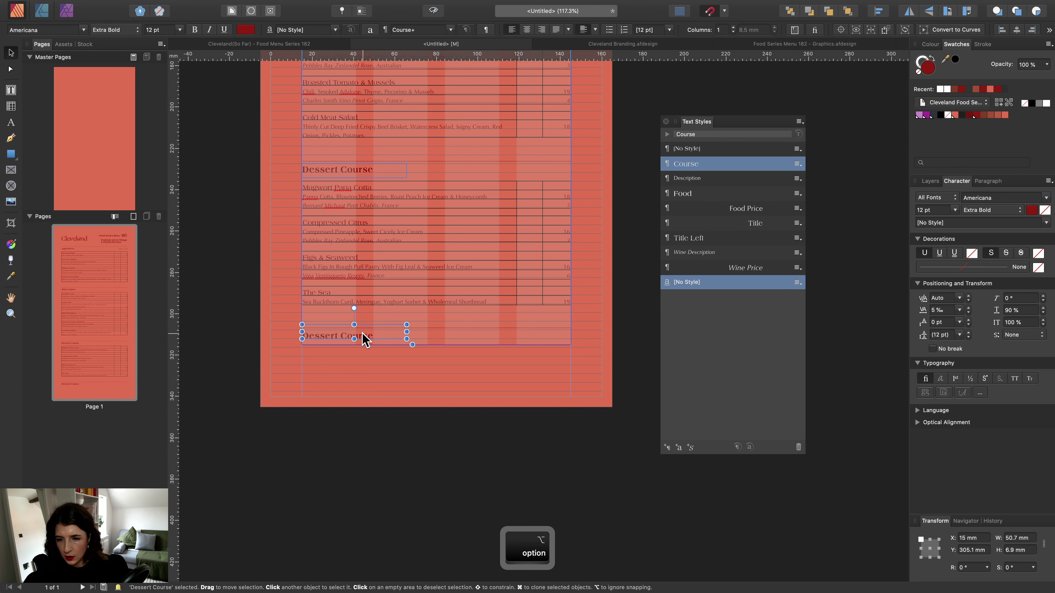
pyautogui.moveTo(354, 324); pyautogui.dragTo(571, 342)
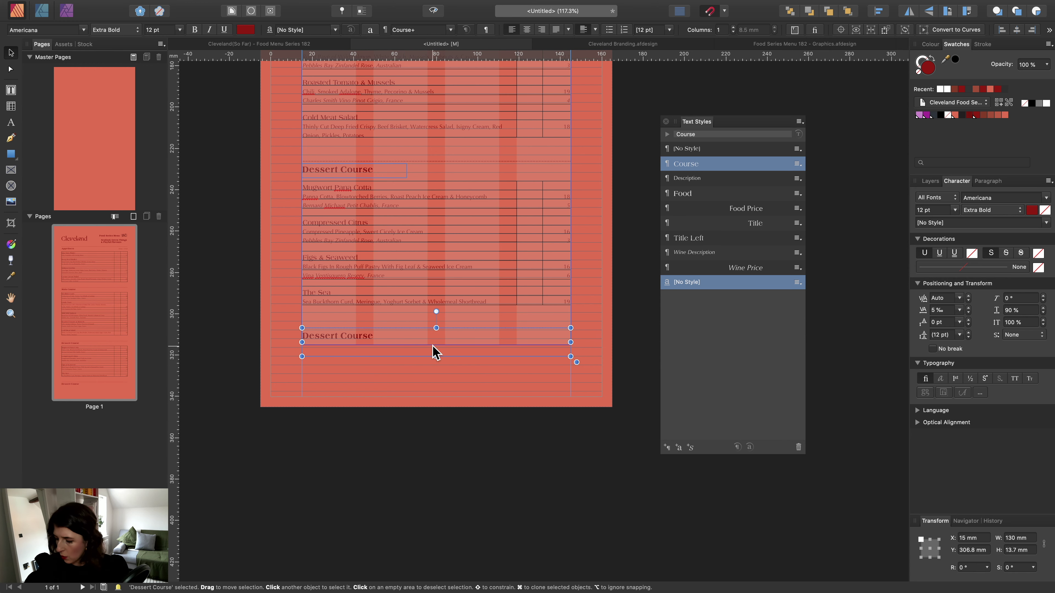
pyautogui.doubleClick(341, 347)
pyautogui.press('super+a')
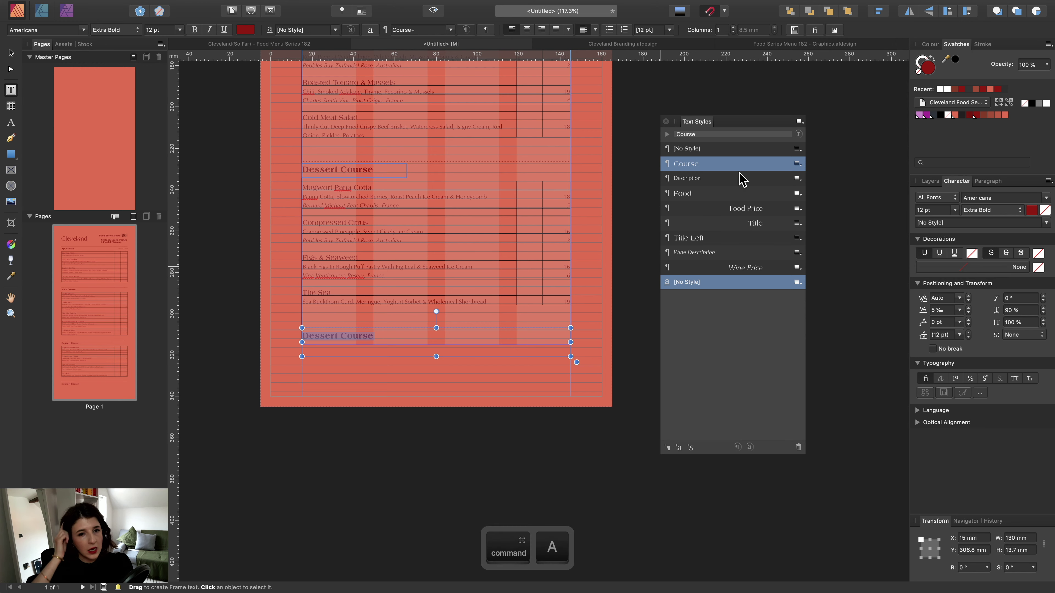
pyautogui.click(717, 179)
# Cut the disclaimer paragraph from the Pages draft.
pyautogui.press('super+Tab')
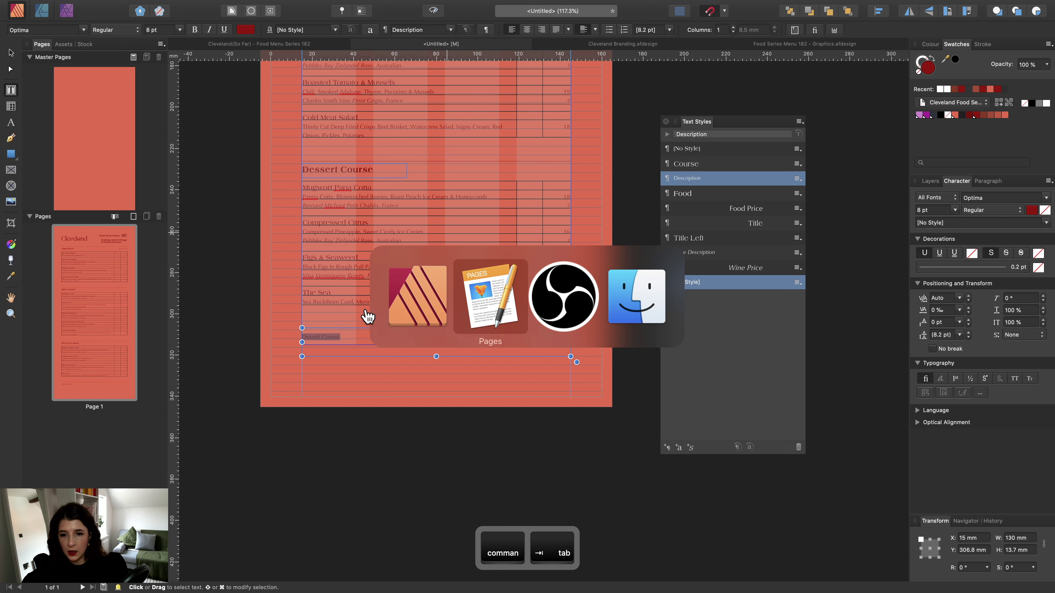
pyautogui.scroll(-5, 361, 358)
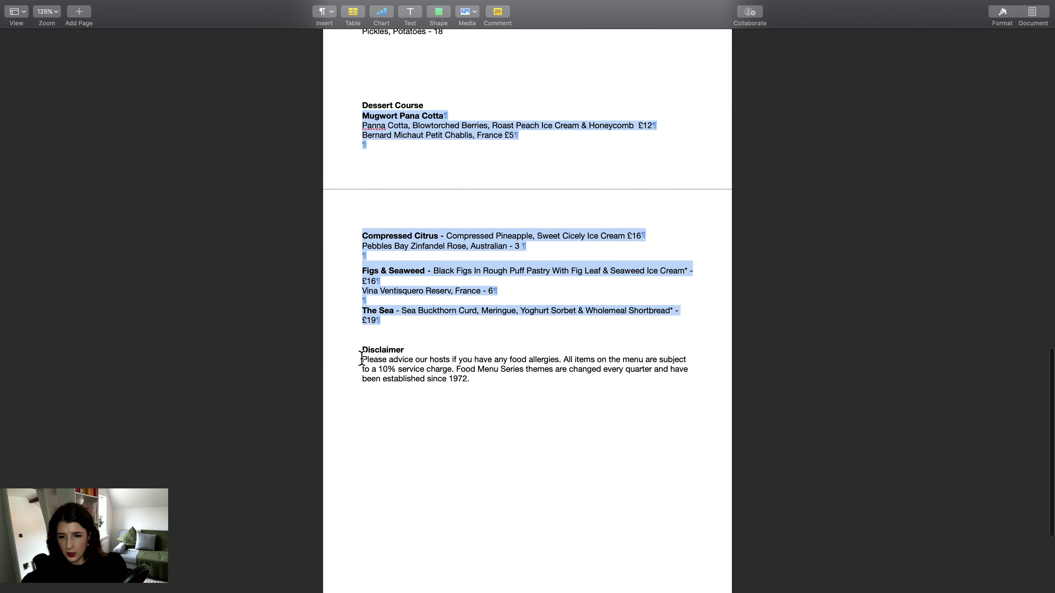
pyautogui.moveTo(361, 358); pyautogui.dragTo(473, 380)
pyautogui.press('super+x')
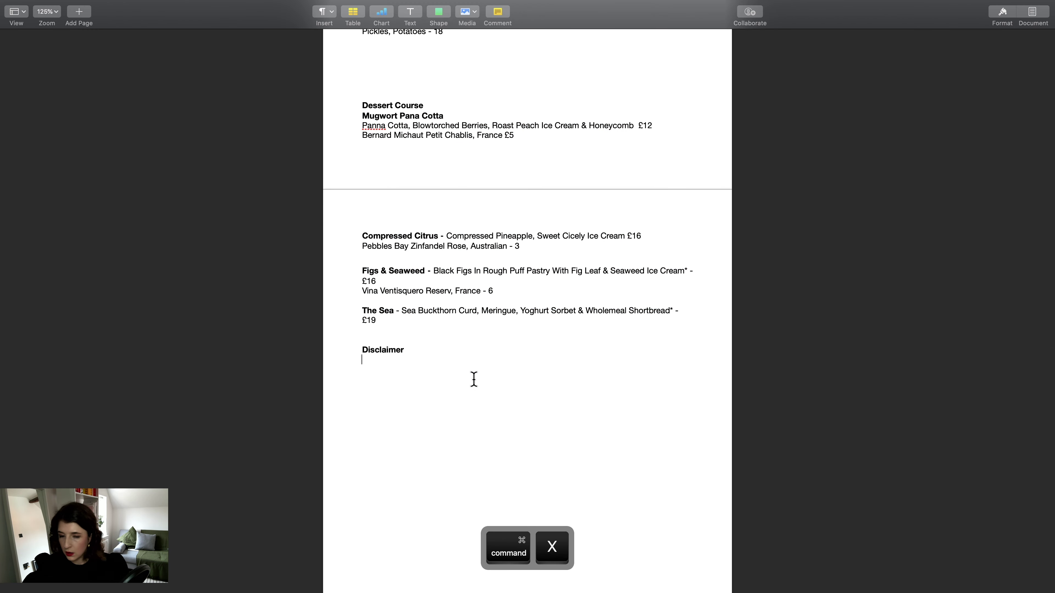
pyautogui.press('super+Tab')
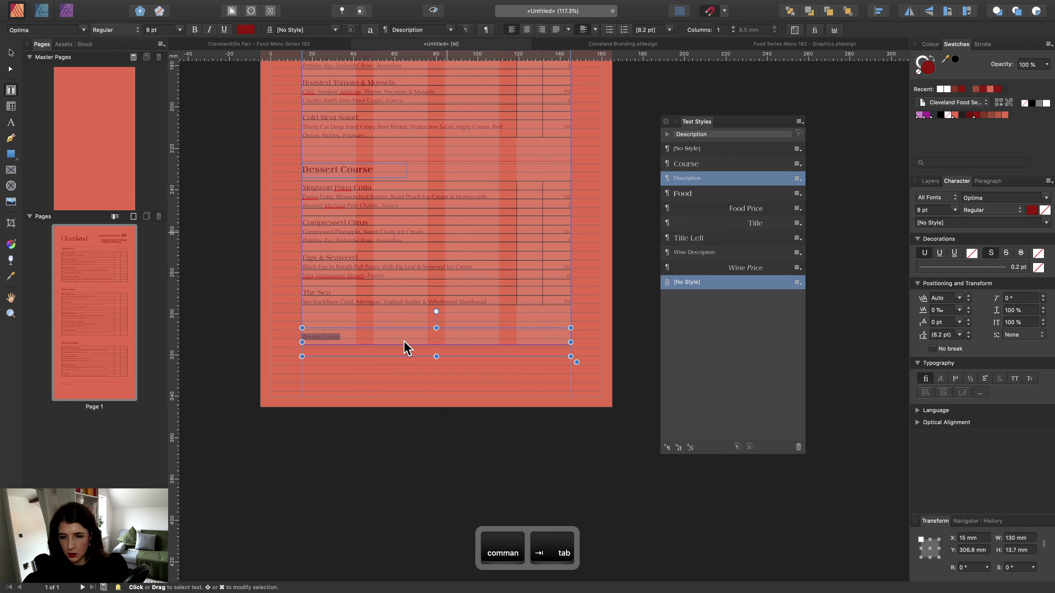
# Paste the allergy and service-charge disclaimer, apply the Description style, and change 1972 to 1962.
pyautogui.press('super+v')
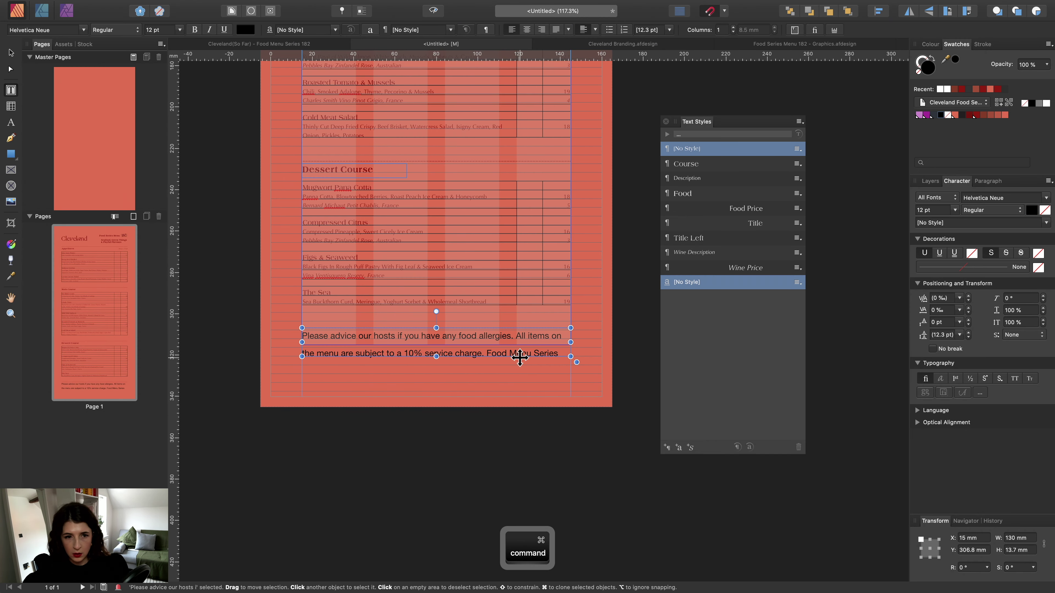
pyautogui.press('super+a')
pyautogui.click(708, 181)
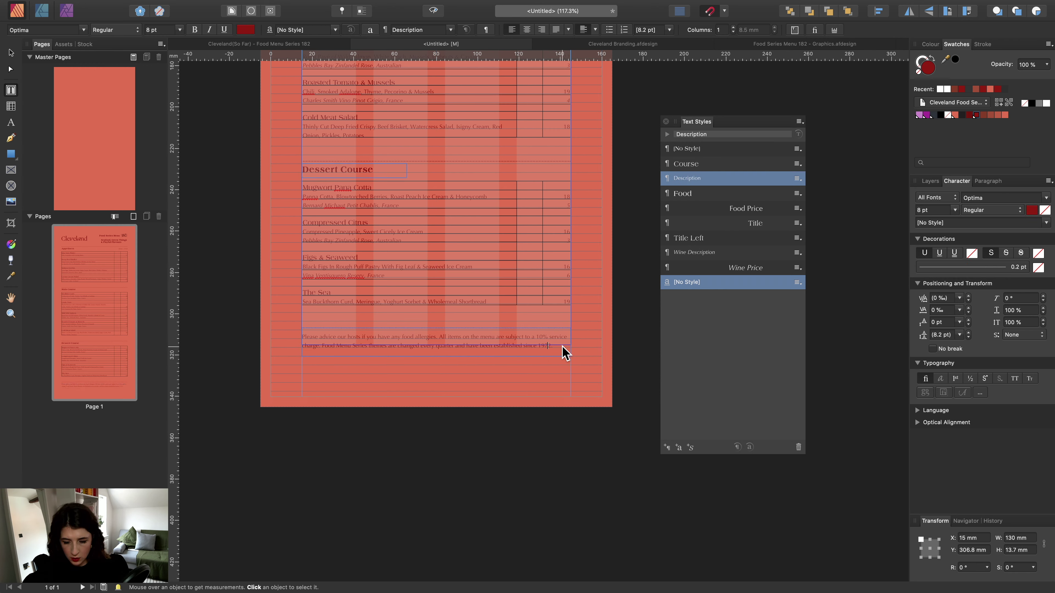
pyautogui.press('BackSpace')
pyautogui.write('6')
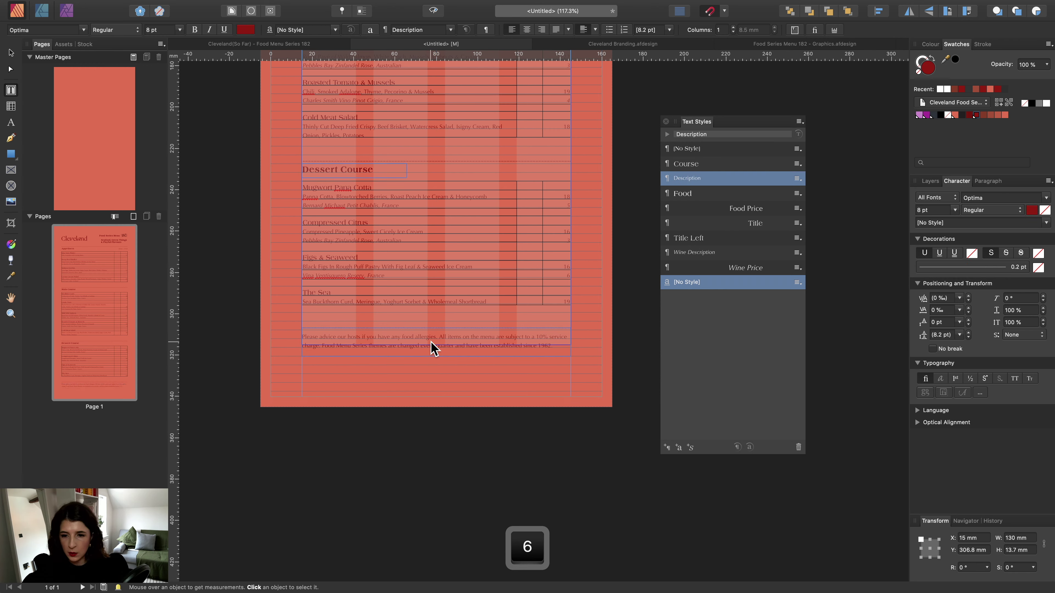
# Shorten the disclaimer frame to fit its text and preview the page without guides.
pyautogui.click(11, 52)
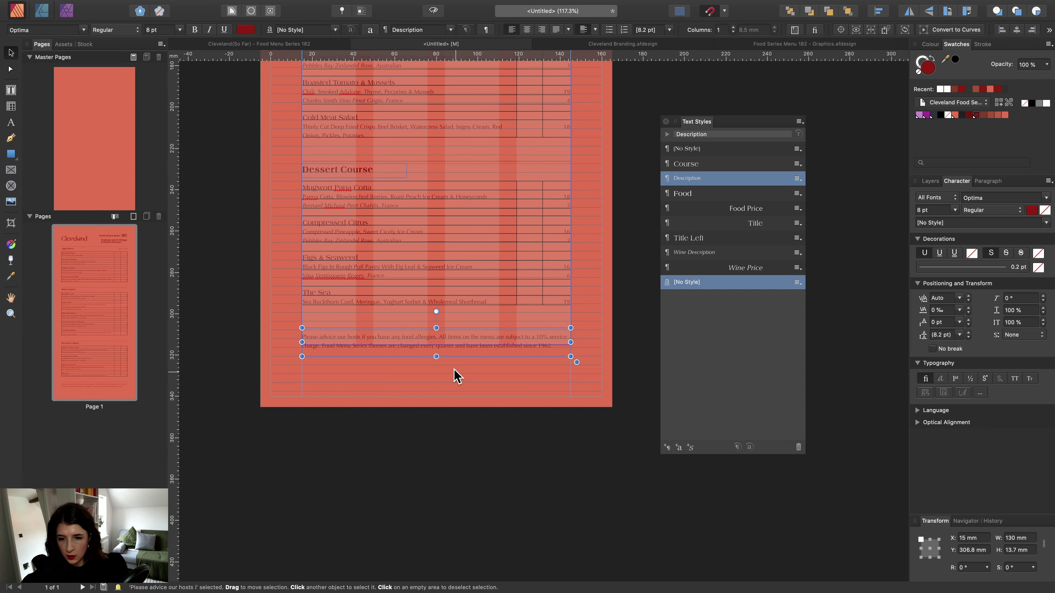
pyautogui.moveTo(436, 357); pyautogui.dragTo(436, 352)
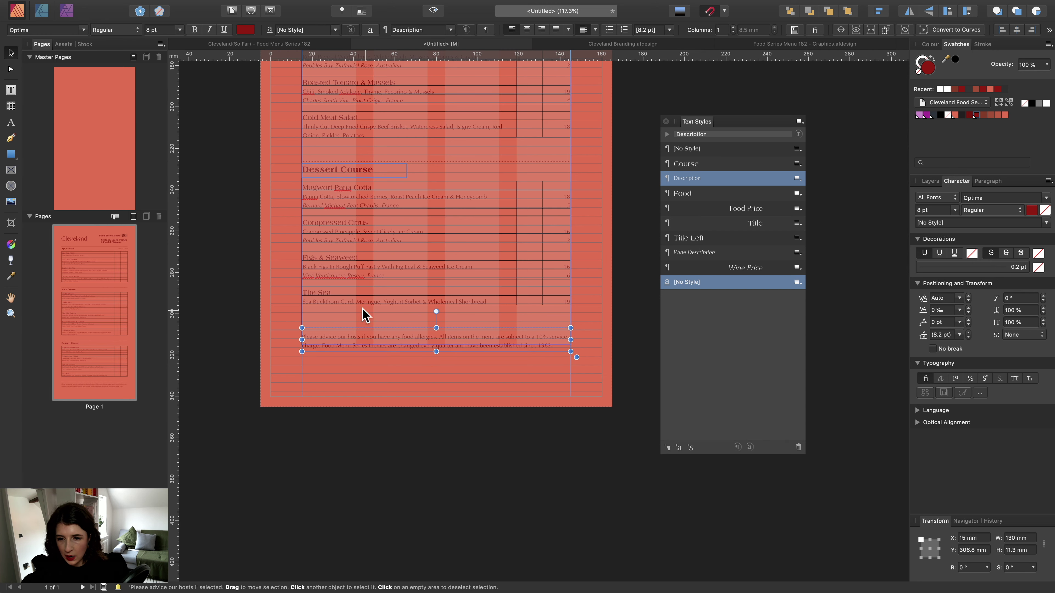
pyautogui.press('Escape')
pyautogui.scroll(5, 362, 322)
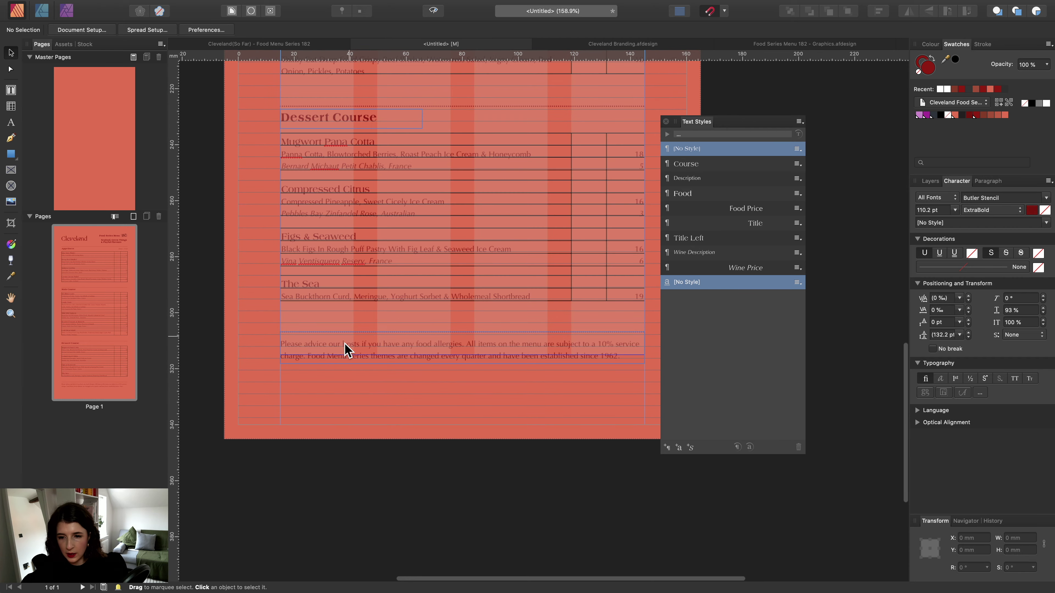
pyautogui.scroll(-5, 519, 360)
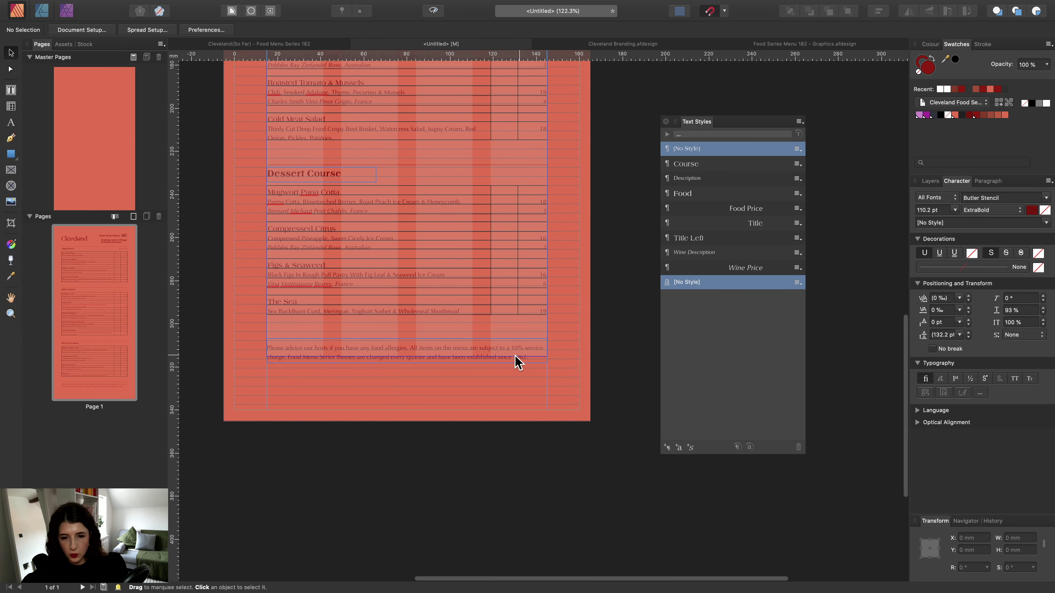
pyautogui.press('ctrl')
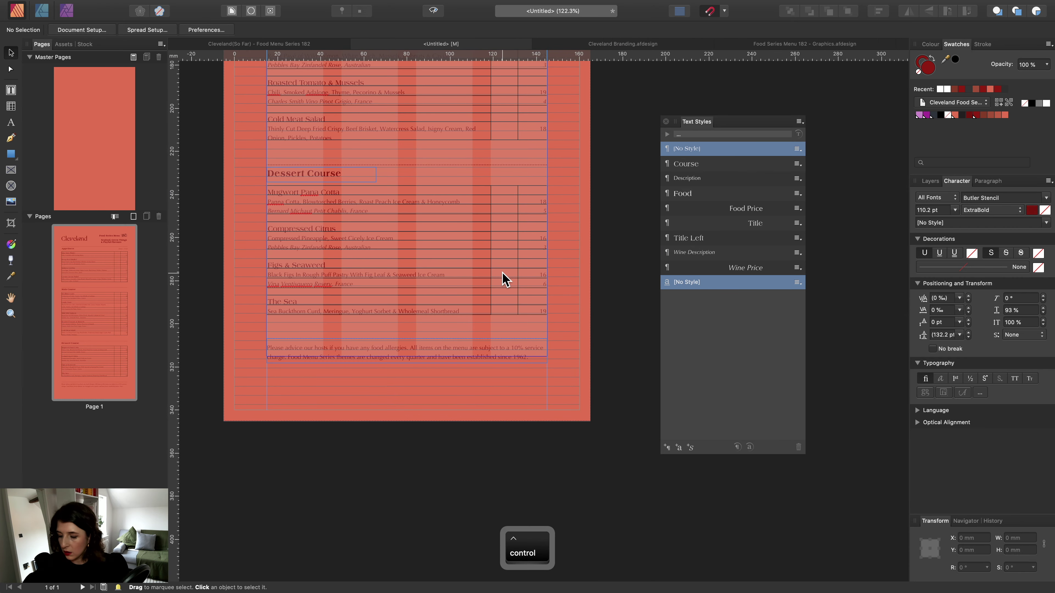
pyautogui.hotkey('ctrl', 'w')
pyautogui.scroll(3, 450, 234)
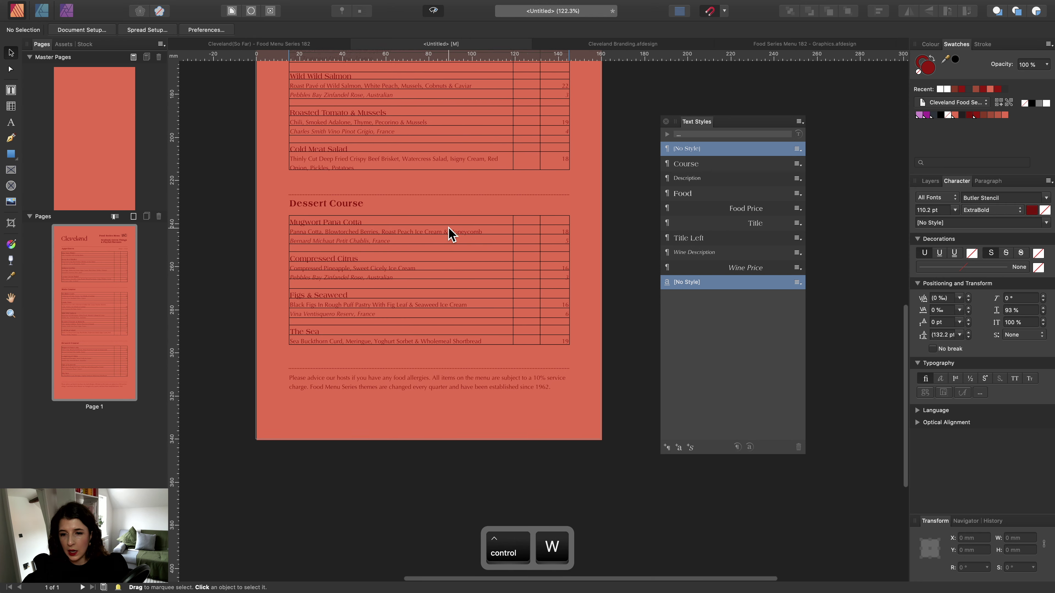
pyautogui.click(449, 233)
pyautogui.scroll(3, 449, 254)
pyautogui.press('shift')
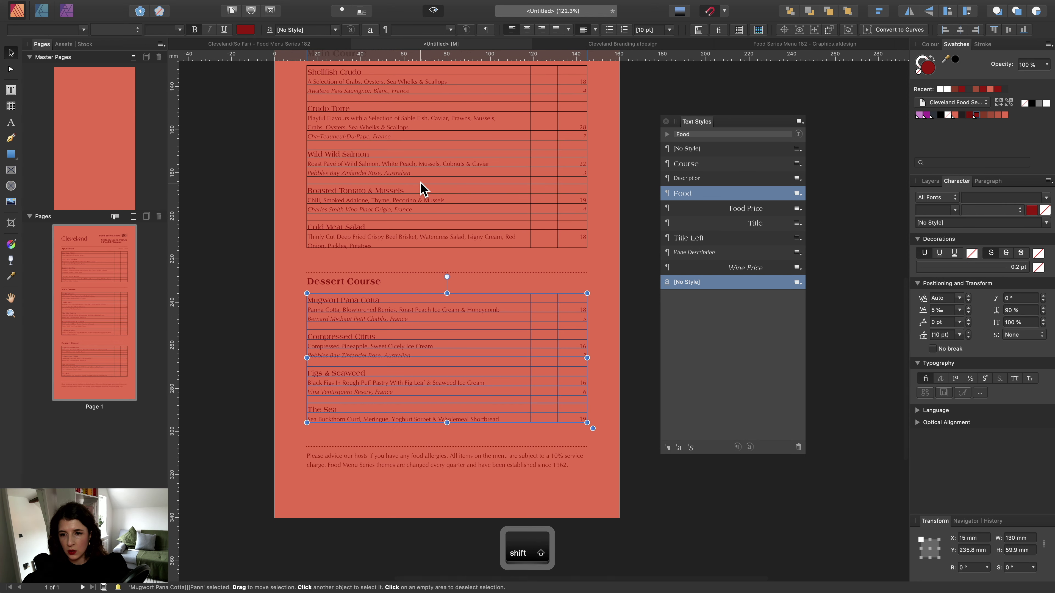
# Remove the outer stroke and cell borders from the Main Course table.
pyautogui.keyDown('shift'); pyautogui.click(421, 187); pyautogui.keyUp('shift')
pyautogui.scroll(5, 420, 188)
pyautogui.keyDown('shift'); pyautogui.click(416, 175); pyautogui.keyUp('shift')
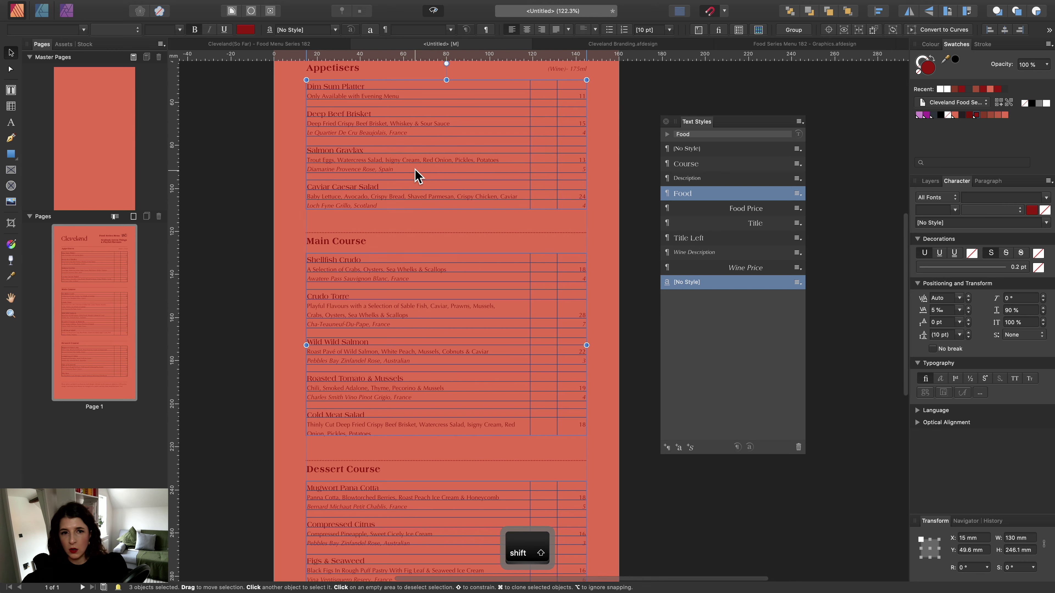
pyautogui.click(328, 5)
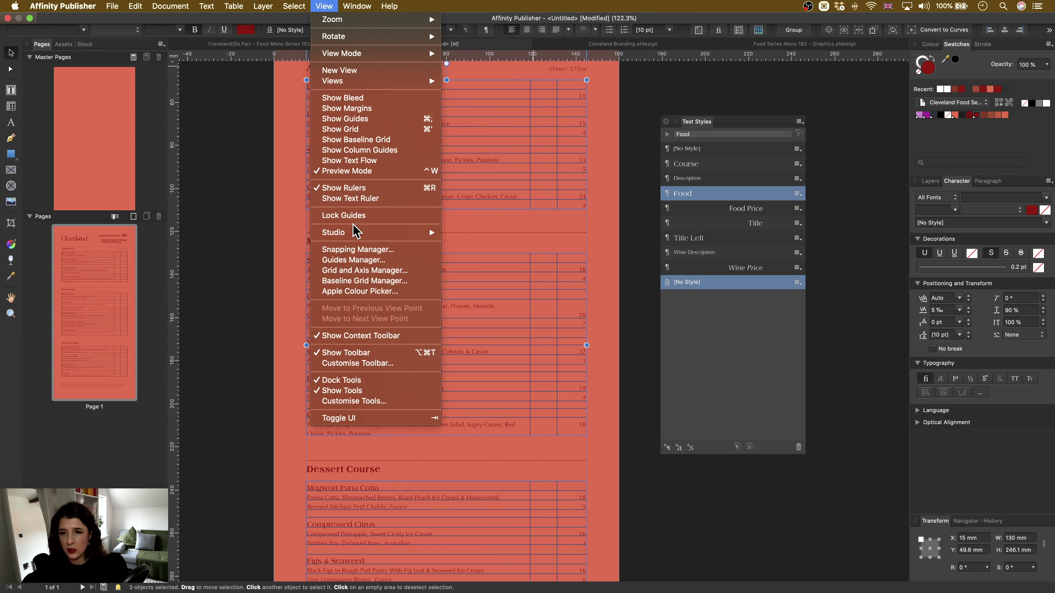
pyautogui.moveTo(348, 232)
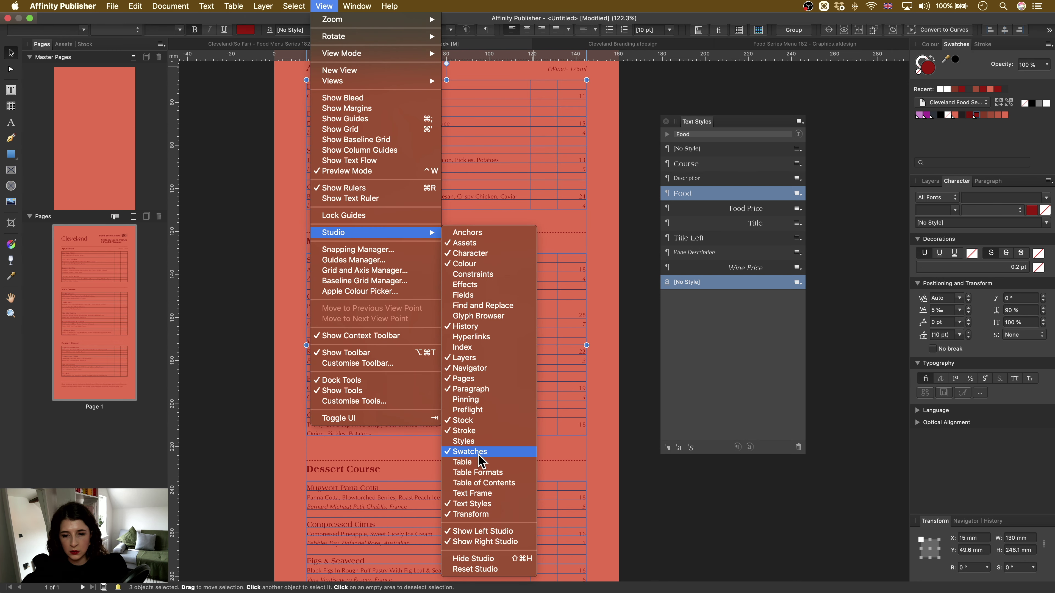
pyautogui.click(478, 462)
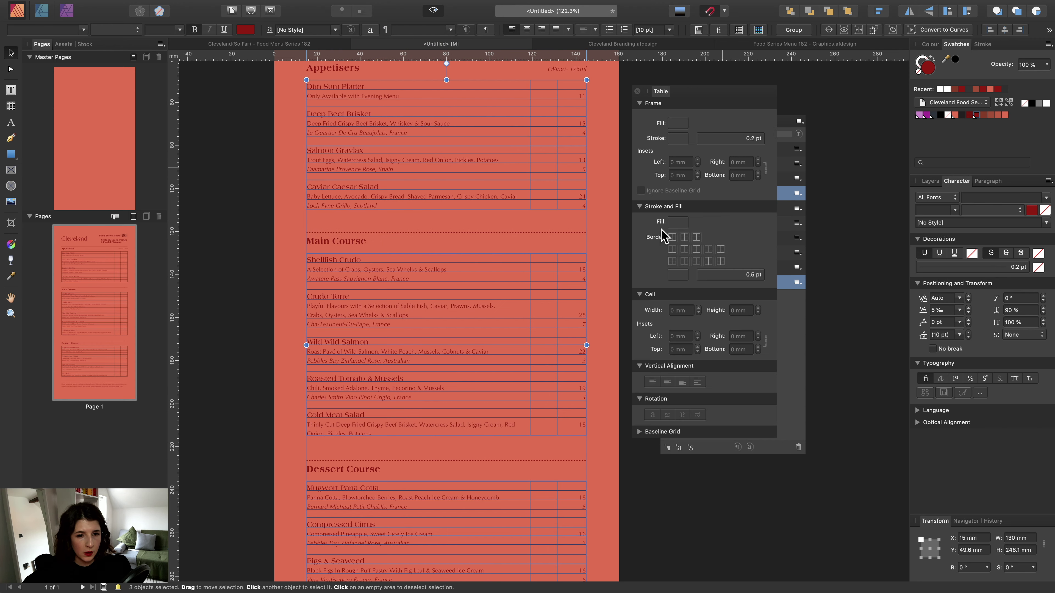
pyautogui.click(457, 299)
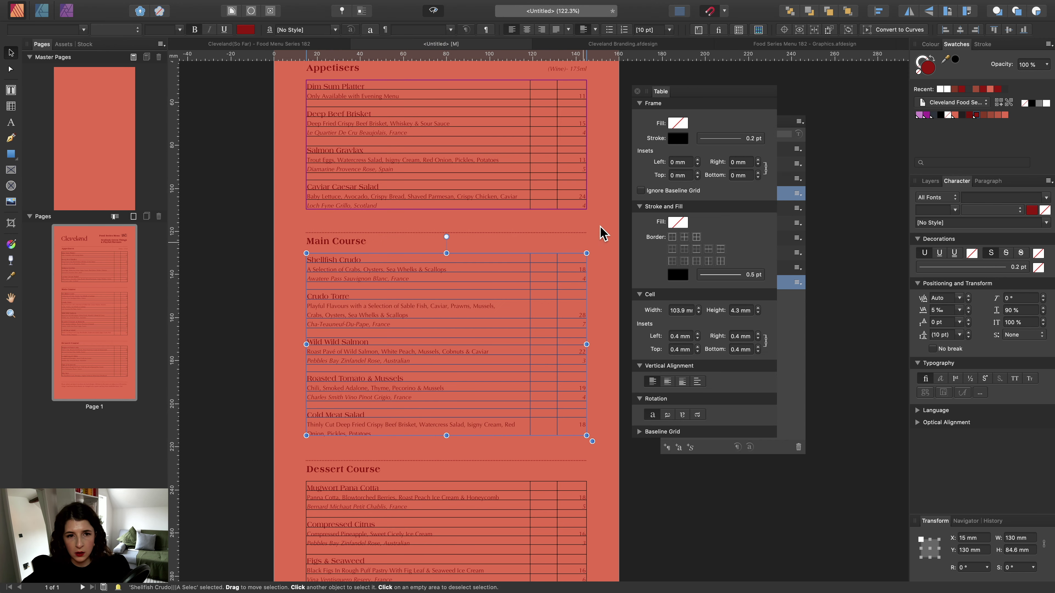
pyautogui.click(678, 139)
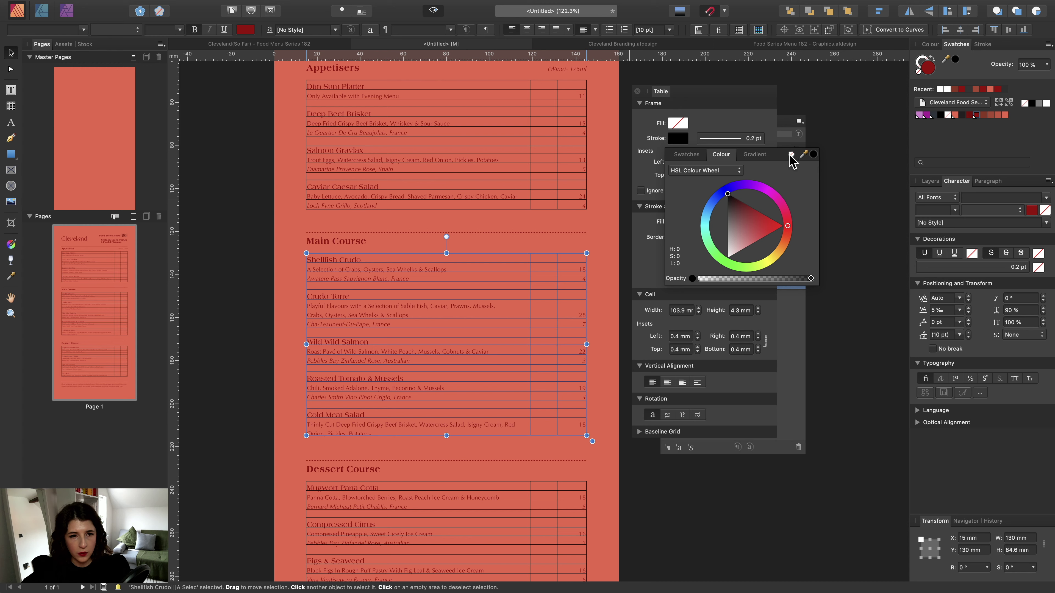
pyautogui.click(790, 154)
pyautogui.click(676, 275)
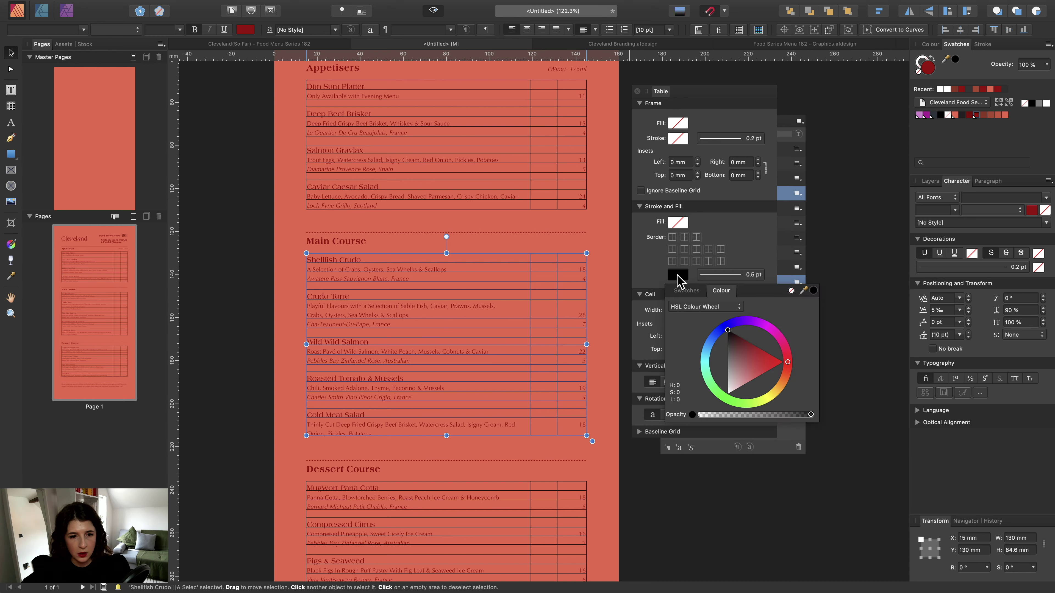
pyautogui.click(791, 290)
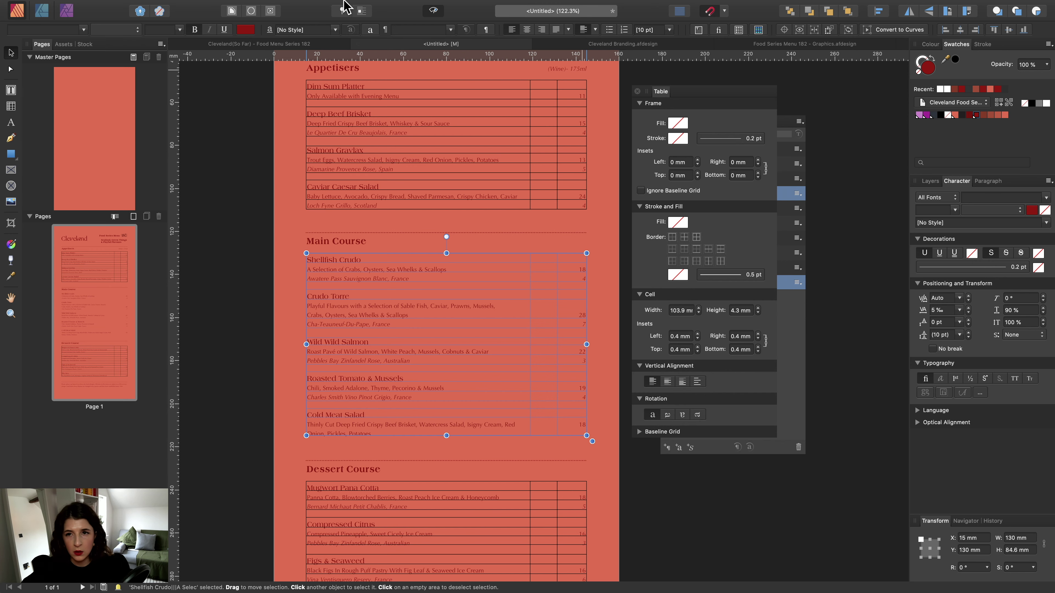
# Turn layout guides back on and remove the Appetisers table's outer stroke and cell borders.
pyautogui.click(324, 6)
pyautogui.click(384, 120)
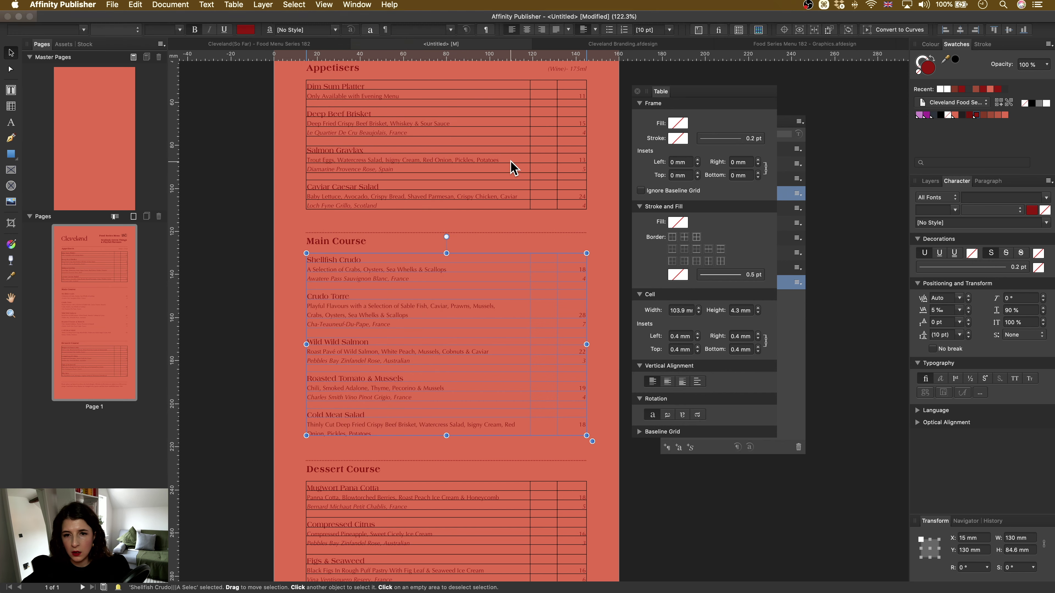
pyautogui.click(519, 166)
pyautogui.click(679, 139)
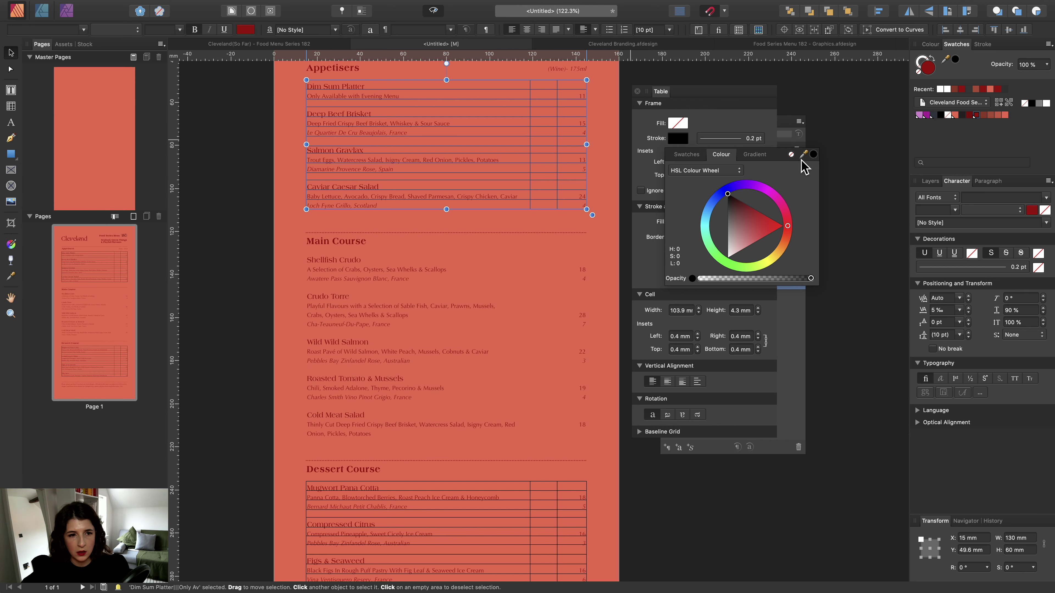
pyautogui.click(791, 154)
pyautogui.click(677, 275)
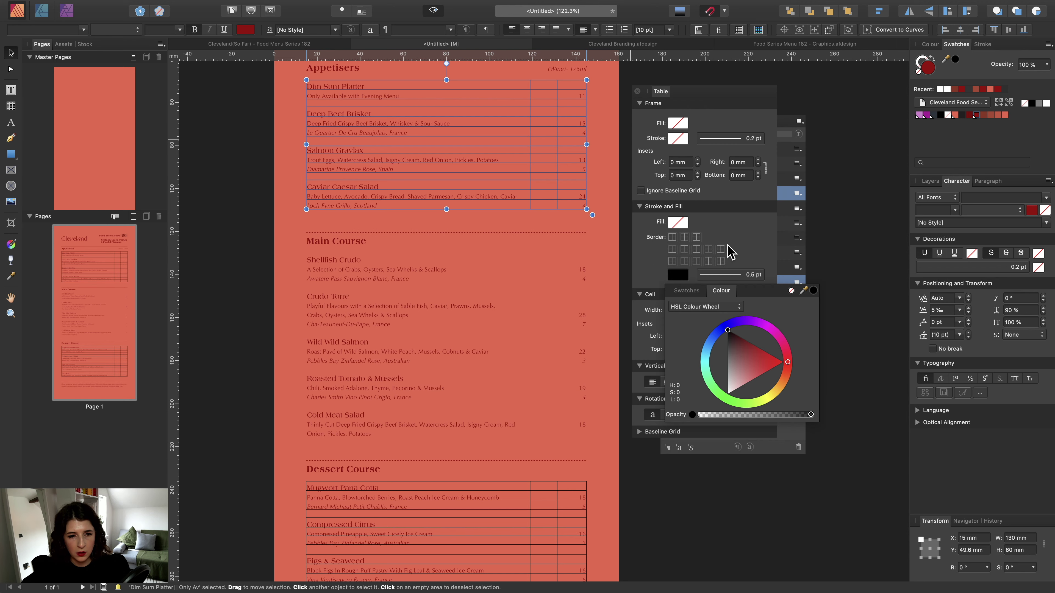
pyautogui.click(791, 290)
# Set the Dessert Course table's frame stroke and border colour to None.
pyautogui.scroll(5, 478, 219)
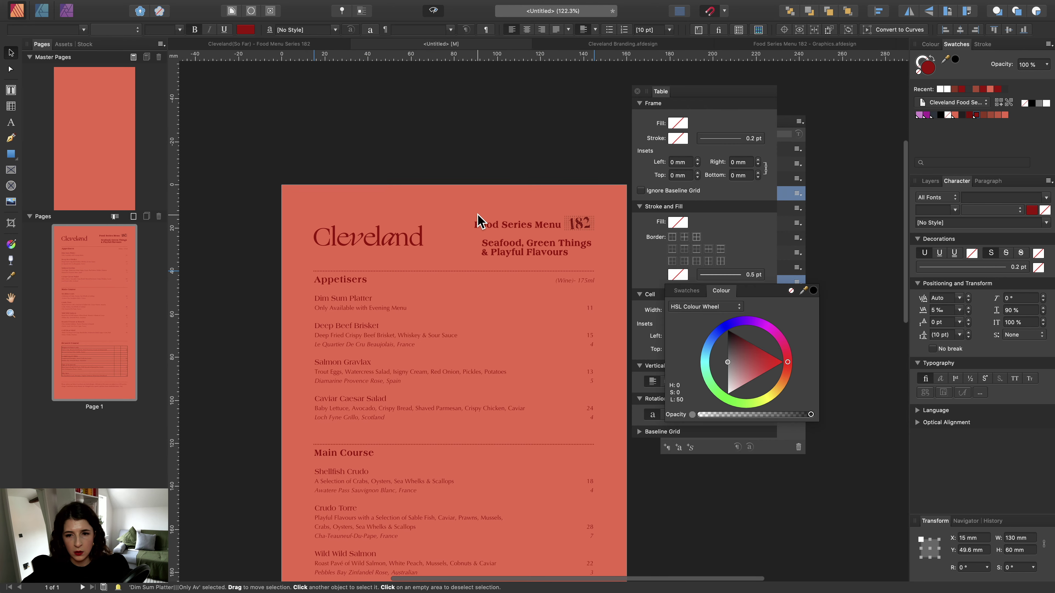
pyautogui.scroll(-5, 478, 219)
pyautogui.scroll(-4, 477, 232)
pyautogui.click(461, 377)
pyautogui.scroll(-2, 461, 377)
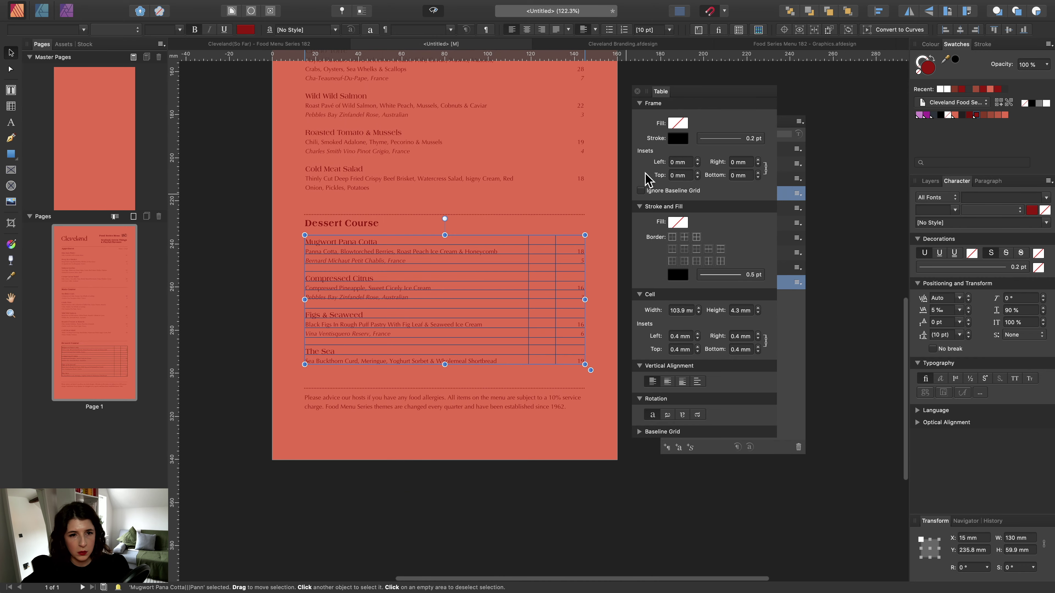
pyautogui.click(677, 138)
pyautogui.click(794, 159)
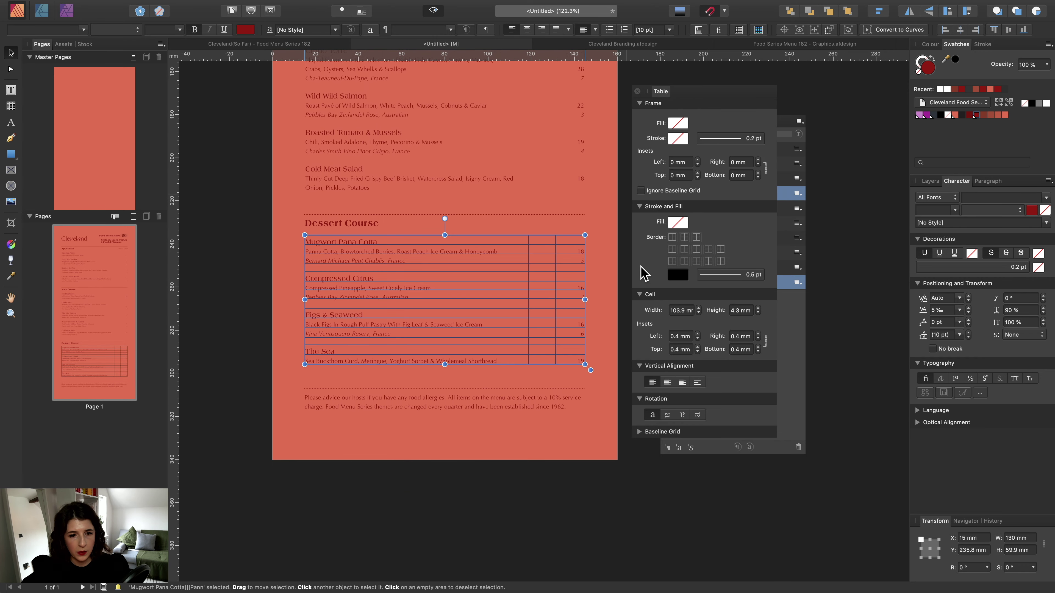
pyautogui.click(676, 275)
pyautogui.click(792, 291)
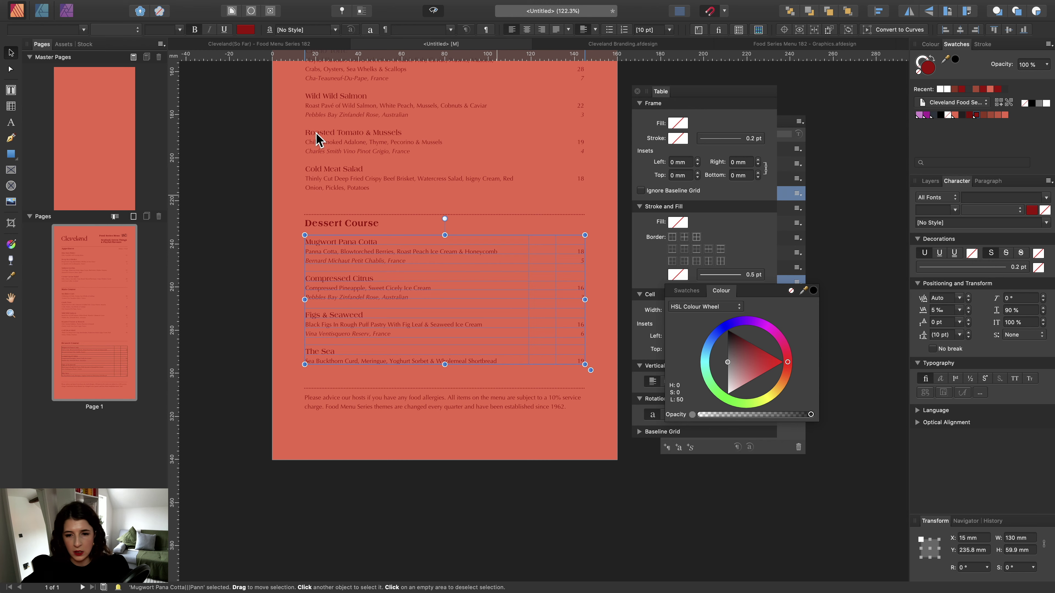
pyautogui.click(213, 113)
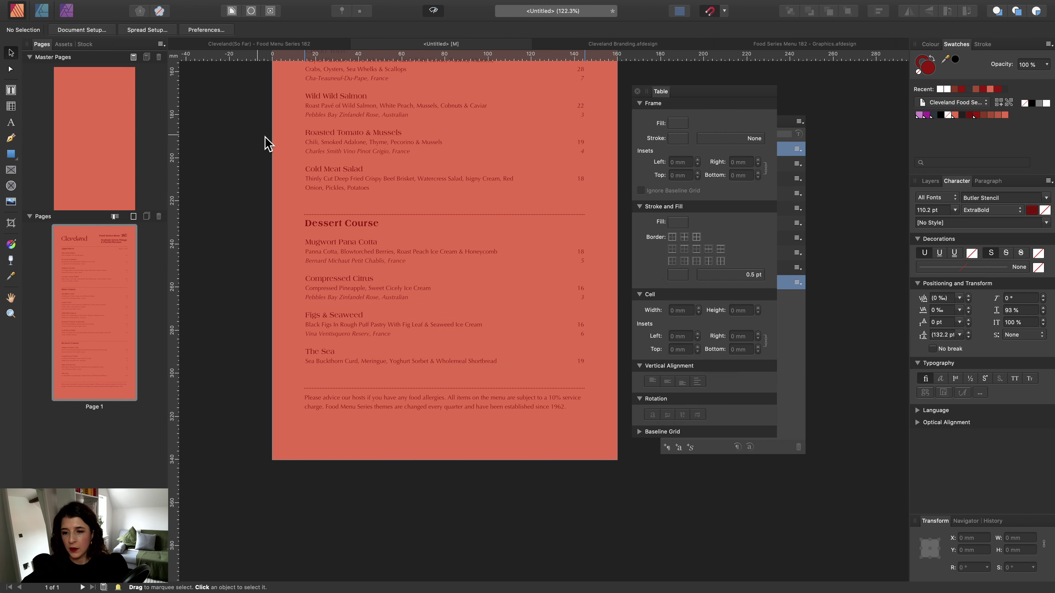
# Fit the entire menu page in the window to review the borderless tables and disclaimer.
pyautogui.press('super+0')
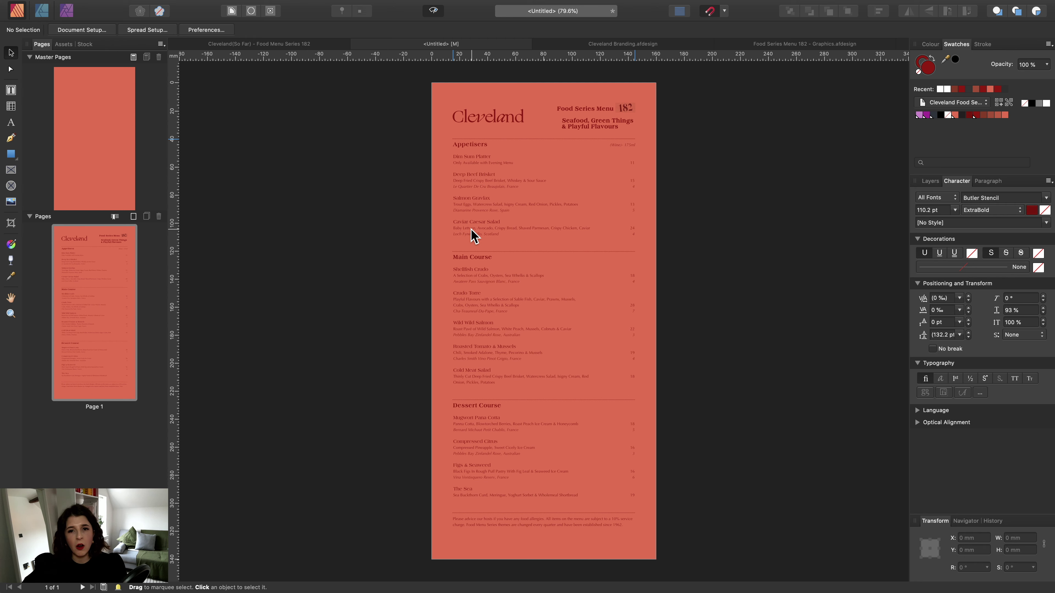
pyautogui.click(483, 146)
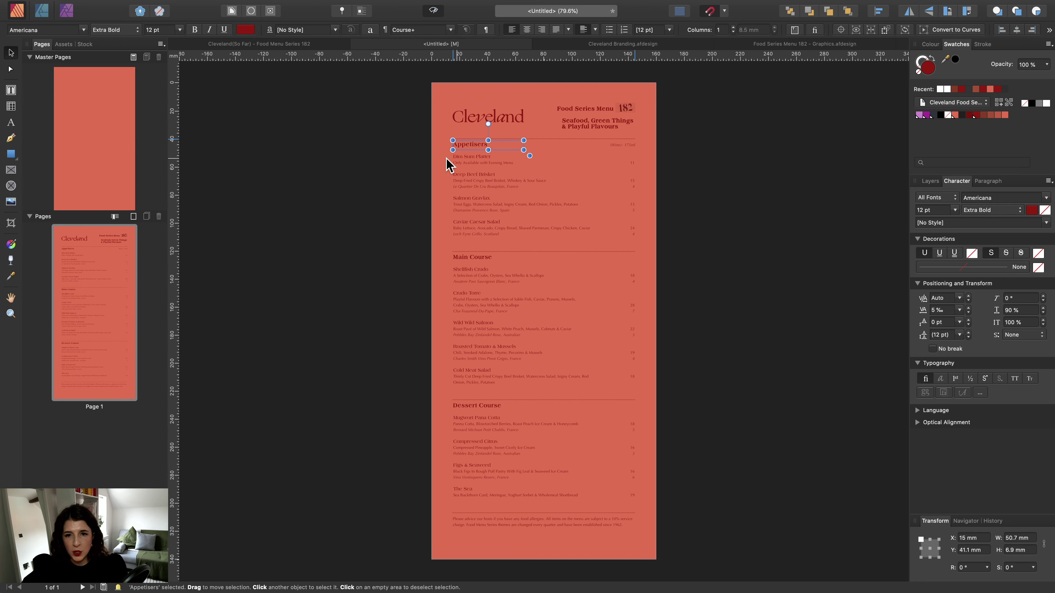
pyautogui.click(400, 171)
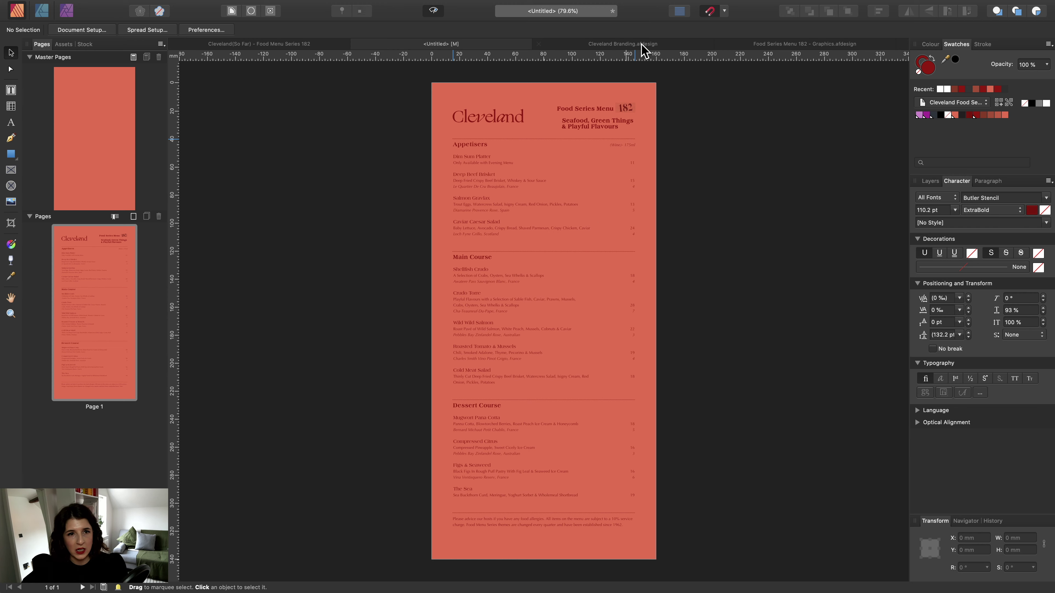
# Copy the three grey blob shapes from the Menu Graphics artboard in the Graphics document.
pyautogui.click(778, 46)
pyautogui.hscroll(5, 408, 295)
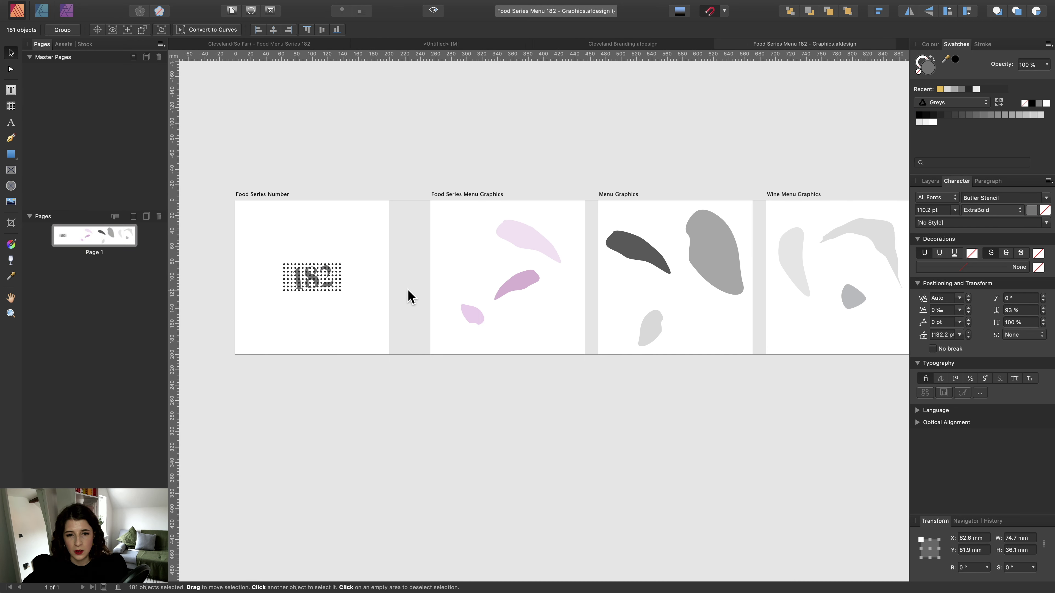
pyautogui.hscroll(2, 409, 296)
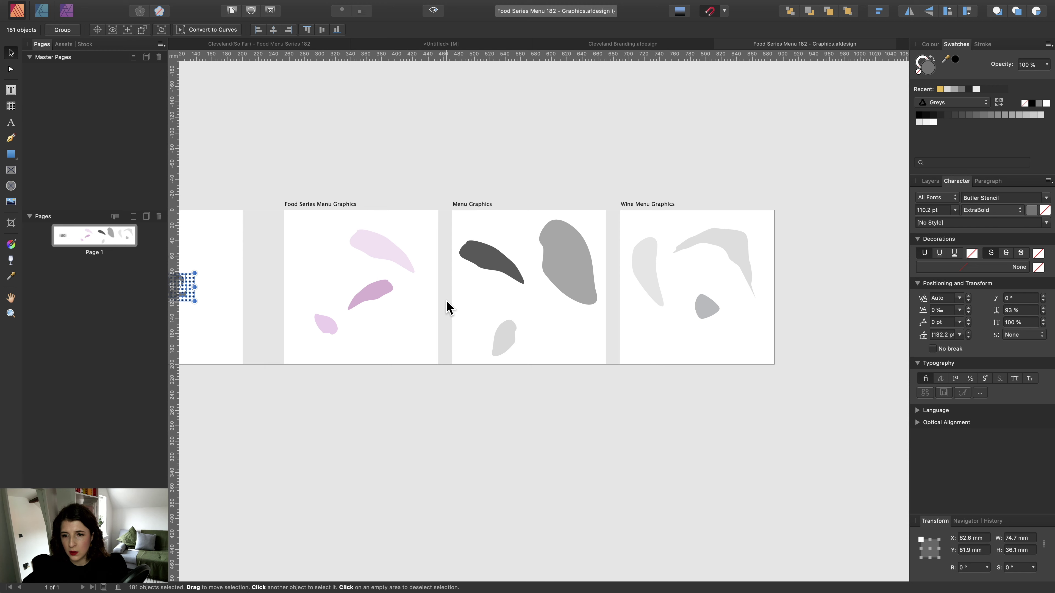
pyautogui.hscroll(4, 446, 307)
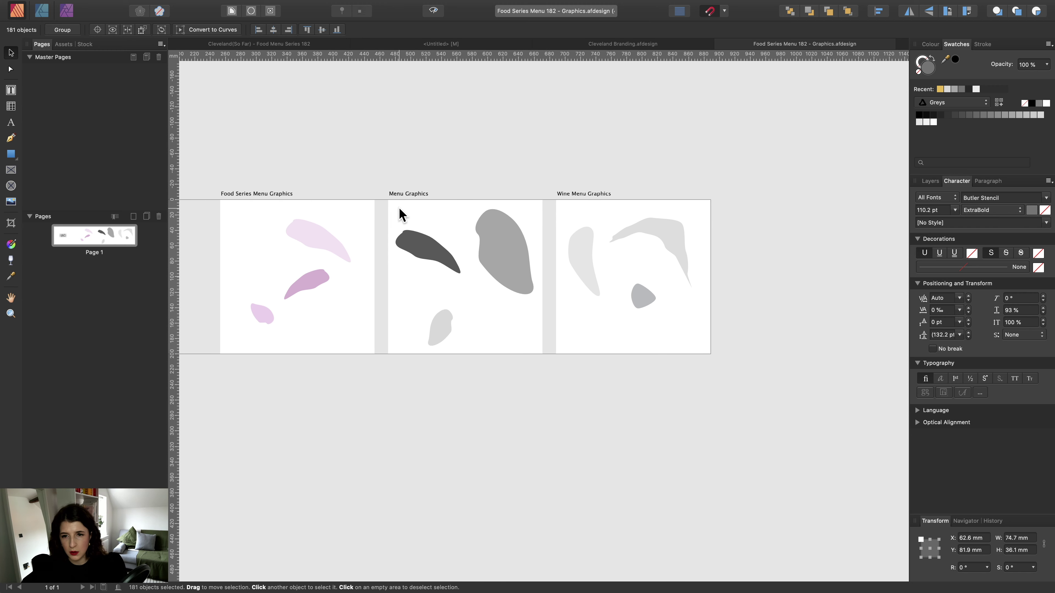
pyautogui.moveTo(400, 210); pyautogui.dragTo(539, 387)
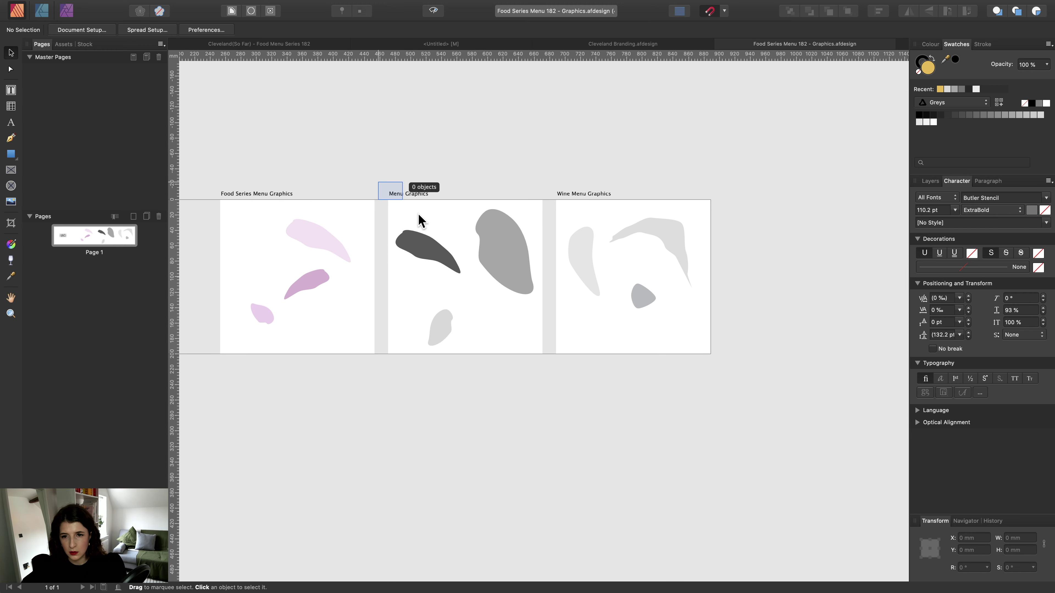
pyautogui.moveTo(377, 183); pyautogui.dragTo(549, 395)
pyautogui.press('super+c')
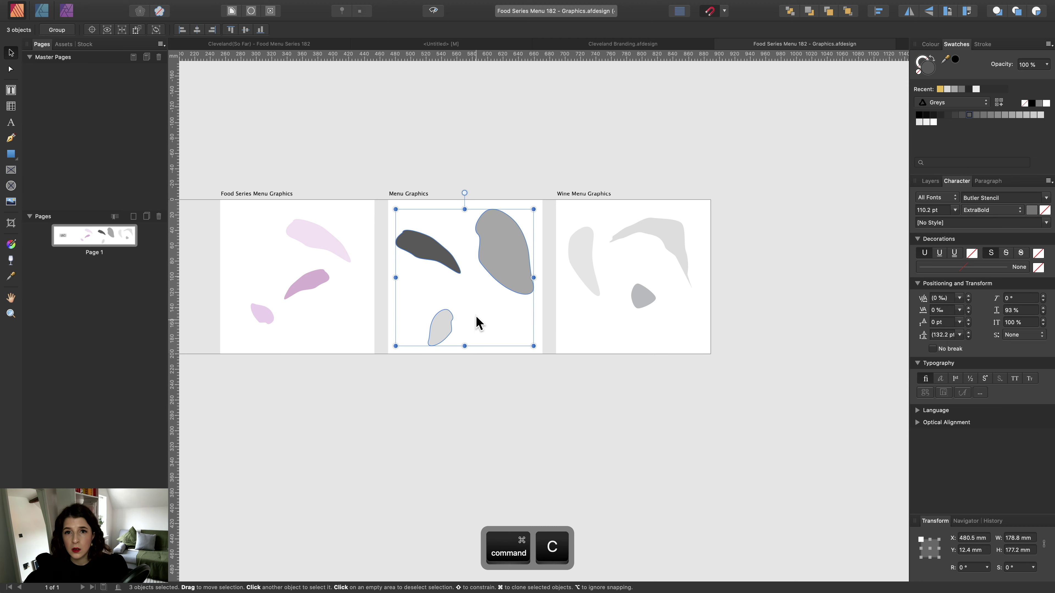
# Paste the grey shapes onto the Cleveland menu page and line them up with its left edge.
pyautogui.click(453, 43)
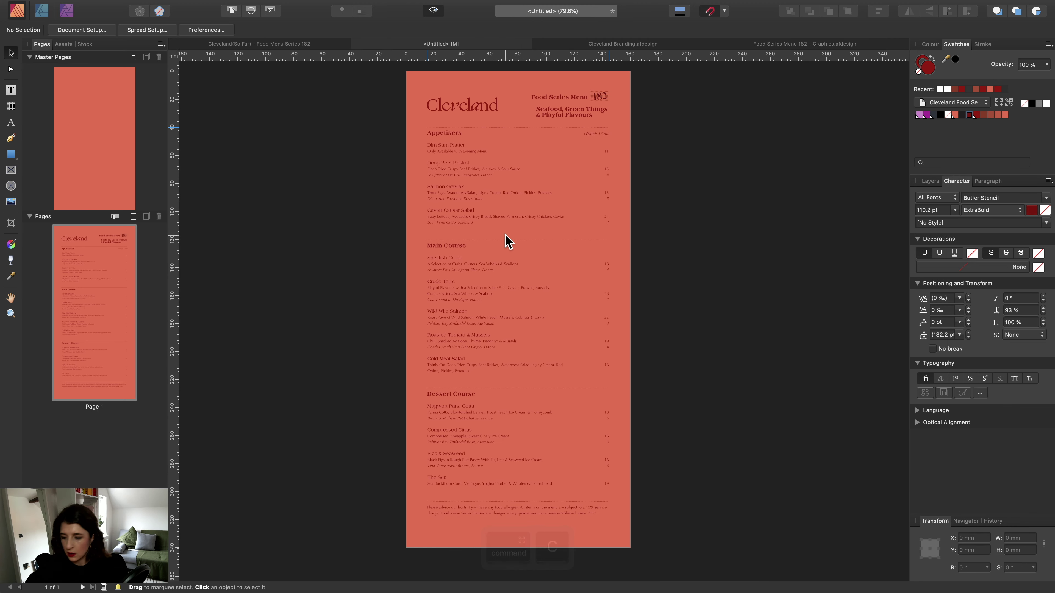
pyautogui.press('super+v')
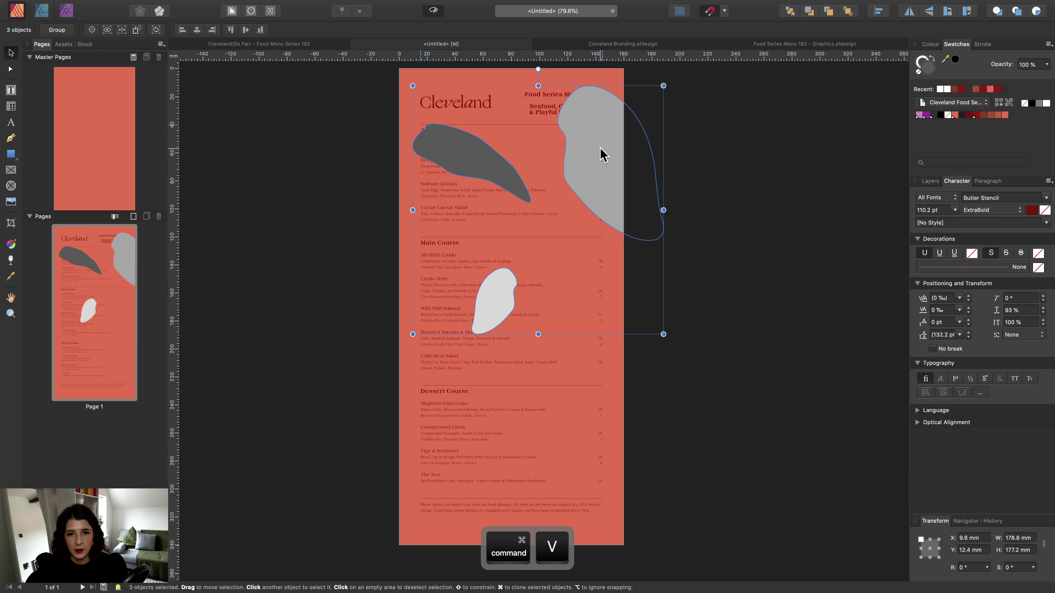
pyautogui.moveTo(601, 158); pyautogui.dragTo(592, 206)
# Move the dark grey swoosh down the page and the light grey blob into the bottom-left corner.
pyautogui.click(691, 202)
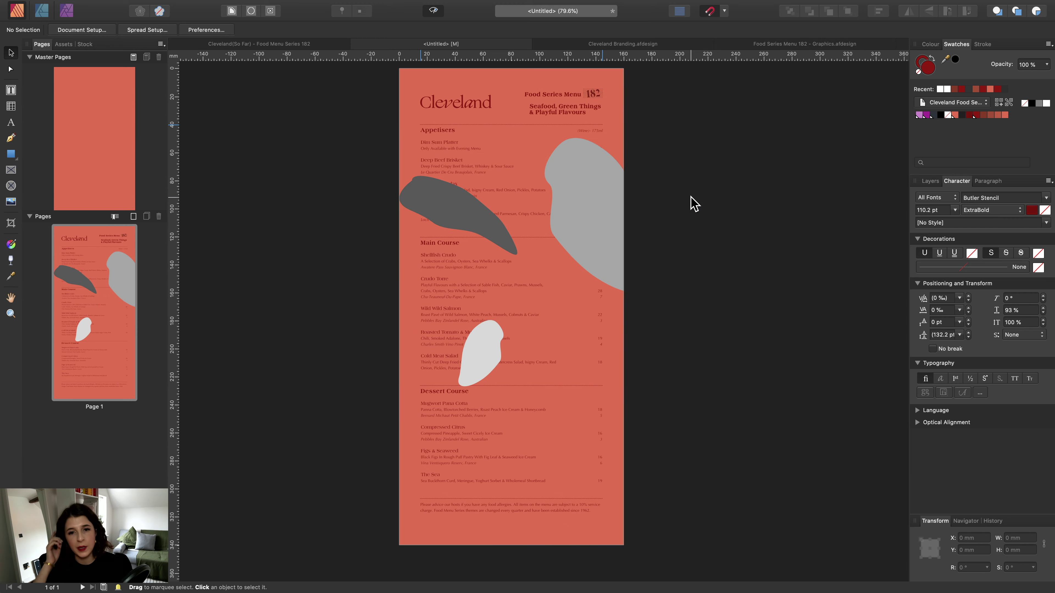
pyautogui.scroll(-5, 617, 234)
pyautogui.moveTo(447, 111); pyautogui.dragTo(561, 226)
pyautogui.moveTo(468, 255); pyautogui.dragTo(397, 430)
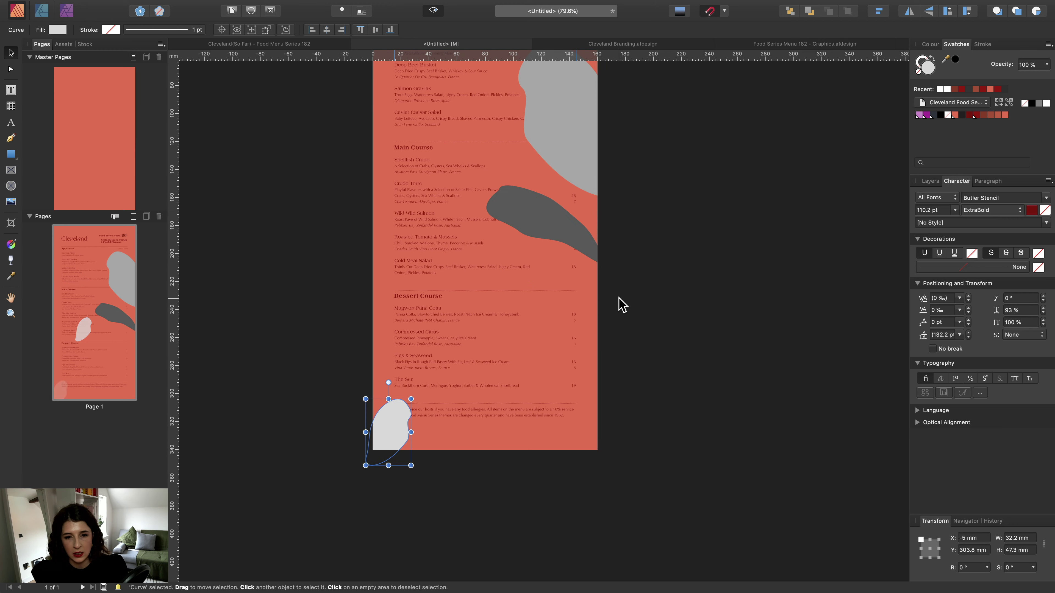
# Rotate the dark grey swoosh nearly upright beside the Dessert Course.
pyautogui.scroll(2, 619, 302)
pyautogui.click(524, 213)
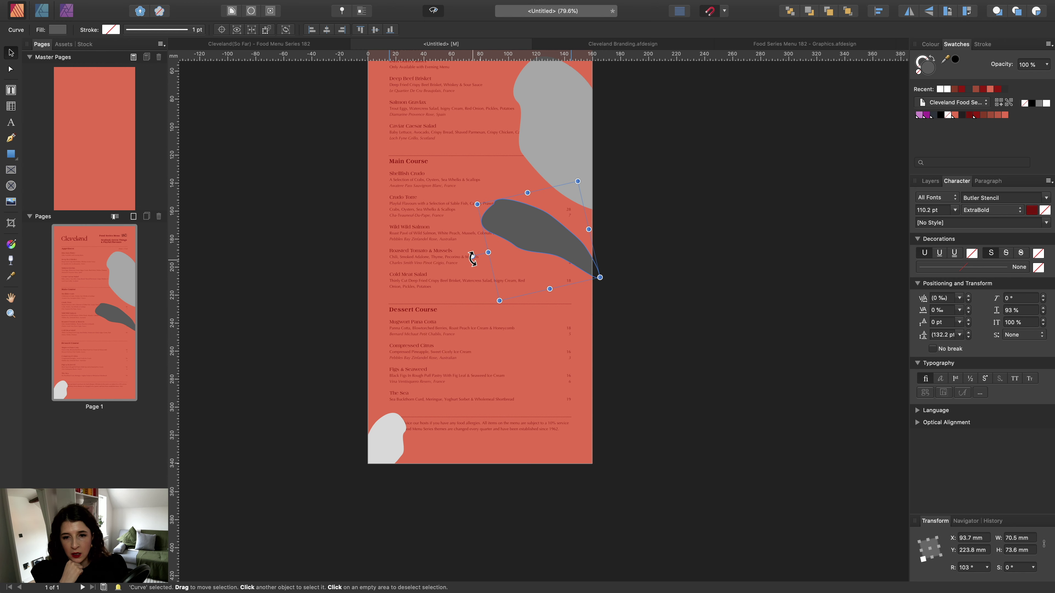
pyautogui.moveTo(472, 257); pyautogui.dragTo(539, 292)
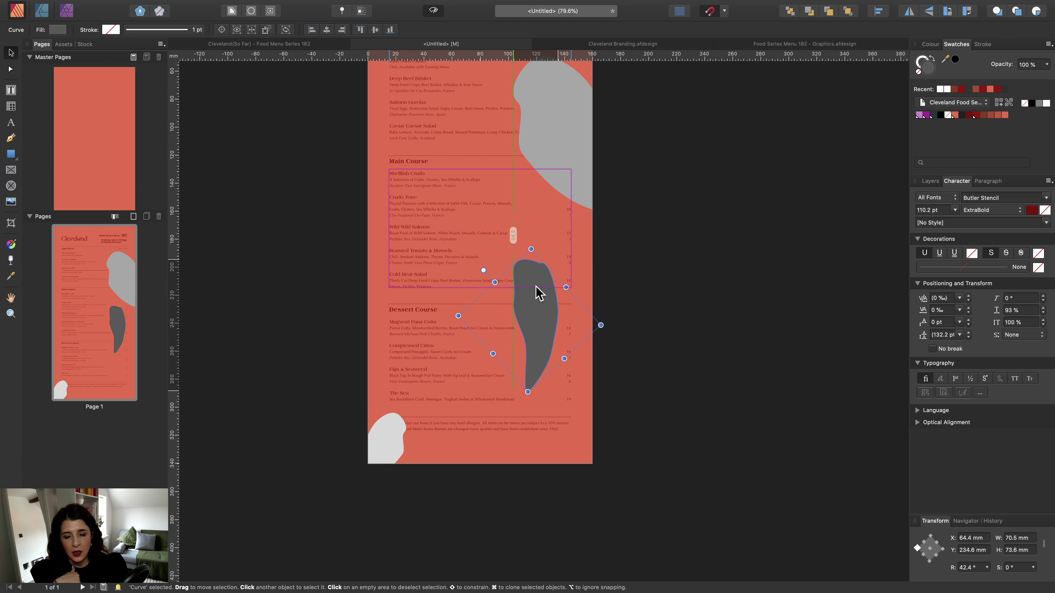
pyautogui.click(710, 250)
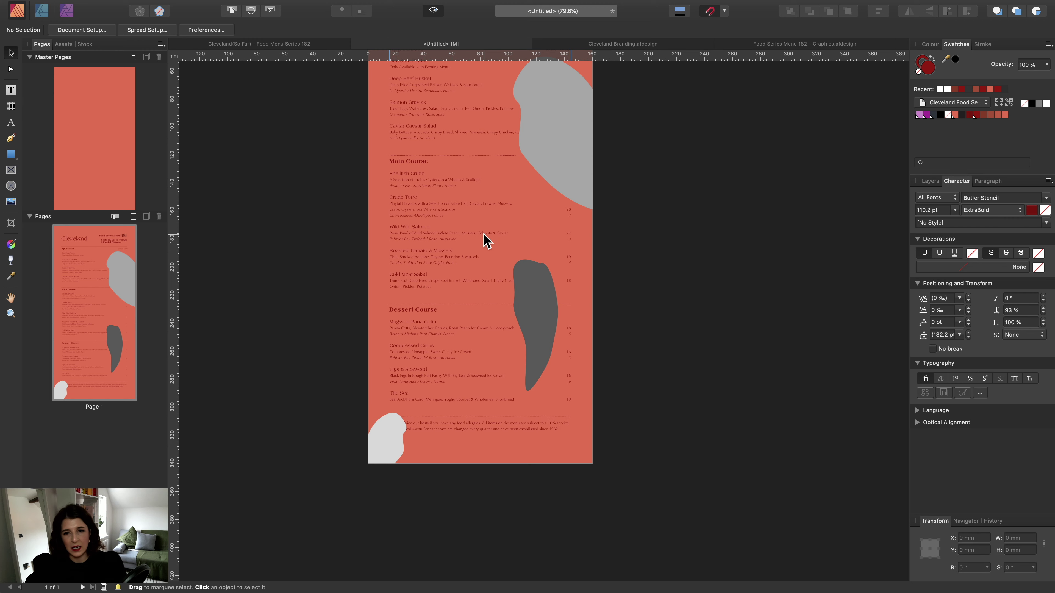
pyautogui.click(305, 43)
pyautogui.press('z')
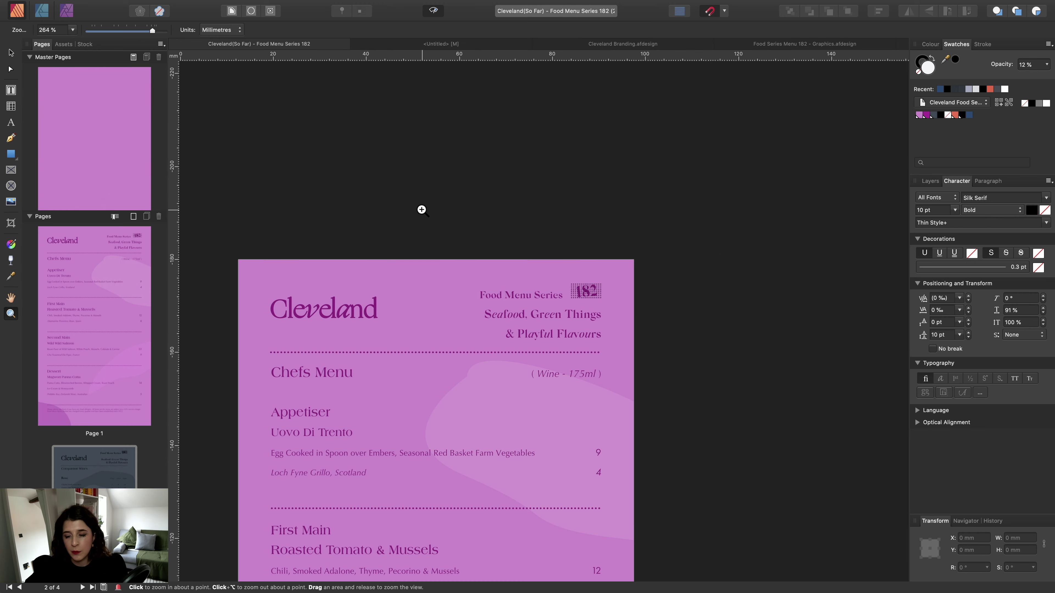
pyautogui.click(422, 210)
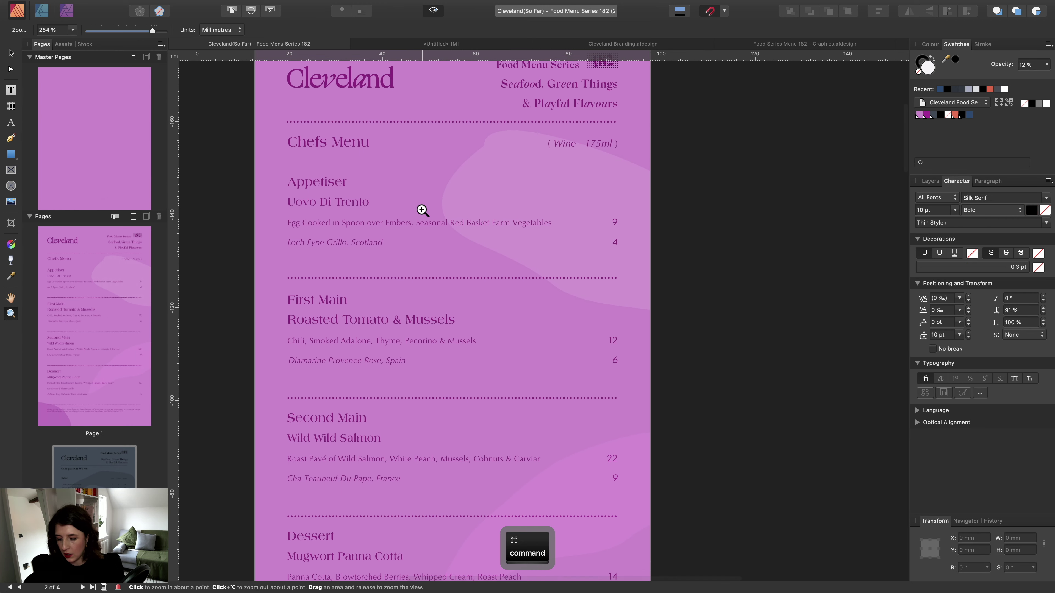
pyautogui.press('super+0')
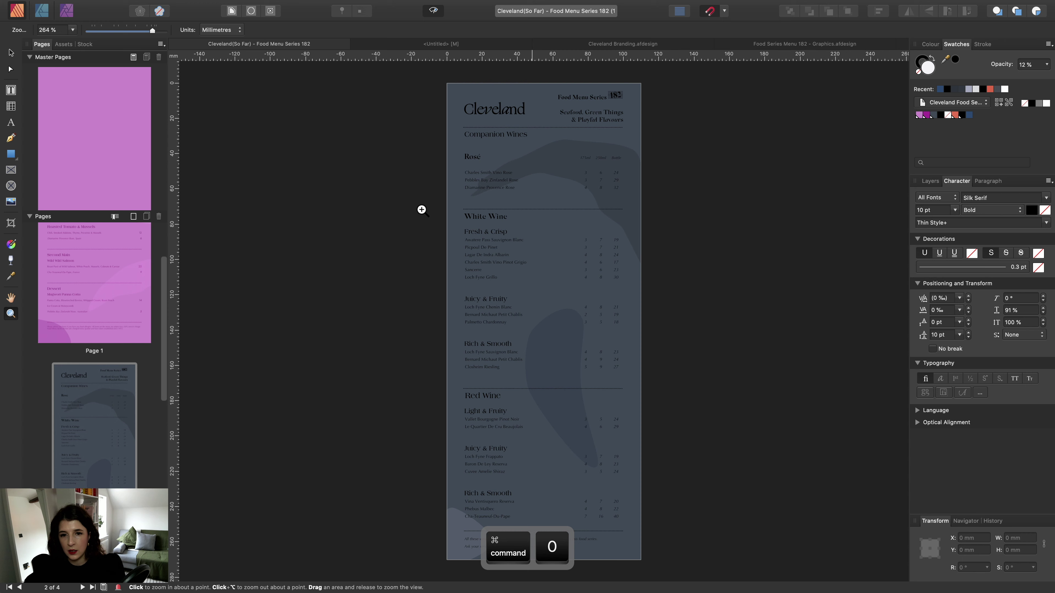
pyautogui.click(10, 53)
pyautogui.click(438, 41)
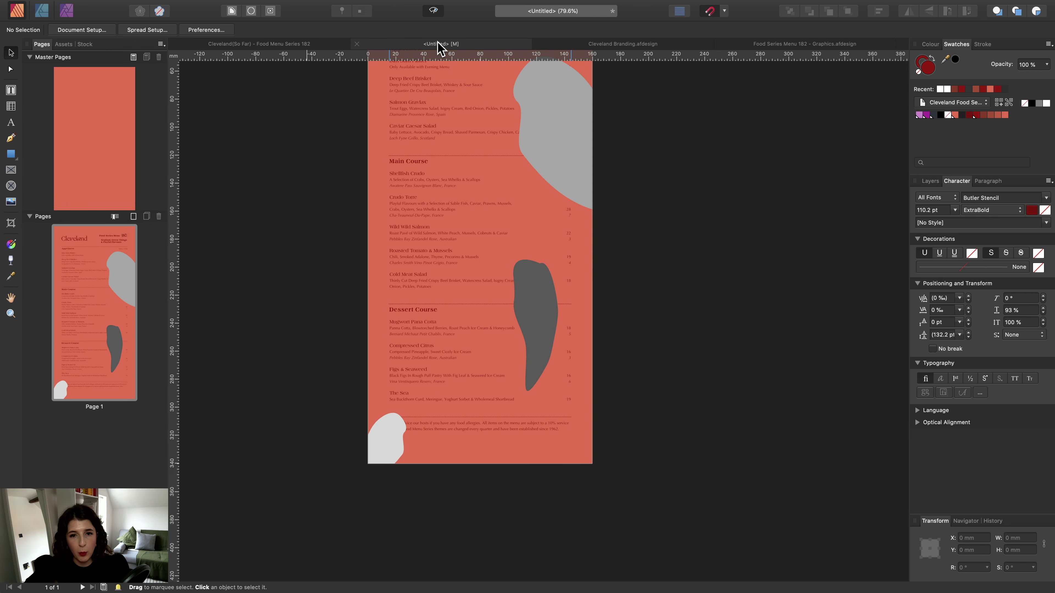
pyautogui.scroll(3, 498, 214)
# Flip the dark grey swoosh horizontally and rotate it to about -89.5° so it lies diagonally.
pyautogui.click(523, 361)
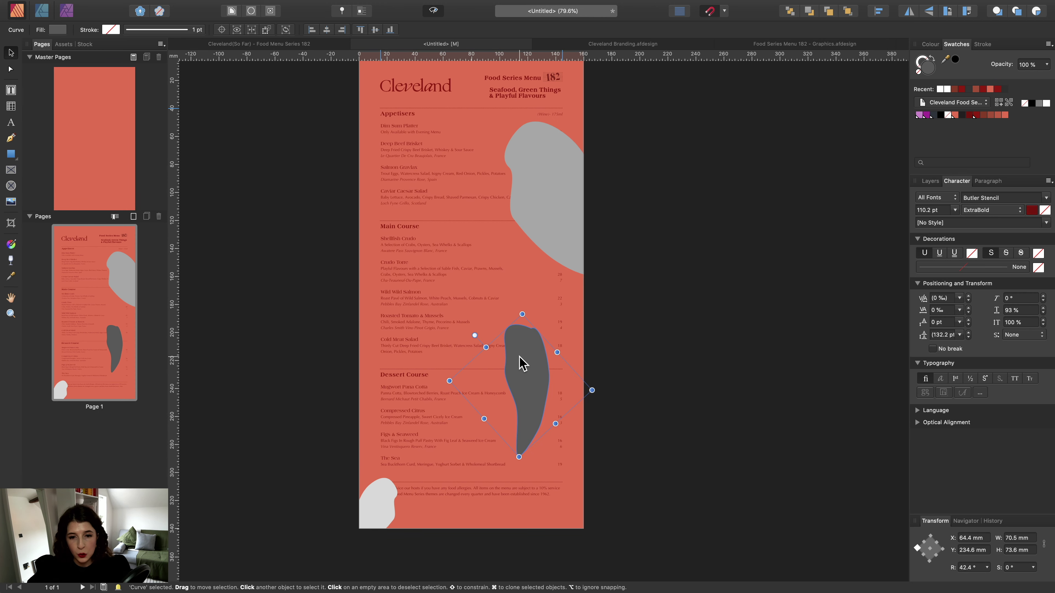
pyautogui.moveTo(475, 336); pyautogui.dragTo(517, 316)
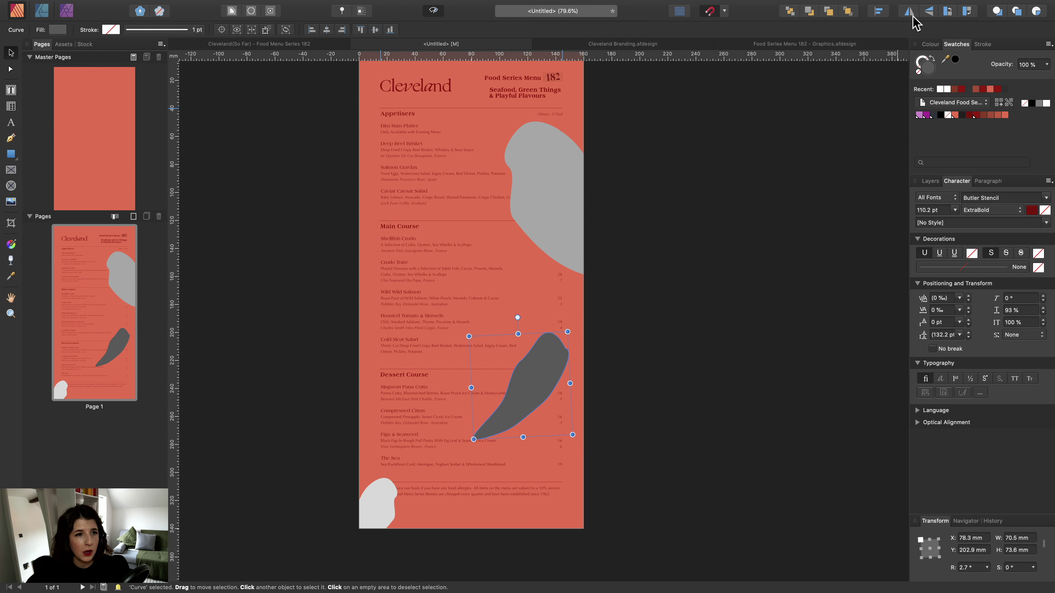
pyautogui.click(909, 11)
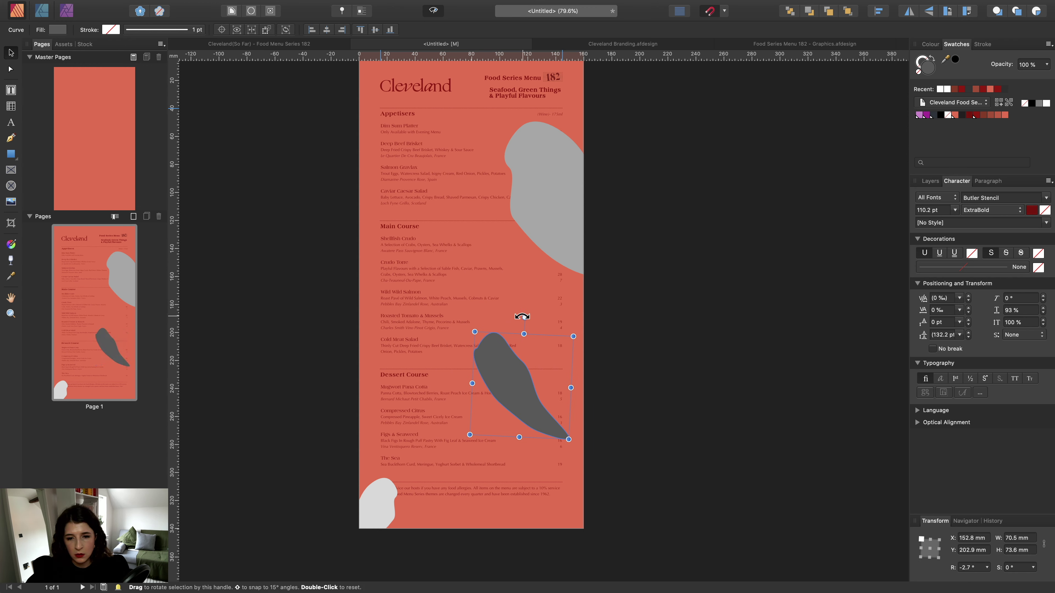
pyautogui.moveTo(525, 318); pyautogui.dragTo(625, 389)
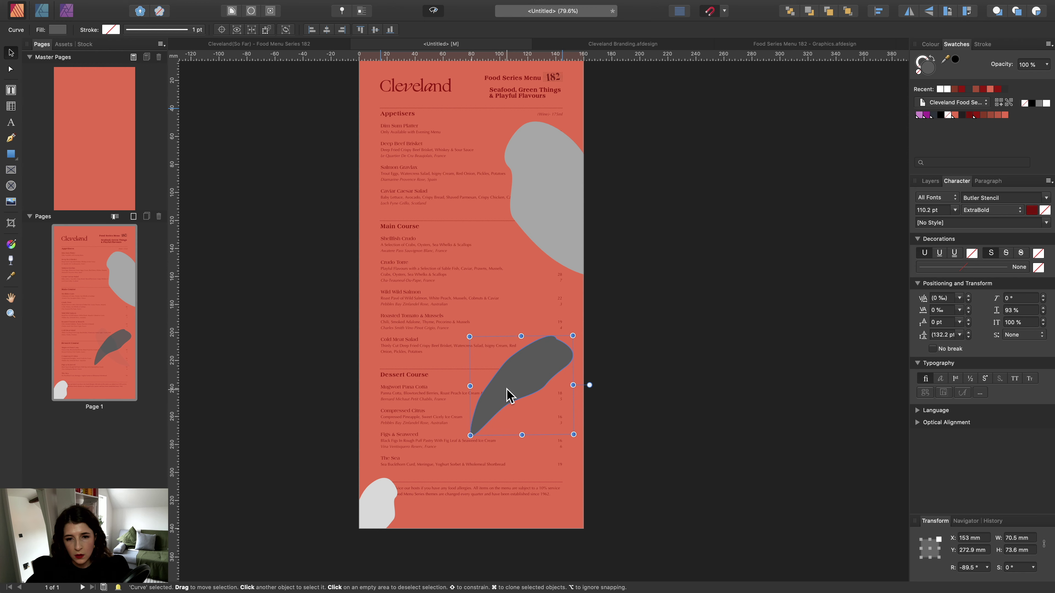
pyautogui.scroll(2, 507, 393)
pyautogui.click(550, 219)
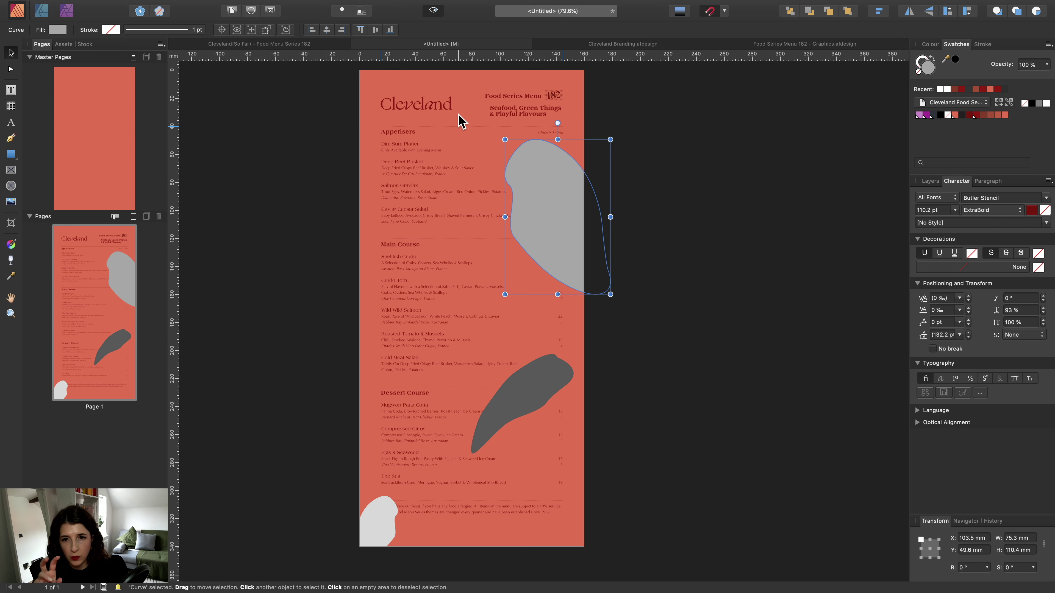
# Nudge the grey blobs slightly and move the dark swoosh up onto the Main Course text.
pyautogui.scroll(2, 357, 114)
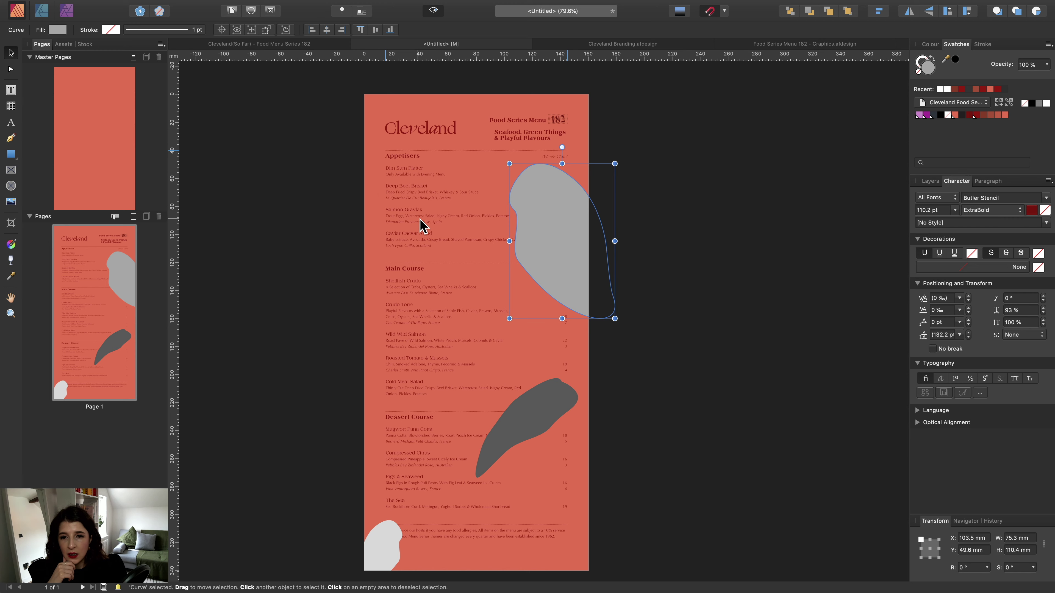
pyautogui.scroll(-2, 428, 227)
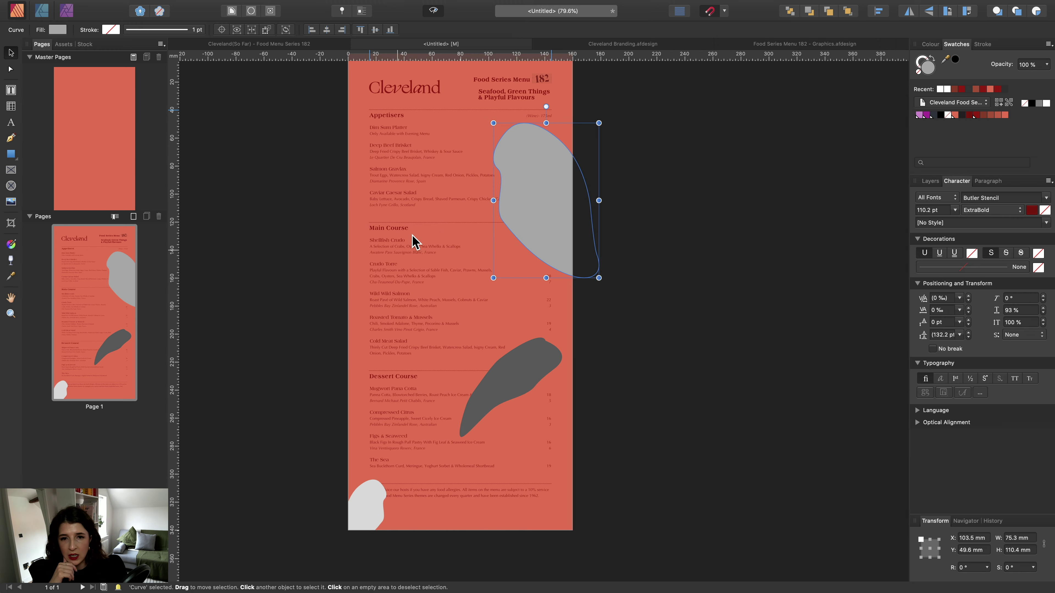
pyautogui.moveTo(556, 179); pyautogui.dragTo(551, 187)
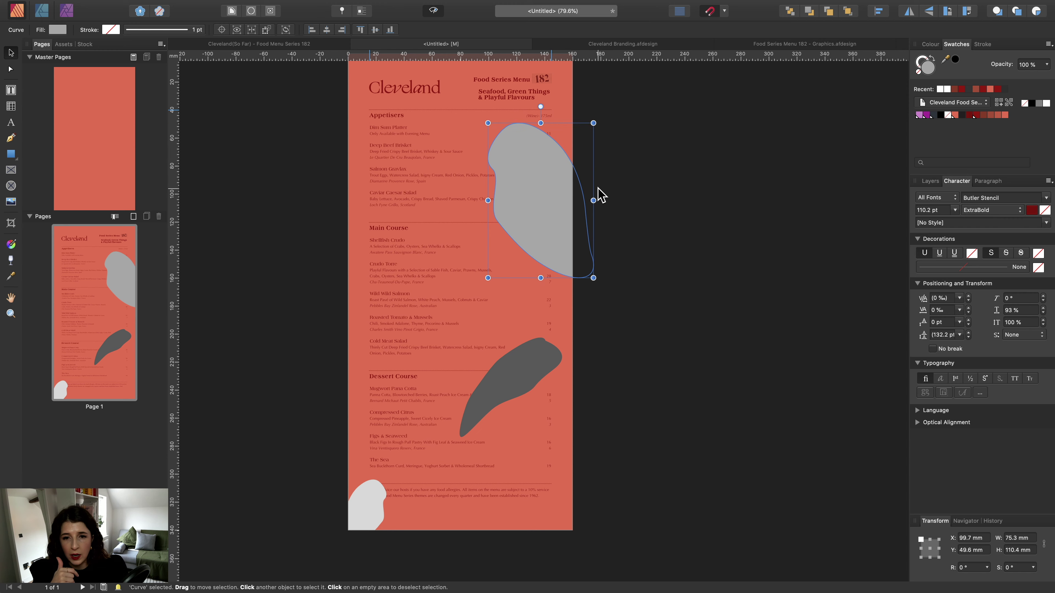
pyautogui.scroll(-2, 600, 195)
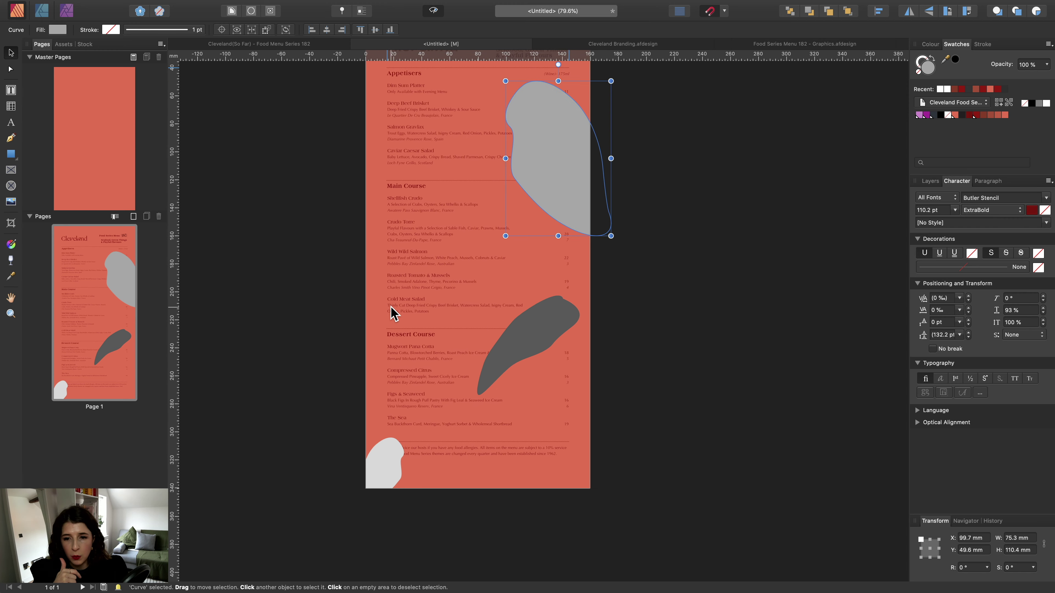
pyautogui.scroll(-5, 567, 451)
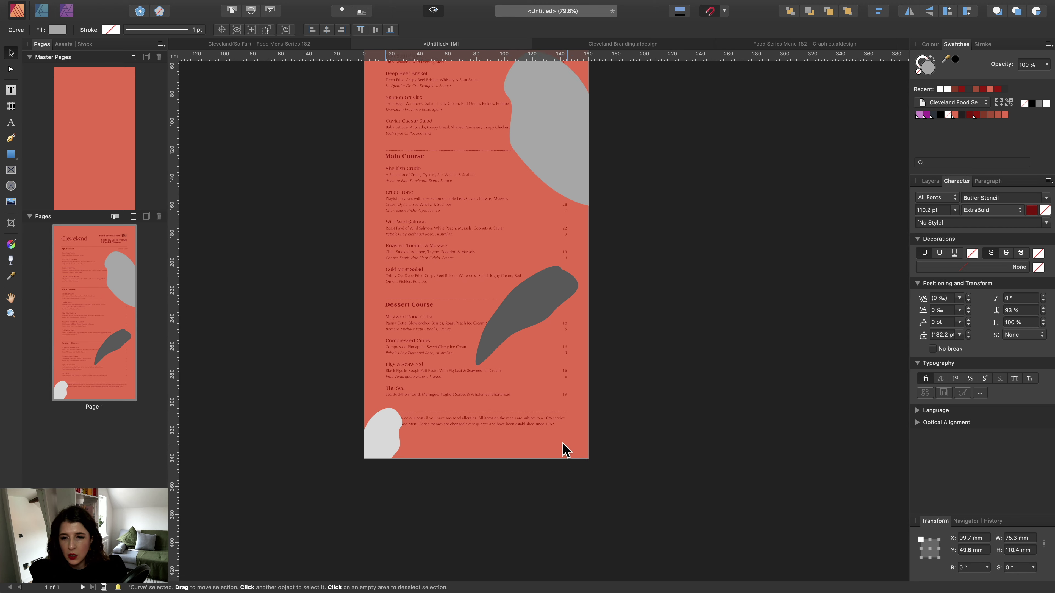
pyautogui.moveTo(383, 380)
pyautogui.mouseDown()
pyautogui.moveTo(393, 377)
pyautogui.moveTo(377, 369)
pyautogui.moveTo(382, 378)
pyautogui.mouseUp()
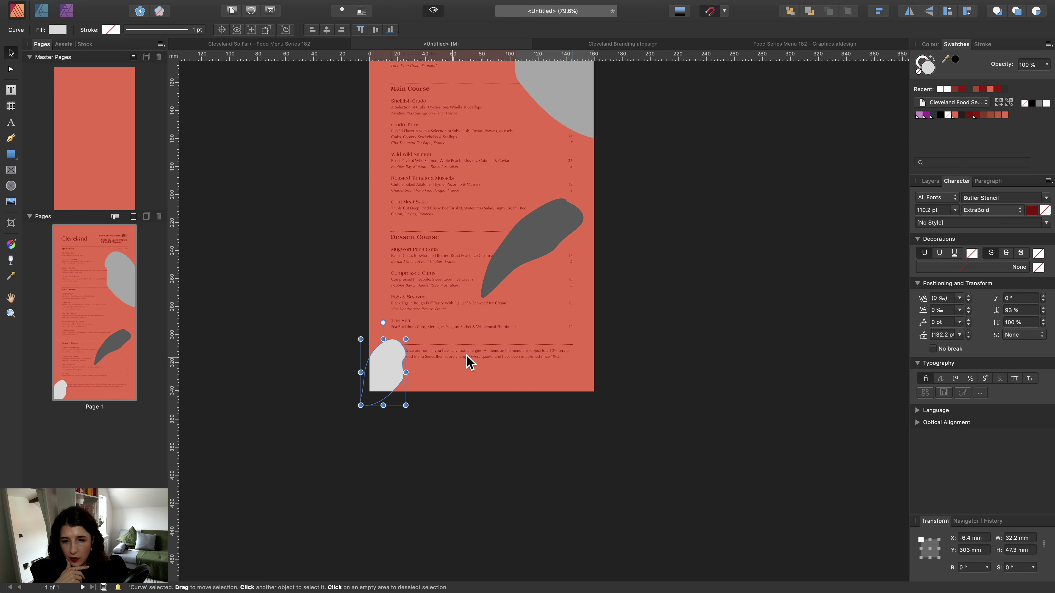
pyautogui.scroll(3, 470, 366)
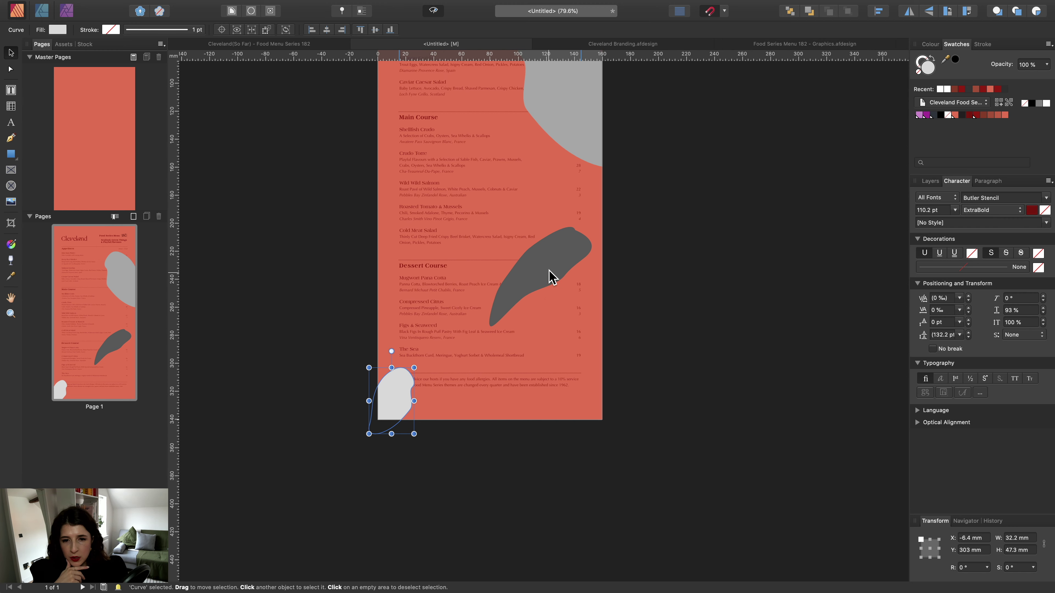
pyautogui.scroll(1, 552, 268)
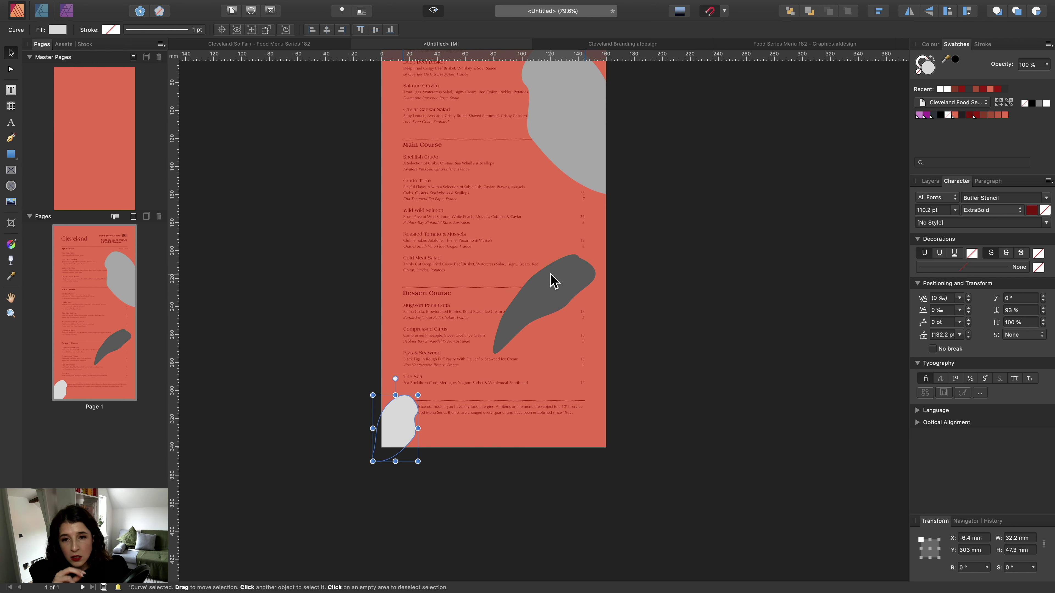
pyautogui.moveTo(554, 281); pyautogui.dragTo(535, 242)
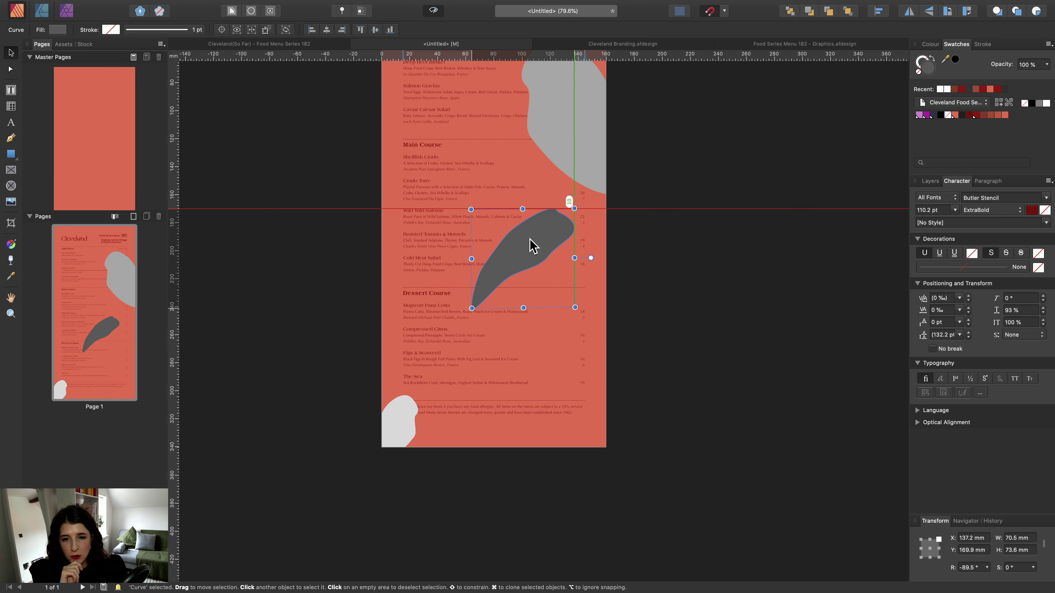
# Reposition the large grey blob at top right, just beneath the header beside Appetisers.
pyautogui.scroll(2, 534, 242)
pyautogui.scroll(3, 534, 247)
pyautogui.click(547, 194)
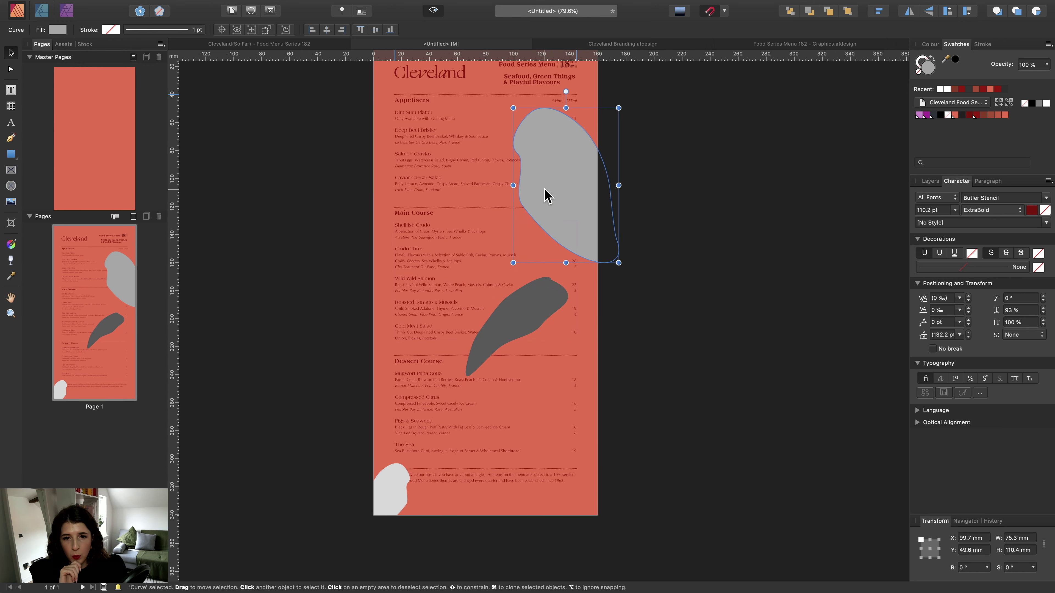
pyautogui.moveTo(549, 183)
pyautogui.mouseDown()
pyautogui.moveTo(567, 205)
pyautogui.moveTo(581, 160)
pyautogui.moveTo(548, 170)
pyautogui.moveTo(542, 202)
pyautogui.mouseUp()
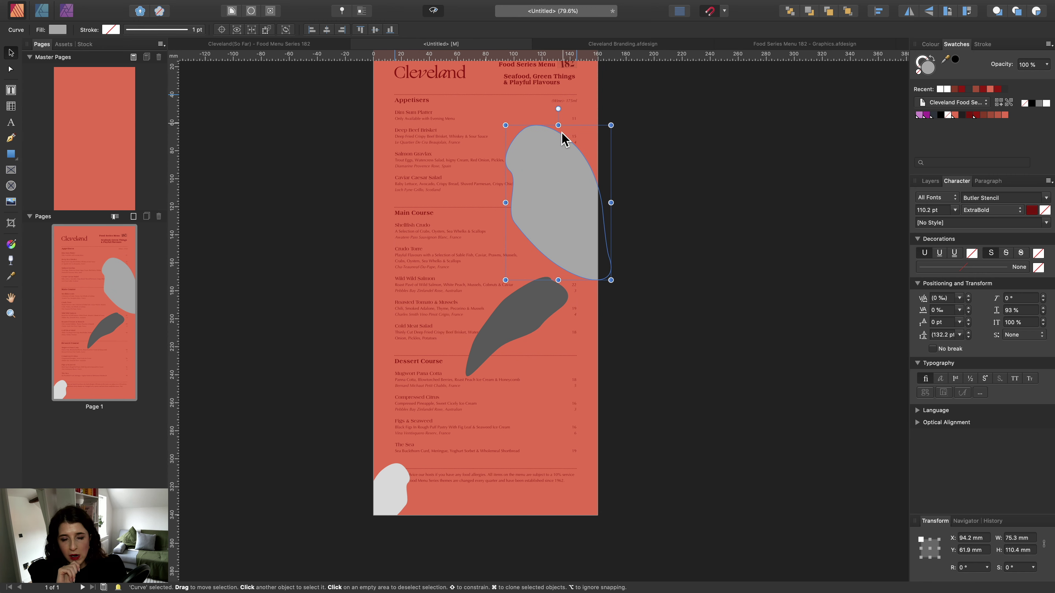
pyautogui.moveTo(555, 180); pyautogui.dragTo(556, 147)
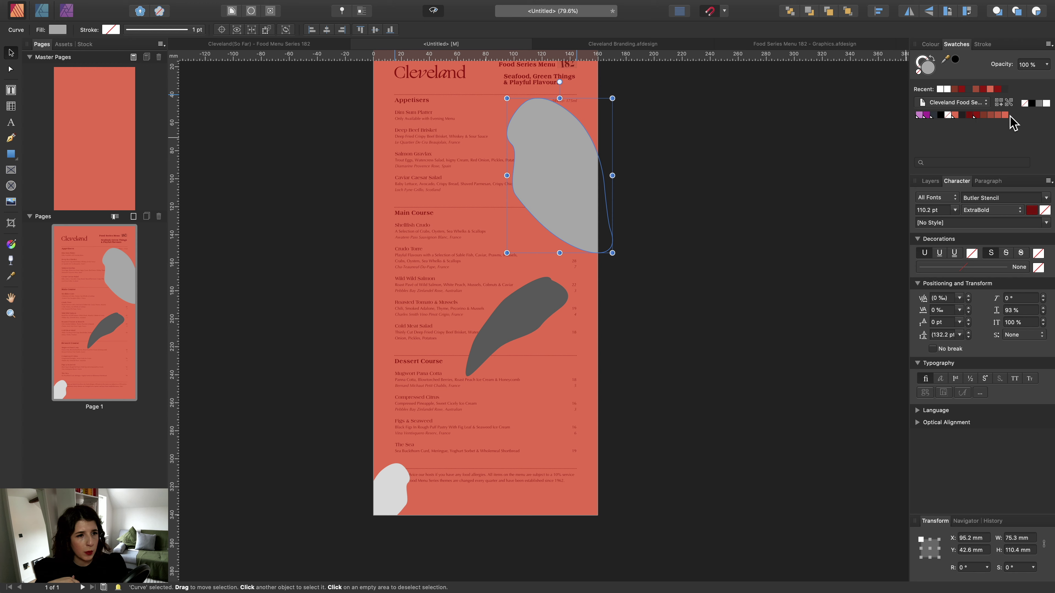
# Fill the large blob with a pale tint of the background colour at 35% opacity.
pyautogui.keyDown('ctrl'); pyautogui.click(955, 117); pyautogui.keyUp('ctrl')
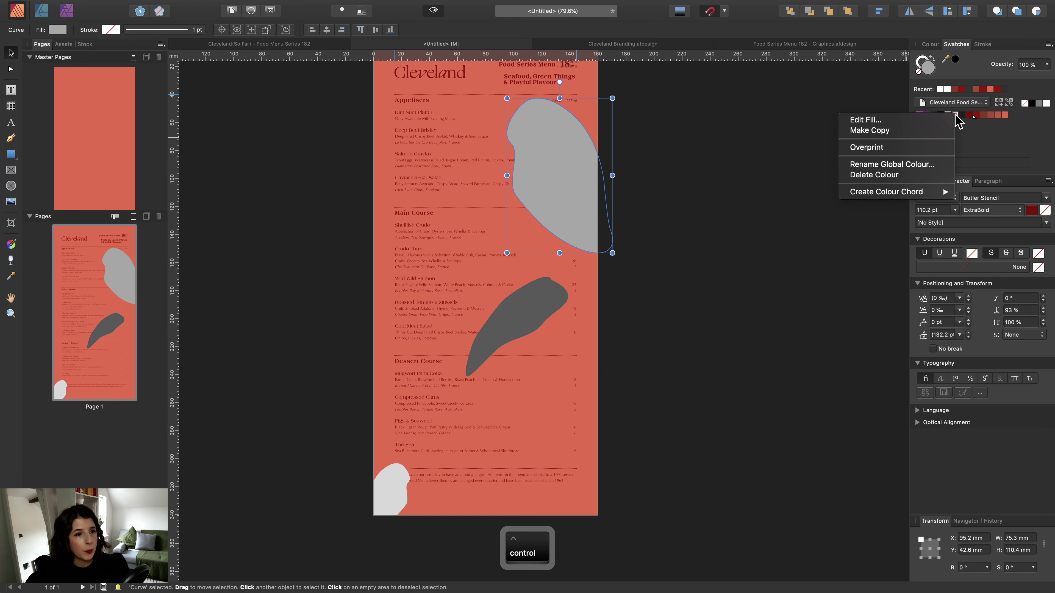
pyautogui.moveTo(916, 195)
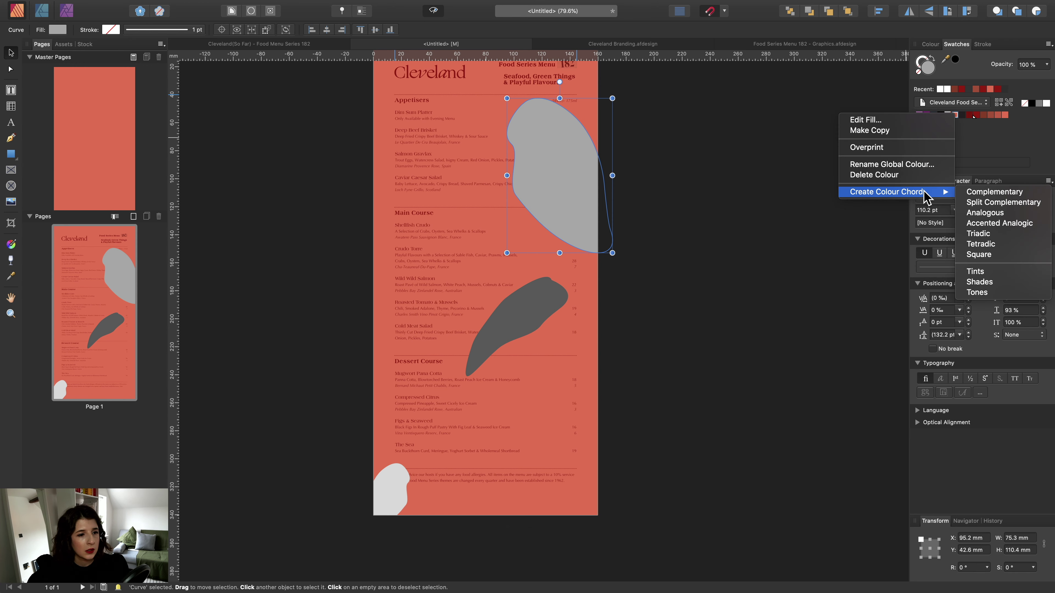
pyautogui.click(994, 270)
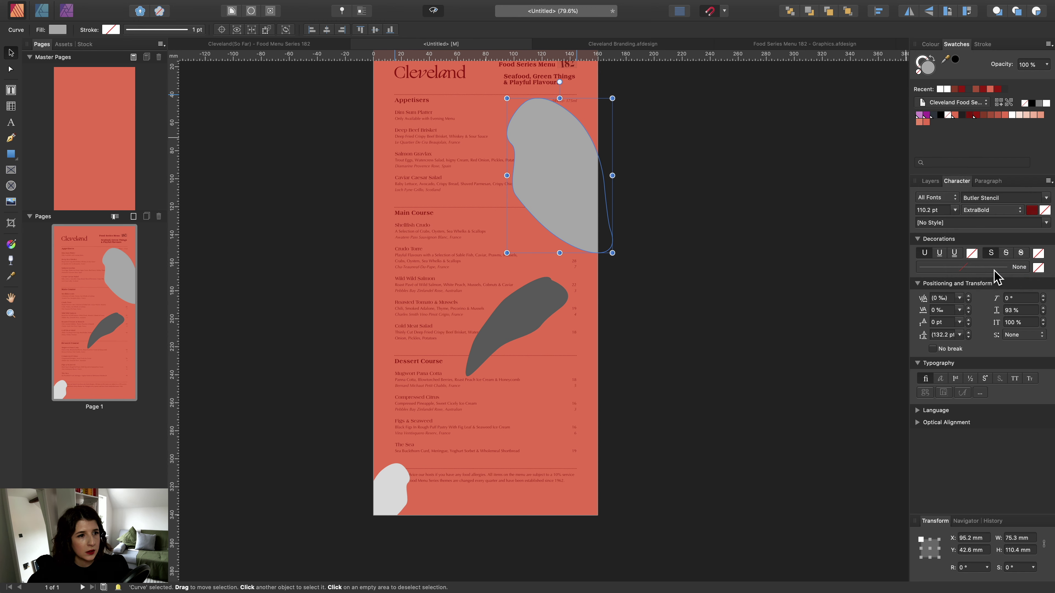
pyautogui.click(1040, 115)
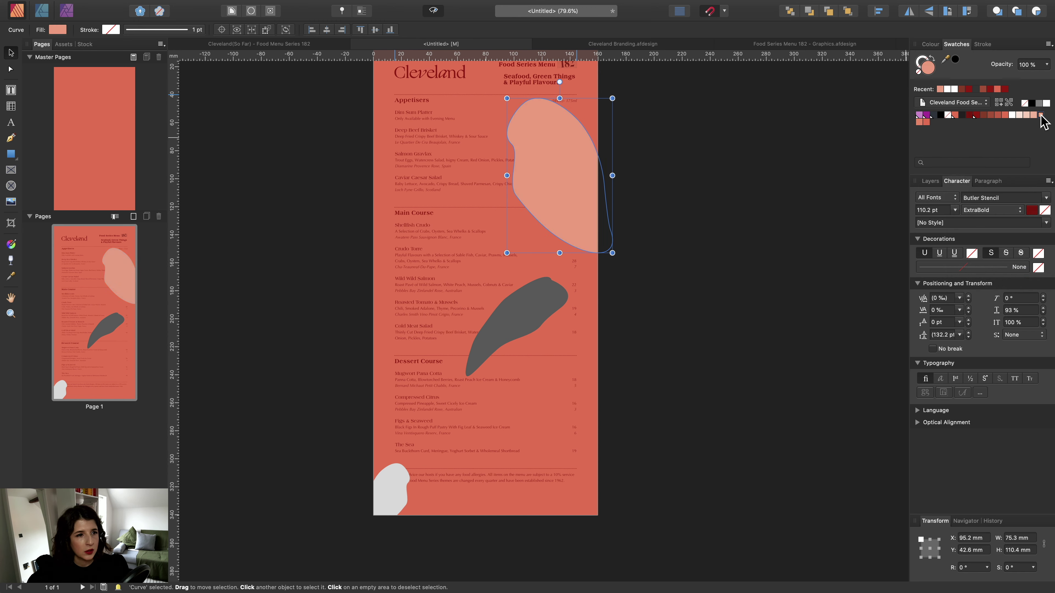
pyautogui.click(1047, 64)
pyautogui.moveTo(1045, 78); pyautogui.dragTo(986, 78)
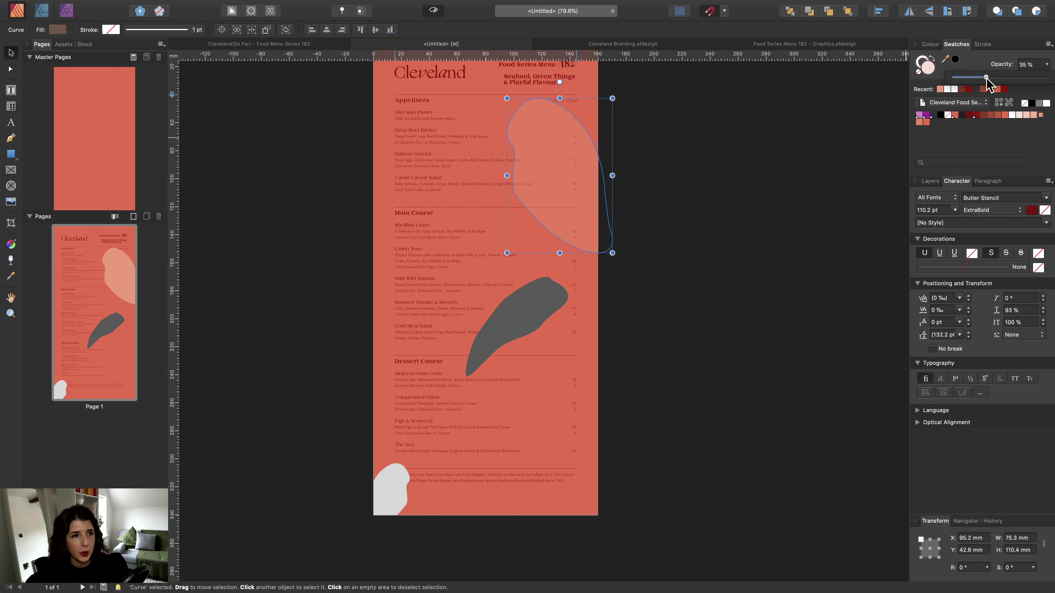
# Send the blob back two levels behind the menu text, tilt it slightly and shift it left.
pyautogui.click(809, 11)
pyautogui.click(810, 12)
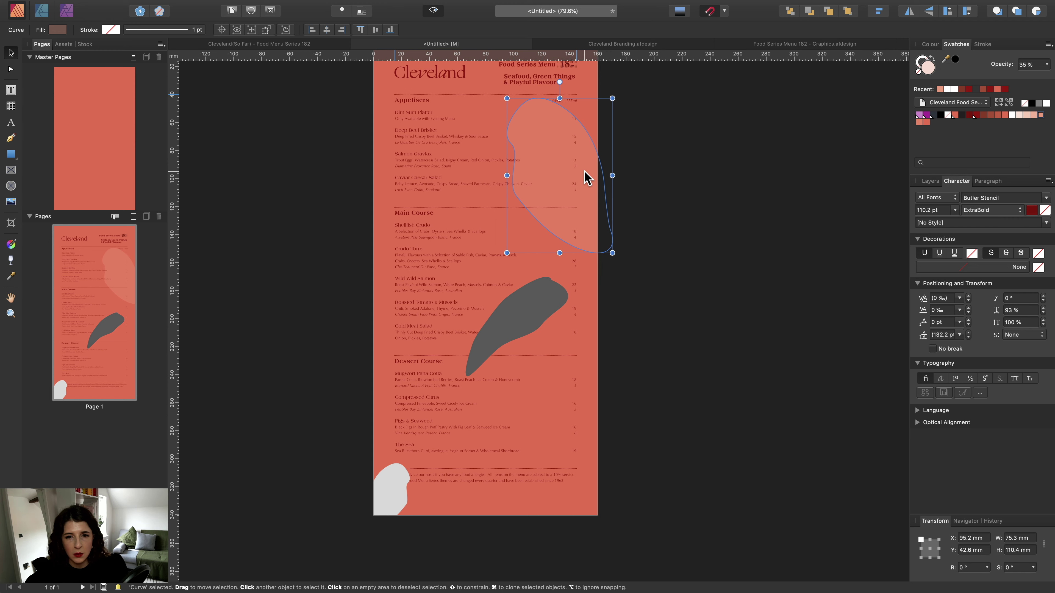
pyautogui.scroll(5, 598, 181)
pyautogui.scroll(3, 595, 187)
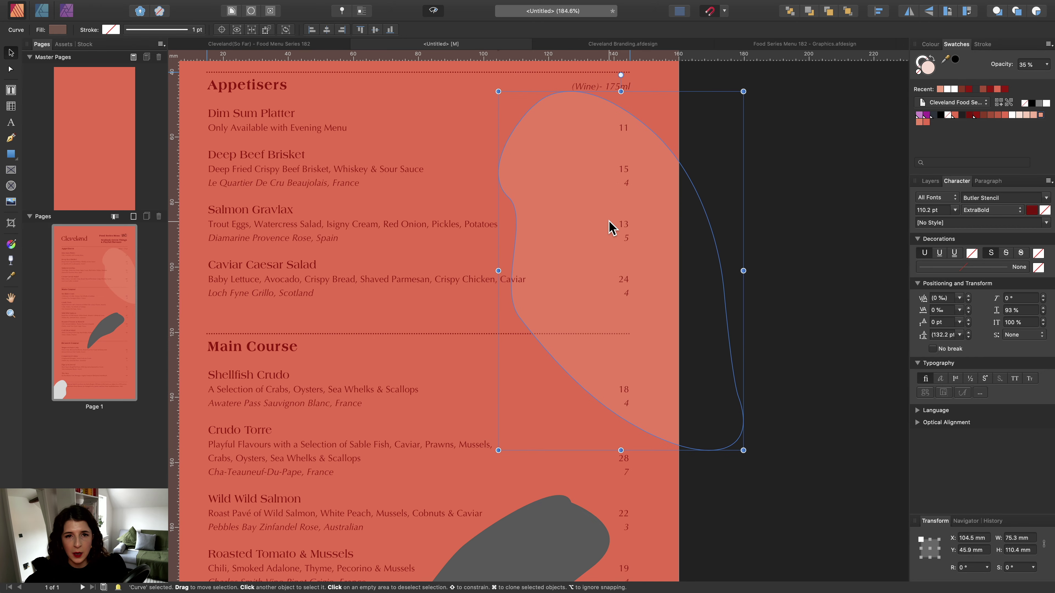
pyautogui.moveTo(621, 75); pyautogui.dragTo(558, 83)
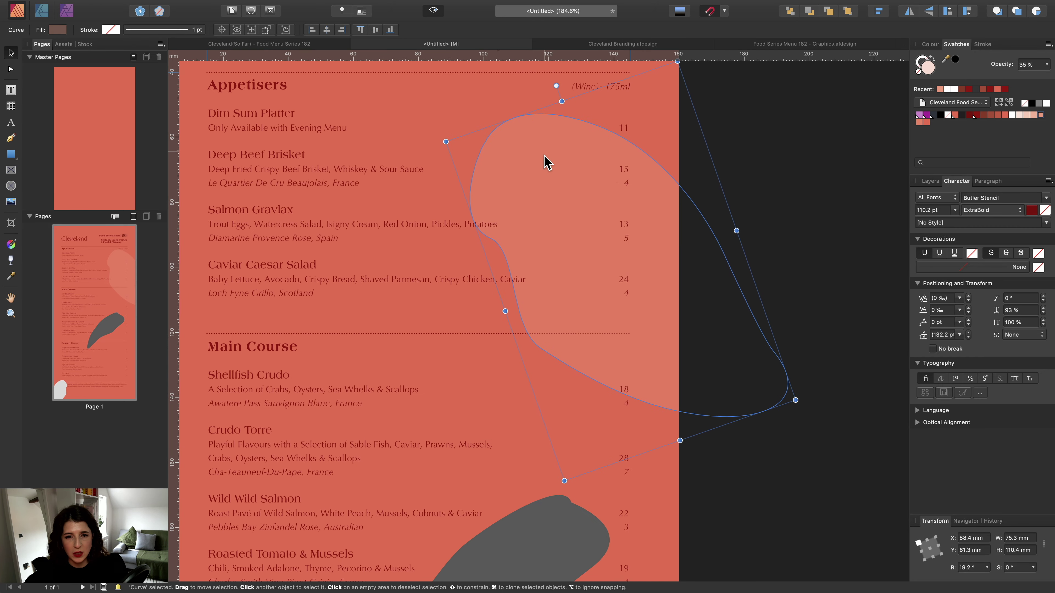
pyautogui.moveTo(546, 162); pyautogui.dragTo(523, 207)
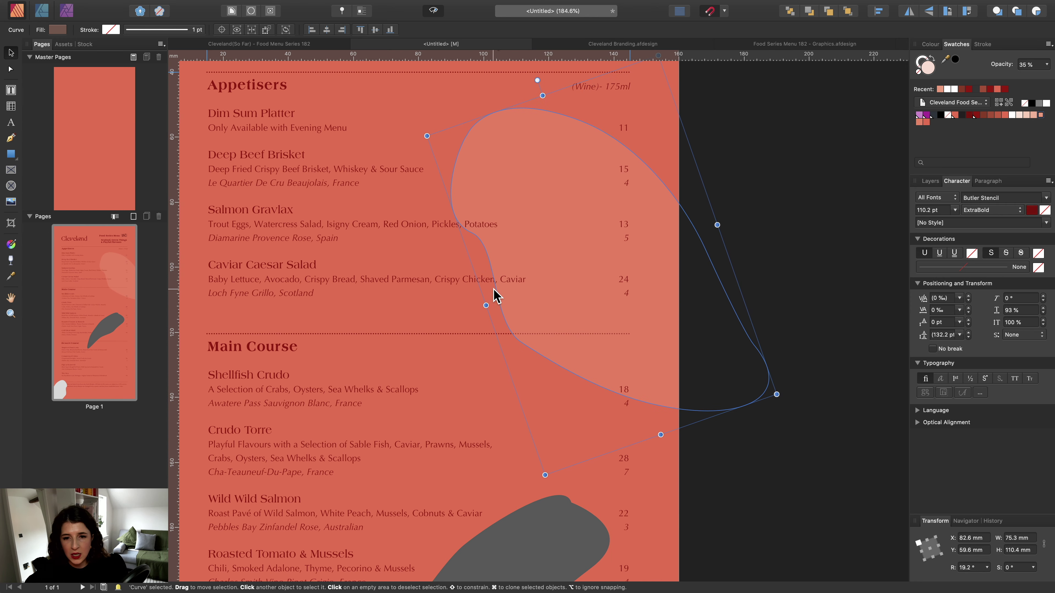
# Fit the page in view, re-angle the coral blob and move it up-right toward the page edge.
pyautogui.click(747, 184)
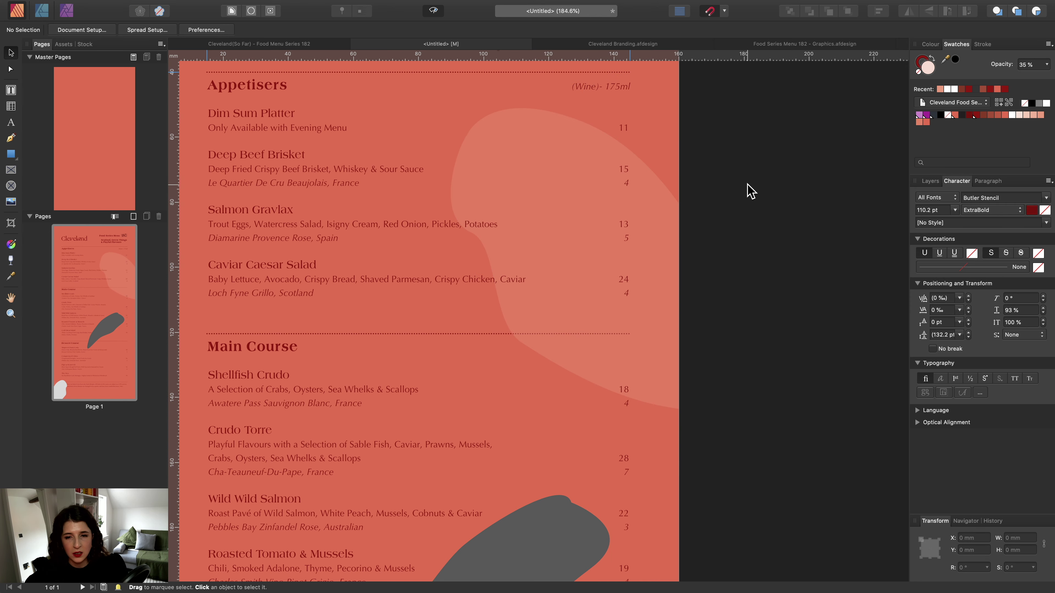
pyautogui.press('super+0')
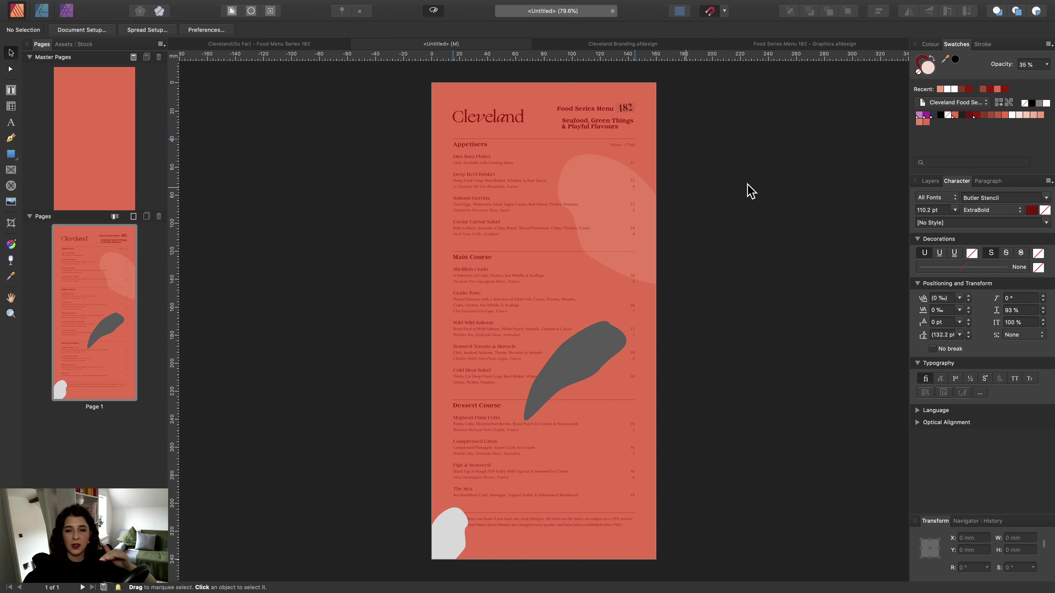
pyautogui.click(629, 202)
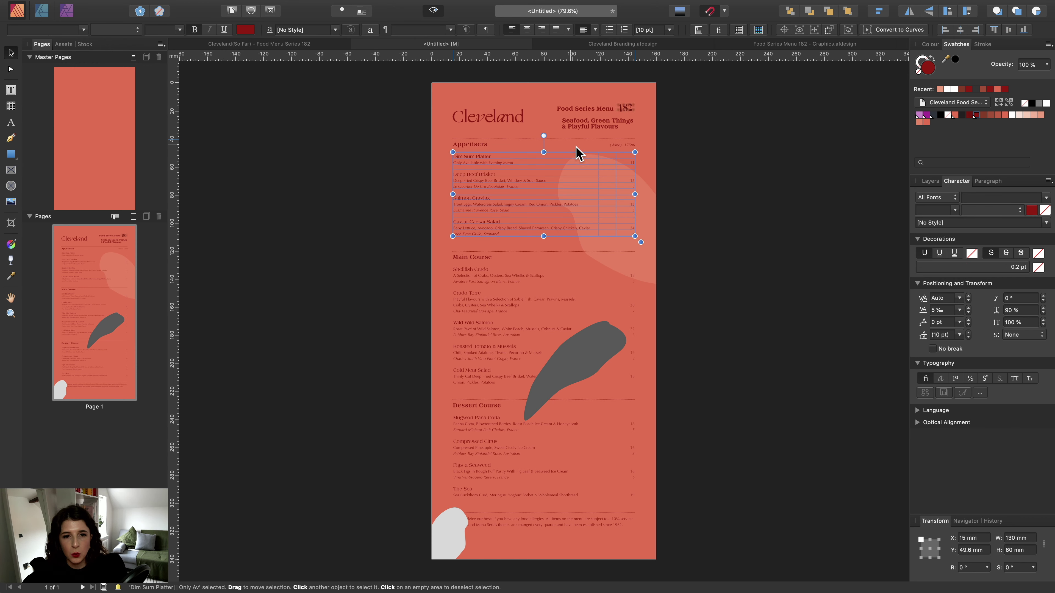
pyautogui.moveTo(592, 133); pyautogui.dragTo(644, 141)
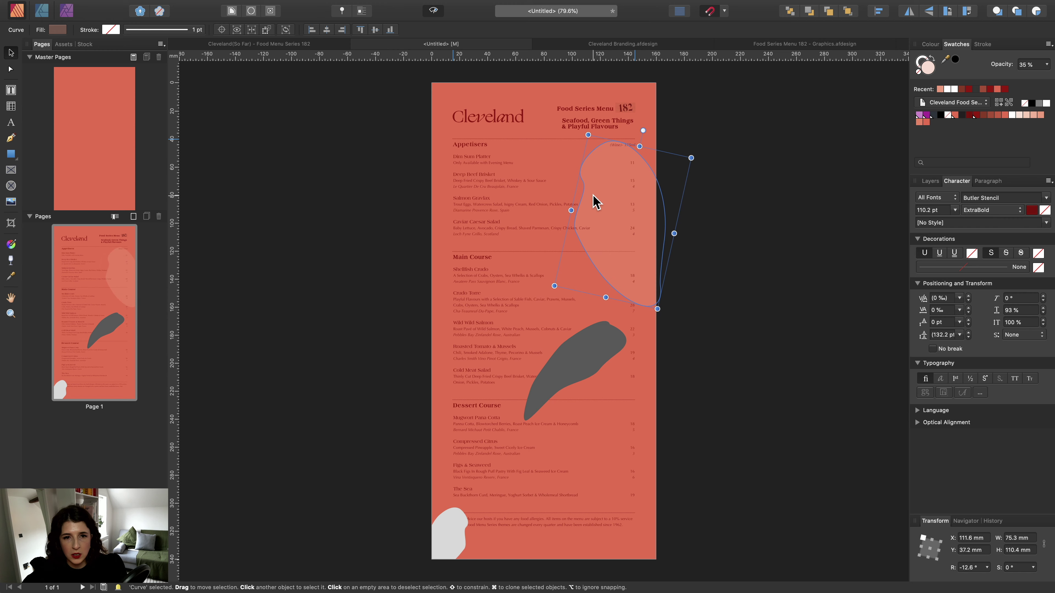
pyautogui.moveTo(594, 195); pyautogui.dragTo(608, 179)
pyautogui.click(701, 213)
# Re-tilt the translucent coral blob behind the Appetisers prices.
pyautogui.hscroll(2, 727, 234)
pyautogui.scroll(1, 728, 233)
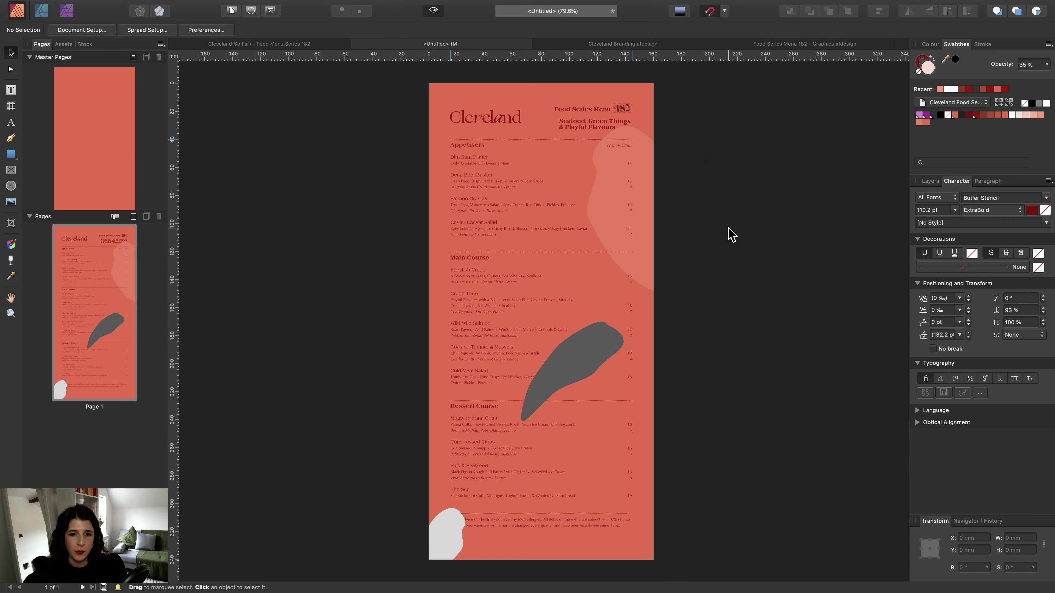
pyautogui.click(587, 188)
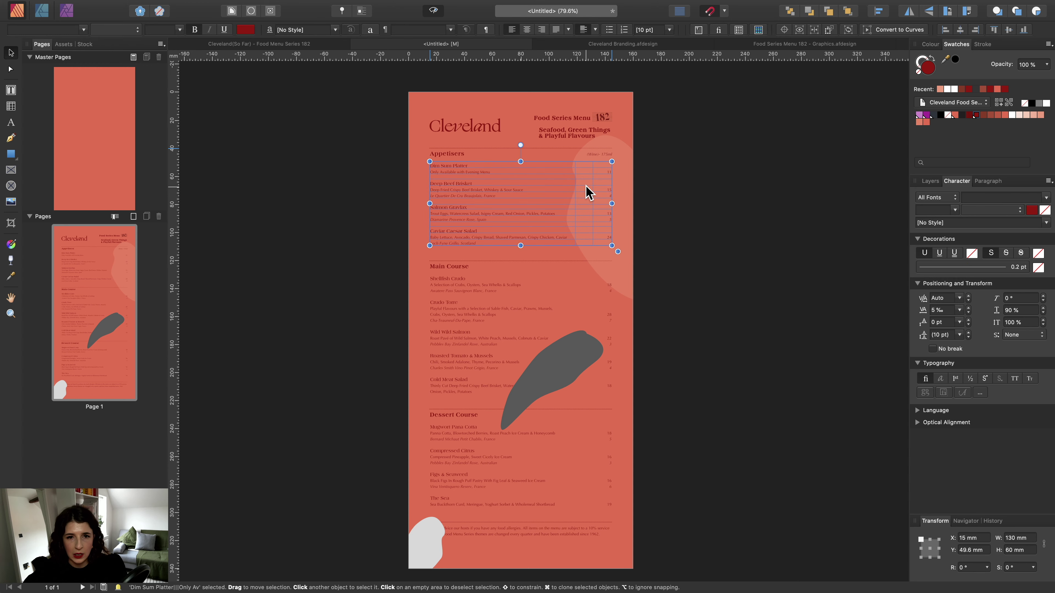
pyautogui.click(628, 144)
pyautogui.moveTo(629, 142); pyautogui.dragTo(559, 177)
pyautogui.click(708, 192)
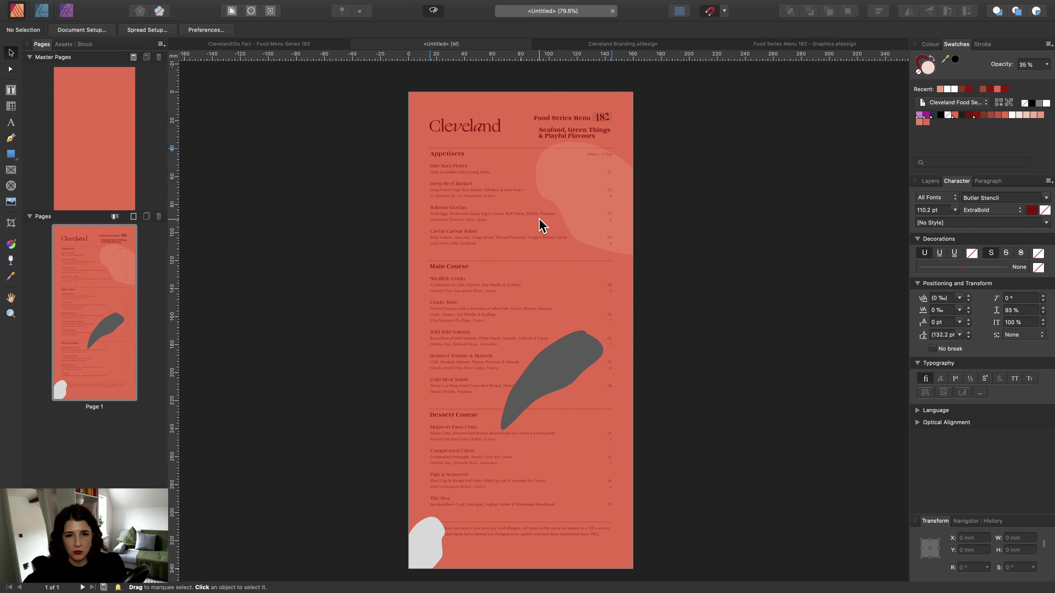
pyautogui.scroll(-5, 539, 225)
pyautogui.scroll(-3, 539, 225)
pyautogui.click(568, 293)
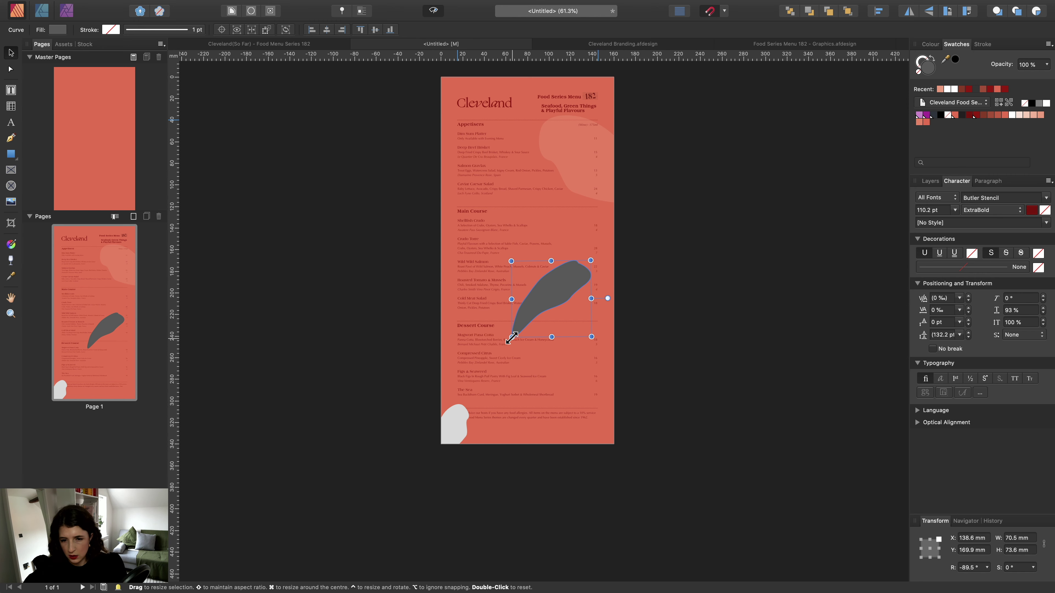
# Enlarge the dark grey swoosh down-left and drag its nodes into a longer, wider curve across Main Course.
pyautogui.moveTo(510, 337); pyautogui.dragTo(476, 376)
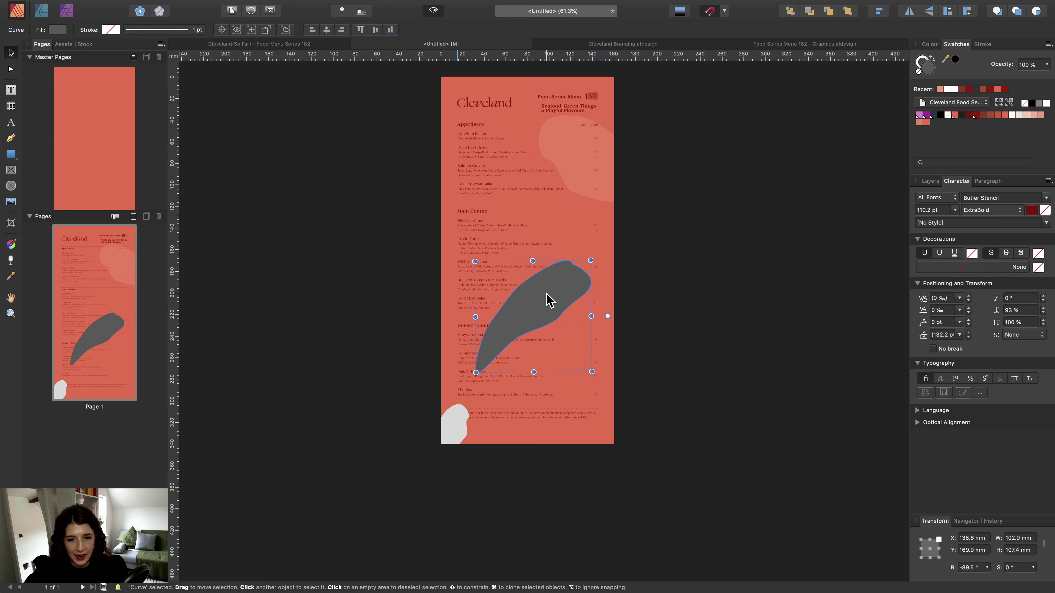
pyautogui.press('a')
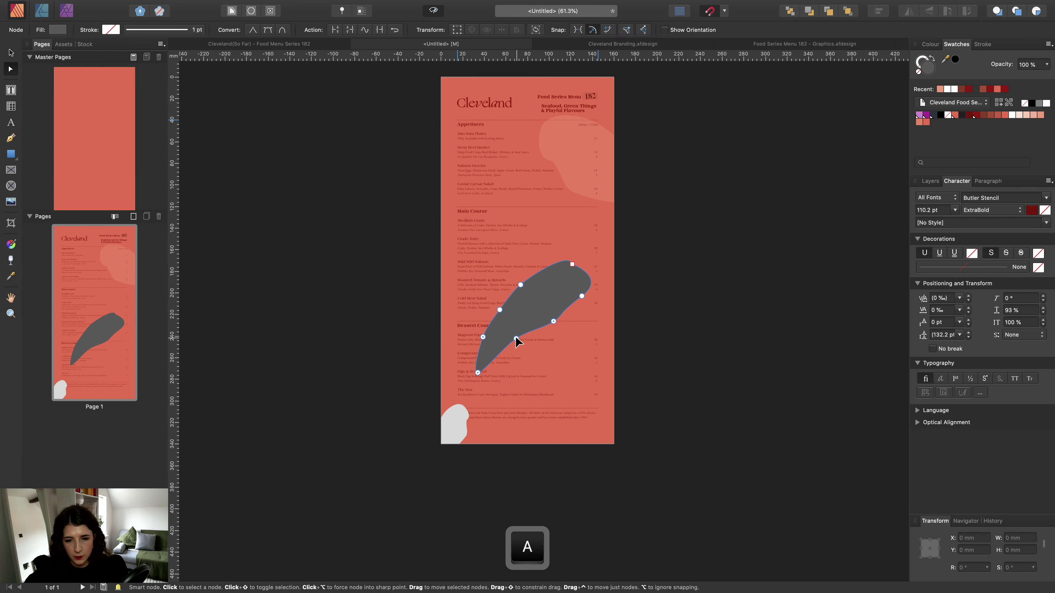
pyautogui.moveTo(516, 339); pyautogui.dragTo(589, 315)
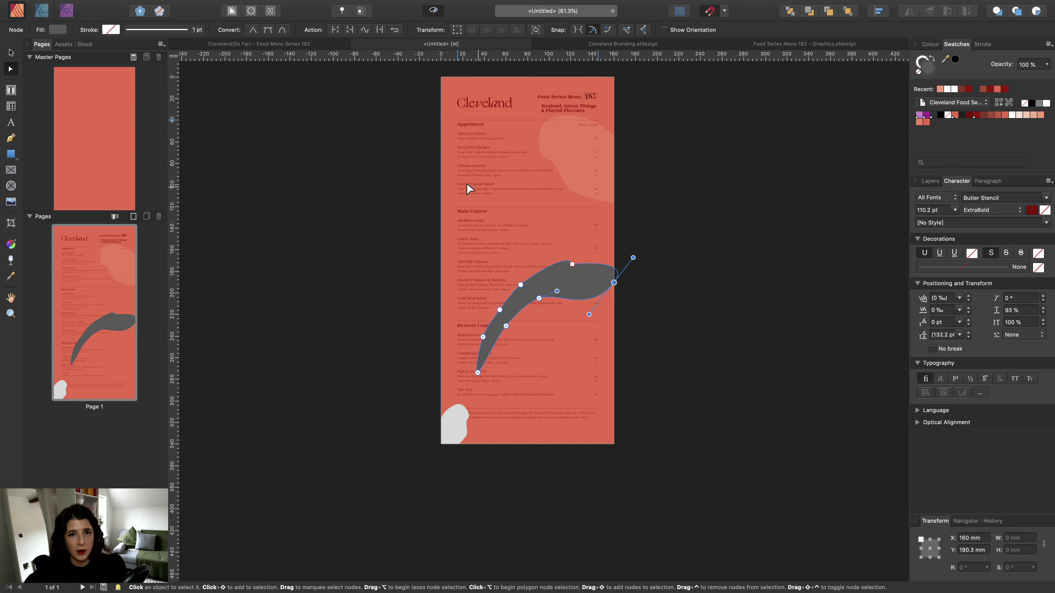
pyautogui.hscroll(3, 467, 189)
pyautogui.click(11, 52)
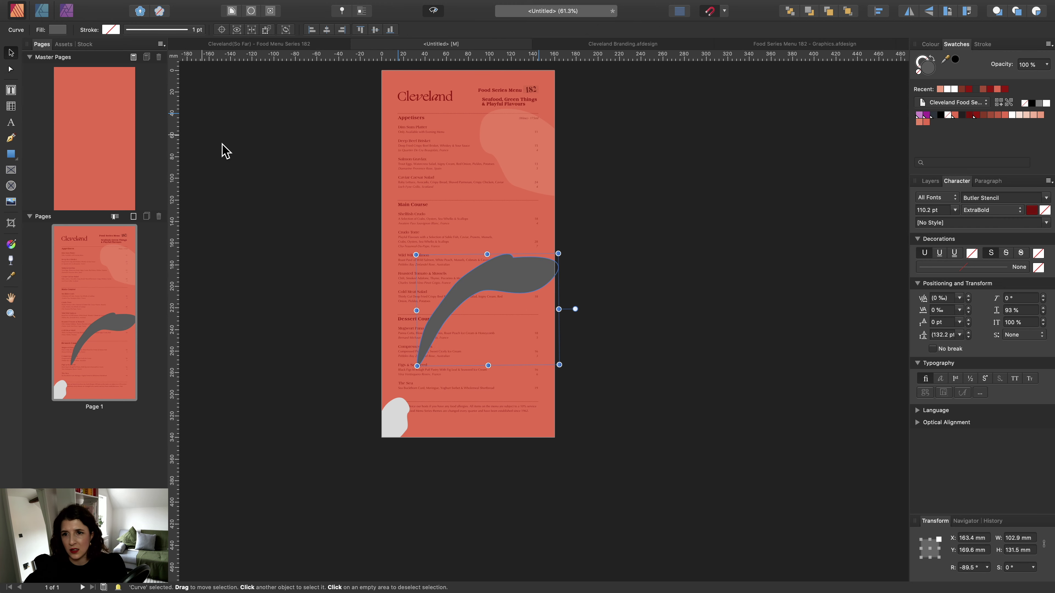
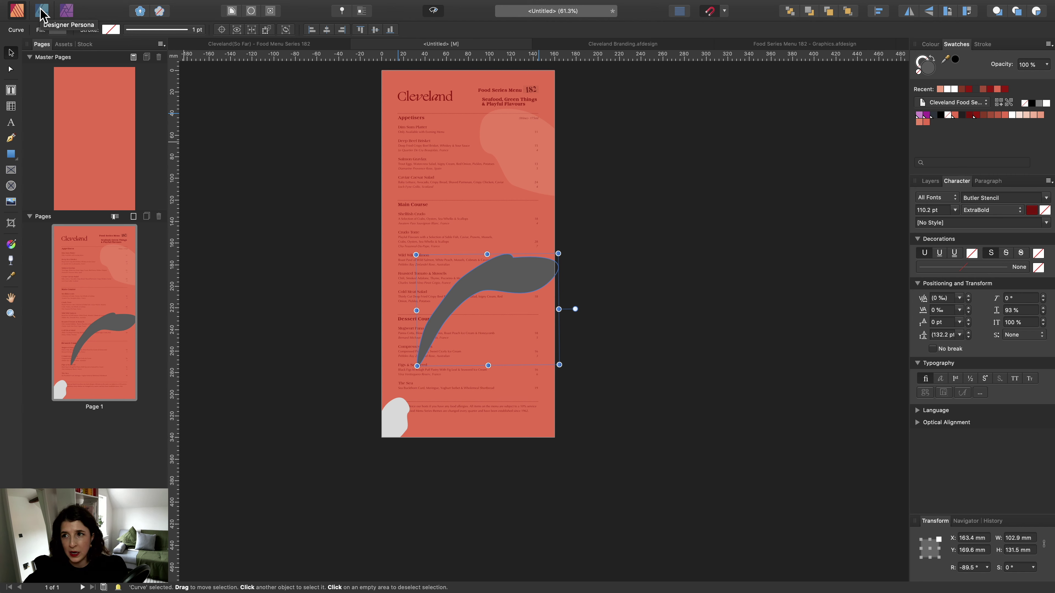
# Switch through the Designer and Photo workspaces, then return to page layout.
pyautogui.click(41, 12)
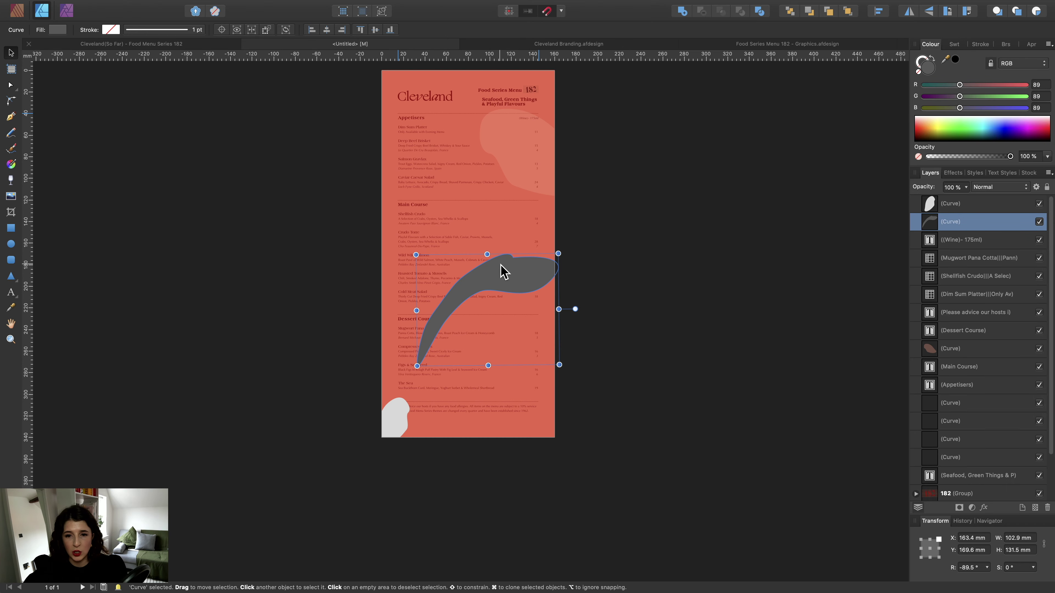
pyautogui.scroll(2, 504, 272)
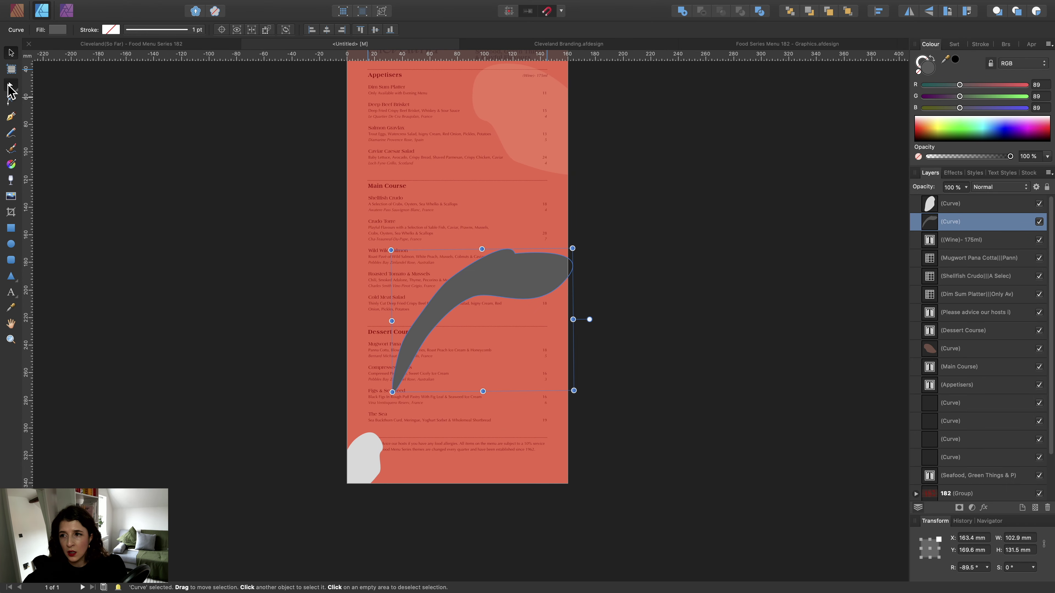
pyautogui.click(10, 86)
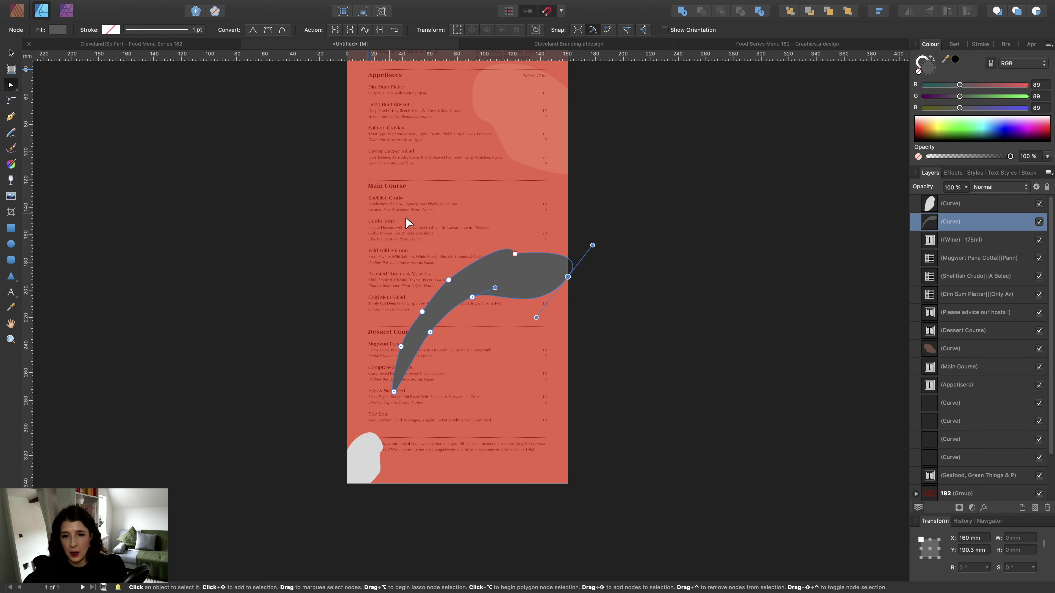
pyautogui.click(67, 12)
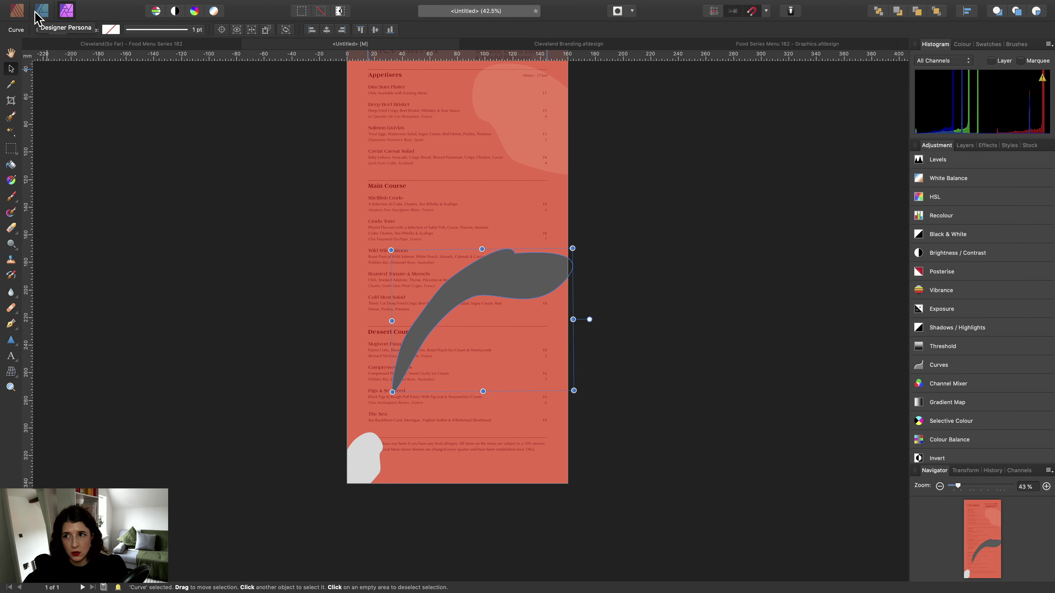
pyautogui.click(16, 12)
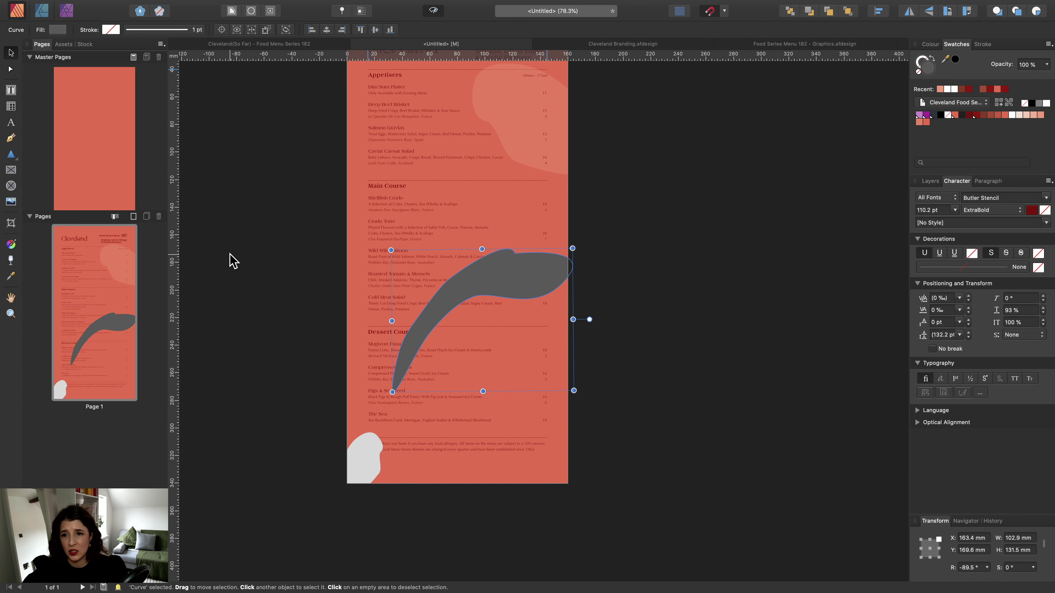
# Make the blob's top node smooth and add a node to bend its lower edge upward.
pyautogui.hscroll(1, 402, 266)
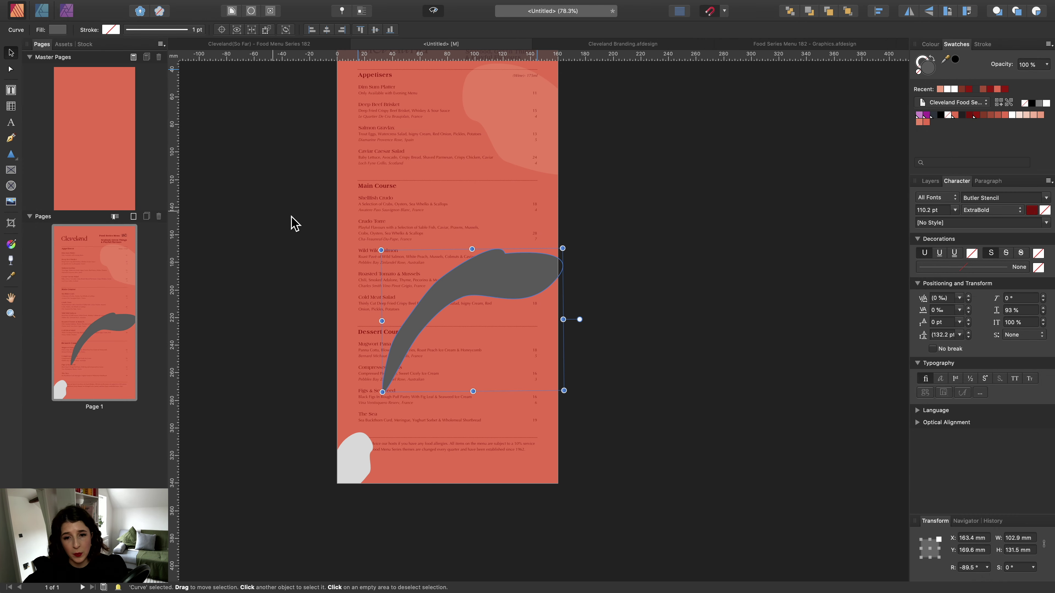
pyautogui.press('a')
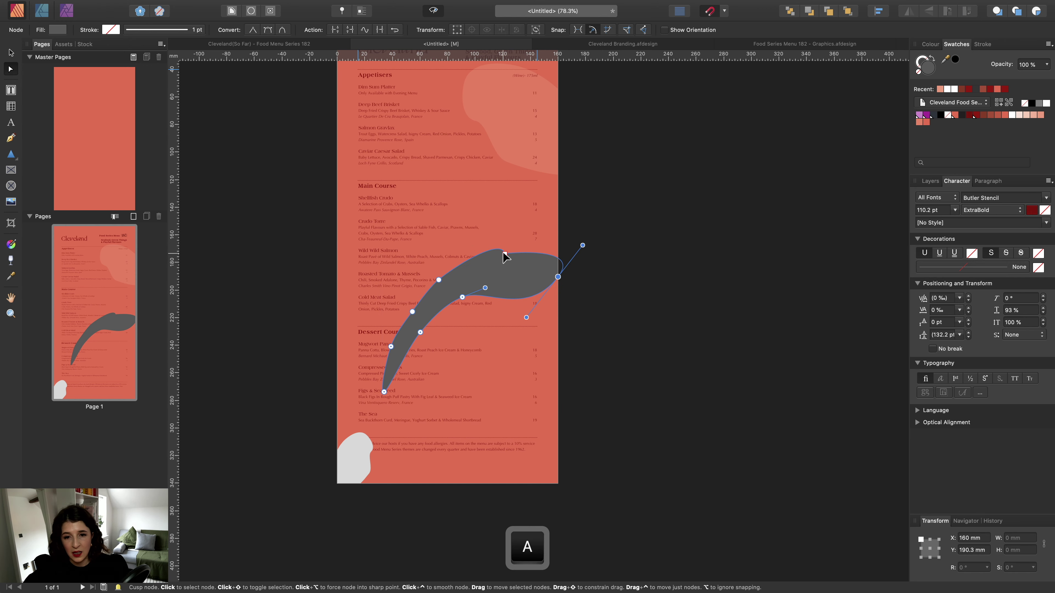
pyautogui.click(504, 253)
pyautogui.click(267, 31)
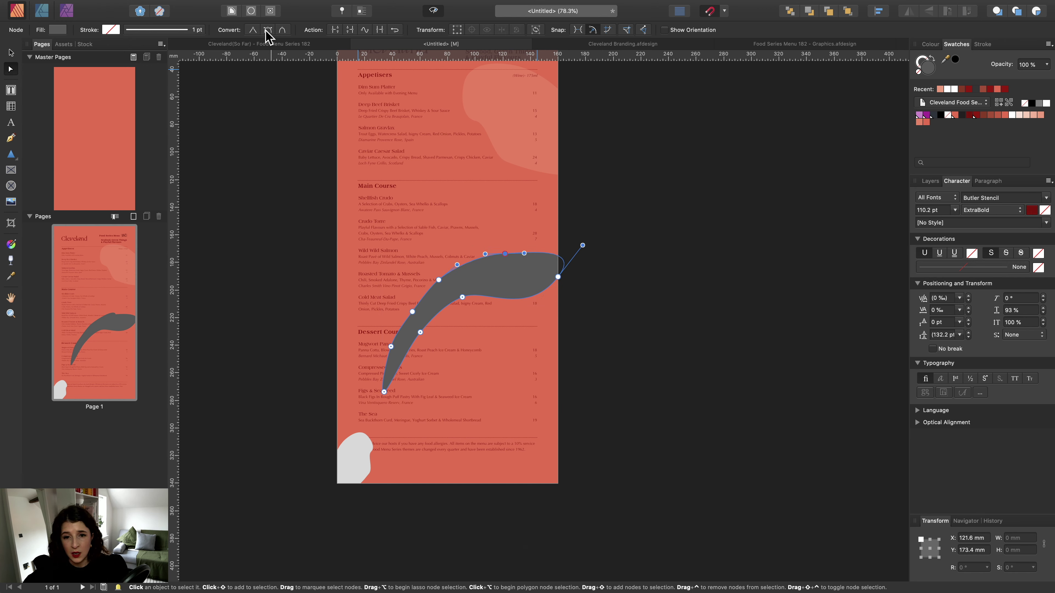
pyautogui.click(505, 297)
pyautogui.moveTo(504, 297); pyautogui.dragTo(507, 275)
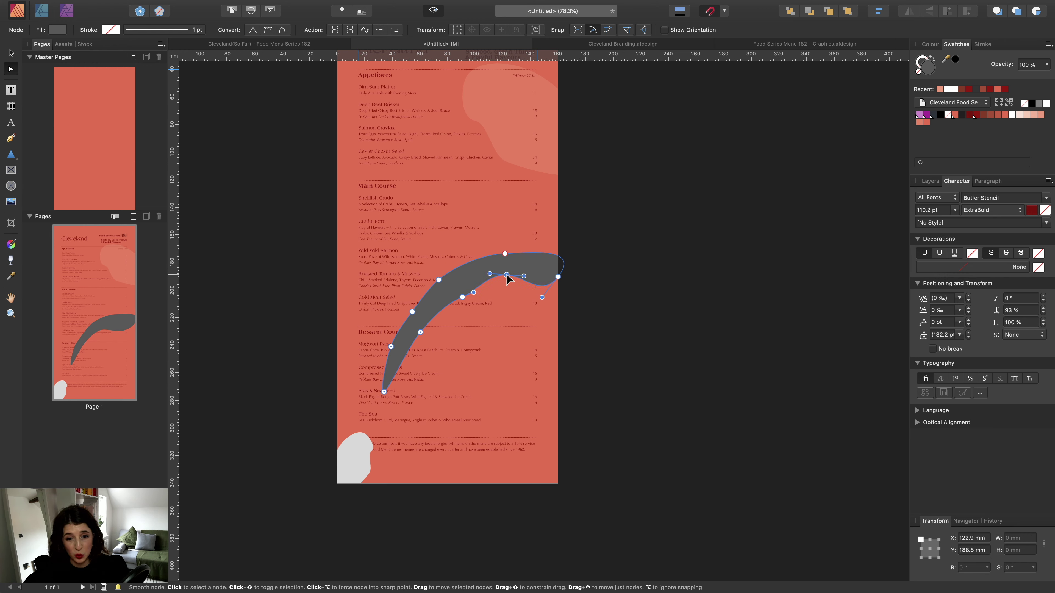
# Flip the blob horizontally, rotate it to 37.1° and move it down the page's right side.
pyautogui.click(11, 52)
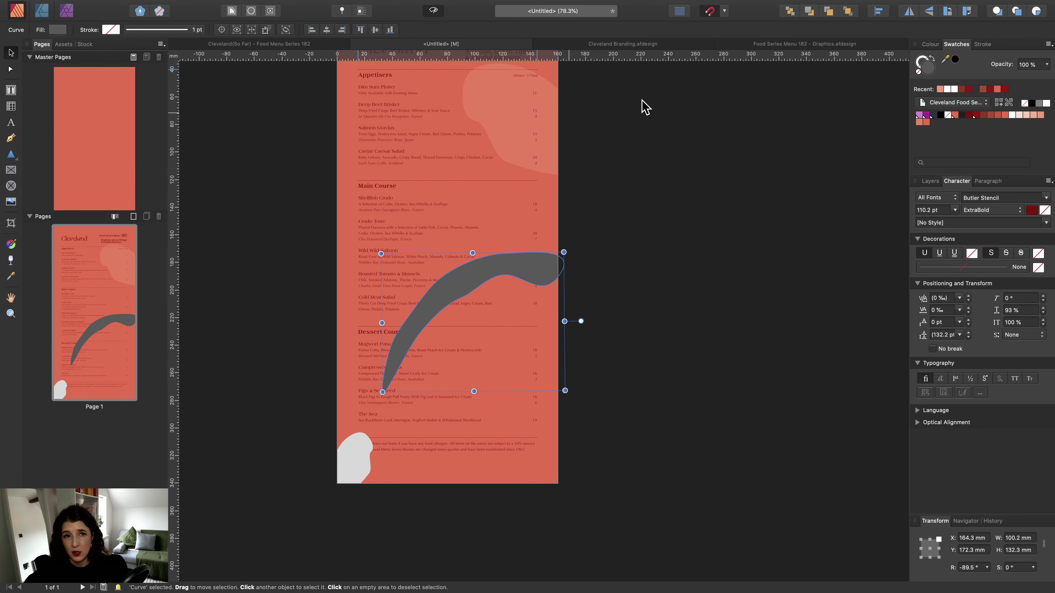
pyautogui.click(907, 11)
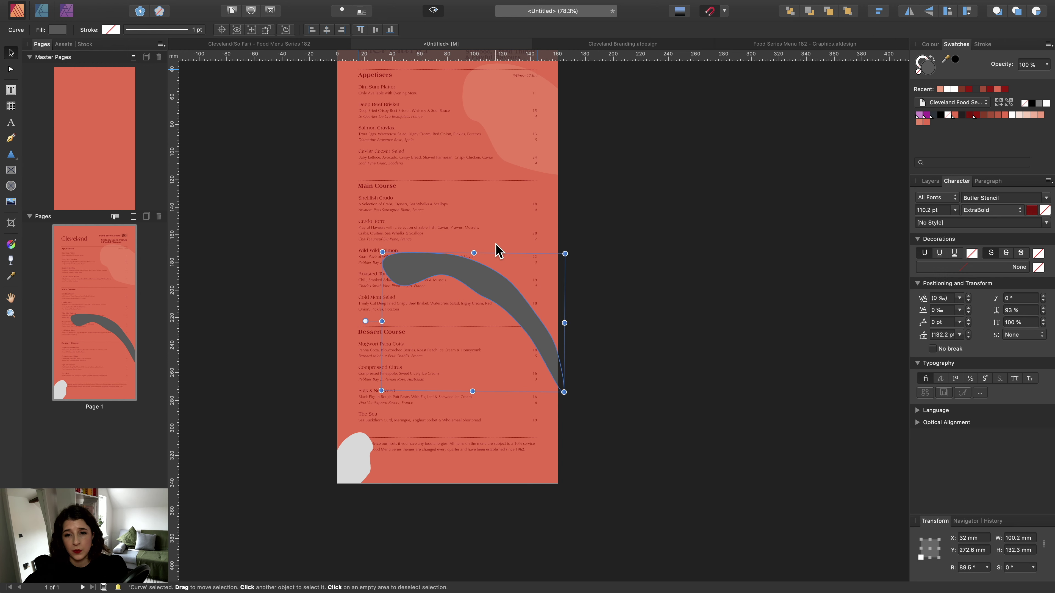
pyautogui.moveTo(366, 321); pyautogui.dragTo(404, 233)
pyautogui.moveTo(514, 285); pyautogui.dragTo(531, 249)
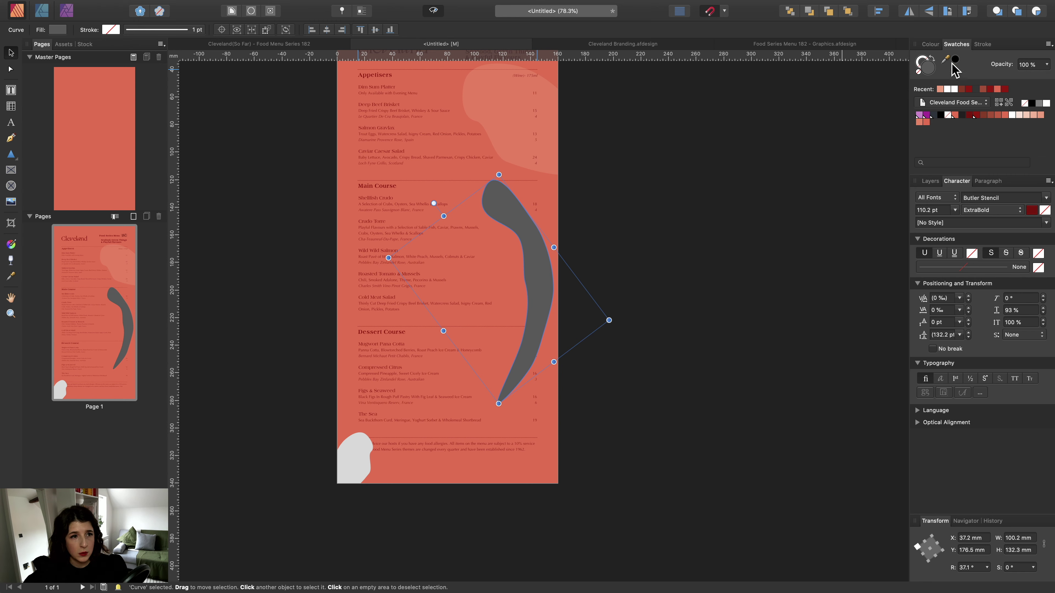
# Fill the blob light salmon and set its blend mode to Multiply after trying Colour Burn.
pyautogui.click(919, 122)
pyautogui.click(1041, 116)
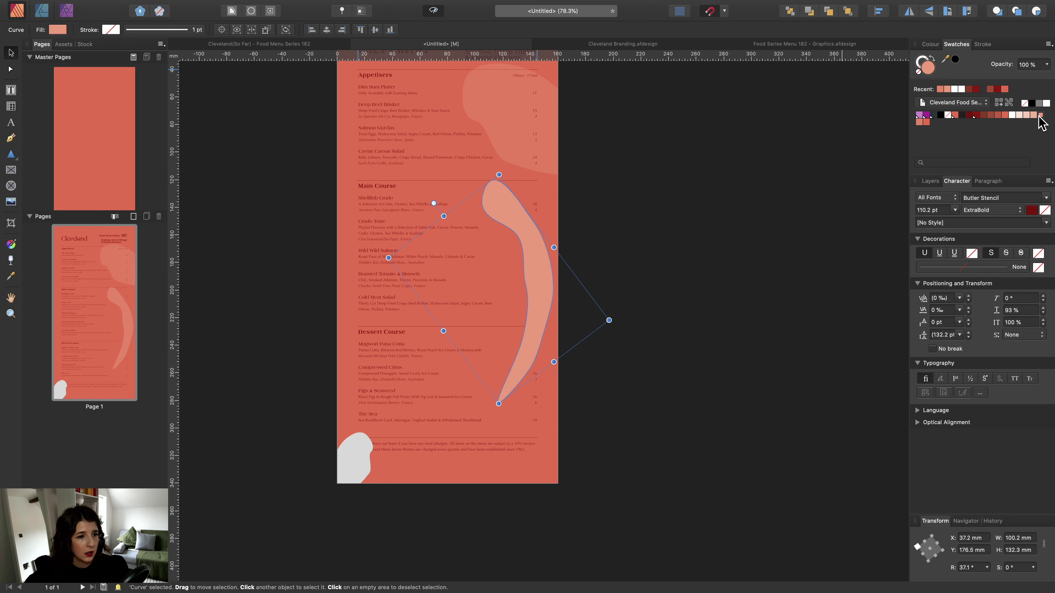
pyautogui.click(930, 181)
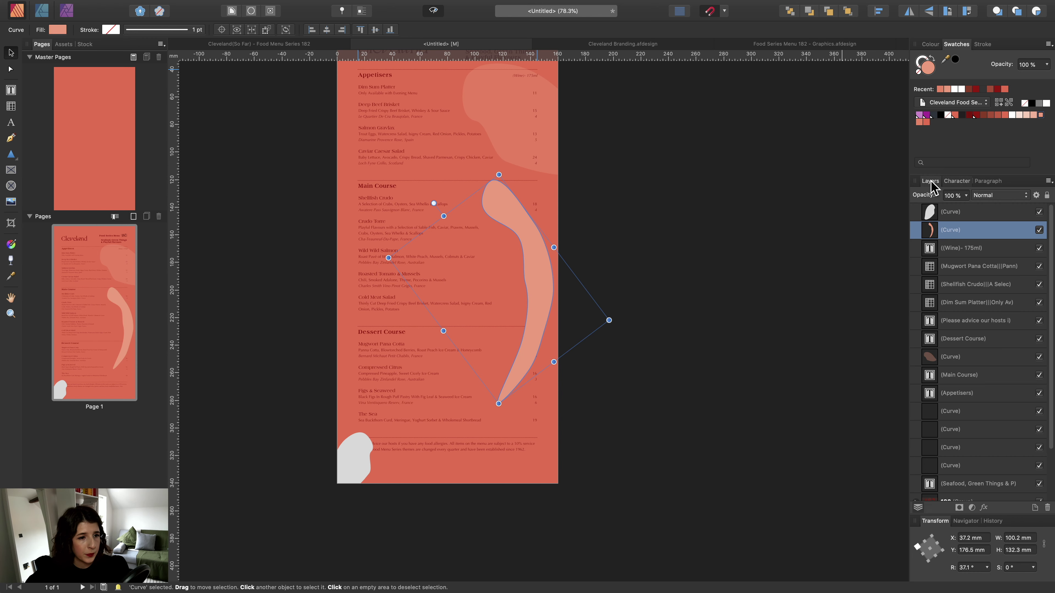
pyautogui.click(993, 195)
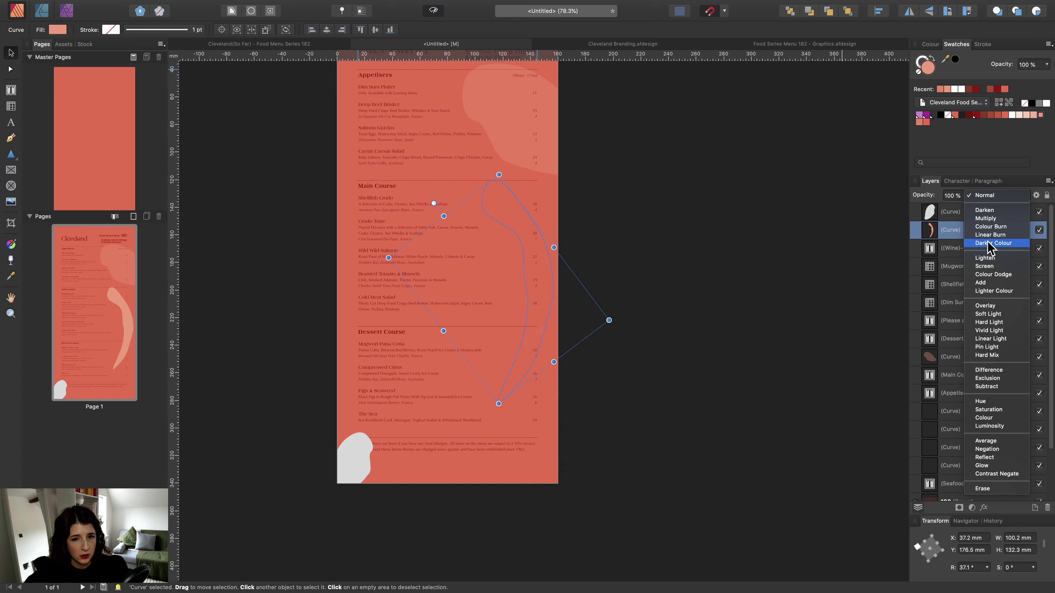
pyautogui.click(991, 226)
pyautogui.click(985, 197)
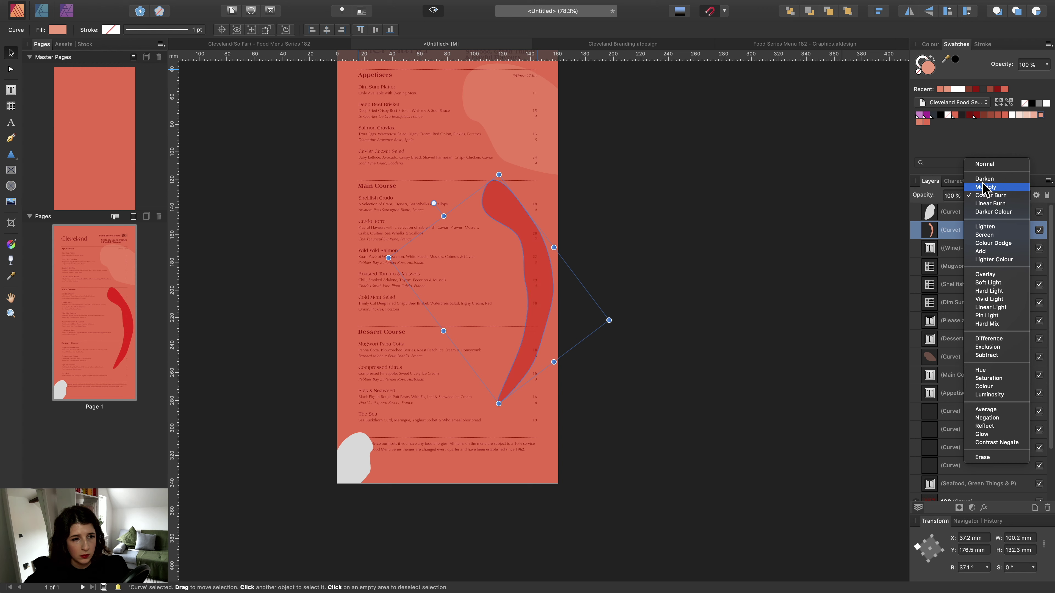
pyautogui.click(986, 187)
# Lower the blob's fill opacity to 31% and deselect it to review.
pyautogui.click(1047, 65)
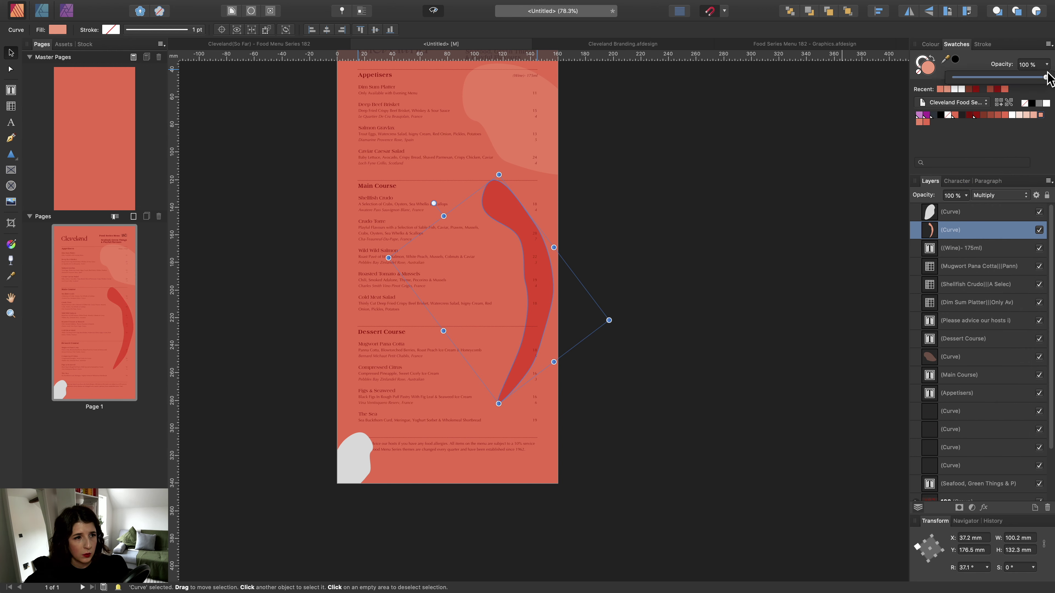
pyautogui.moveTo(1046, 77); pyautogui.dragTo(983, 77)
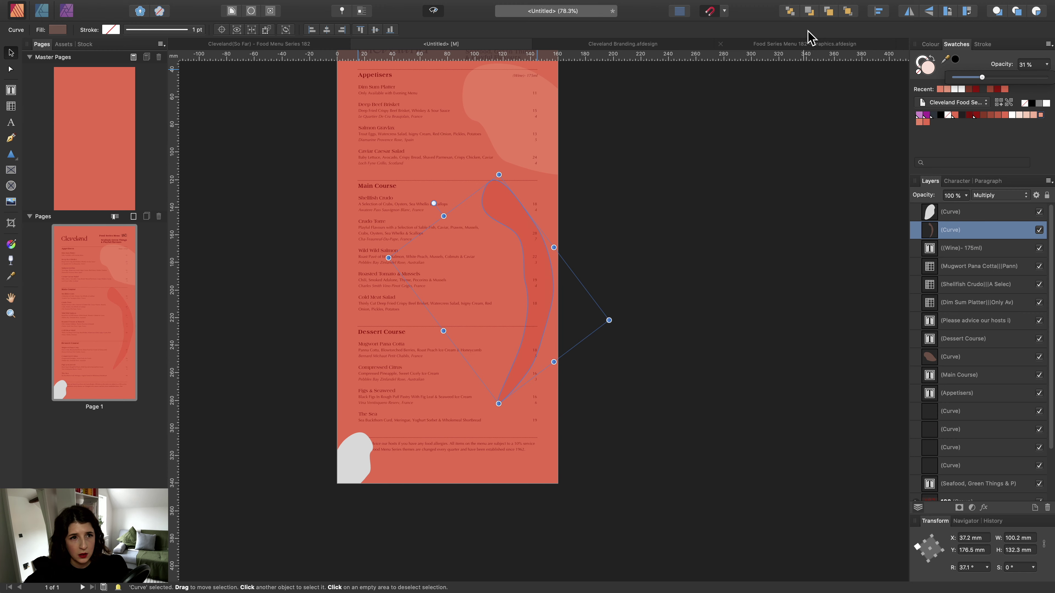
pyautogui.click(576, 257)
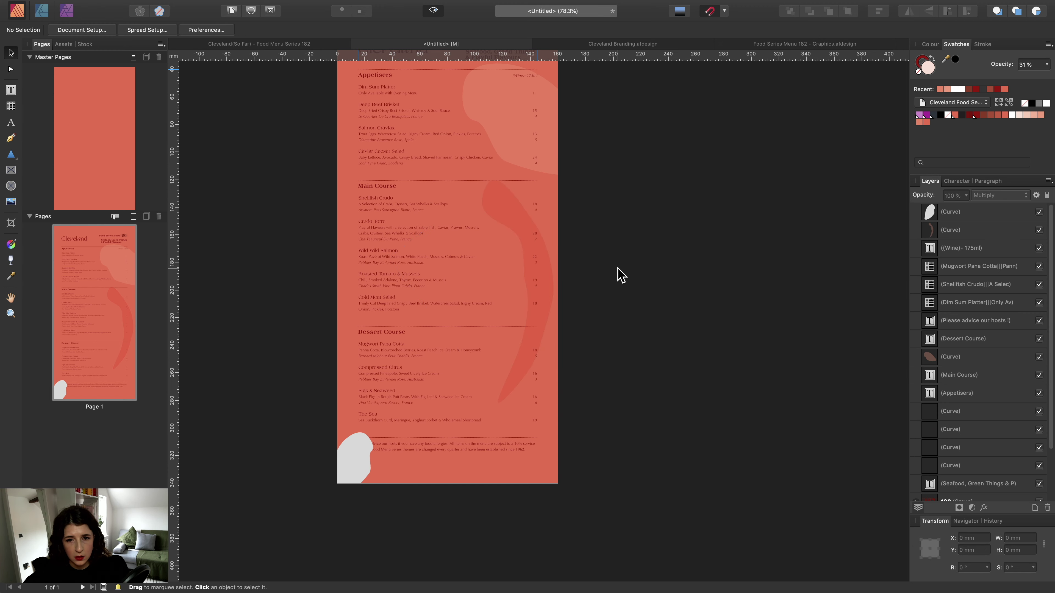
# Pull two nodes on the blob's inner edge to the left to reshape it.
pyautogui.scroll(-3, 617, 273)
pyautogui.click(551, 239)
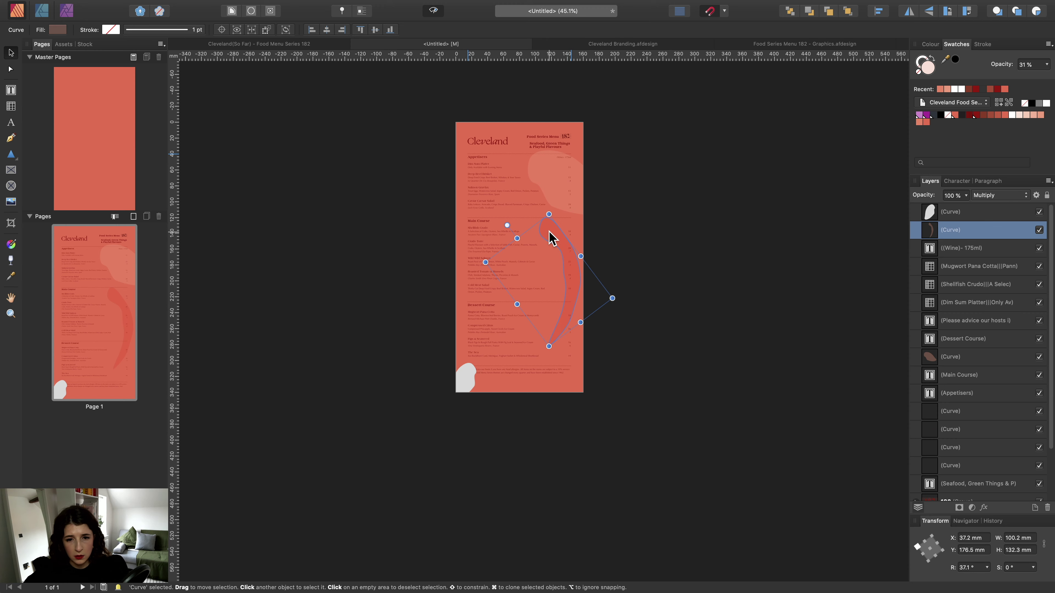
pyautogui.scroll(3, 551, 239)
pyautogui.press('a')
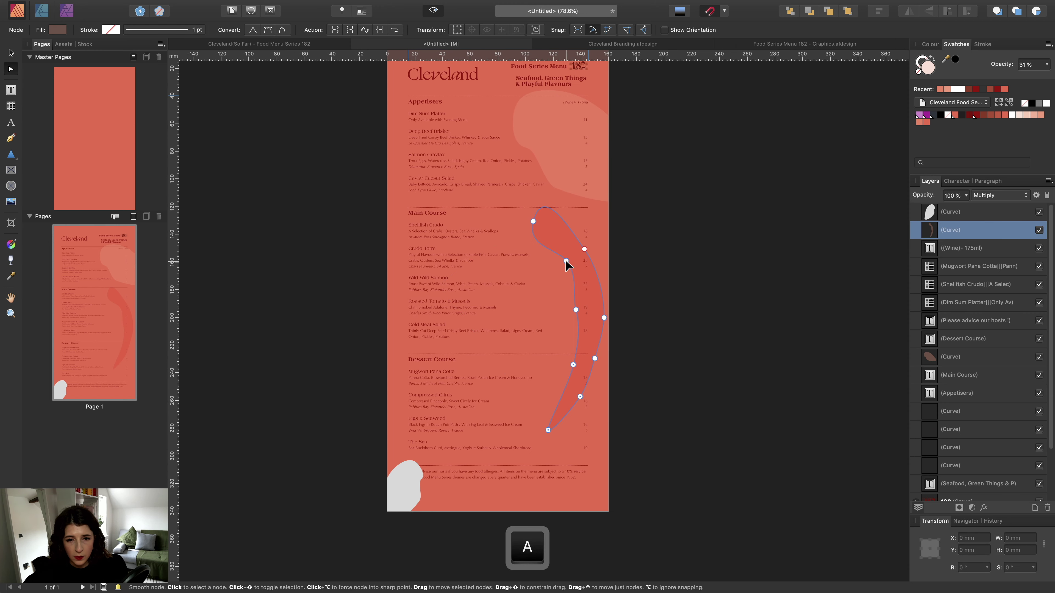
pyautogui.click(541, 276)
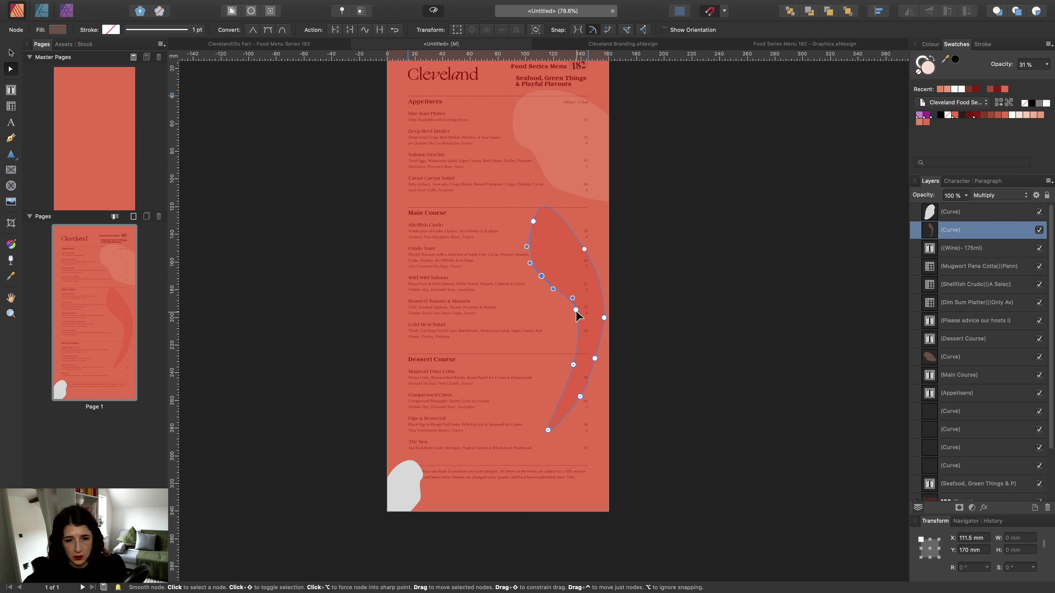
pyautogui.moveTo(575, 309); pyautogui.dragTo(550, 321)
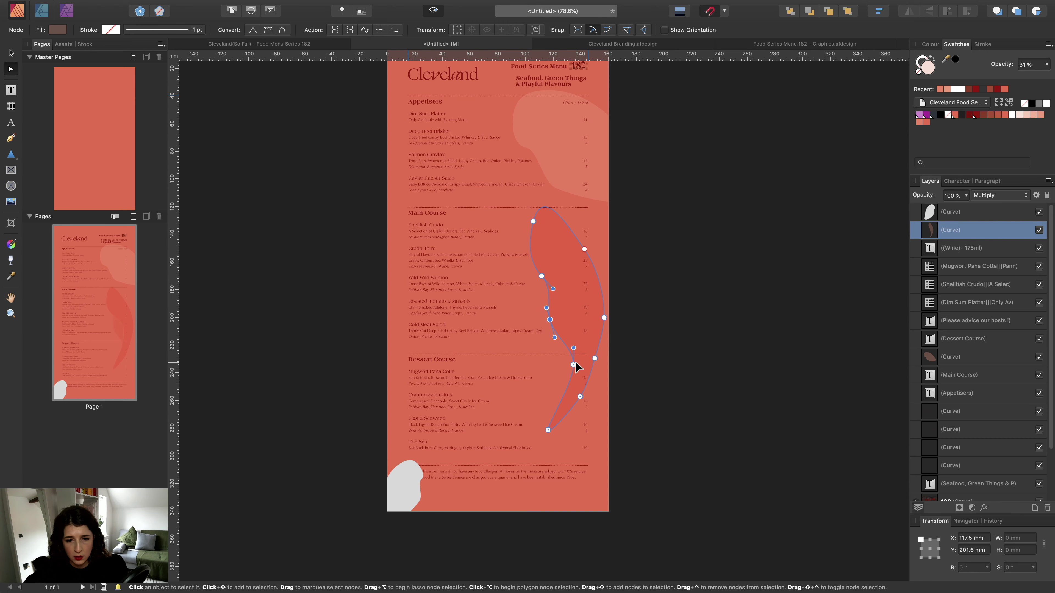
pyautogui.moveTo(573, 365); pyautogui.dragTo(548, 365)
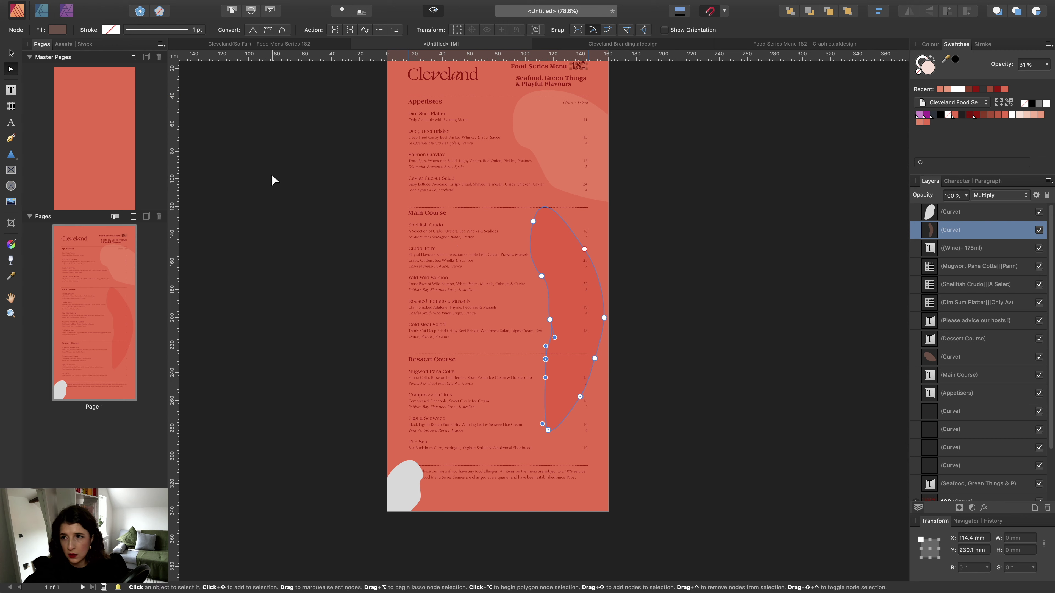
# Shrink the blob to 66.6 × 88.8 mm, tilt it 52.6° and place it beside Main Course.
pyautogui.click(10, 53)
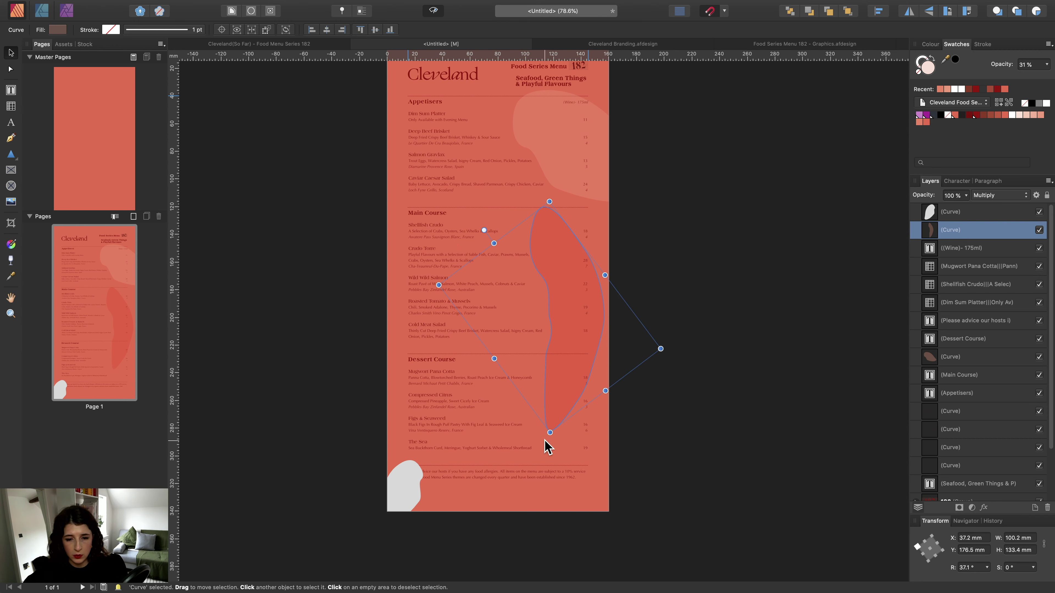
pyautogui.moveTo(550, 433); pyautogui.dragTo(549, 355)
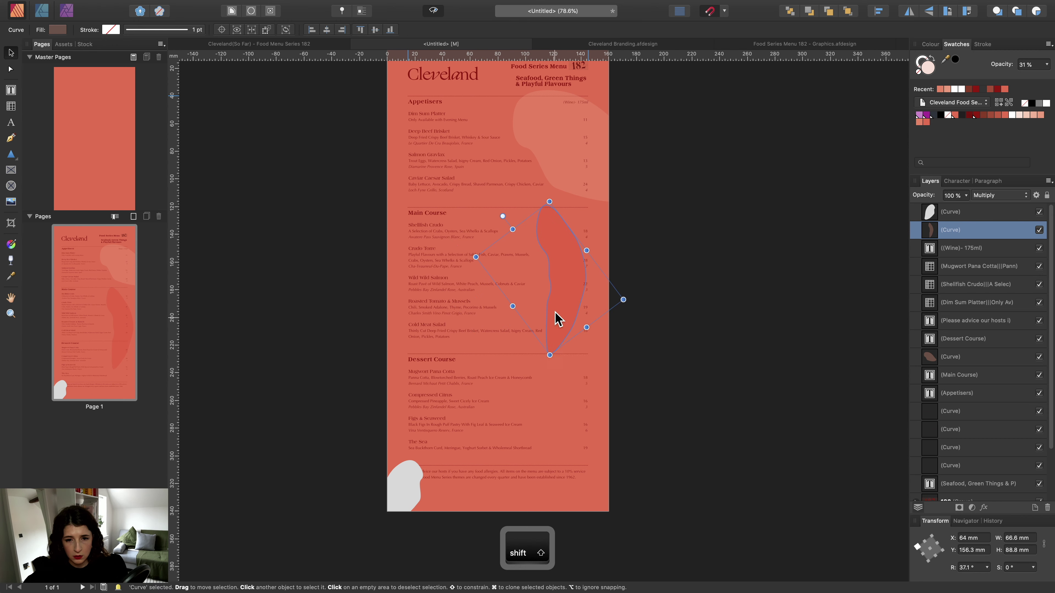
pyautogui.moveTo(562, 292); pyautogui.dragTo(565, 349)
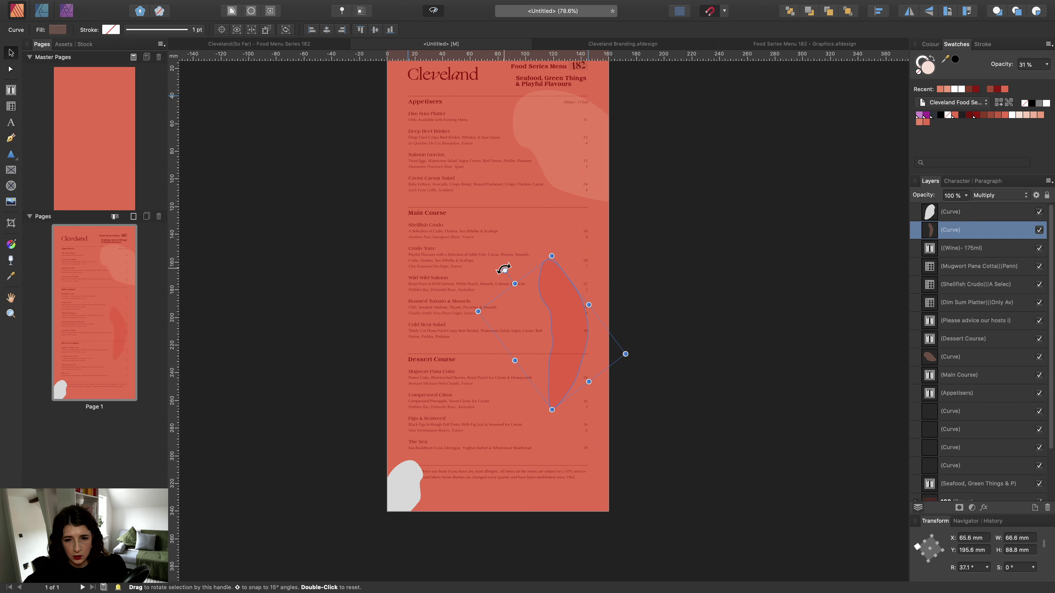
pyautogui.moveTo(503, 273); pyautogui.dragTo(469, 275)
pyautogui.moveTo(558, 302)
pyautogui.mouseDown()
pyautogui.moveTo(560, 330)
pyautogui.moveTo(569, 277)
pyautogui.moveTo(558, 262)
pyautogui.moveTo(563, 294)
pyautogui.moveTo(572, 293)
pyautogui.mouseUp()
pyautogui.click(688, 300)
# Try the blob at 15° and then -12.9°, nudging it beside Main Course.
pyautogui.scroll(-2, 694, 303)
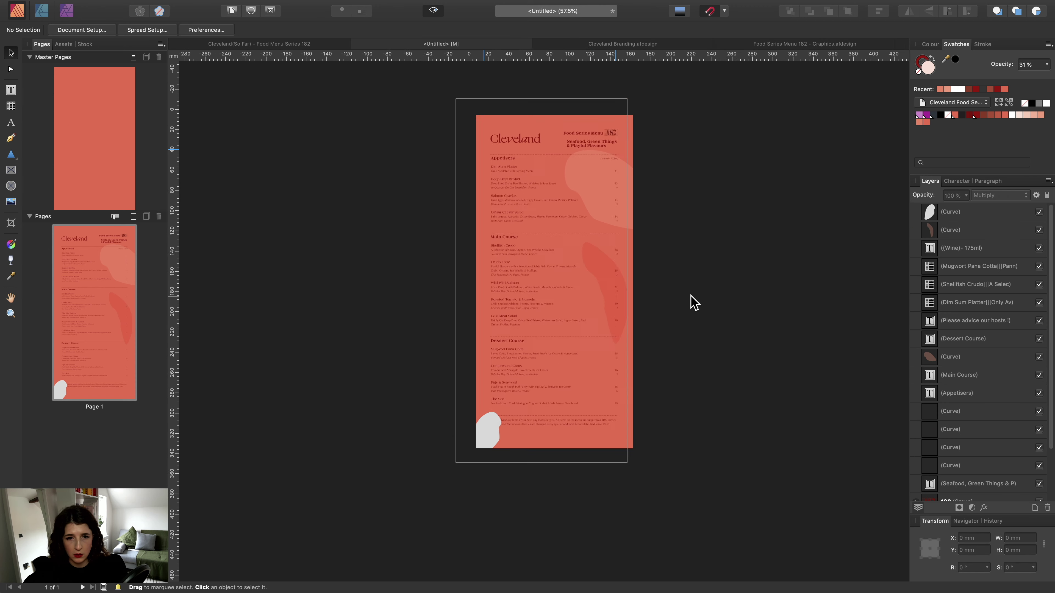
pyautogui.scroll(-1, 690, 302)
pyautogui.hscroll(2, 689, 302)
pyautogui.click(577, 266)
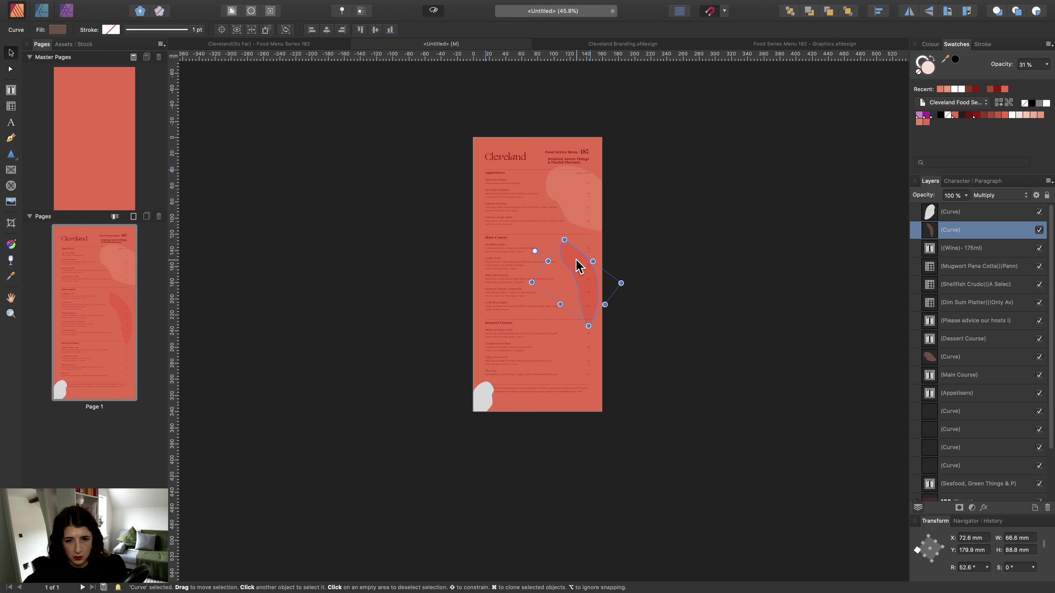
pyautogui.moveTo(535, 251); pyautogui.dragTo(567, 231)
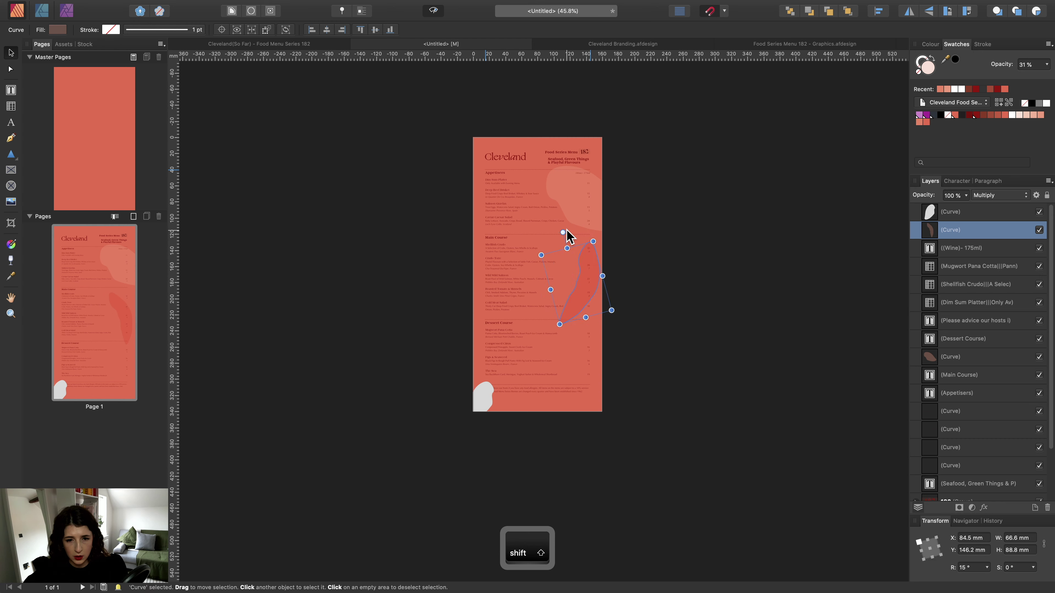
pyautogui.moveTo(578, 304); pyautogui.dragTo(582, 317)
pyautogui.click(664, 308)
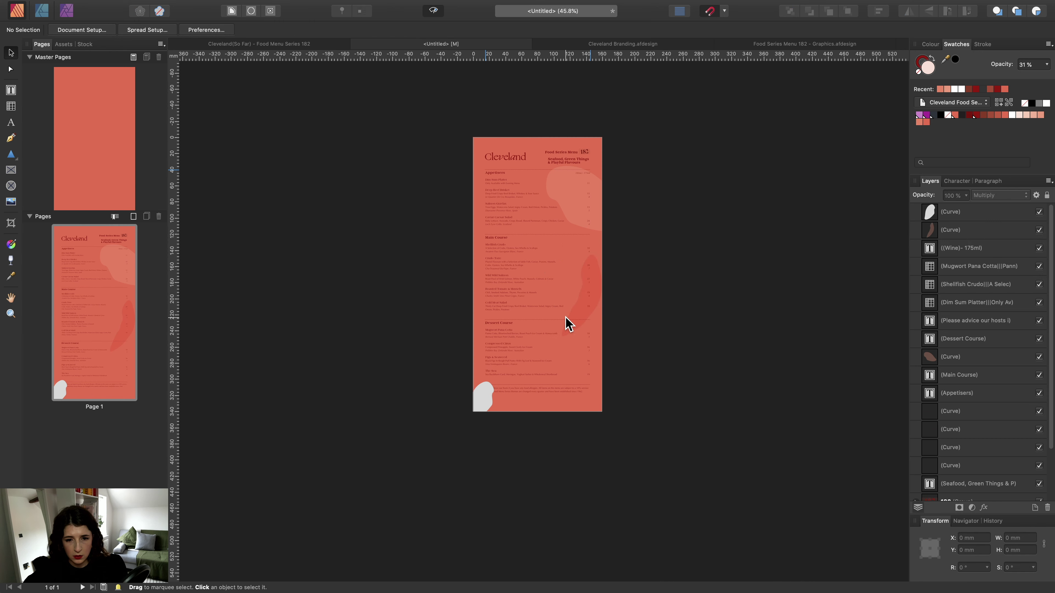
pyautogui.click(569, 324)
pyautogui.moveTo(568, 243); pyautogui.dragTo(596, 246)
pyautogui.moveTo(572, 318); pyautogui.dragTo(548, 321)
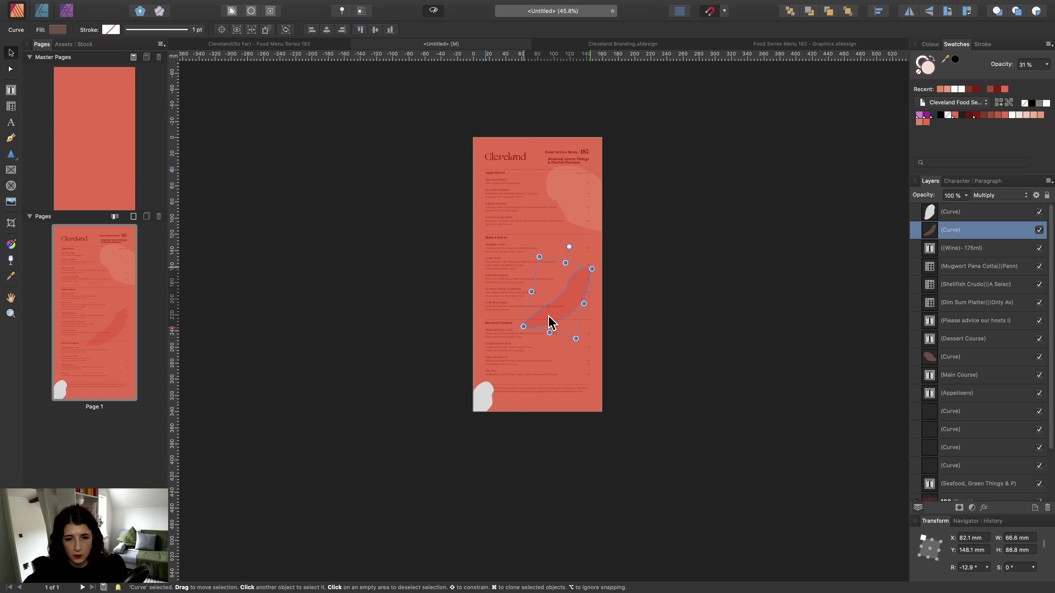
# Pull an inner-edge node of the blob up and right to reshape it.
pyautogui.scroll(3, 548, 322)
pyautogui.press('a')
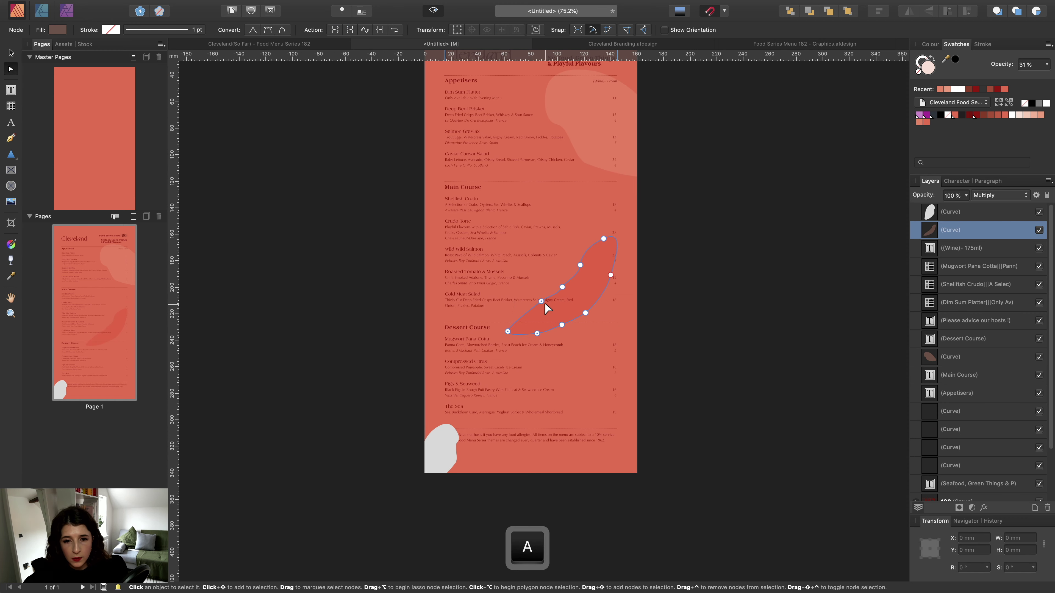
pyautogui.click(574, 308)
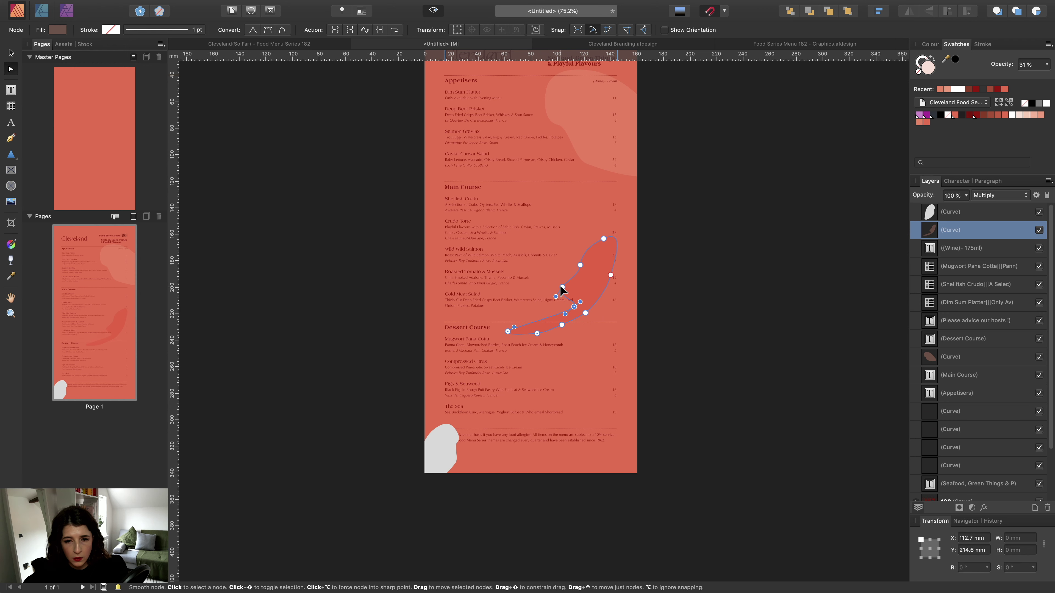
pyautogui.moveTo(562, 286); pyautogui.dragTo(586, 244)
pyautogui.click(592, 283)
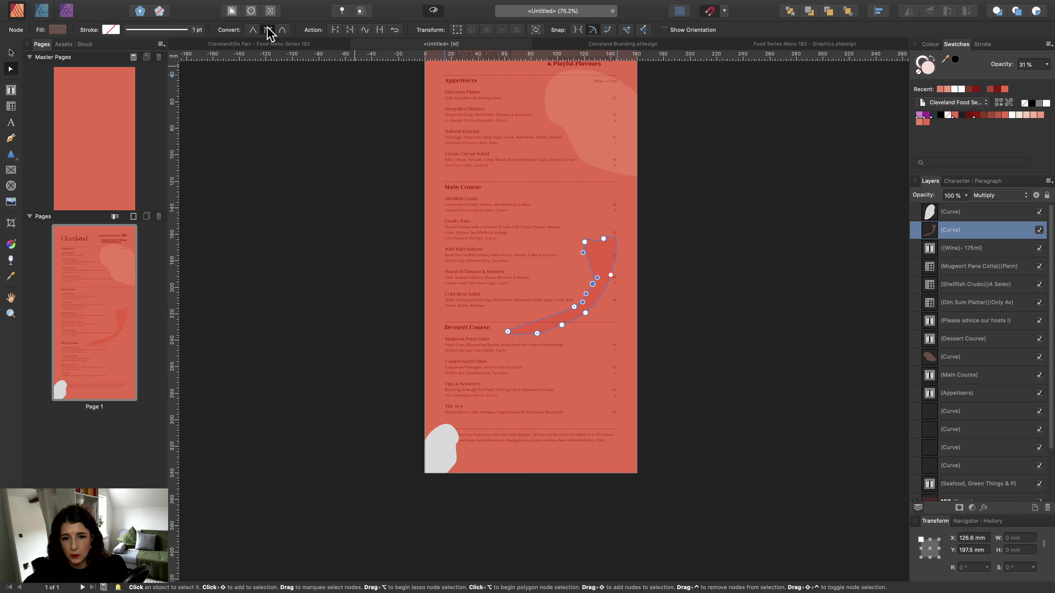
pyautogui.click(12, 52)
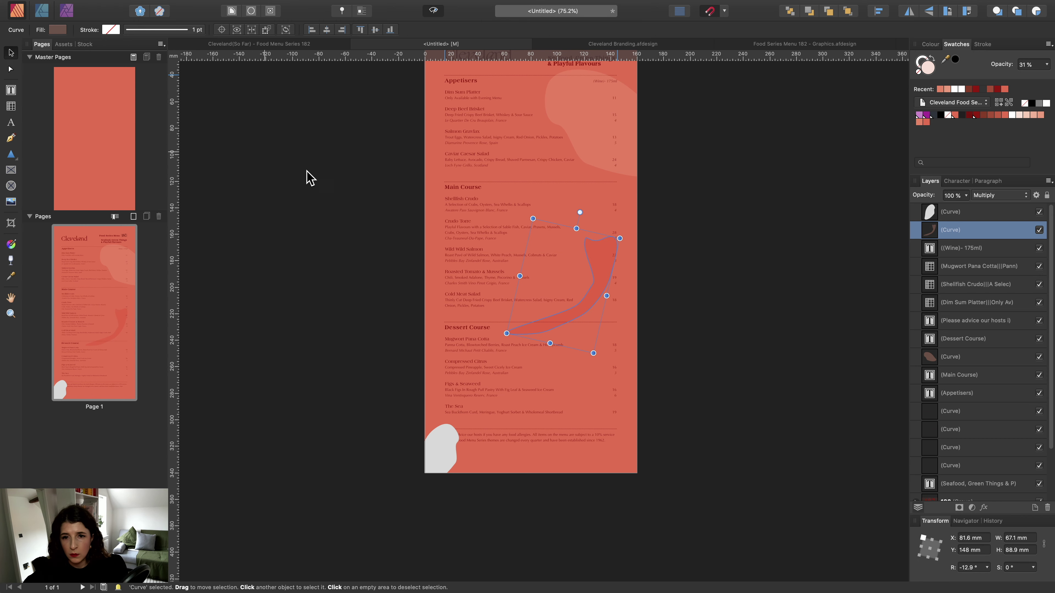
pyautogui.click(337, 192)
# Select the red blob and delete it.
pyautogui.scroll(-3, 363, 207)
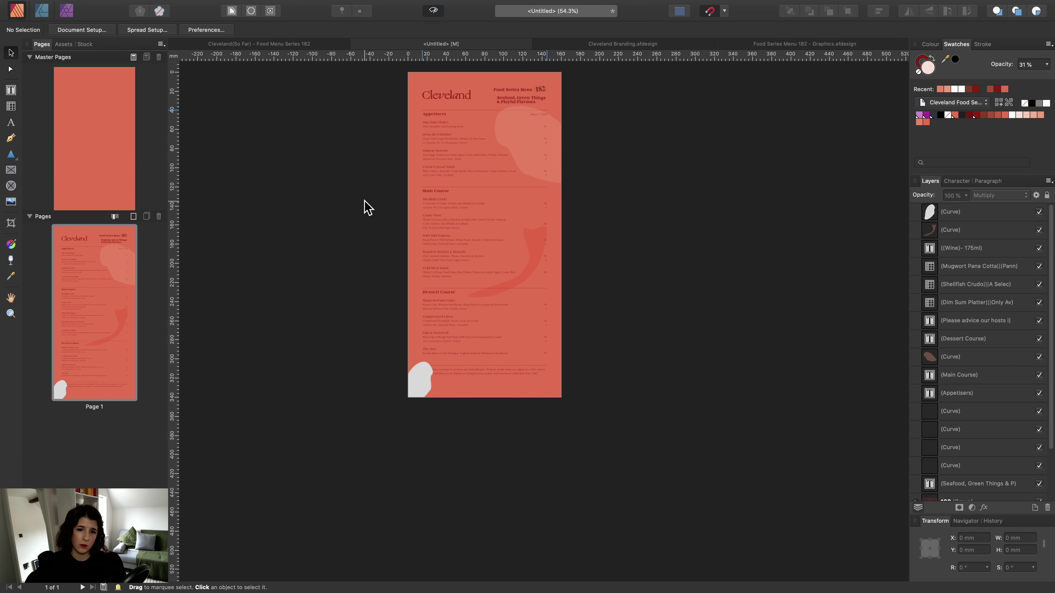
pyautogui.click(536, 249)
pyautogui.press('BackSpace')
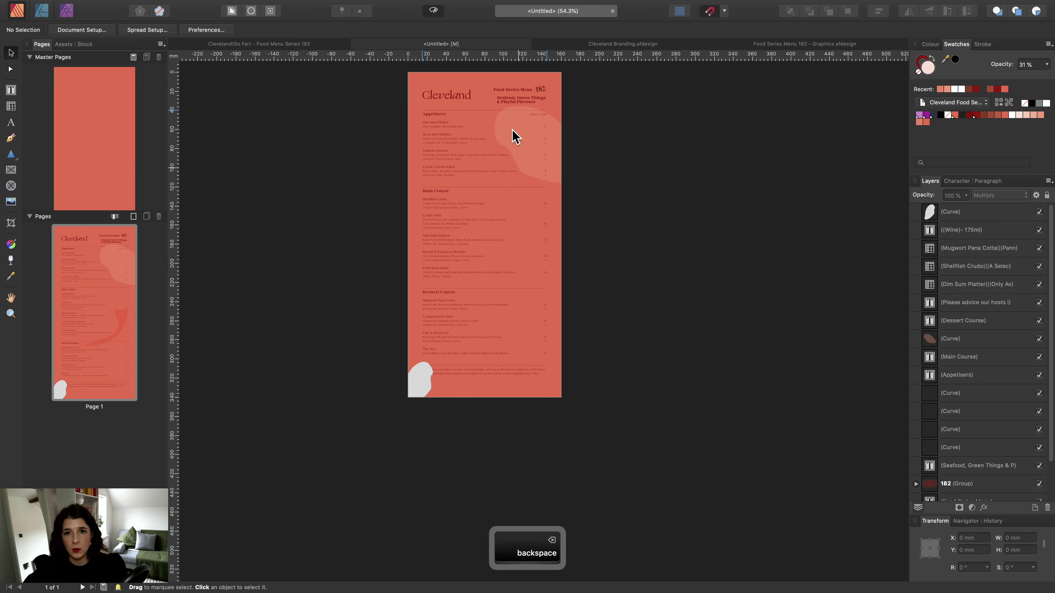
# Copy the dark blob from the Food Series Menu 182 graphics file.
pyautogui.click(605, 45)
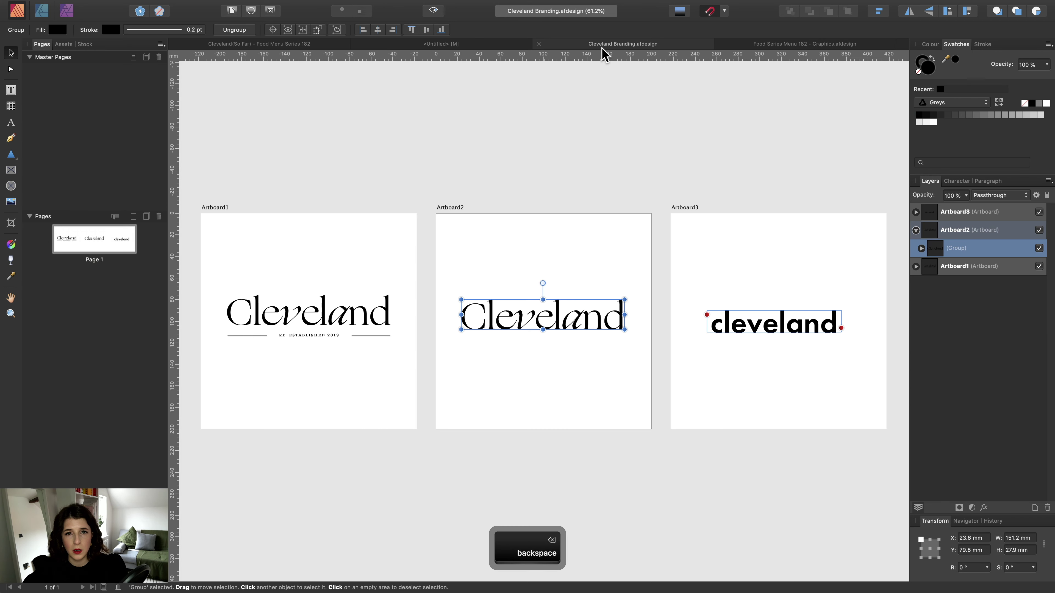
pyautogui.click(762, 44)
pyautogui.click(520, 384)
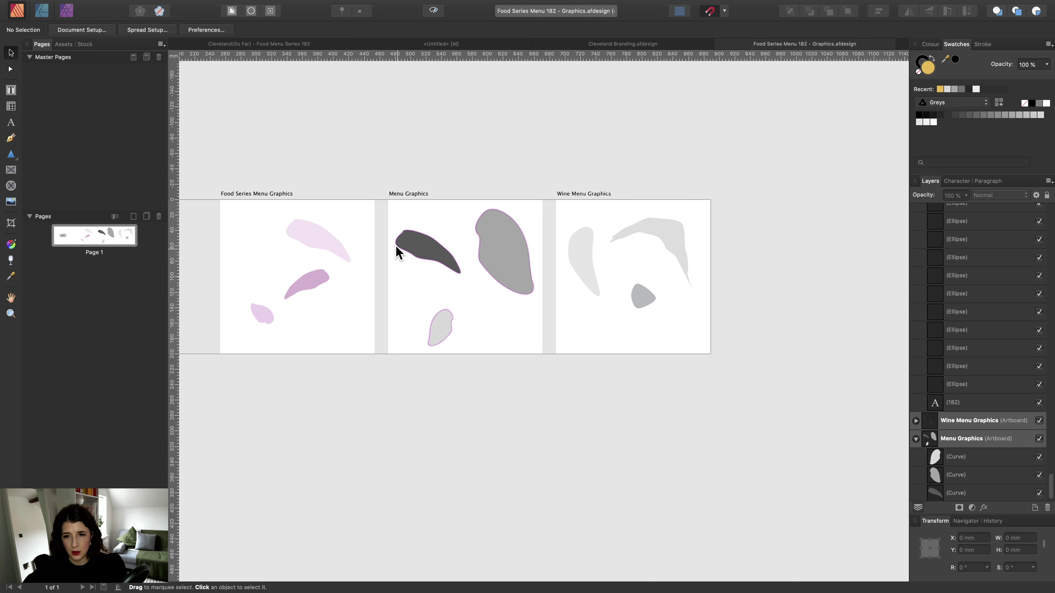
pyautogui.click(431, 253)
pyautogui.press('super+c')
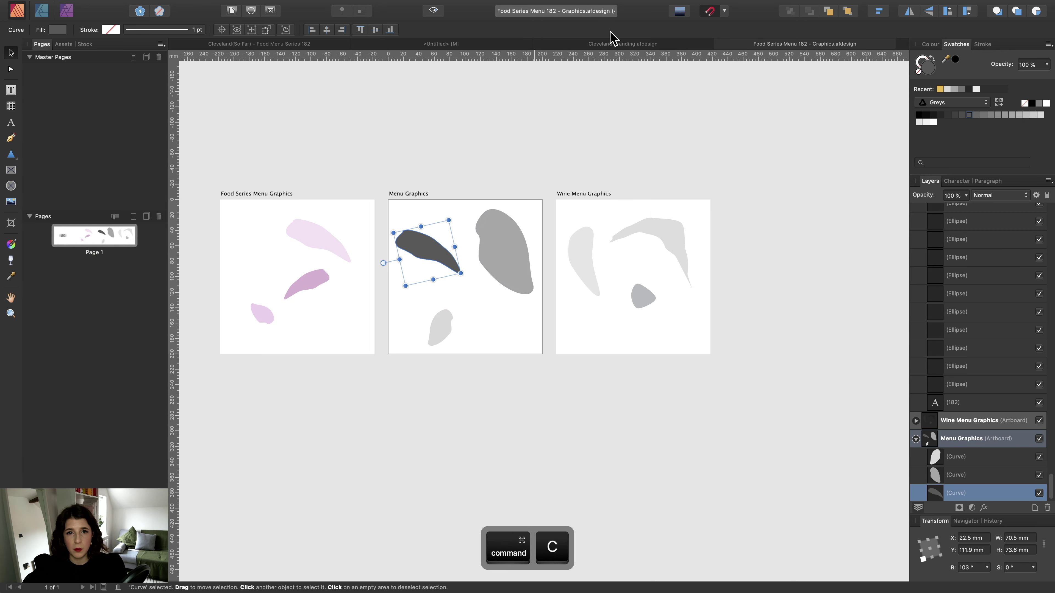
# Paste the dark blob into the food menu, mirror it, and move it over Main Course.
pyautogui.click(615, 44)
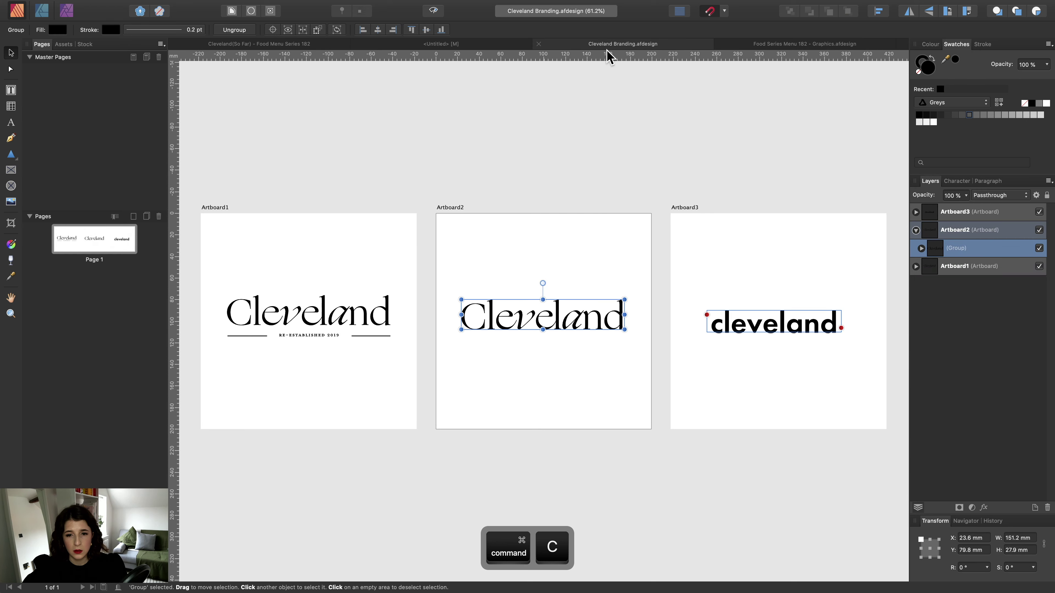
pyautogui.click(426, 43)
pyautogui.press('super+c')
pyautogui.press('super+v')
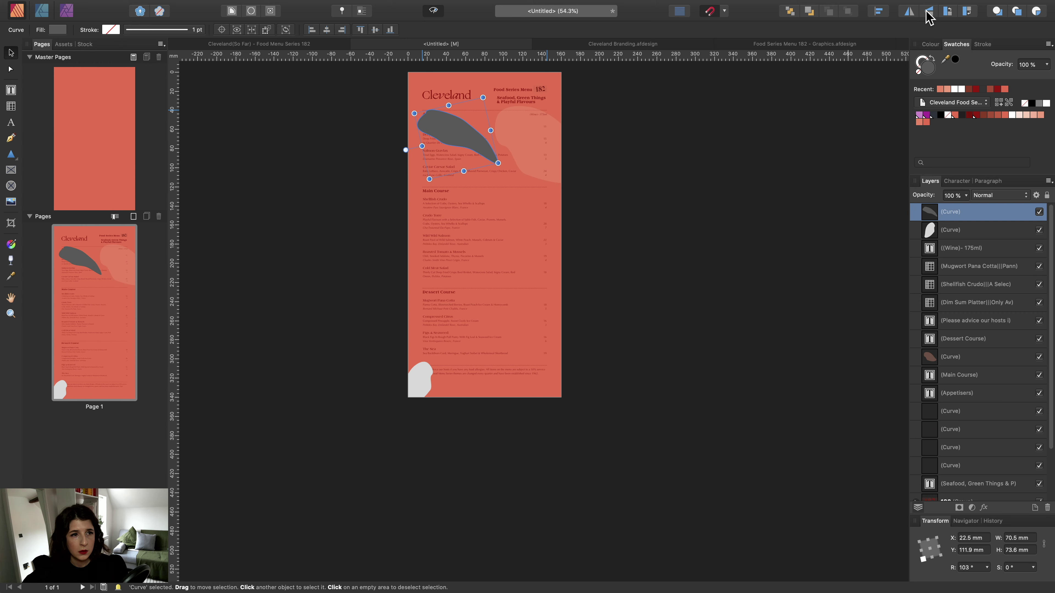
pyautogui.click(908, 12)
pyautogui.moveTo(466, 129); pyautogui.dragTo(520, 239)
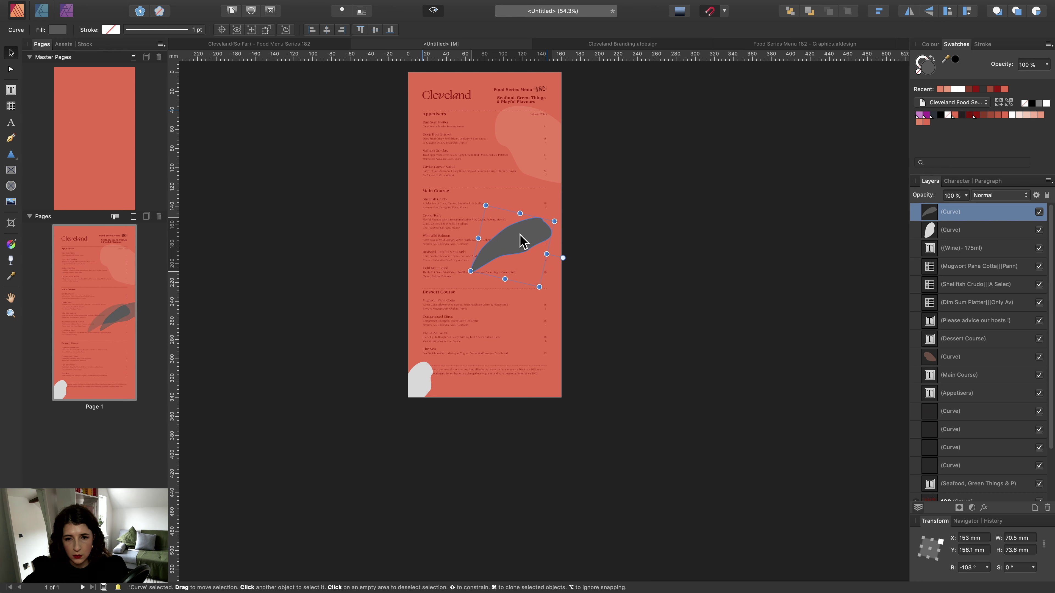
# Give the pasted blob a salmon fill, Multiply blend mode and 33% opacity.
pyautogui.click(1040, 115)
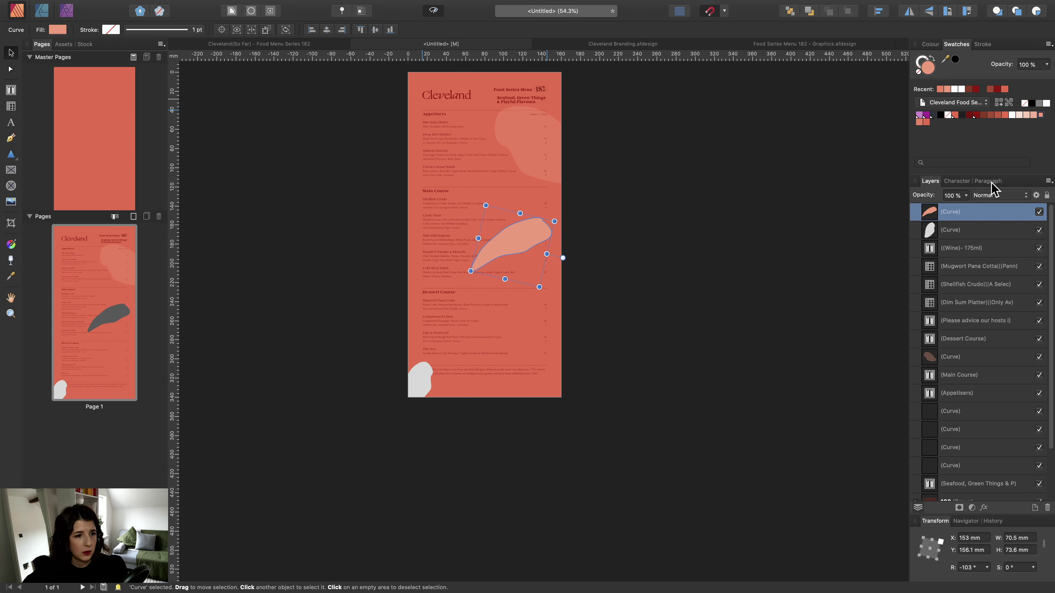
pyautogui.click(999, 195)
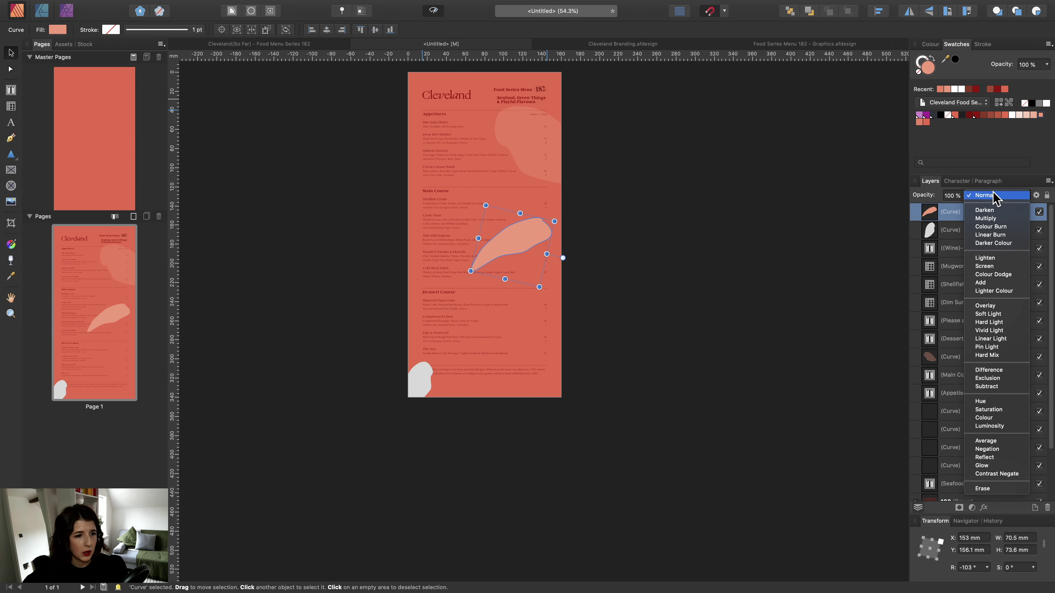
pyautogui.click(994, 218)
pyautogui.click(1046, 64)
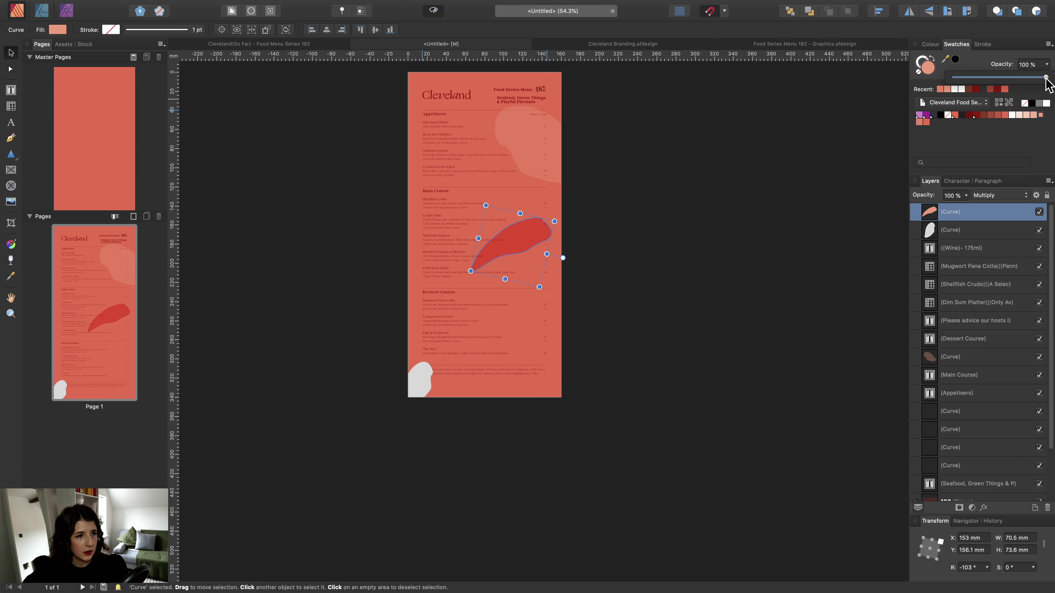
pyautogui.moveTo(1045, 77); pyautogui.dragTo(1002, 78)
pyautogui.scroll(8, 657, 215)
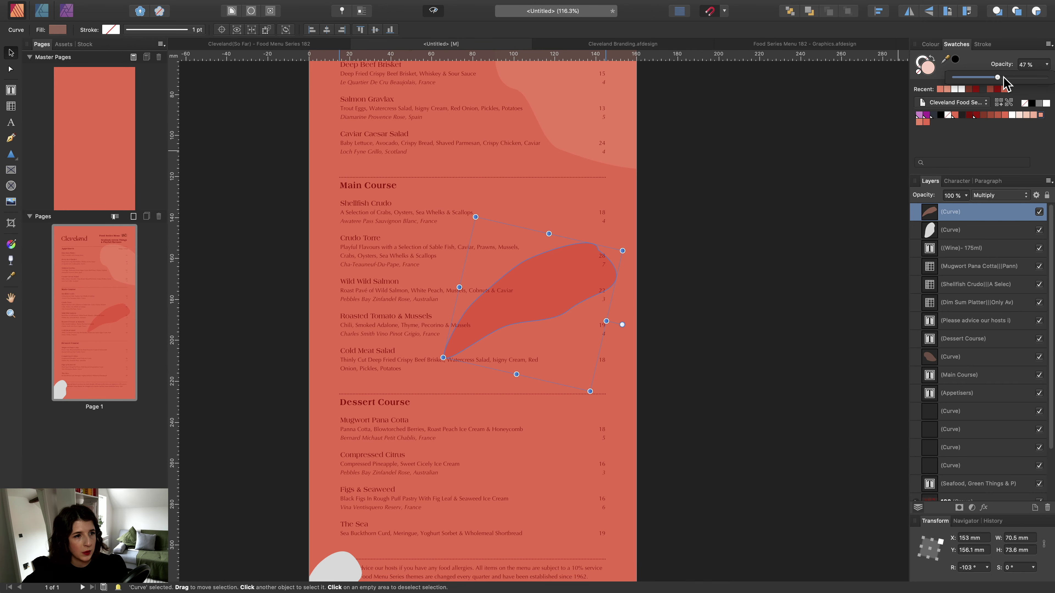
pyautogui.moveTo(1000, 77); pyautogui.dragTo(984, 77)
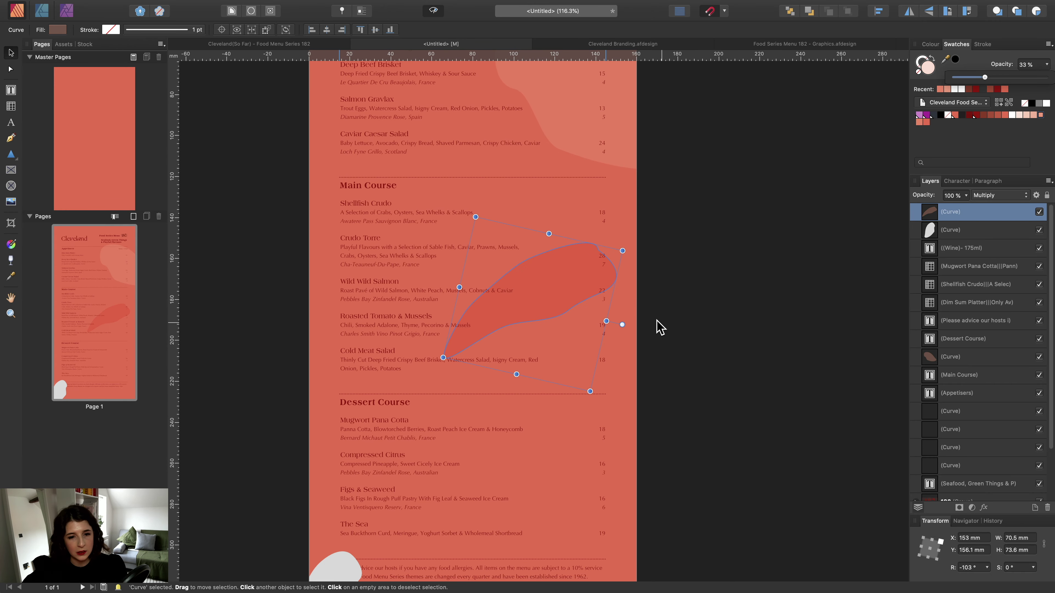
# Rotate the blob to -84.8°, shrink it to 49.1 × 51.3 mm, and place it beside Crudo Torre.
pyautogui.moveTo(622, 324); pyautogui.dragTo(619, 295)
pyautogui.moveTo(551, 304); pyautogui.dragTo(535, 258)
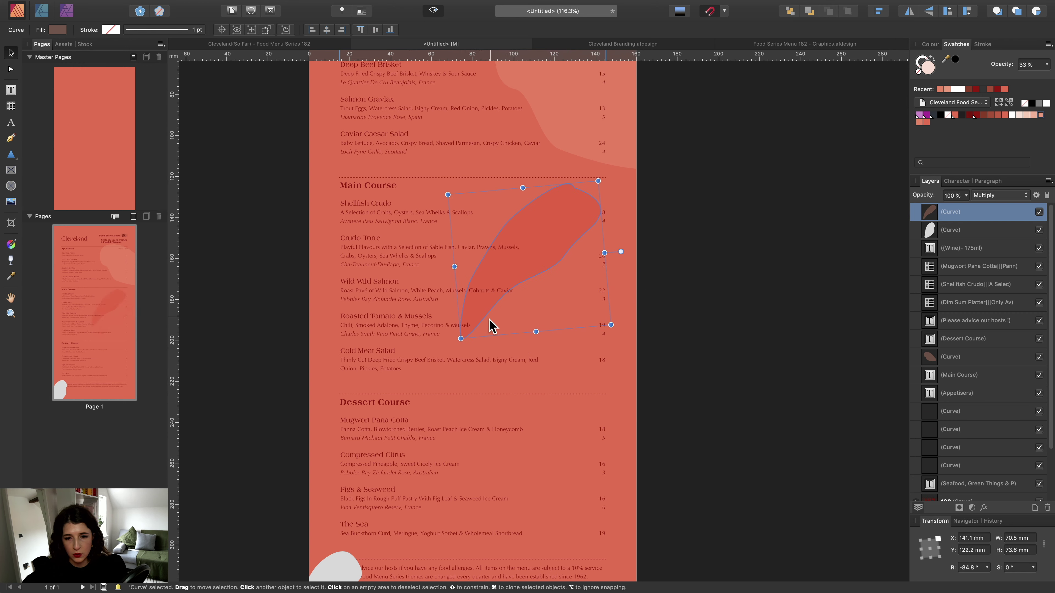
pyautogui.moveTo(459, 340); pyautogui.dragTo(500, 291)
pyautogui.moveTo(536, 239); pyautogui.dragTo(539, 300)
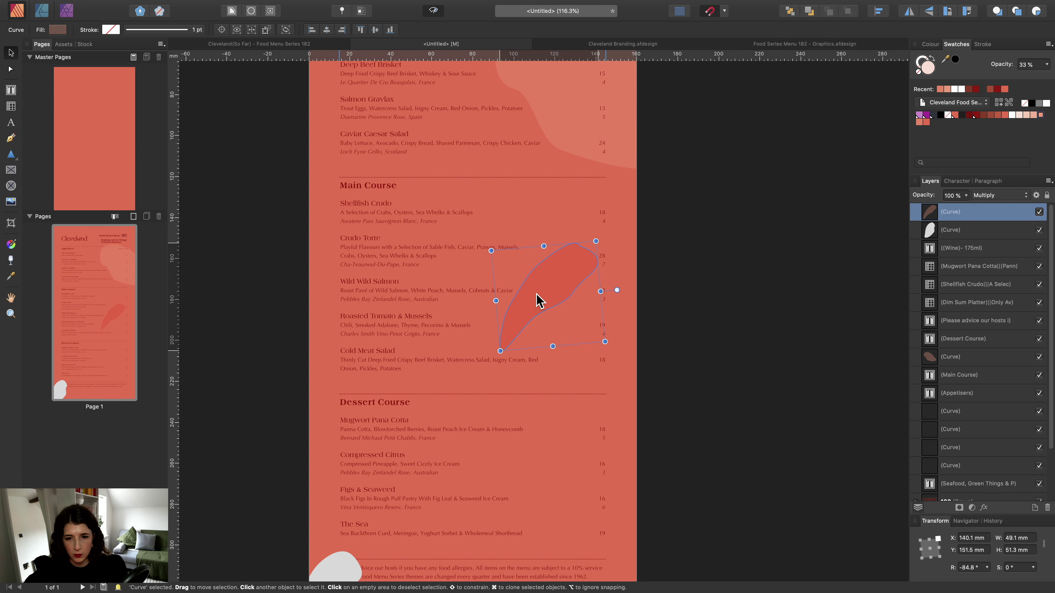
pyautogui.click(718, 247)
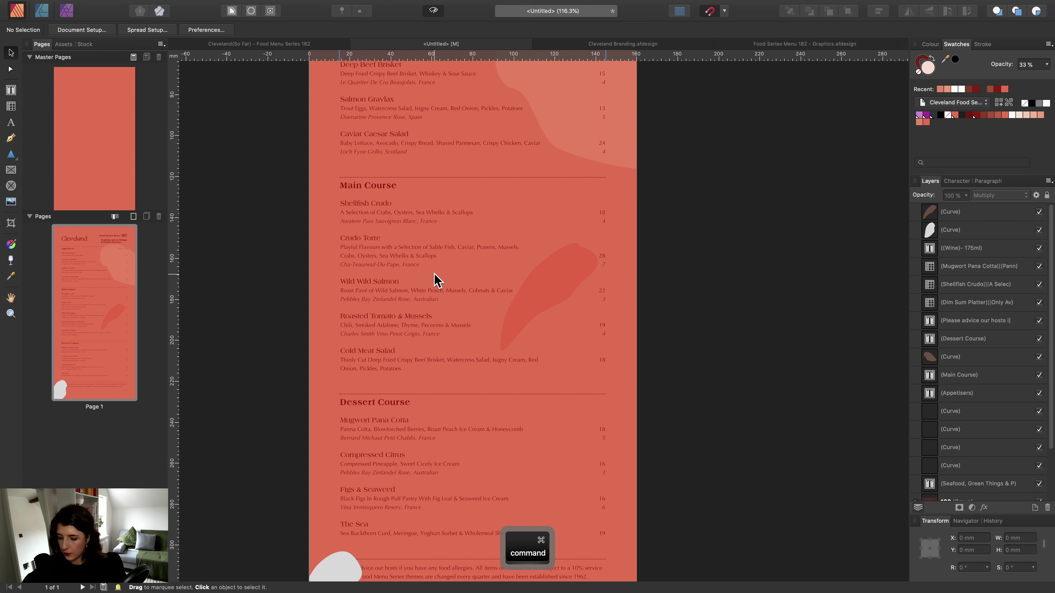
# Enlarge the white bottom-left corner blob proportionally.
pyautogui.hotkey('ctrl', '0')
pyautogui.scroll(-5, 432, 300)
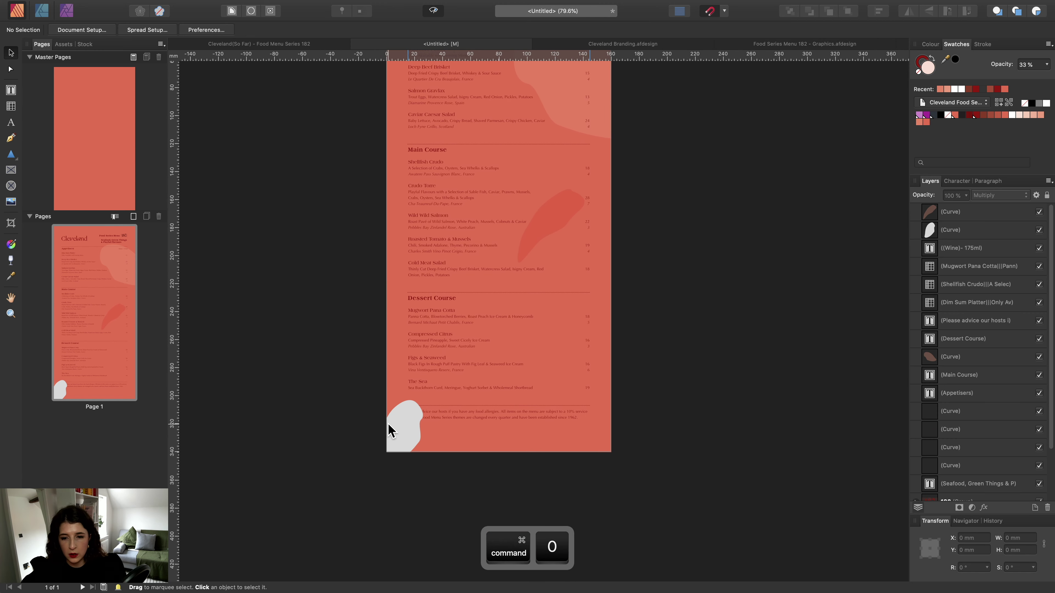
pyautogui.click(404, 424)
pyautogui.moveTo(425, 401); pyautogui.dragTo(452, 375)
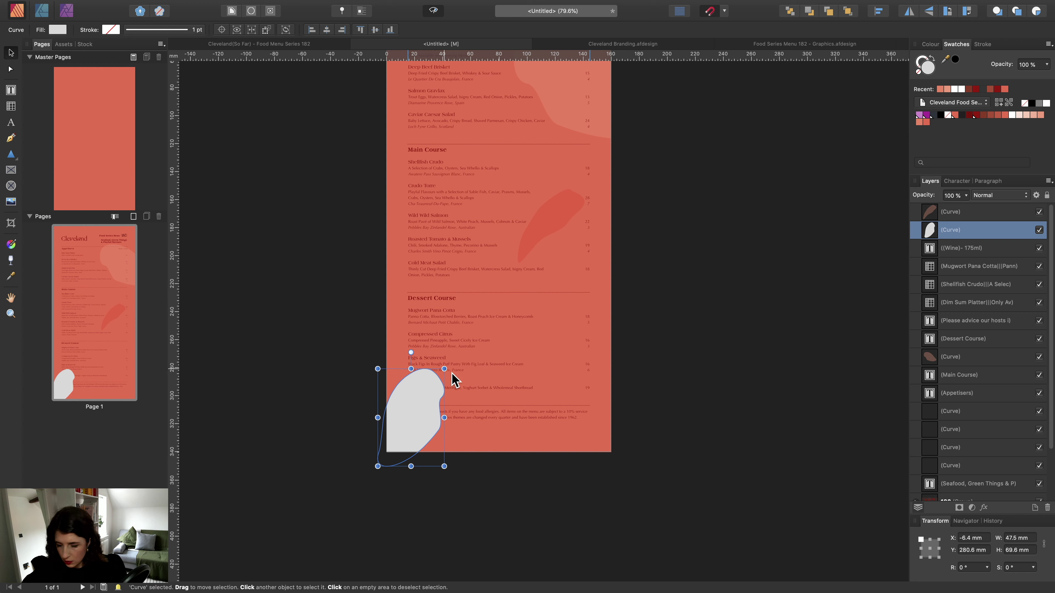
# Add a node to the corner blob's top edge and select its top cusp node.
pyautogui.press('a')
pyautogui.click(433, 372)
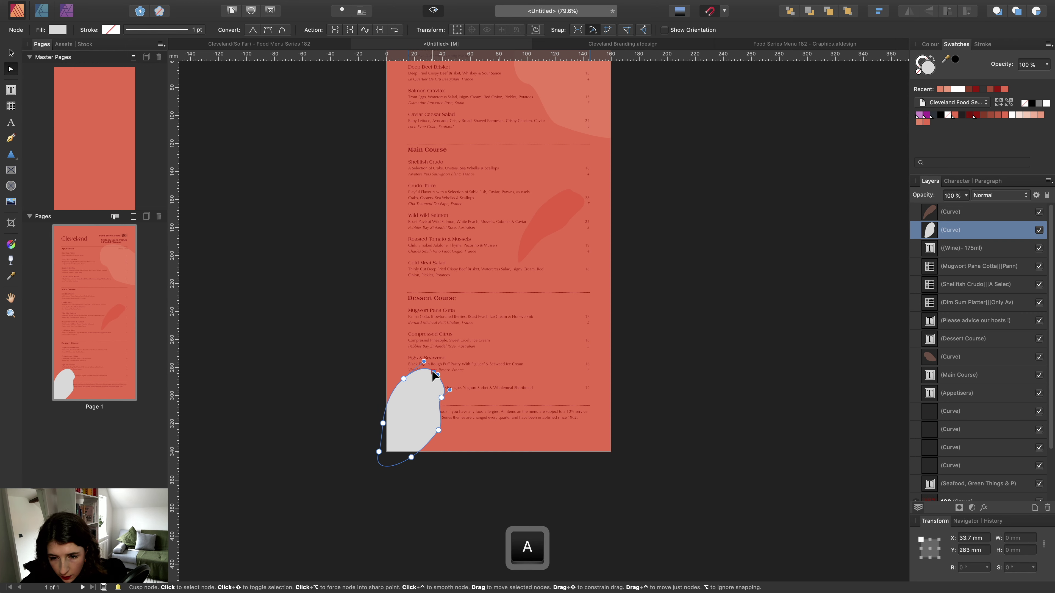
pyautogui.click(422, 368)
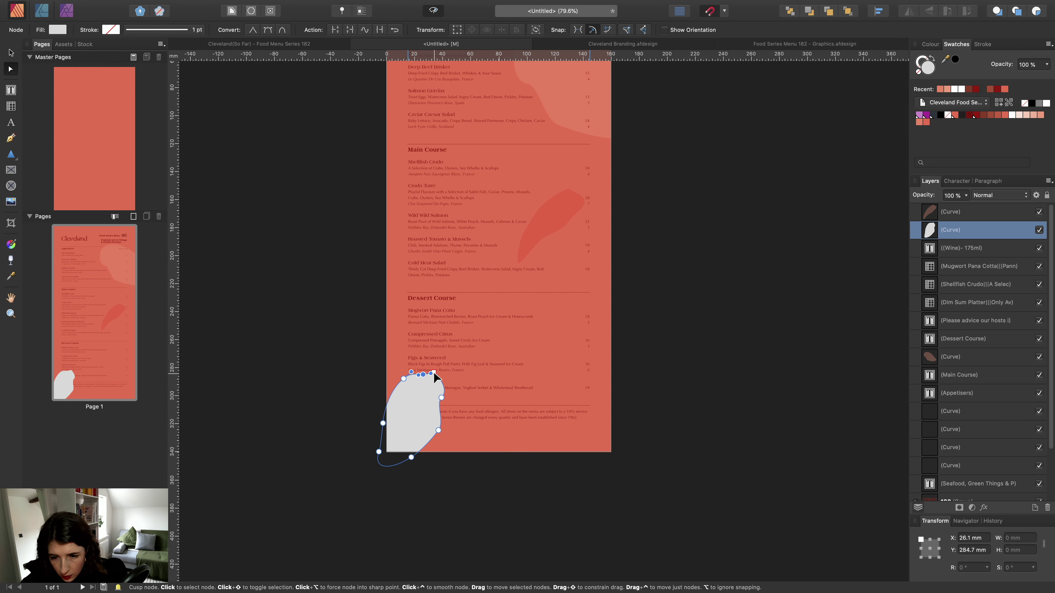
pyautogui.click(434, 375)
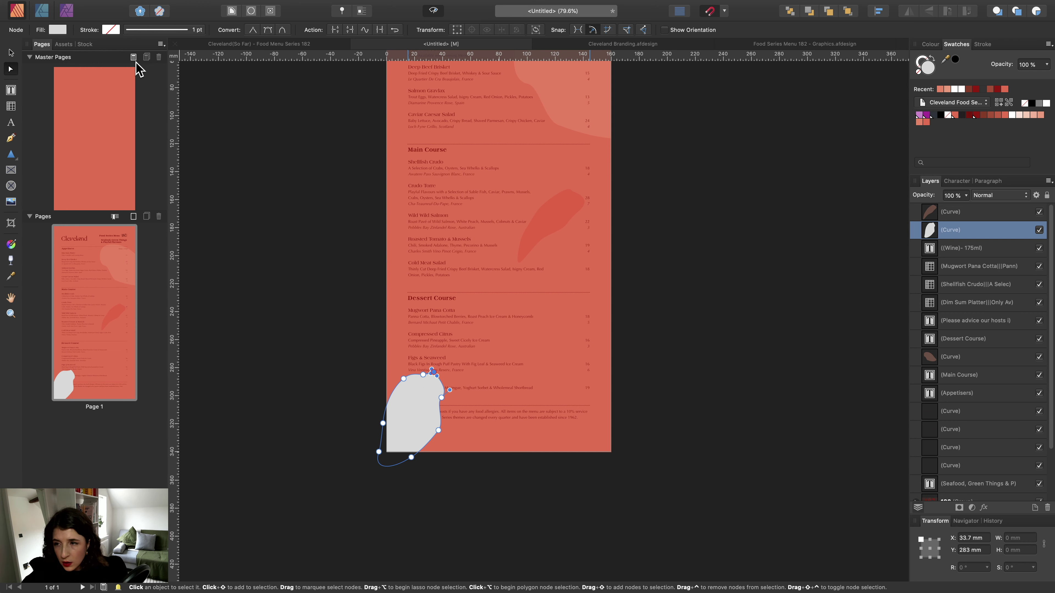
# Recolour the corner blob pale pink at 30% opacity.
pyautogui.press('v')
pyautogui.click(224, 177)
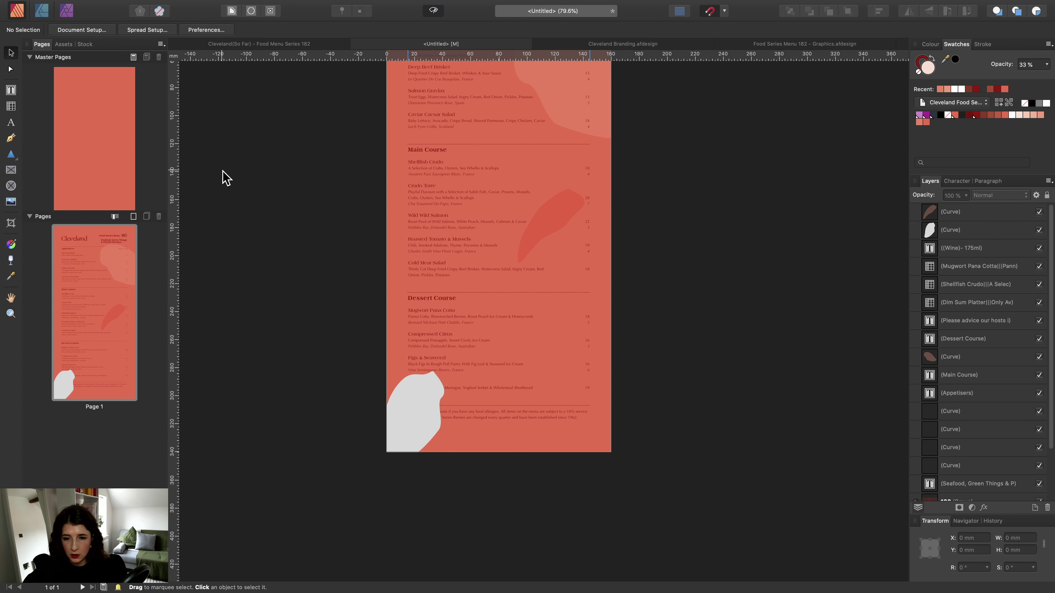
pyautogui.click(427, 397)
pyautogui.scroll(2, 428, 395)
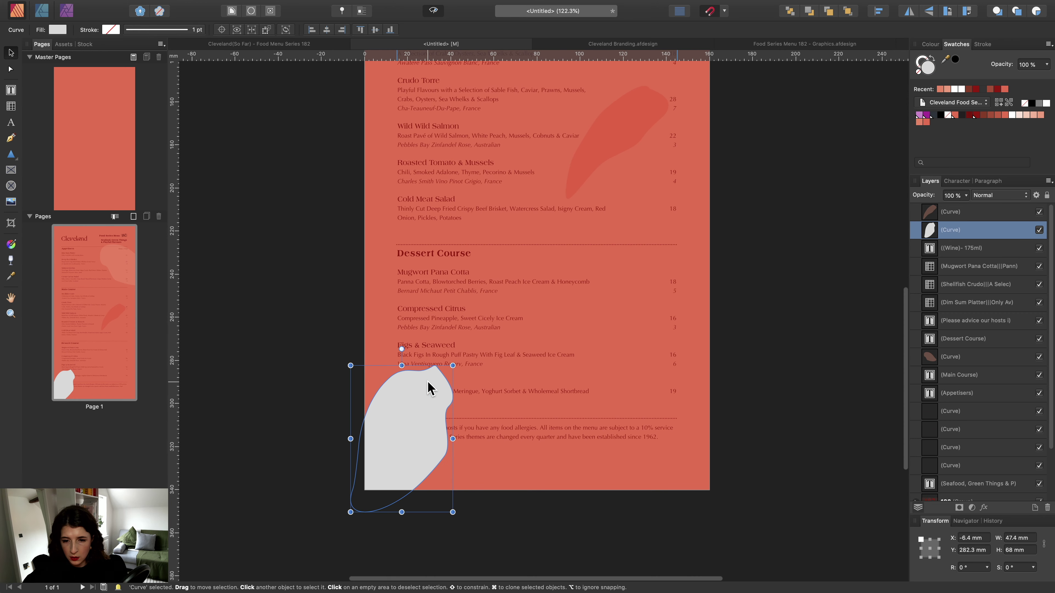
pyautogui.scroll(-3, 428, 391)
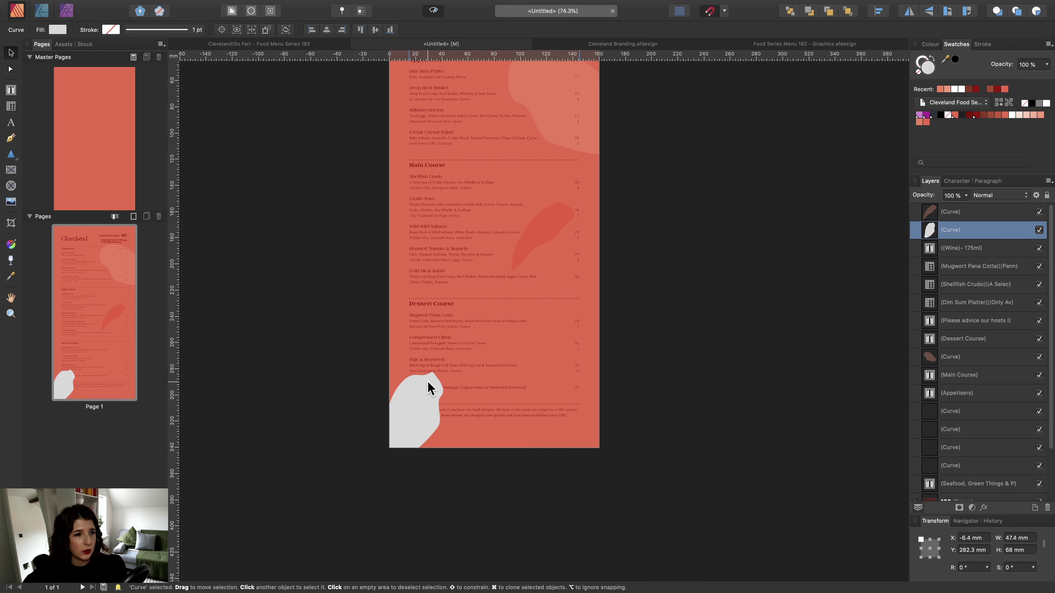
pyautogui.click(926, 122)
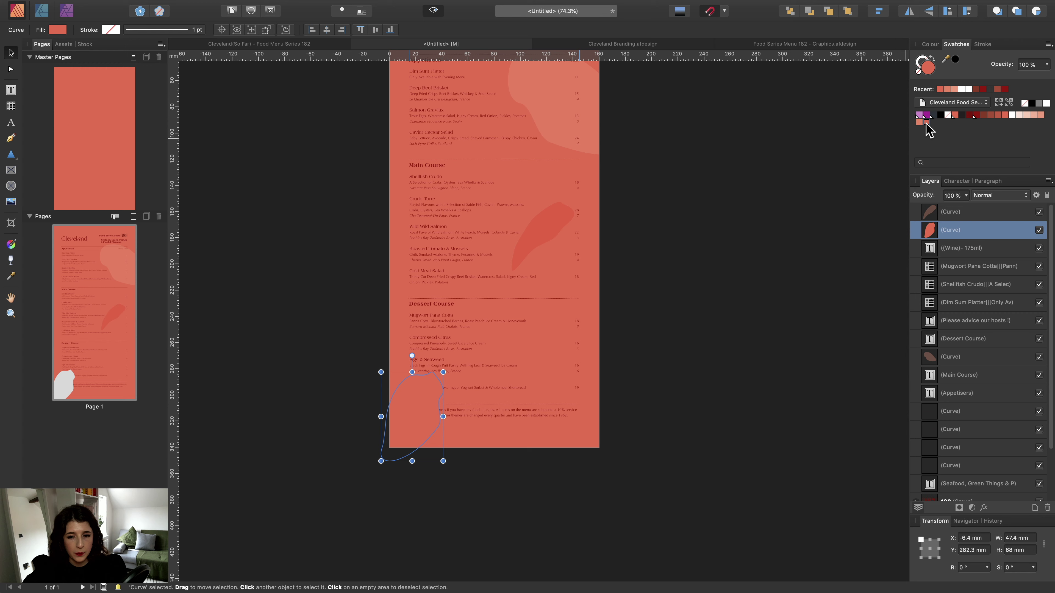
pyautogui.click(1026, 116)
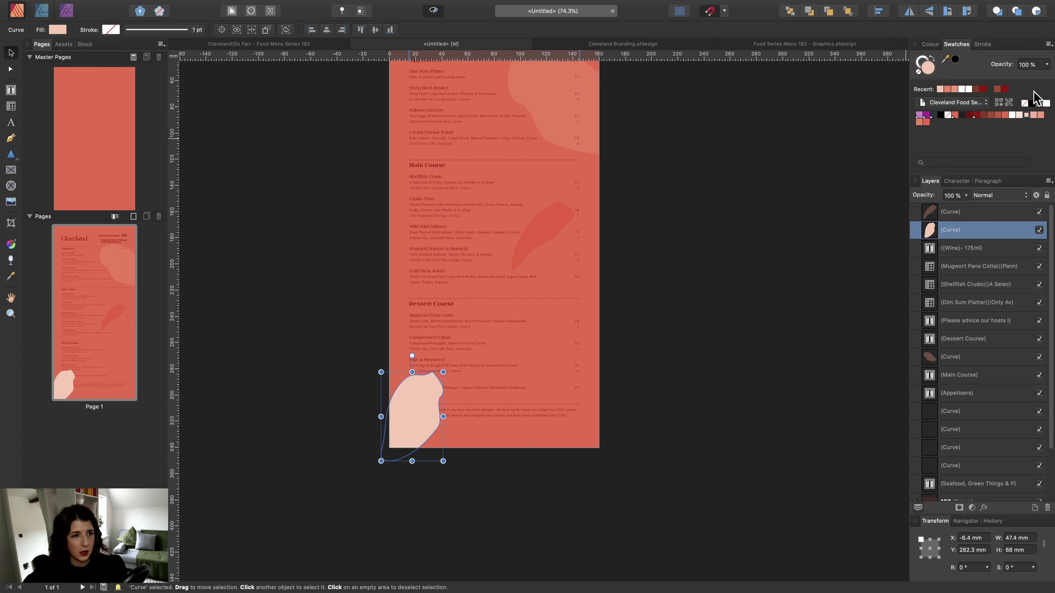
pyautogui.click(1048, 66)
pyautogui.moveTo(1045, 77); pyautogui.dragTo(977, 78)
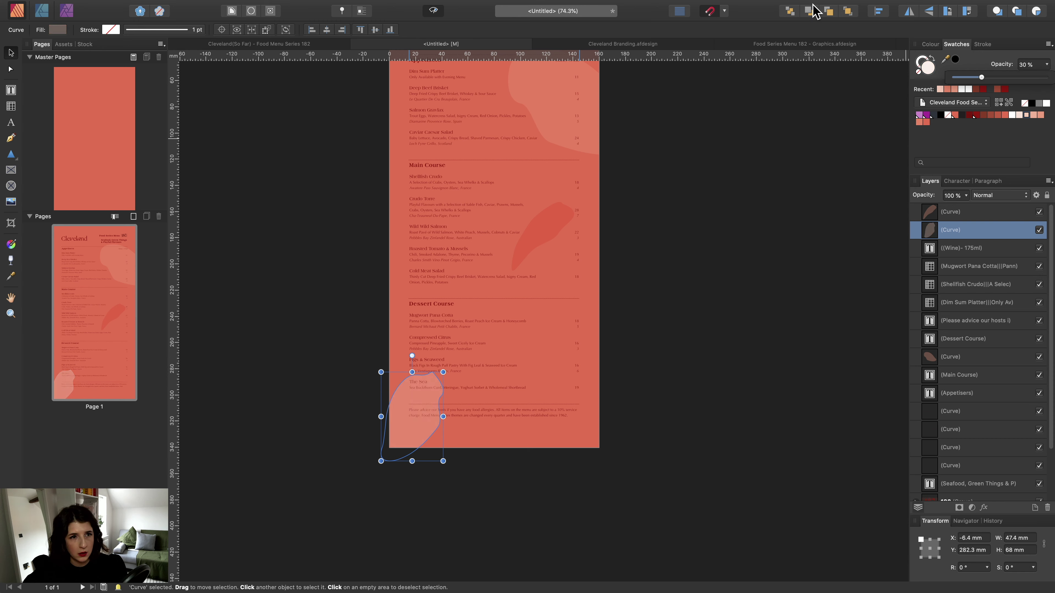
# Send the pink blob back behind the Dessert Course text and fit the page in view.
pyautogui.click(809, 11)
pyautogui.click(809, 12)
pyautogui.click(809, 12)
pyautogui.click(810, 13)
pyautogui.click(810, 13)
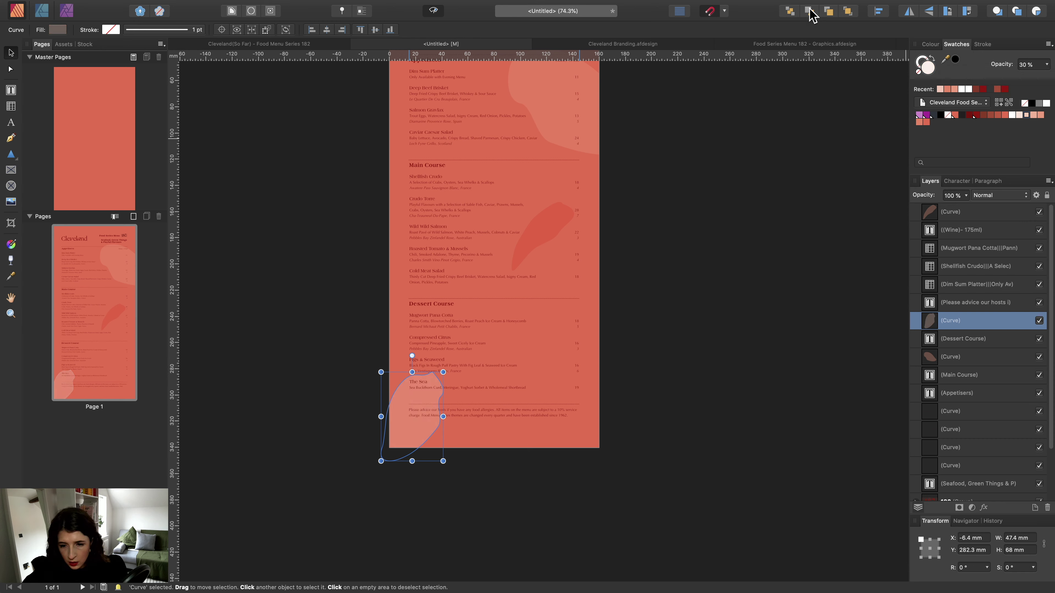
pyautogui.click(809, 13)
pyautogui.click(810, 12)
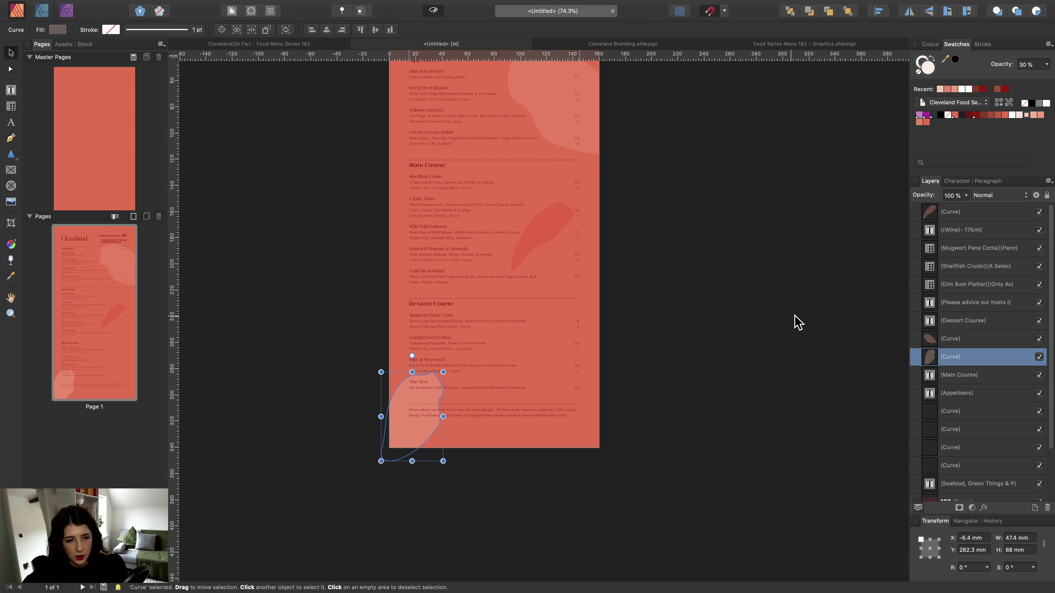
pyautogui.click(732, 324)
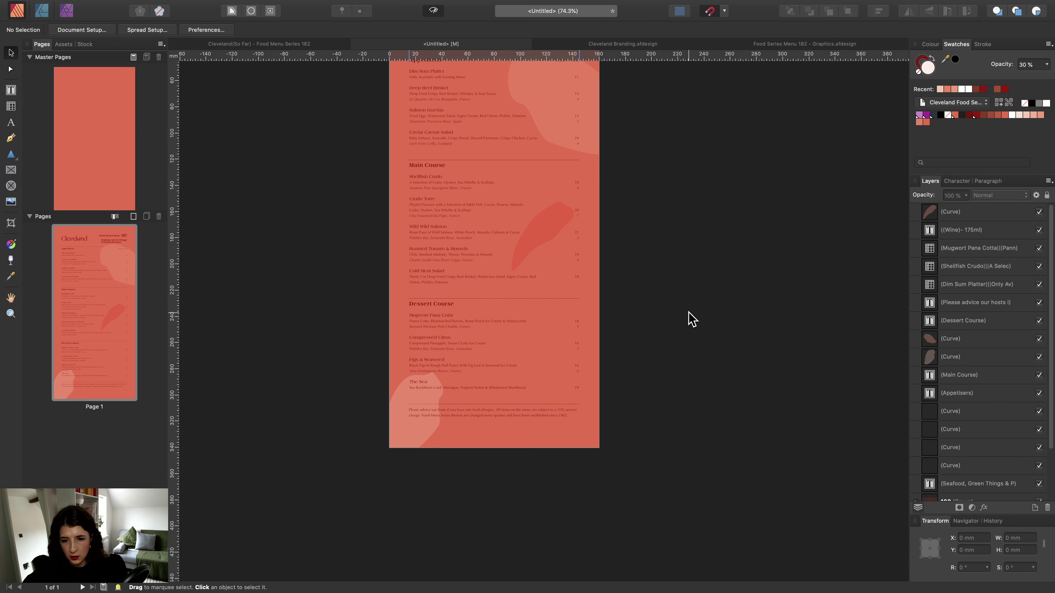
pyautogui.press('super+0')
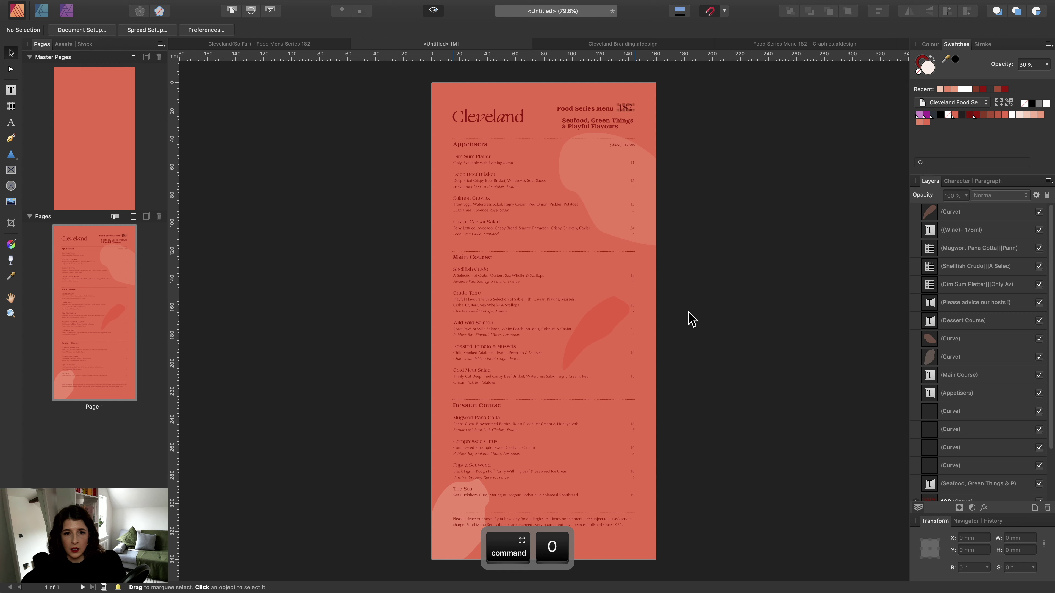